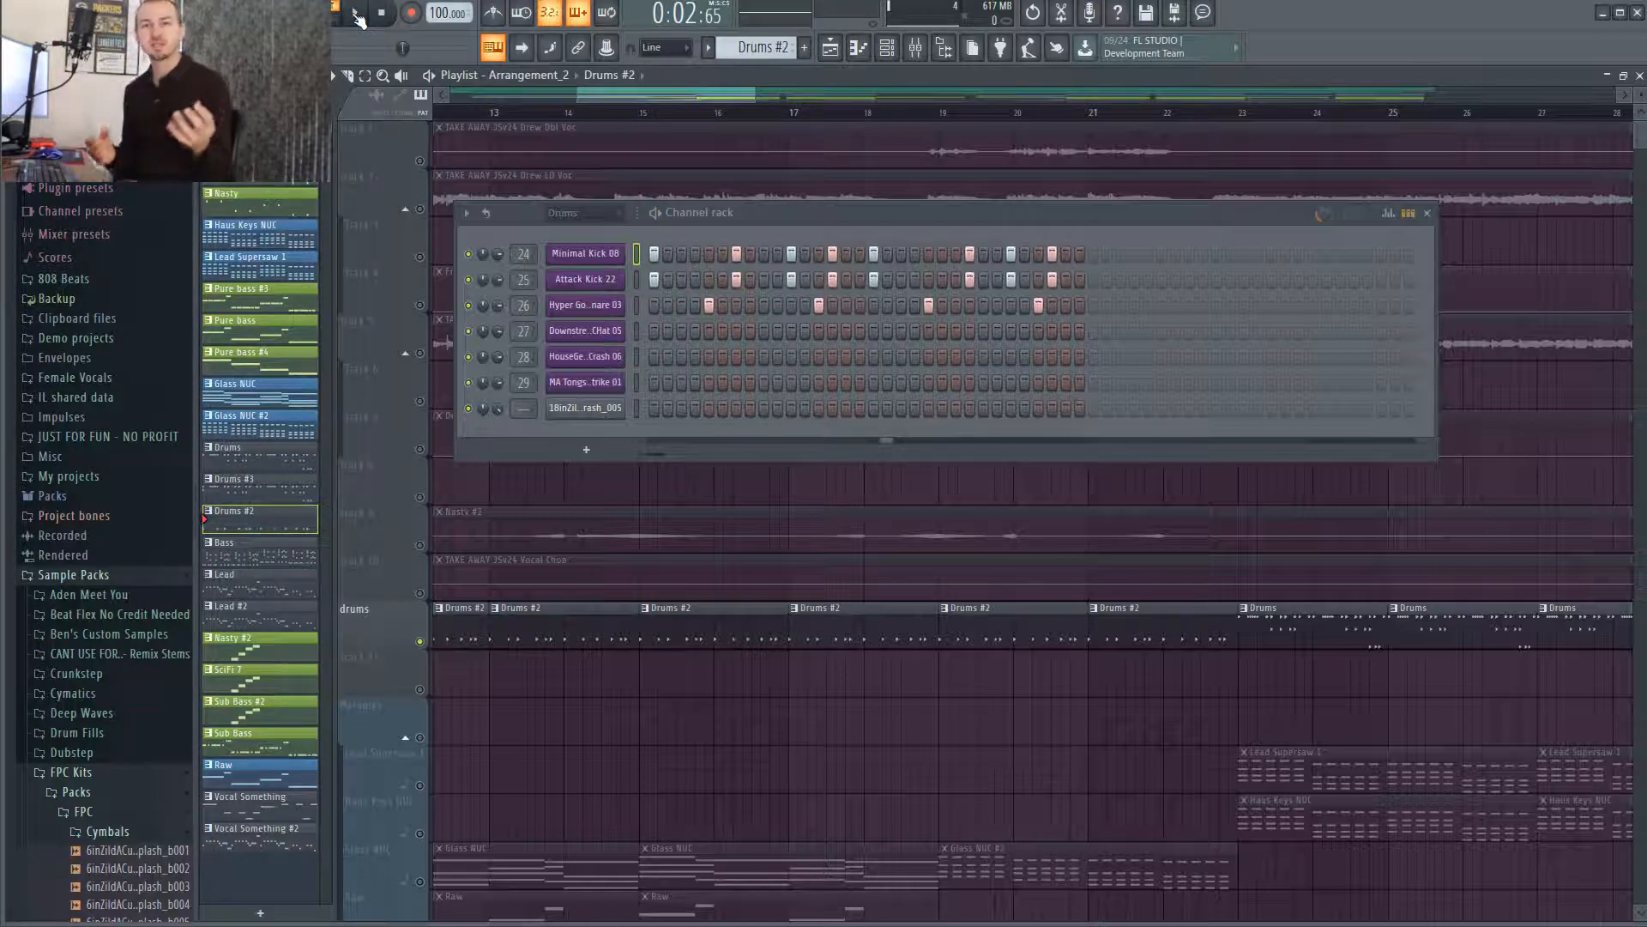
Copy the channel rack's swing value and audition Drums #2 without swing, and again with the copied value pasted back.
right_click(1319, 213)
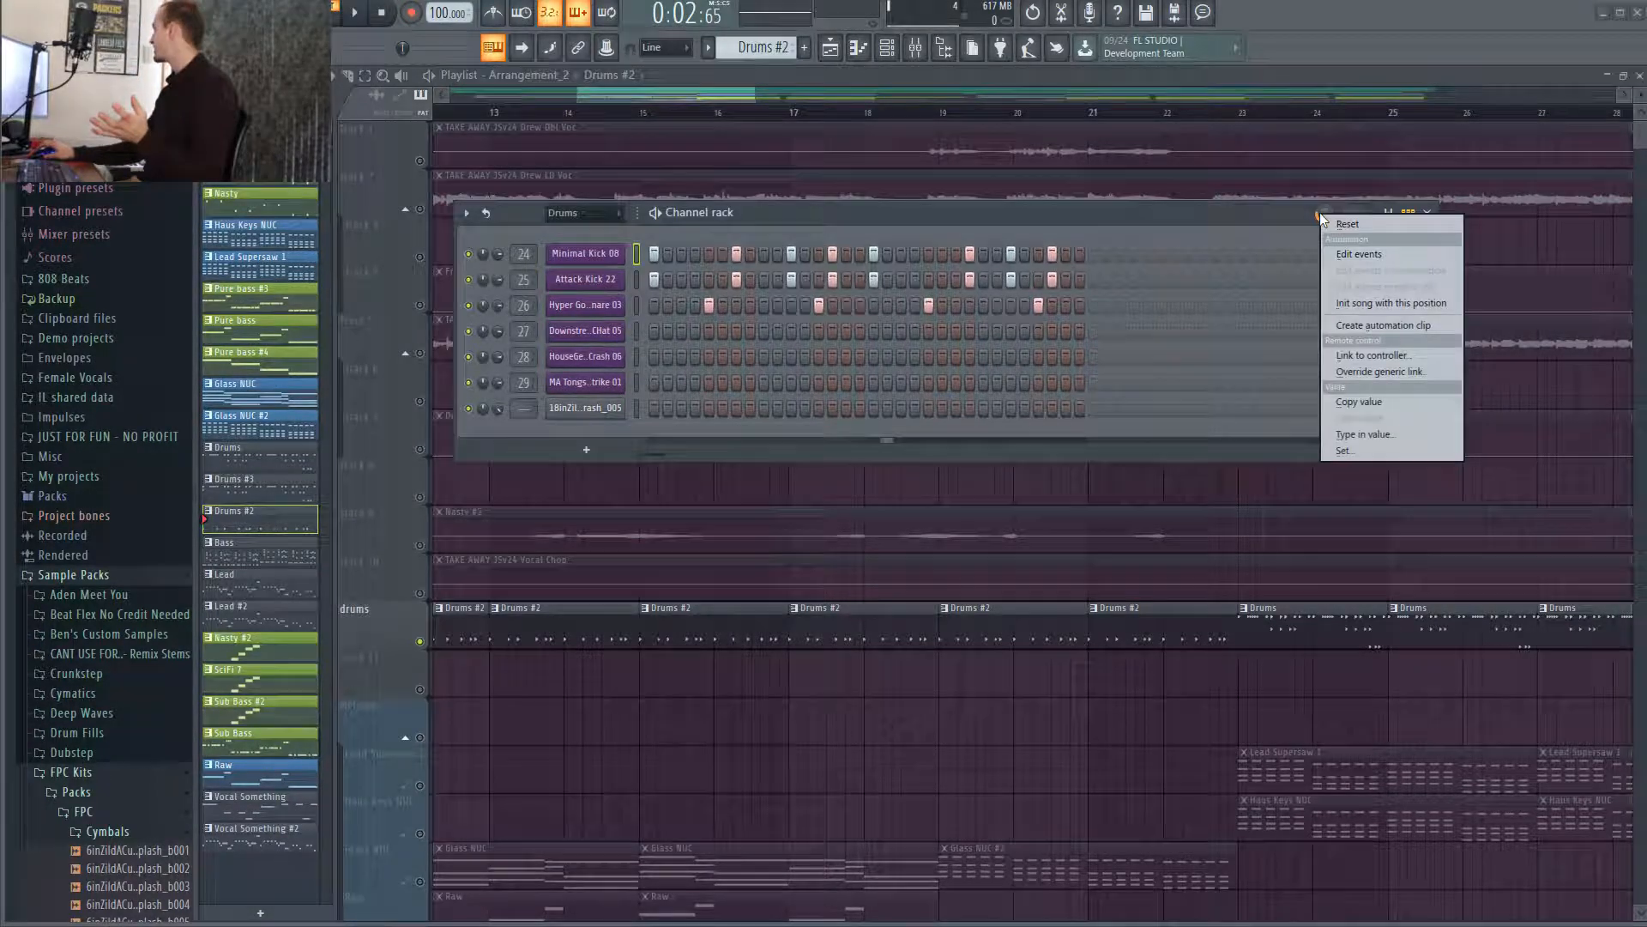
left_click(1371, 402)
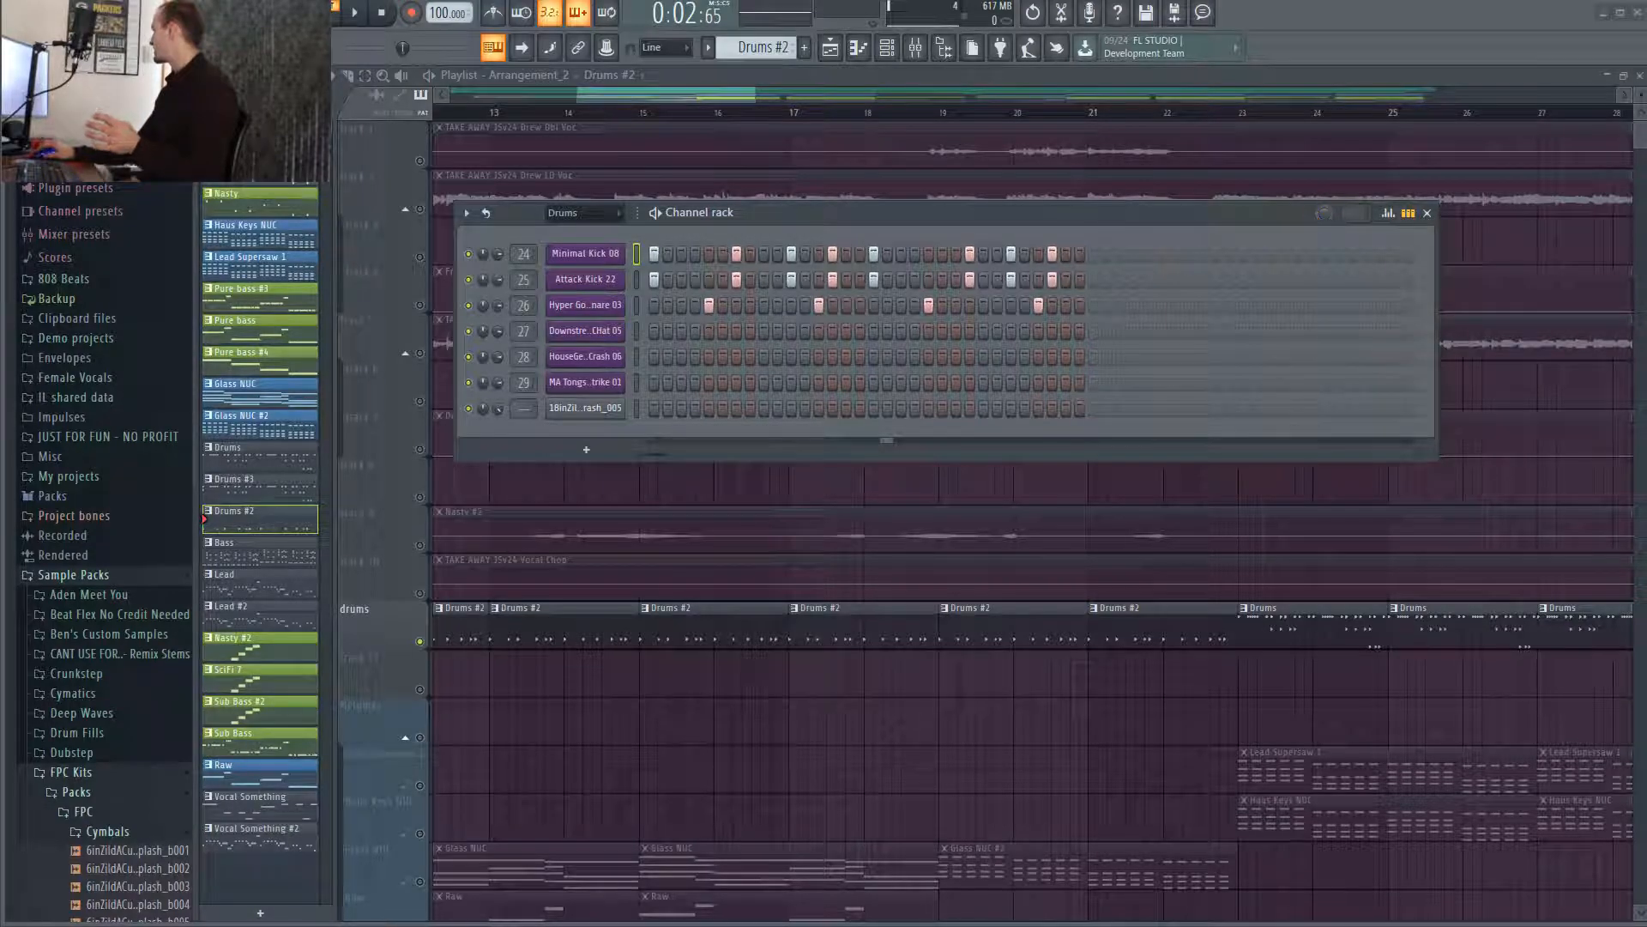
key("space")
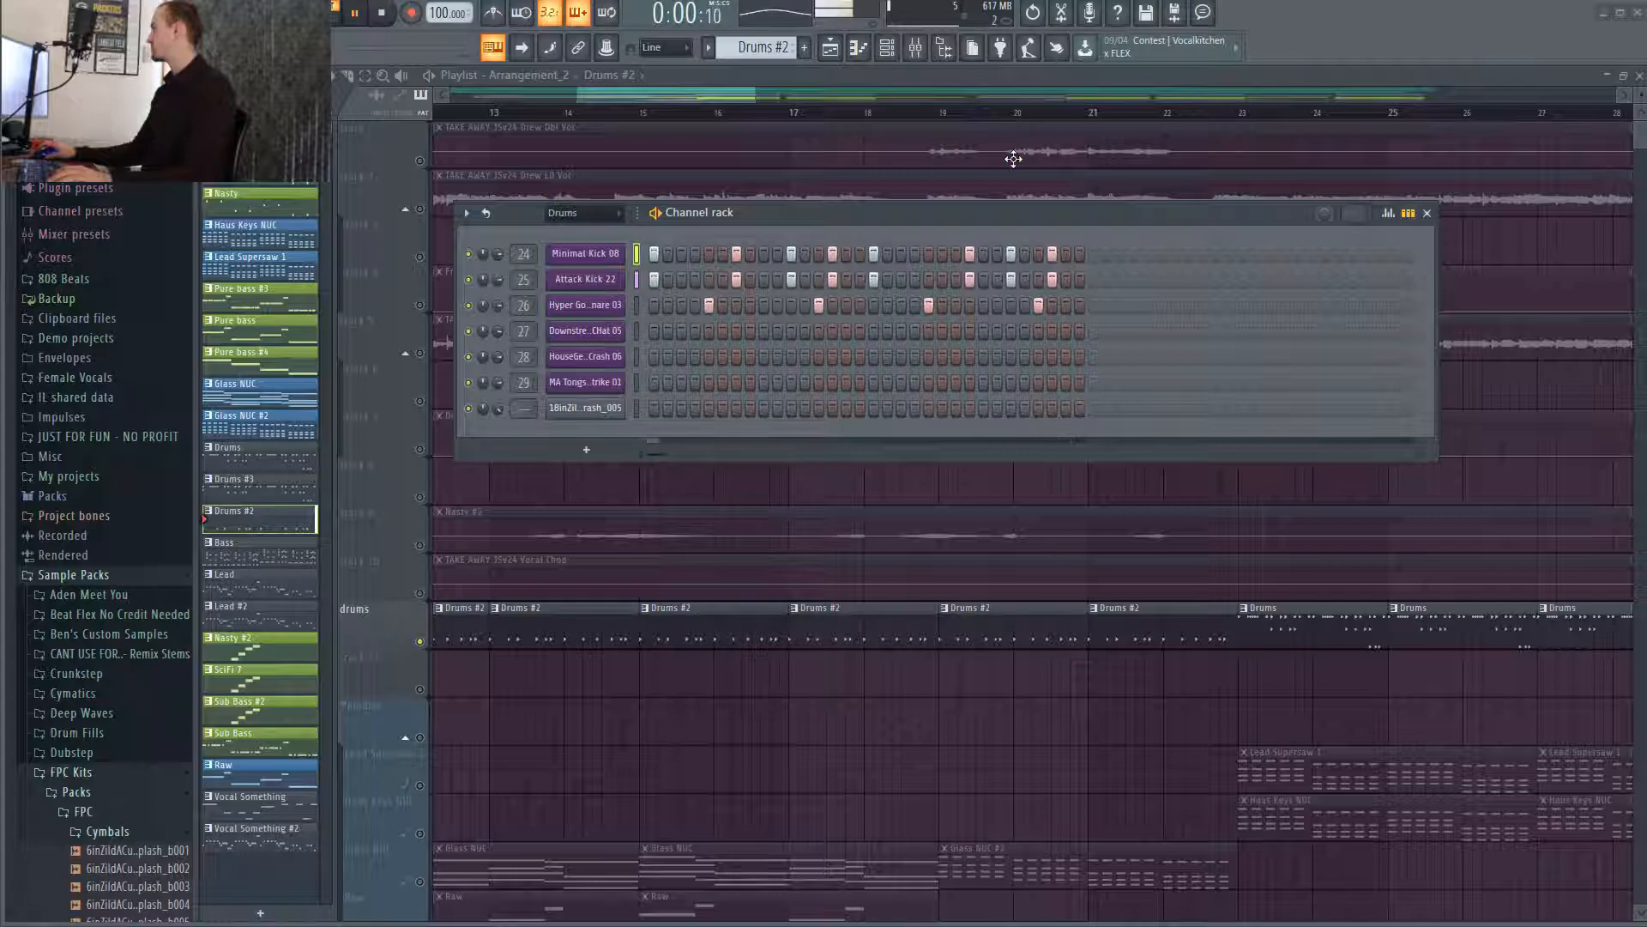
right_click(1323, 216)
left_click(1387, 424)
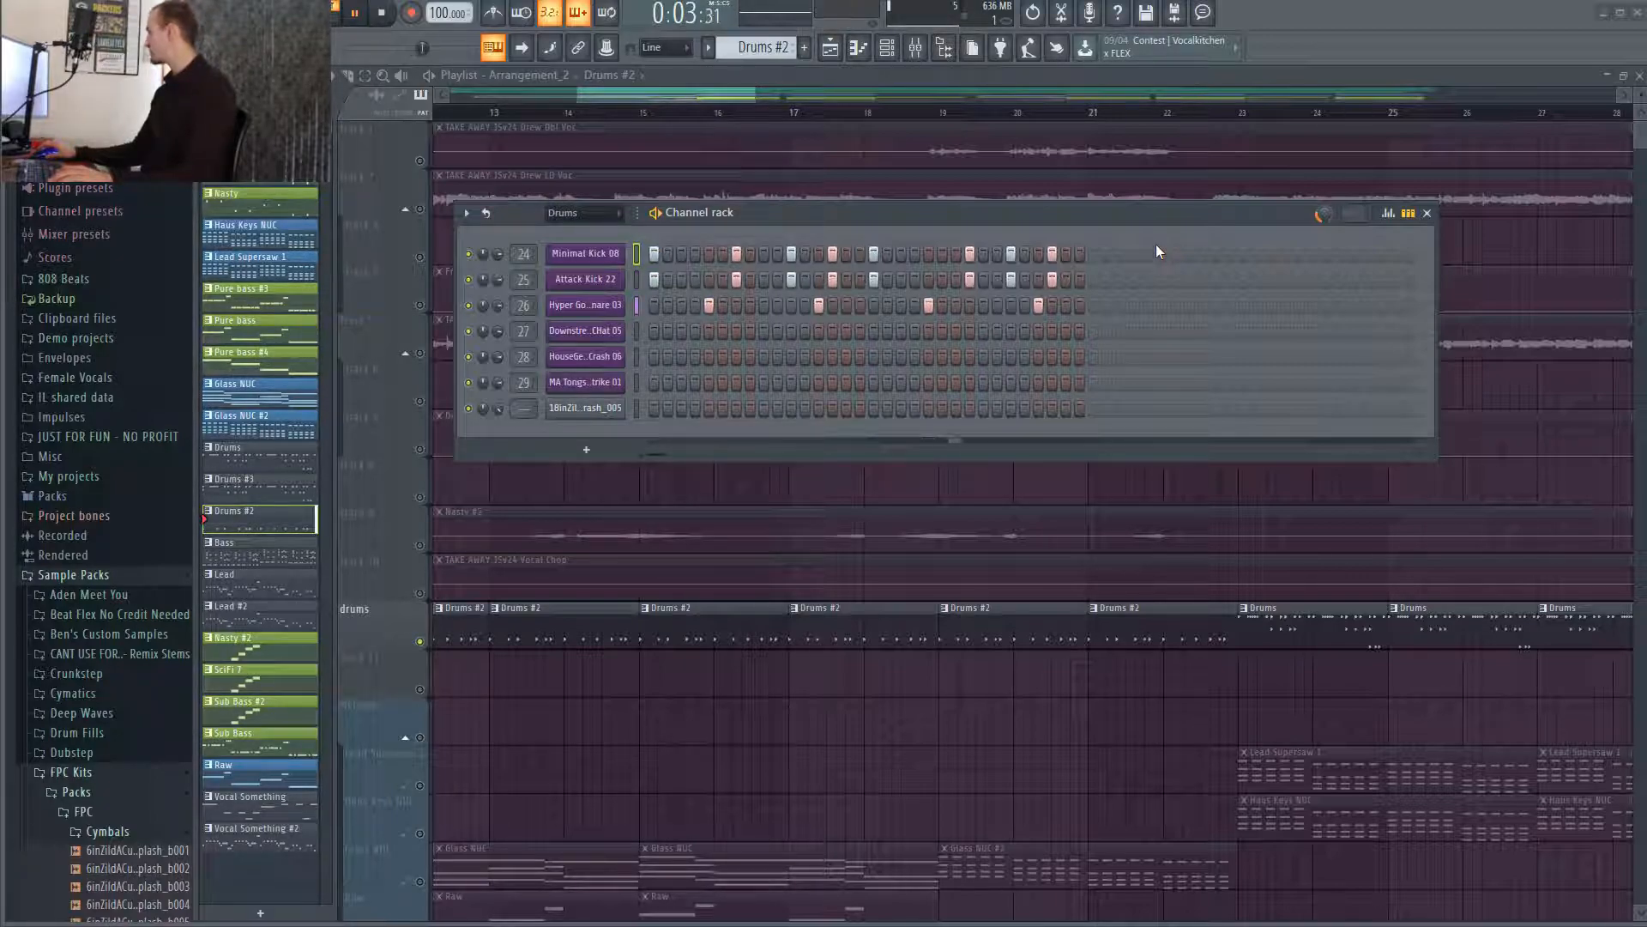
key("space")
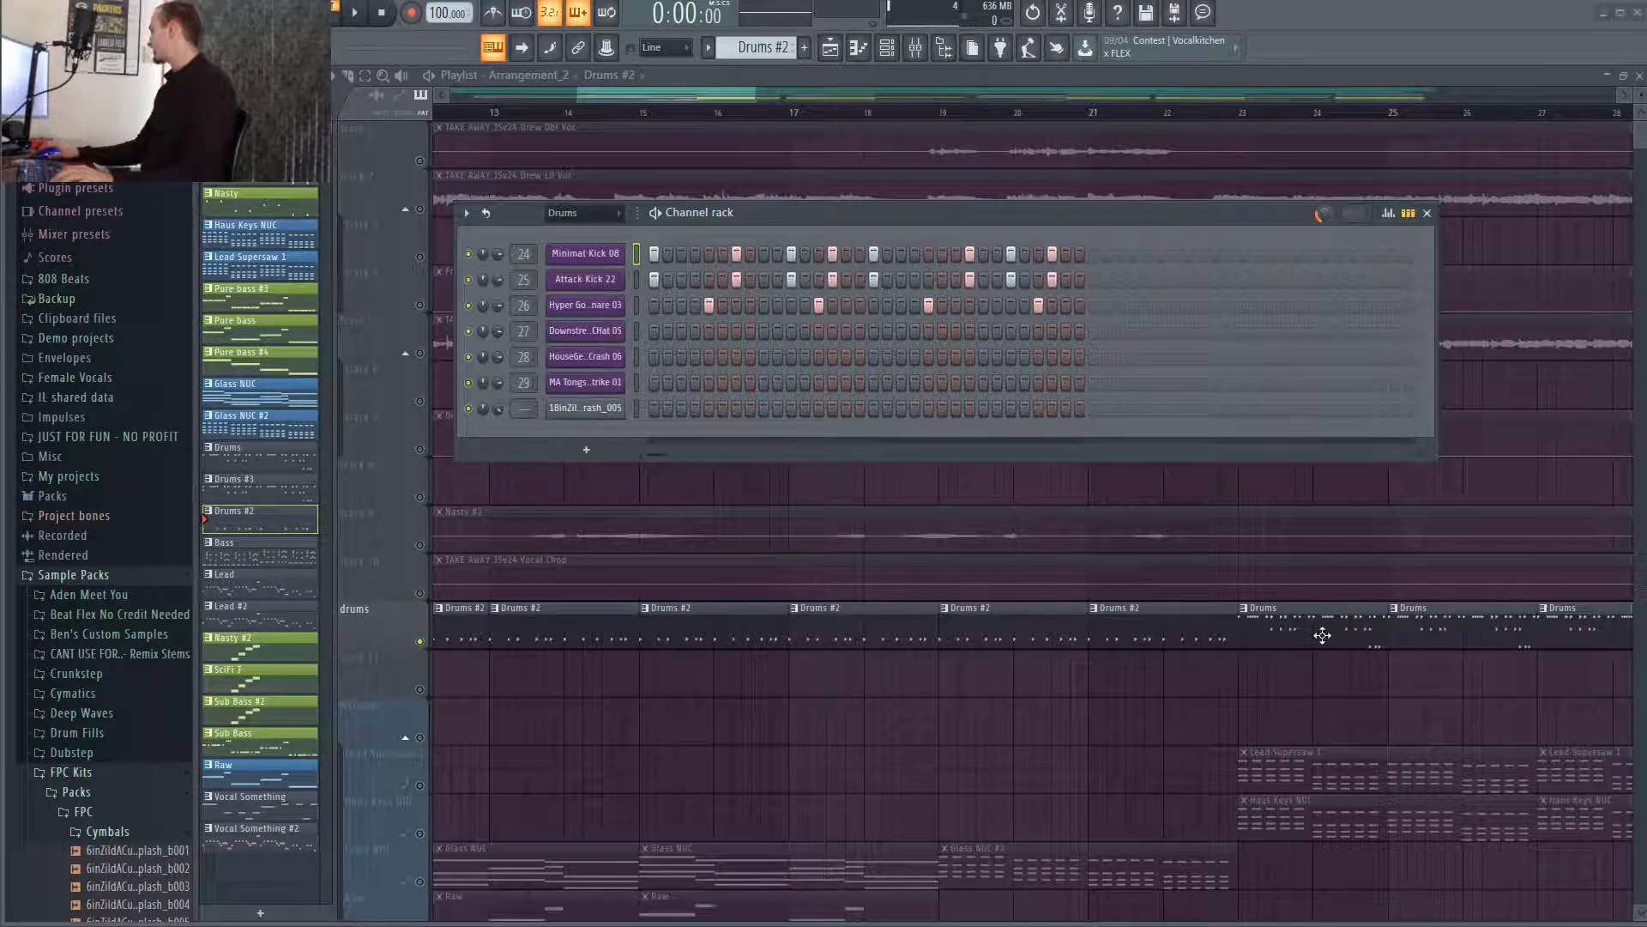
Select the Drums pattern from a clip on the playlist's drums track and play it through.
left_click_drag(522, 99, 718, 104)
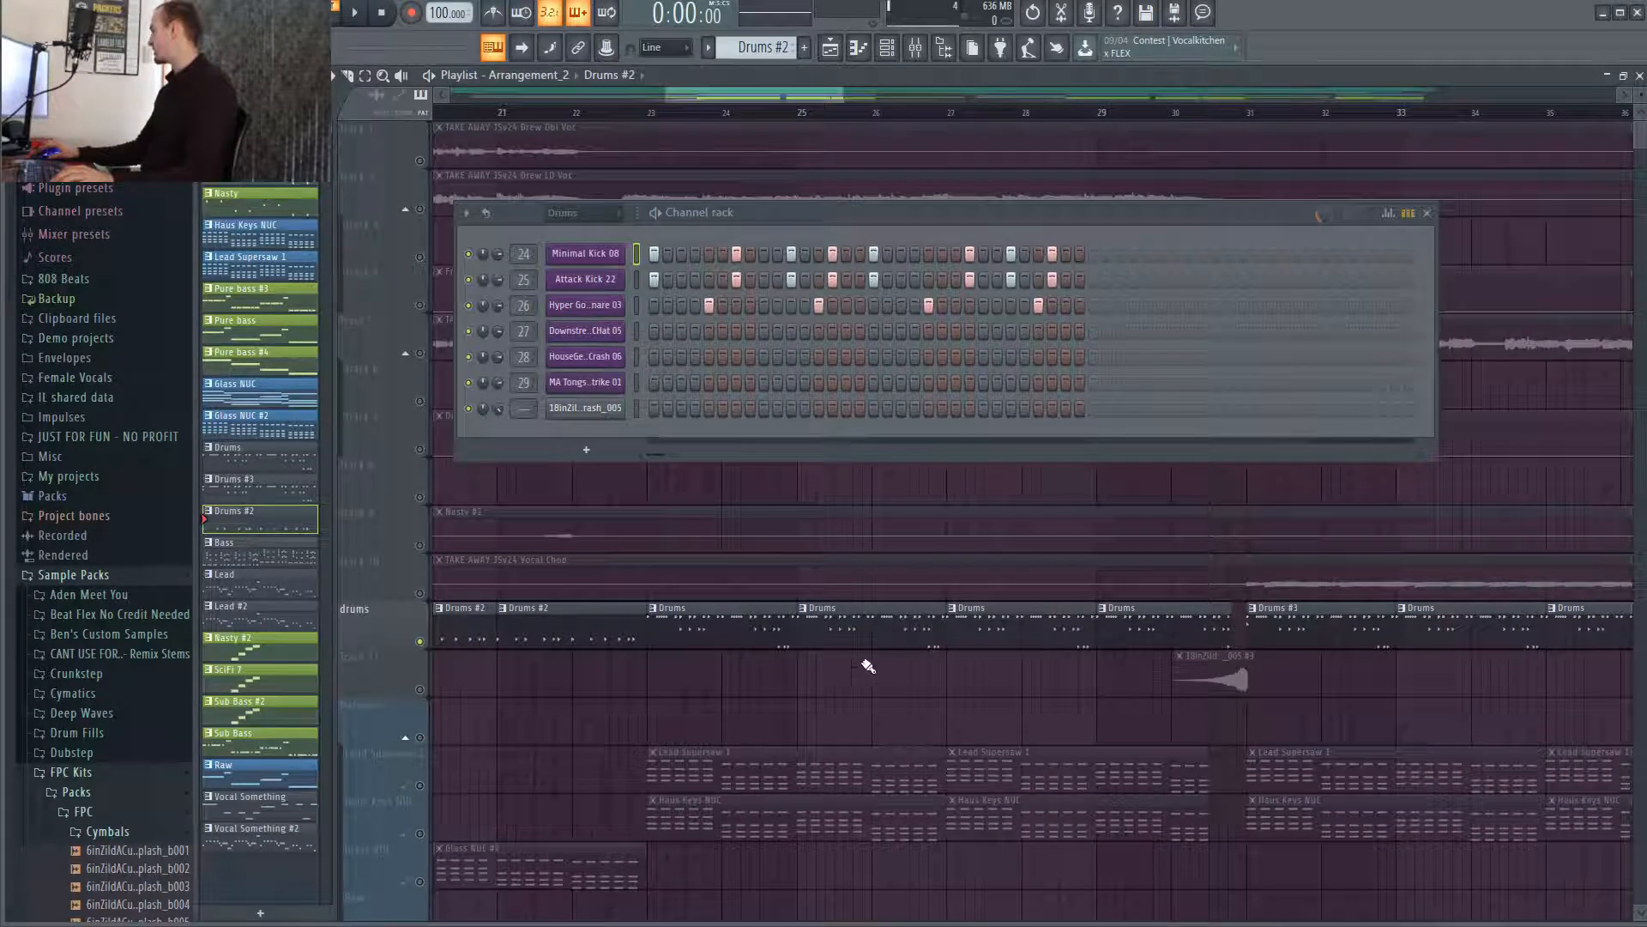
left_click(849, 627)
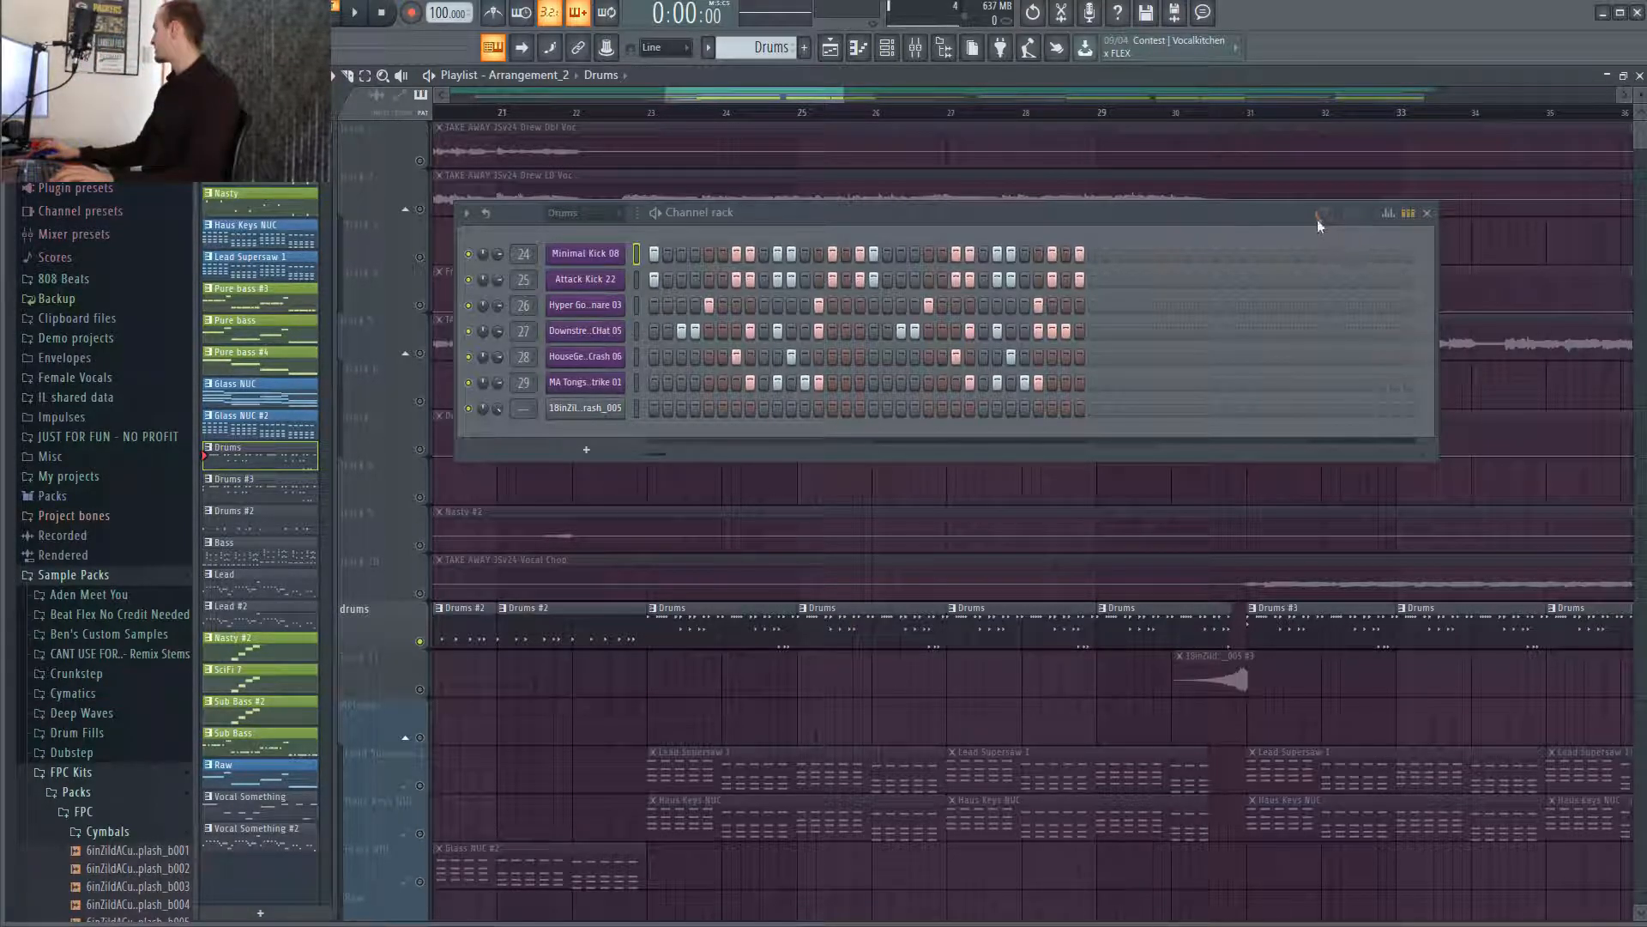
key("space")
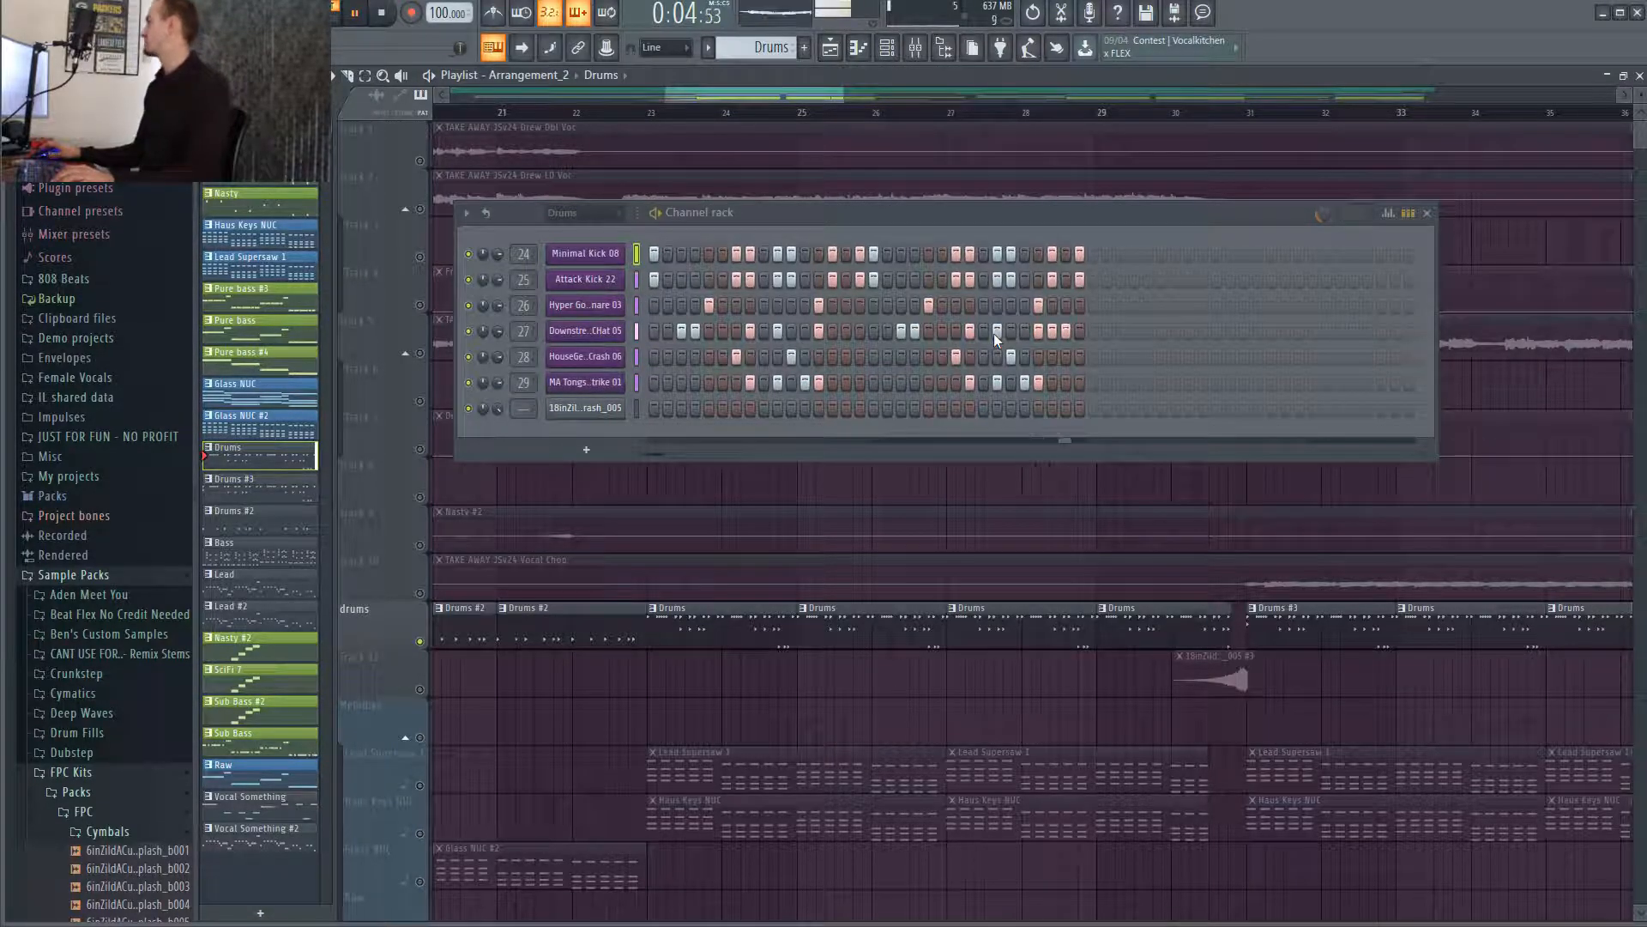
key("space")
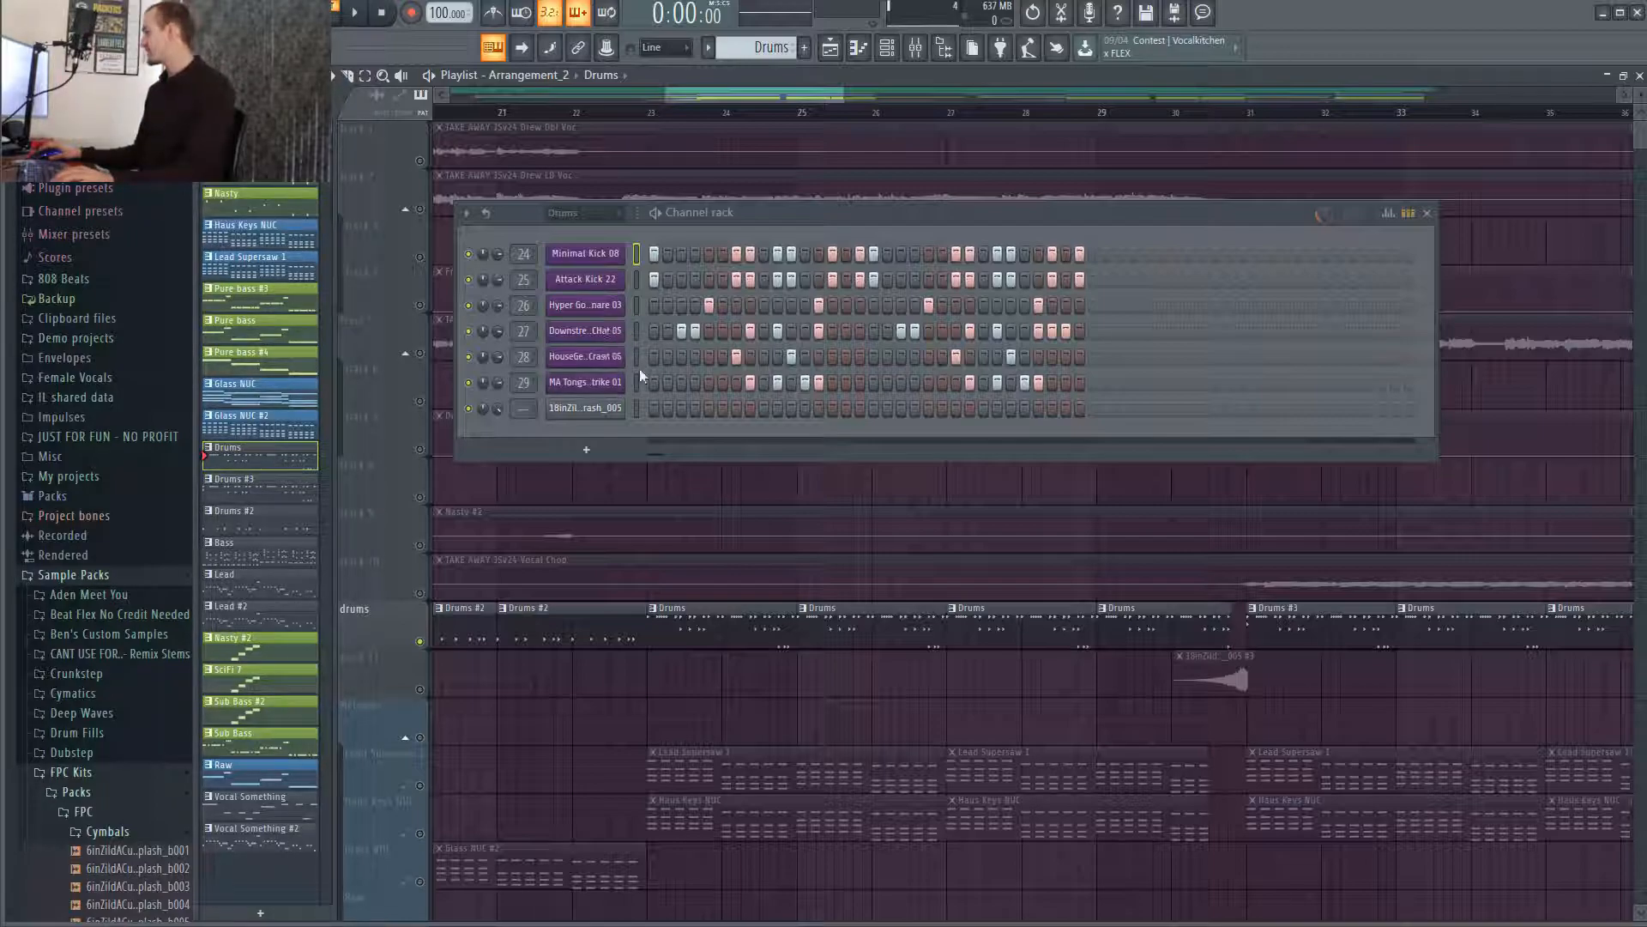
Open the Drums pattern in the piano roll without the channel rack, show the MA Tongs Strike 01 notes and play them.
double_click(850, 617)
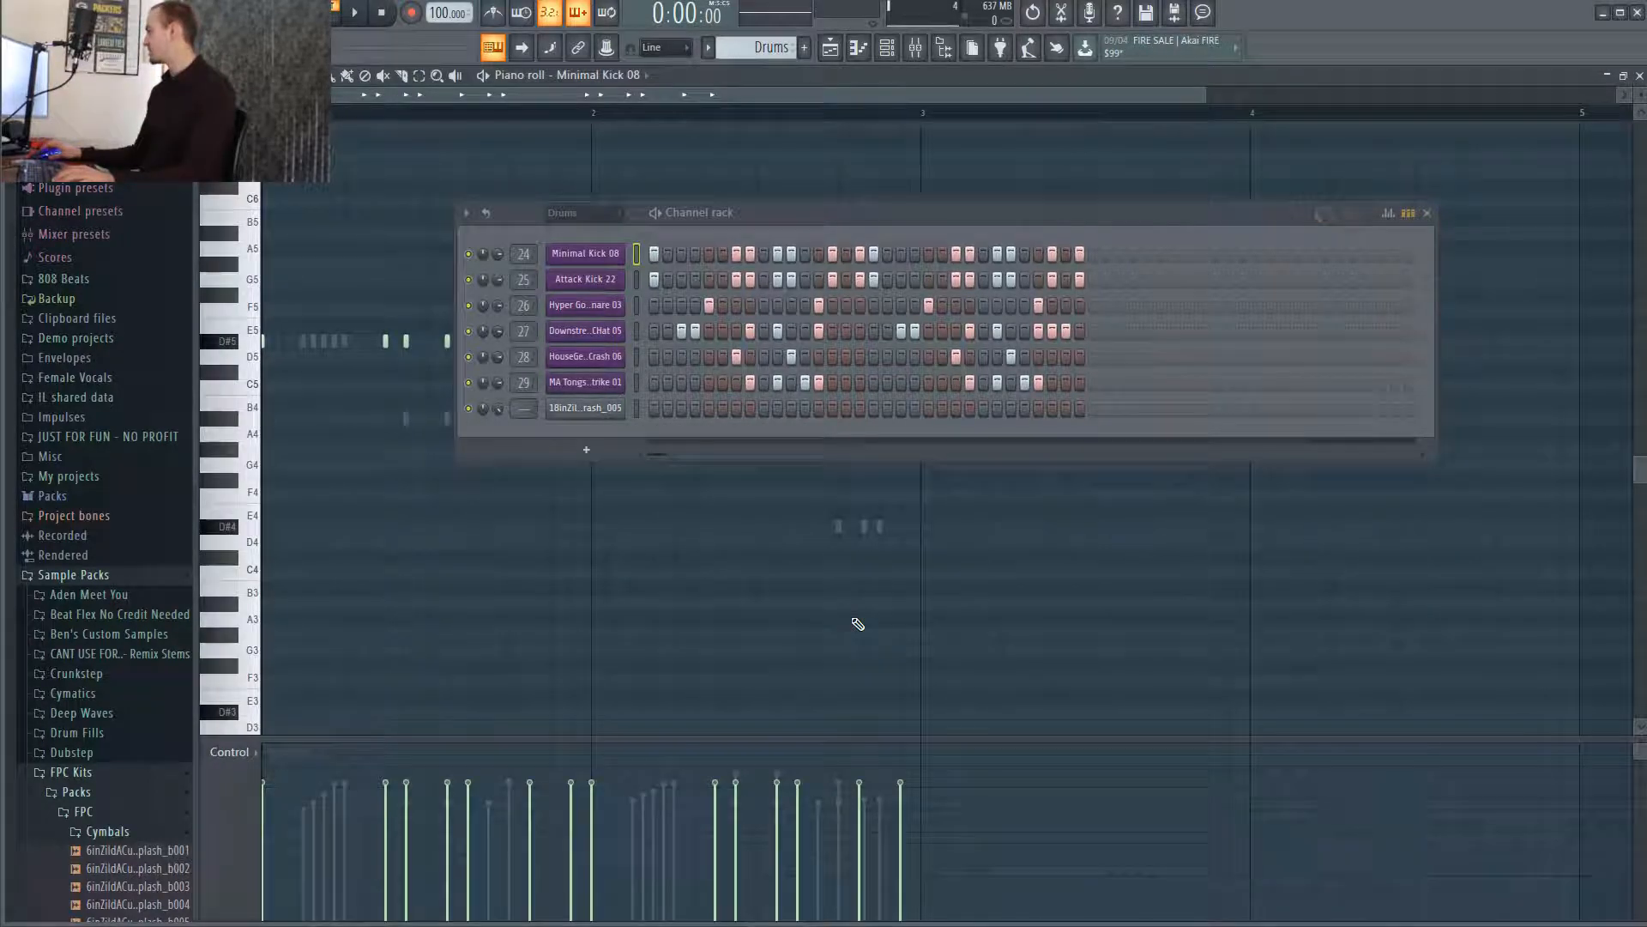
key("F6")
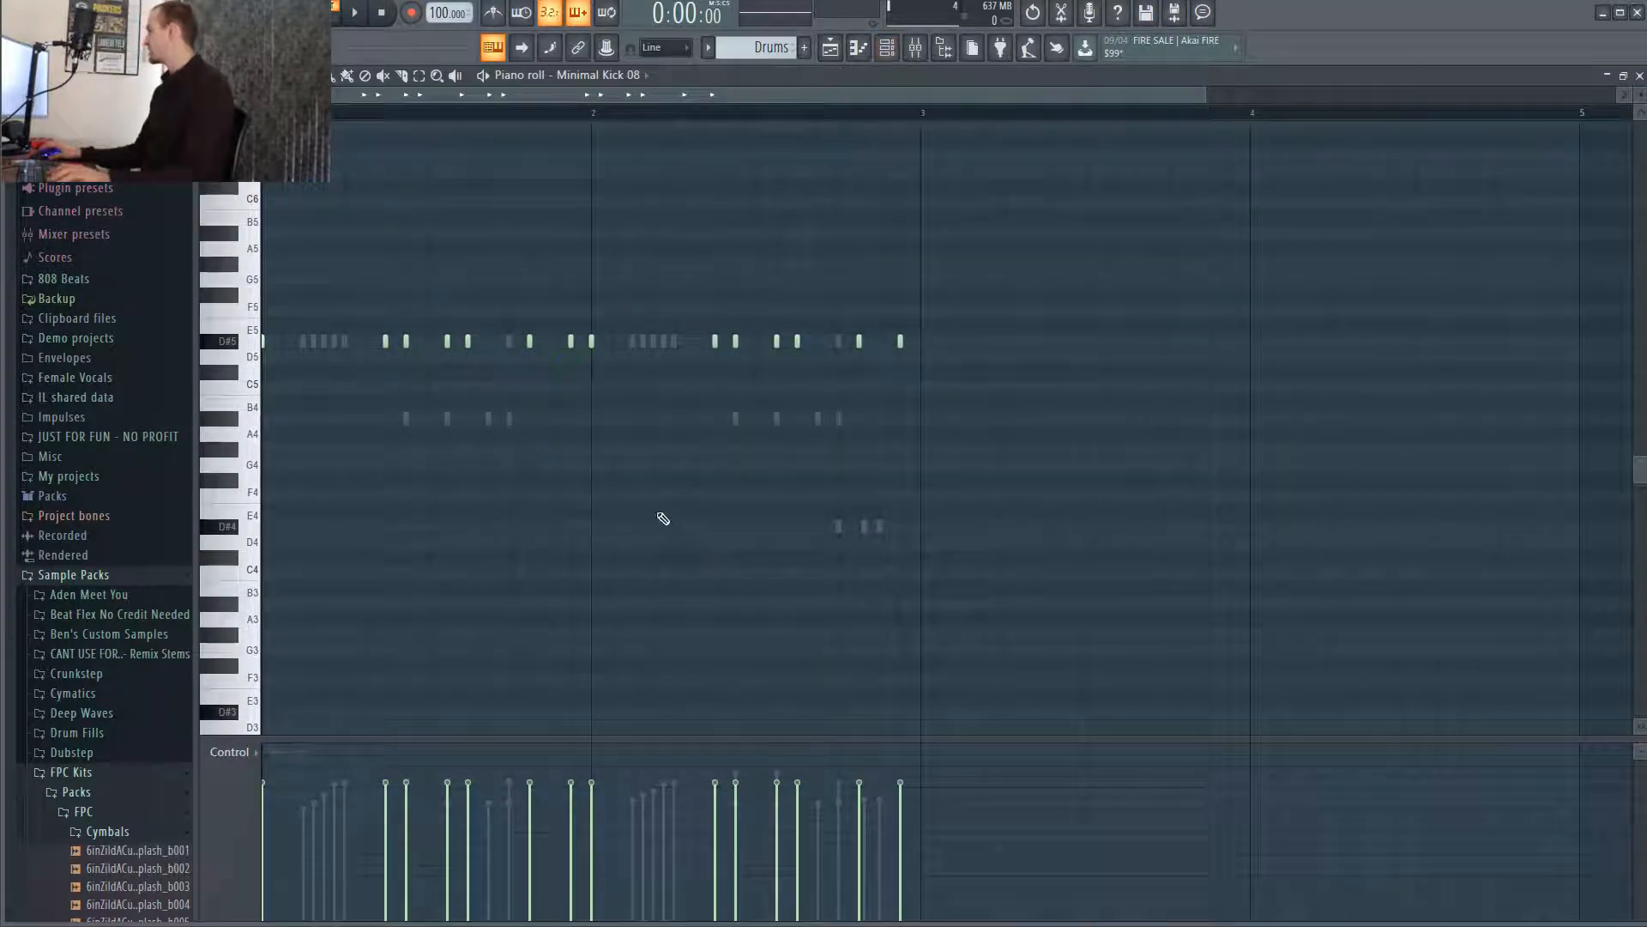
scroll(577, 515, "down", 2)
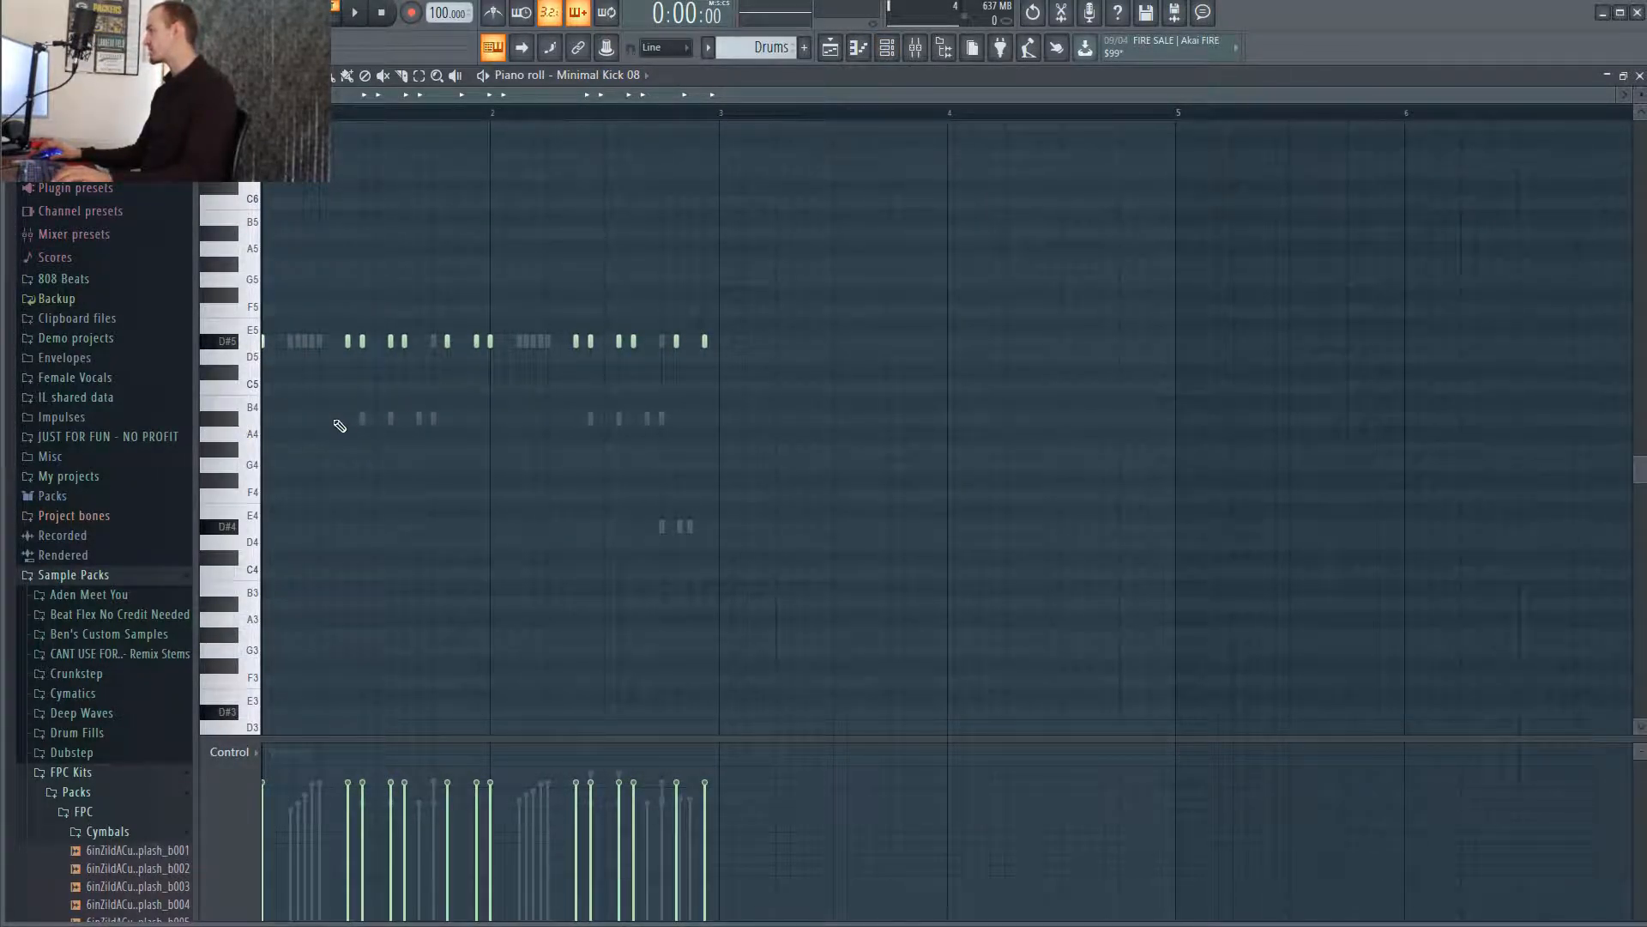
scroll(607, 88, "down", 3)
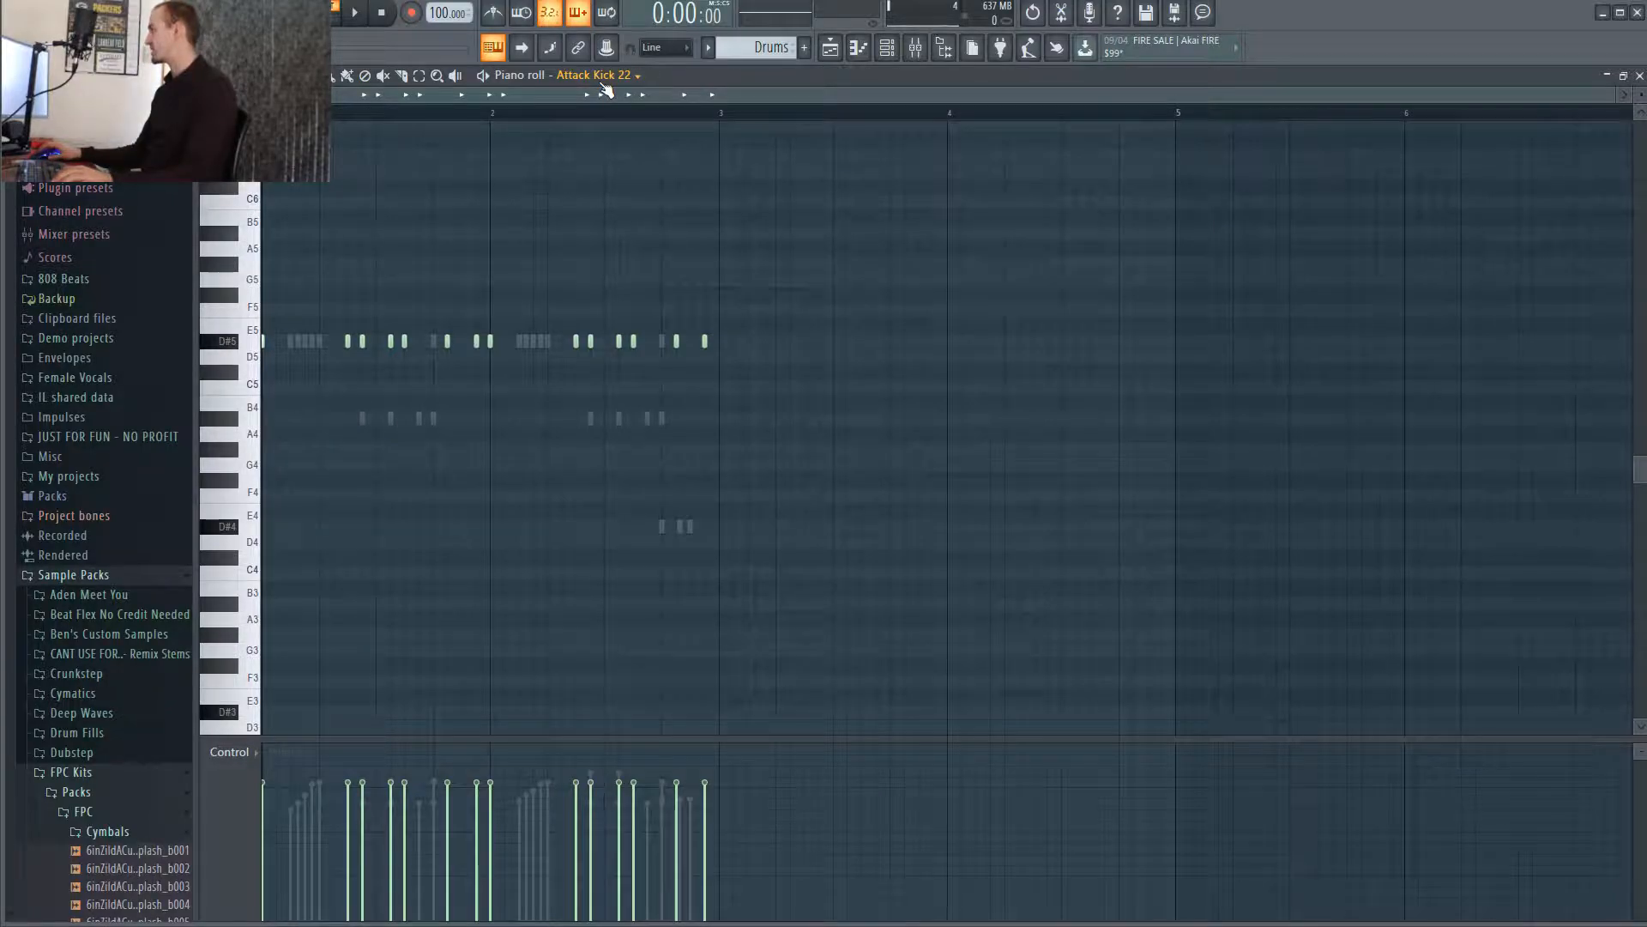
scroll(607, 89, "down", 1)
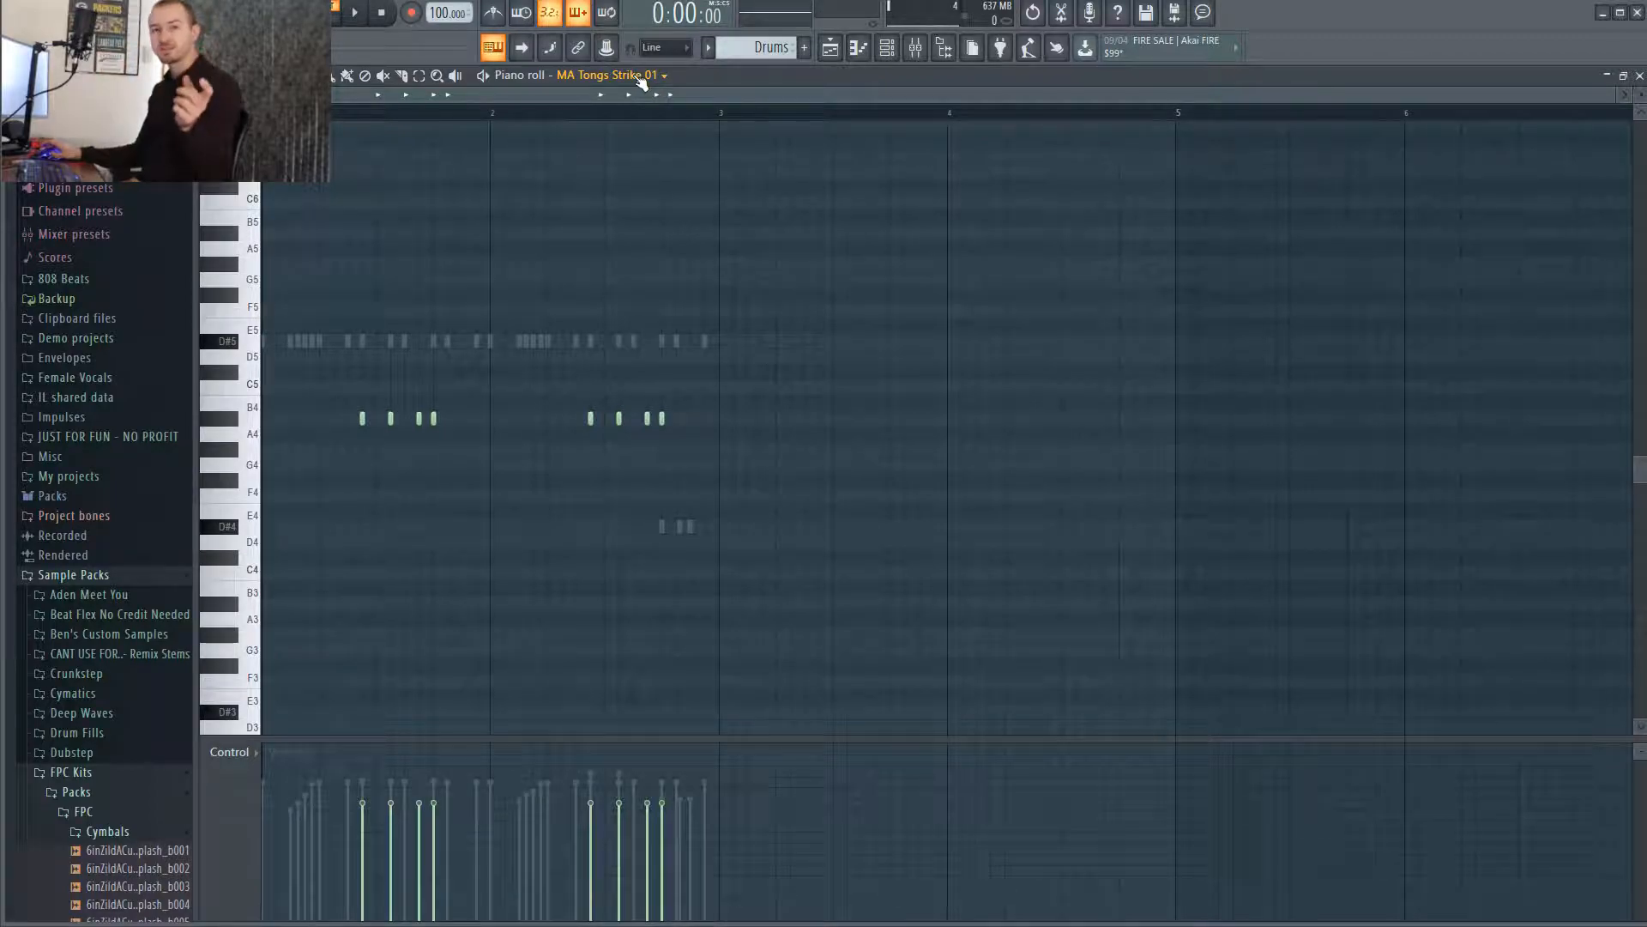
key("space")
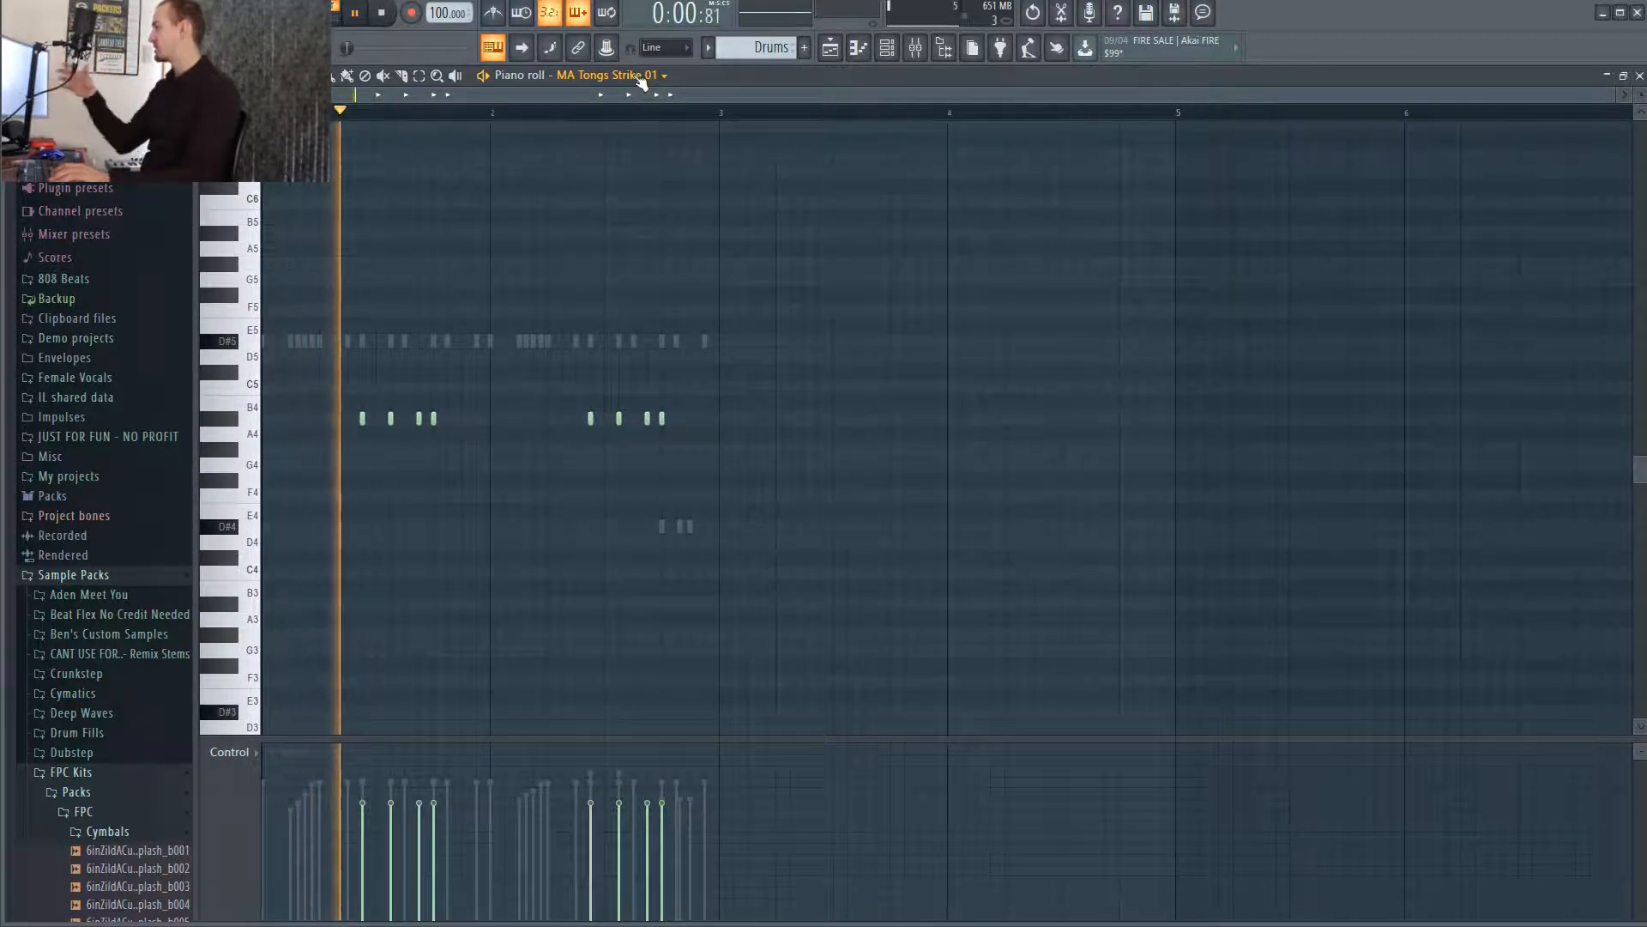
key("space")
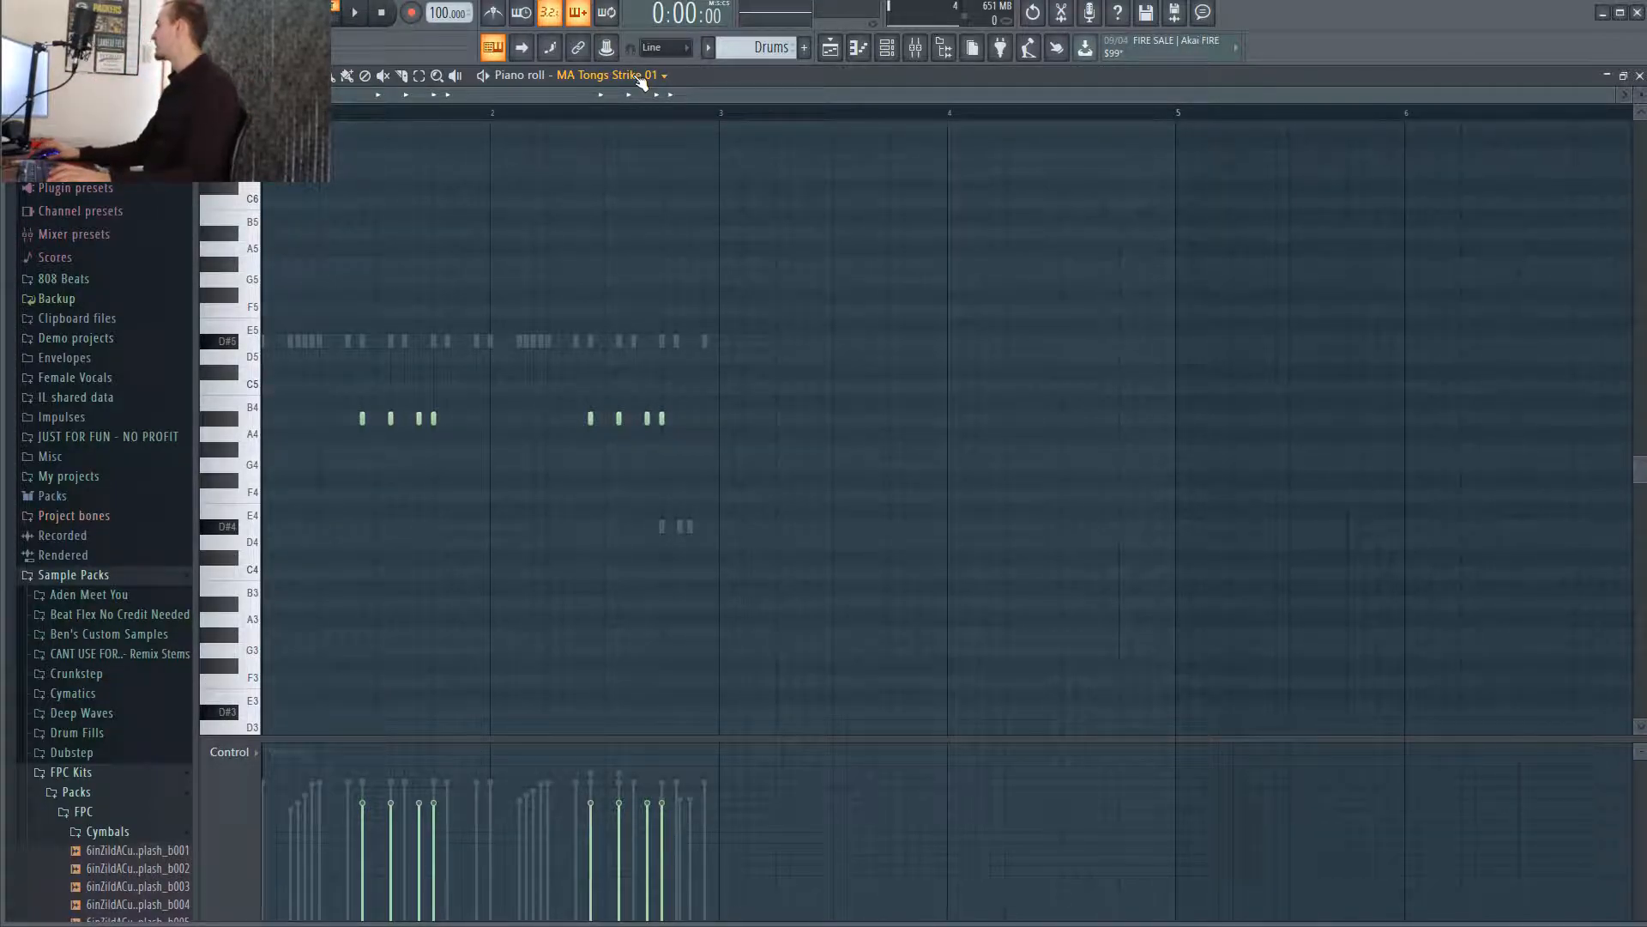
Switch the piano roll to the Downstream CHat 05 channel and play the pattern to review its hi-hat notes.
scroll(651, 77, "up", 1)
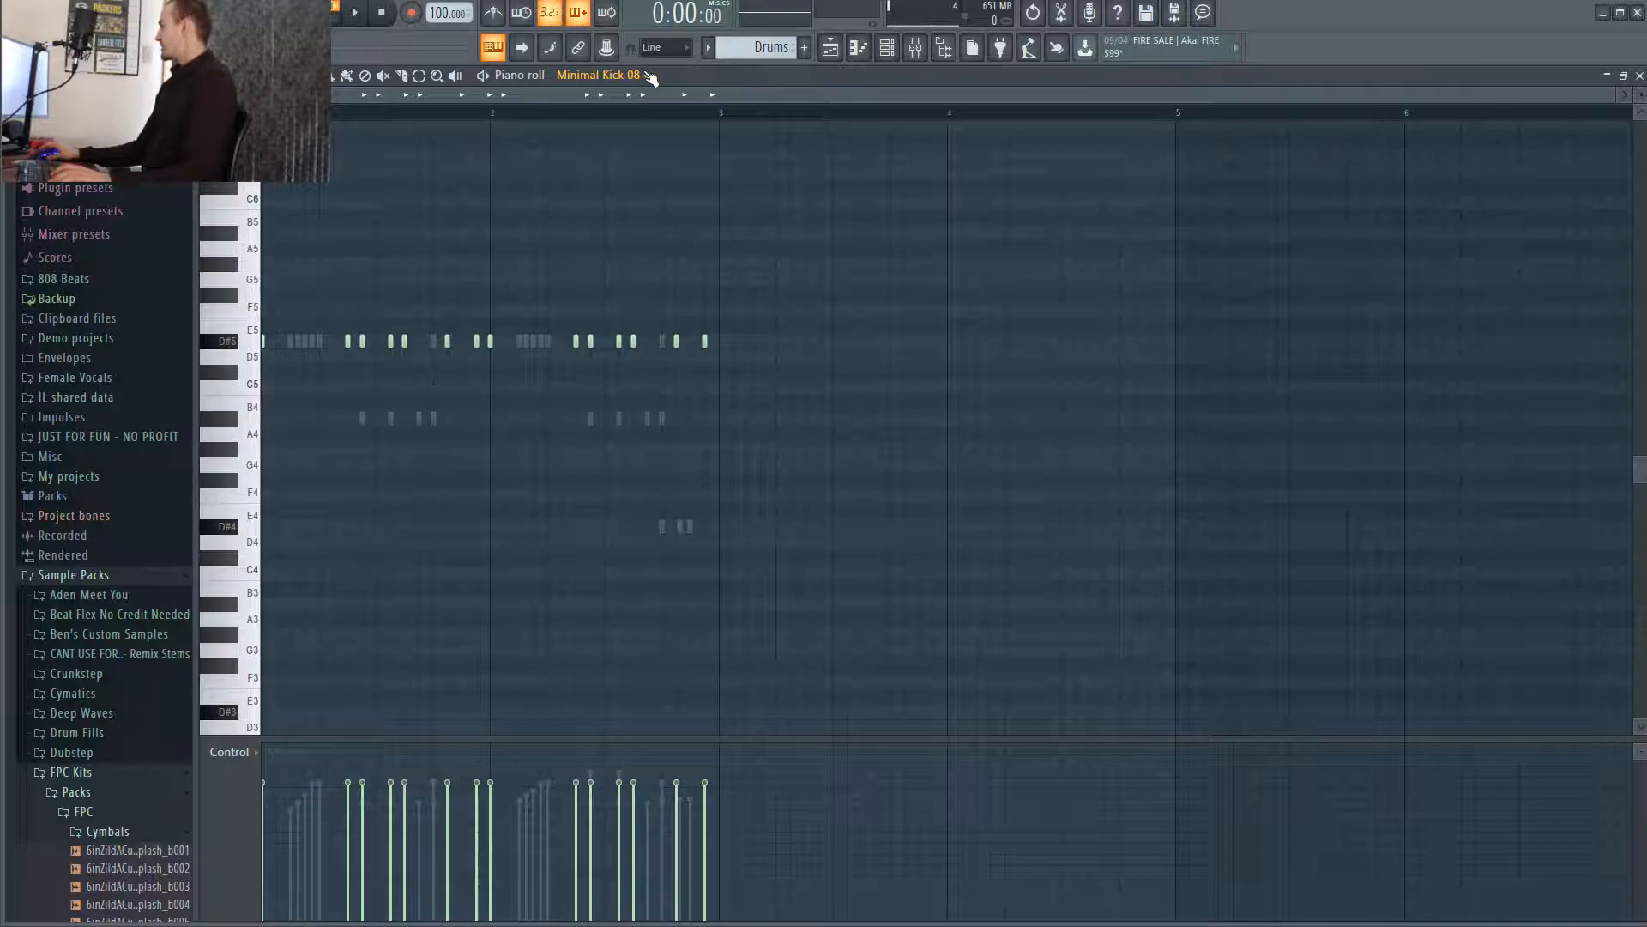
scroll(644, 75, "down", 1)
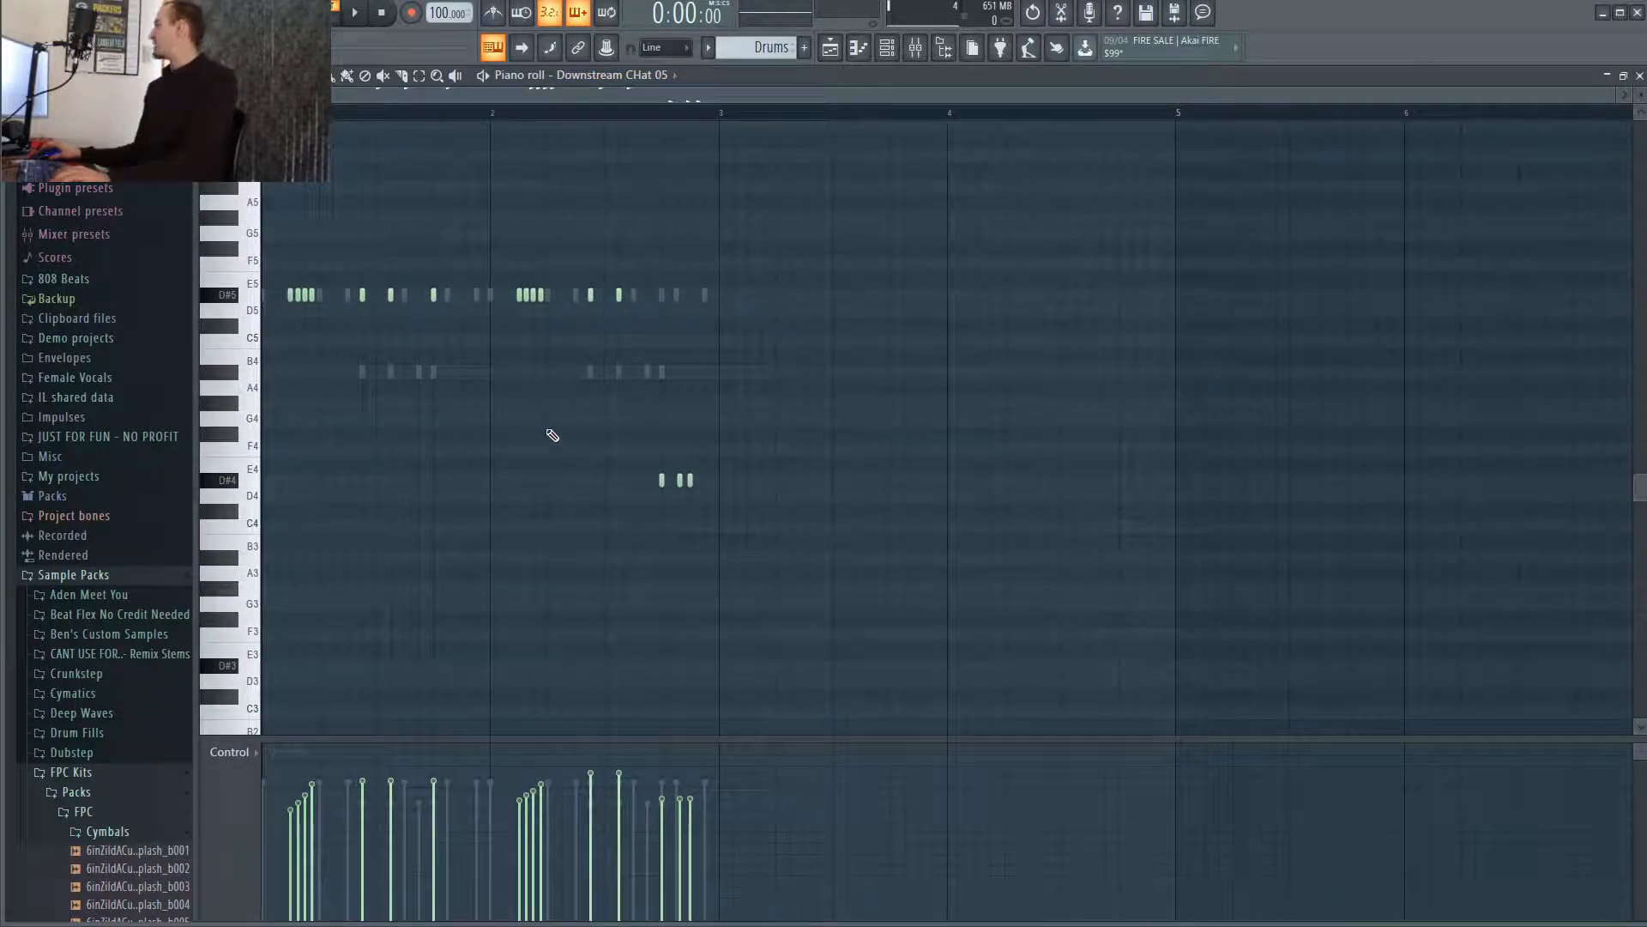
scroll(662, 393, "up", 1)
key("space")
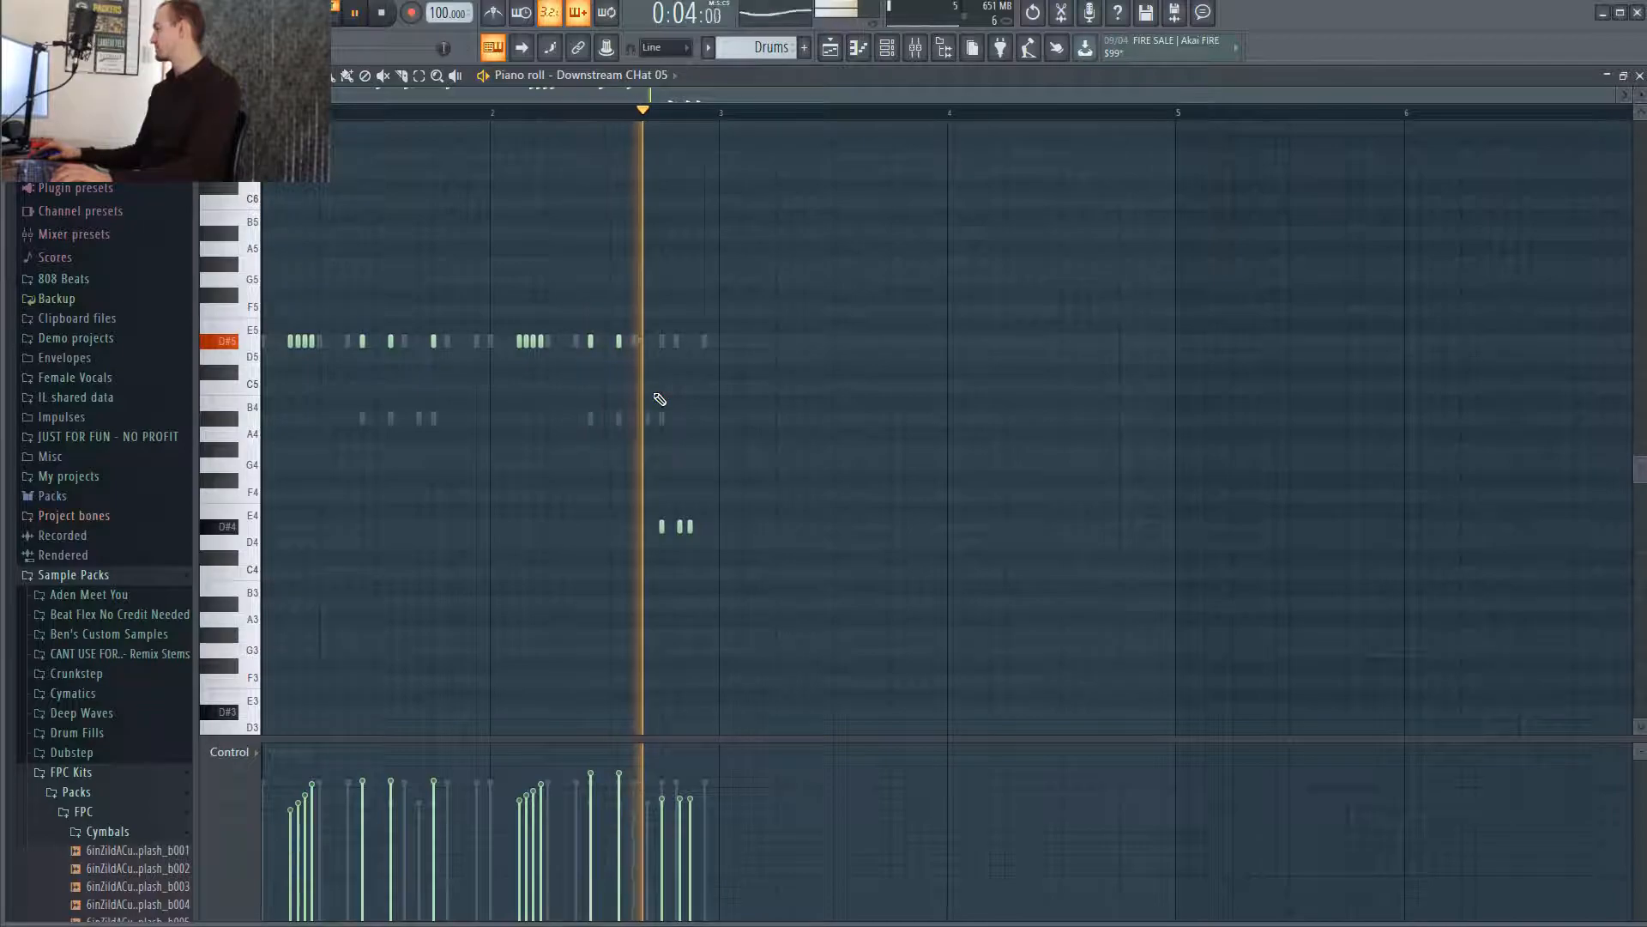
key("space")
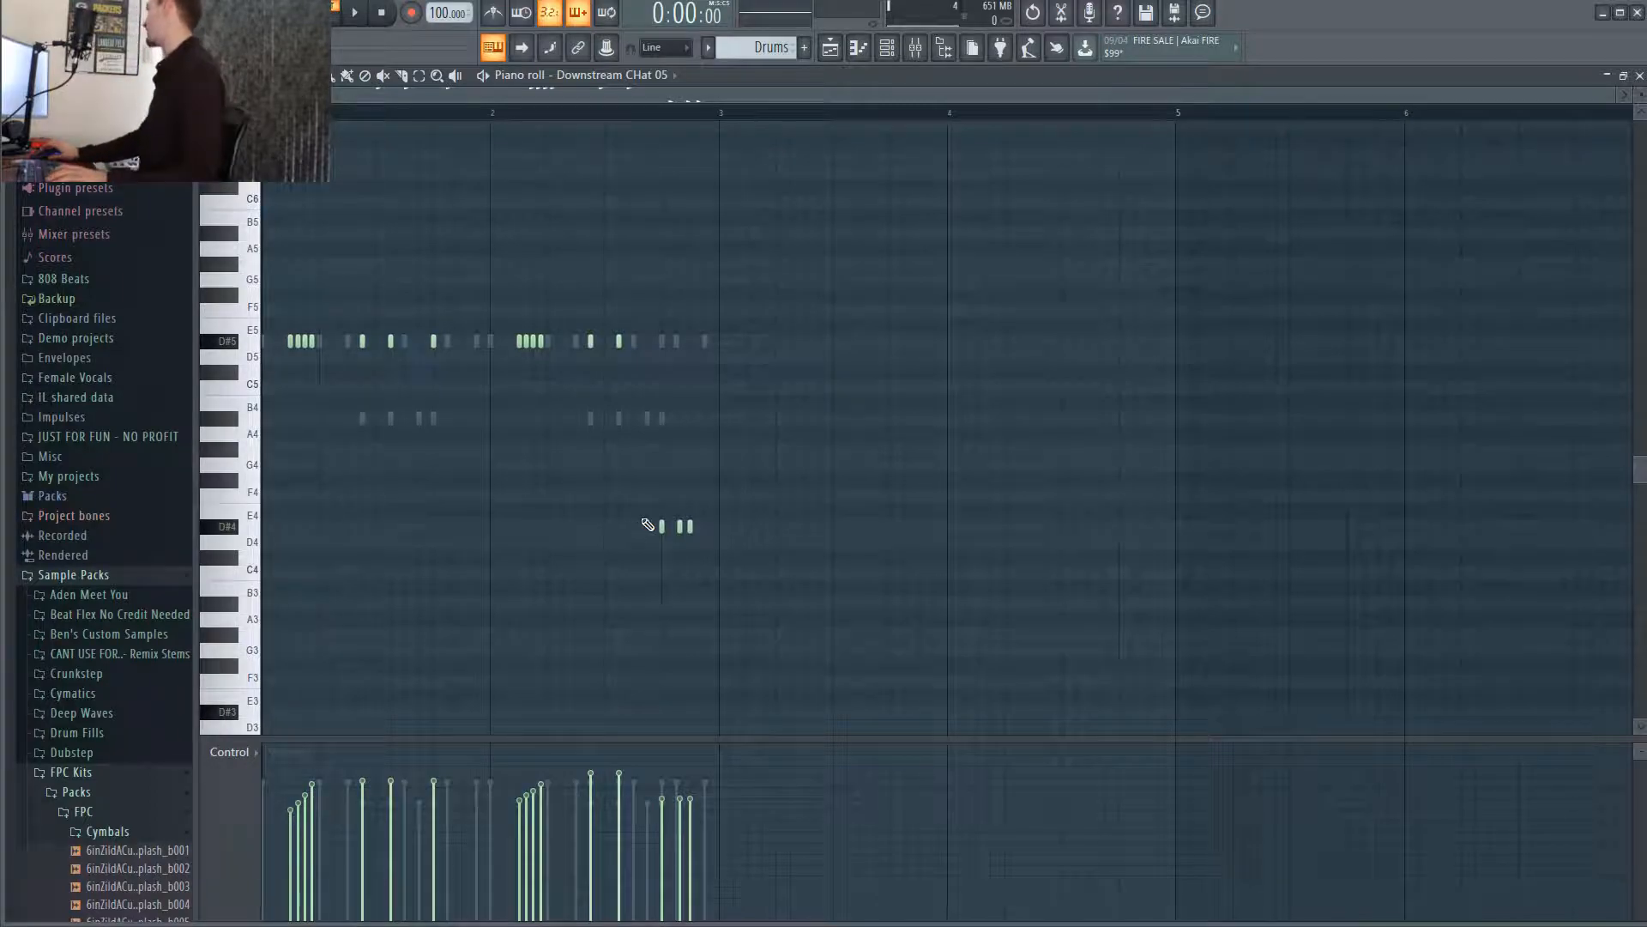
Open the Drums #3 pattern from the playlist, show its steps in the channel rack and play it.
left_click(830, 47)
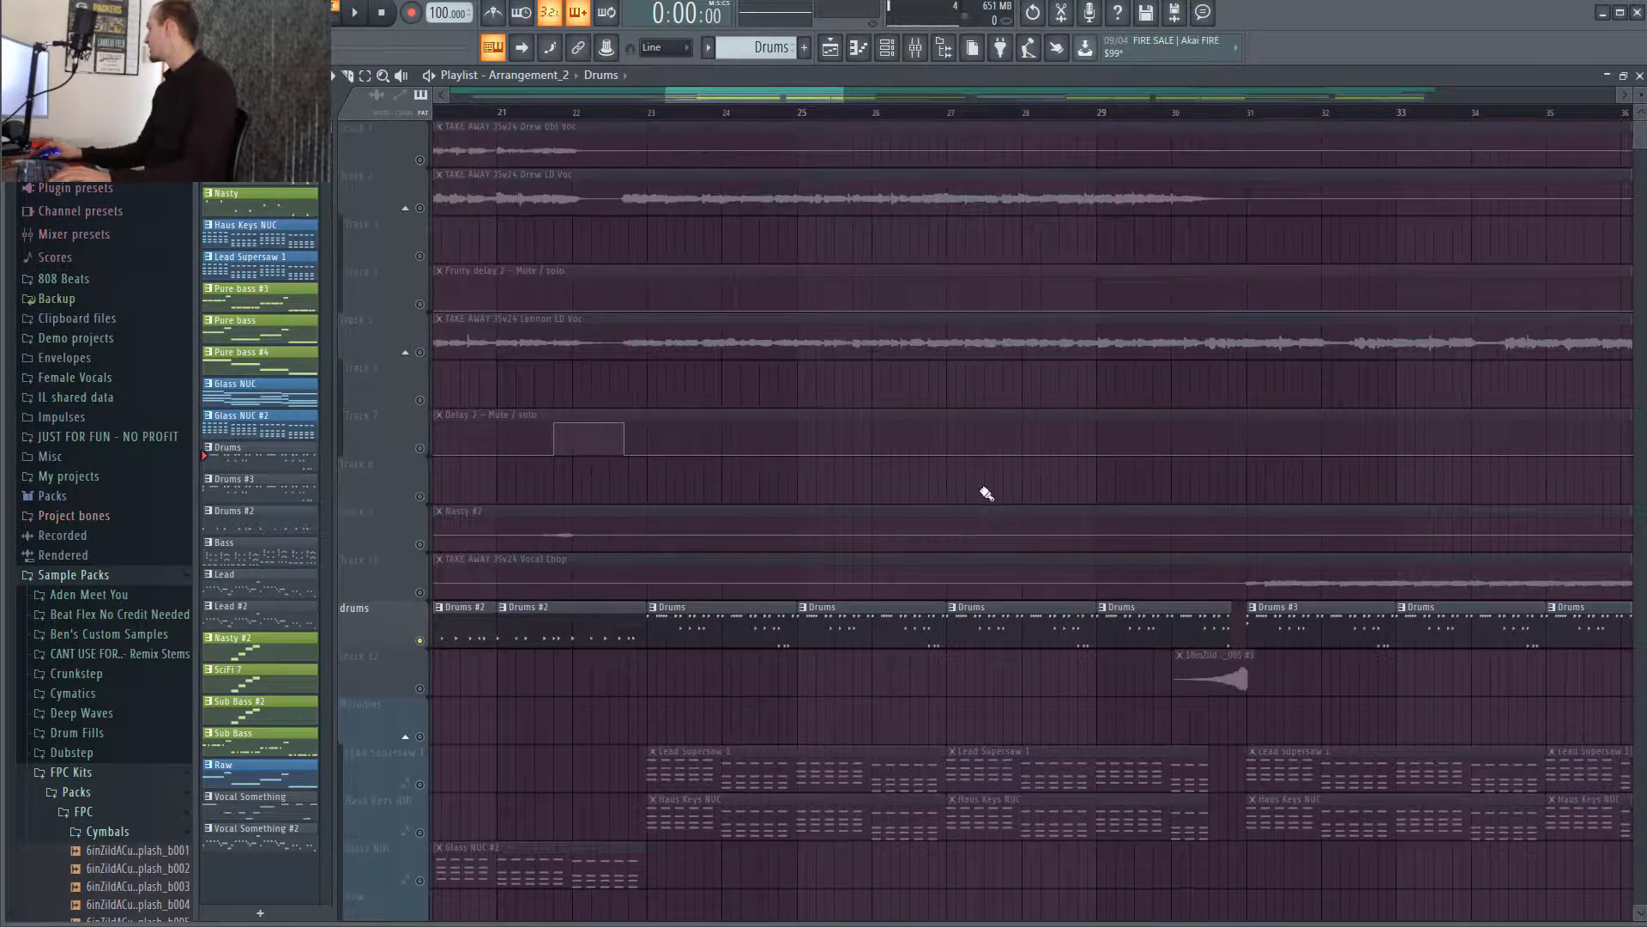
left_click_drag(728, 96, 798, 100)
double_click(858, 635)
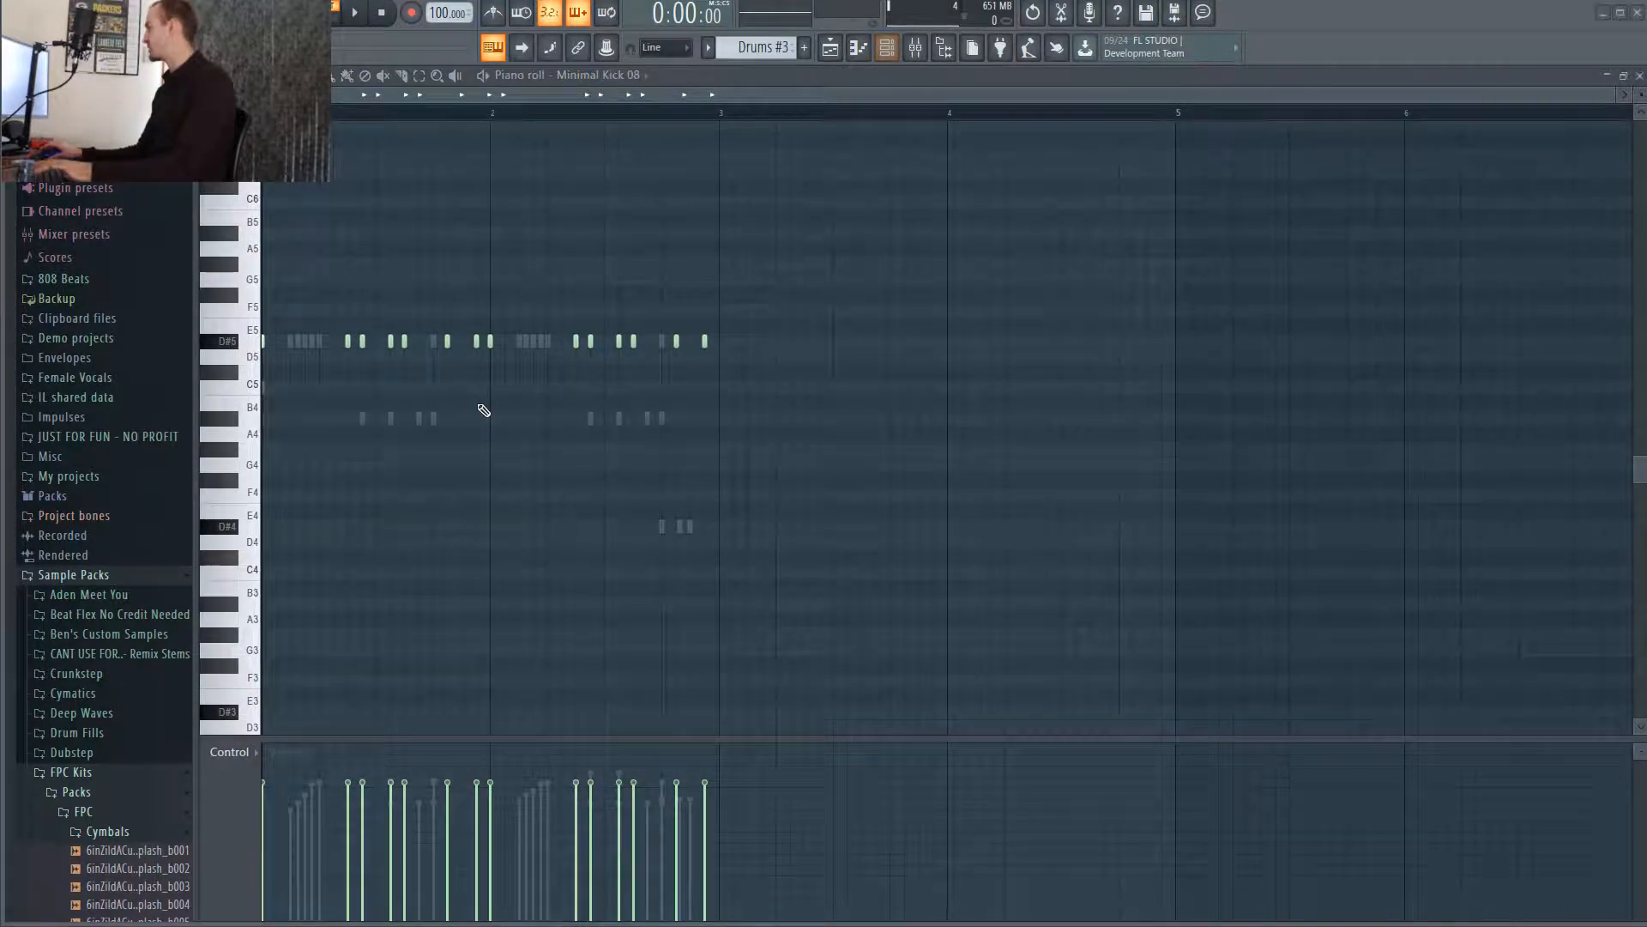
key("F6")
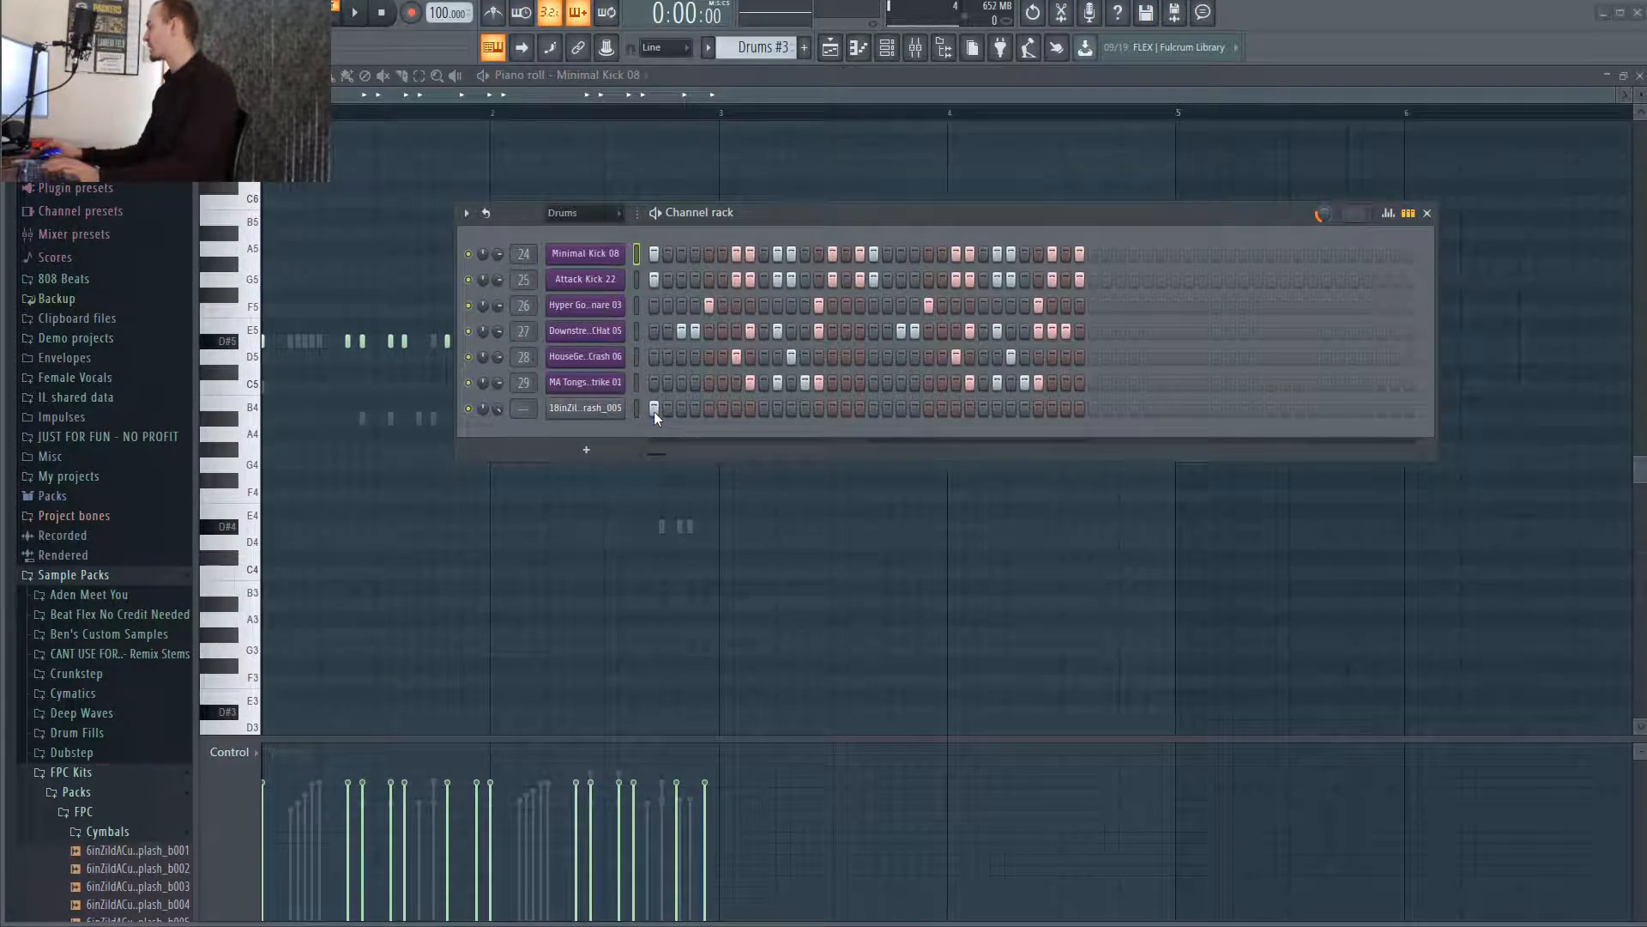
key("space")
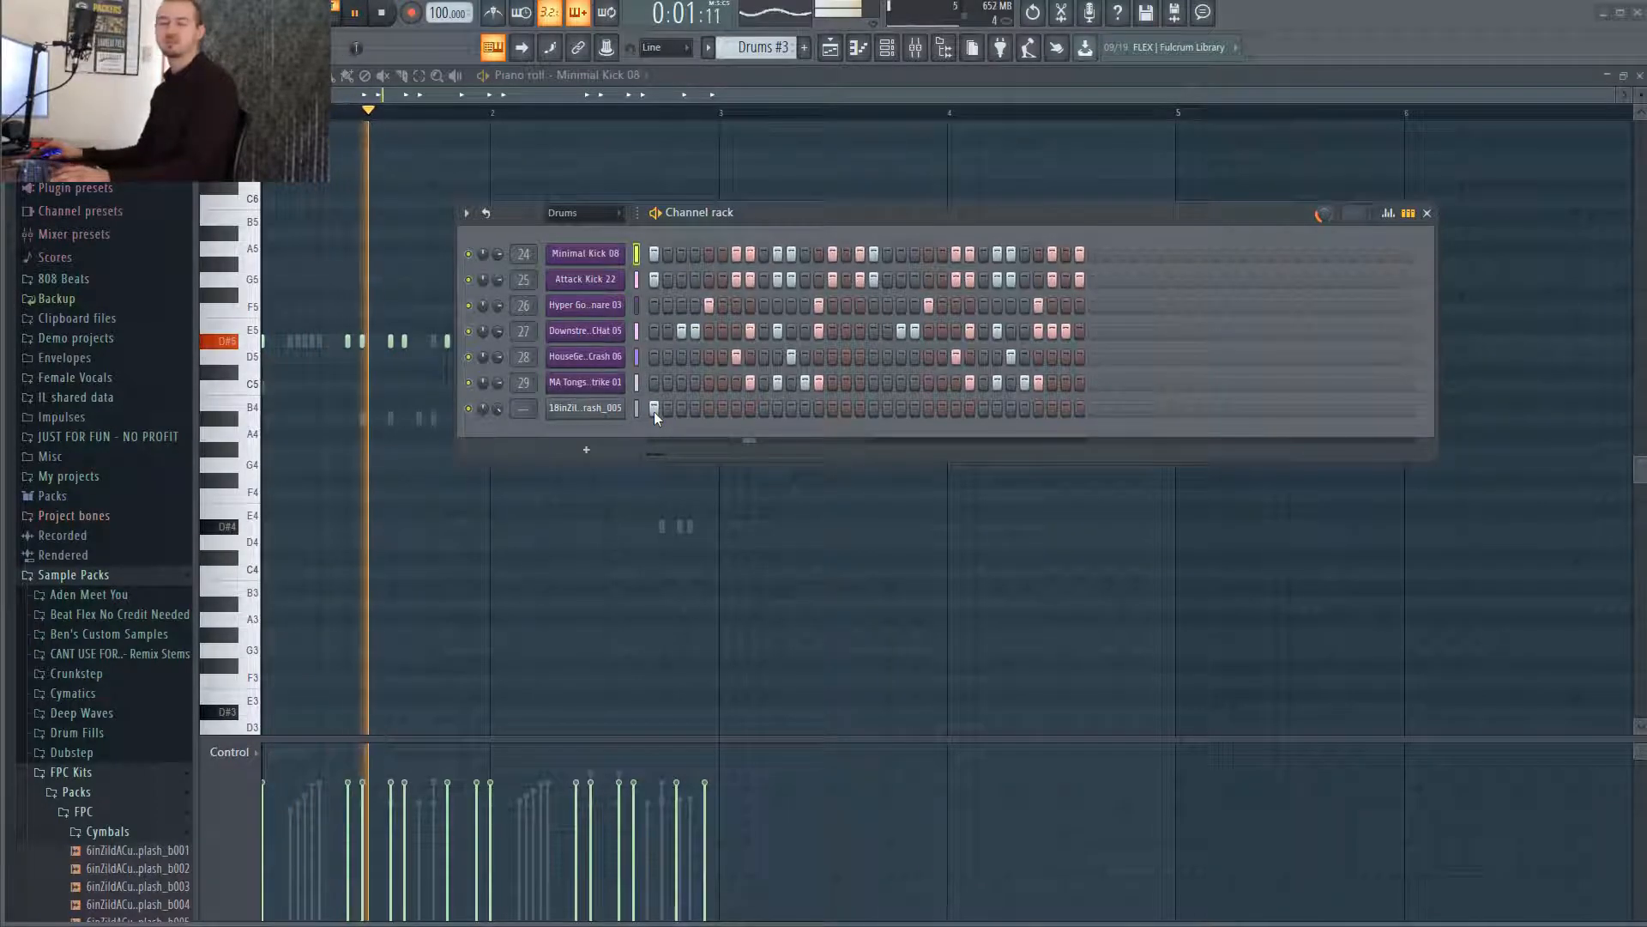
key("space")
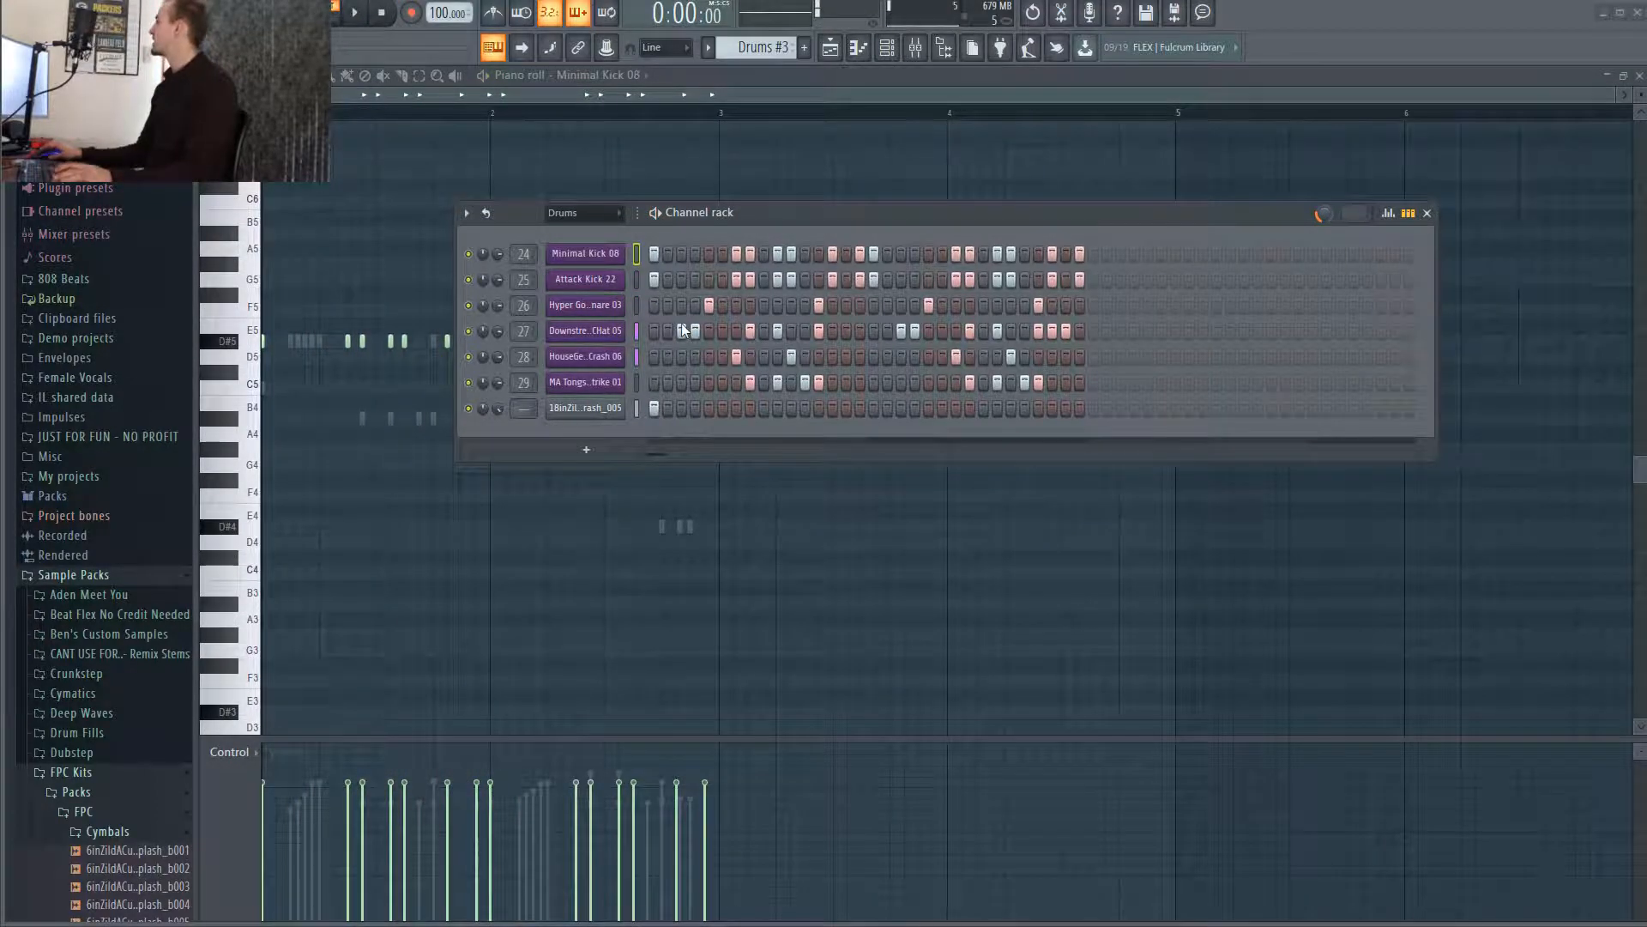
Return to the playlist without the channel rack, unmute Track 12 and play its reversed crash clip from bar 30.
left_click(830, 49)
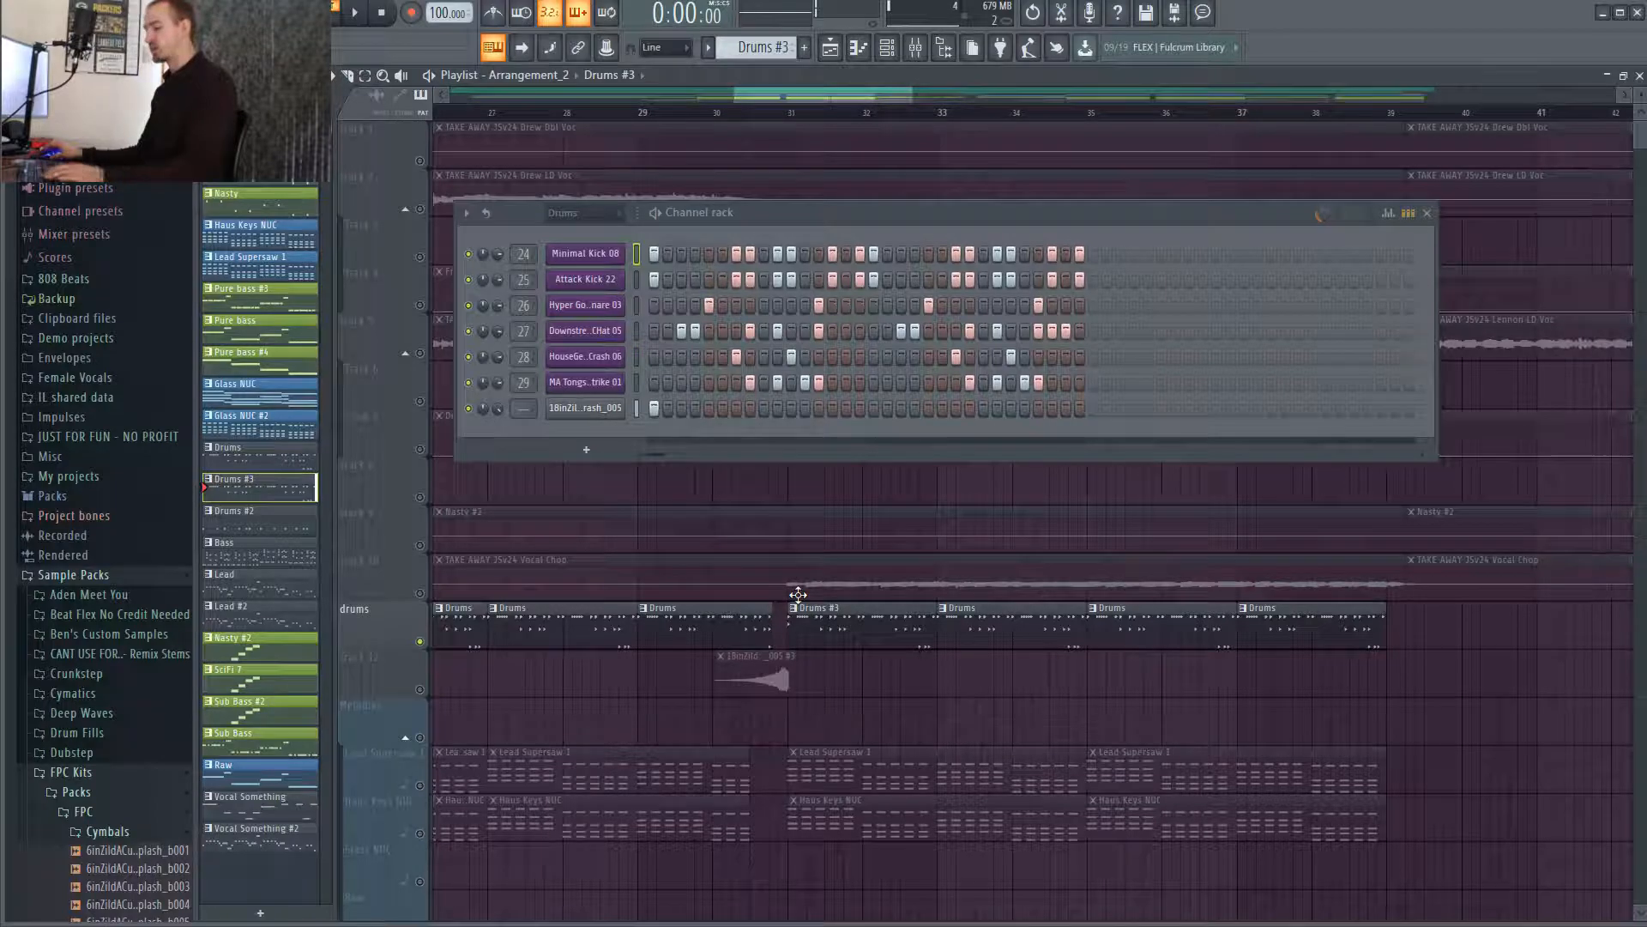
key("F6")
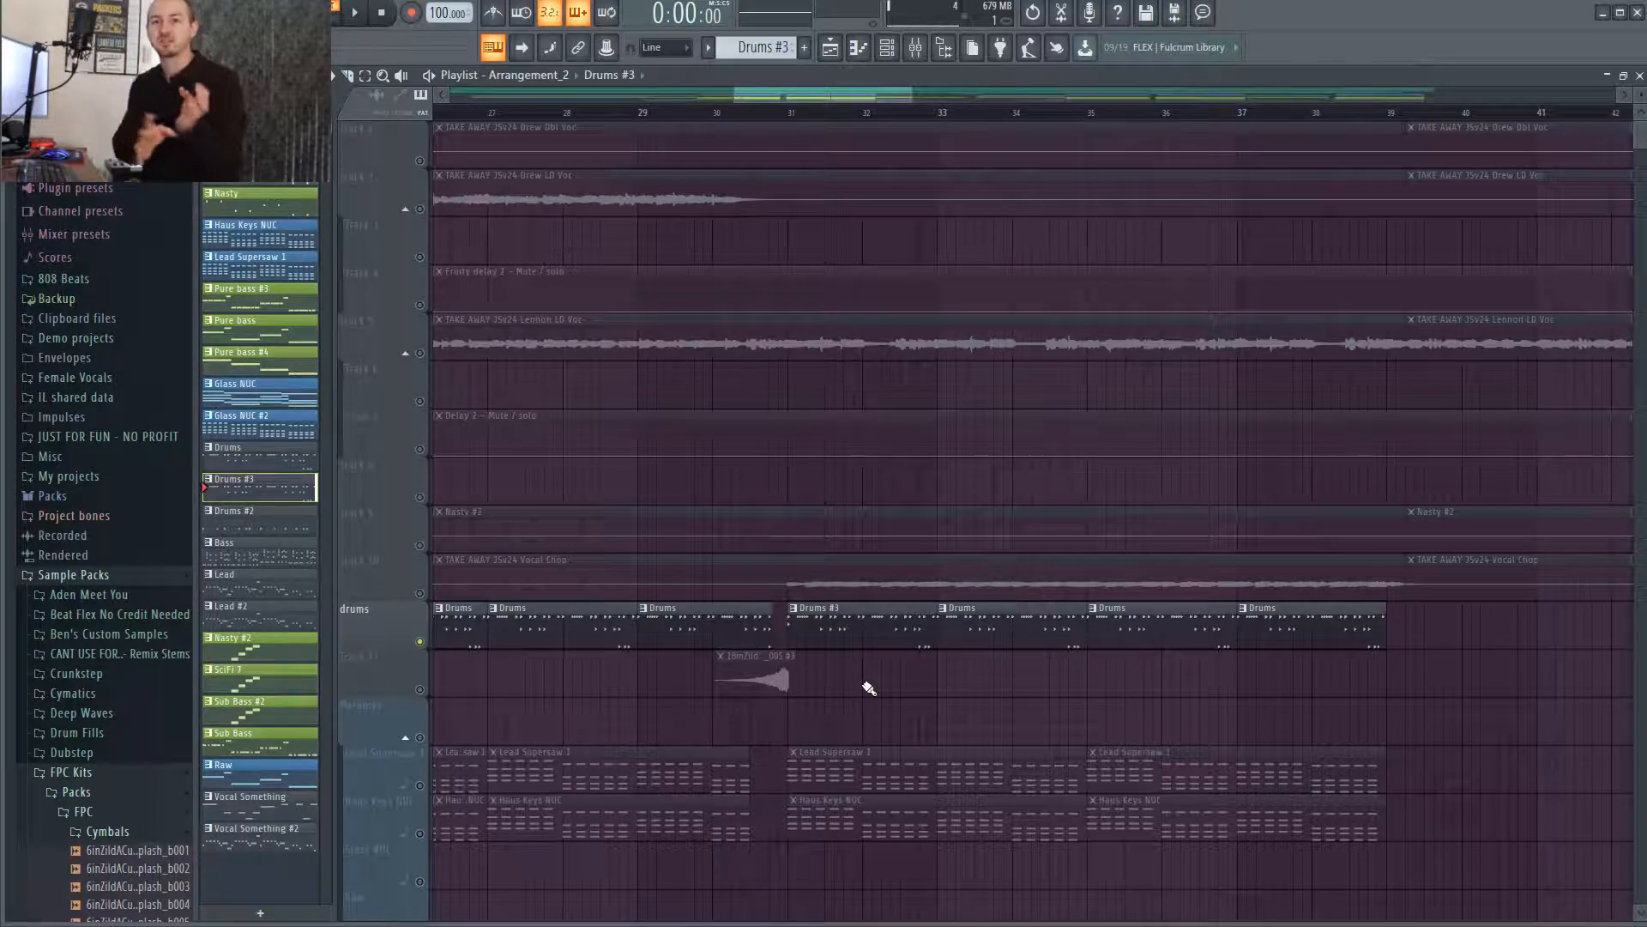
left_click(420, 691)
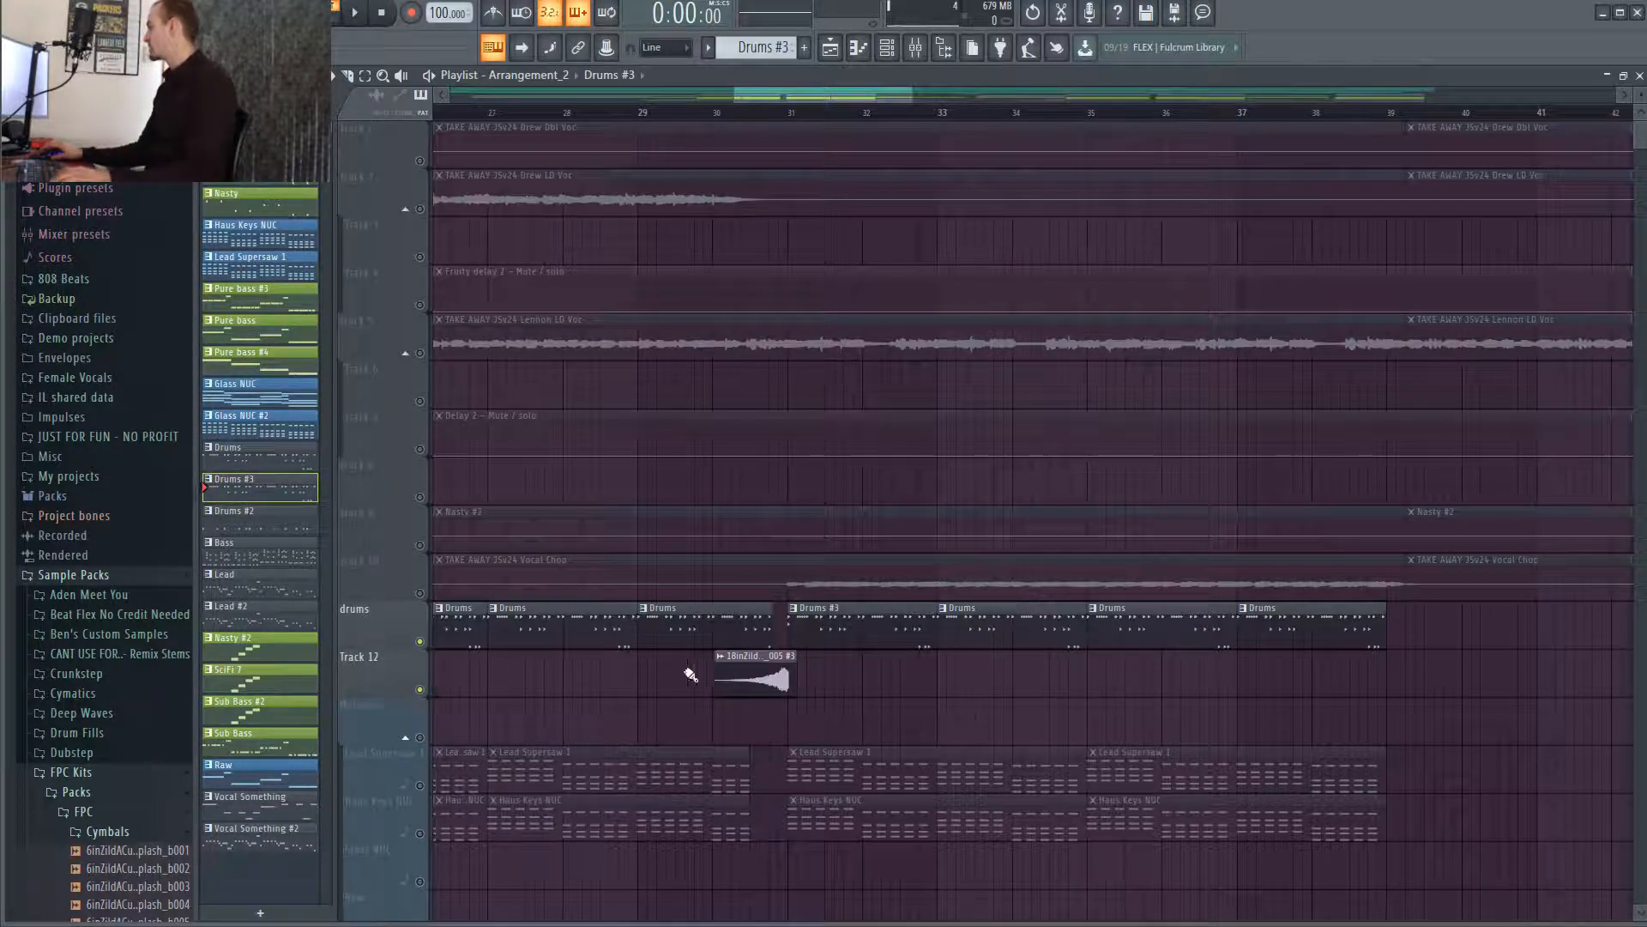
left_click(715, 113)
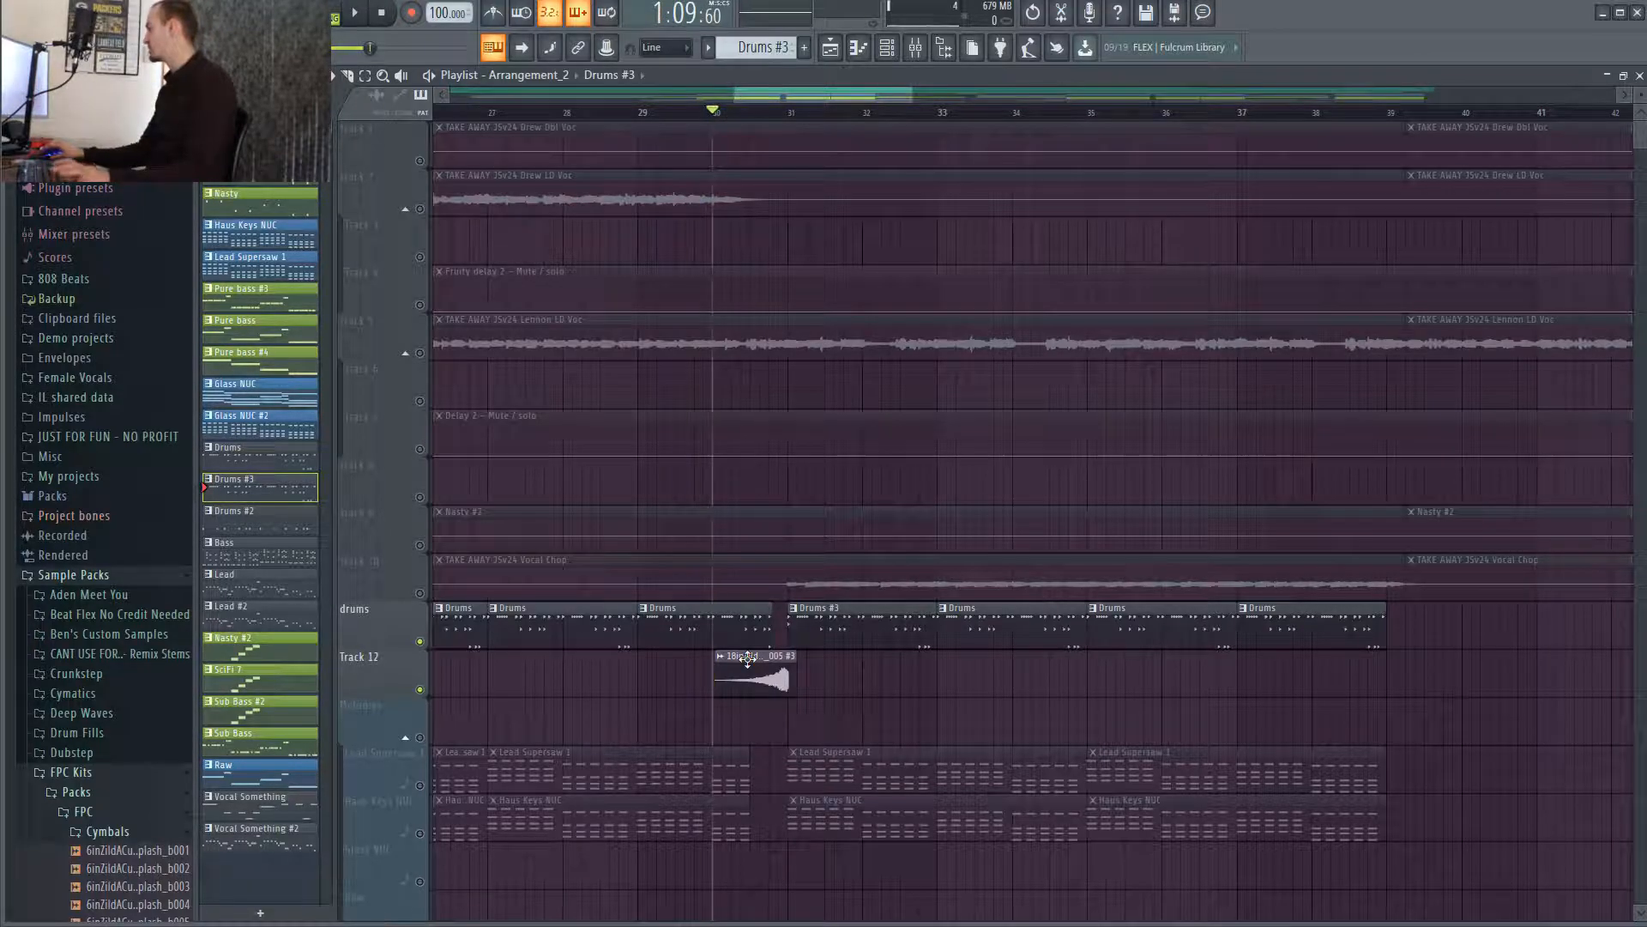
key("space")
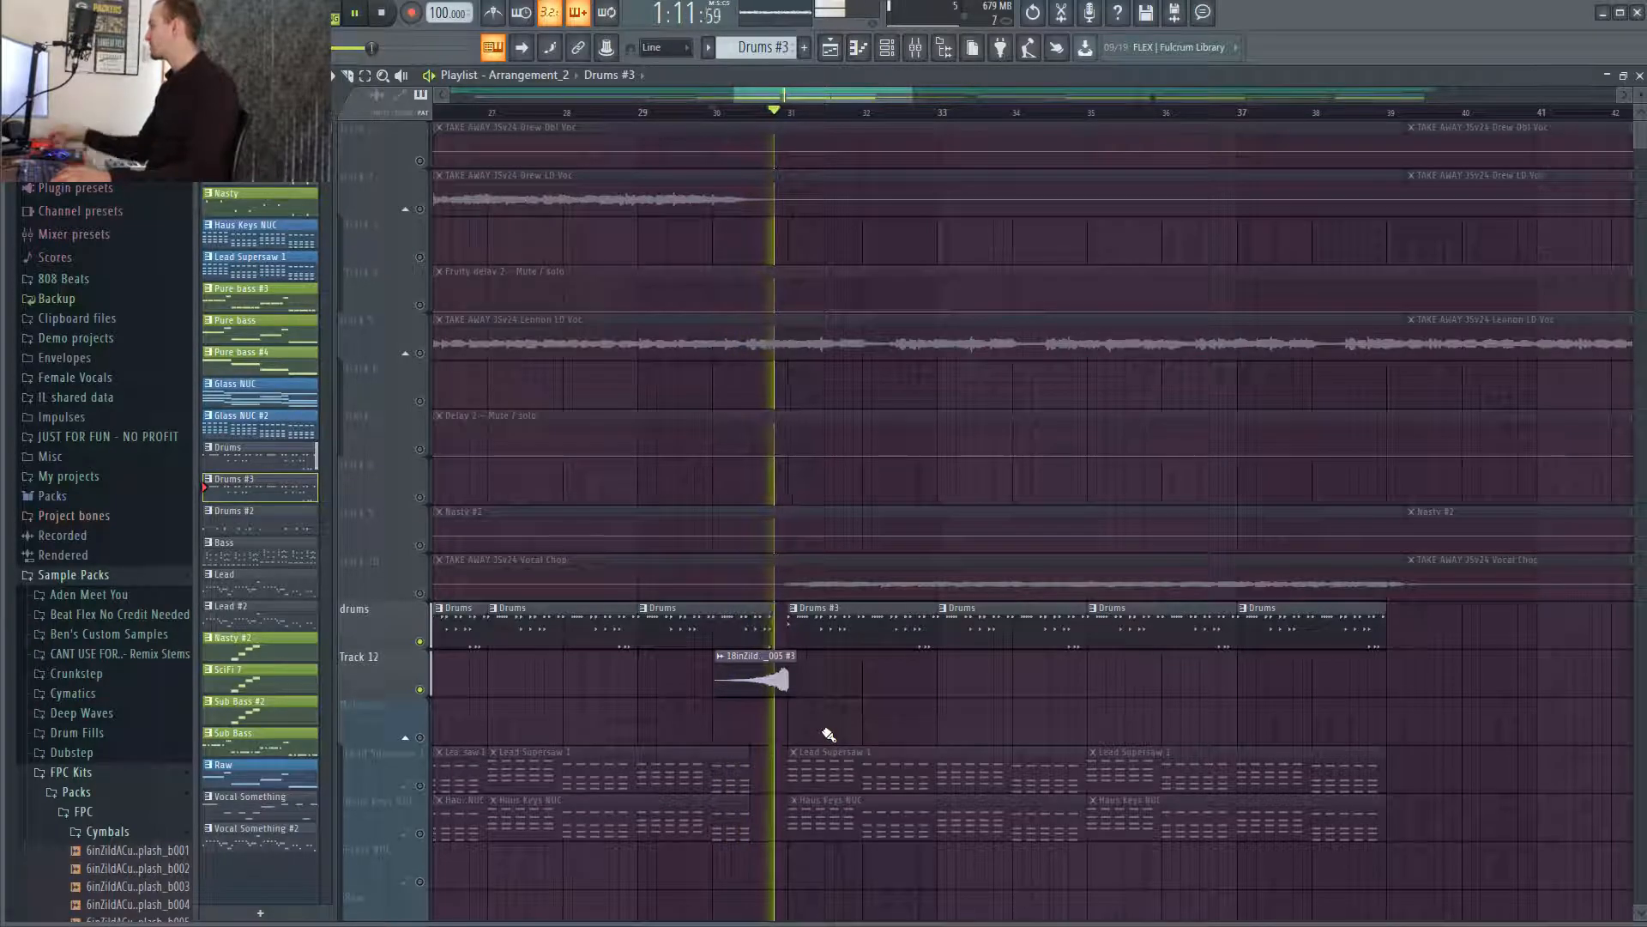
key("space")
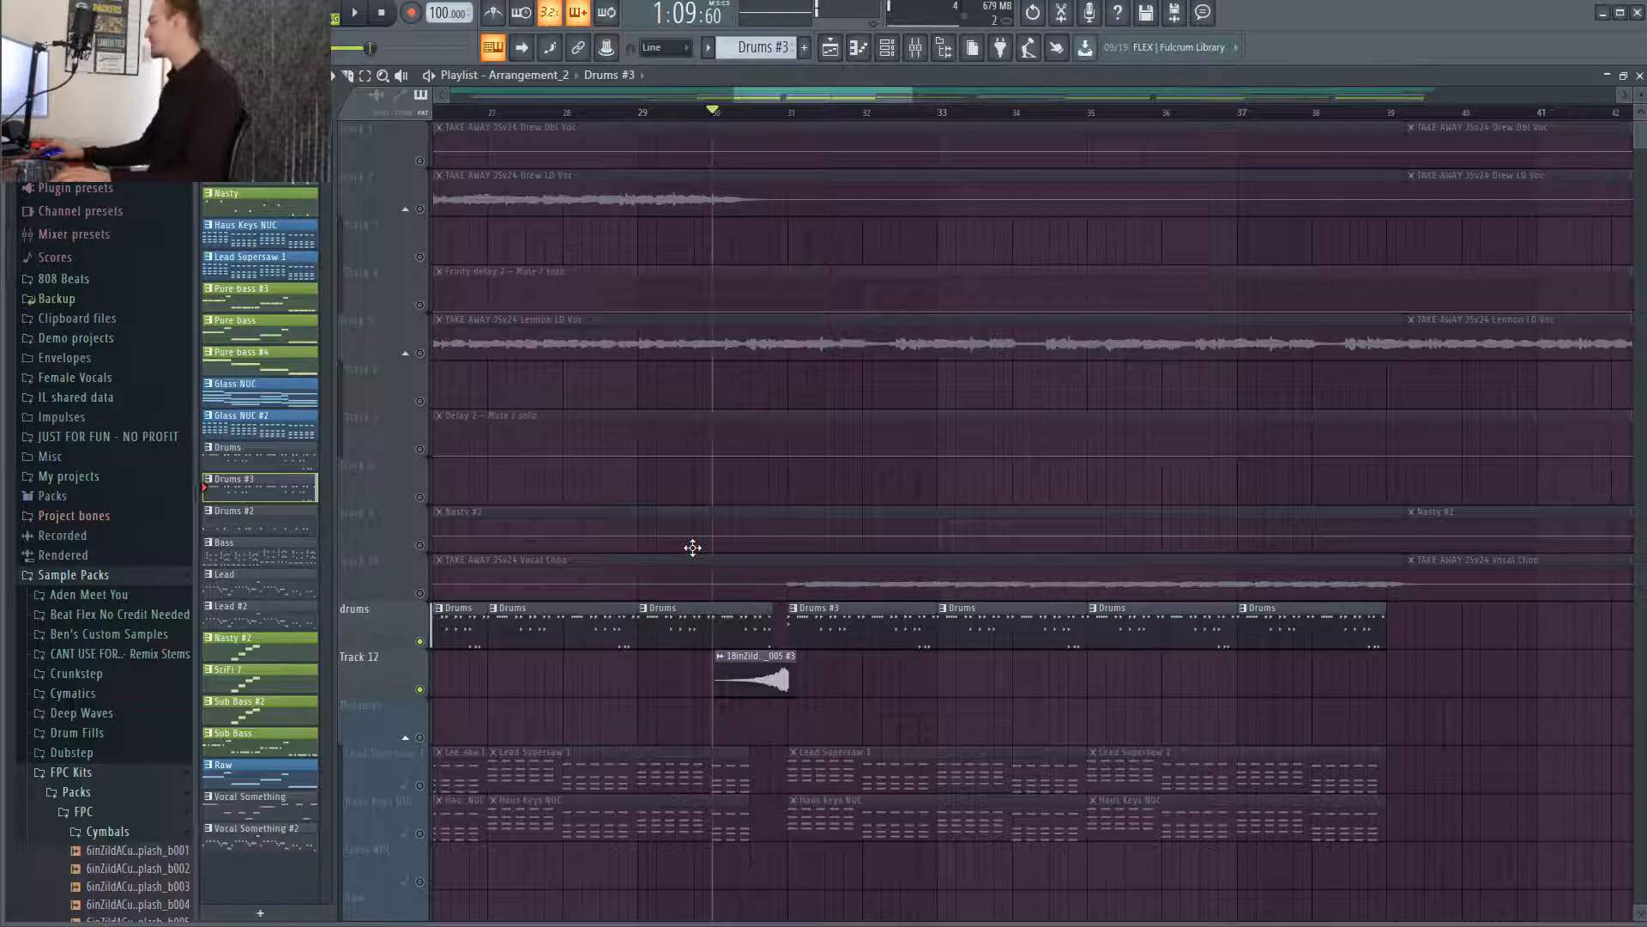
Review the wider arrangement in the playlist, and mute the drums track and Track 12.
scroll(839, 673, "down", 3)
scroll(842, 629, "down", 4, "ctrl")
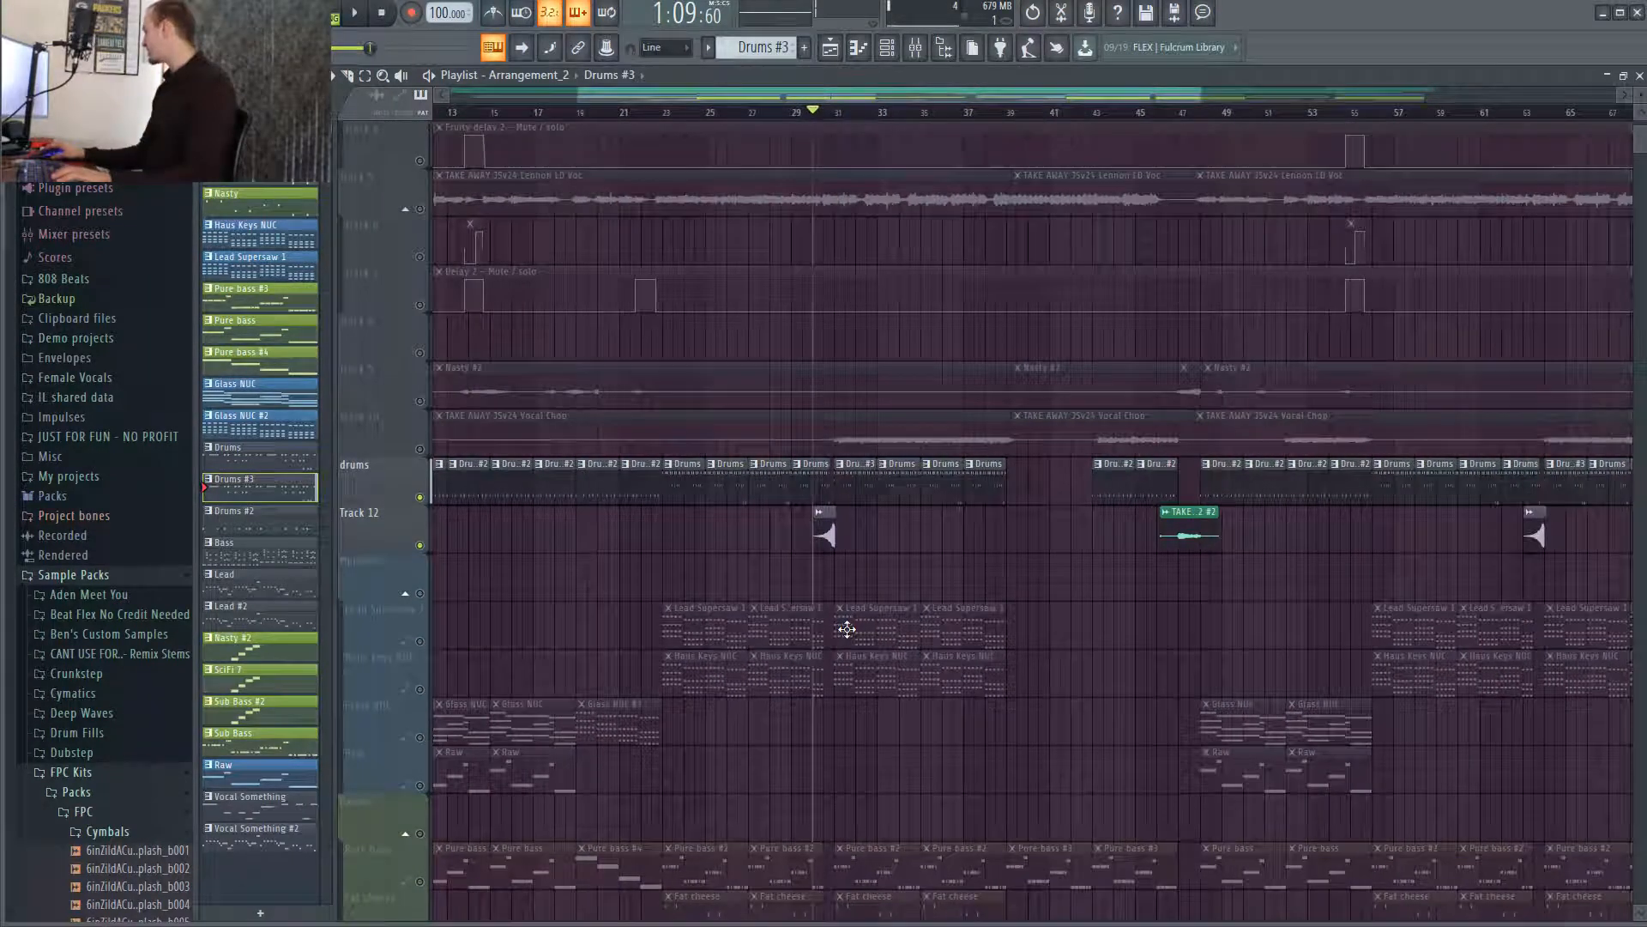
scroll(1193, 659, "up", 3)
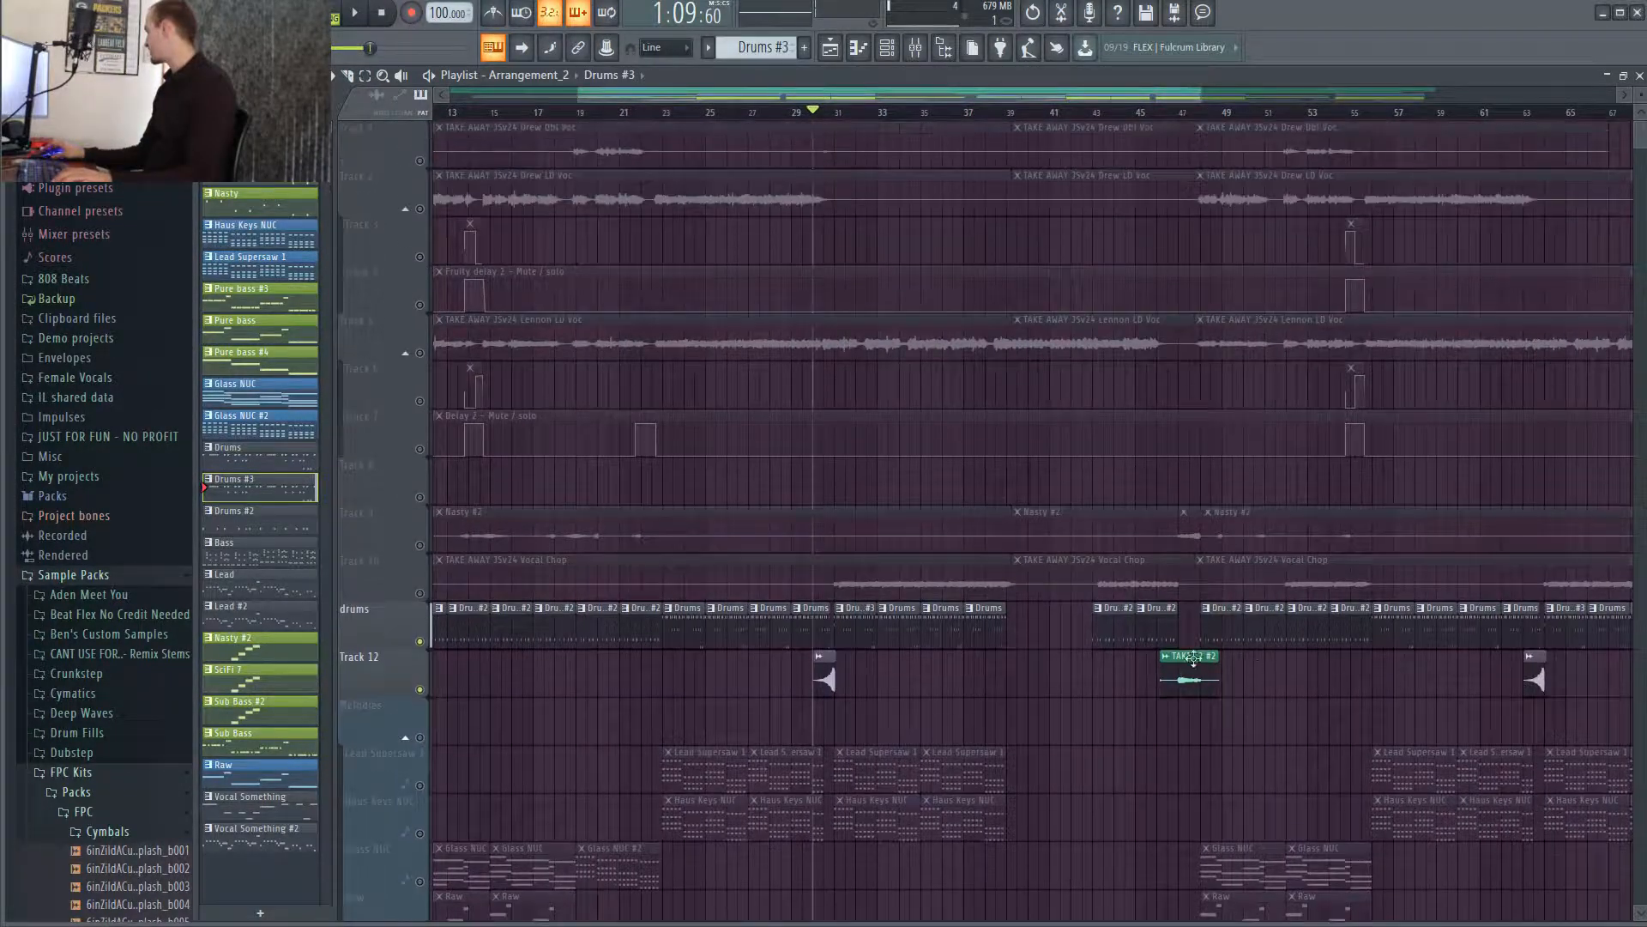
left_click_drag(650, 96, 573, 116)
scroll(740, 524, "down", 9)
scroll(736, 508, "up", 9)
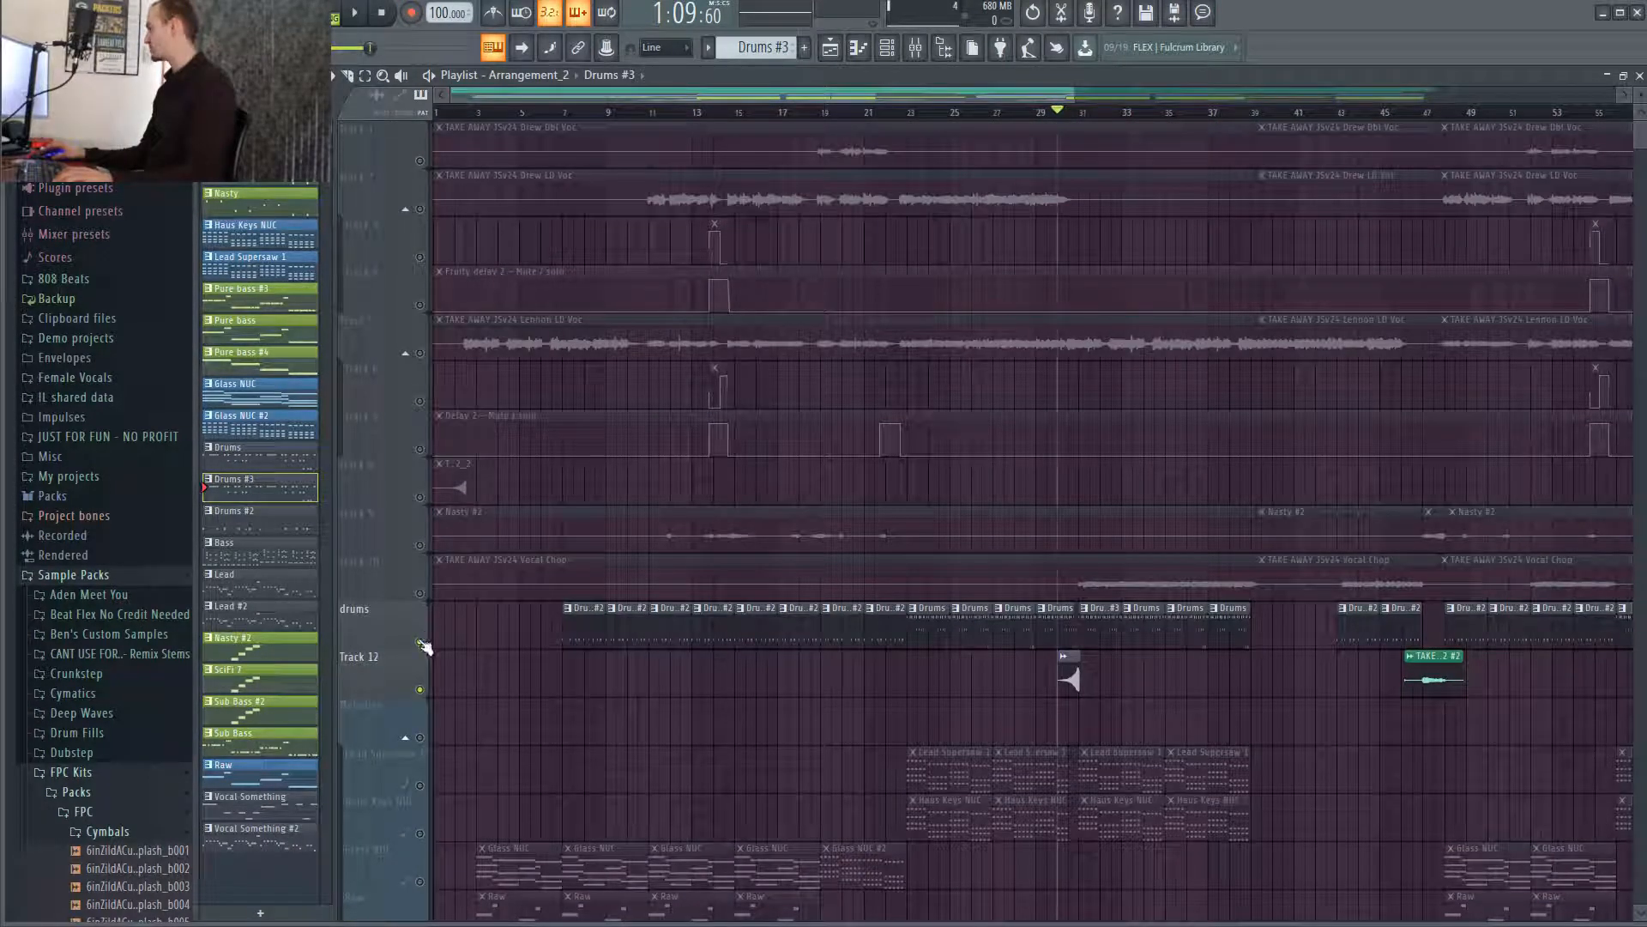
left_click(421, 642)
left_click(420, 690)
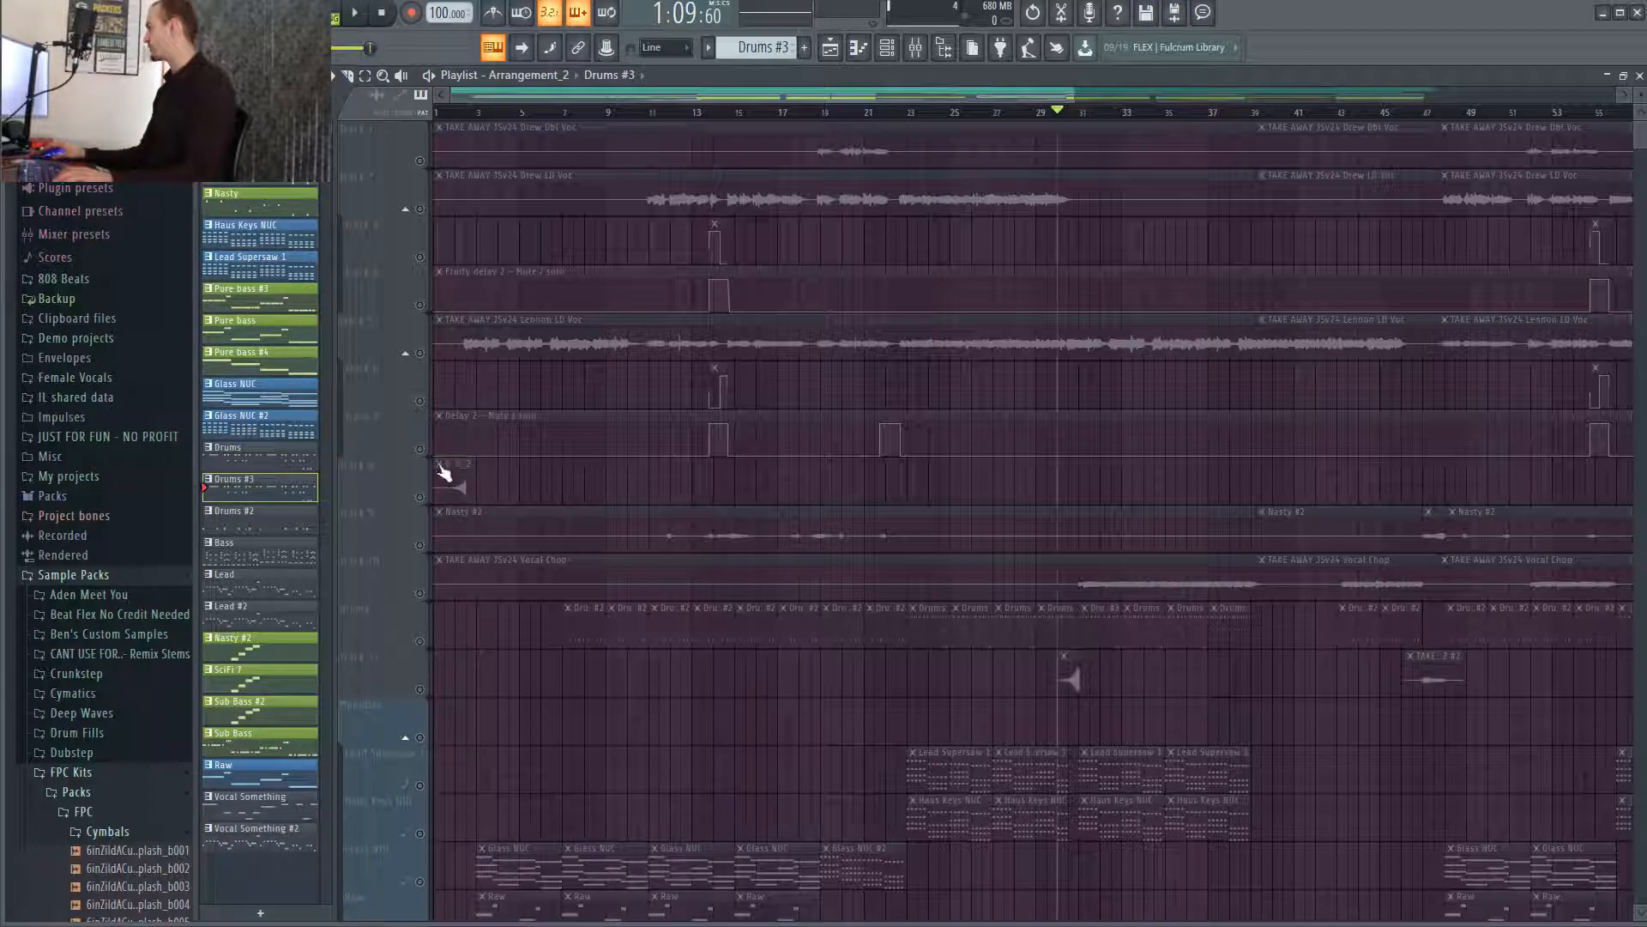
Unmute Track 8 and play its rising audio clip from the middle of bar 1.
left_click(420, 497)
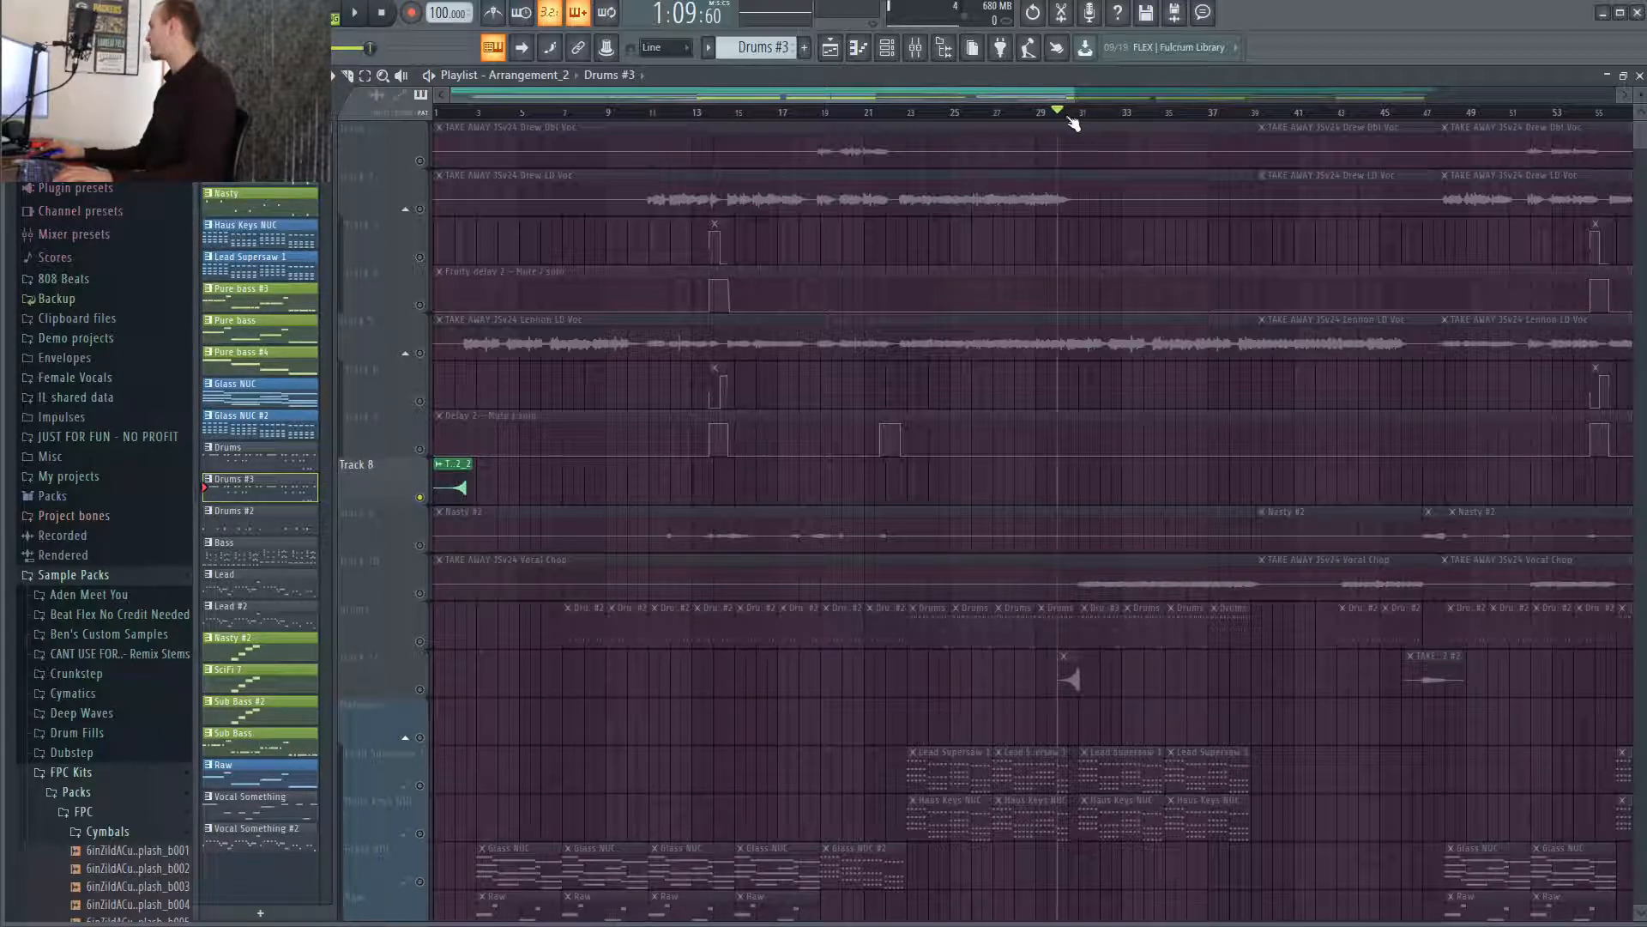
left_click(455, 110)
mouse_move(455, 208)
left_mouse_down()
mouse_move(434, 227)
mouse_move(448, 222)
left_mouse_up()
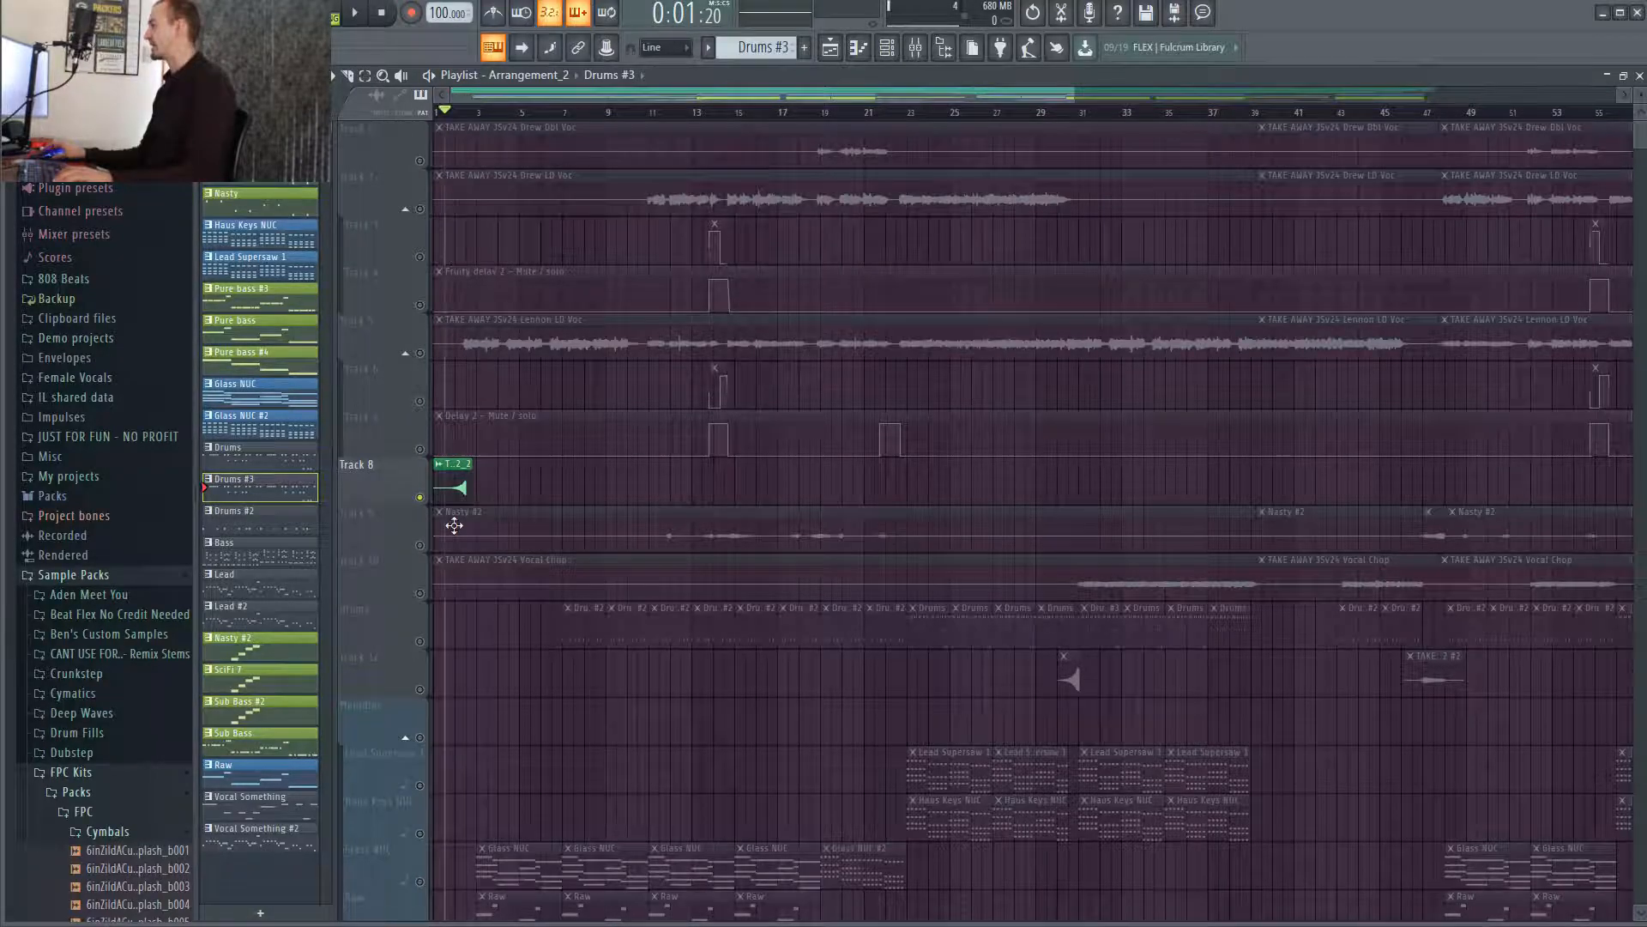
scroll(454, 525, "up", 5)
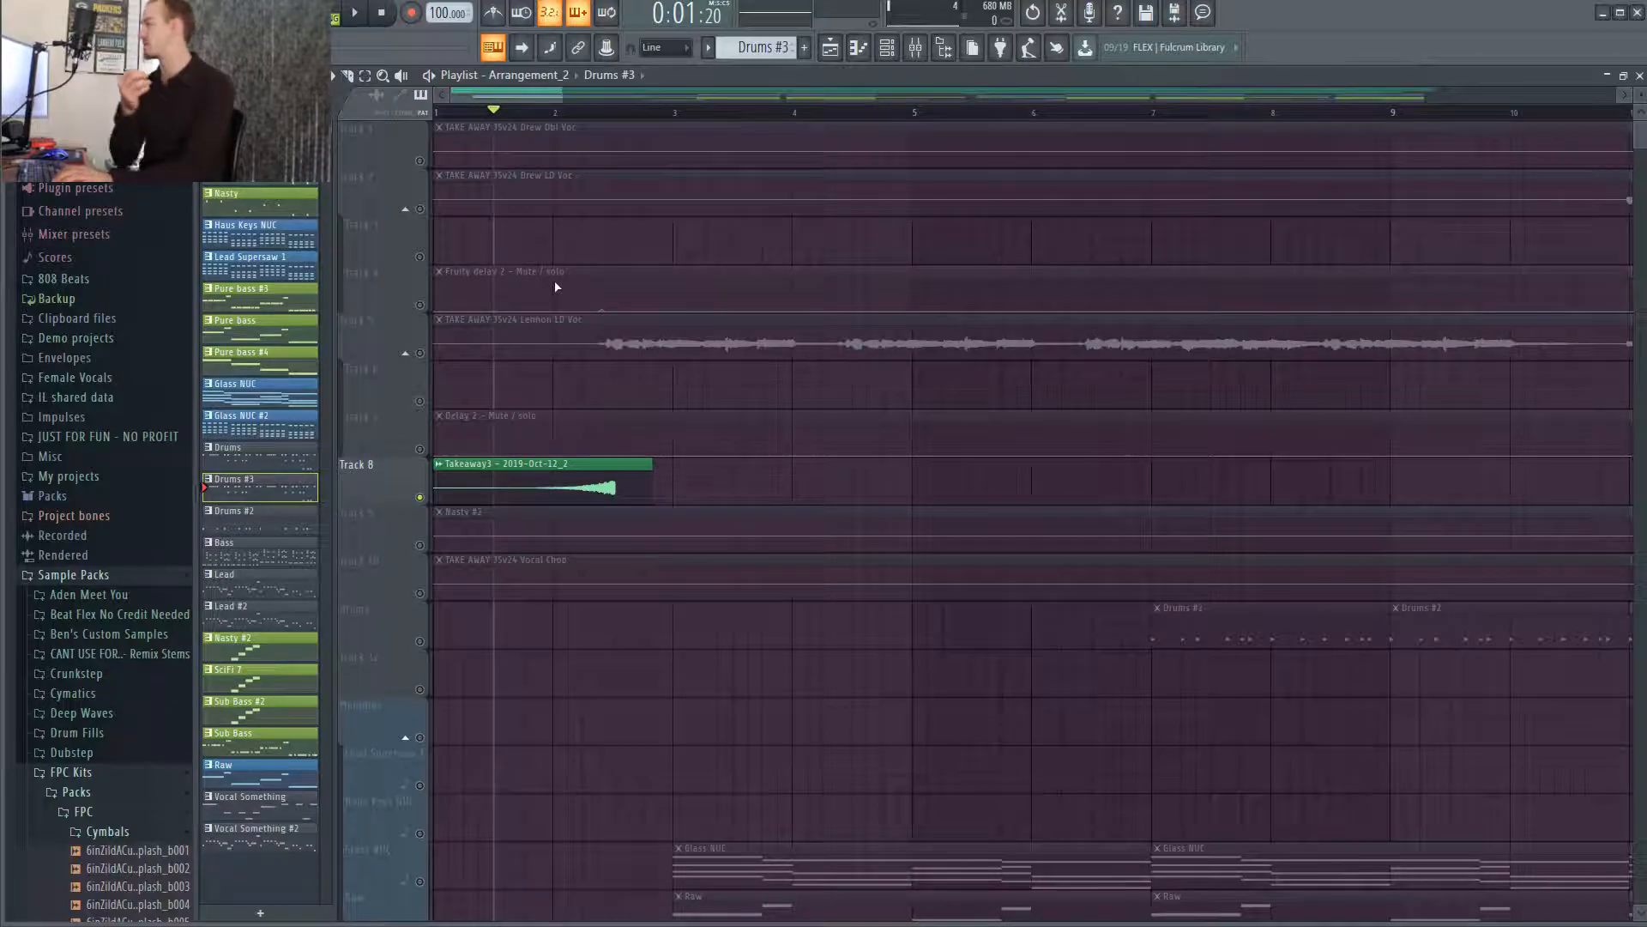
key("space")
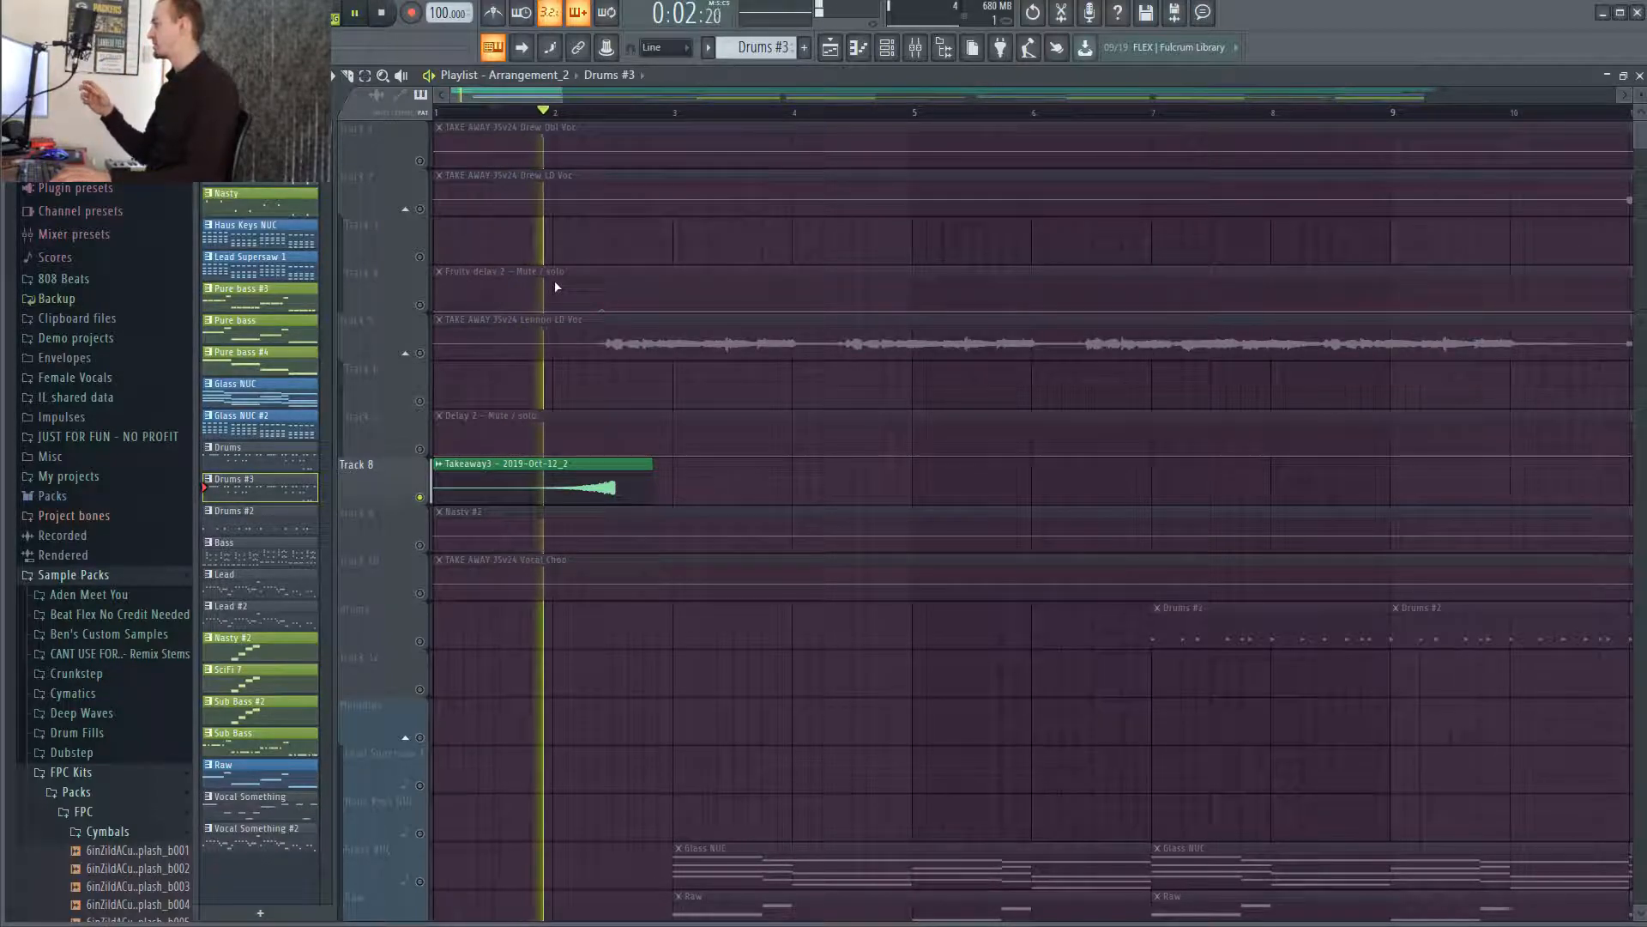
key("space")
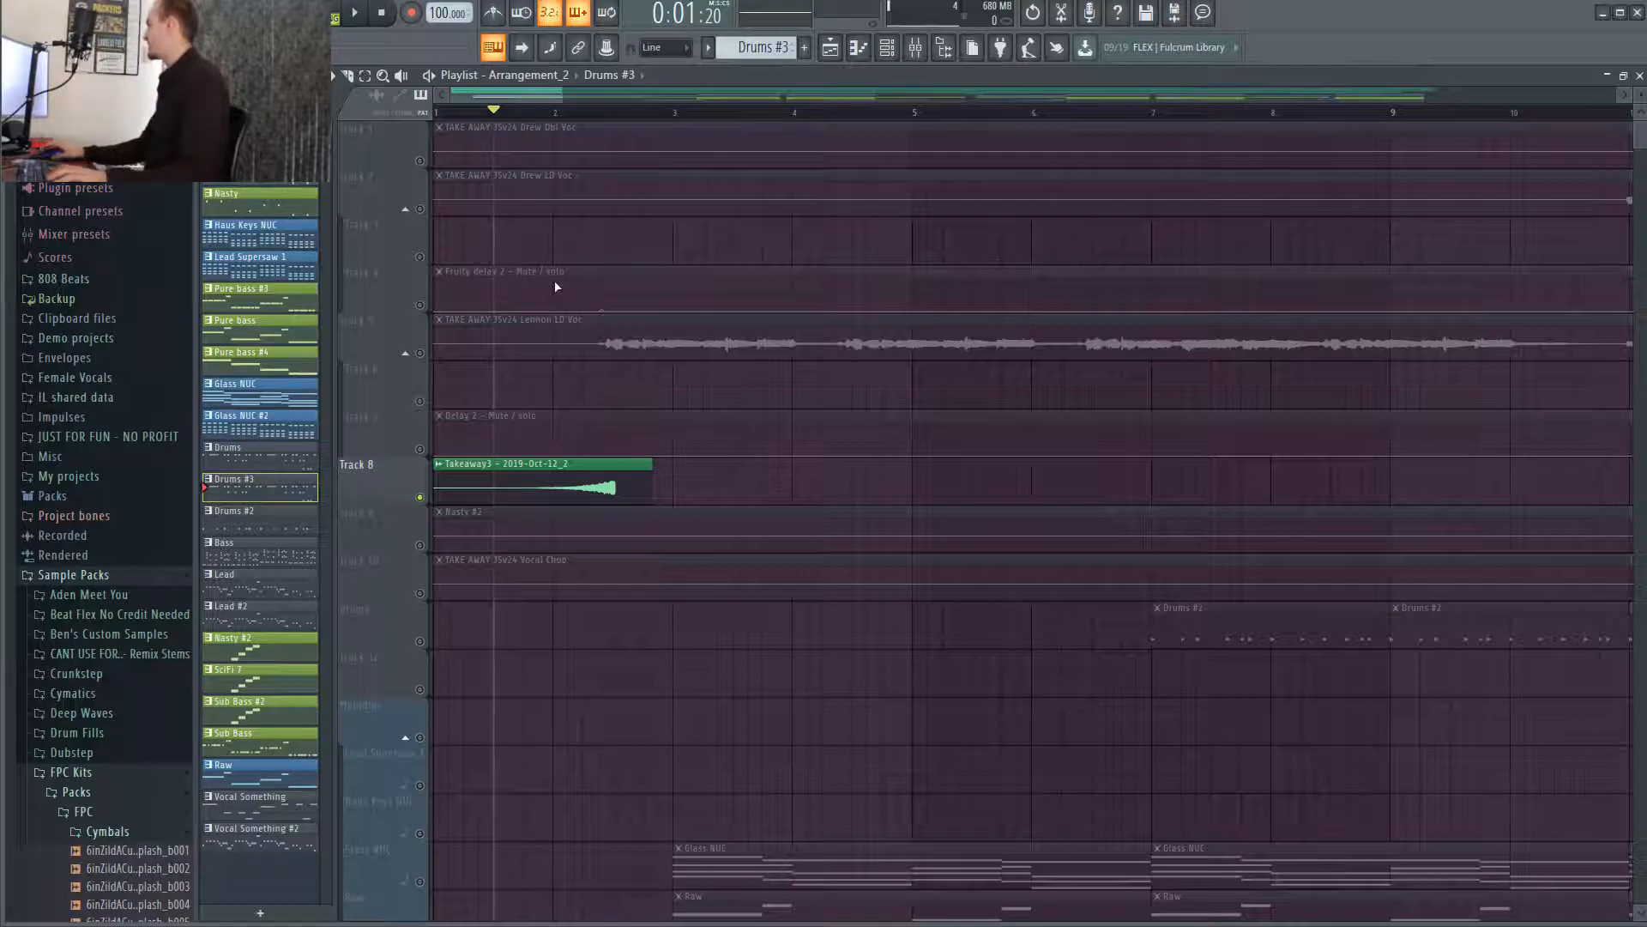
Select the time range around bar 14, leave only Tracks 5 to 7 unmuted, and play the lead vocal with its panning and delay automation.
scroll(1040, 506, "down", 2, "ctrl")
scroll(930, 511, "down", 5, "ctrl")
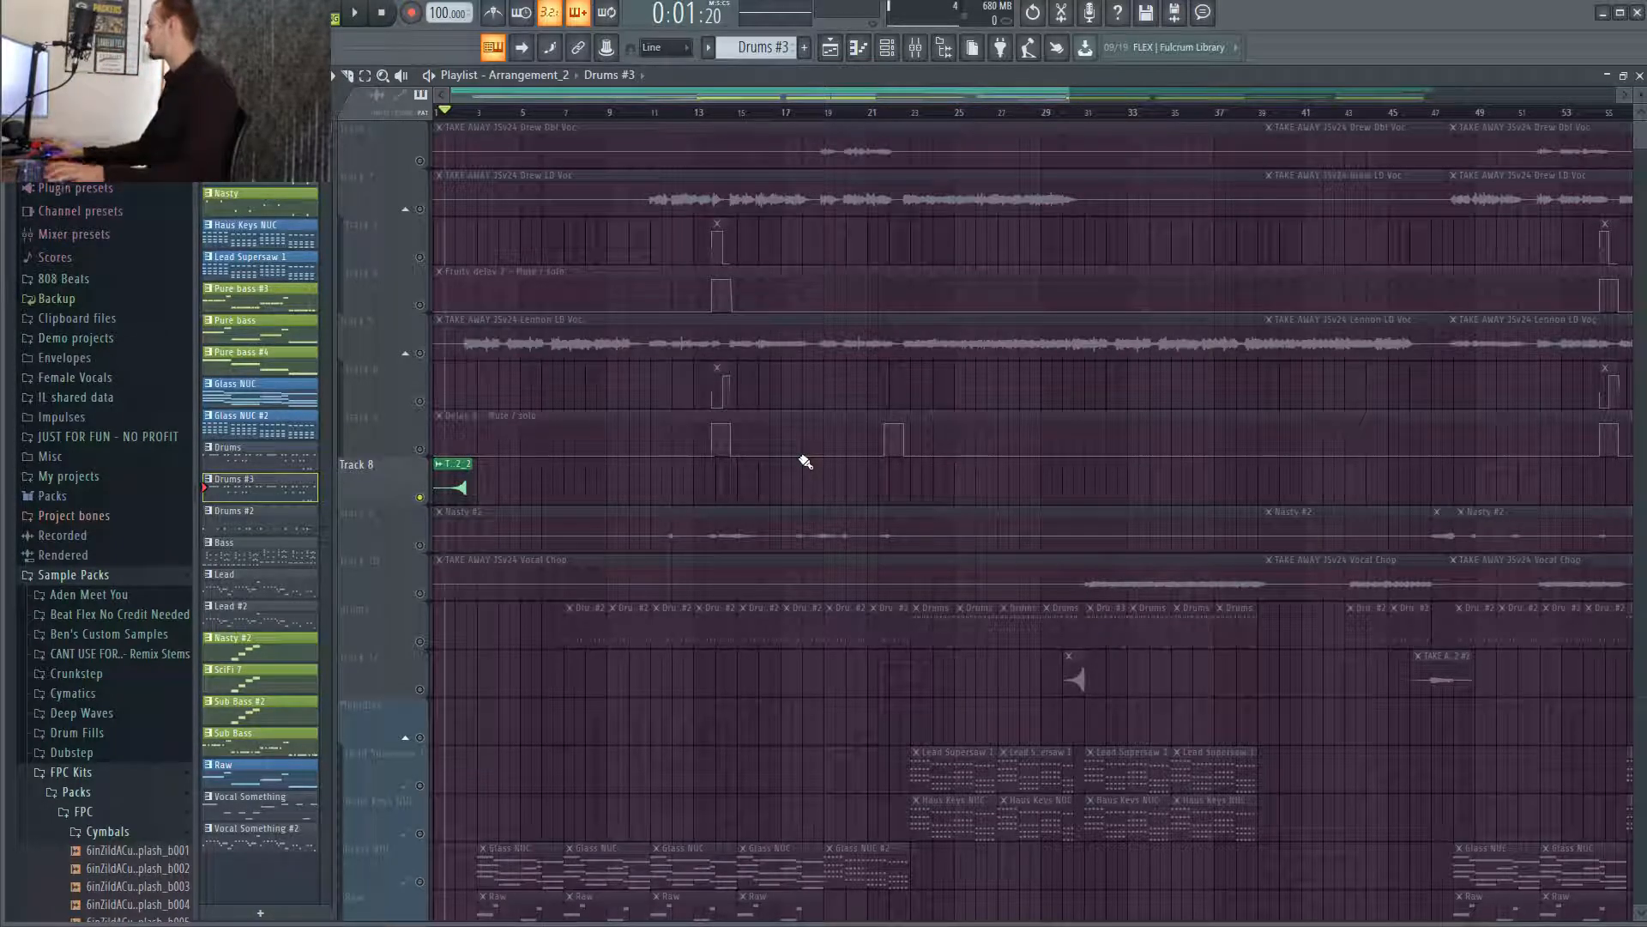
scroll(712, 430, "up", 6, "ctrl")
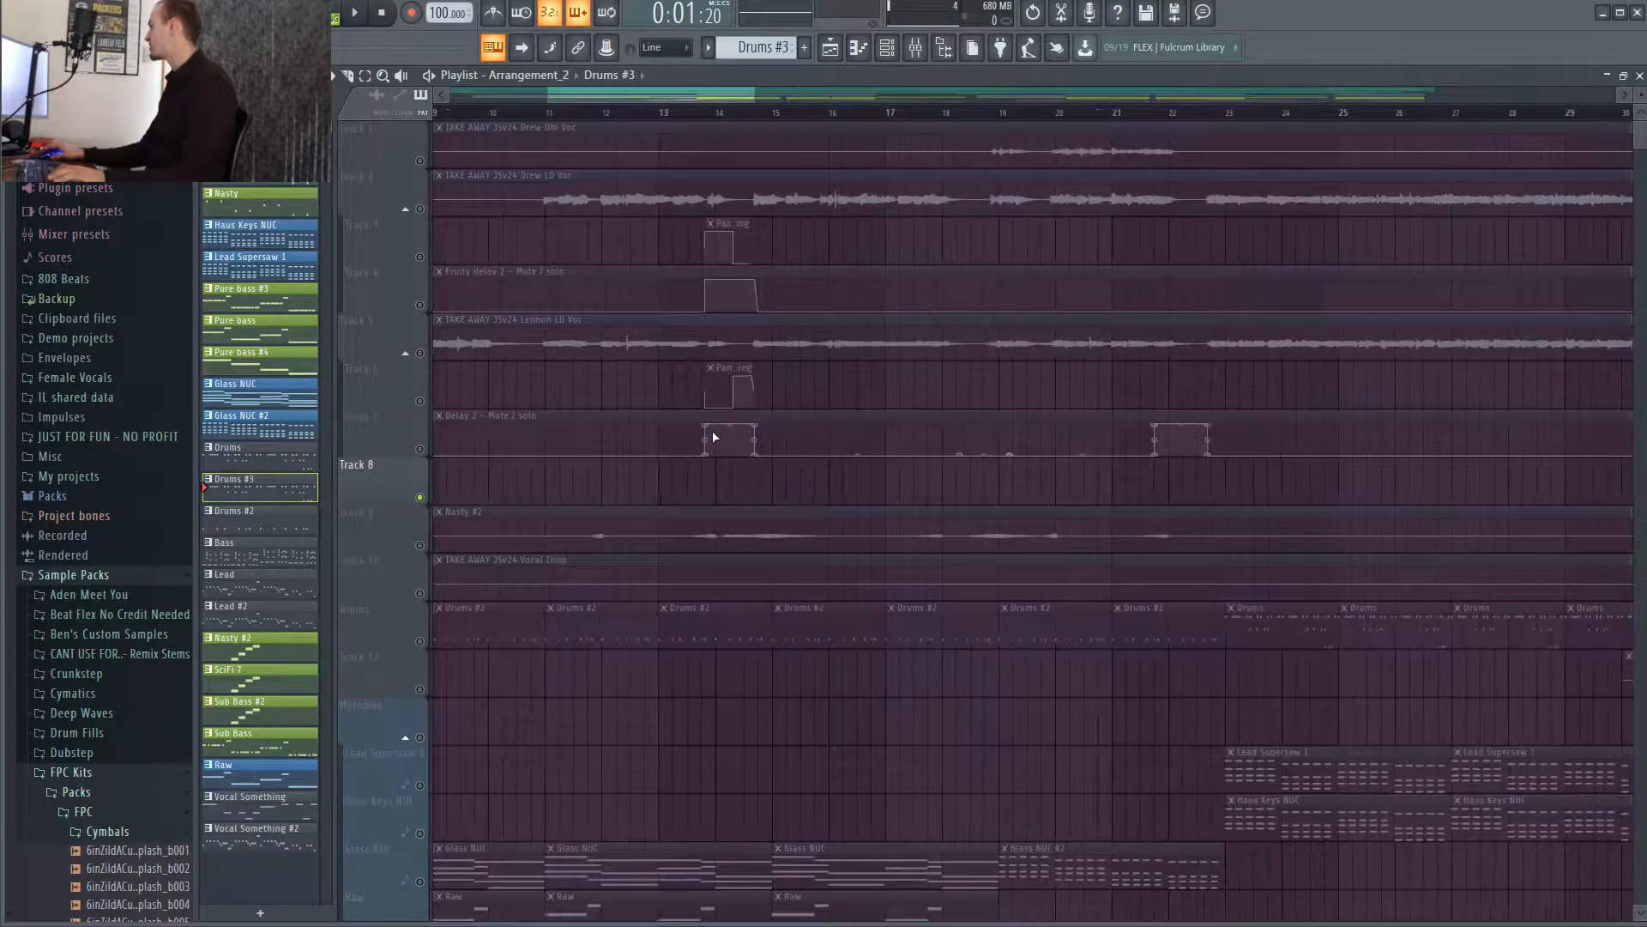
left_click(691, 111)
left_click_drag(692, 112, 812, 120)
left_click_drag(422, 450, 422, 355)
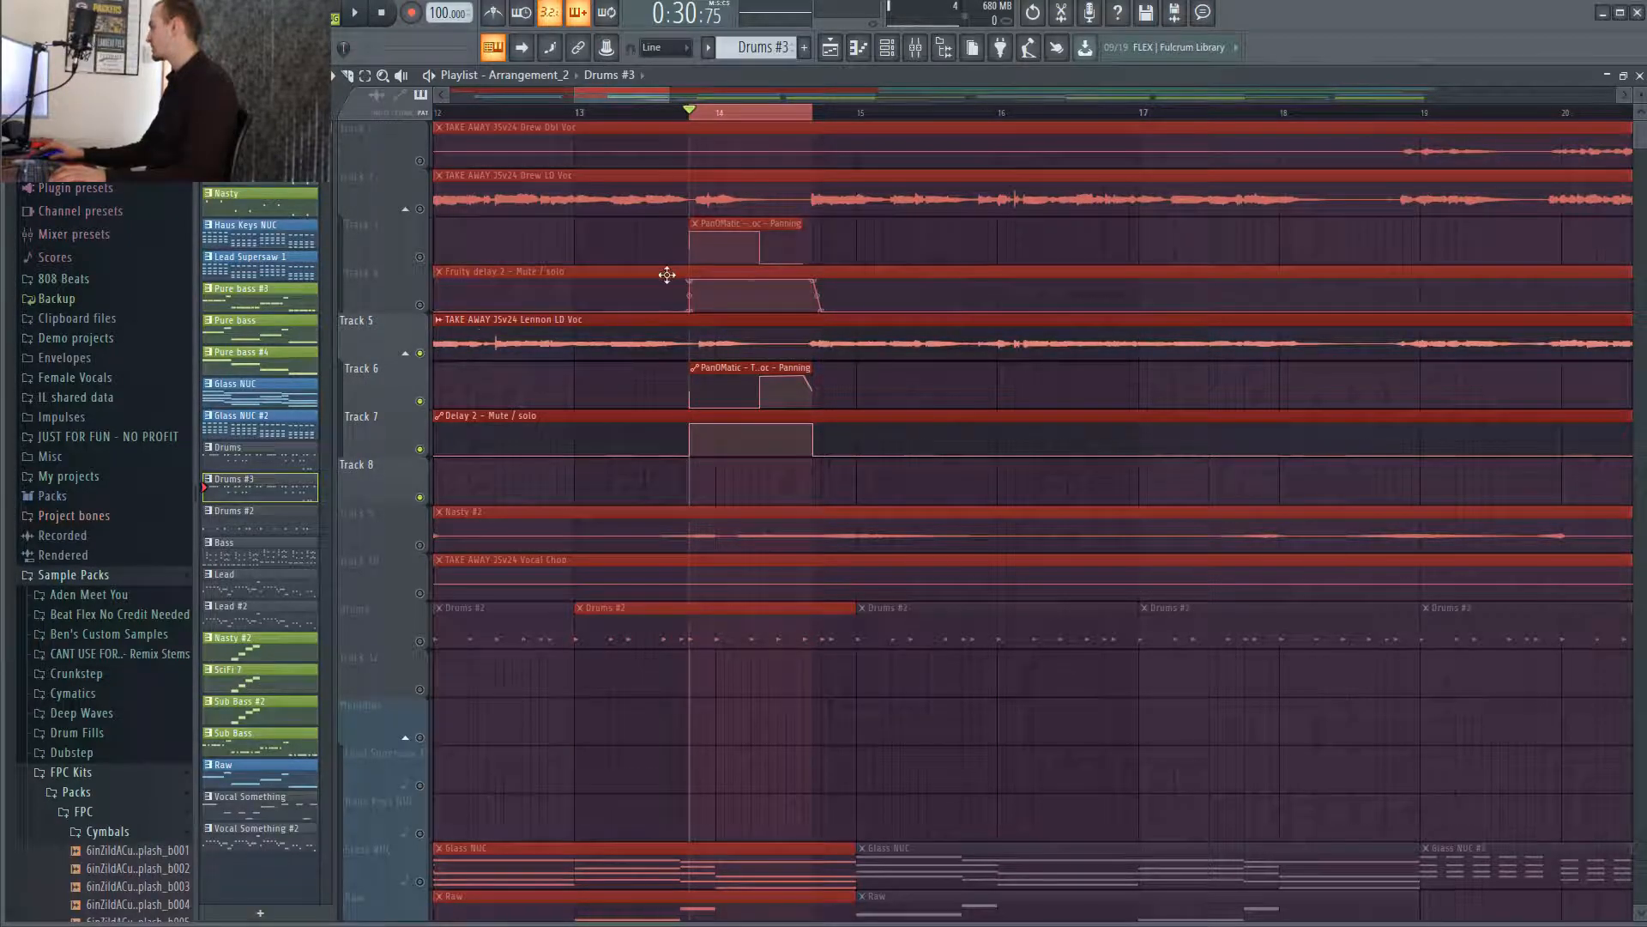
left_click(420, 499)
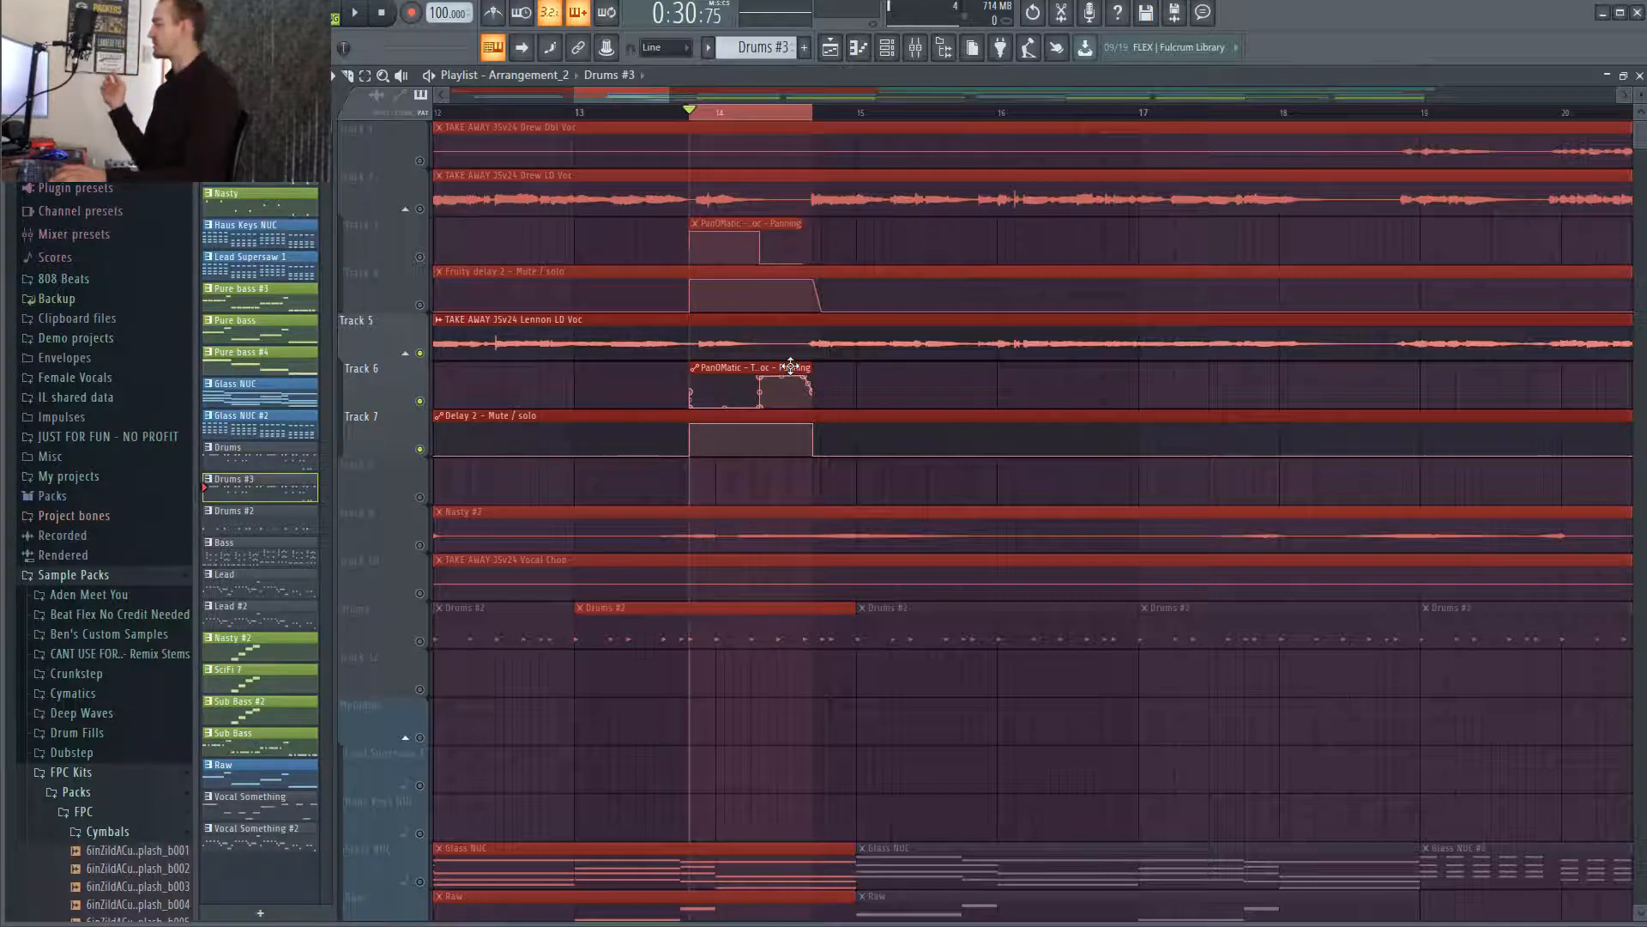
key("space")
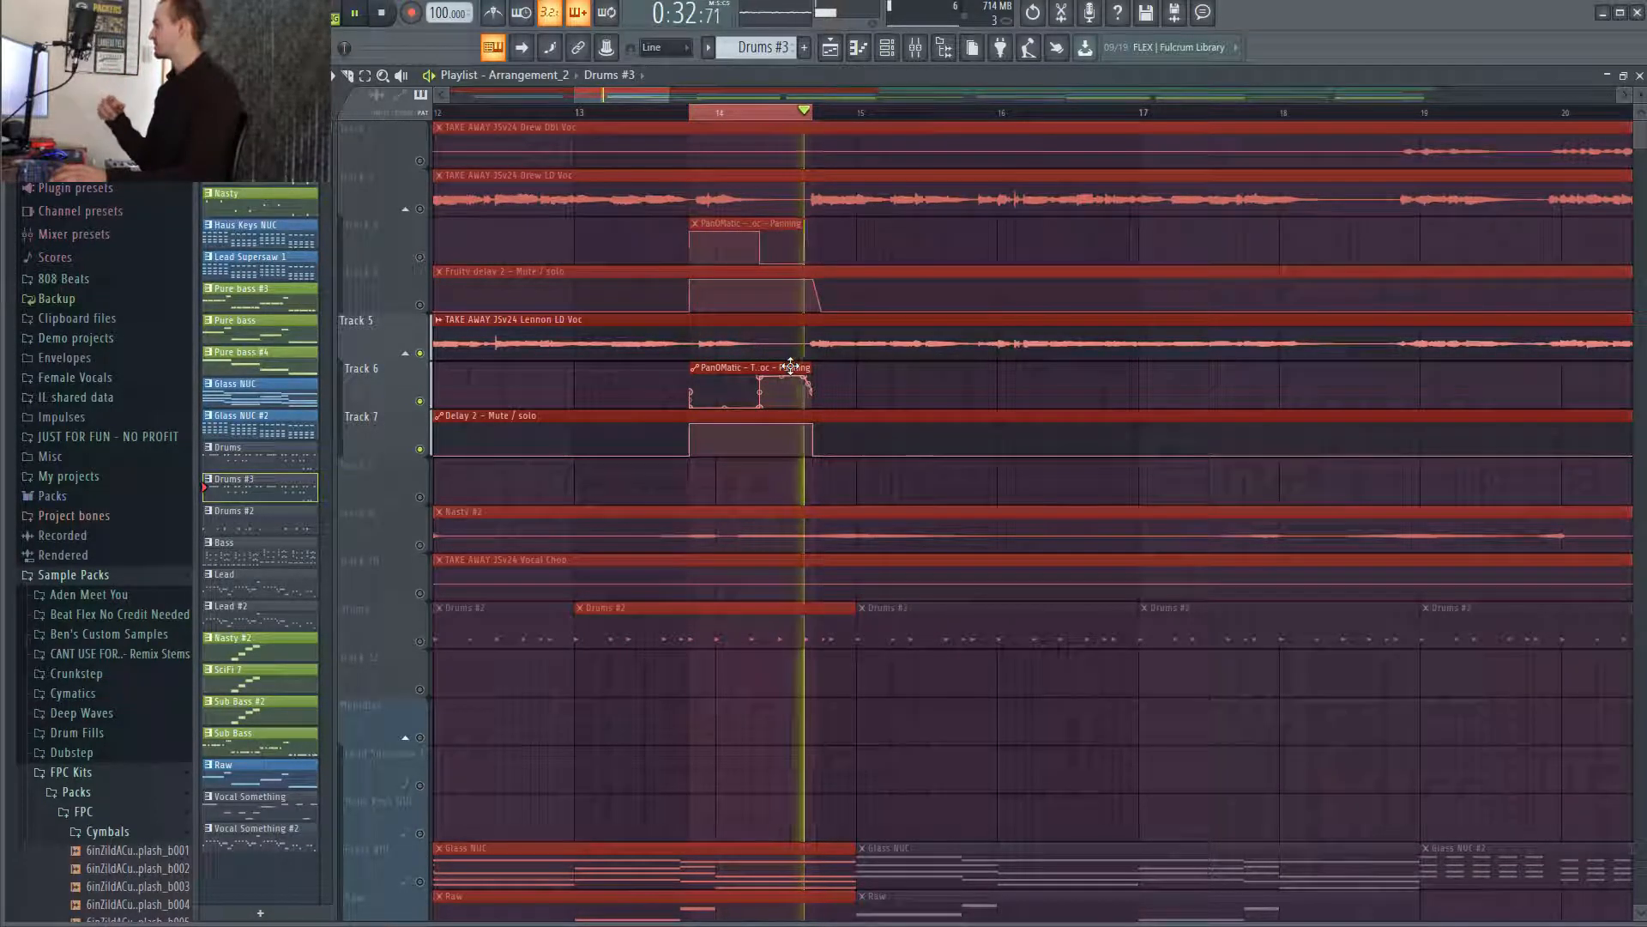
key("space")
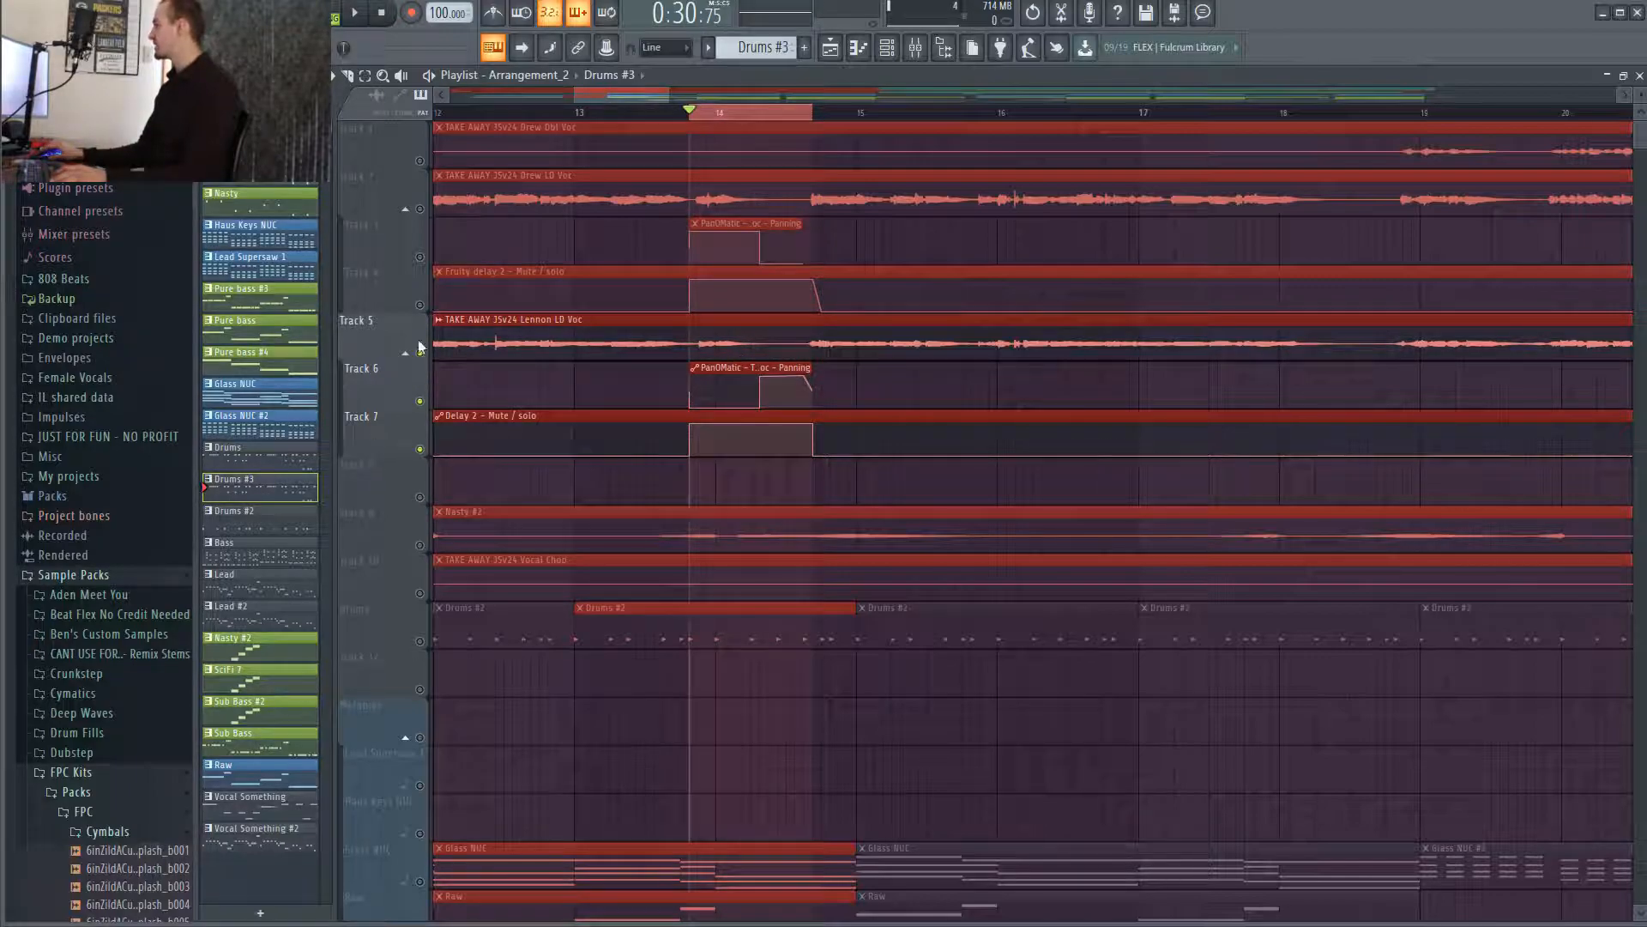
Unmute Tracks 2 to 4, mute Tracks 5 to 7, and play the selected range to hear the other vocal's panning and delay.
left_click(419, 208)
left_click(419, 256)
left_click(419, 304)
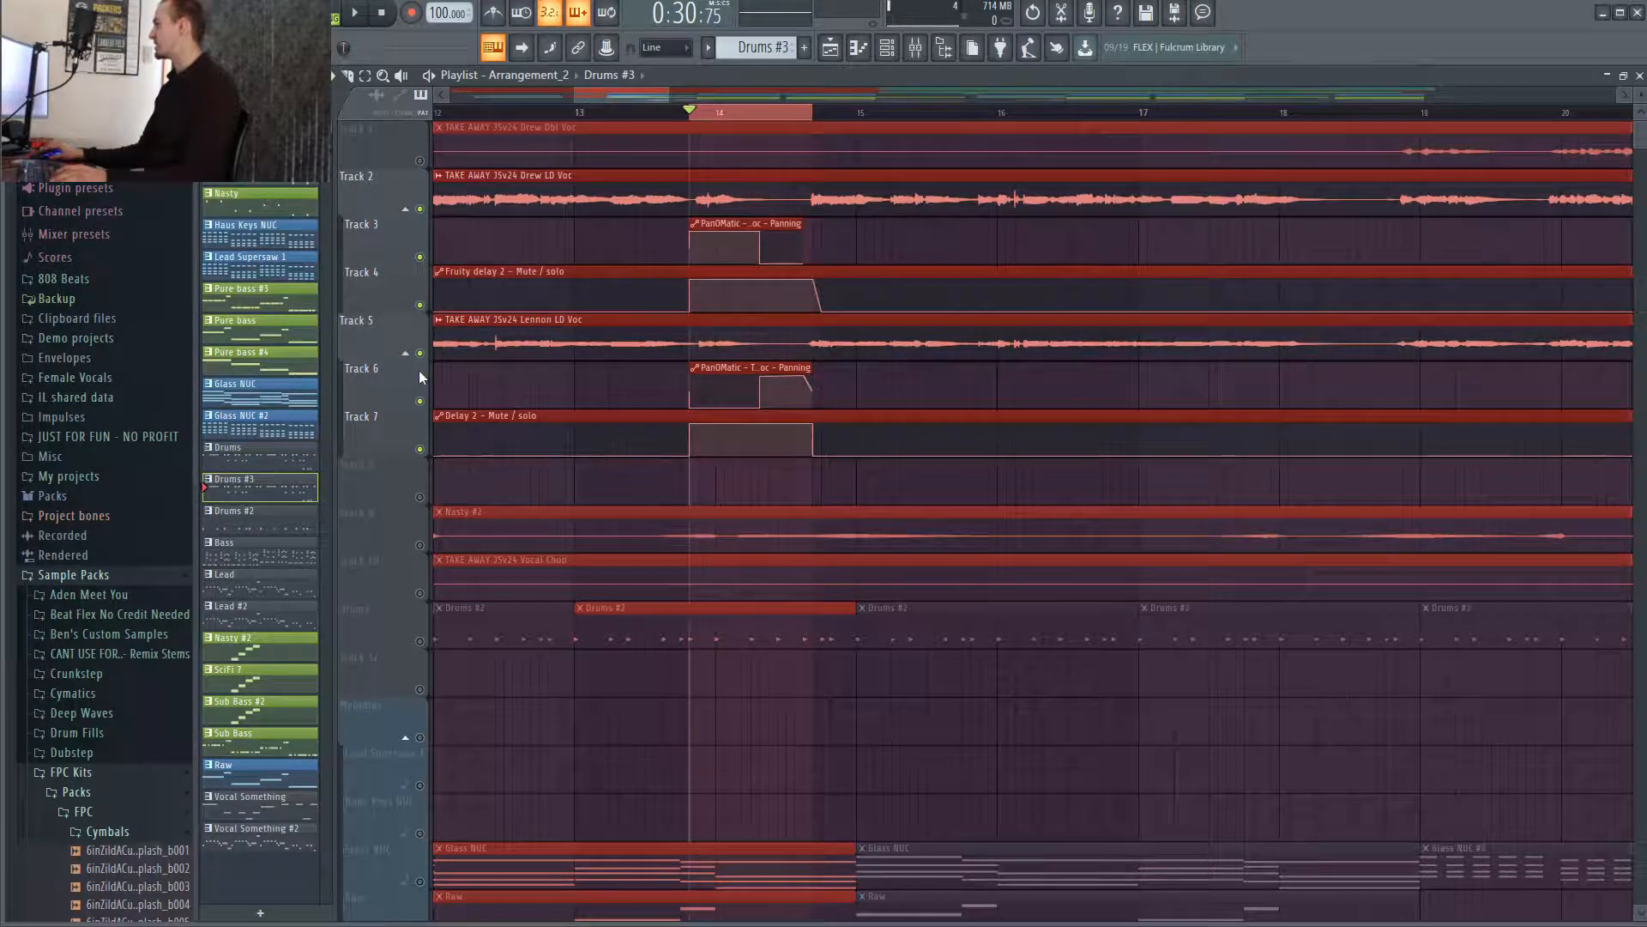
left_click(420, 353)
left_click(420, 401)
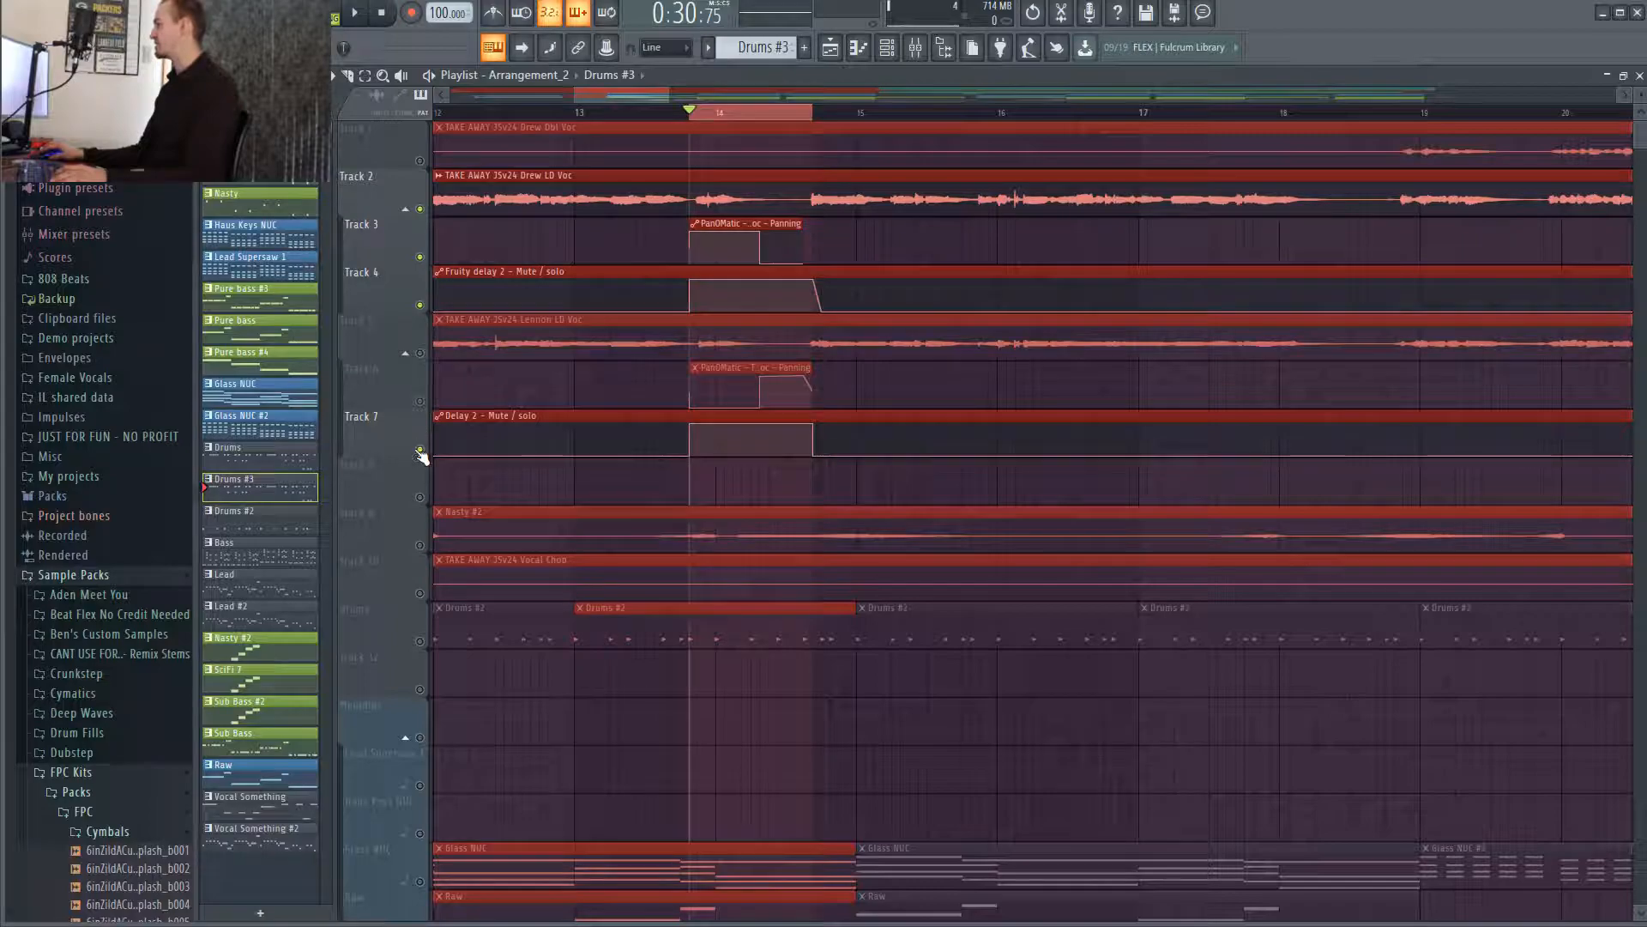
left_click(419, 449)
key("space")
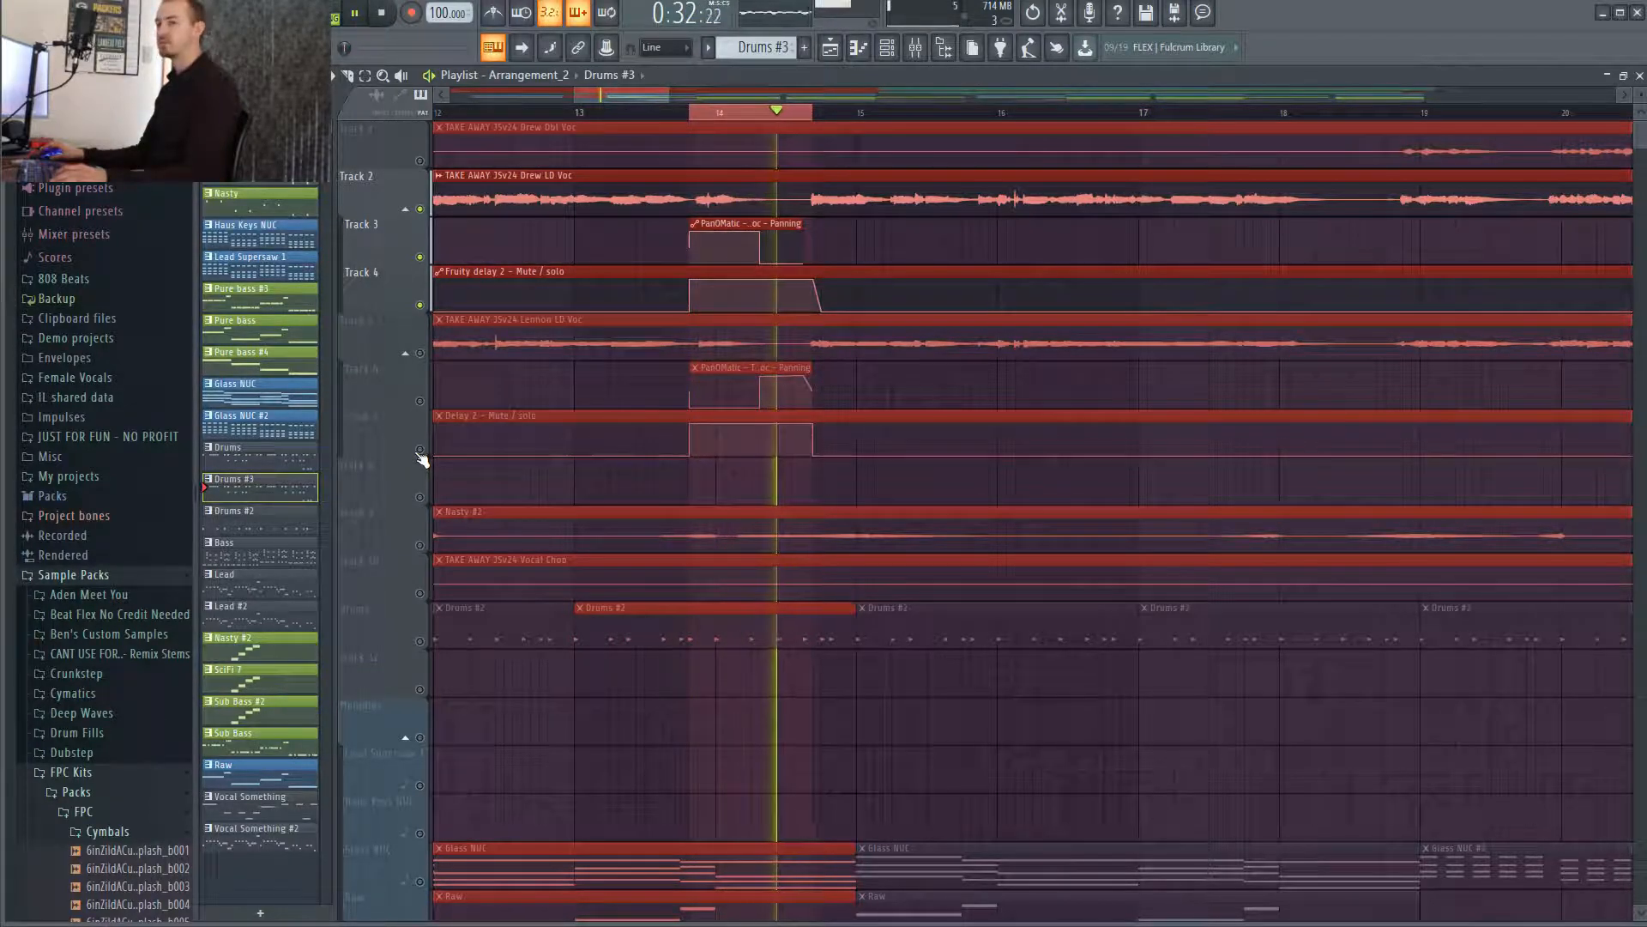
key("space")
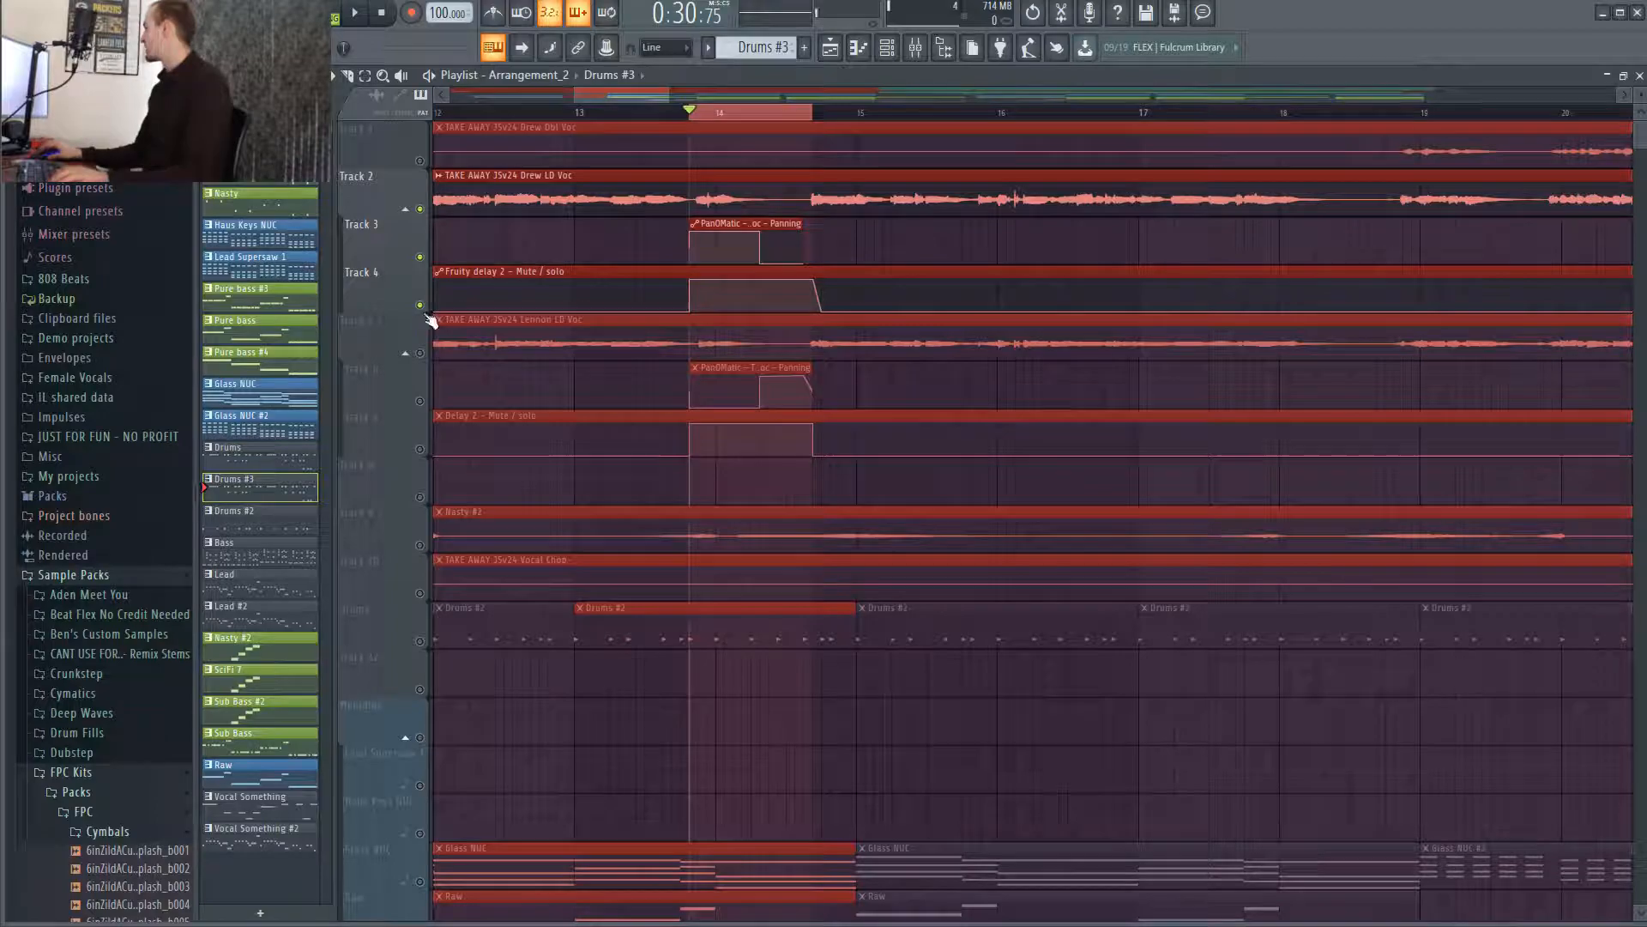
Clear the time selection and examine where the vocal clips and their panning and delay automation recur across the arrangement.
scroll(1250, 367, "down", 4)
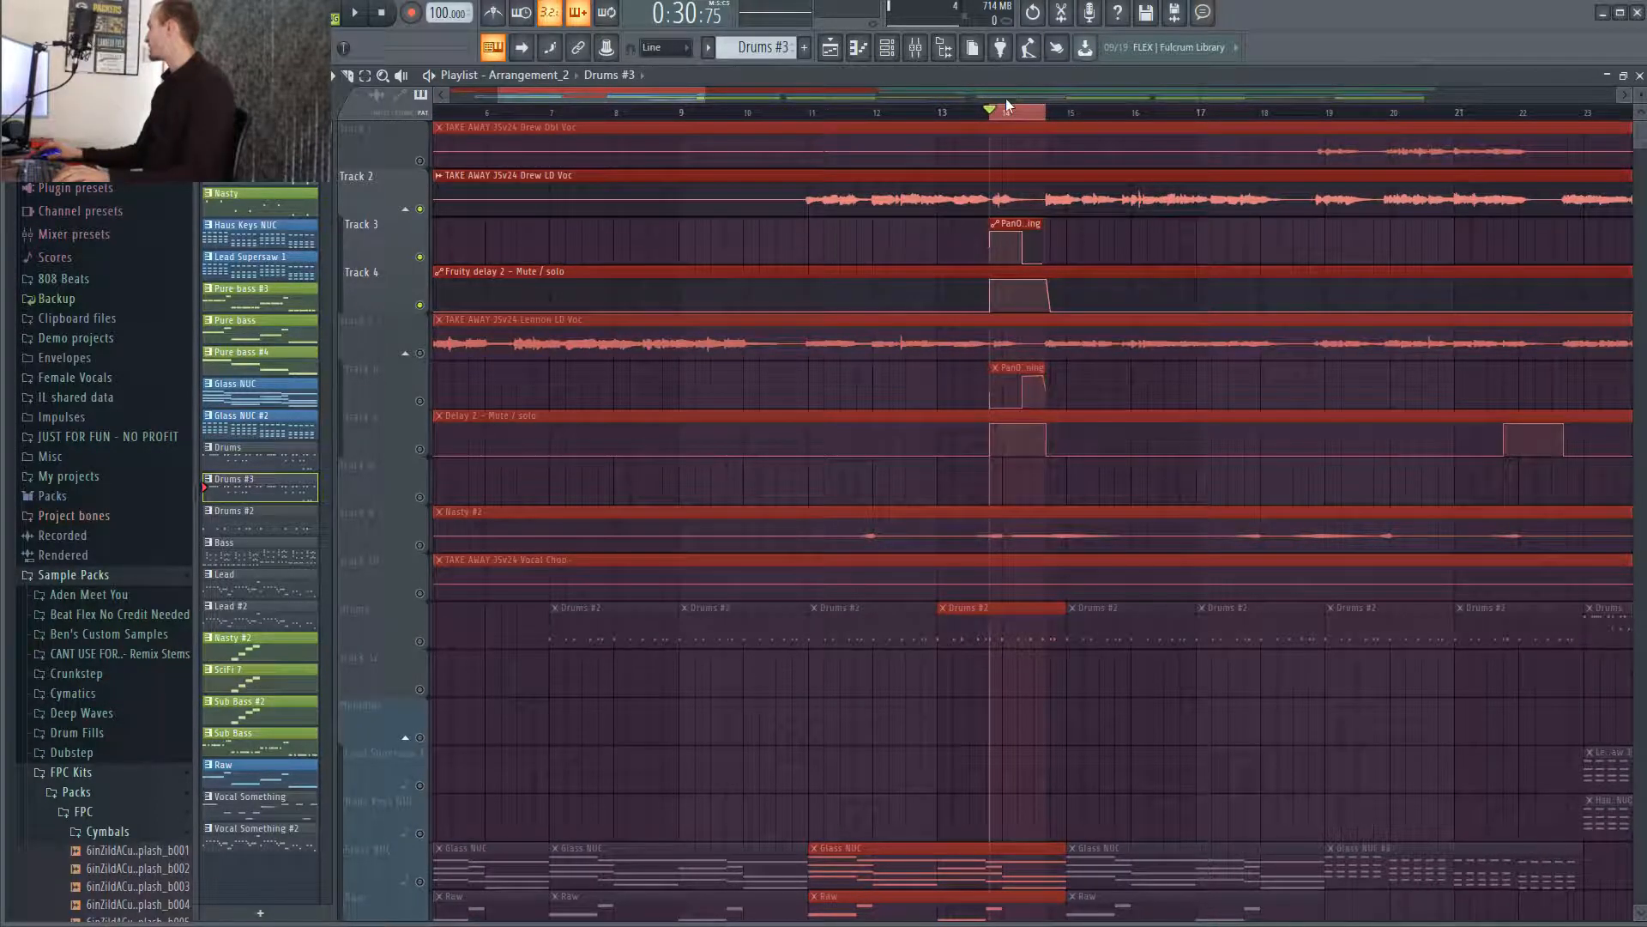
left_click(1006, 118)
scroll(1149, 378, "down", 4)
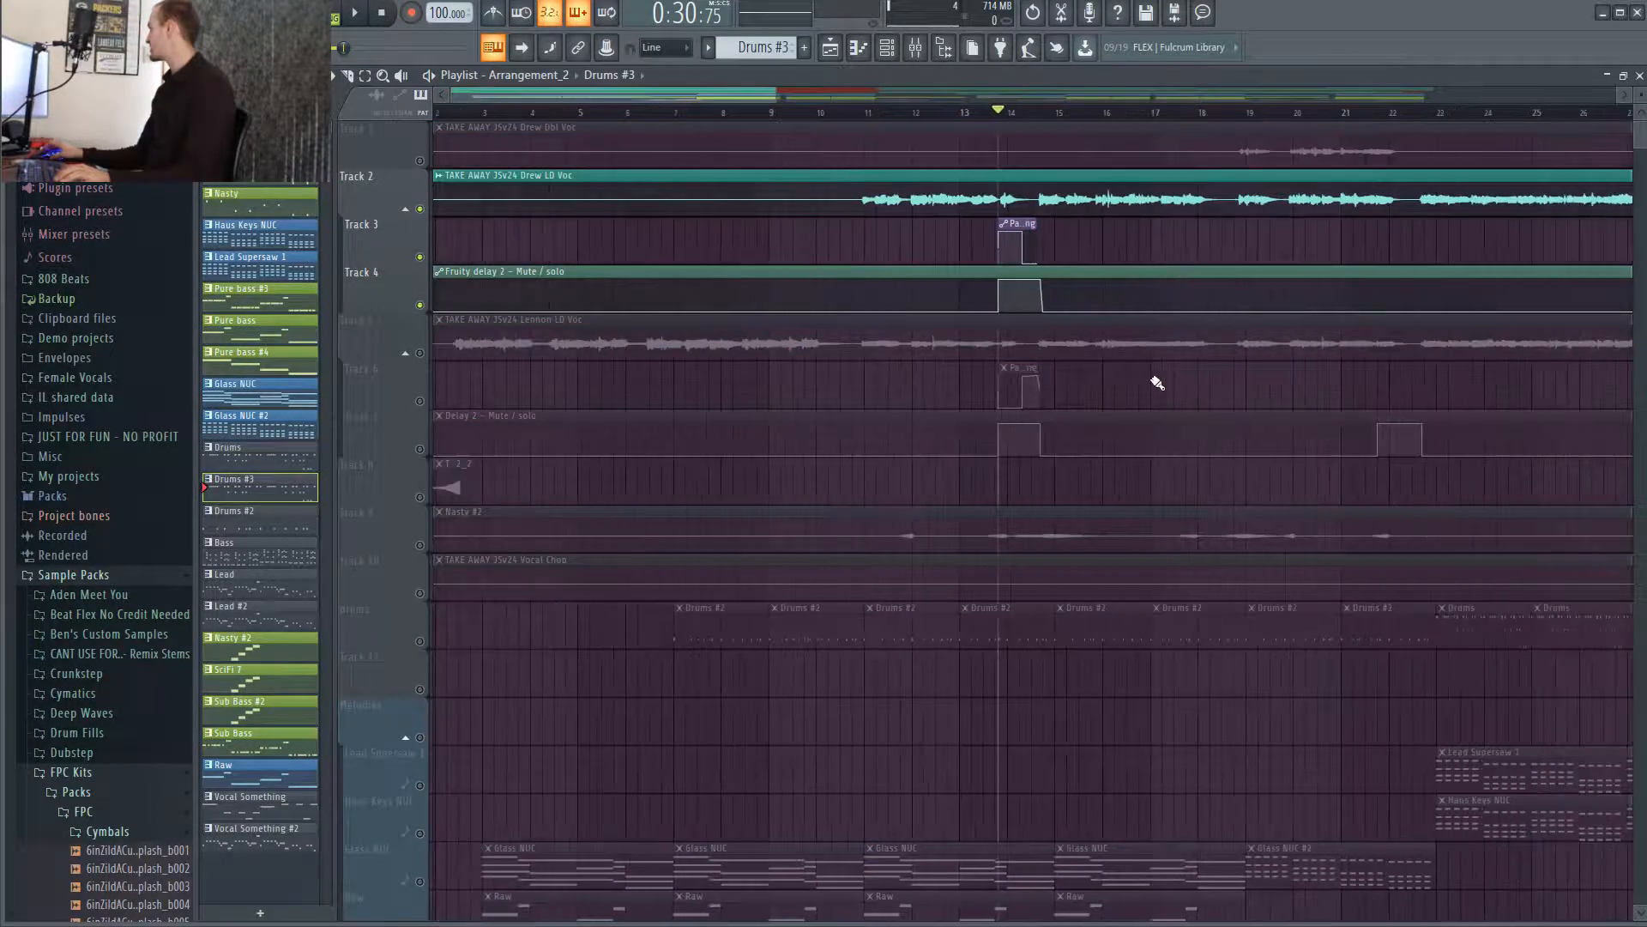
left_click_drag(807, 101, 977, 94)
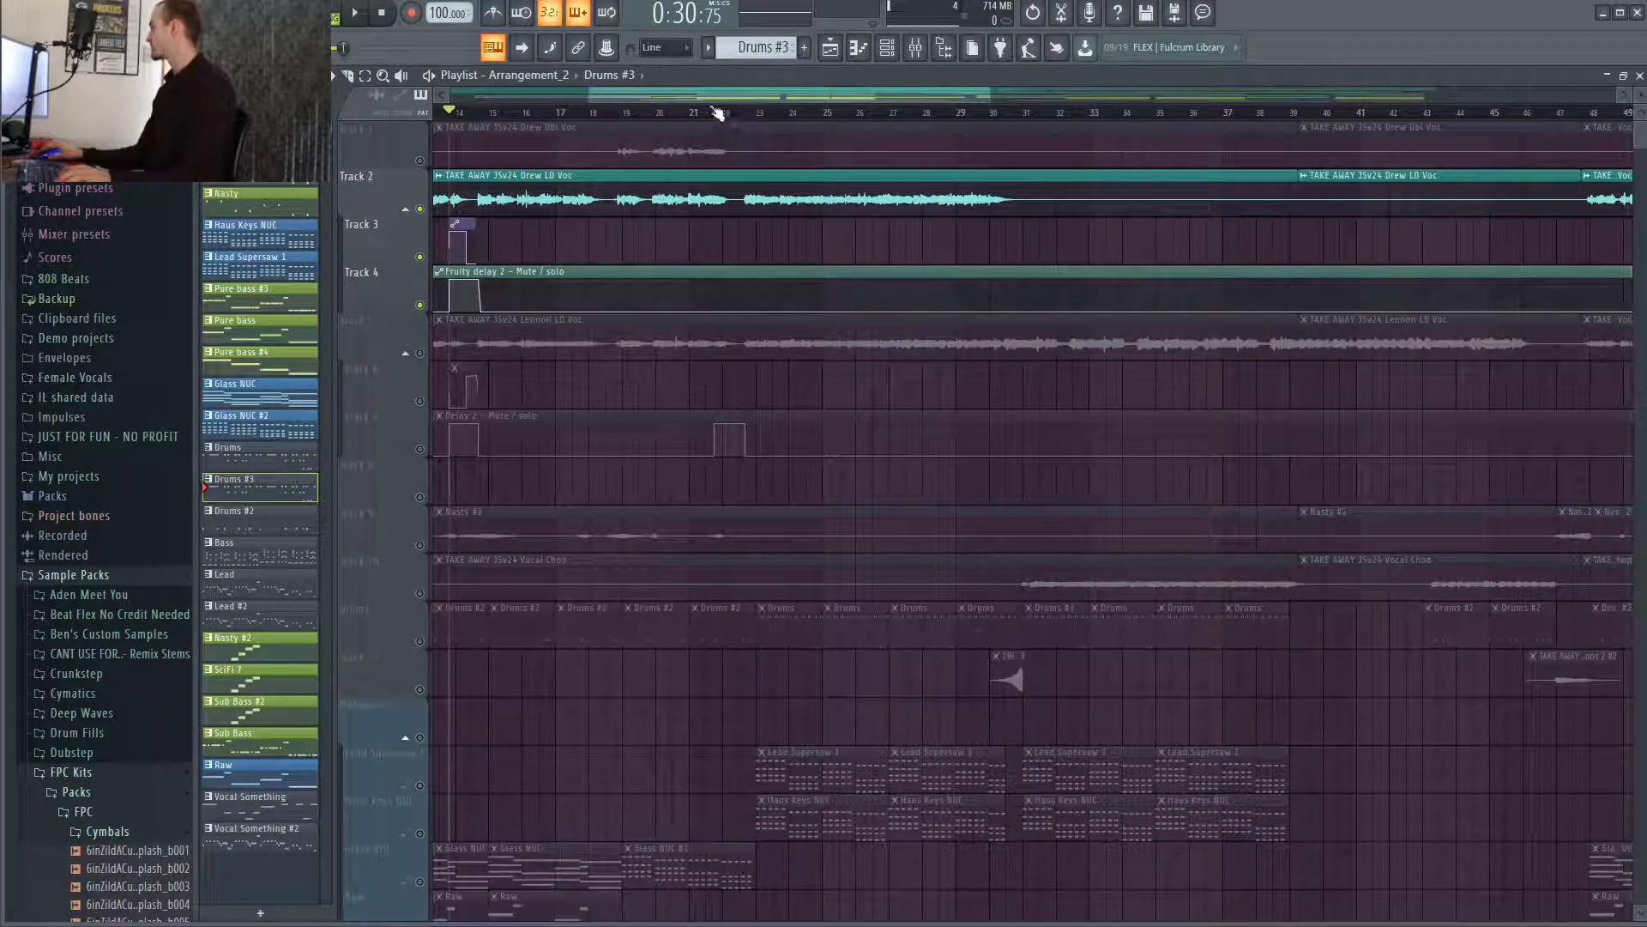
left_click_drag(742, 96, 956, 96)
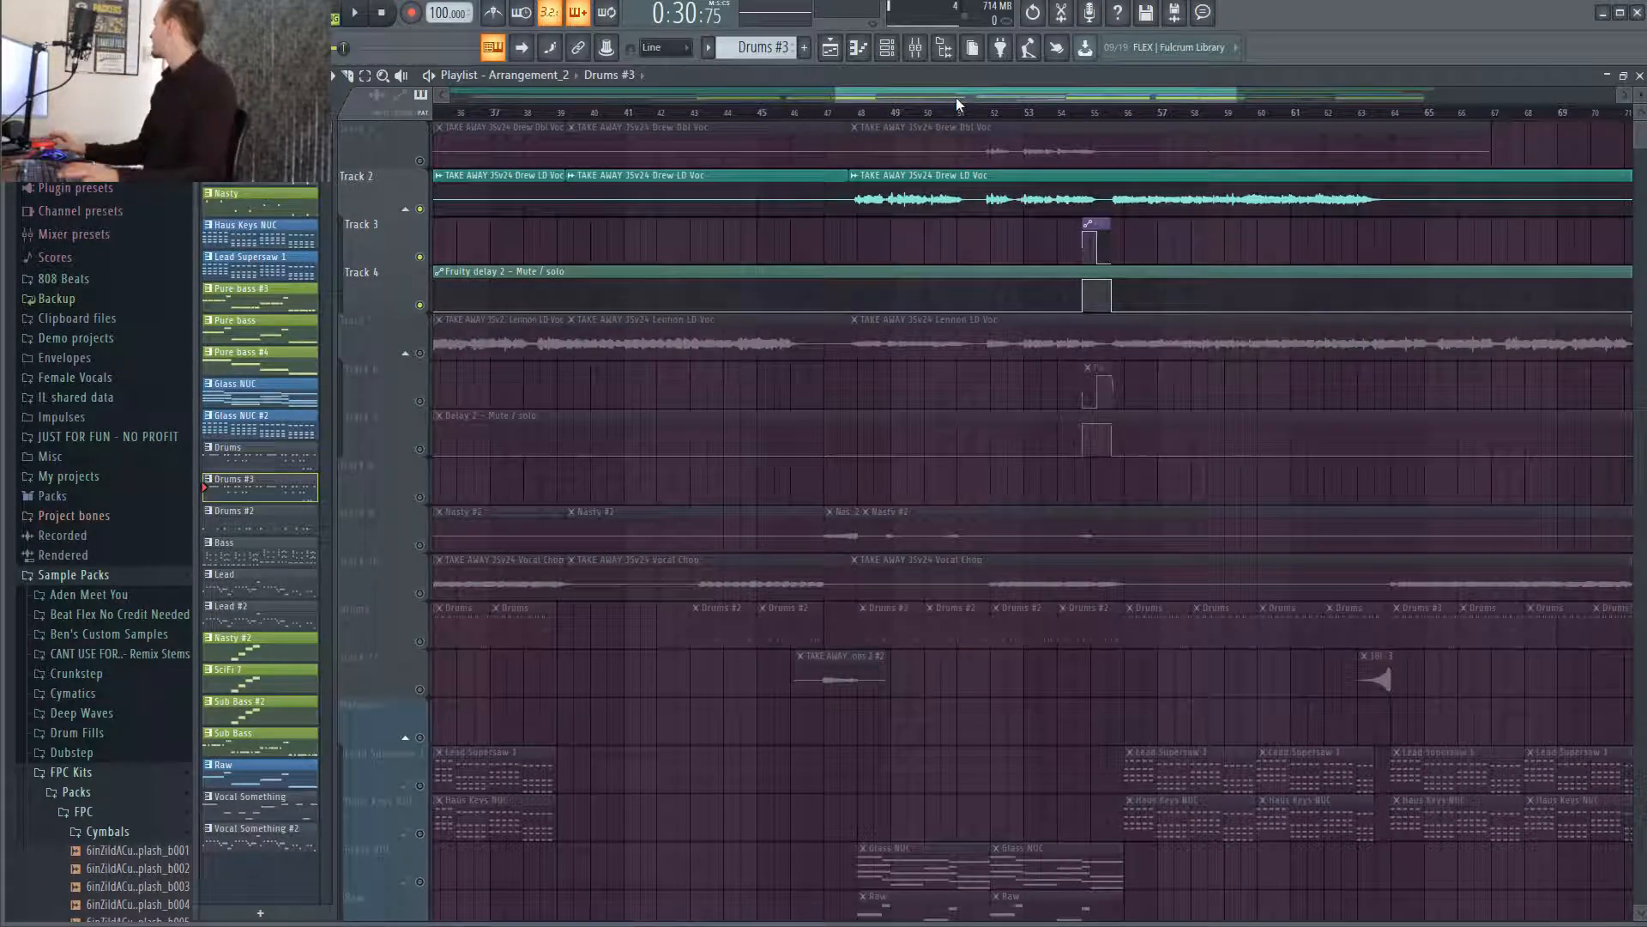
scroll(1192, 394, "down", 6)
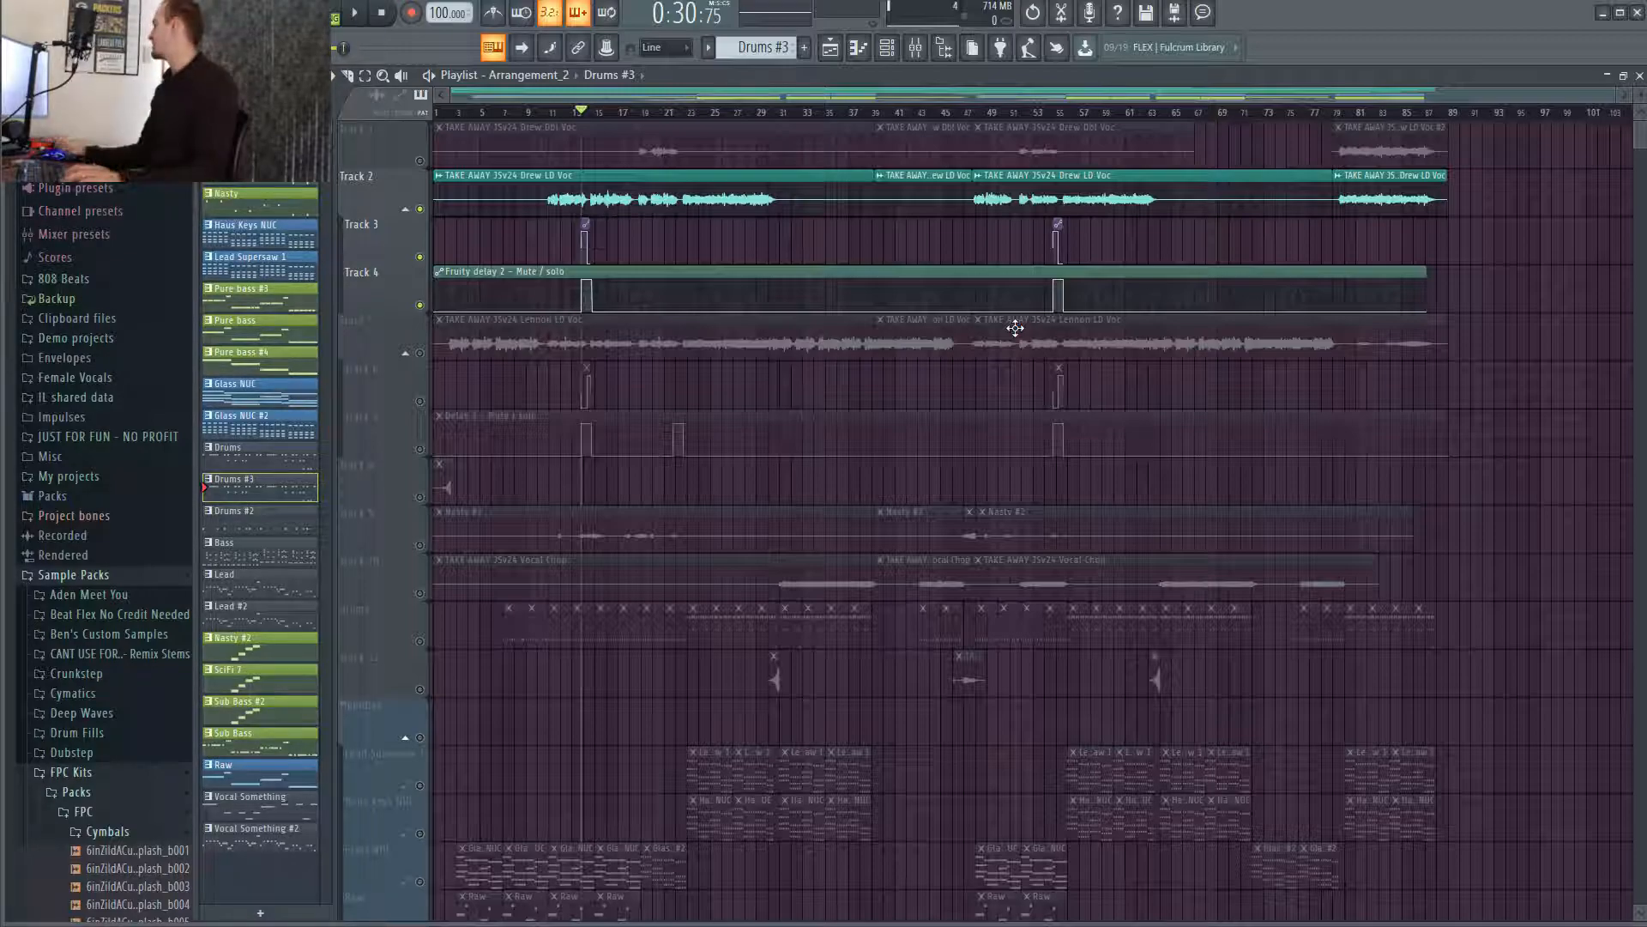
scroll(899, 473, "down", 3)
scroll(894, 493, "up", 3)
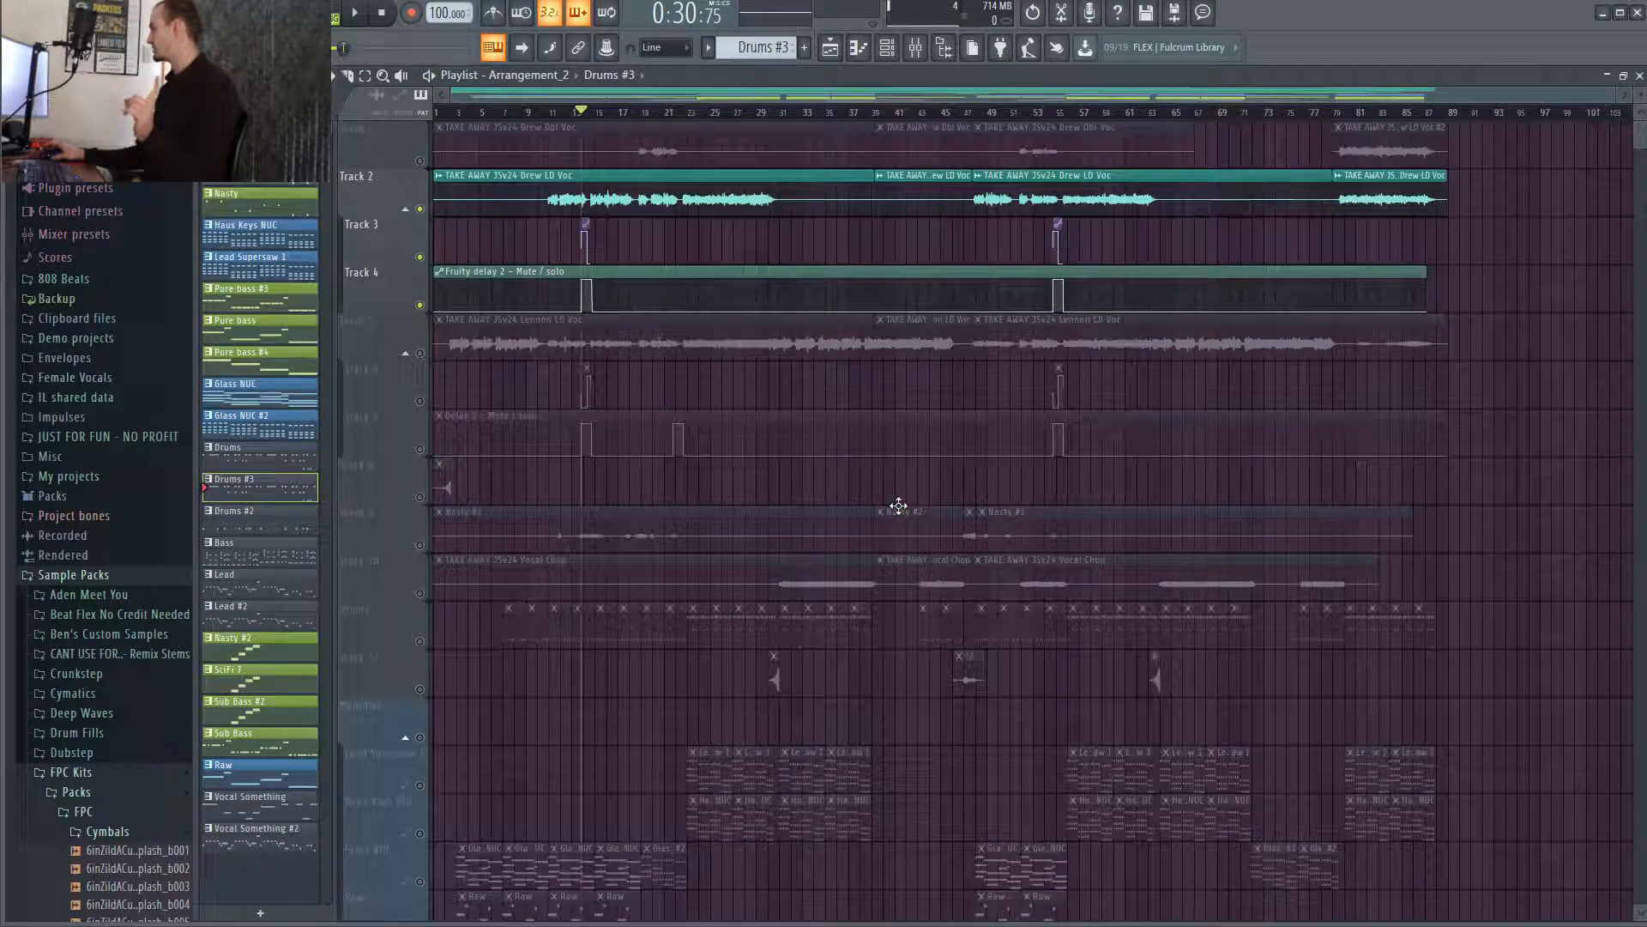
Solo Track 9 and play its short Nasty #2 audio clip from bar 47.
scroll(1040, 568, "up", 3, "ctrl")
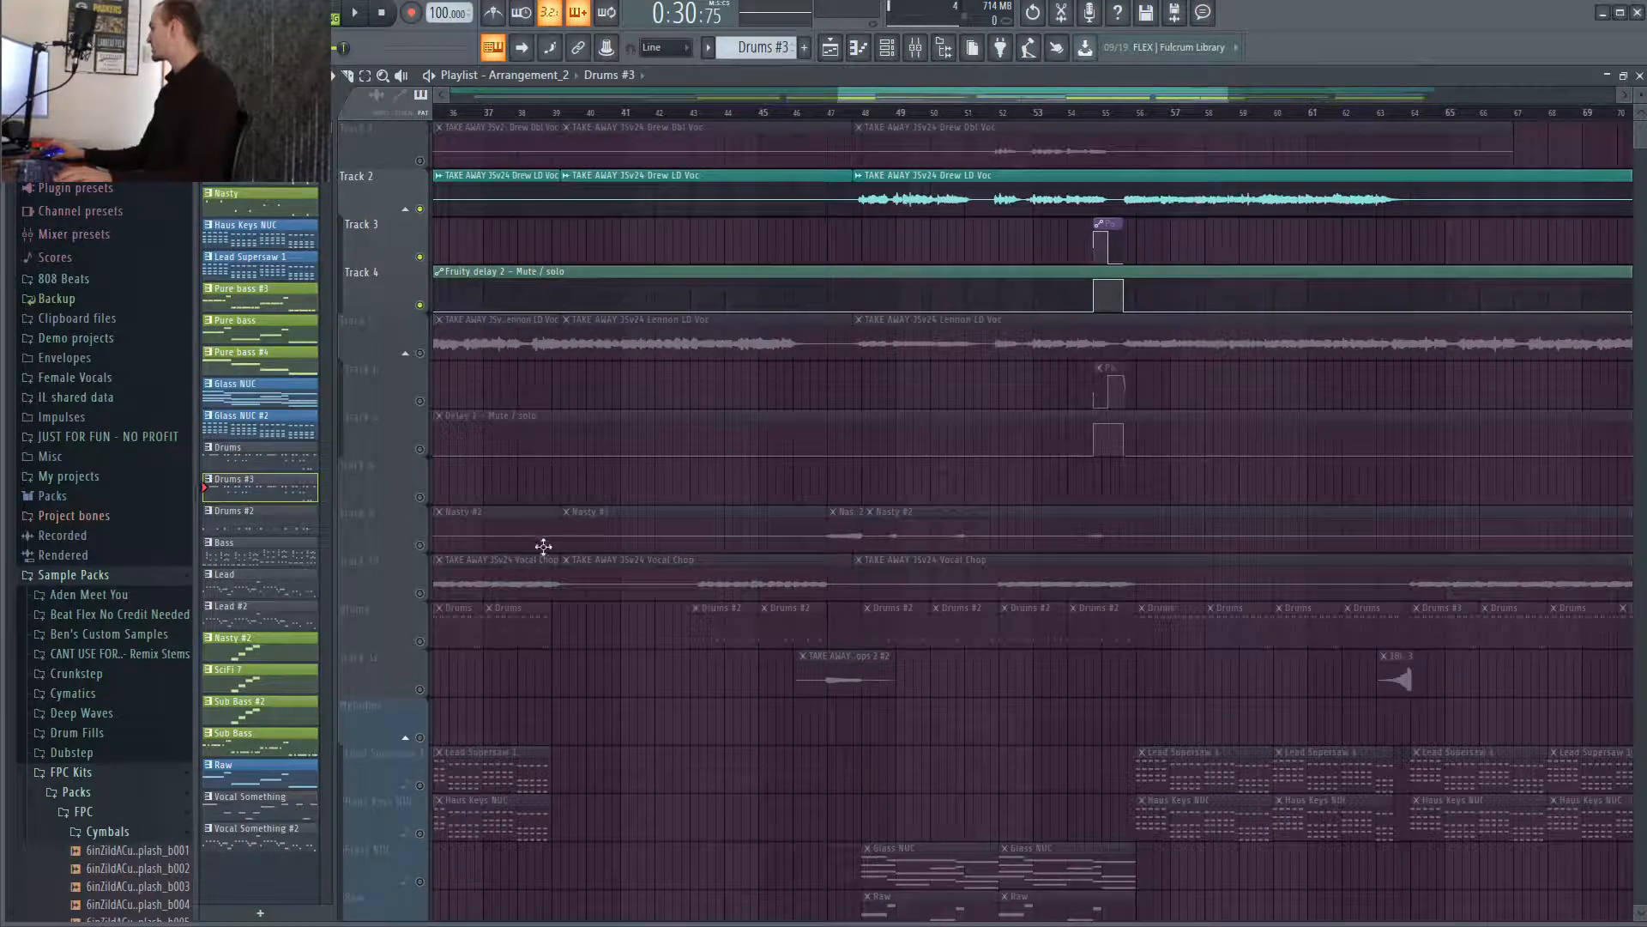
left_click(421, 546)
left_click(421, 548, "ctrl")
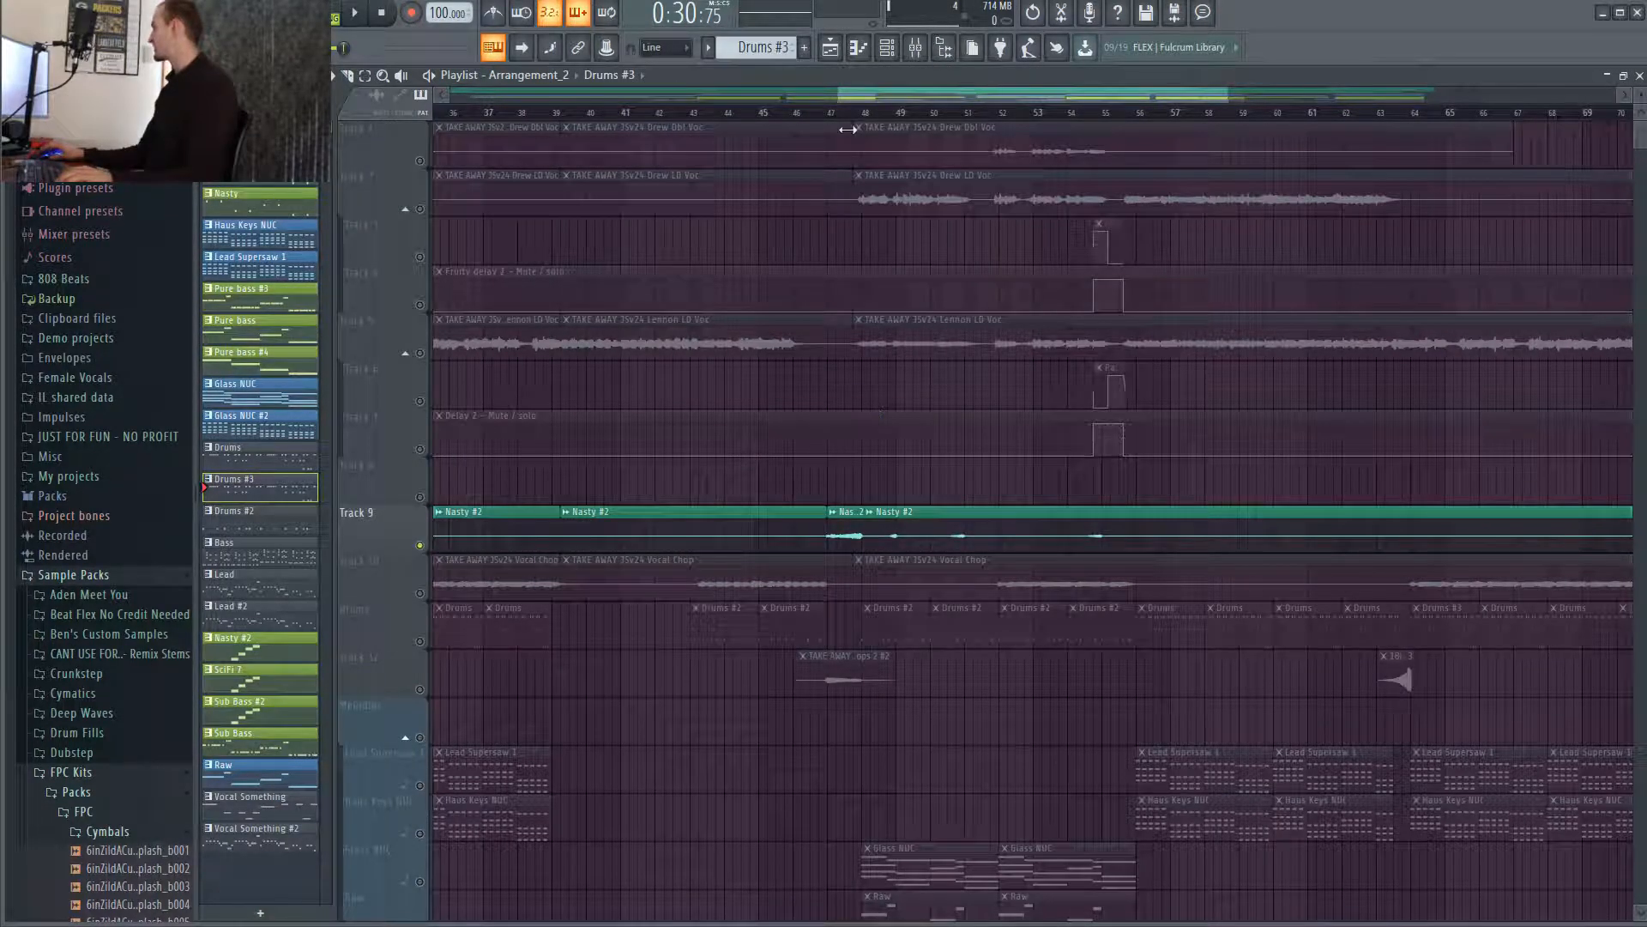
left_click(828, 112)
key("space")
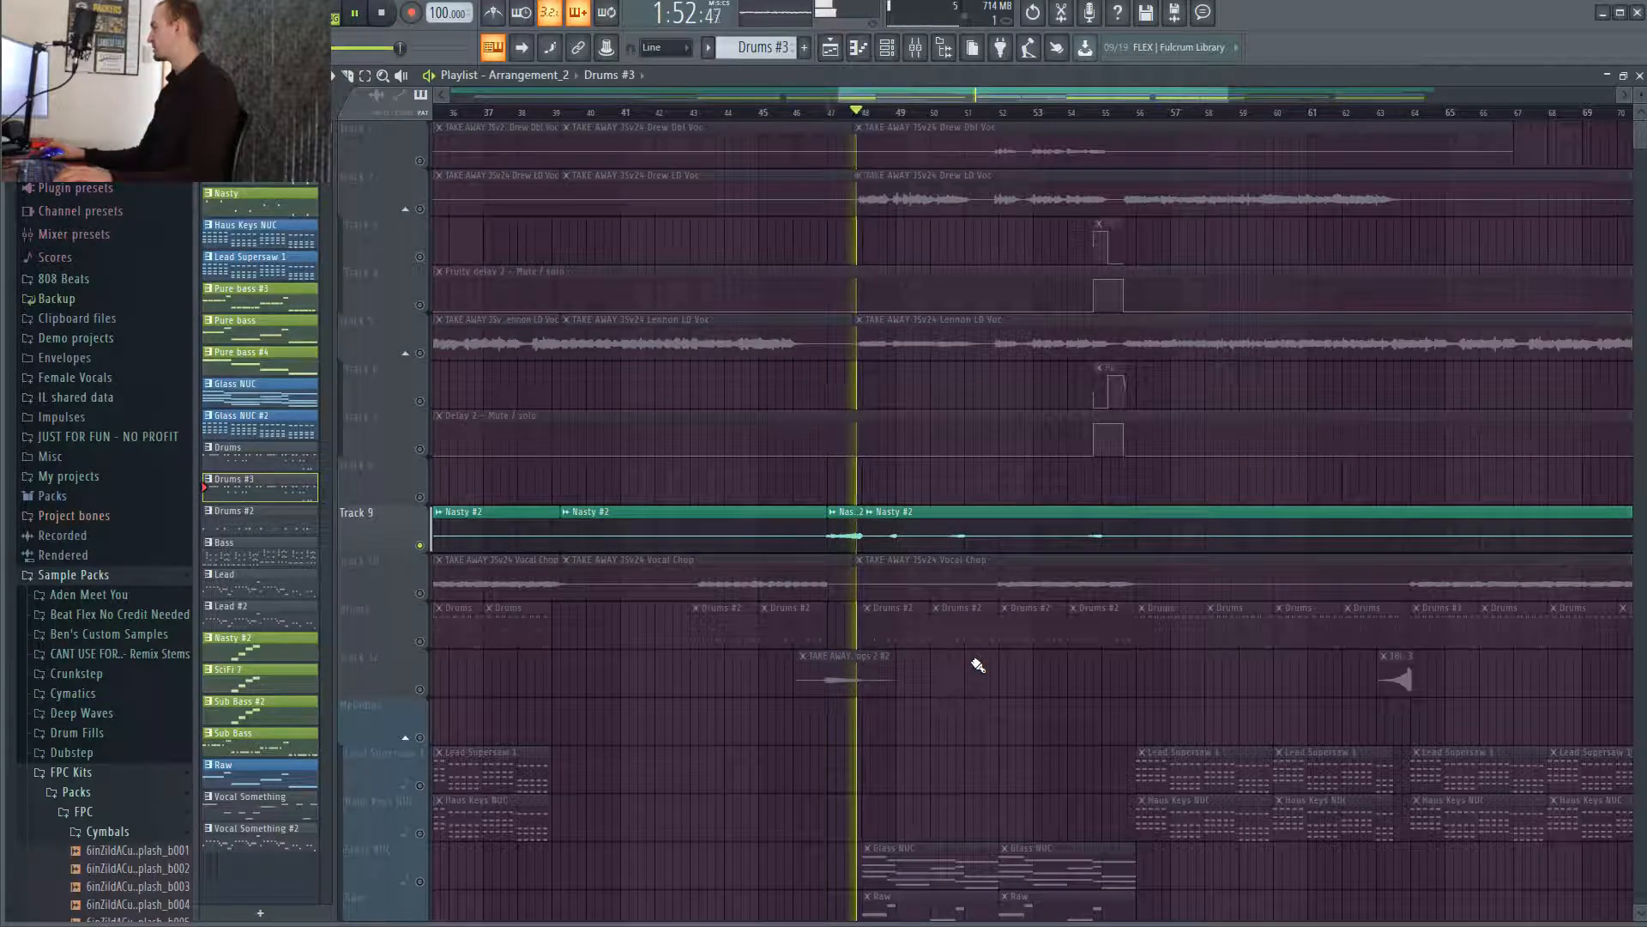
key("space")
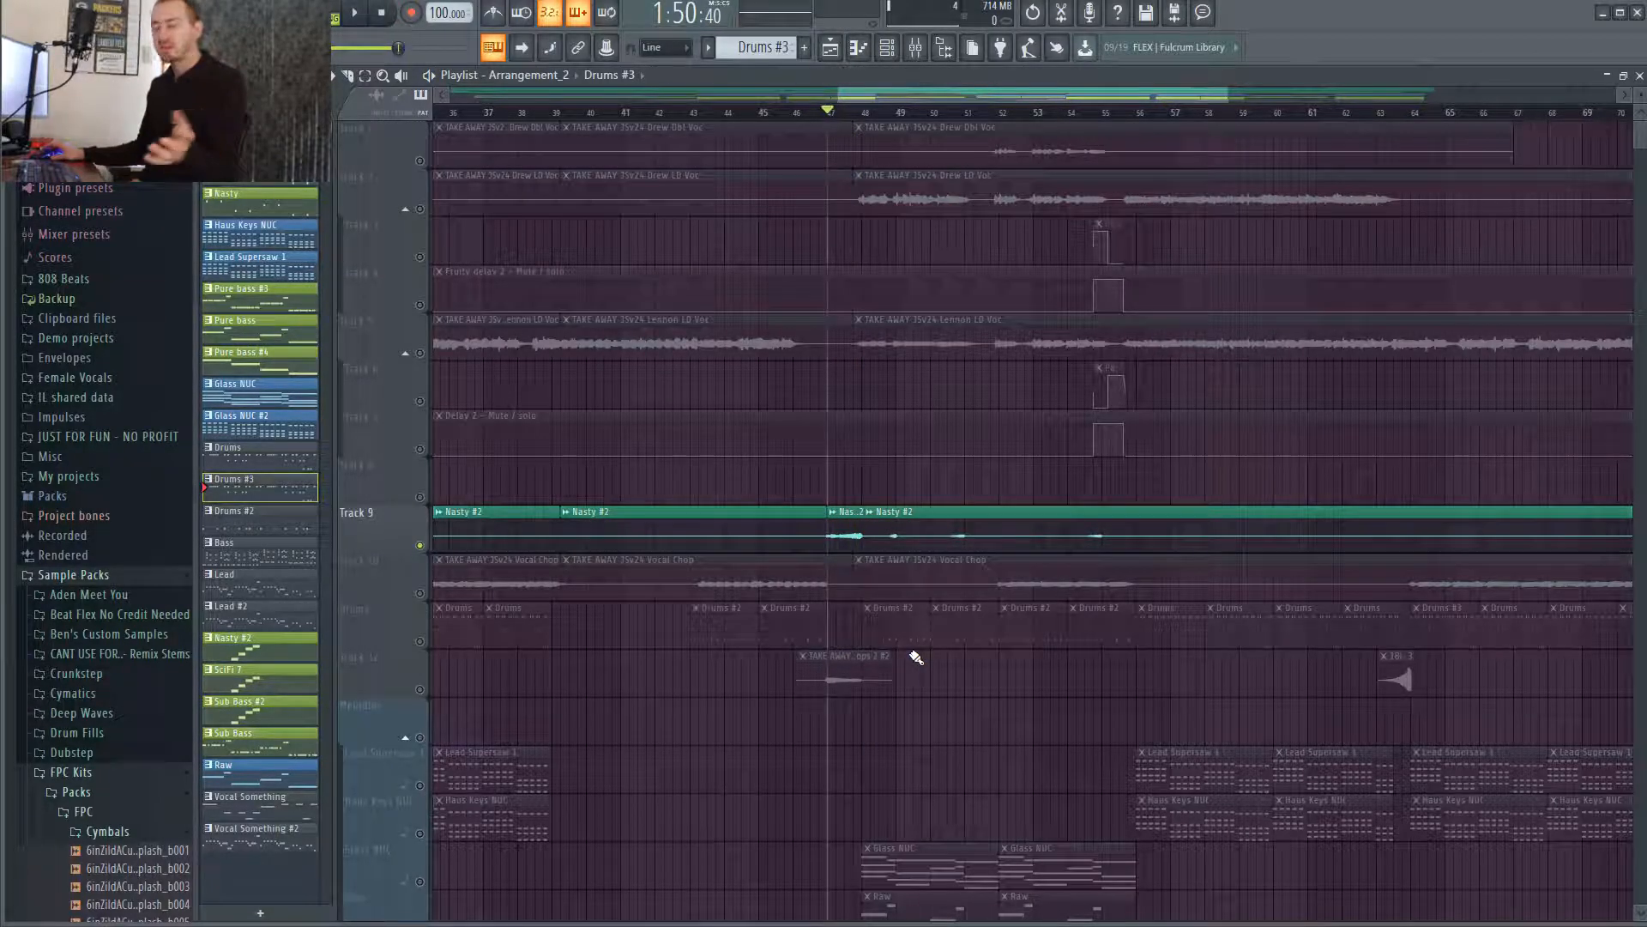
Unmute Track 12, play its clip together with Track 9 from bar 47, and mute both tracks.
left_click(420, 691)
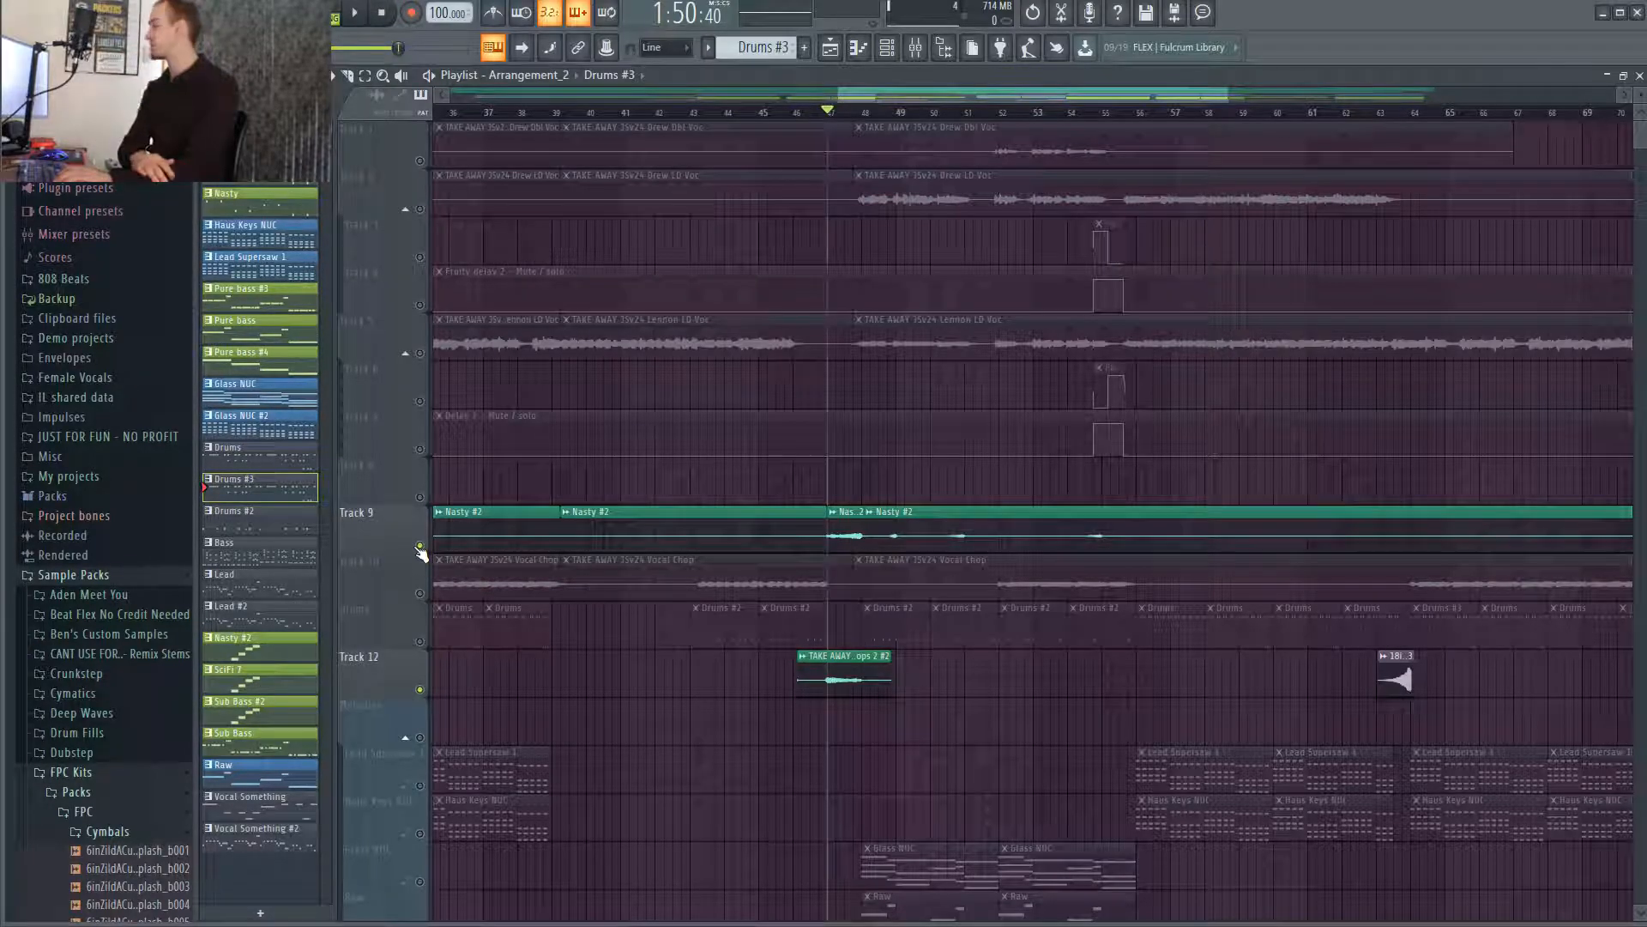
key("space")
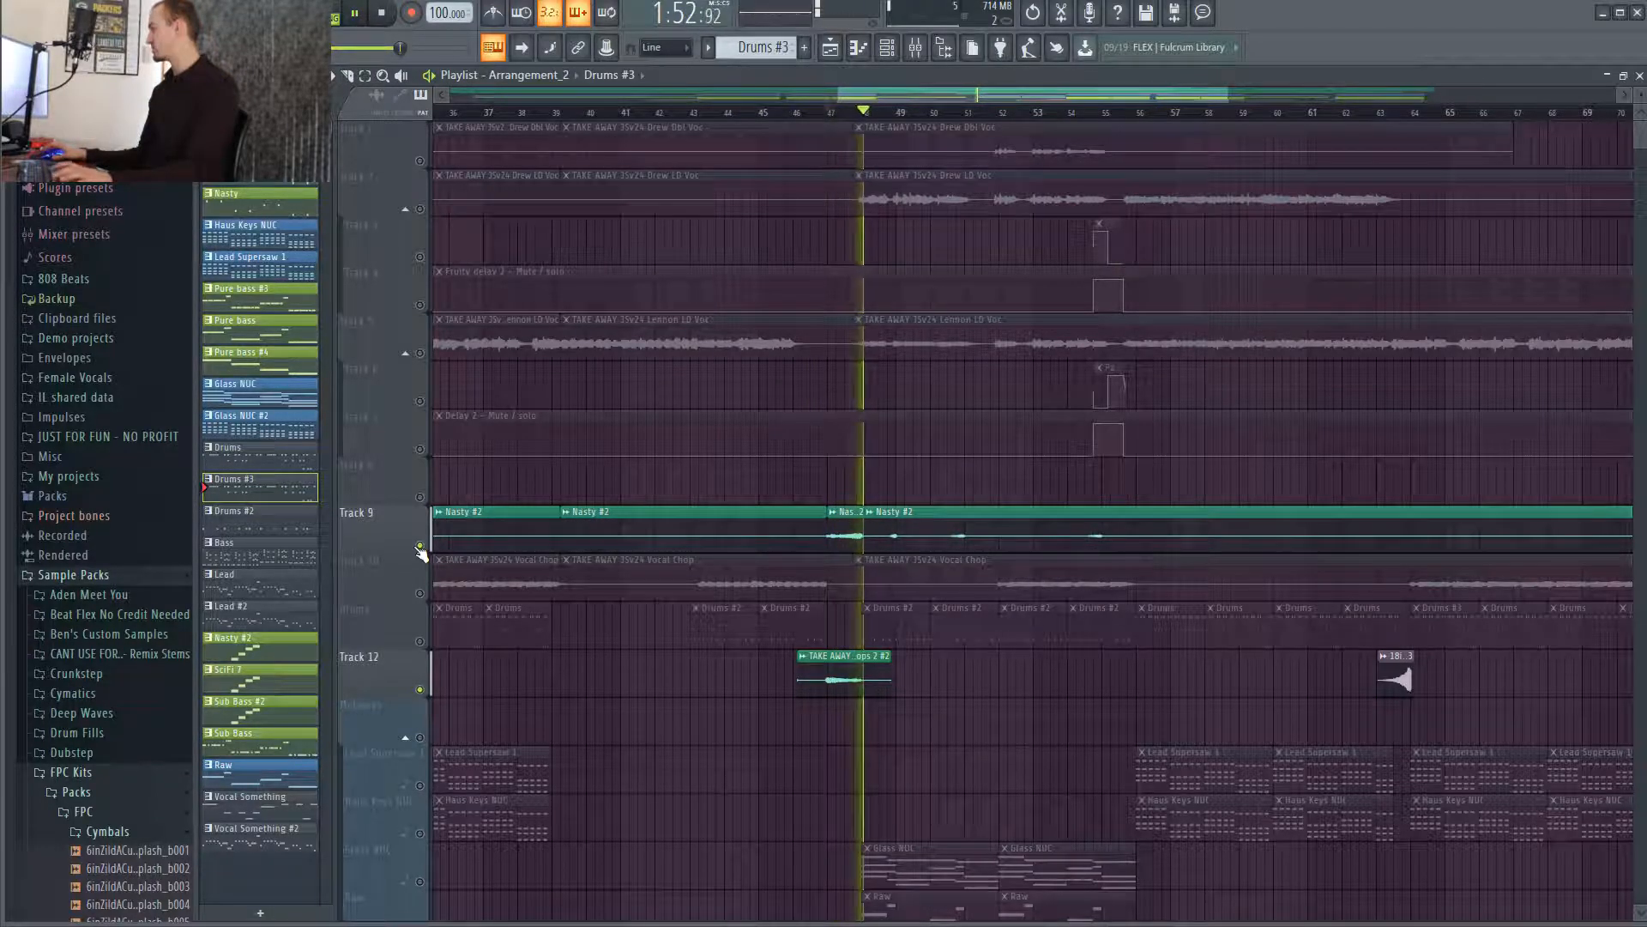
key("space")
left_click(420, 546)
left_click(420, 691)
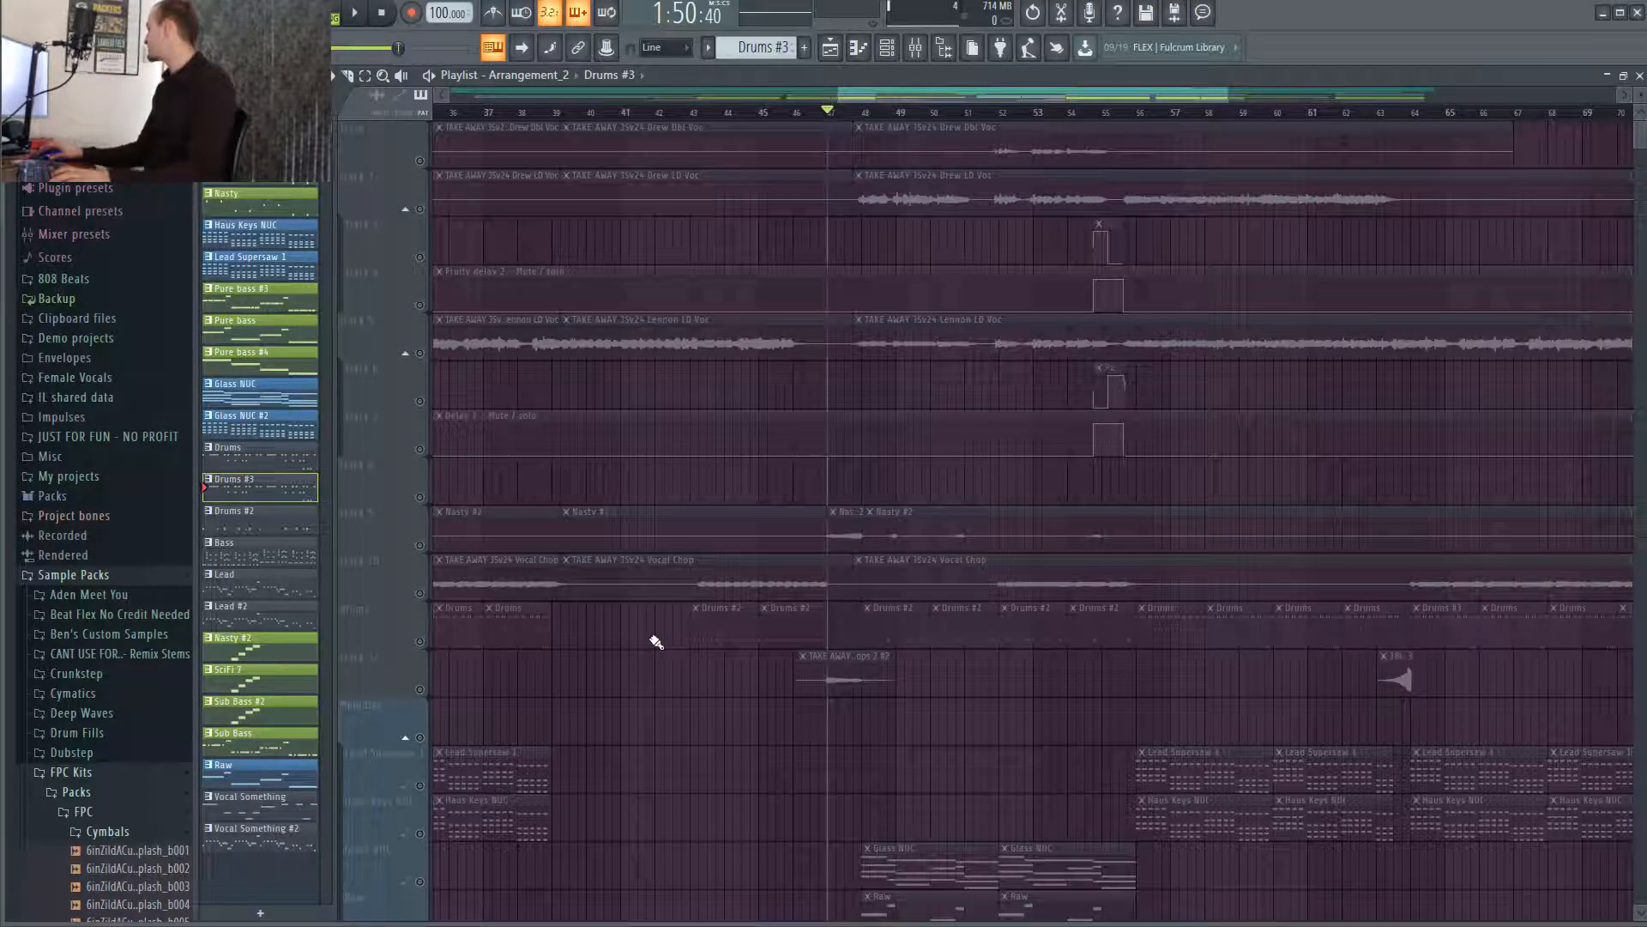
Unmute the Melodies, Lead Supersaw 1, Haus Keys NUC, Glass NUC and Raw tracks, and place the playhead at bar 4.
scroll(825, 680, "down", 5)
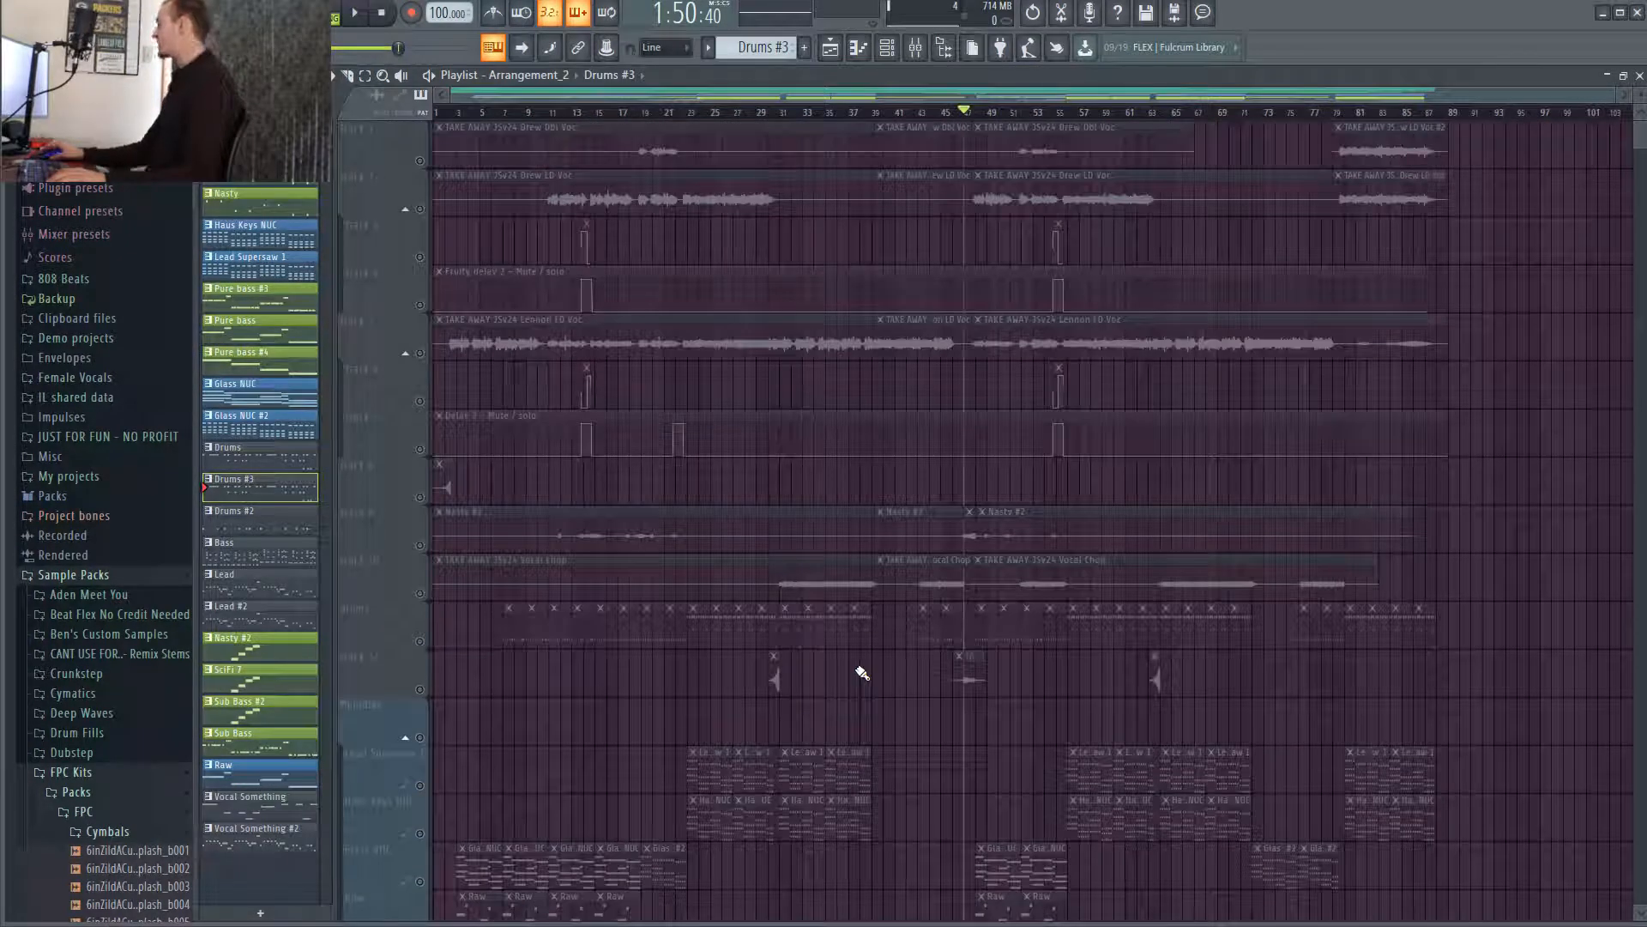
scroll(863, 674, "down", 10)
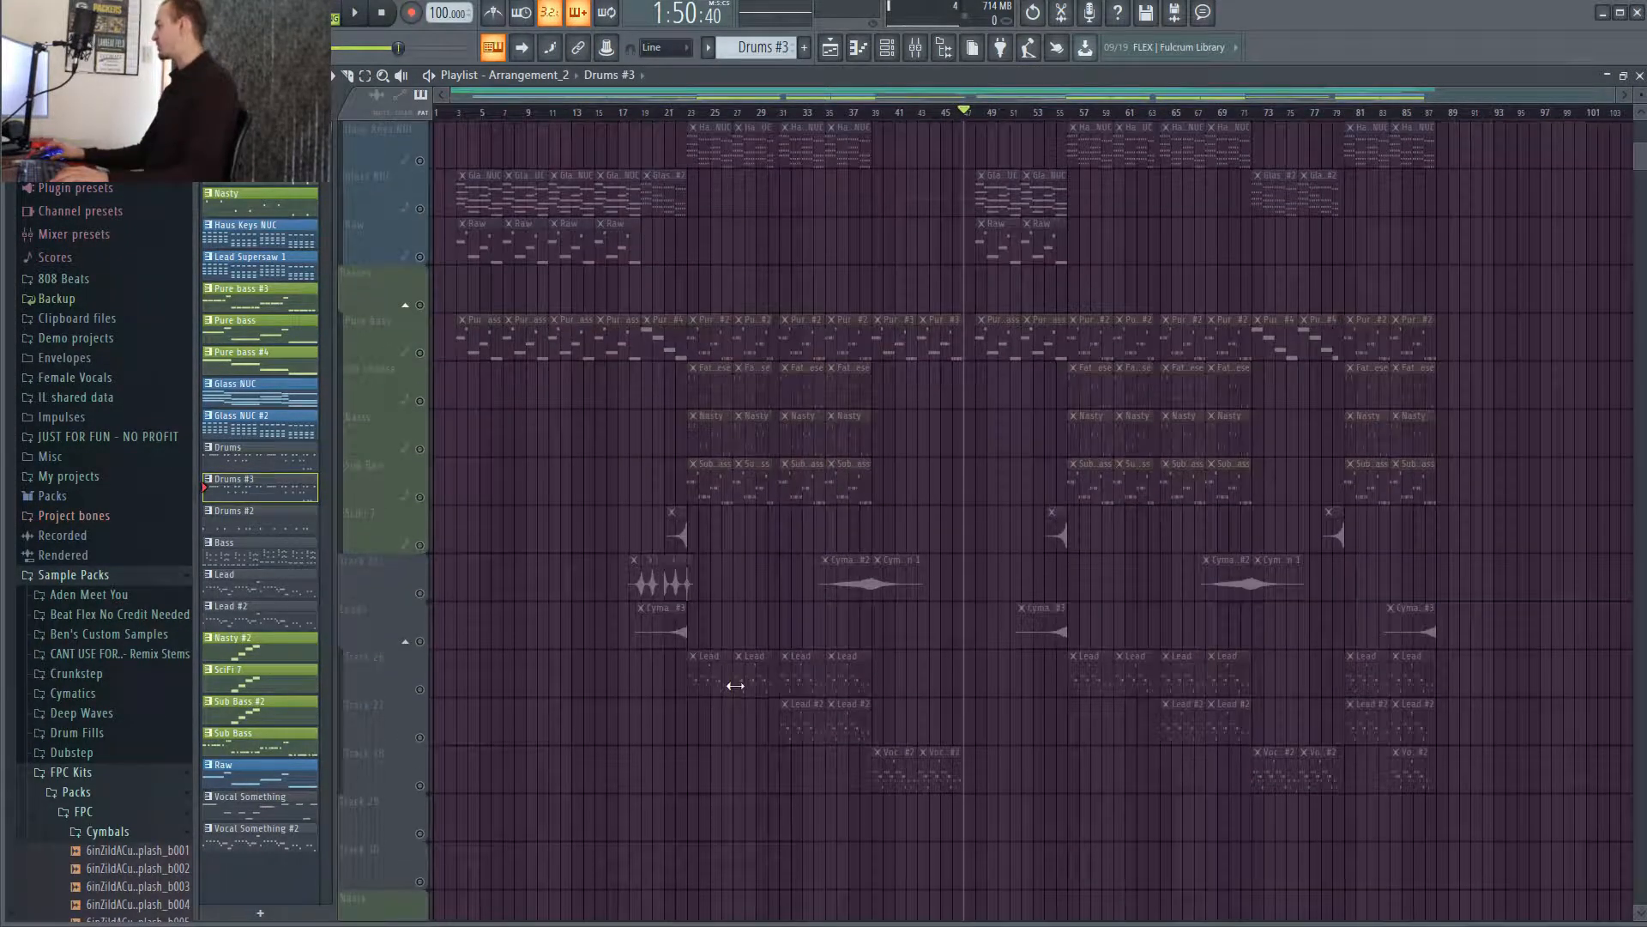
scroll(736, 685, "up", 6)
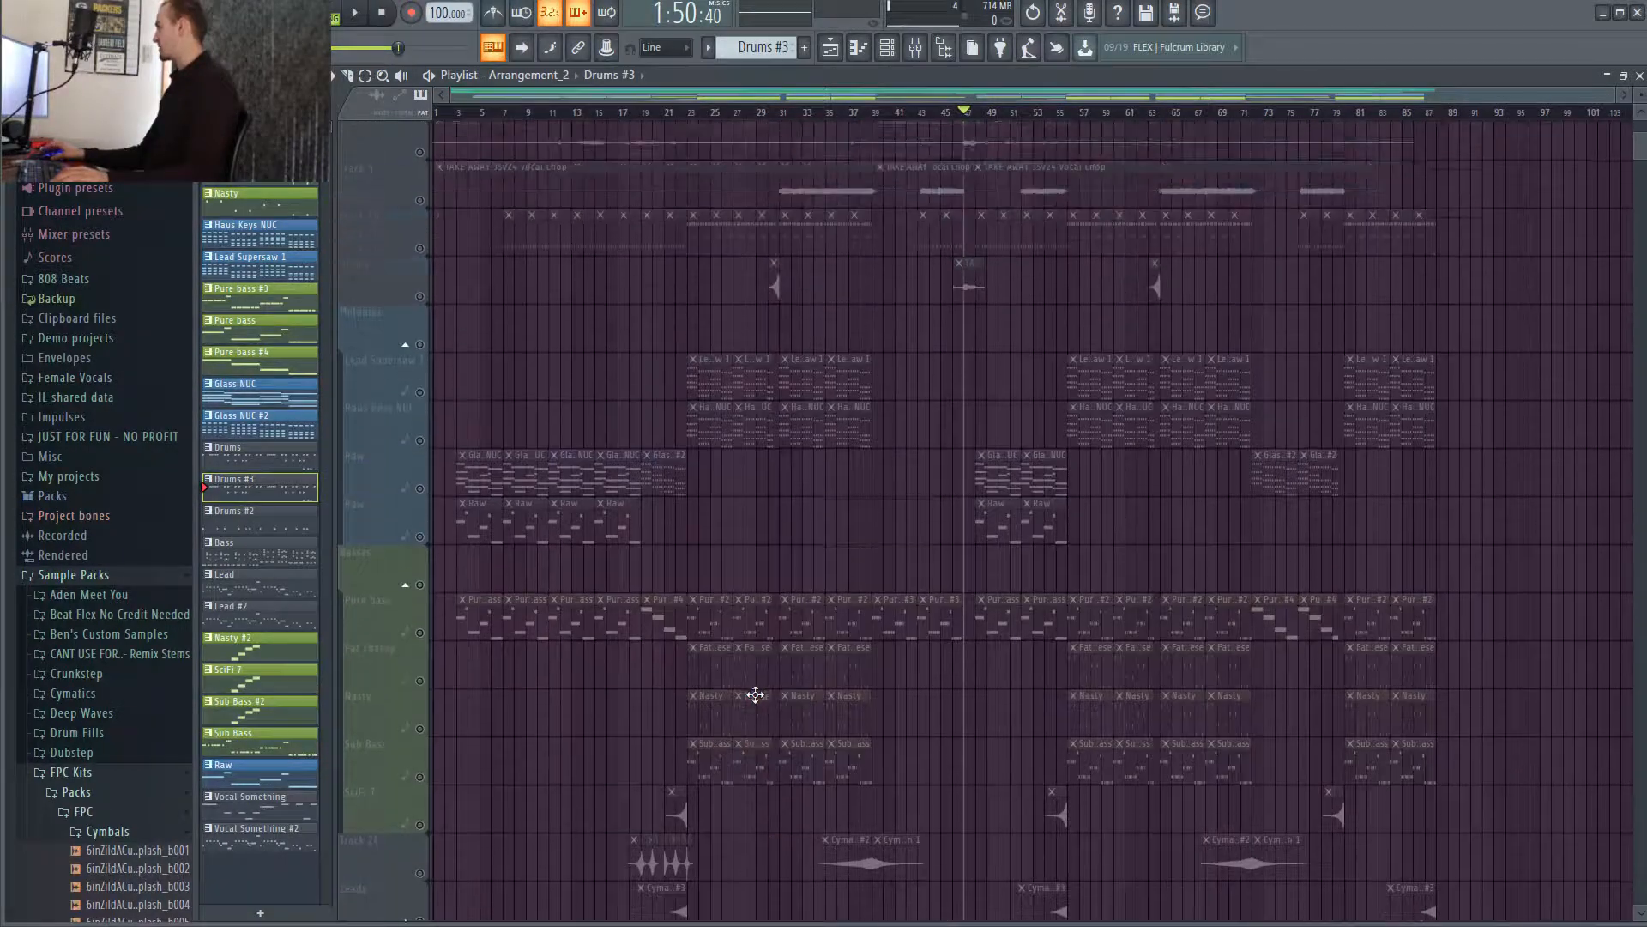
scroll(755, 694, "up", 1)
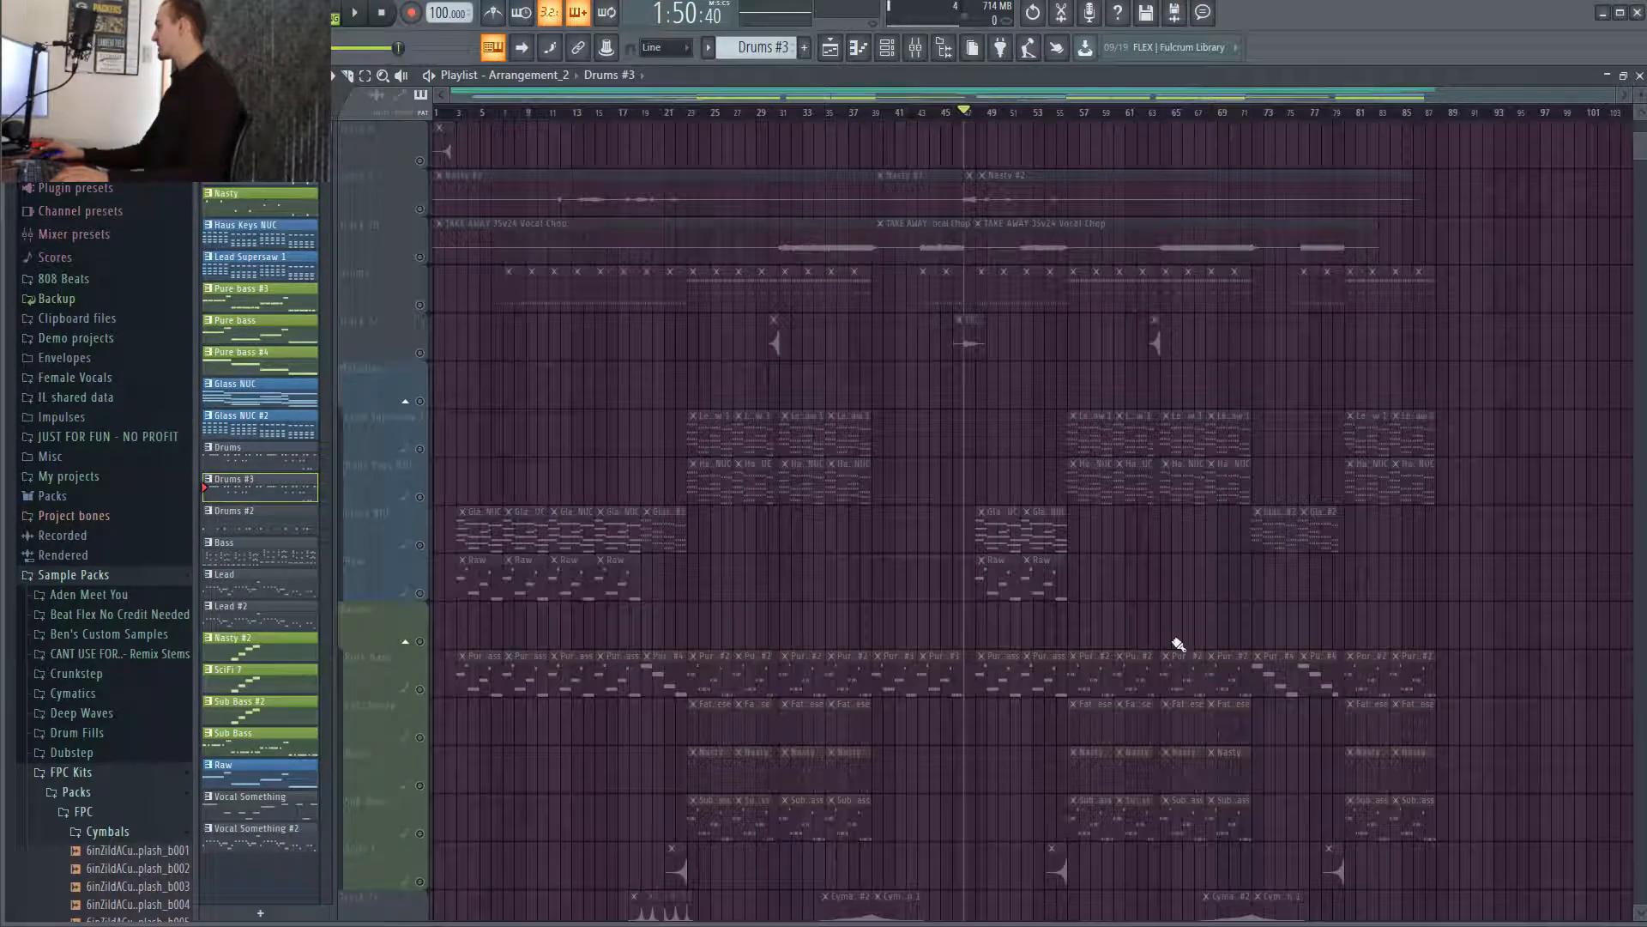
left_click(420, 402)
left_click(421, 451)
left_click(420, 497)
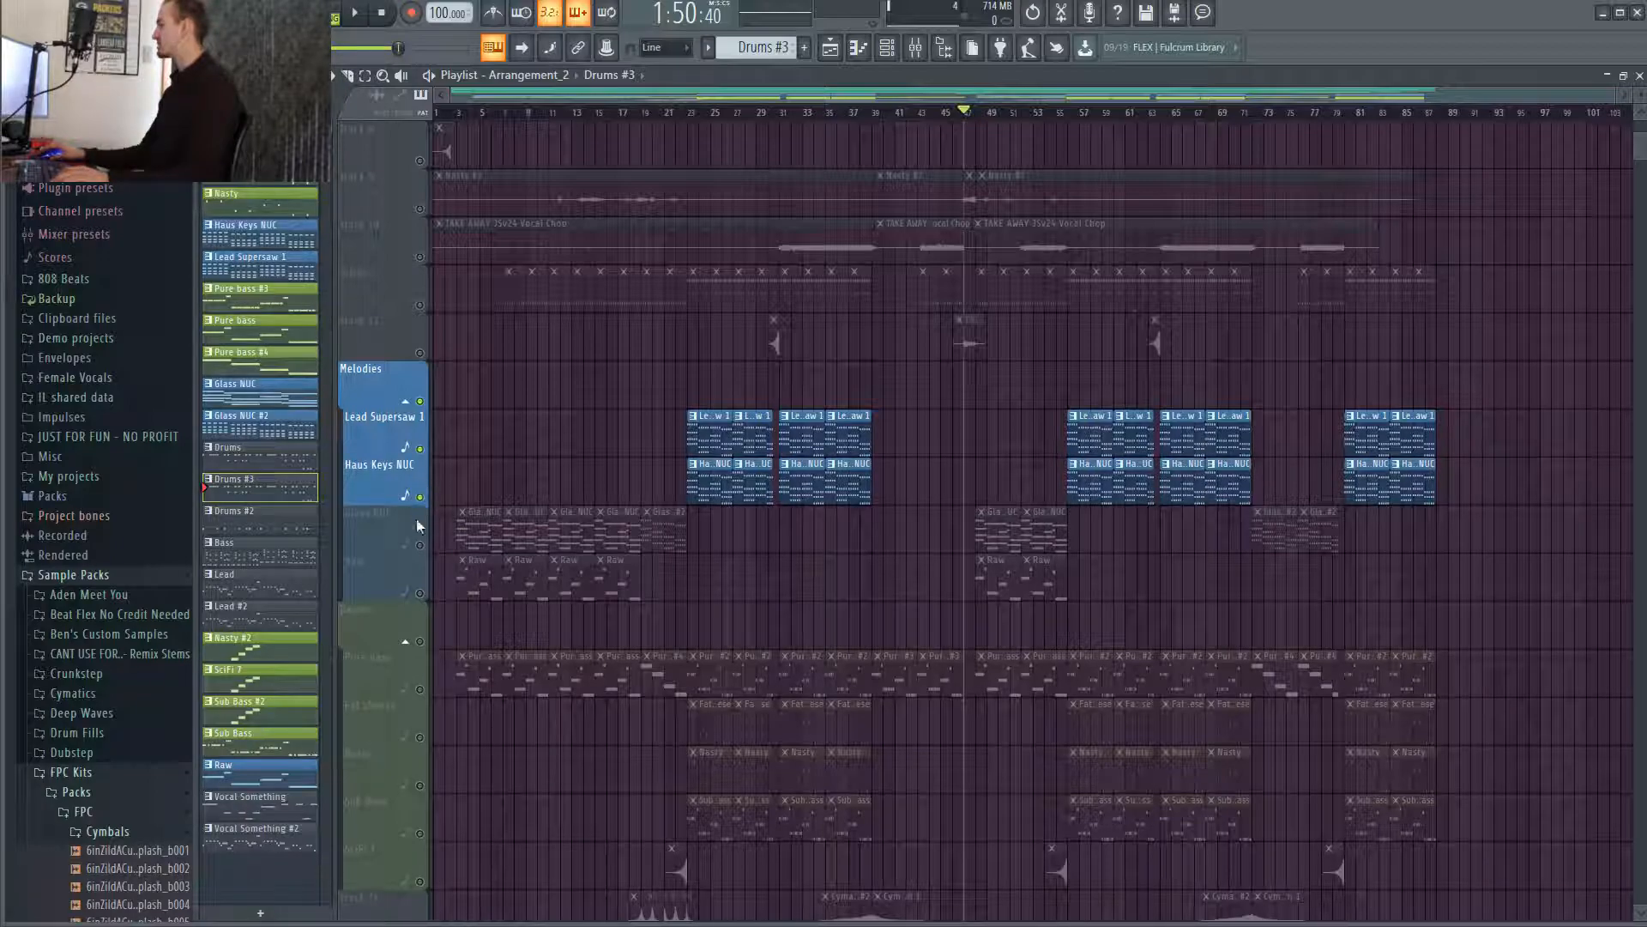
left_click(420, 545)
left_click(421, 593)
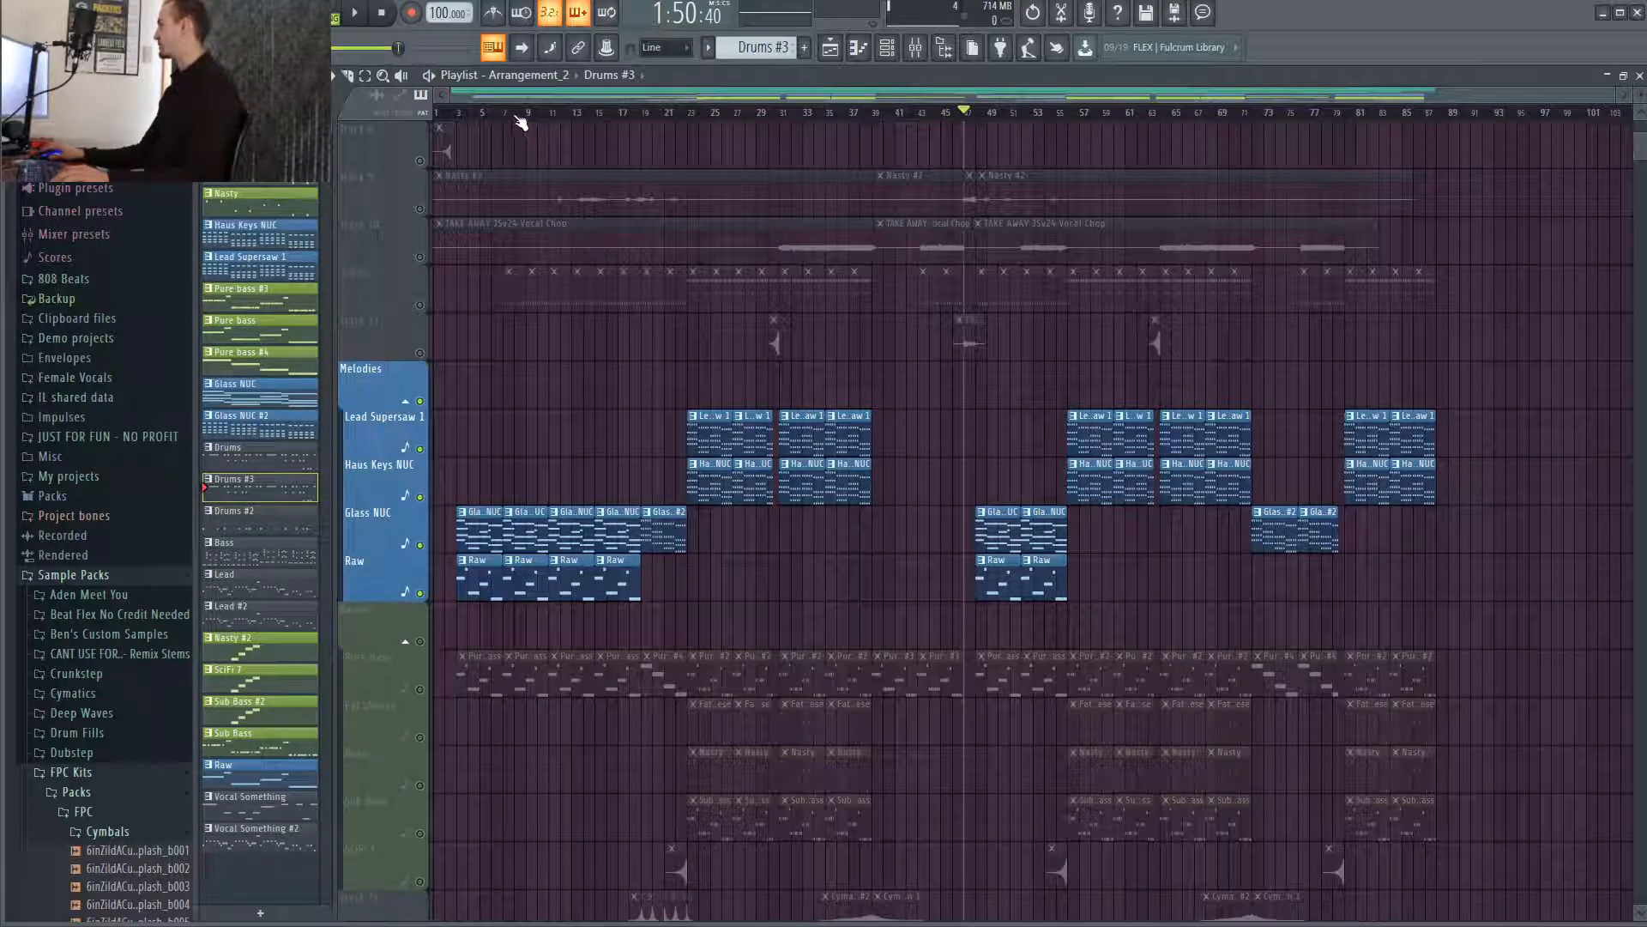
left_click(468, 114)
left_click(467, 113)
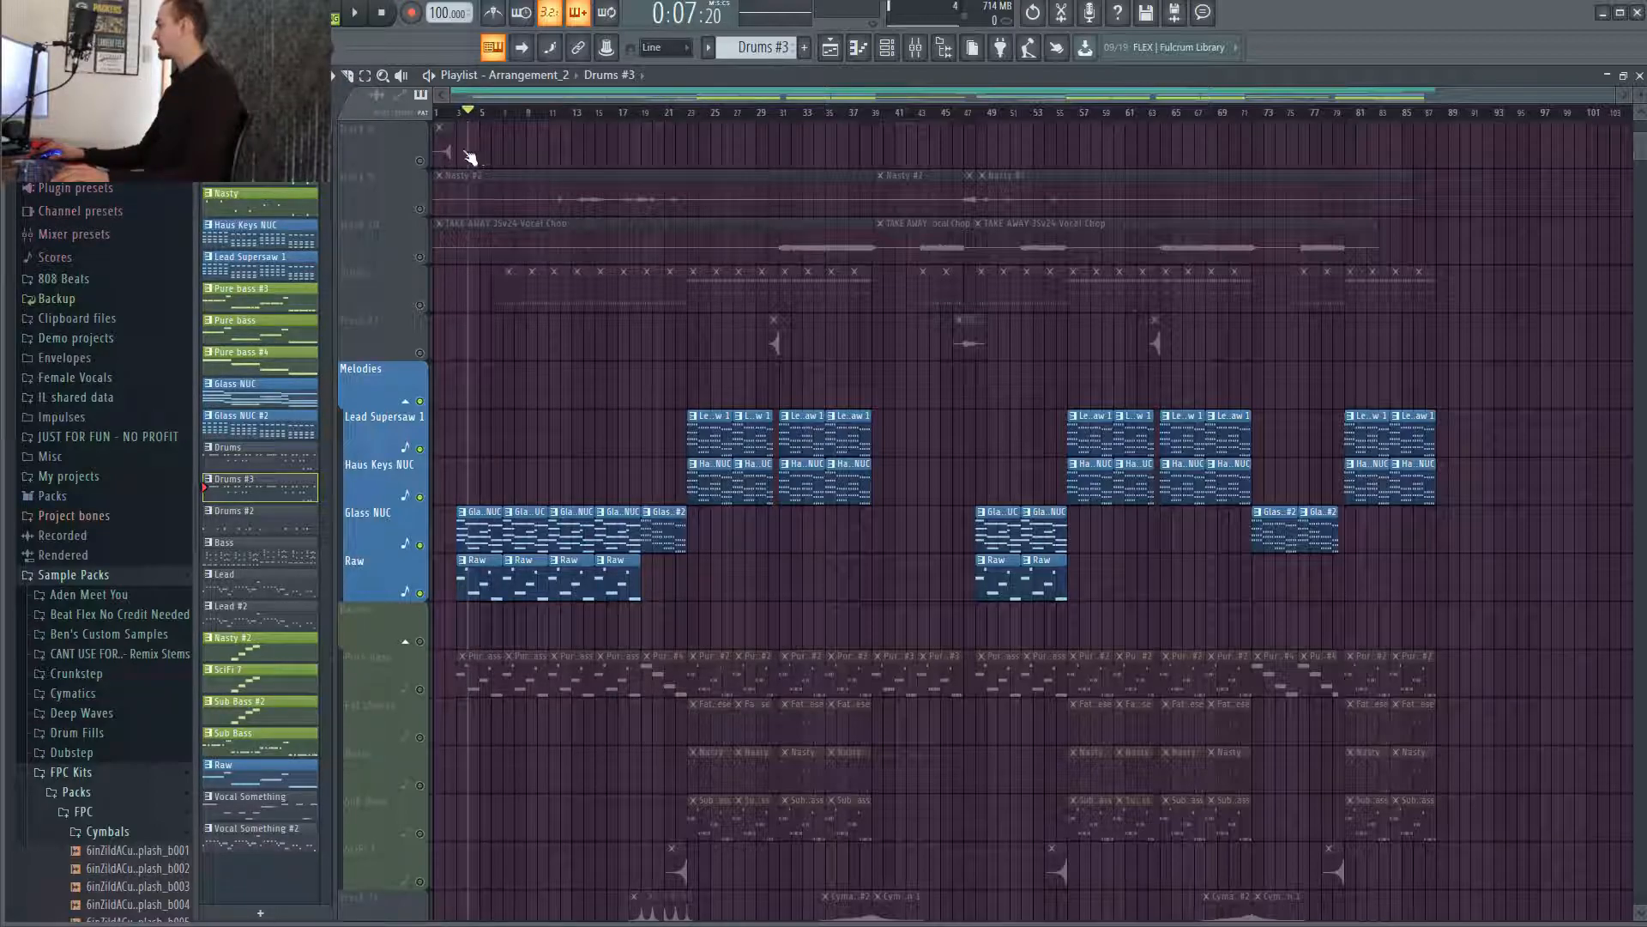
Solo the Pure bass track and play its first Pure bass clip from bar 3.
left_click_drag(465, 152, 461, 149)
left_click(420, 690)
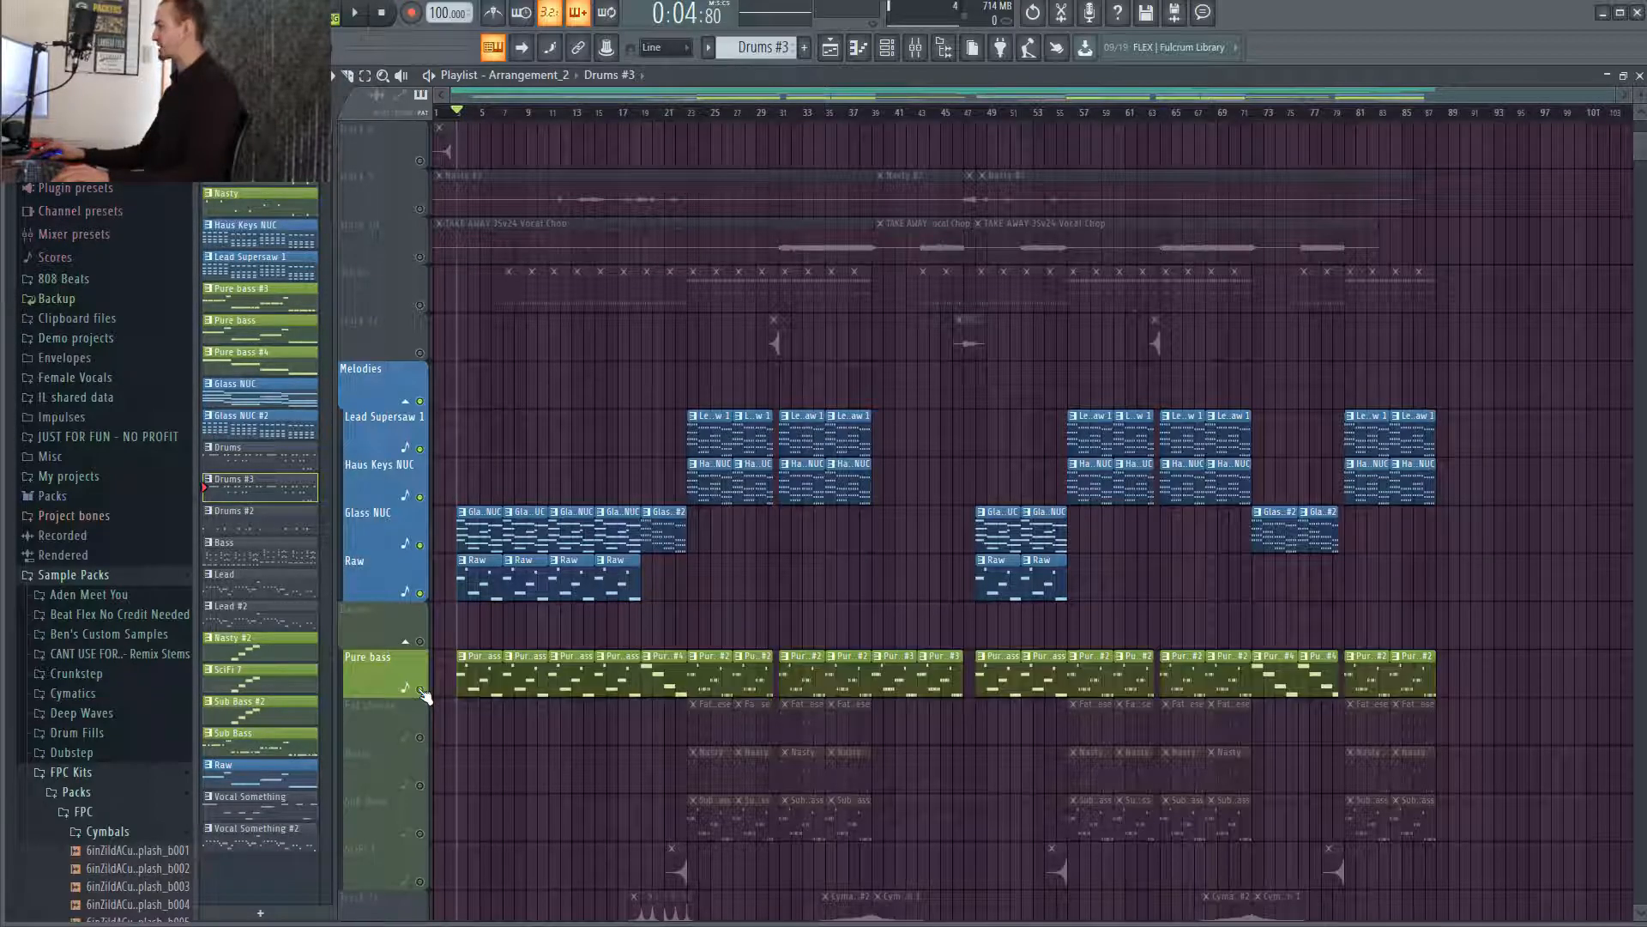
right_click(420, 690)
scroll(447, 691, "down", 3)
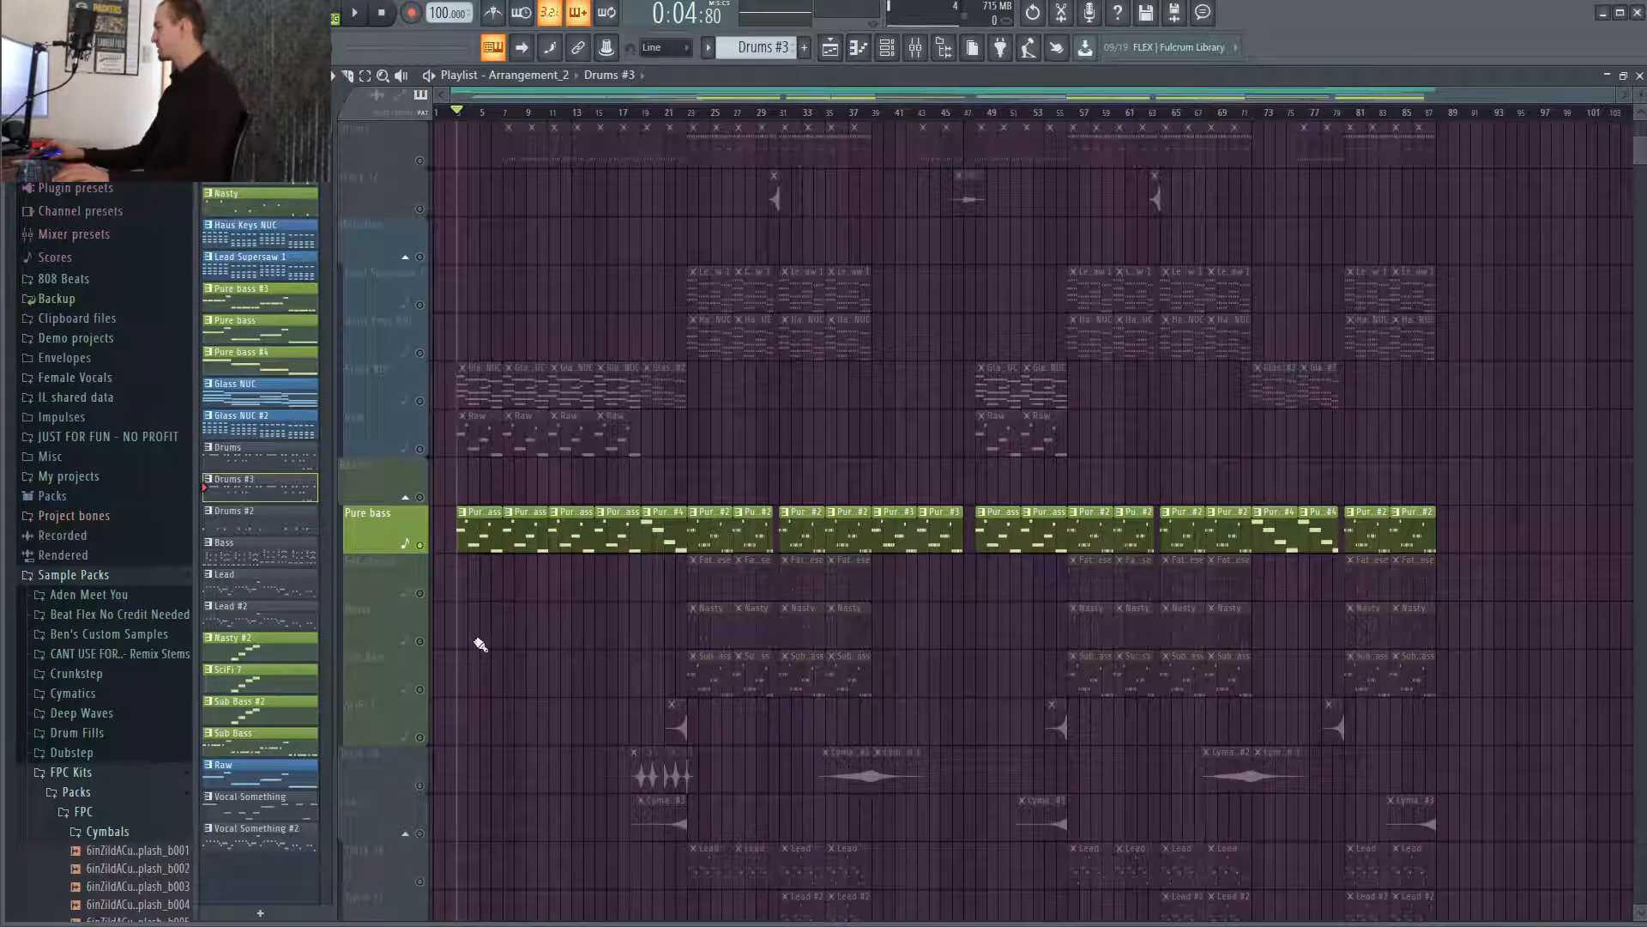
scroll(477, 642, "up", 5)
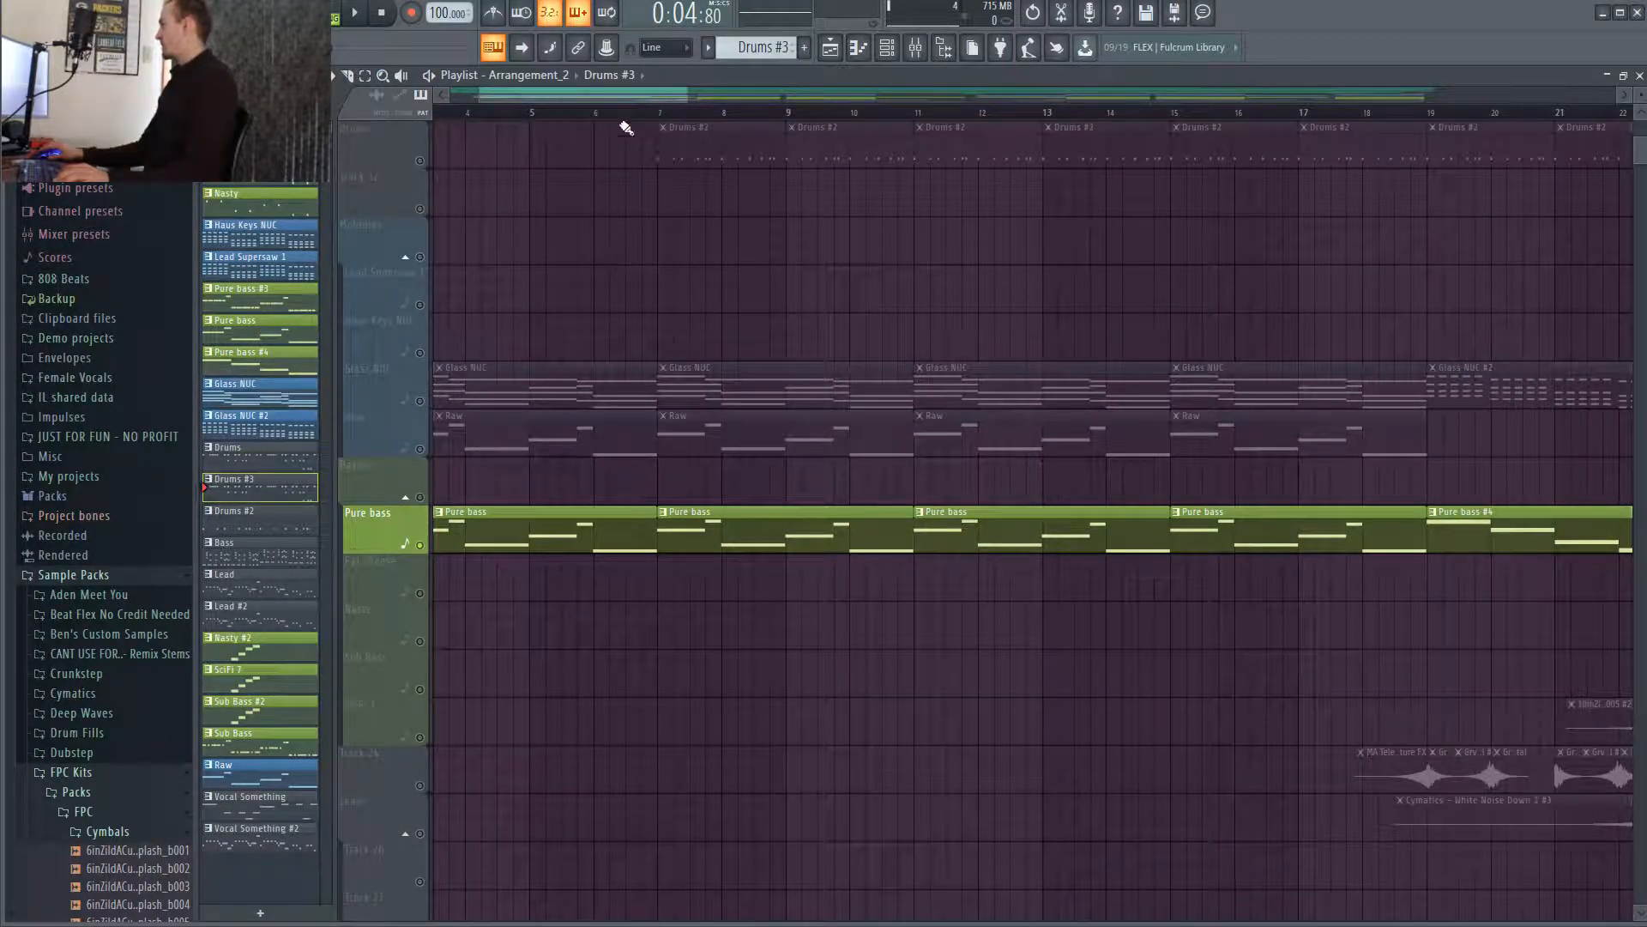
mouse_move(604, 96)
left_mouse_down()
mouse_move(518, 114)
mouse_move(589, 106)
left_mouse_up()
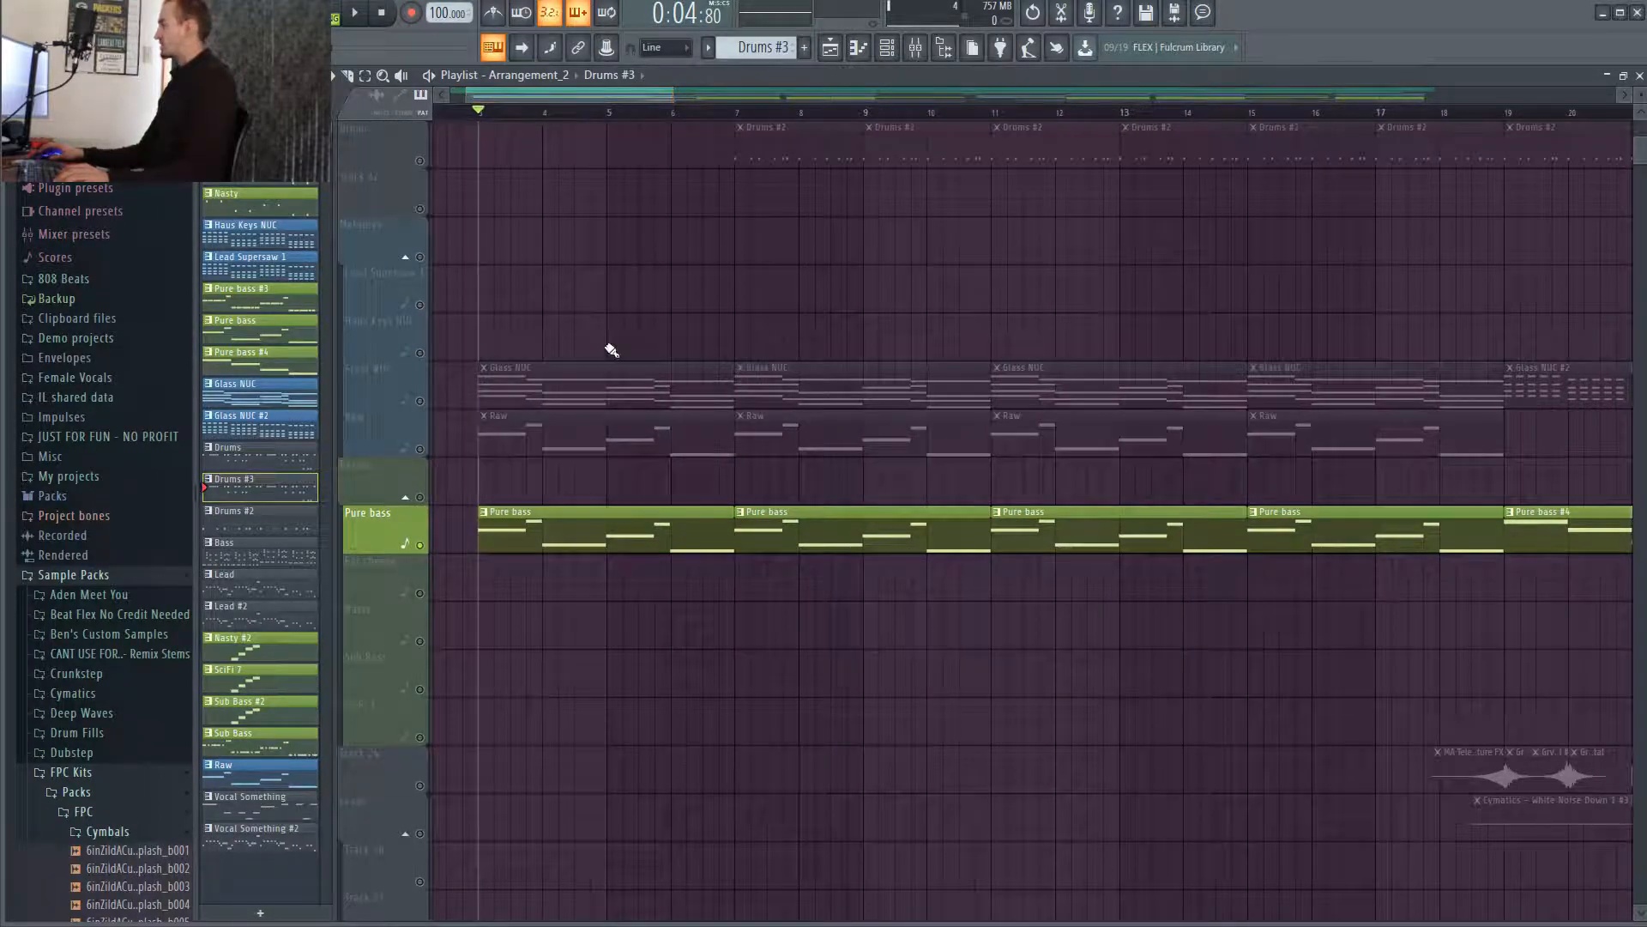
key("space")
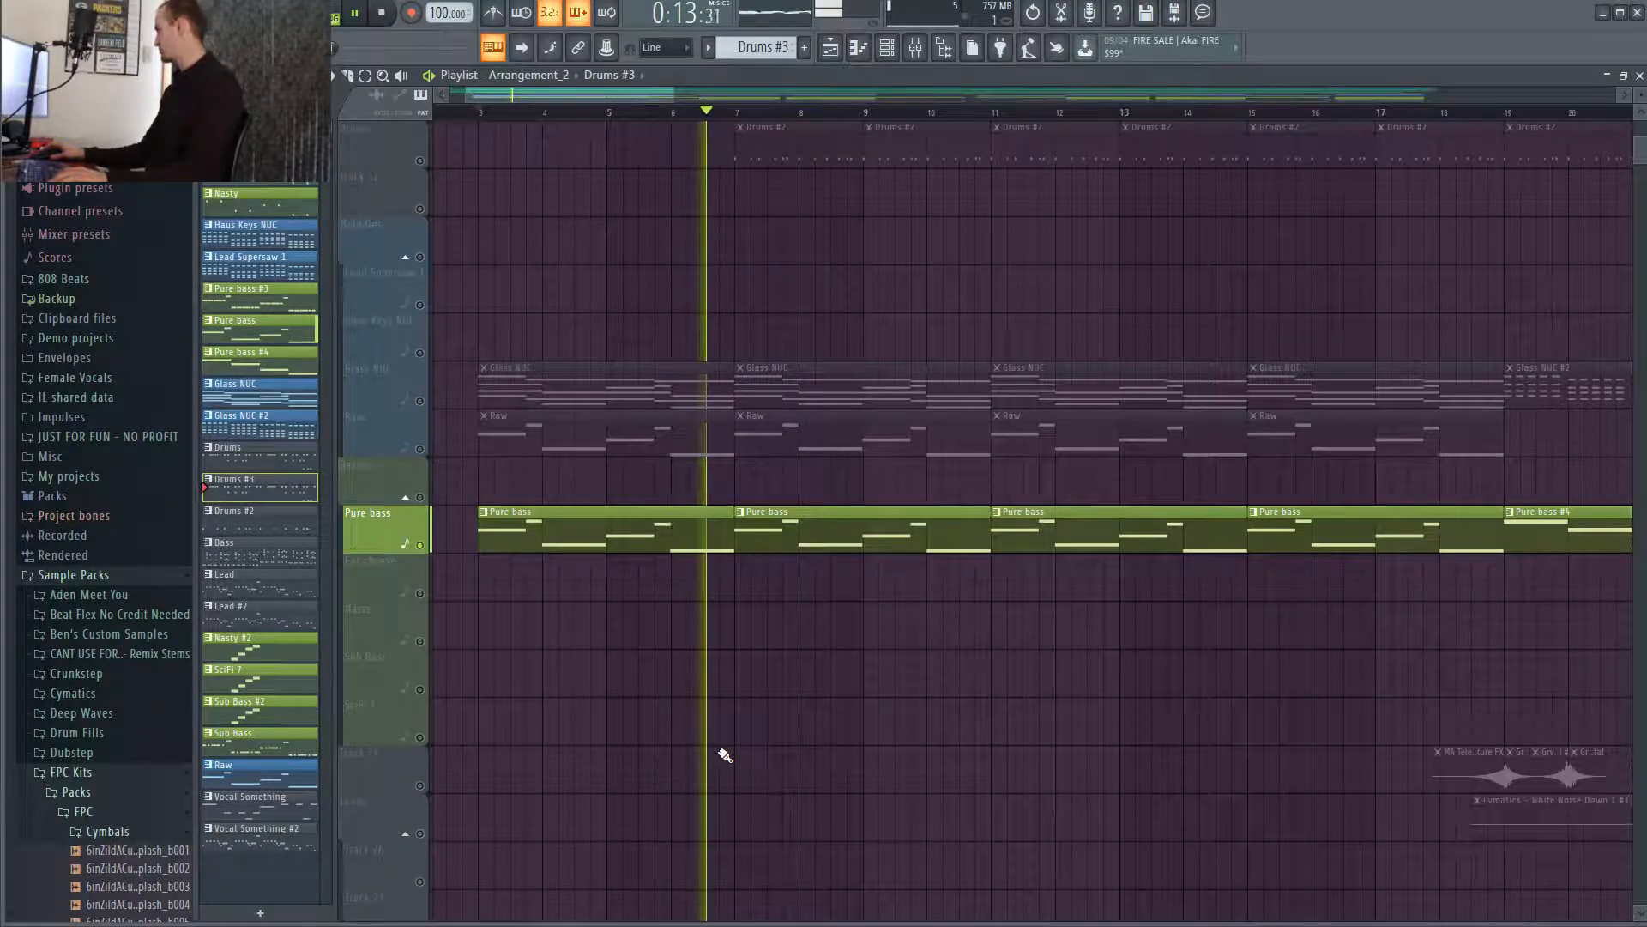
key("space")
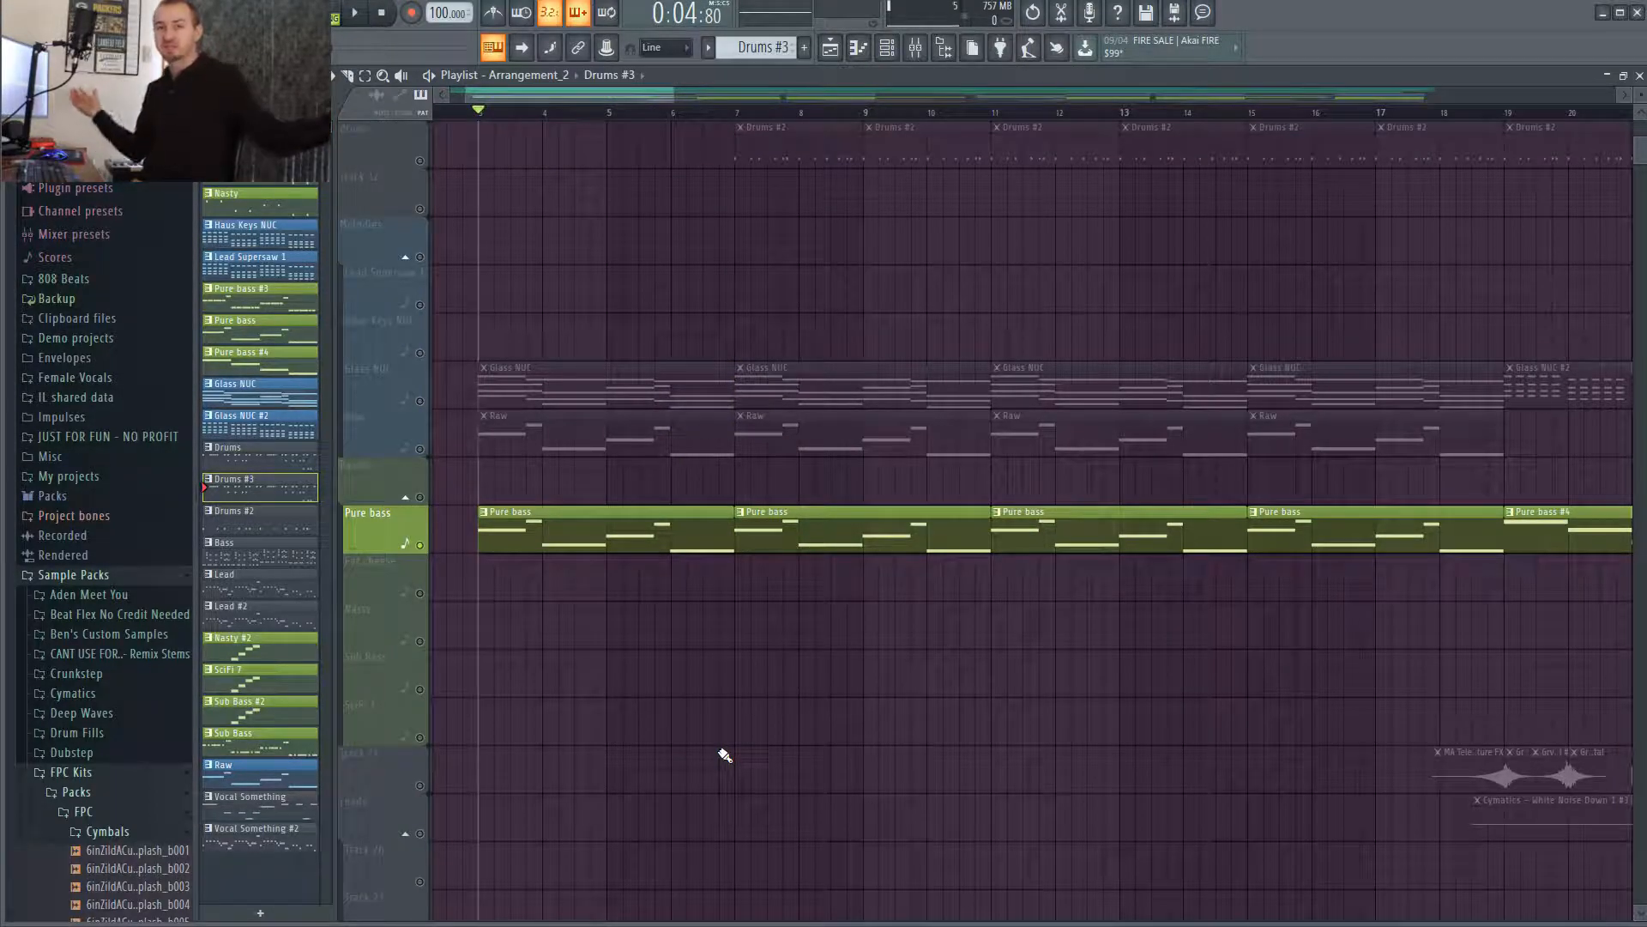
Play the soloed Pure bass #4 clip from bar 19, then stop playback.
left_click_drag(590, 91, 746, 88)
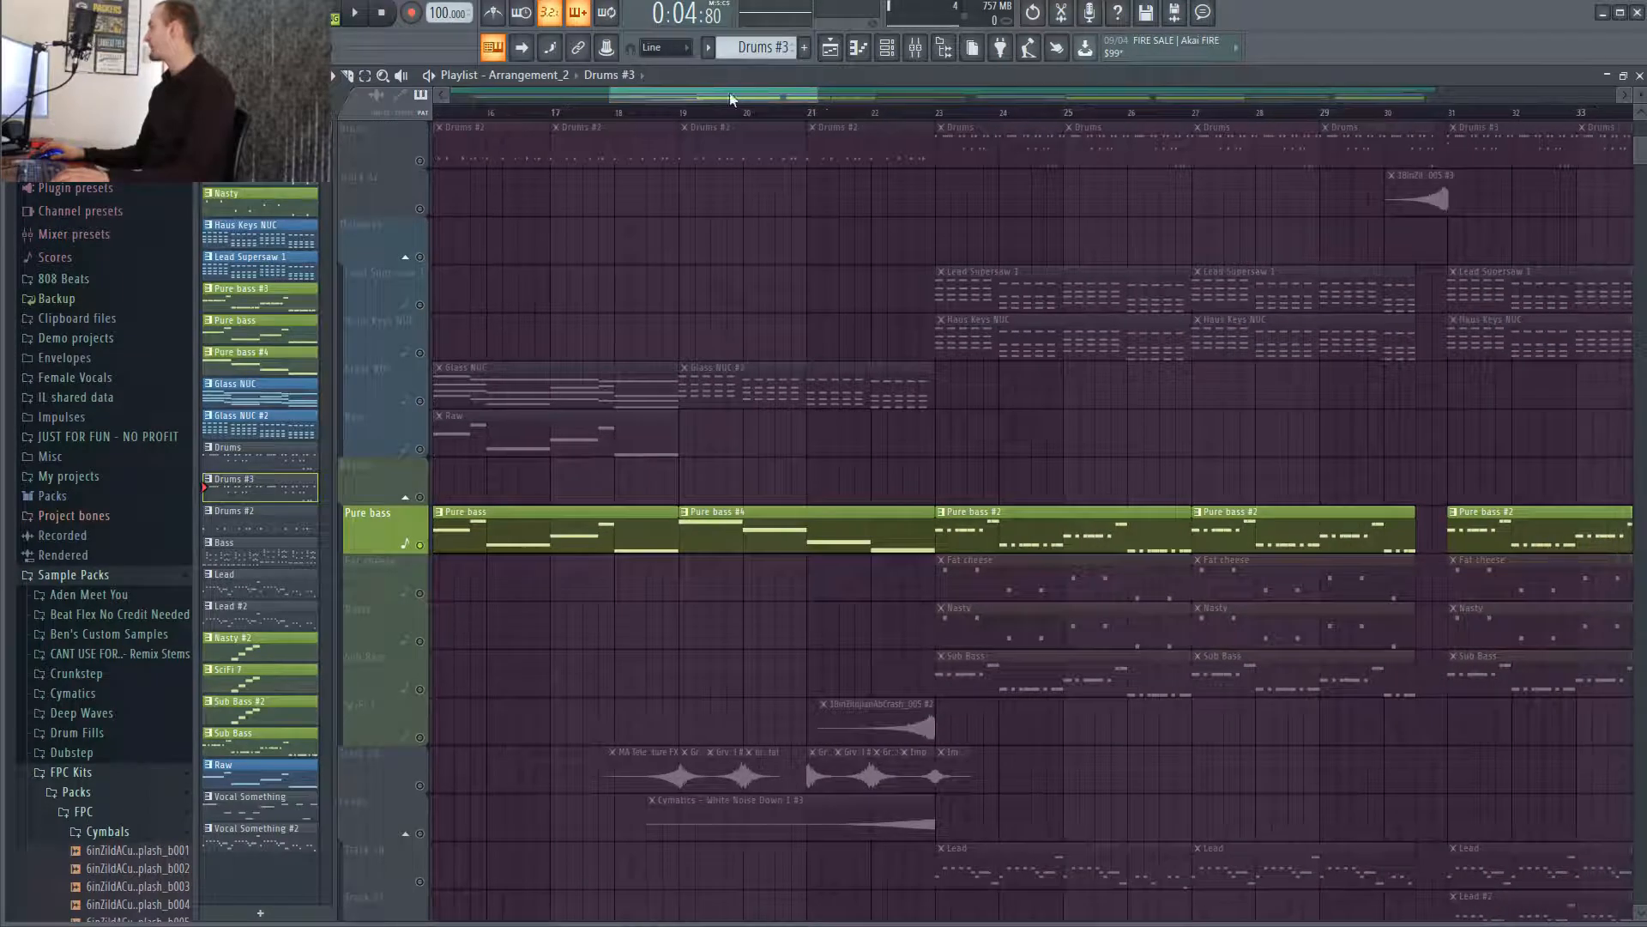
left_click(684, 110)
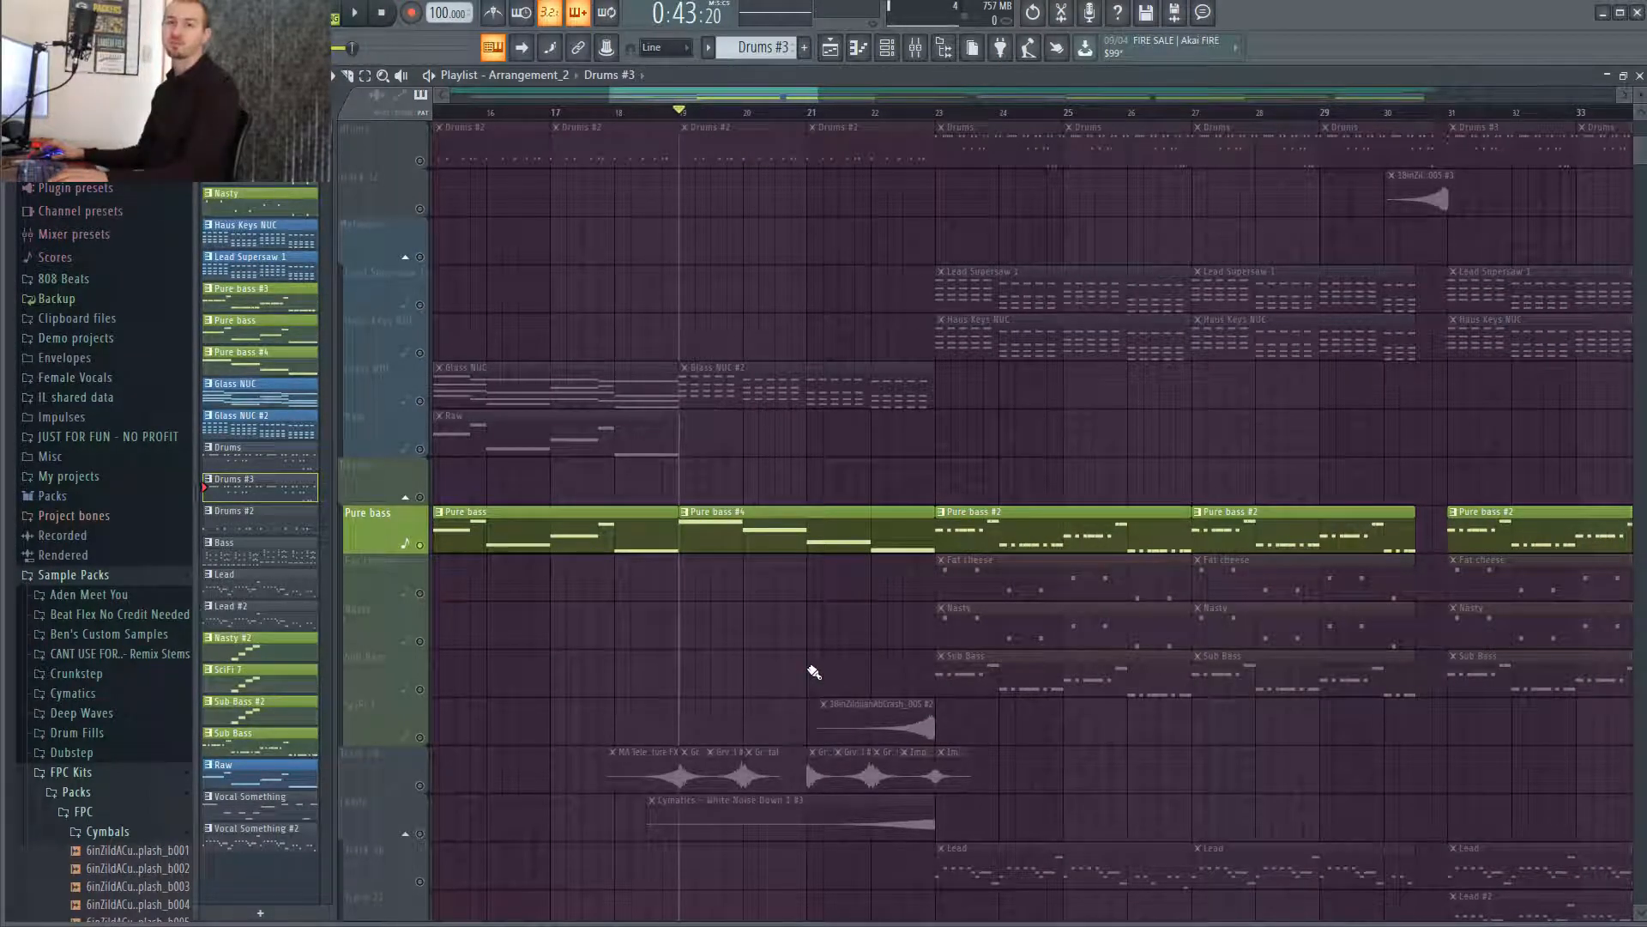
key("space")
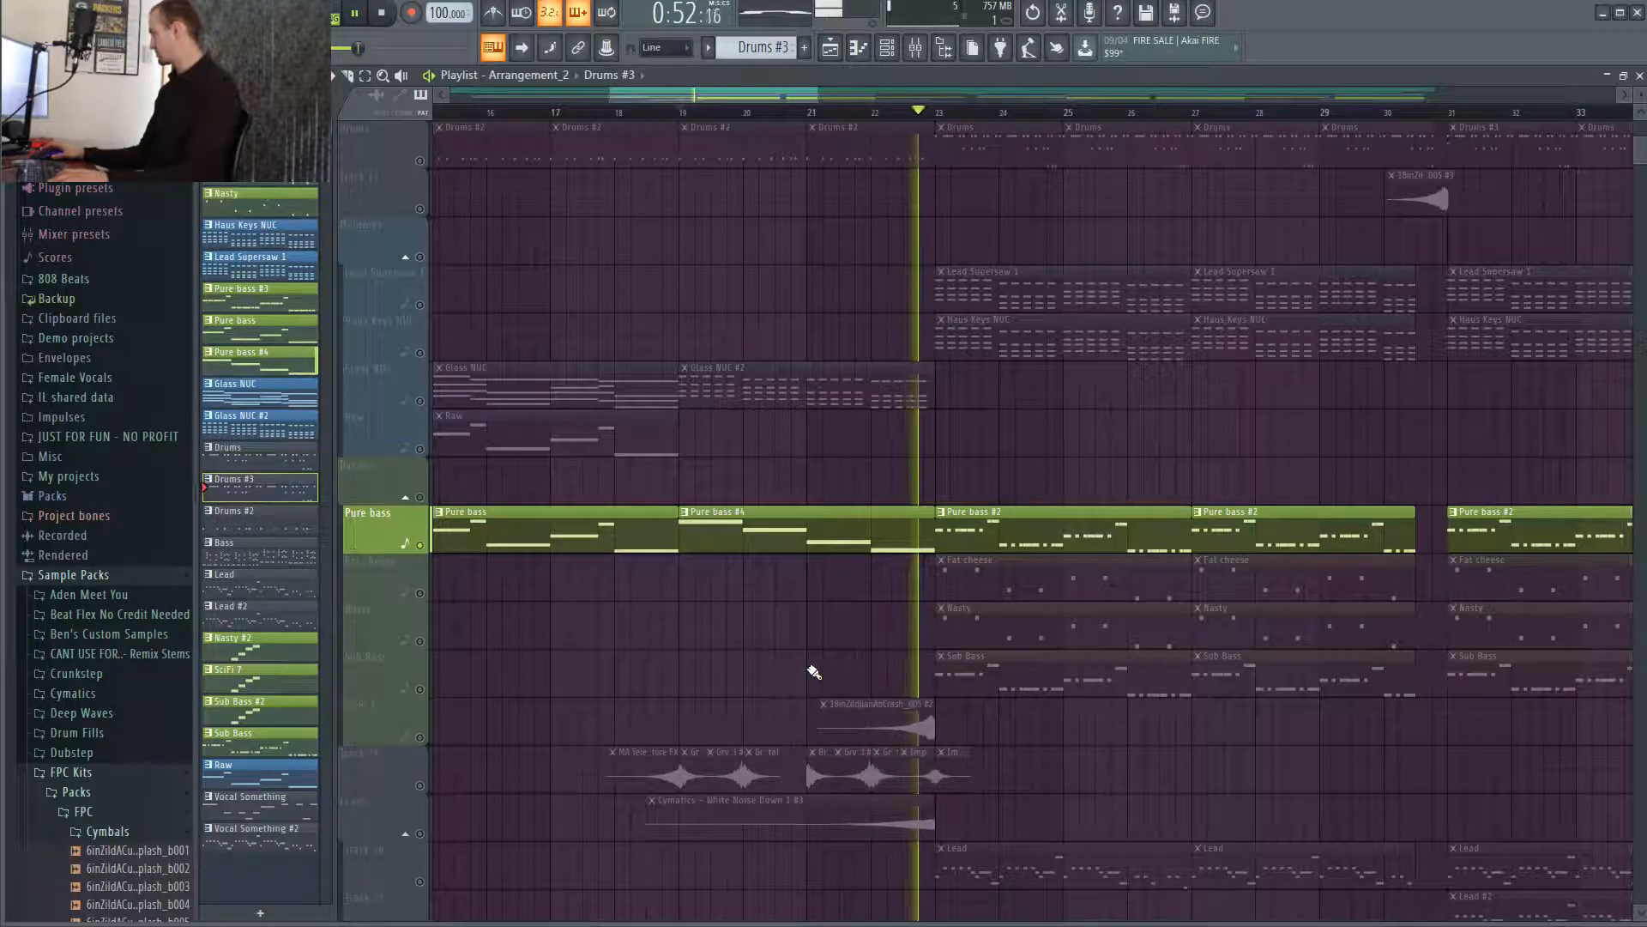
key("space")
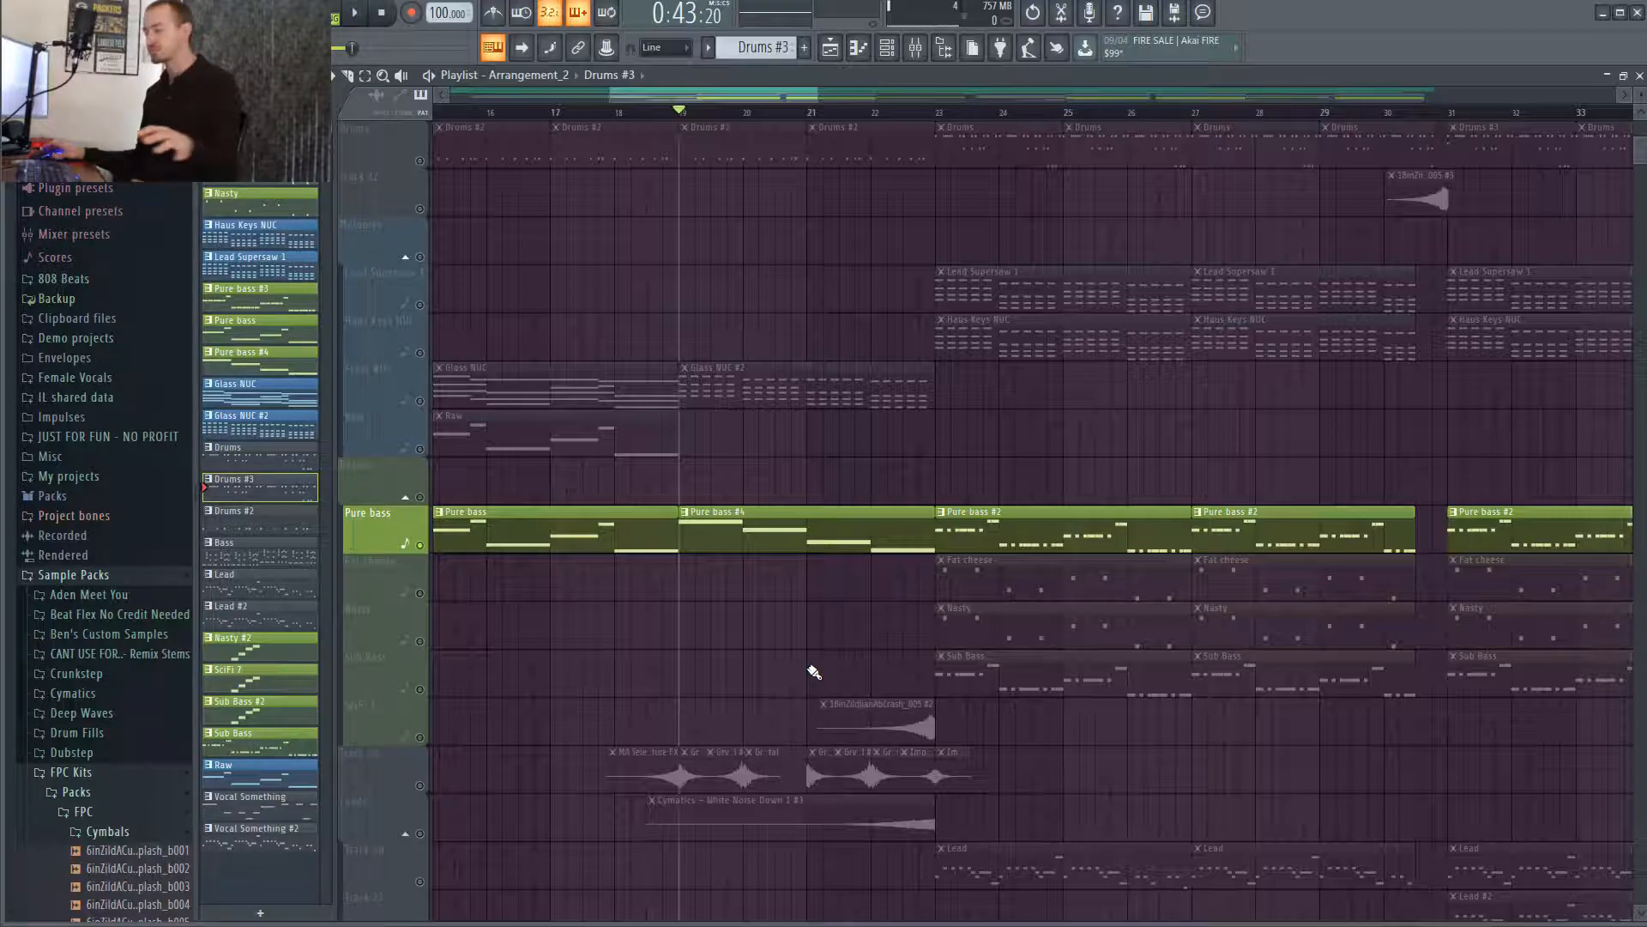
Play the soloed Pure bass #2 clips from bar 23.
scroll(838, 643, "down", 5)
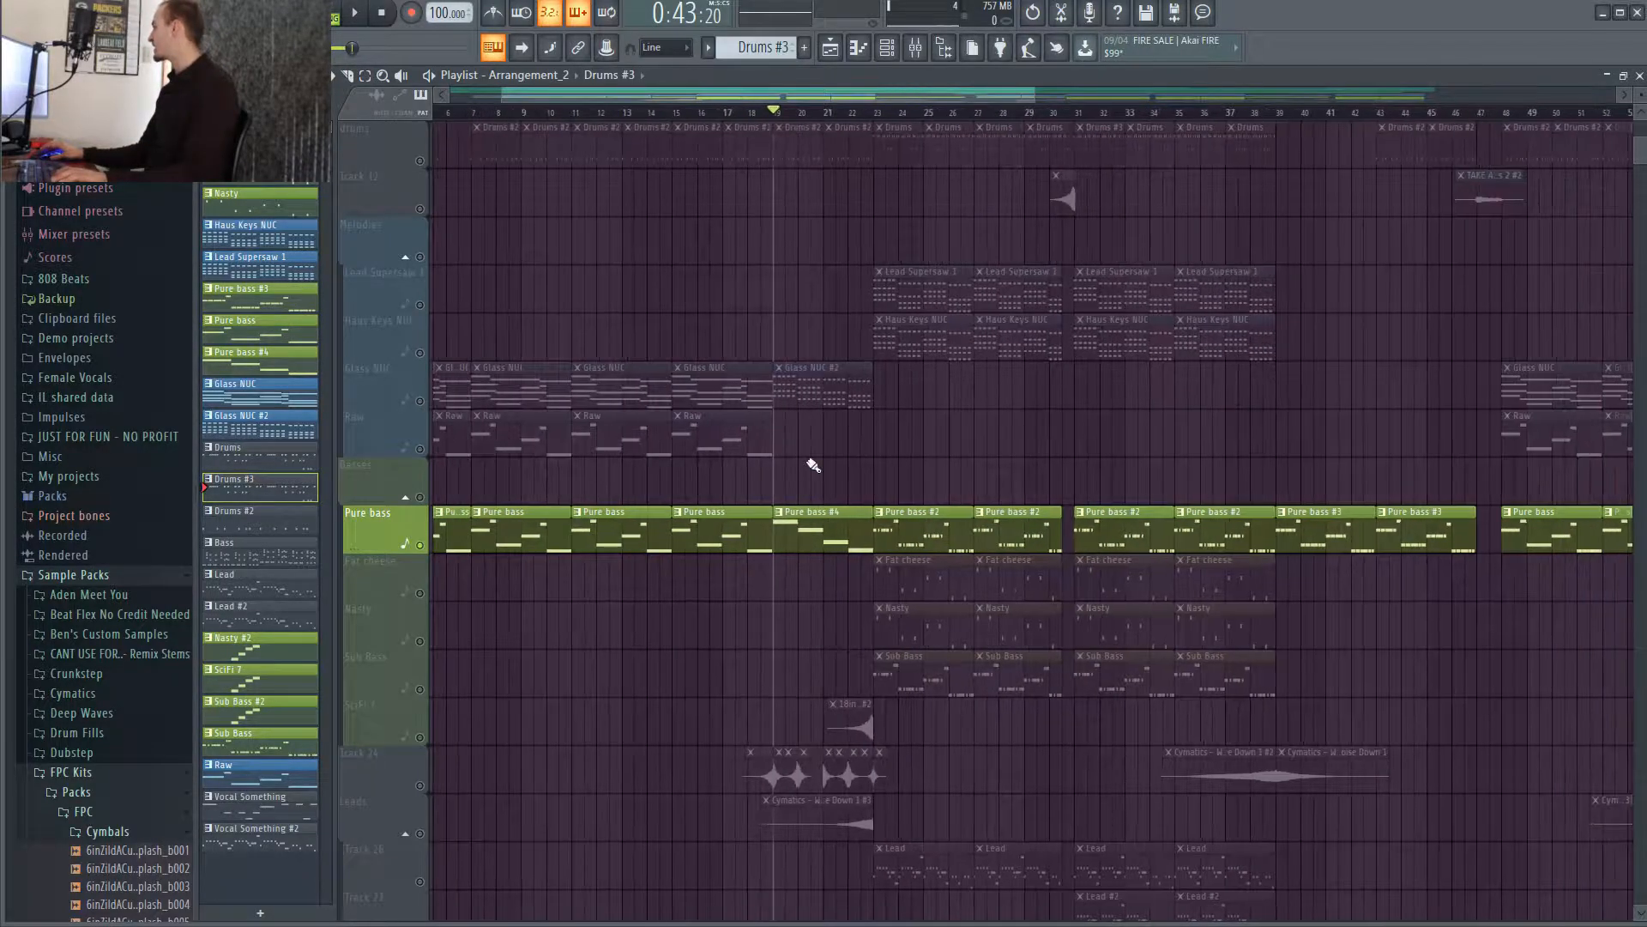
left_click(879, 114)
scroll(916, 655, "down", 2)
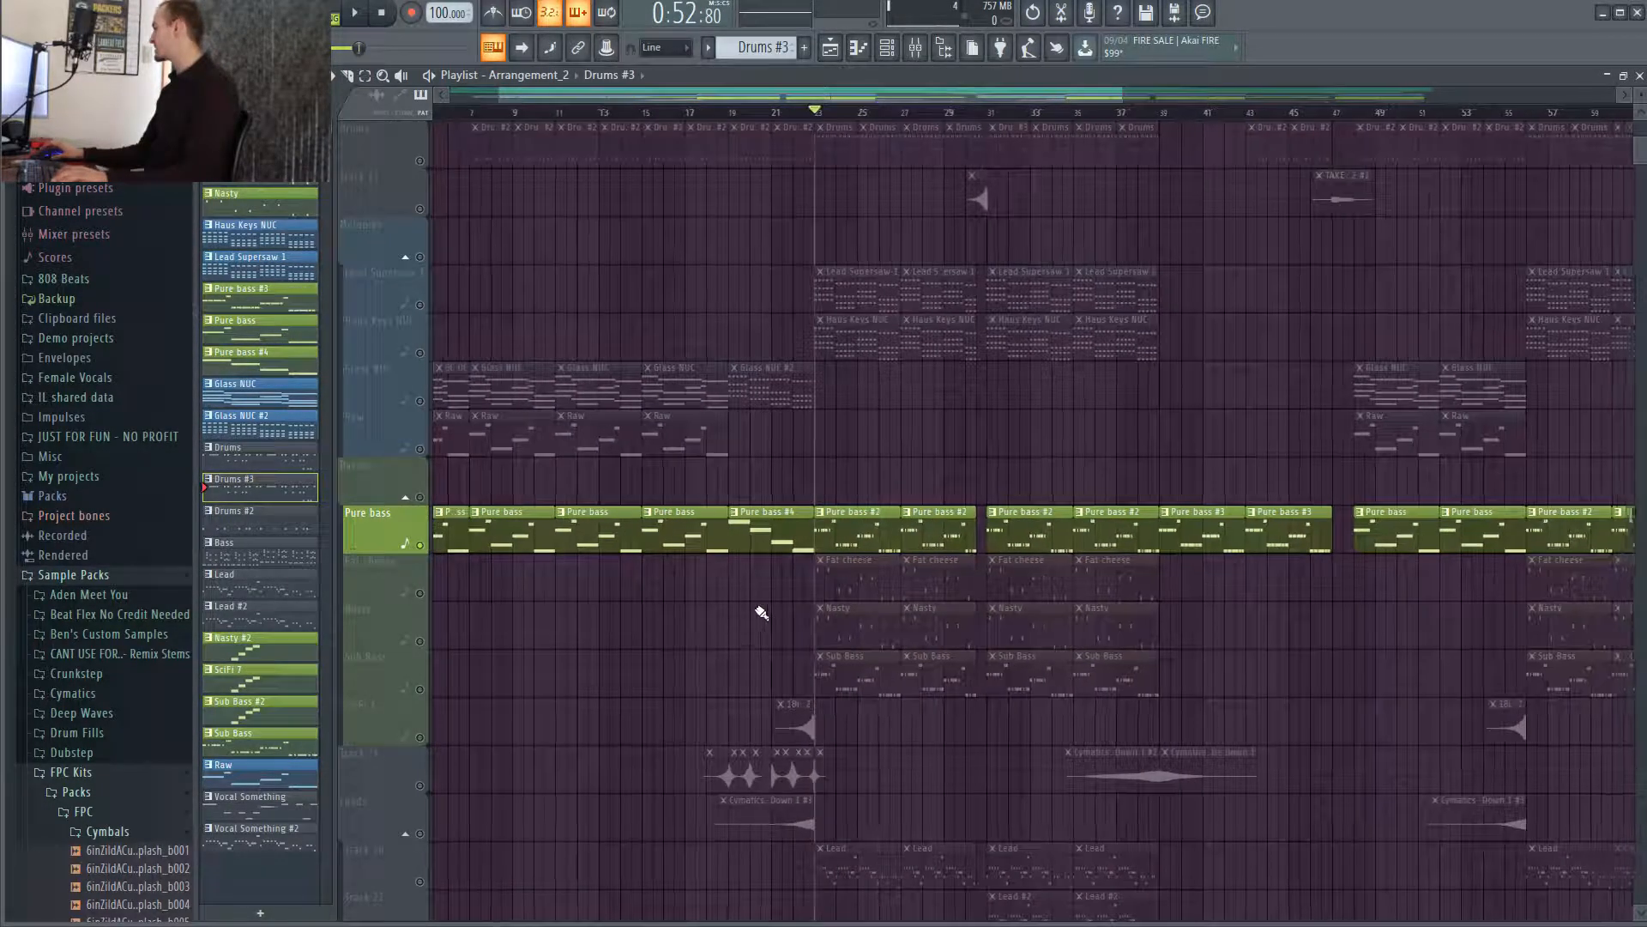
scroll(684, 522, "up", 4)
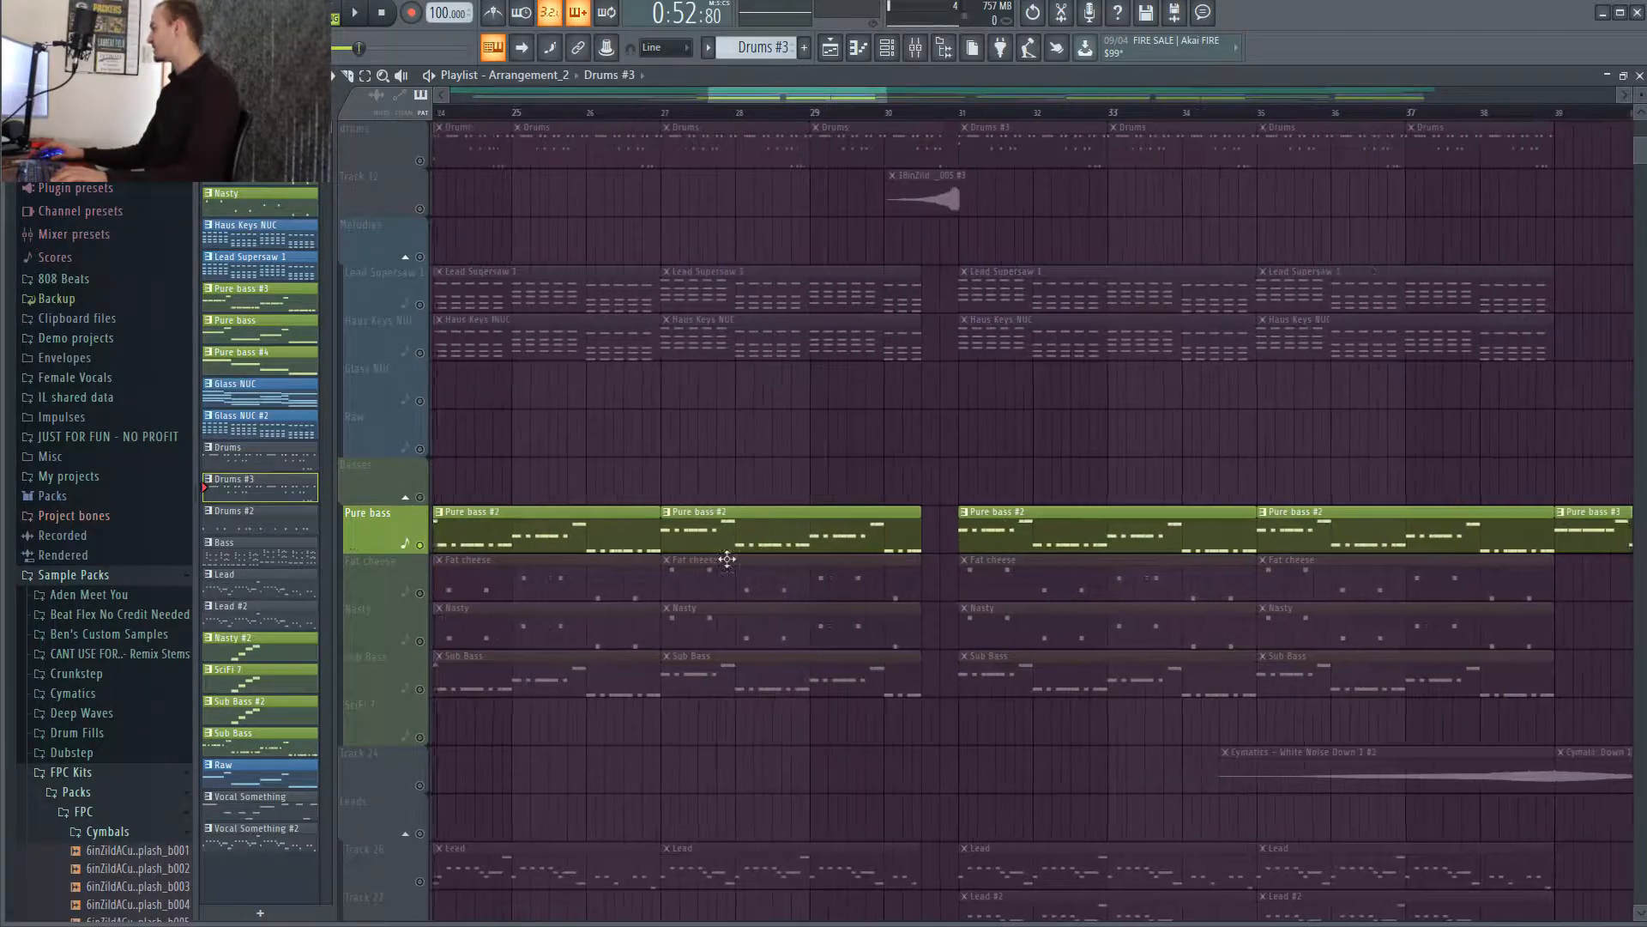
left_click_drag(767, 96, 743, 94)
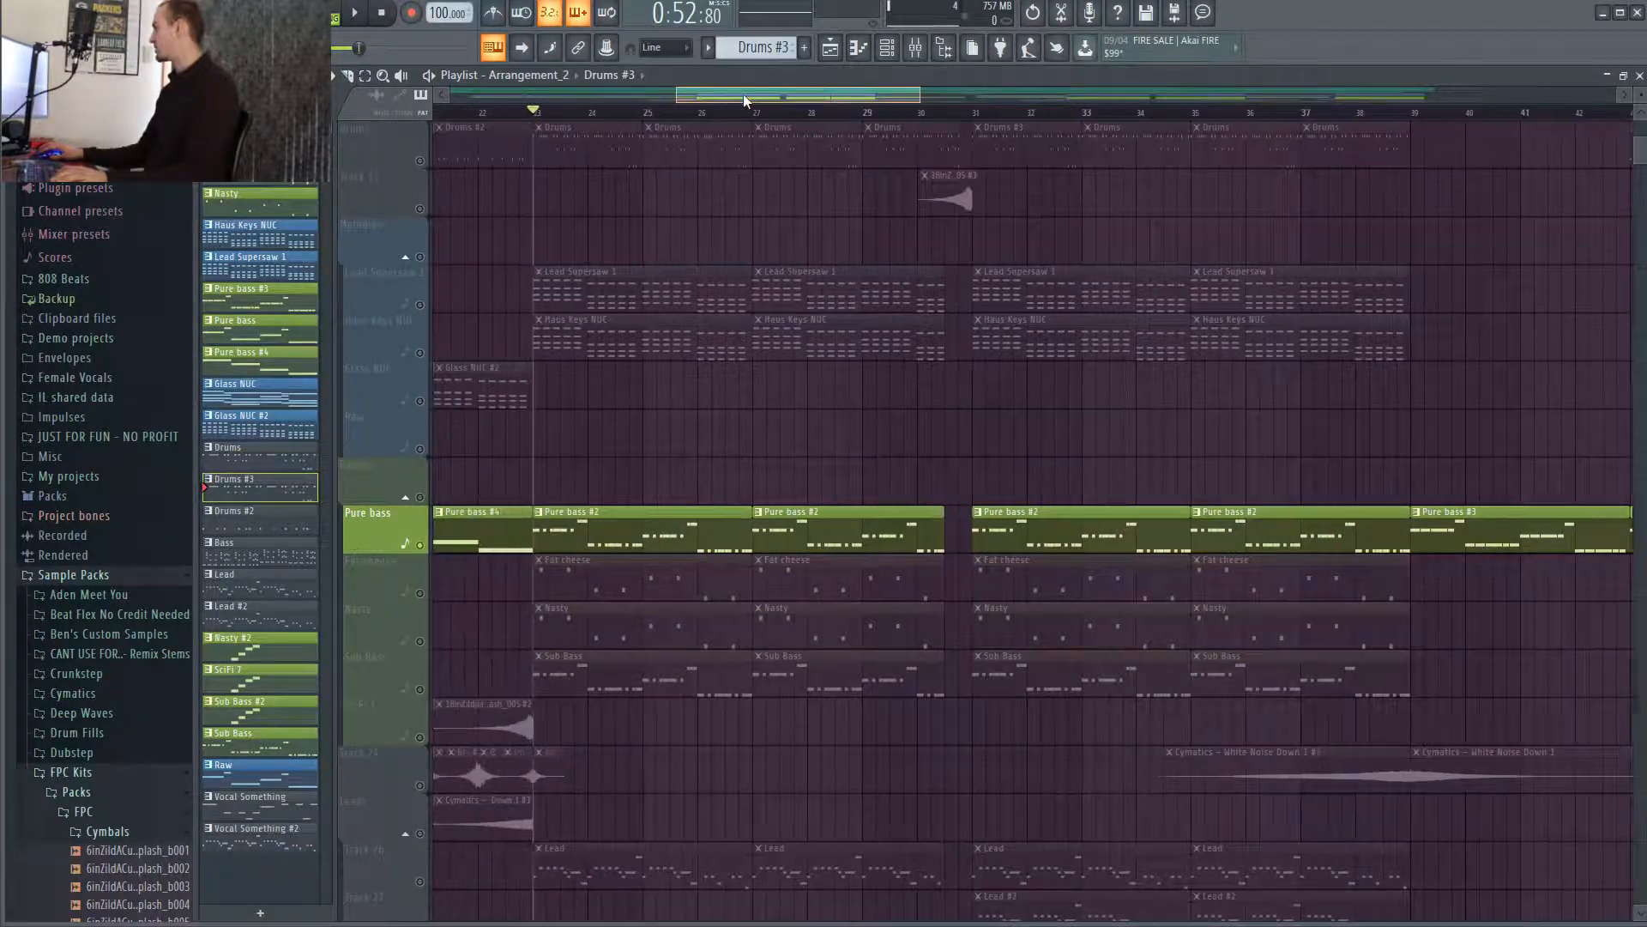
key("space")
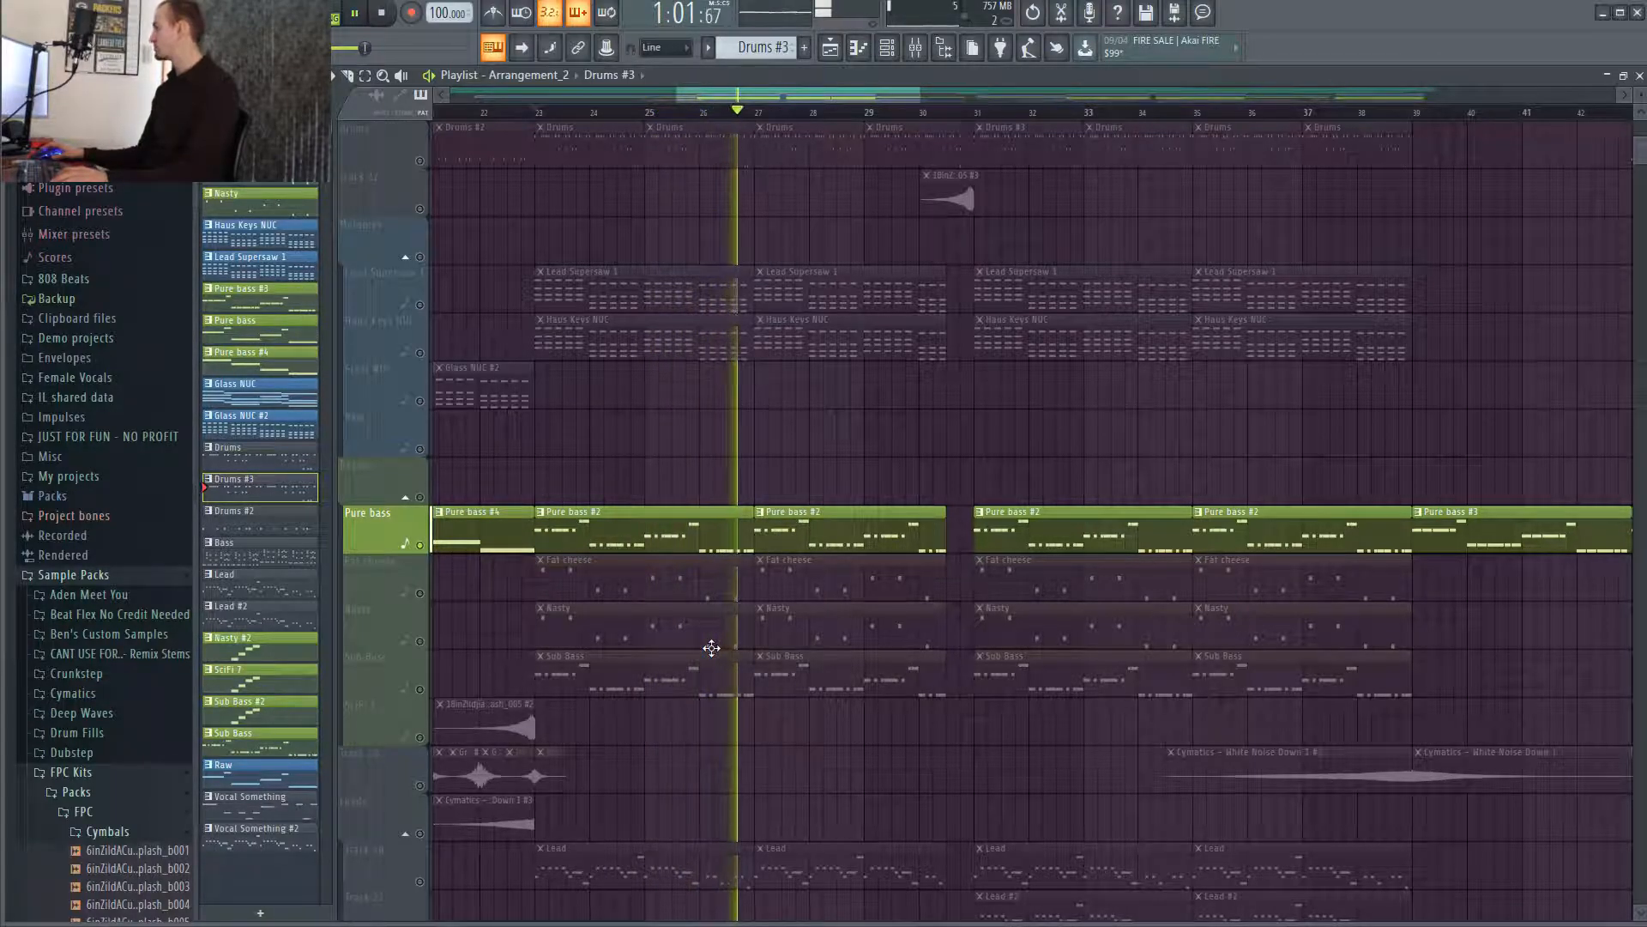
key("space")
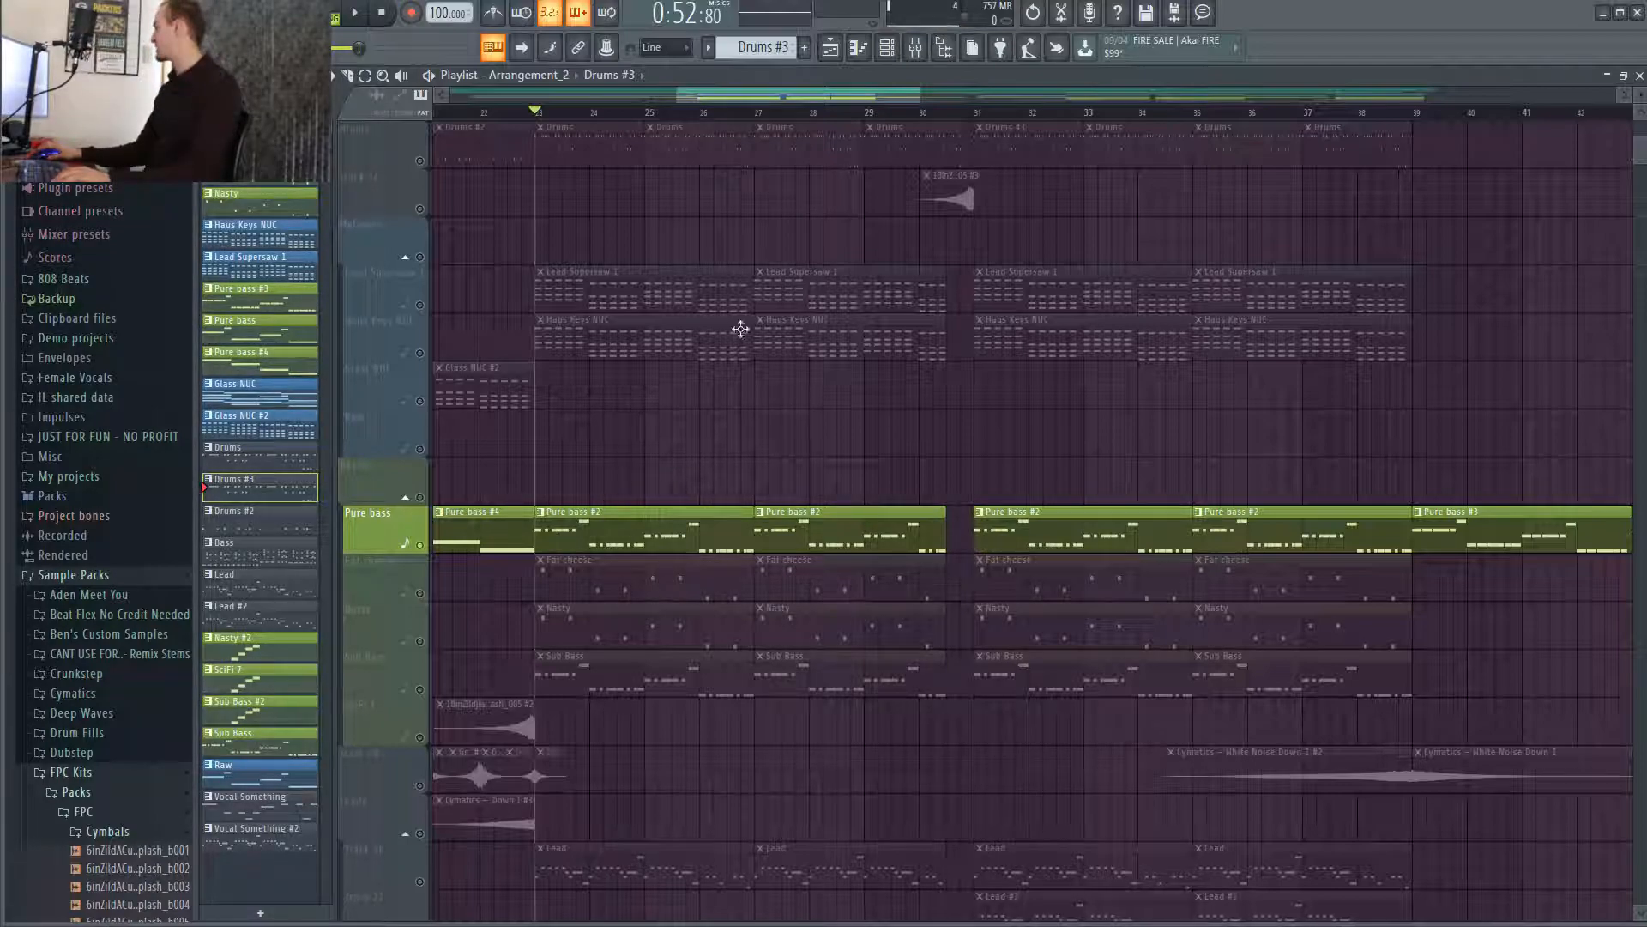
Play the soloed Pure bass #3 clips from bar 39.
scroll(854, 464, "down", 3)
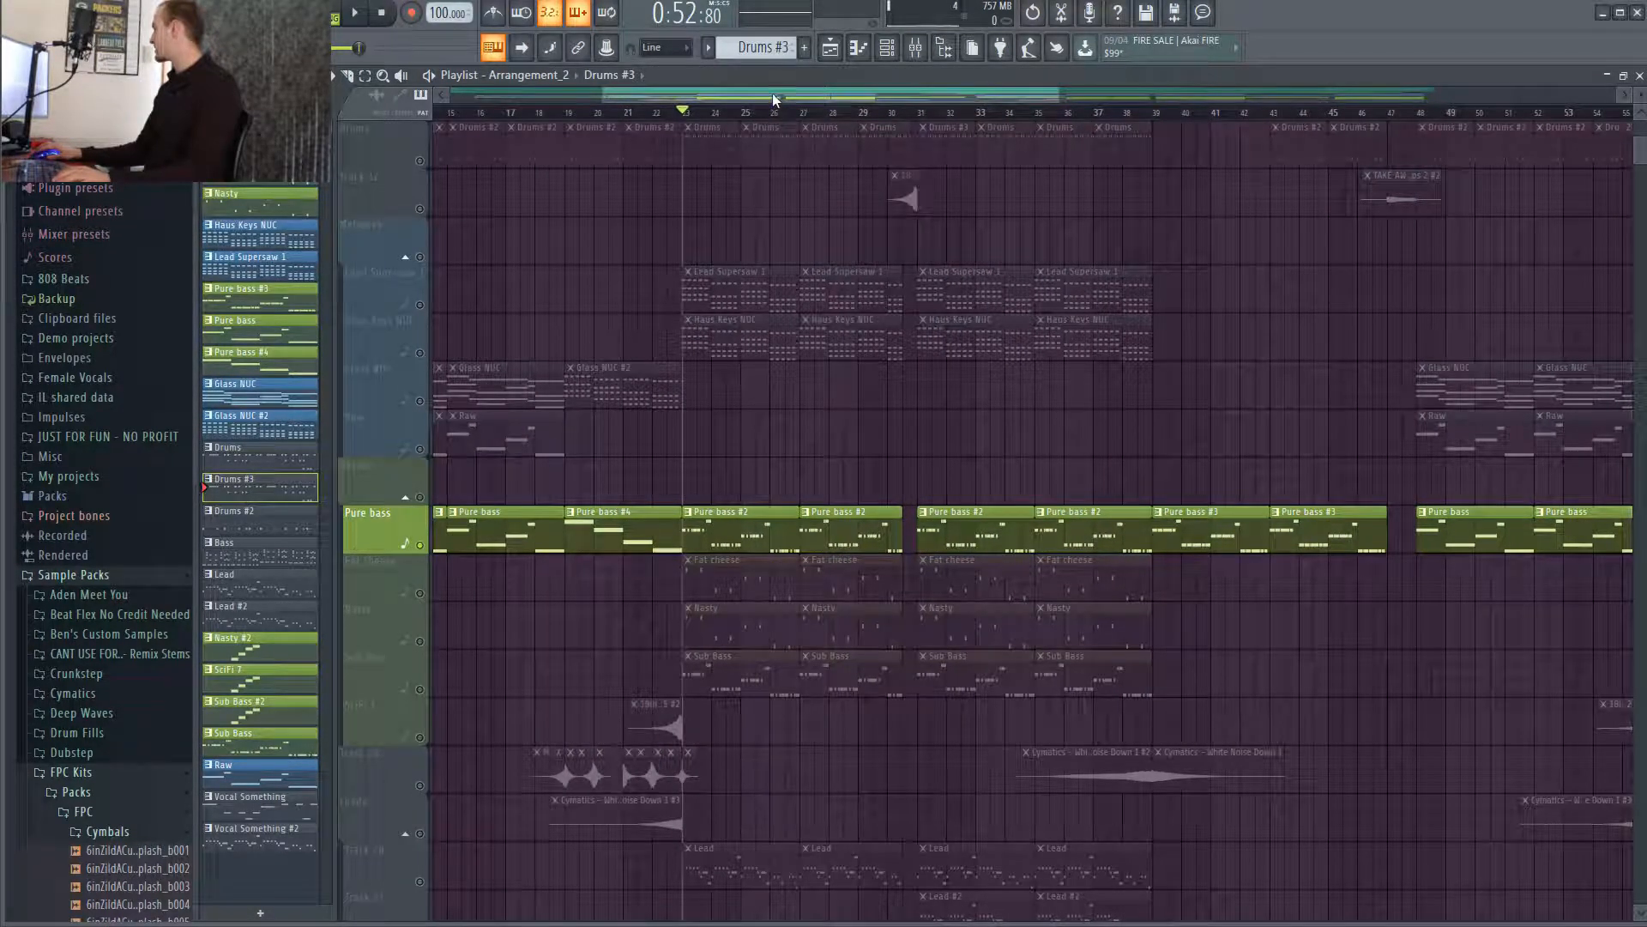
left_click_drag(772, 93, 885, 97)
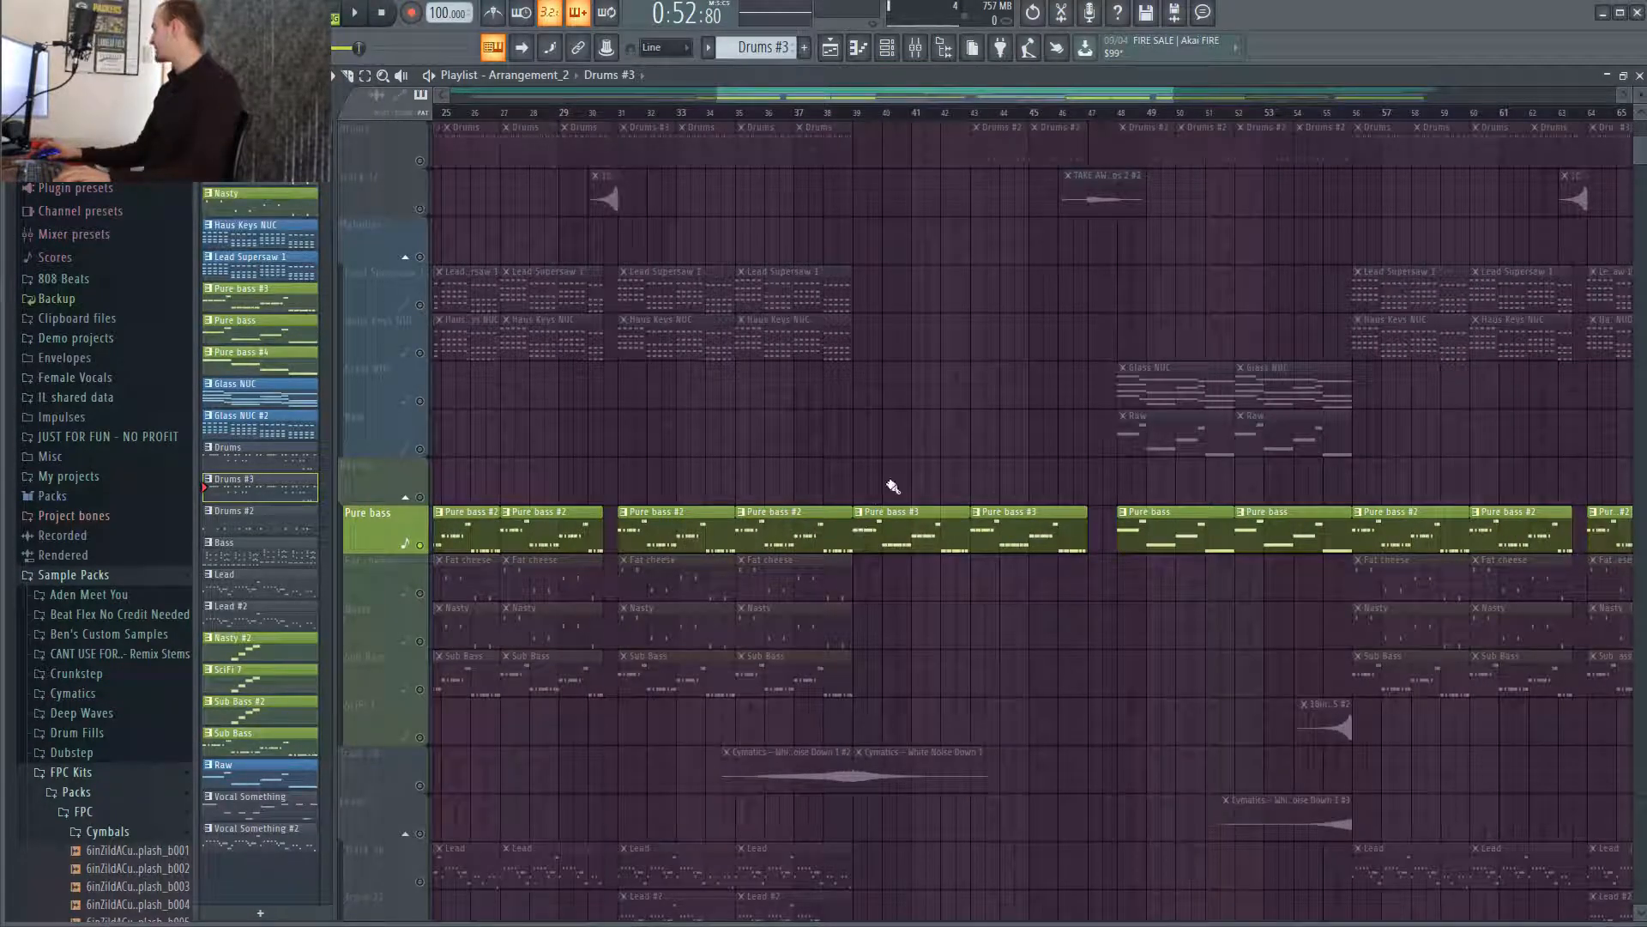
left_click(854, 112)
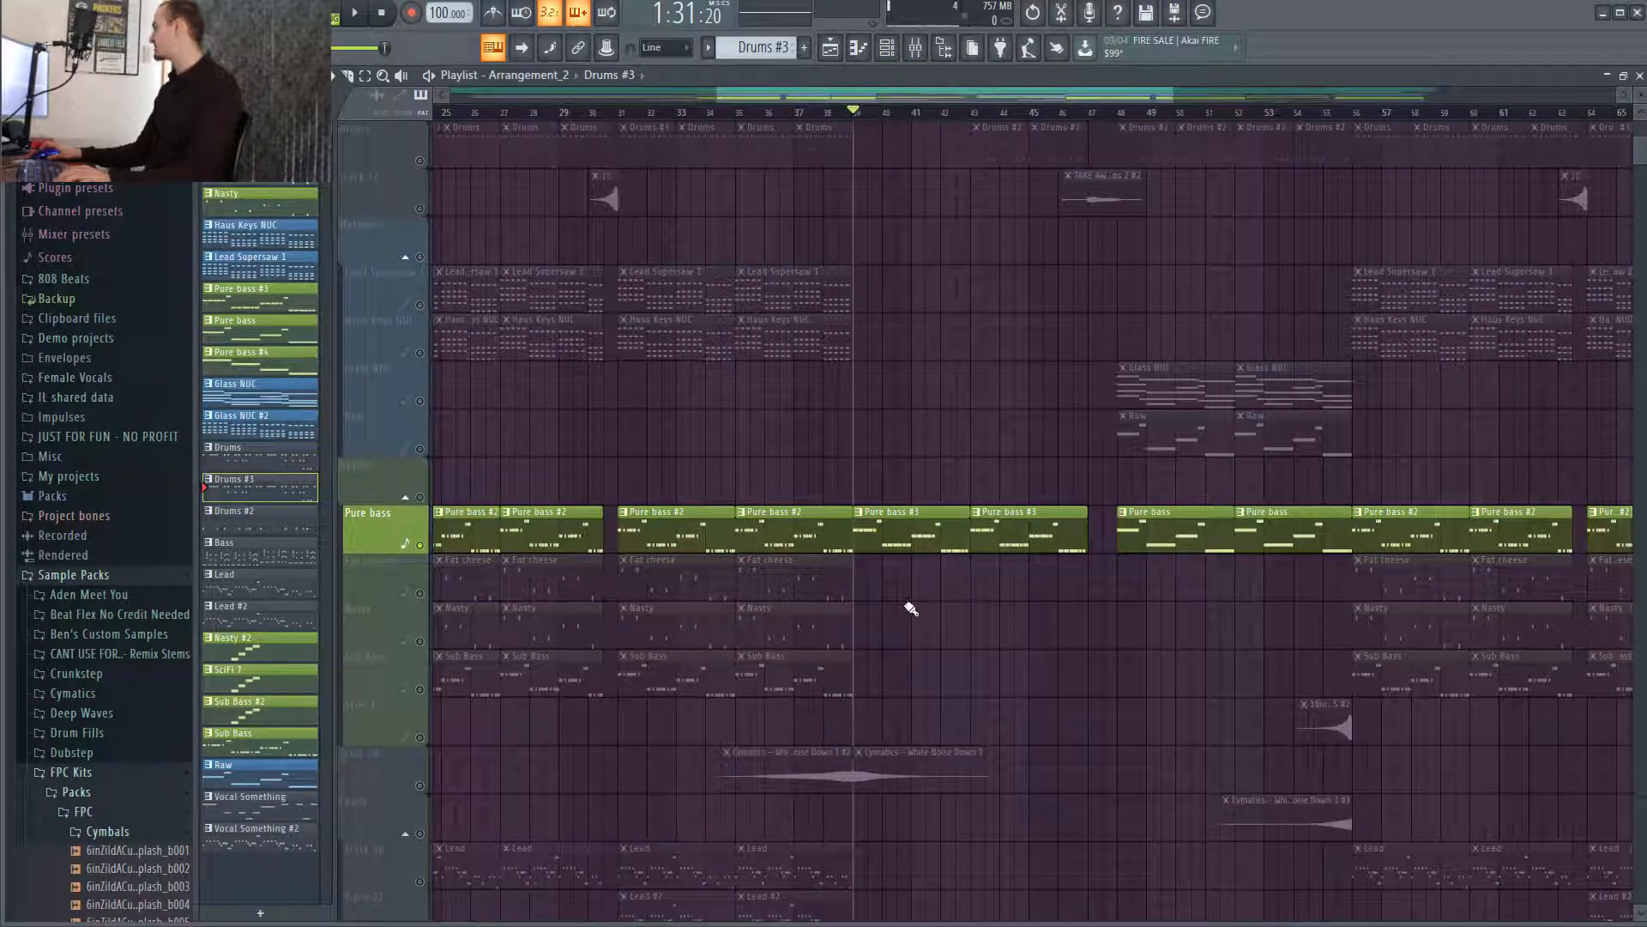
scroll(912, 609, "up", 1)
scroll(910, 618, "down", 2)
scroll(902, 600, "up", 3)
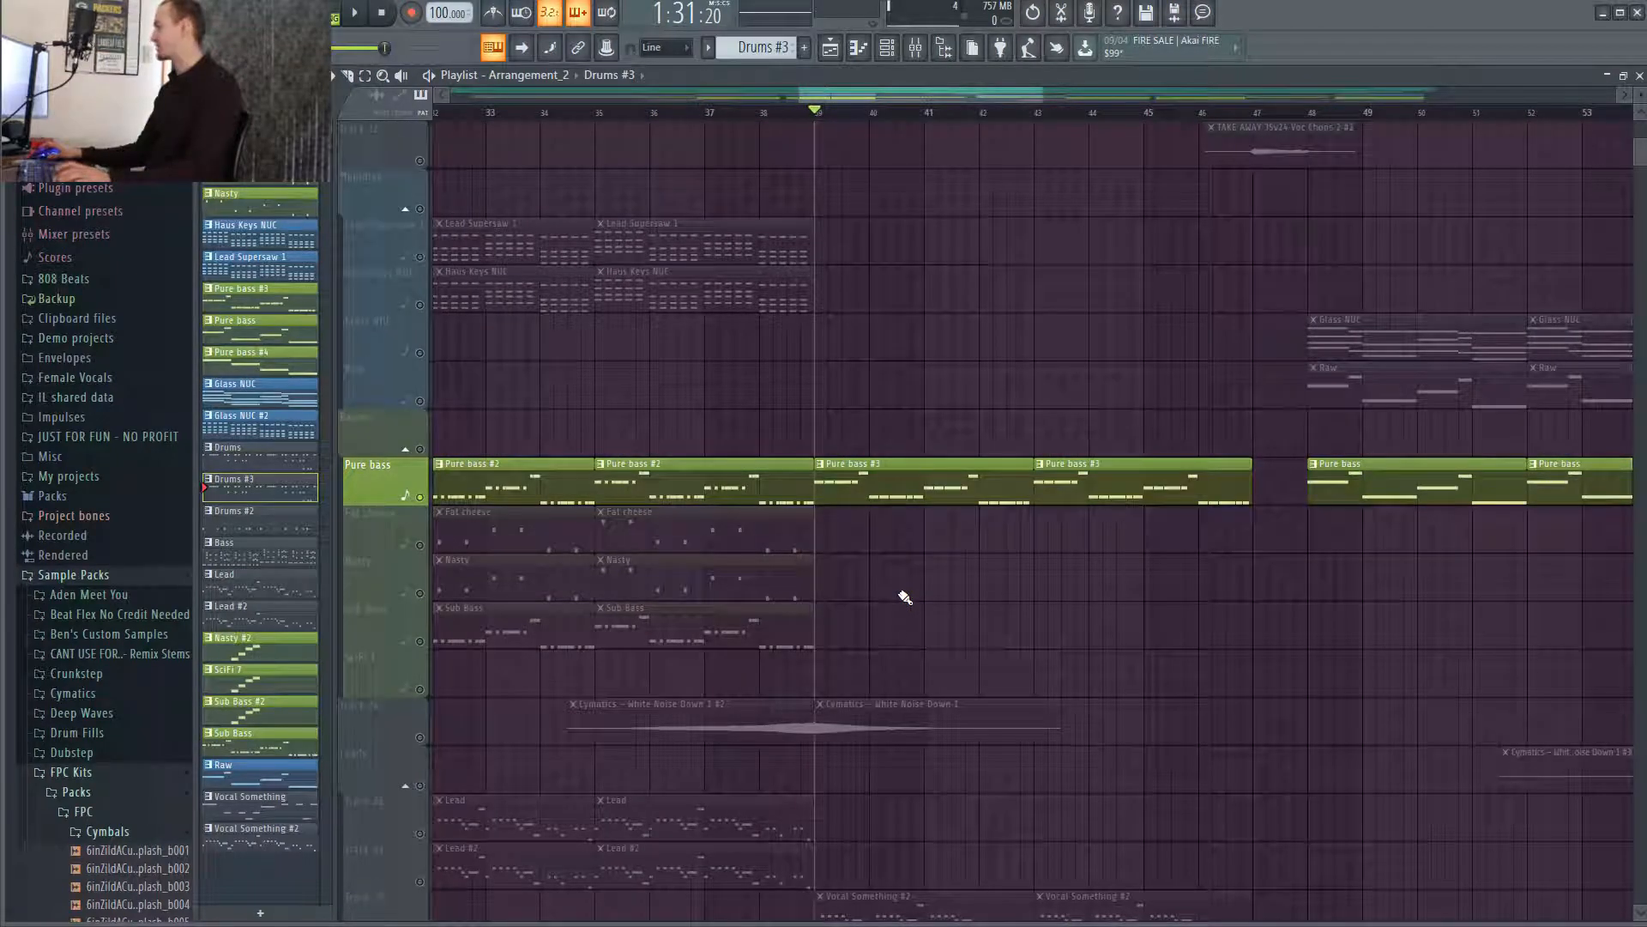
key("space")
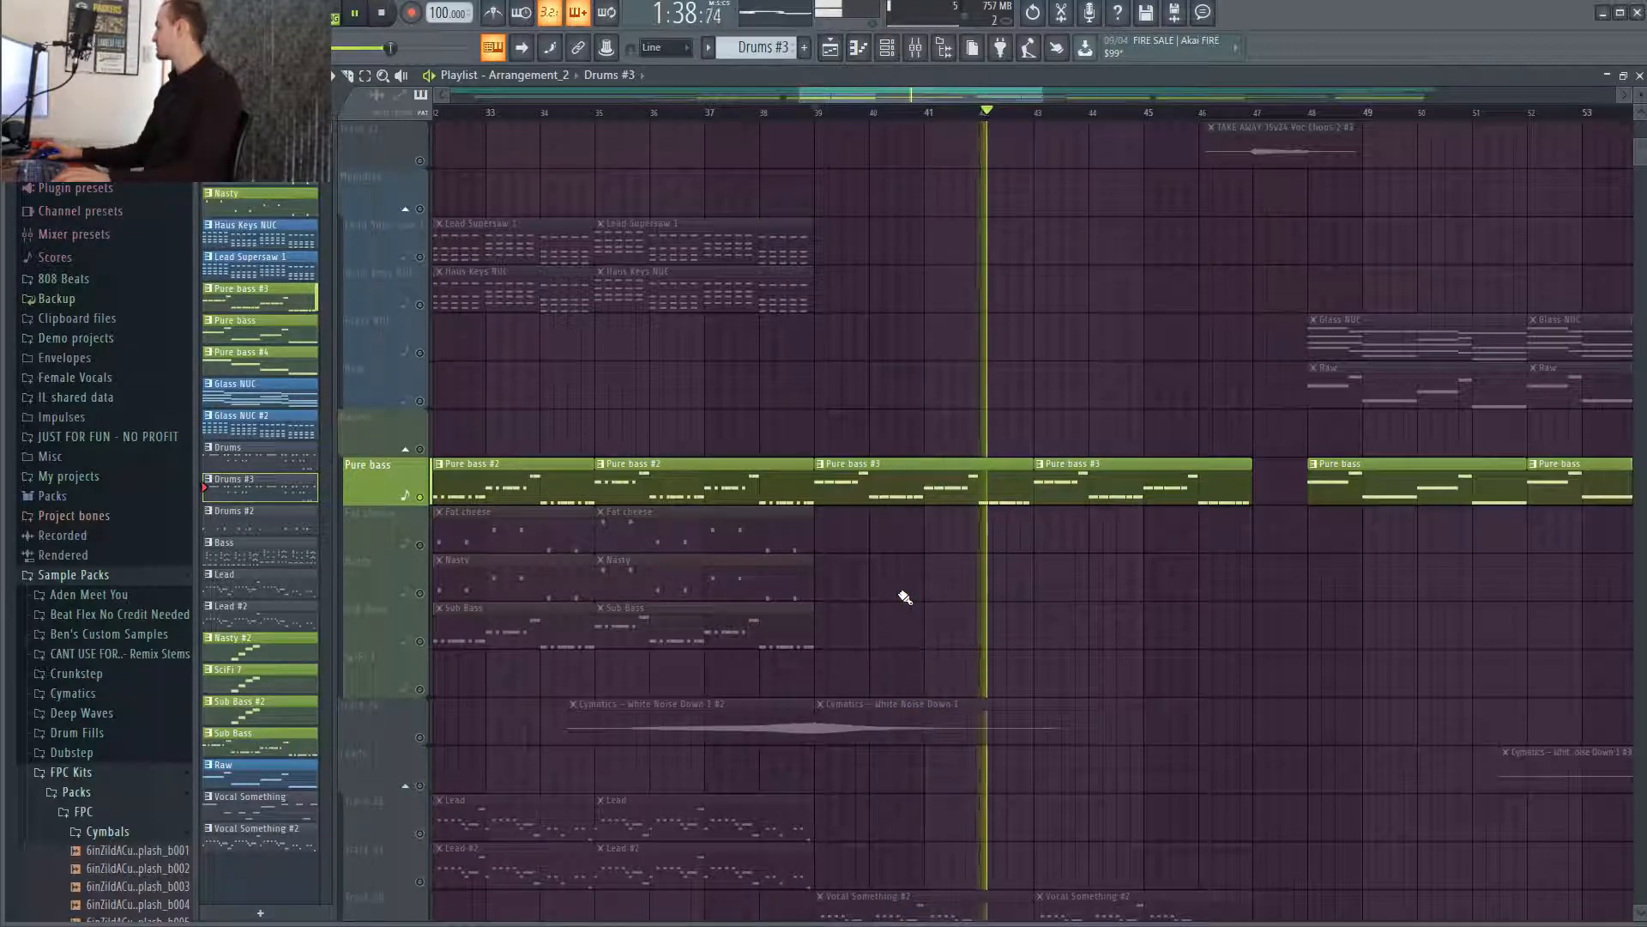
key("space")
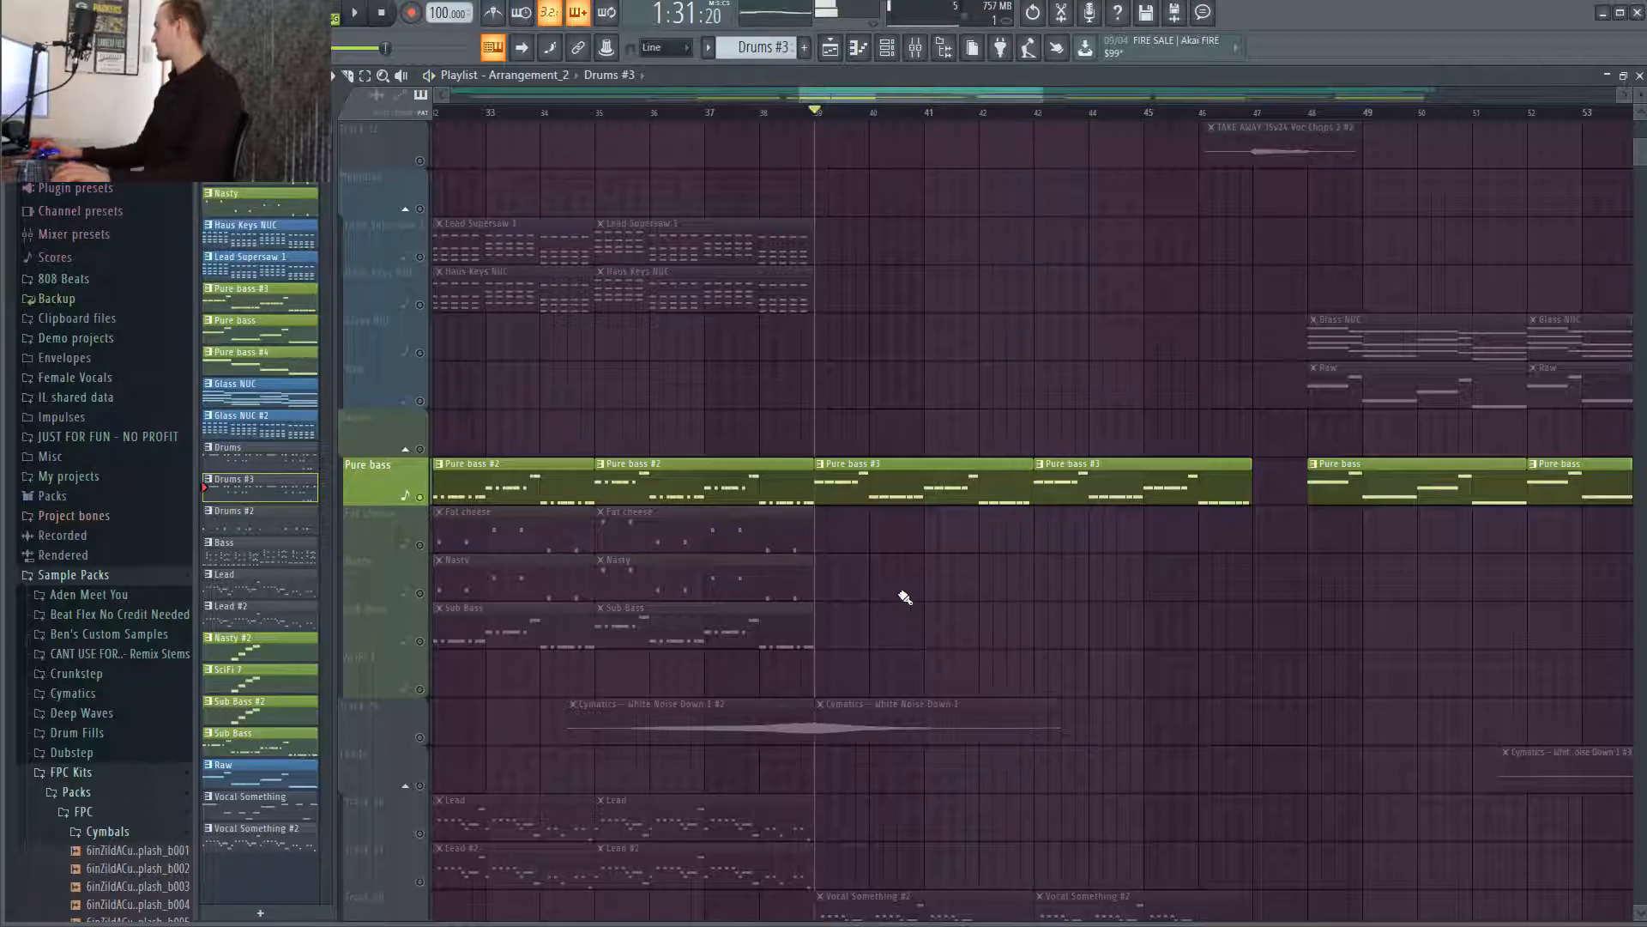
Open the mixer, select the Pure bass insert and play its signal from bar 39 to examine its routing and effects.
scroll(890, 577, "down", 4)
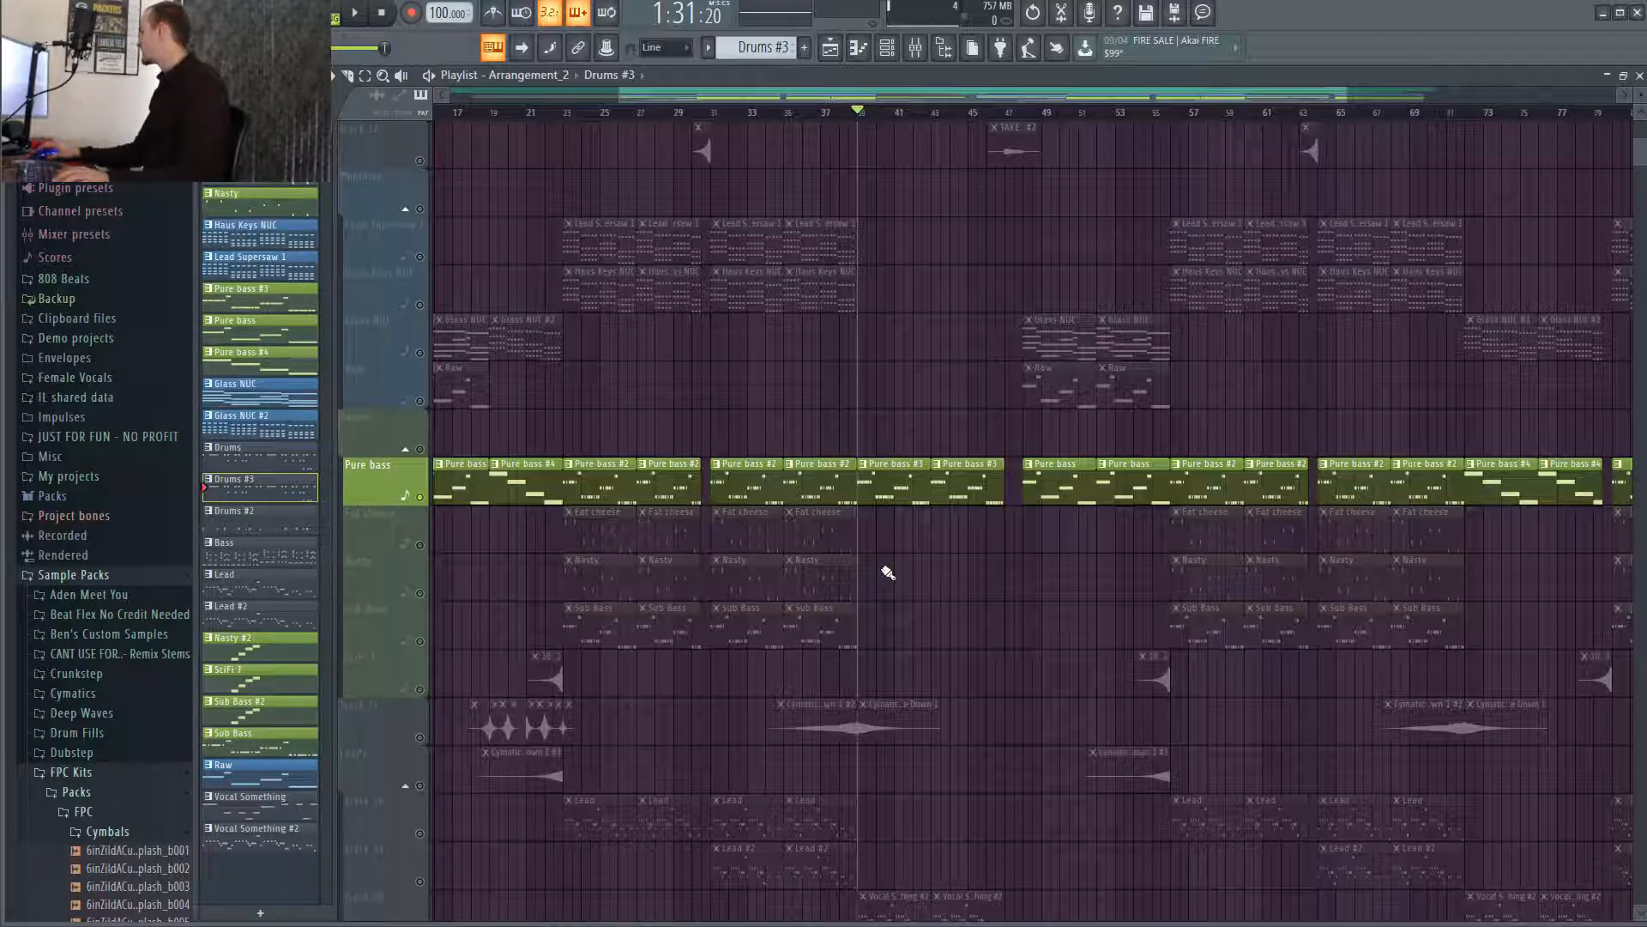
scroll(890, 605, "down", 3)
scroll(963, 644, "up", 3)
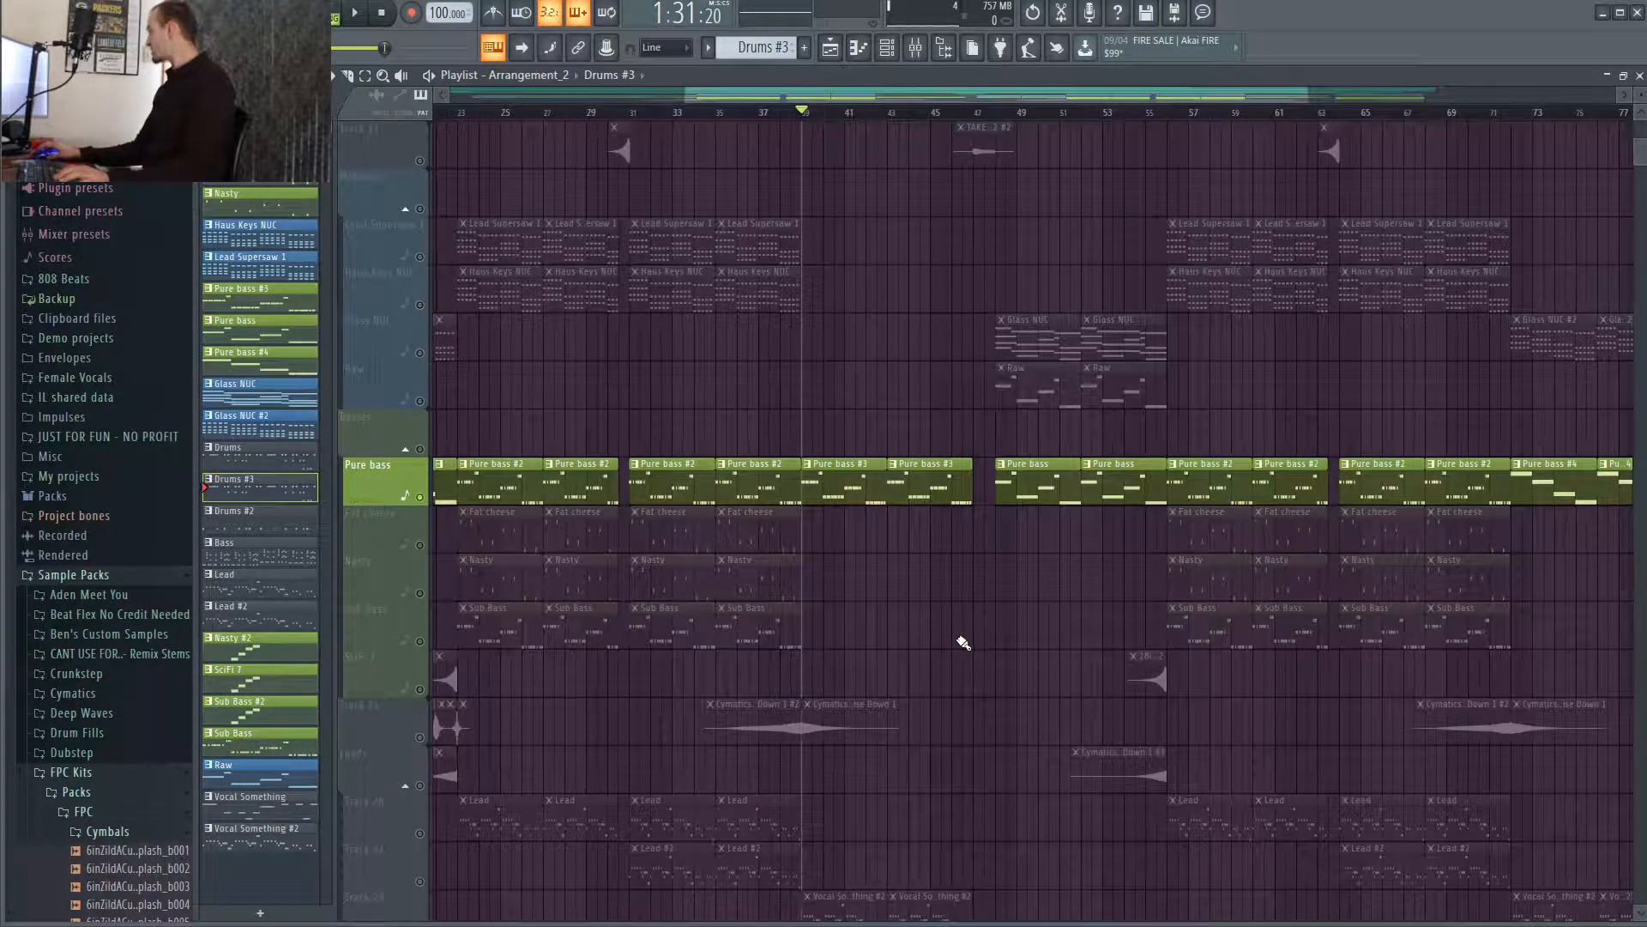
left_click_drag(842, 94, 990, 95)
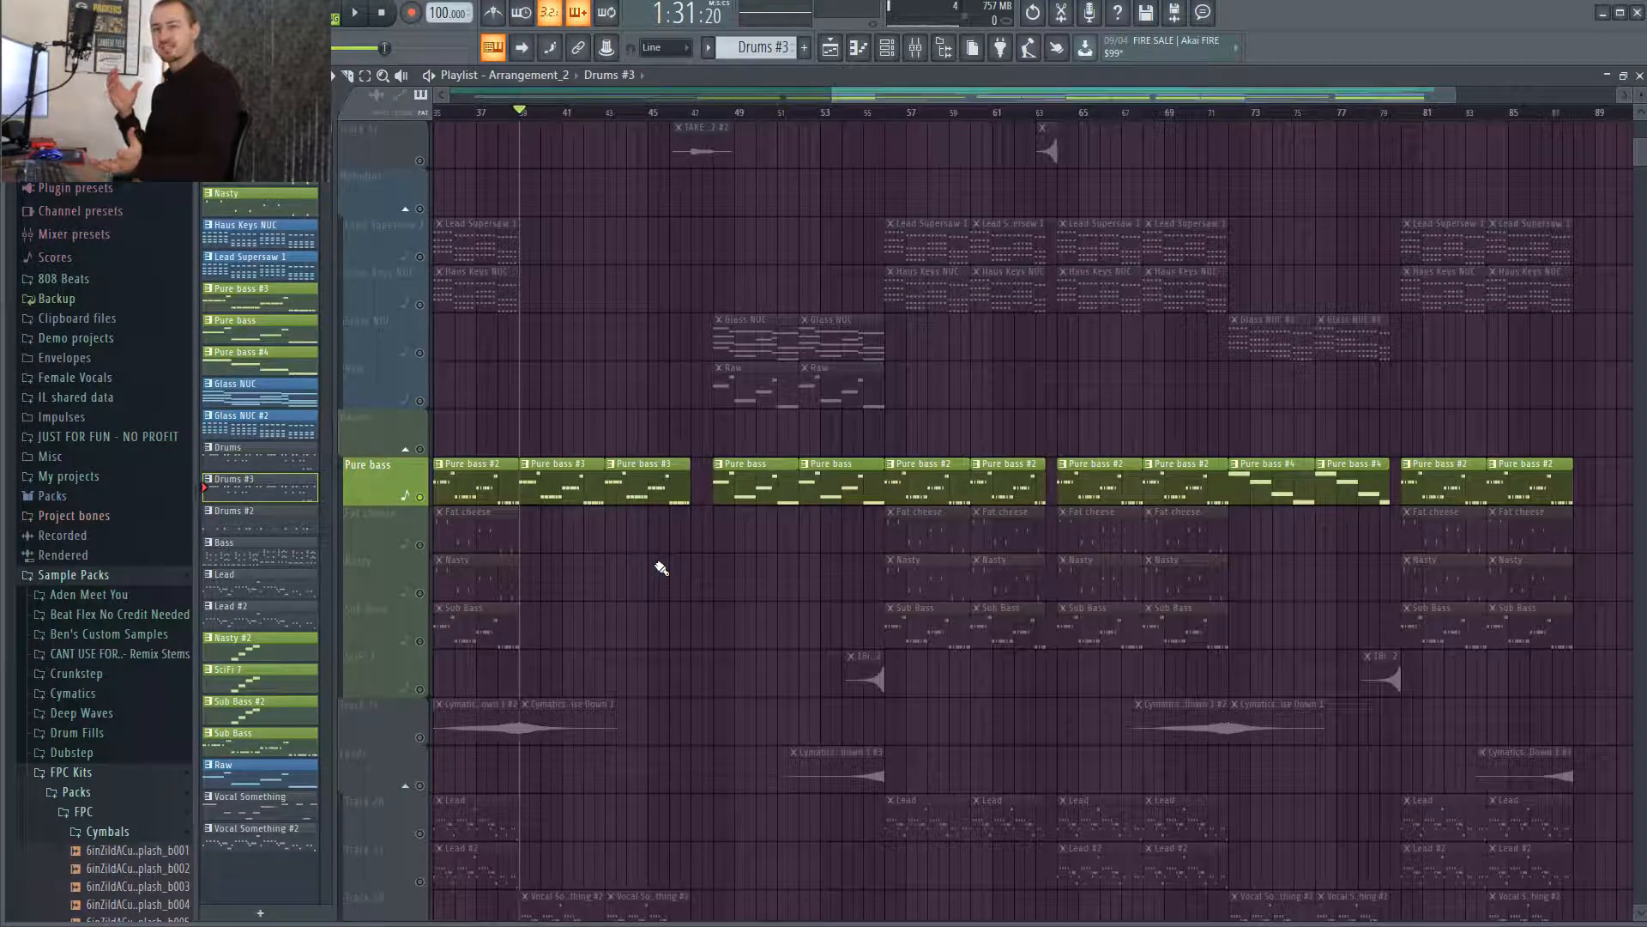
key("F9")
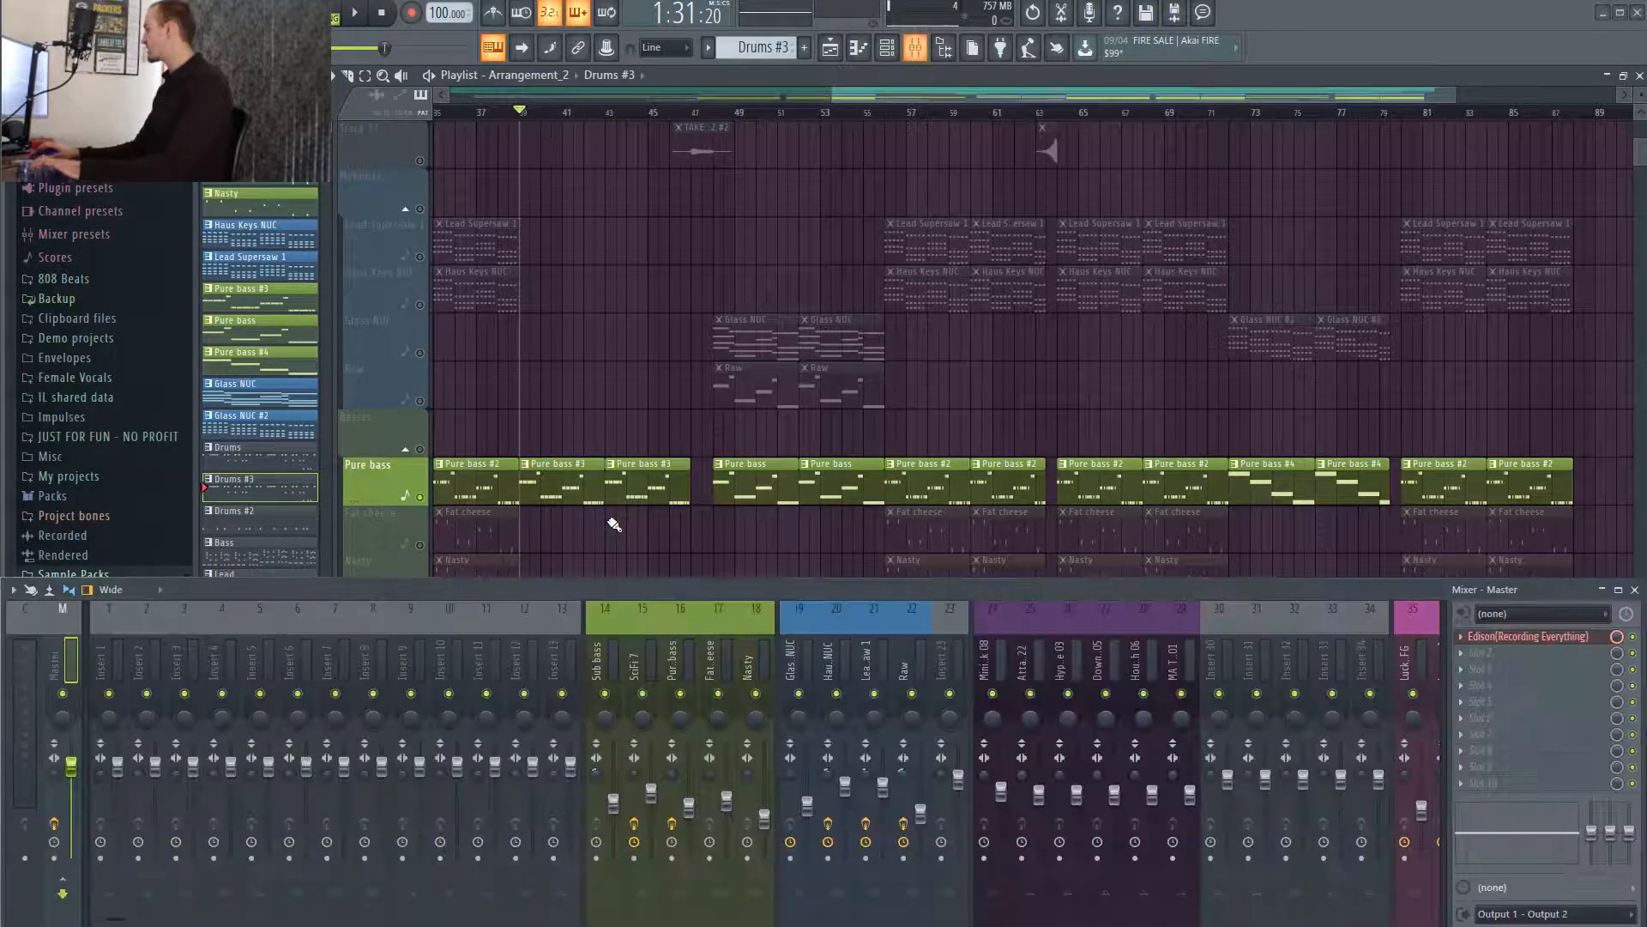
left_click(679, 658)
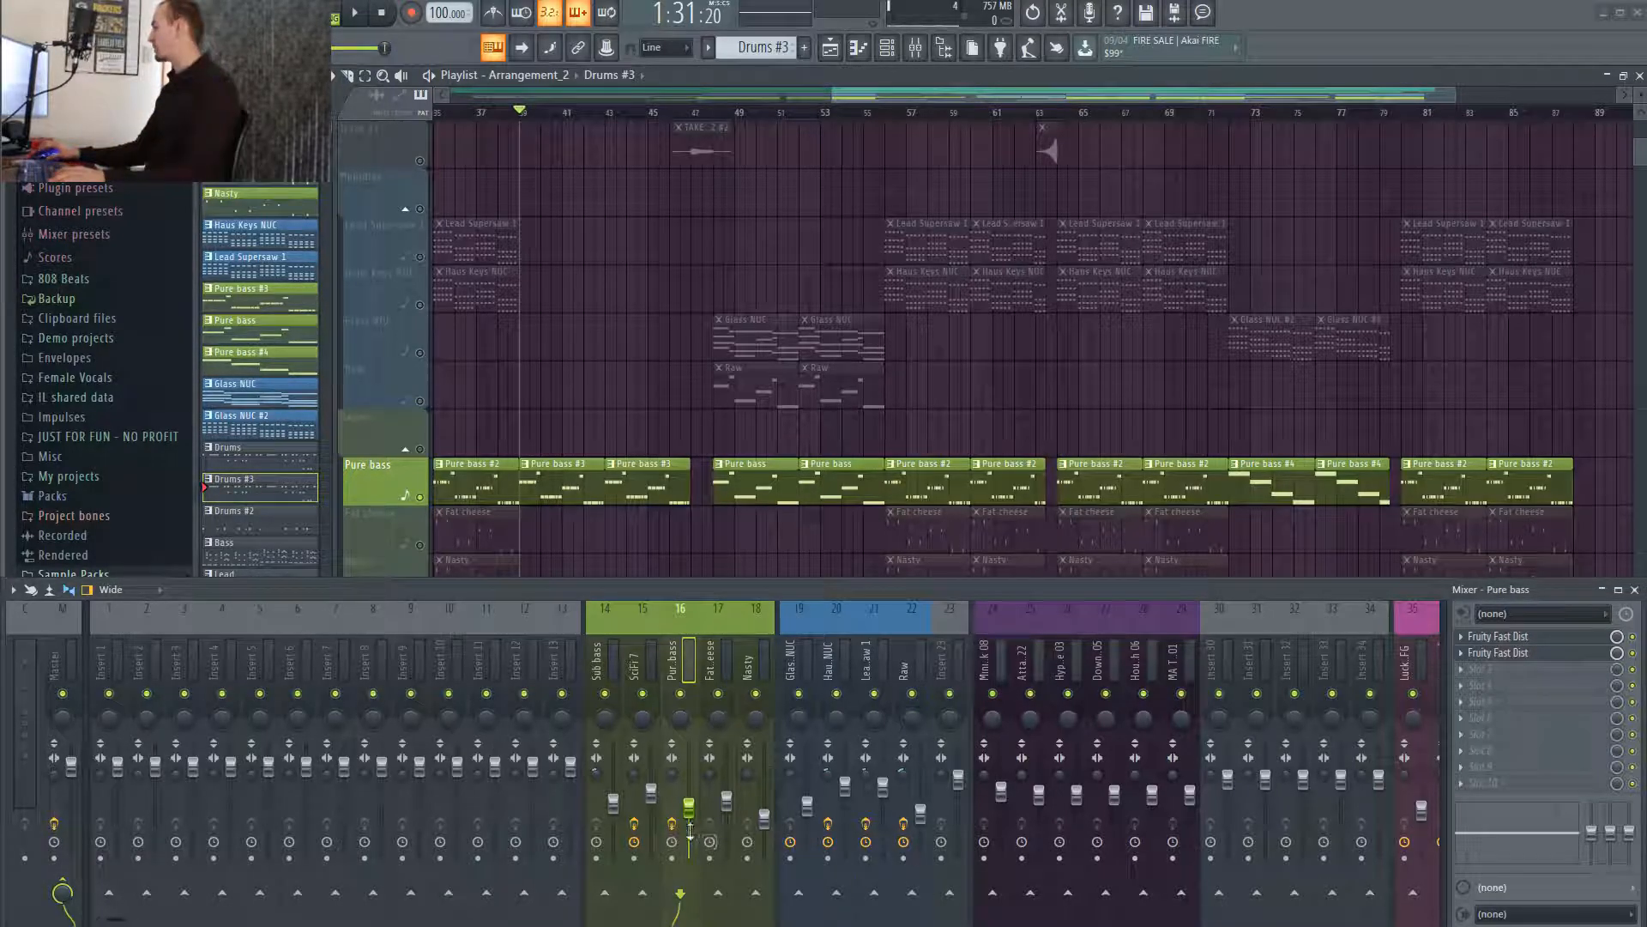
key("space")
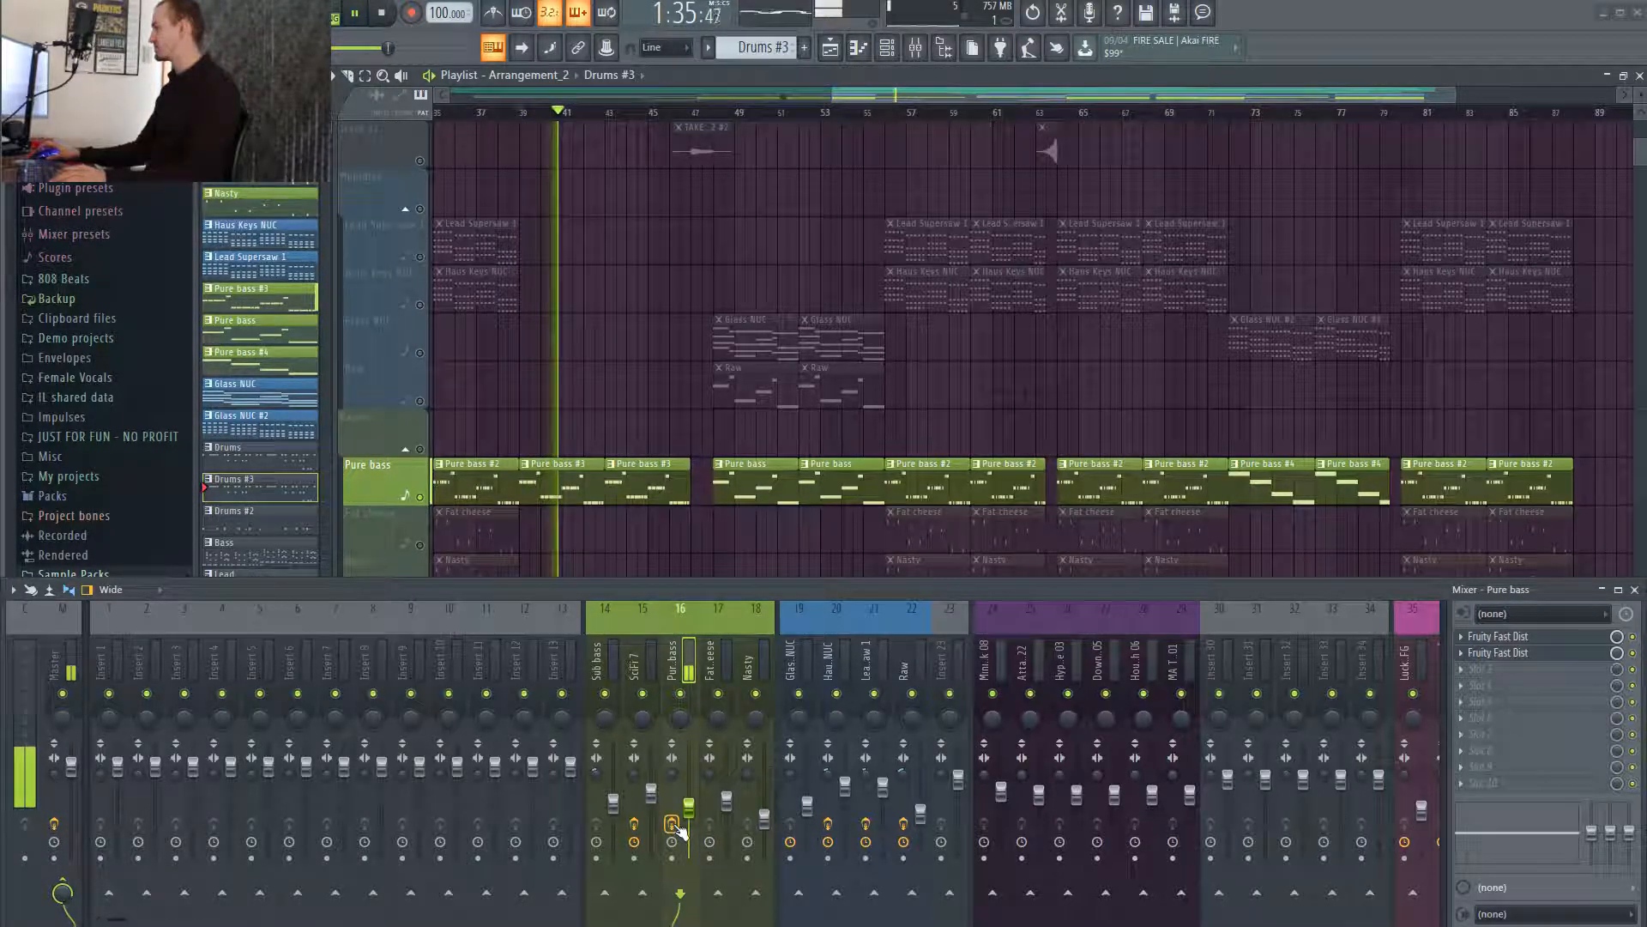
key("space")
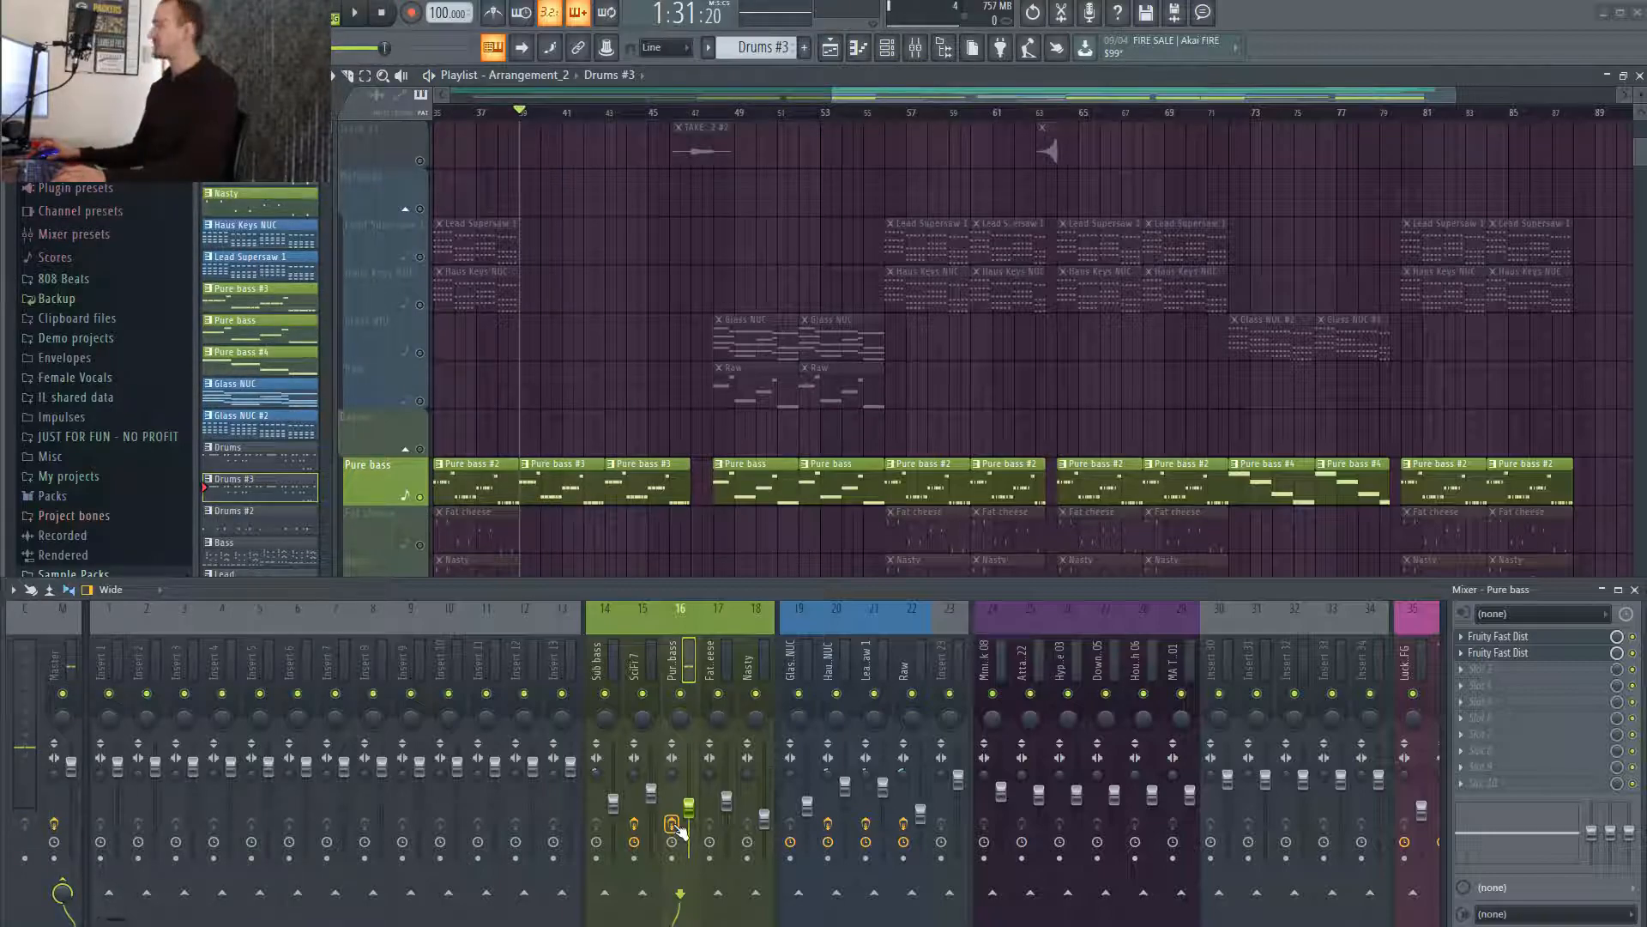
Unmute the Raw track alongside Pure bass, leaving Glass NUC muted.
left_click_drag(883, 99, 605, 115)
scroll(669, 525, "down", 3)
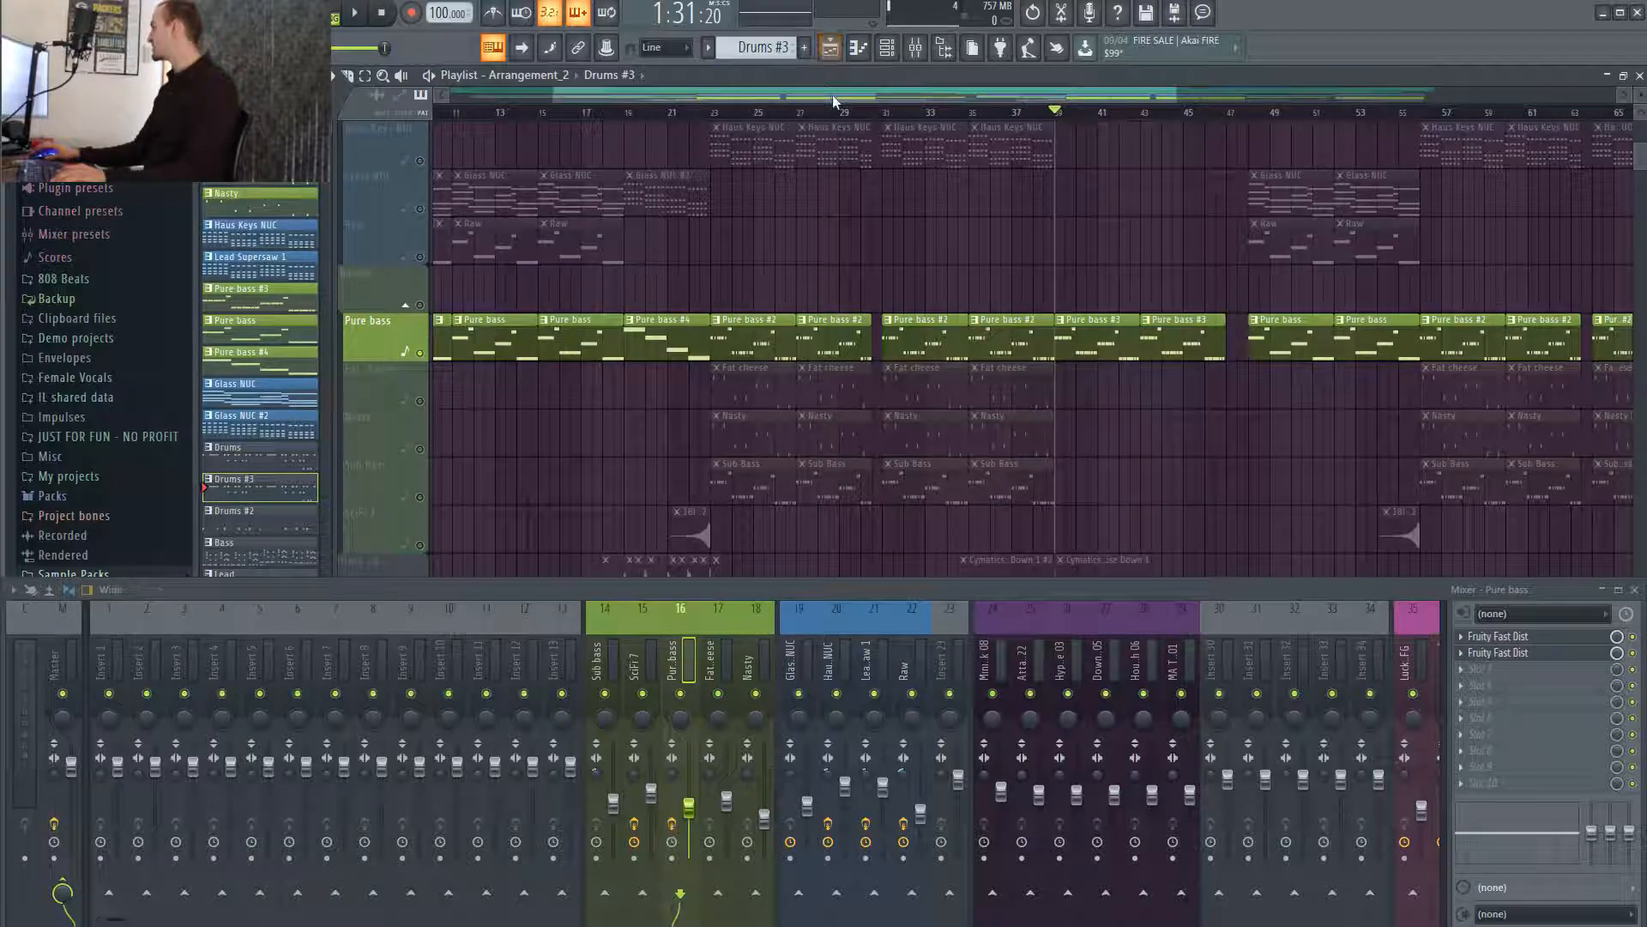
left_click_drag(832, 101, 578, 101)
scroll(672, 434, "up", 1)
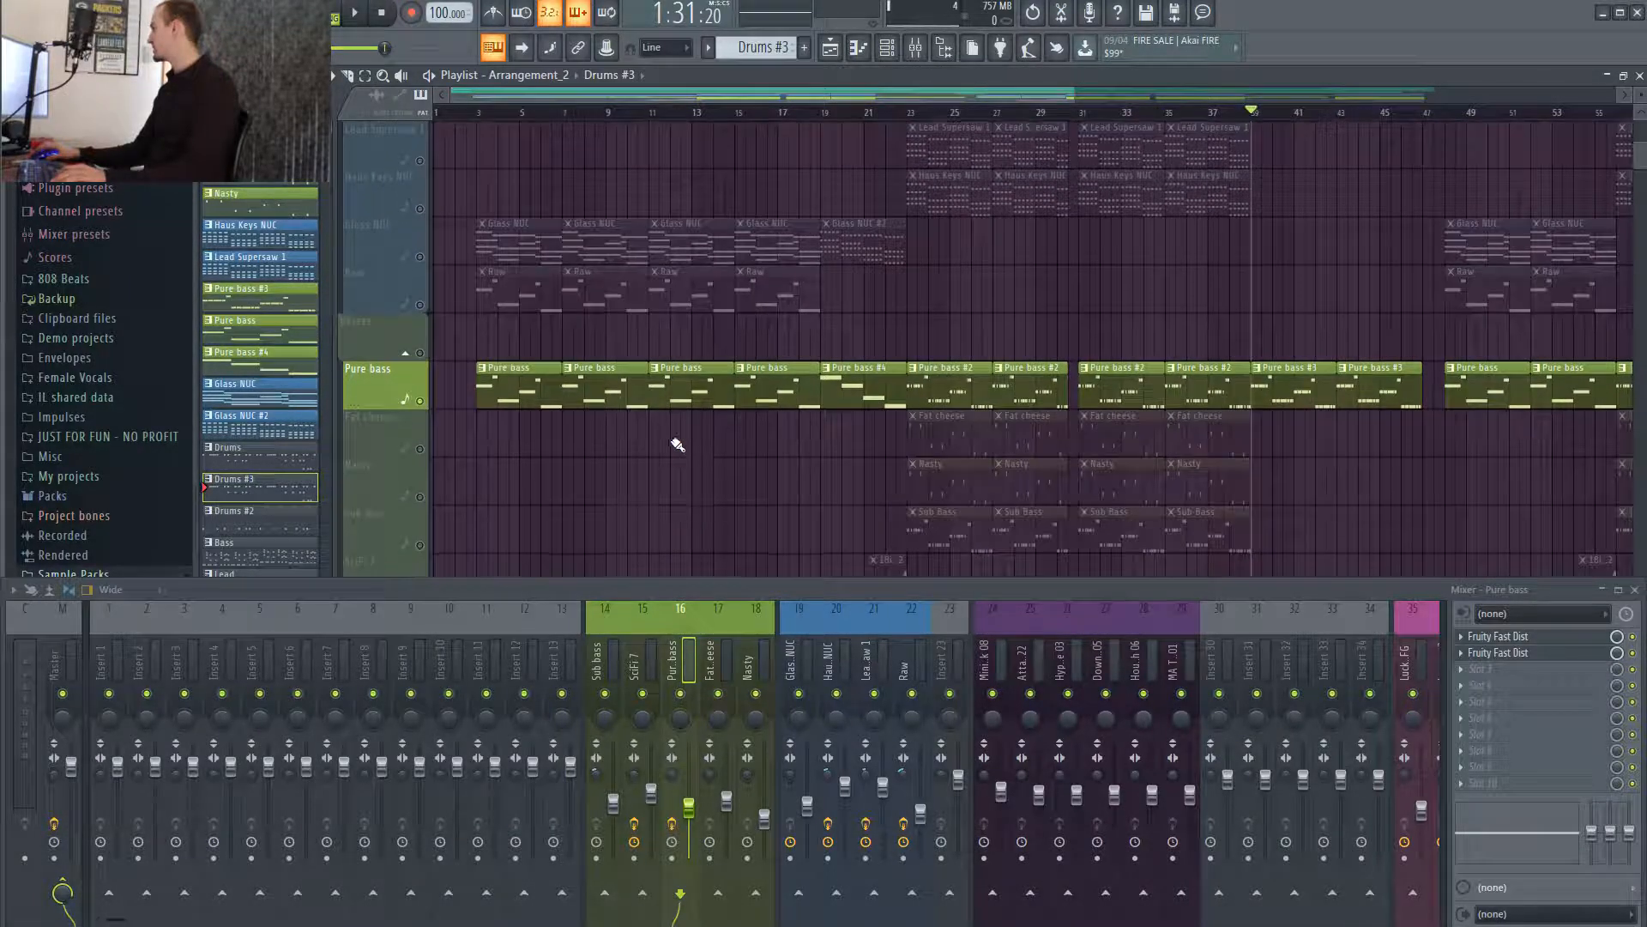
scroll(589, 448, "up", 2)
left_click(419, 399)
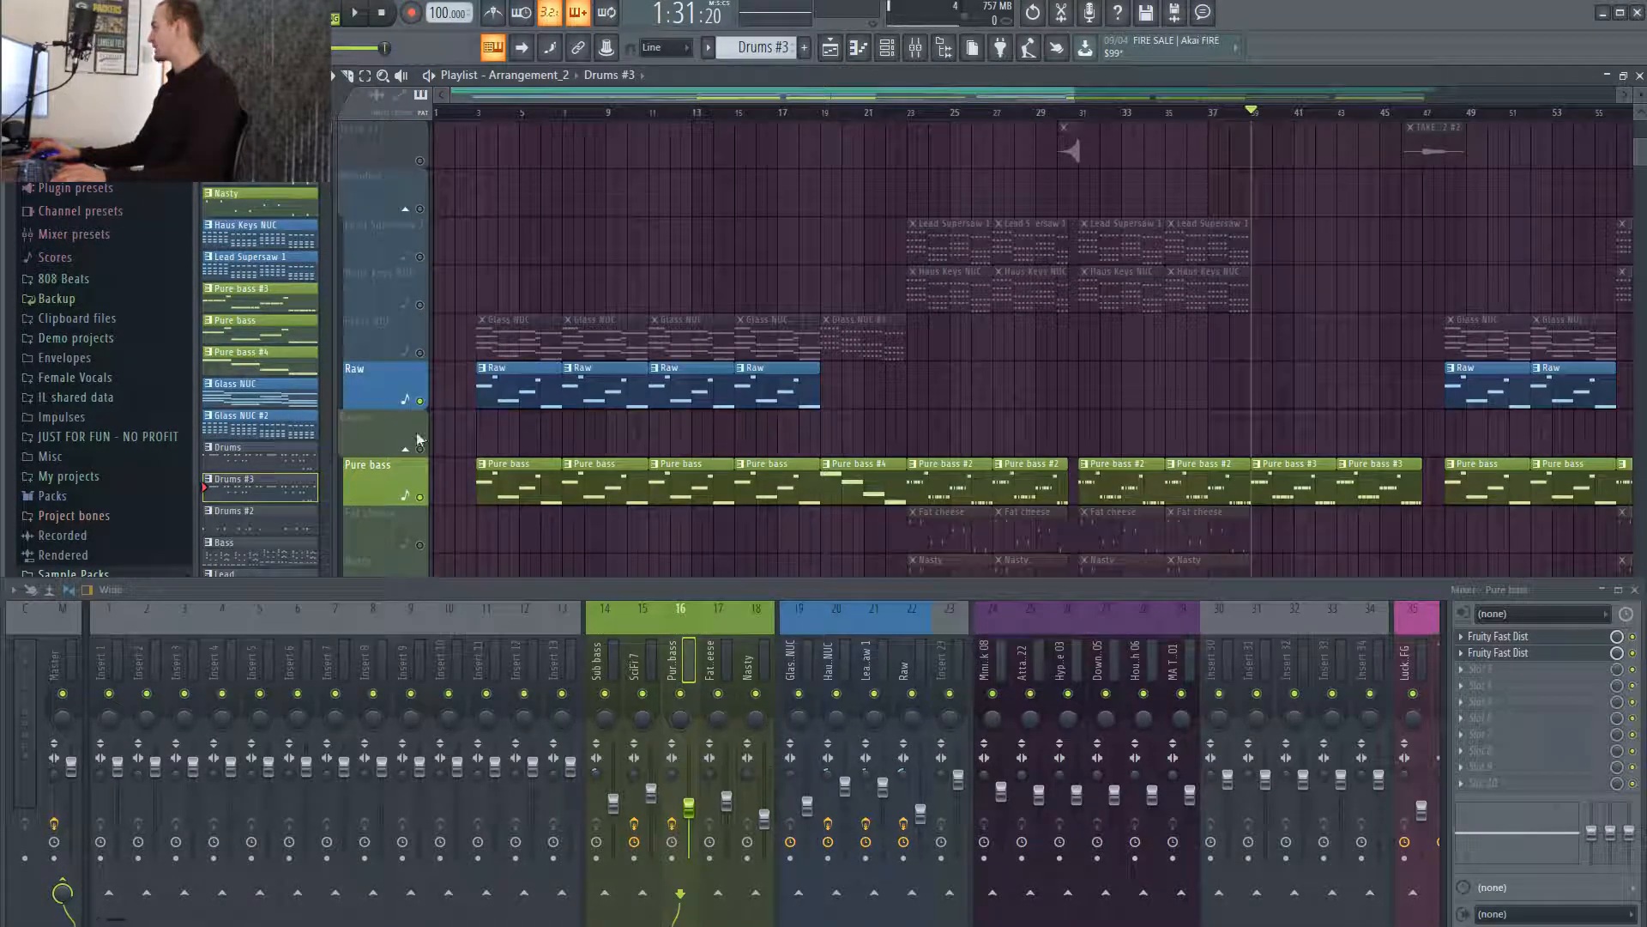
left_click(419, 352)
left_click(420, 400)
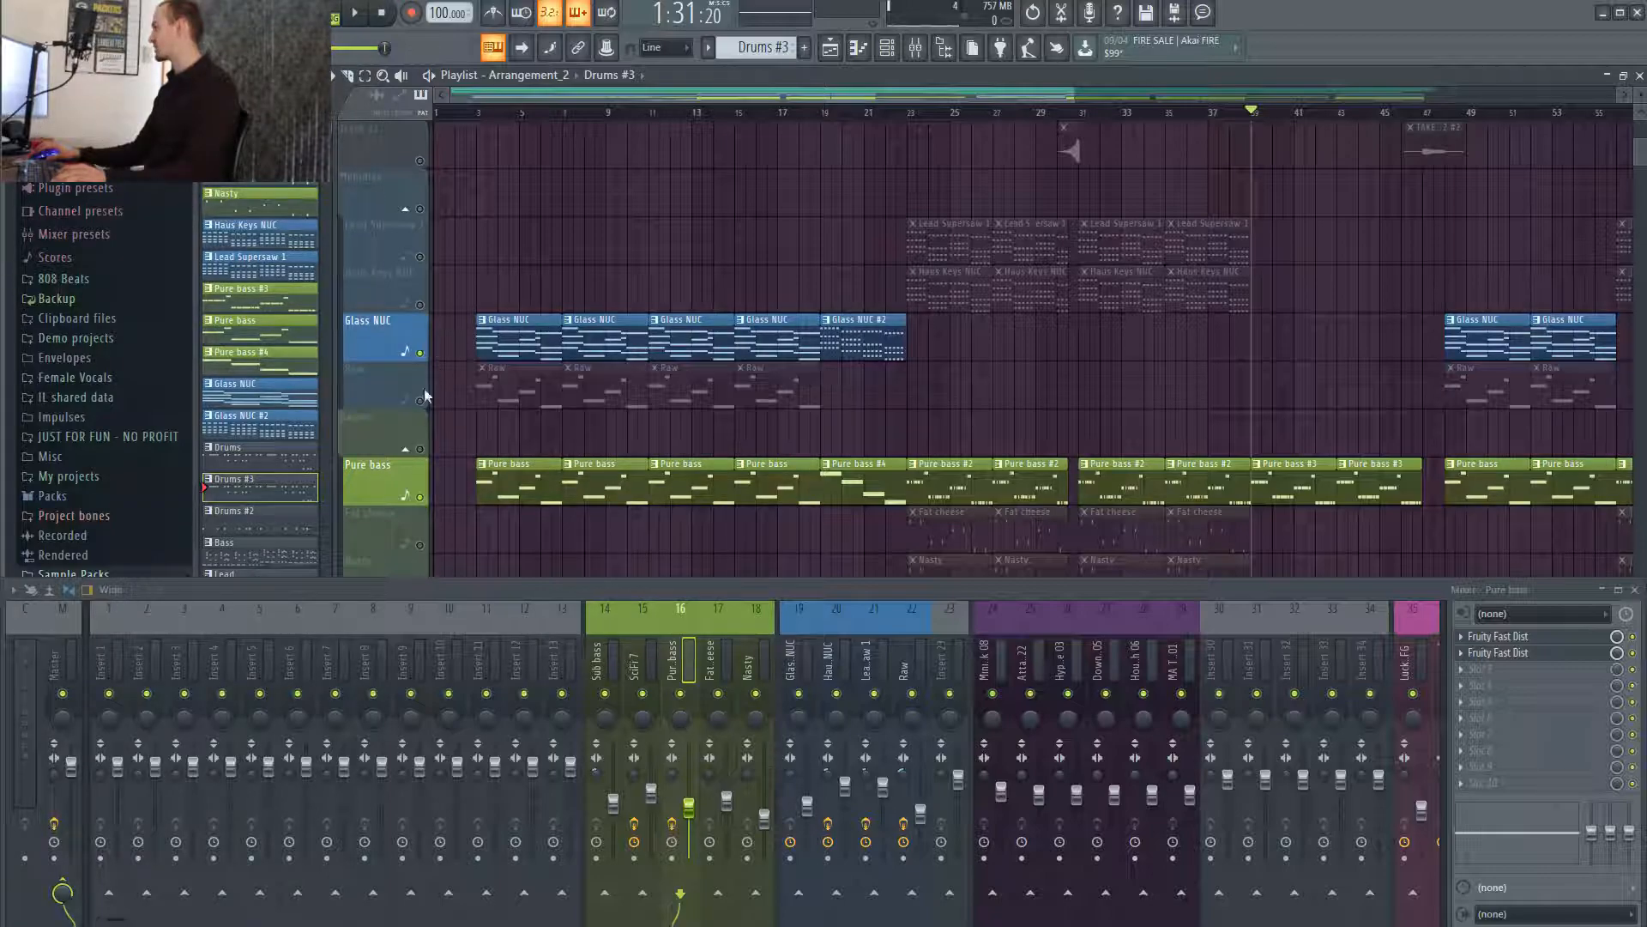
left_click(420, 353)
left_click(420, 399)
Set the playback position to bar 3 and mute the Pure bass track, leaving only Raw audible.
left_click(493, 113)
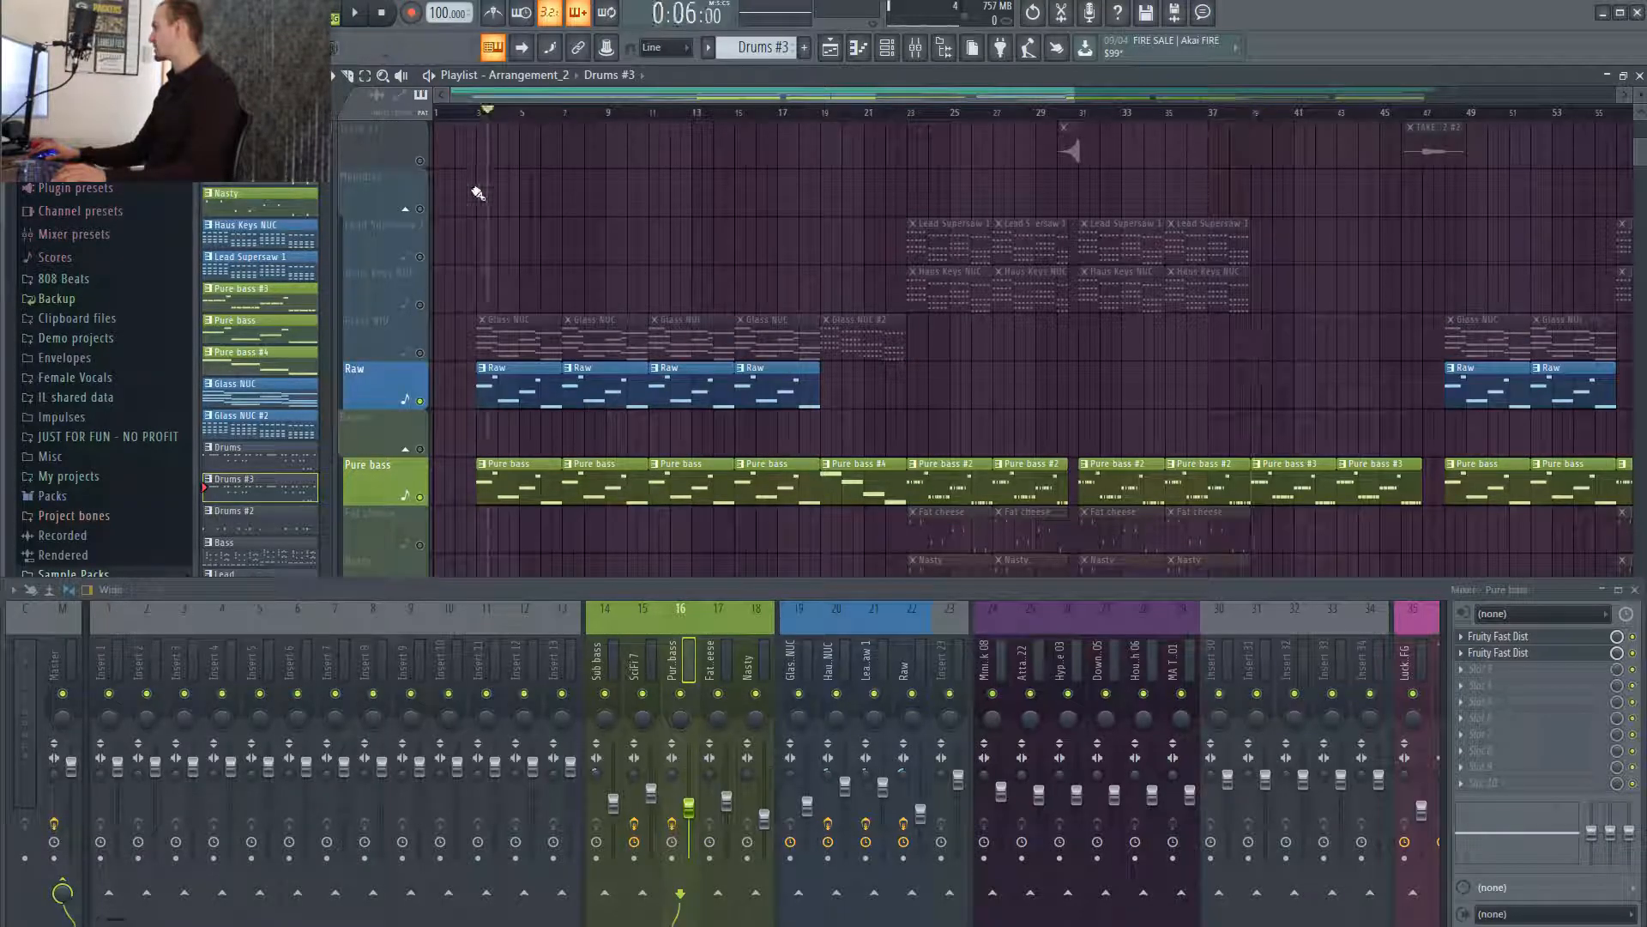
left_click(478, 114)
left_click(420, 497)
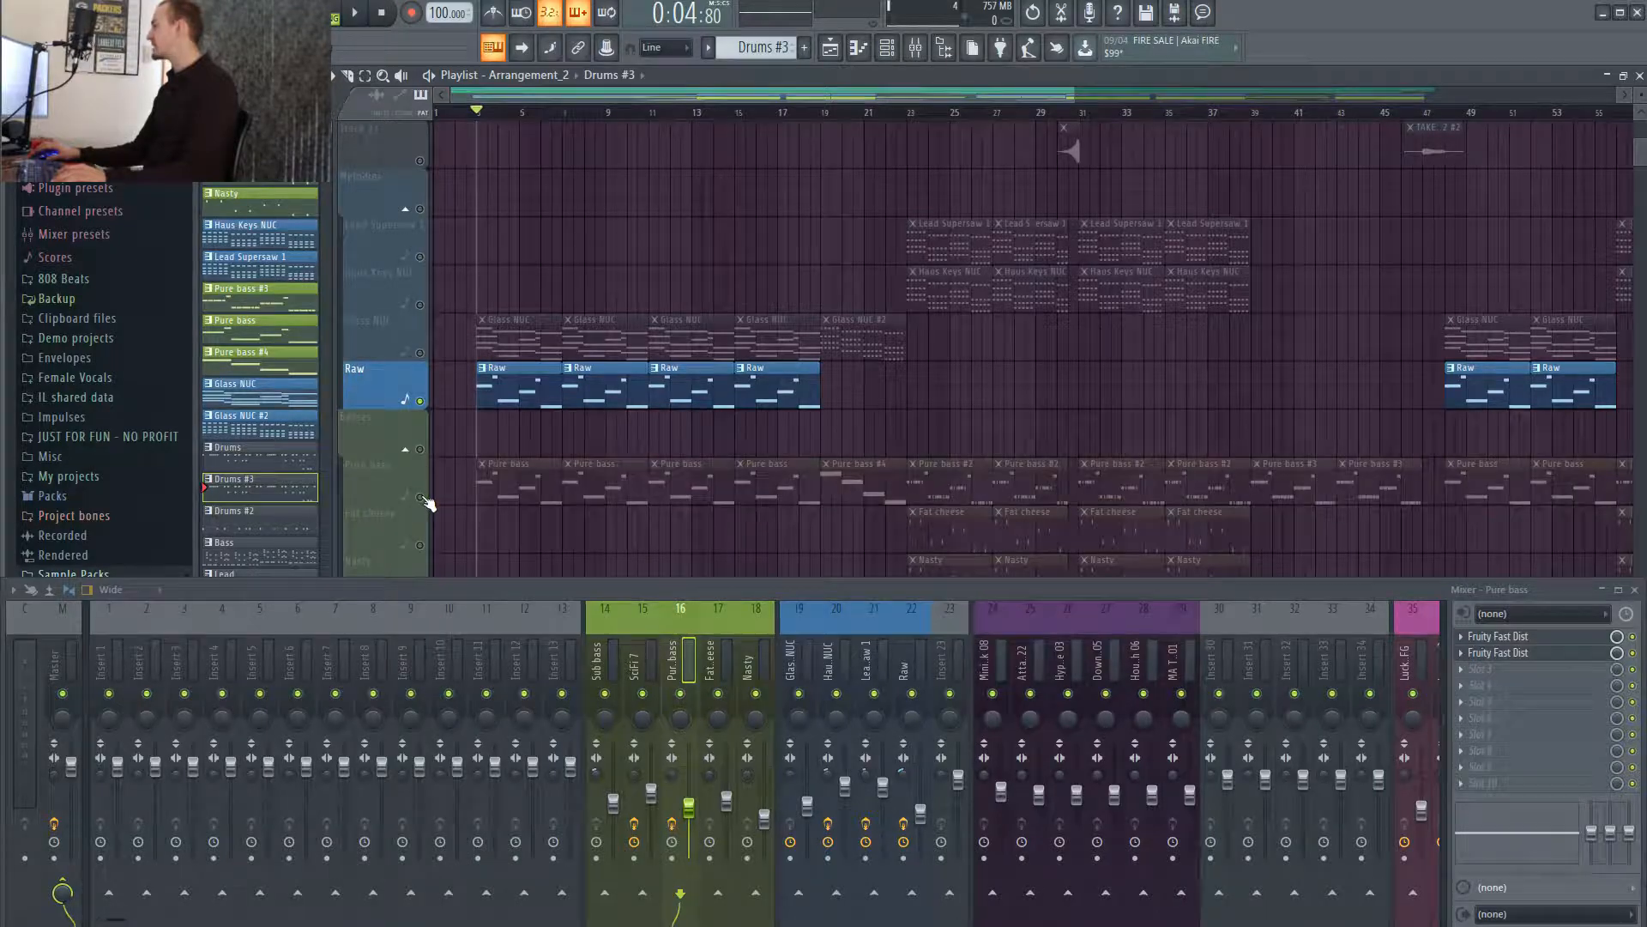
scroll(455, 515, "down", 5)
scroll(459, 514, "up", 6)
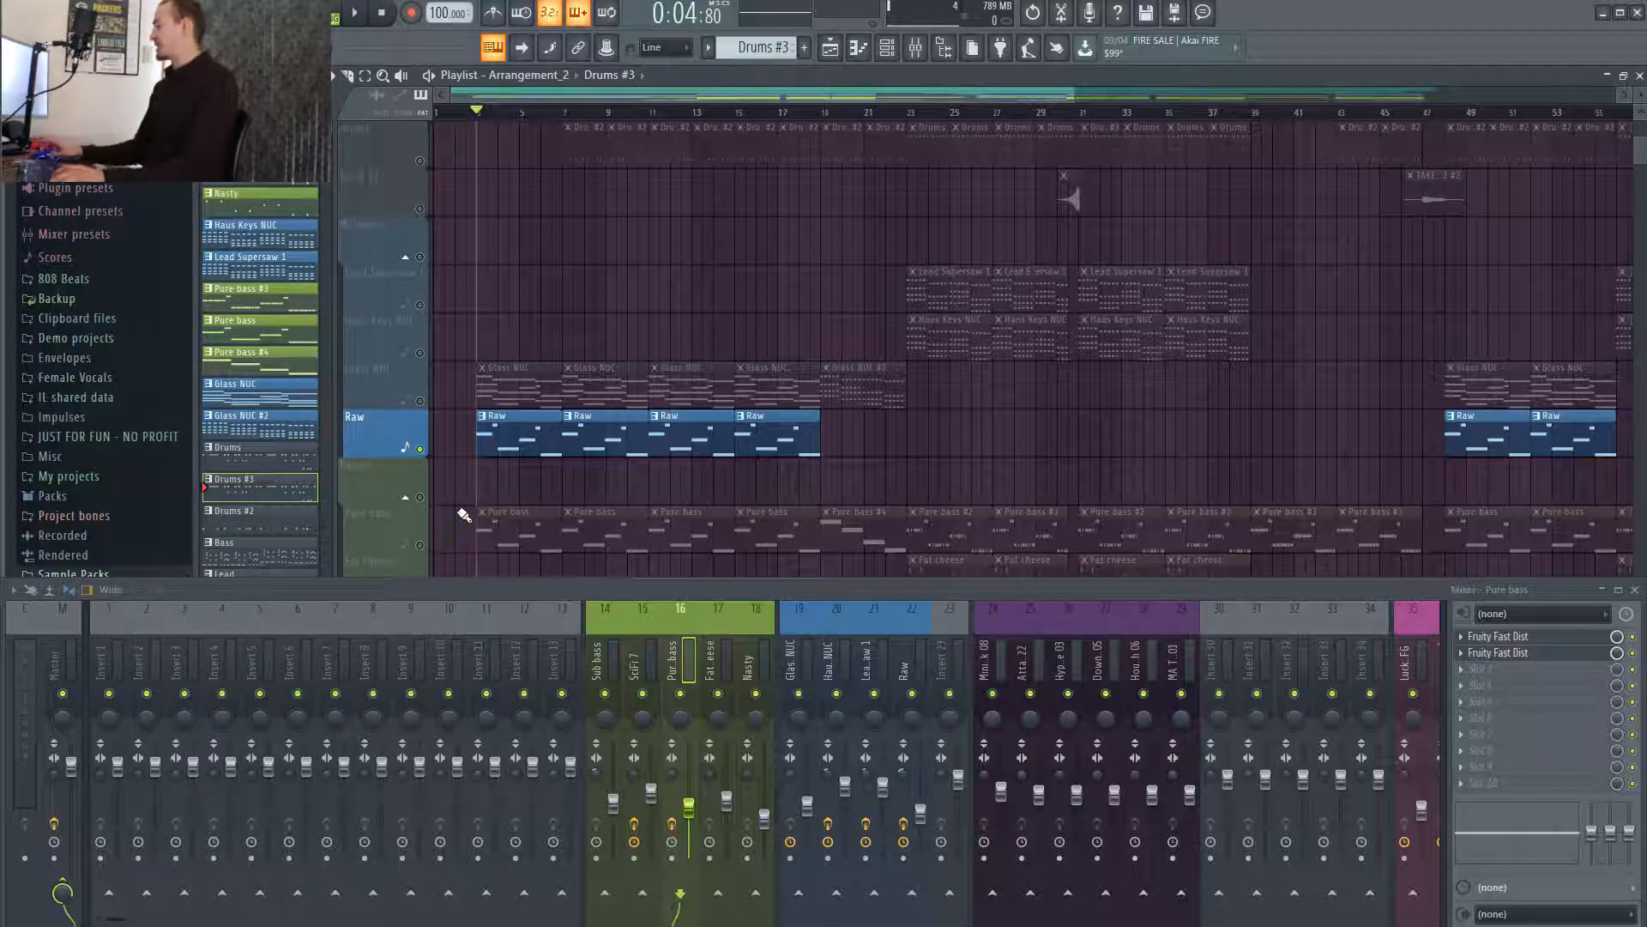
Select the Raw mixer insert and play the isolated Raw clips from bar 3.
left_click(905, 658)
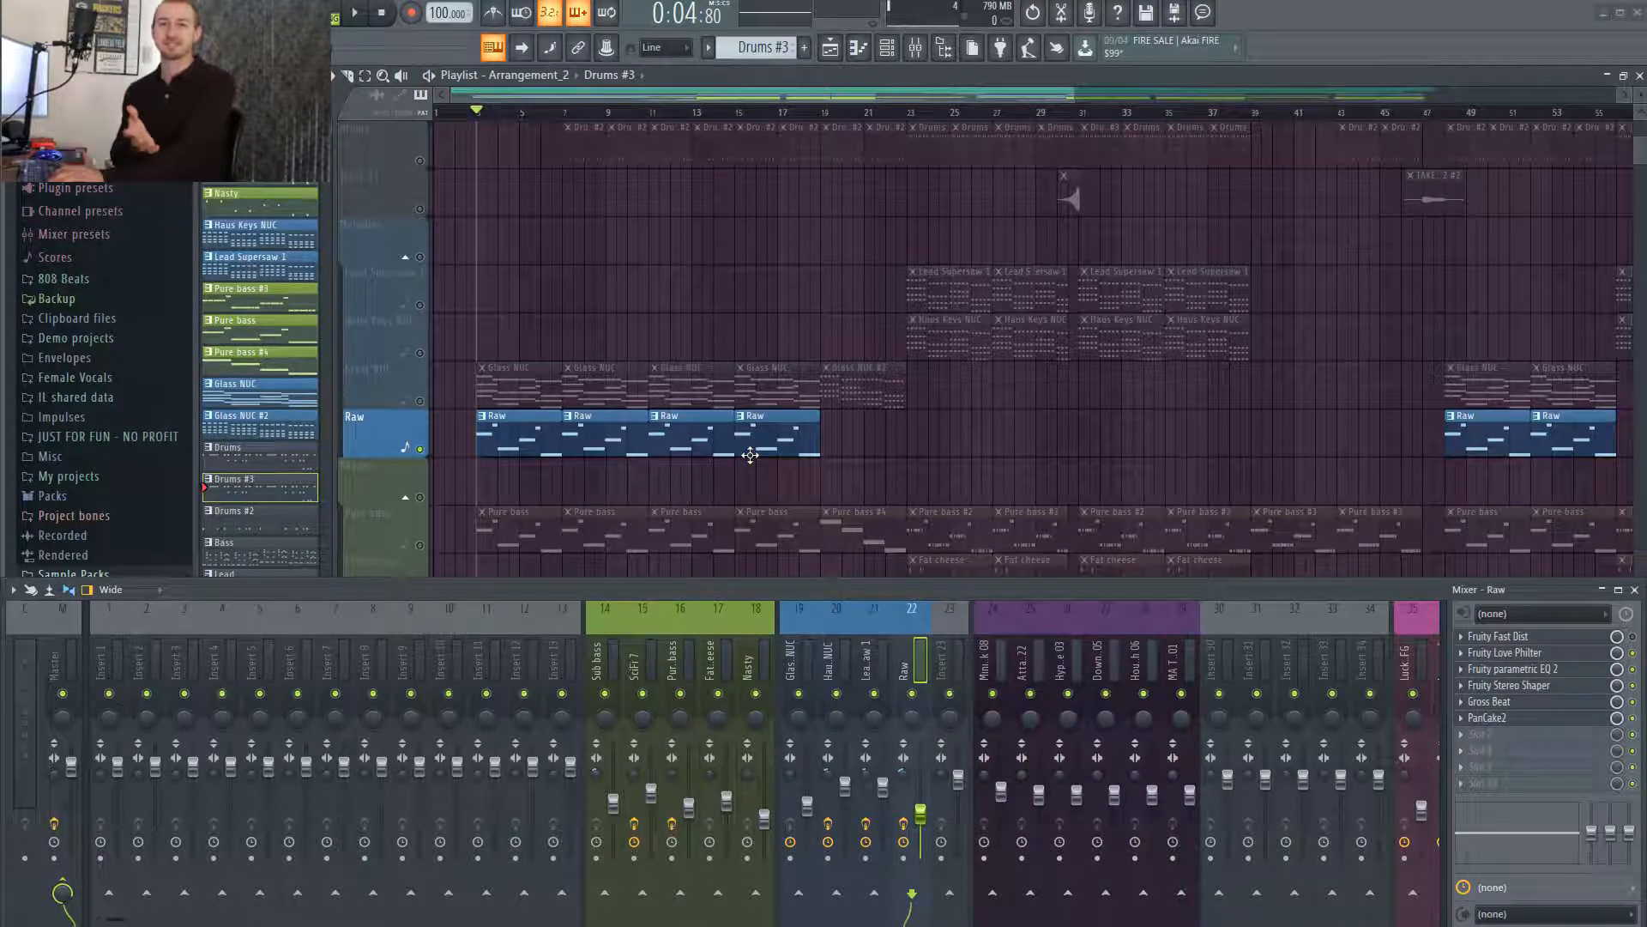
key("space")
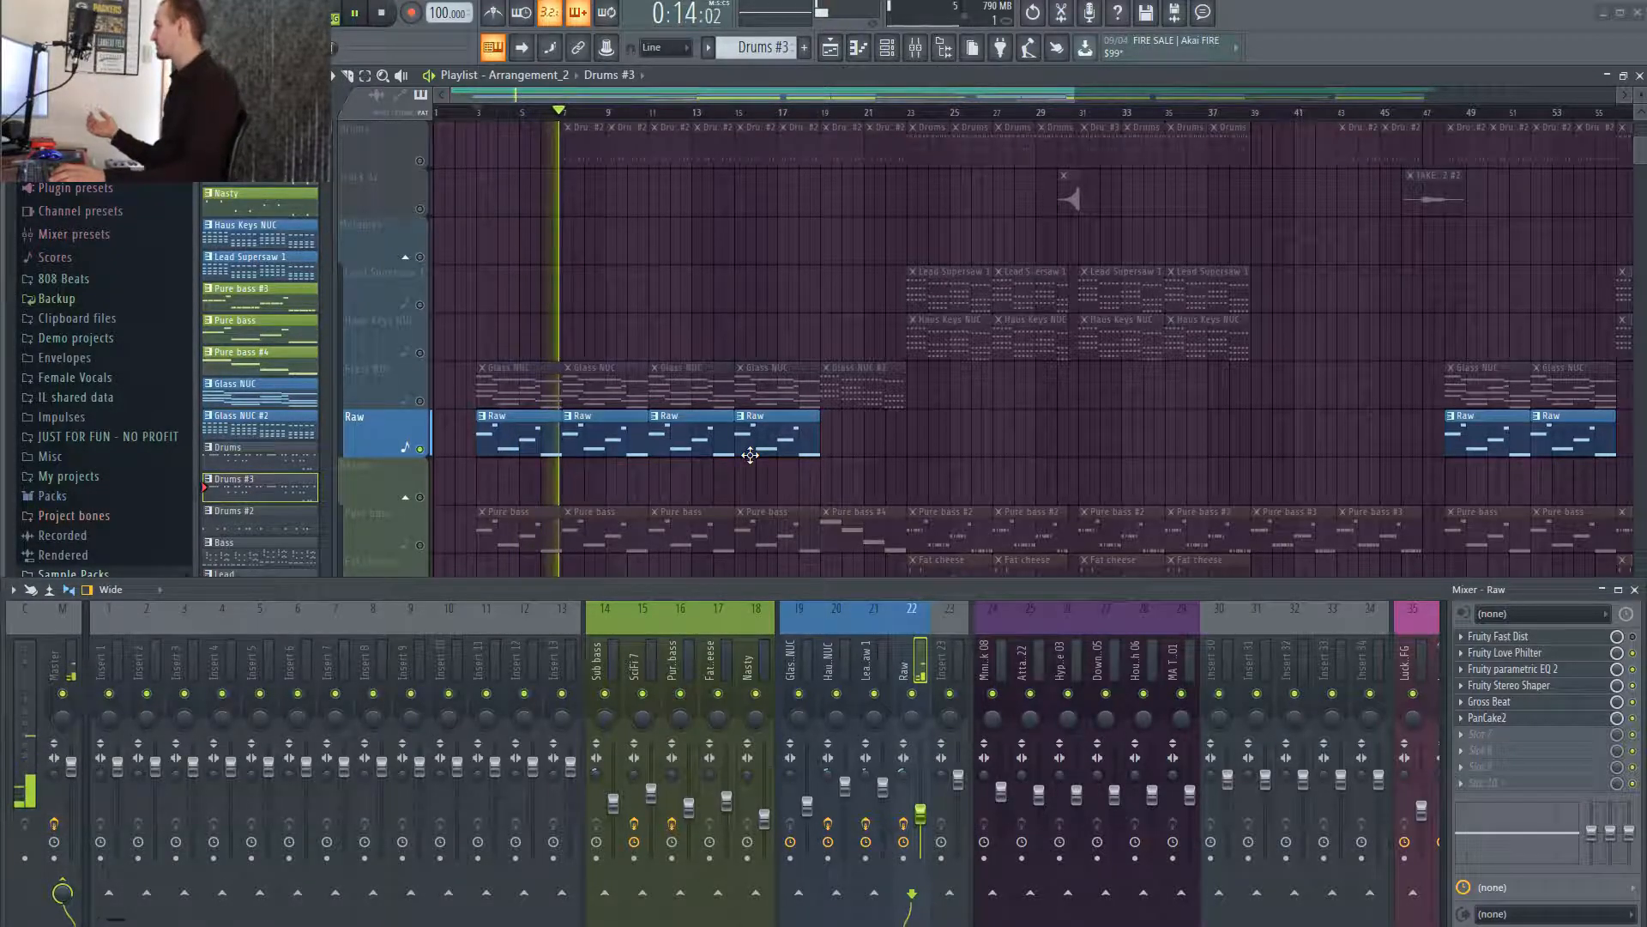
key("space")
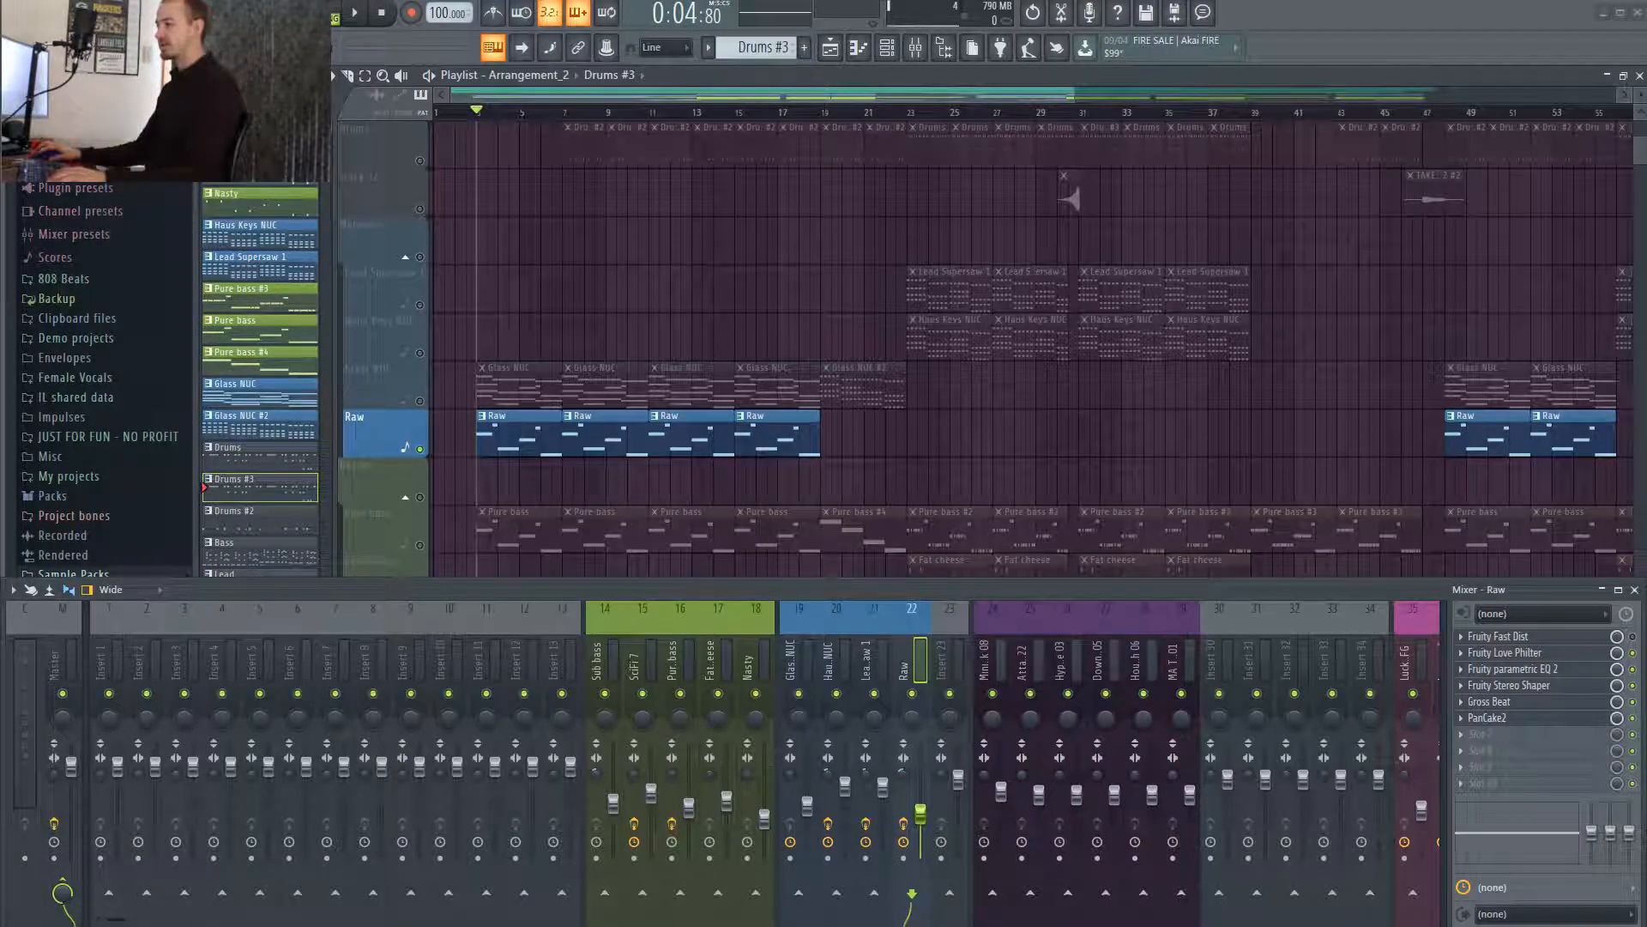
Compare the Master and Raw insert effect slots and inspect the panning curve of Raw's PanCake2 plugin.
left_click(58, 662)
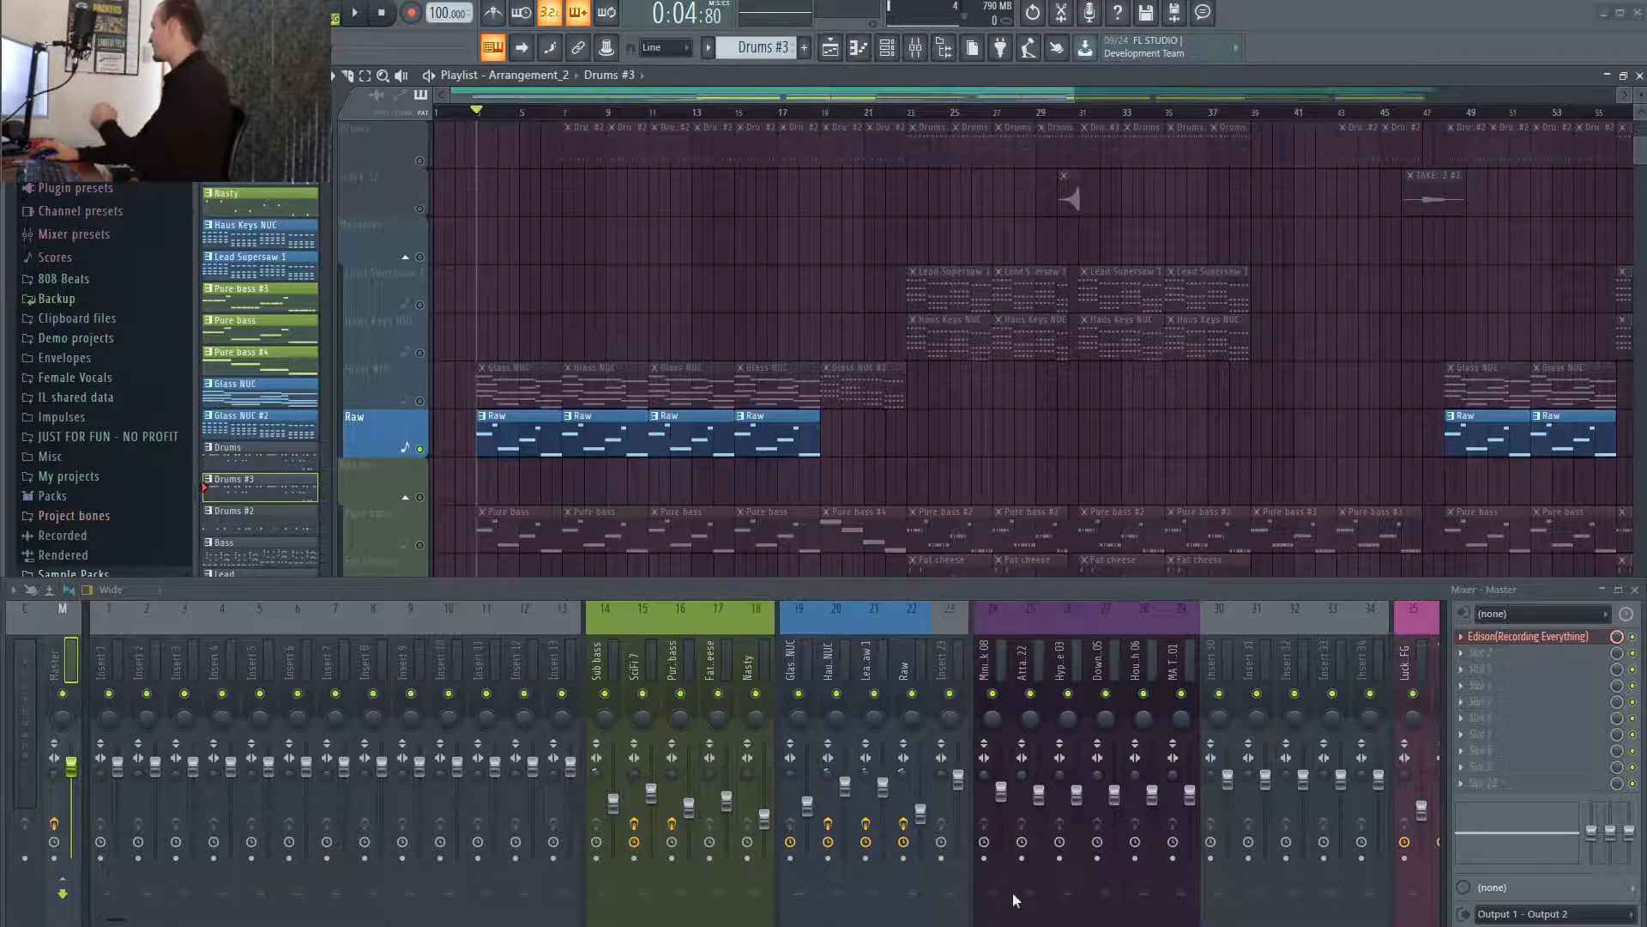
left_click(898, 648)
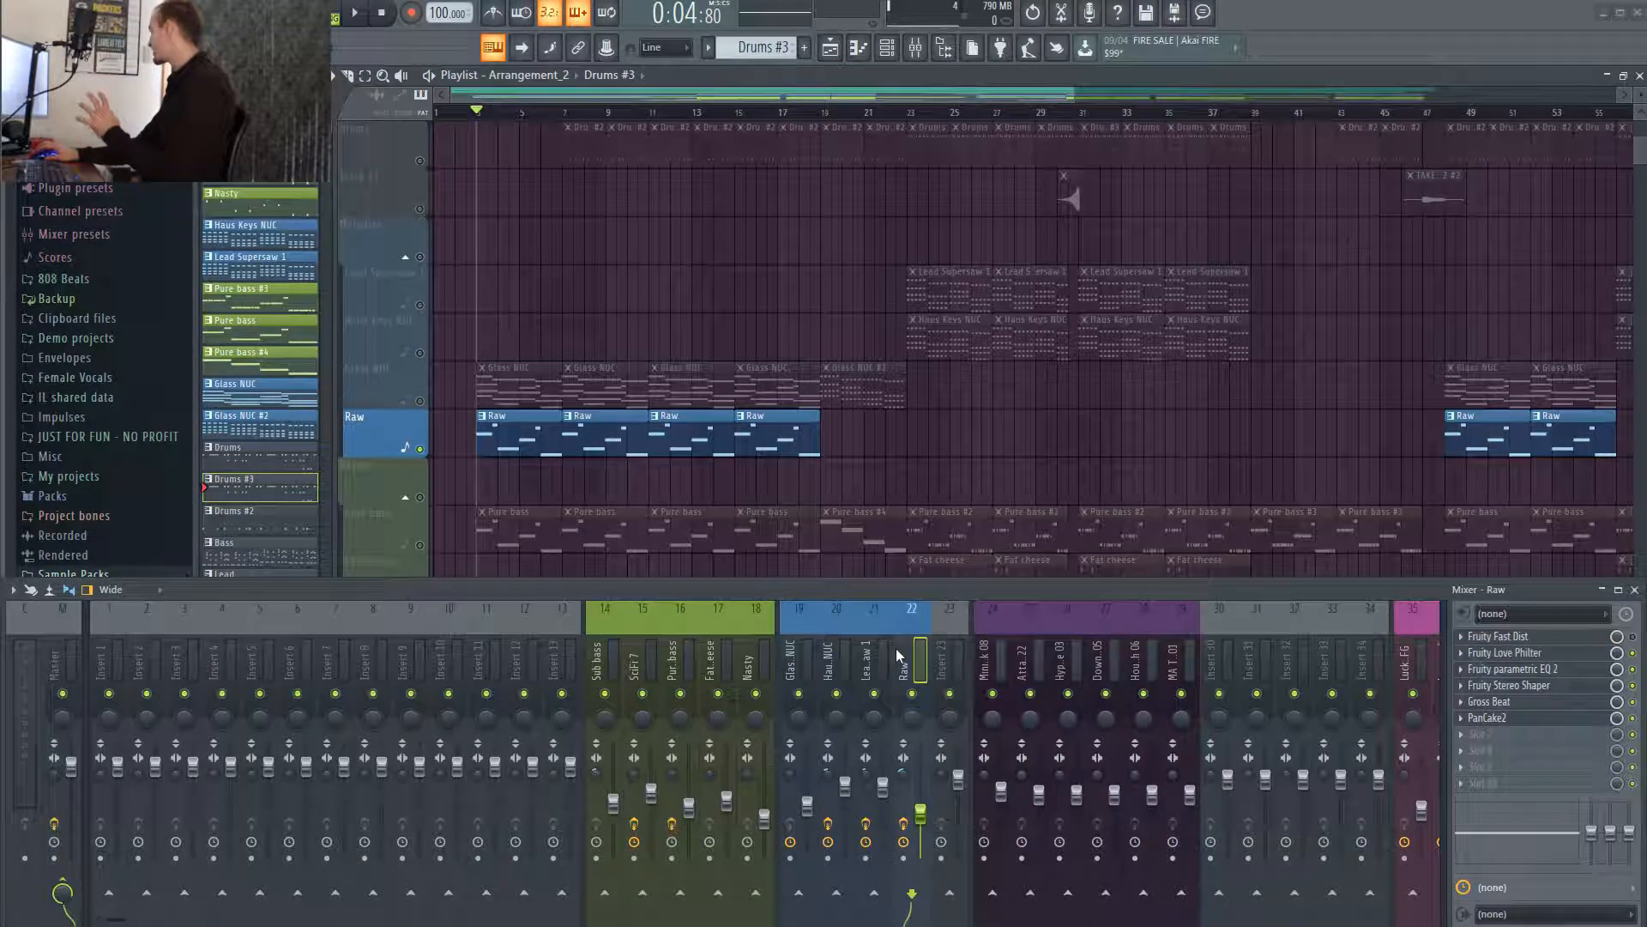
left_click(1498, 719)
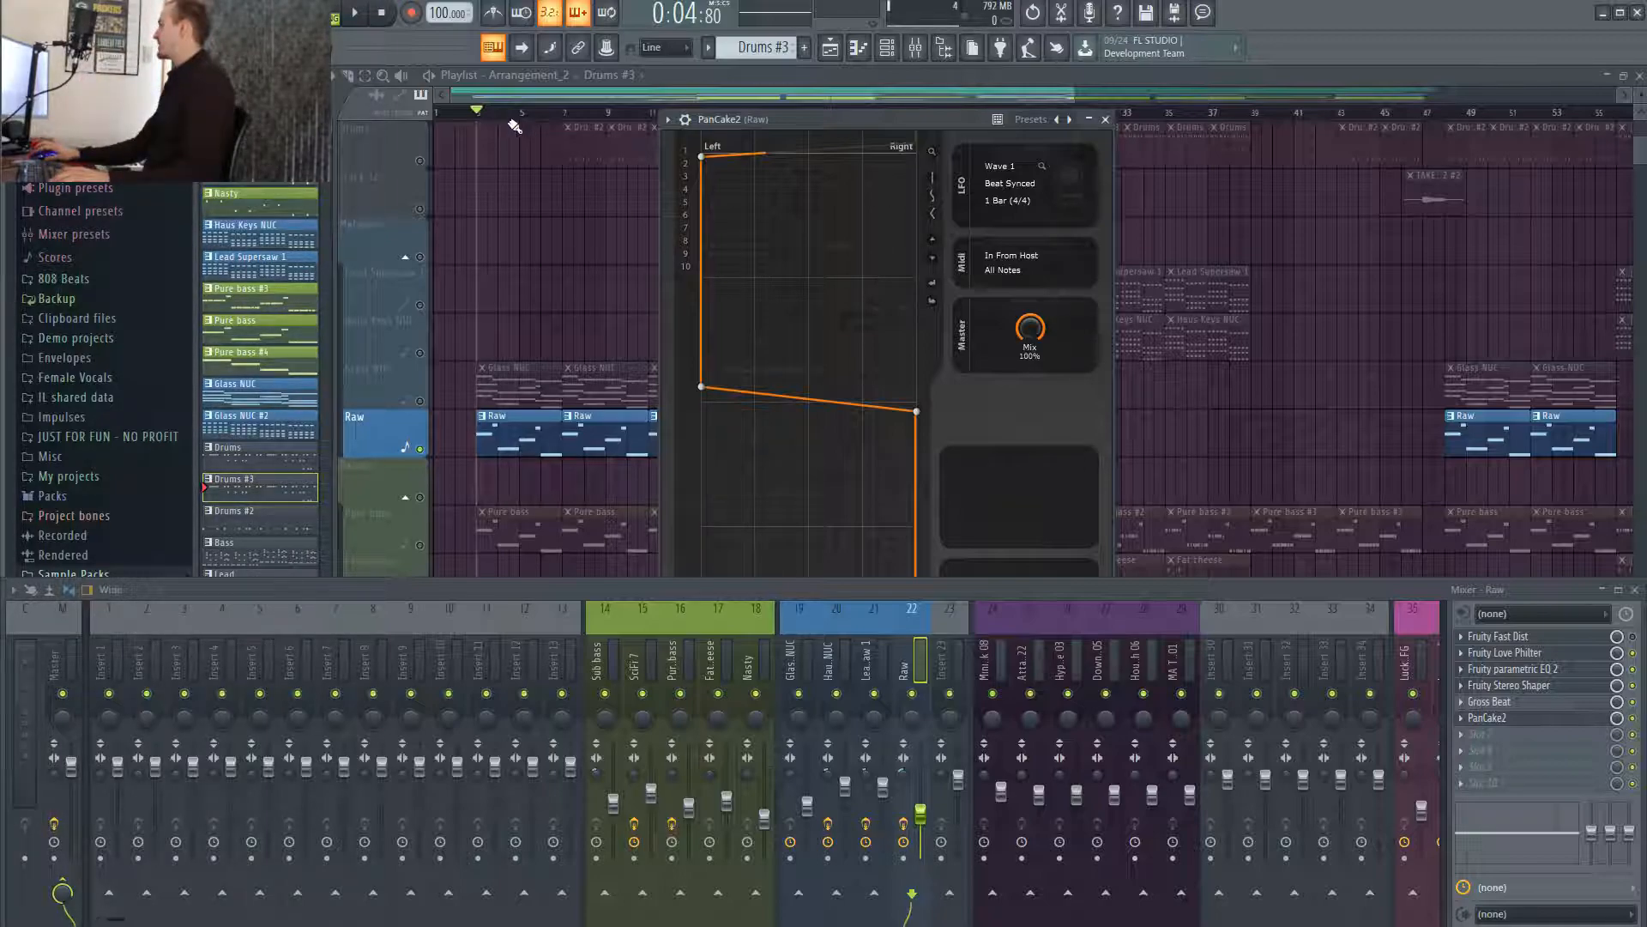
key("Escape")
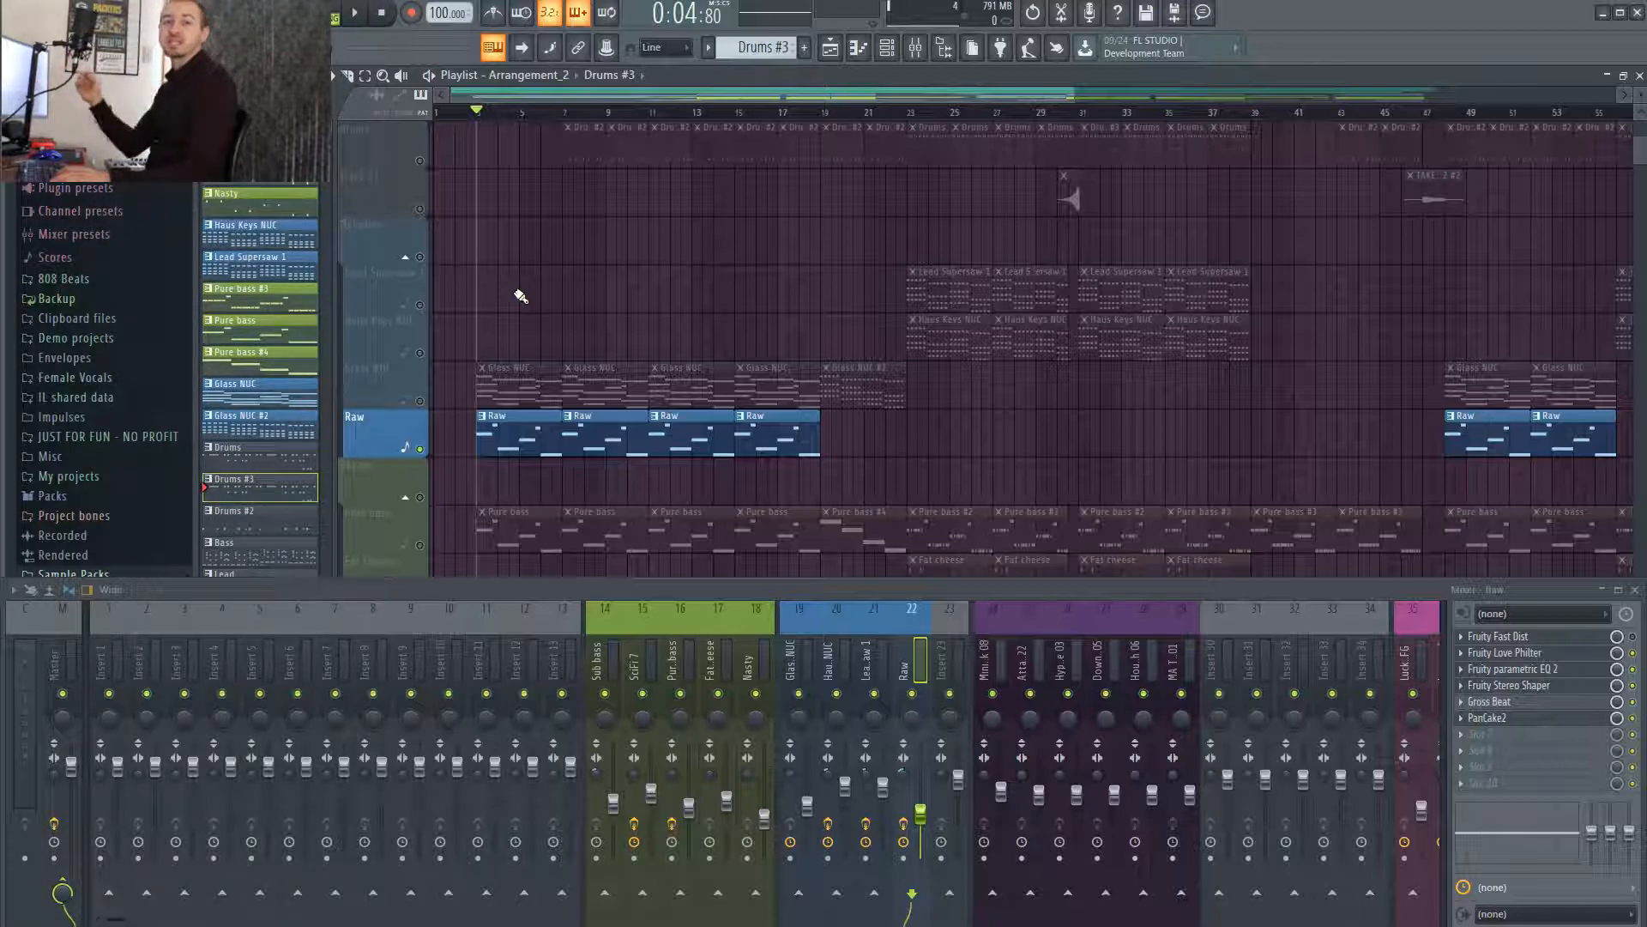
Unmute the Glass NUC track and mute Raw, leaving Glass NUC as the only audible track.
scroll(557, 326, "down", 5)
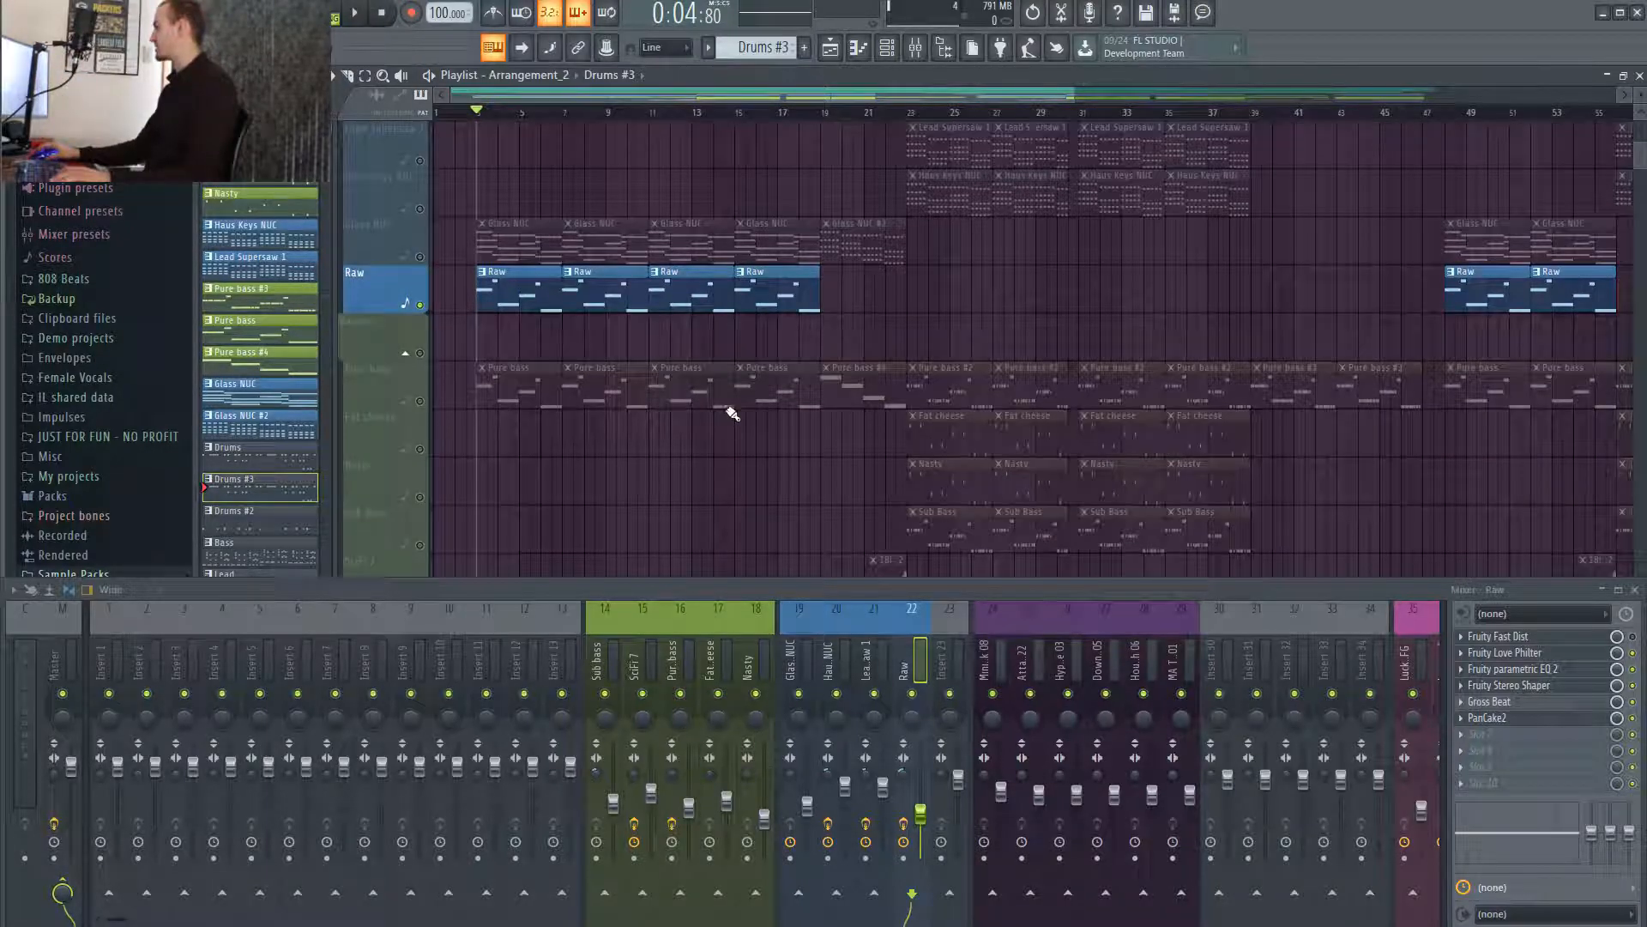
scroll(712, 408, "up", 3)
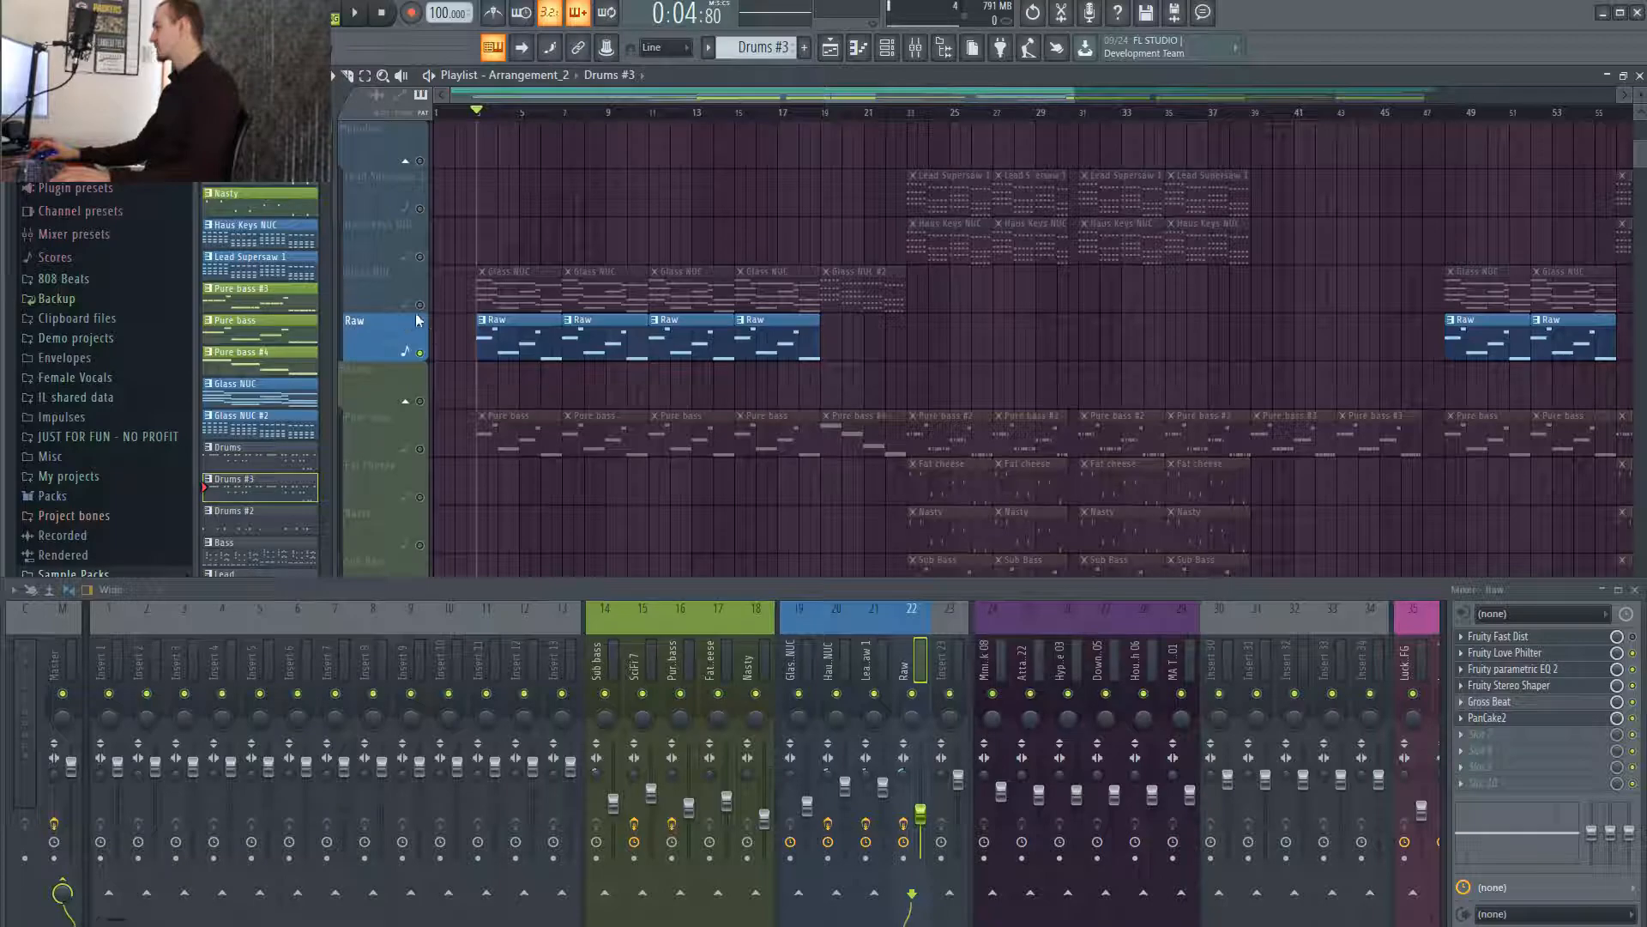
left_click(420, 305)
left_click(421, 353)
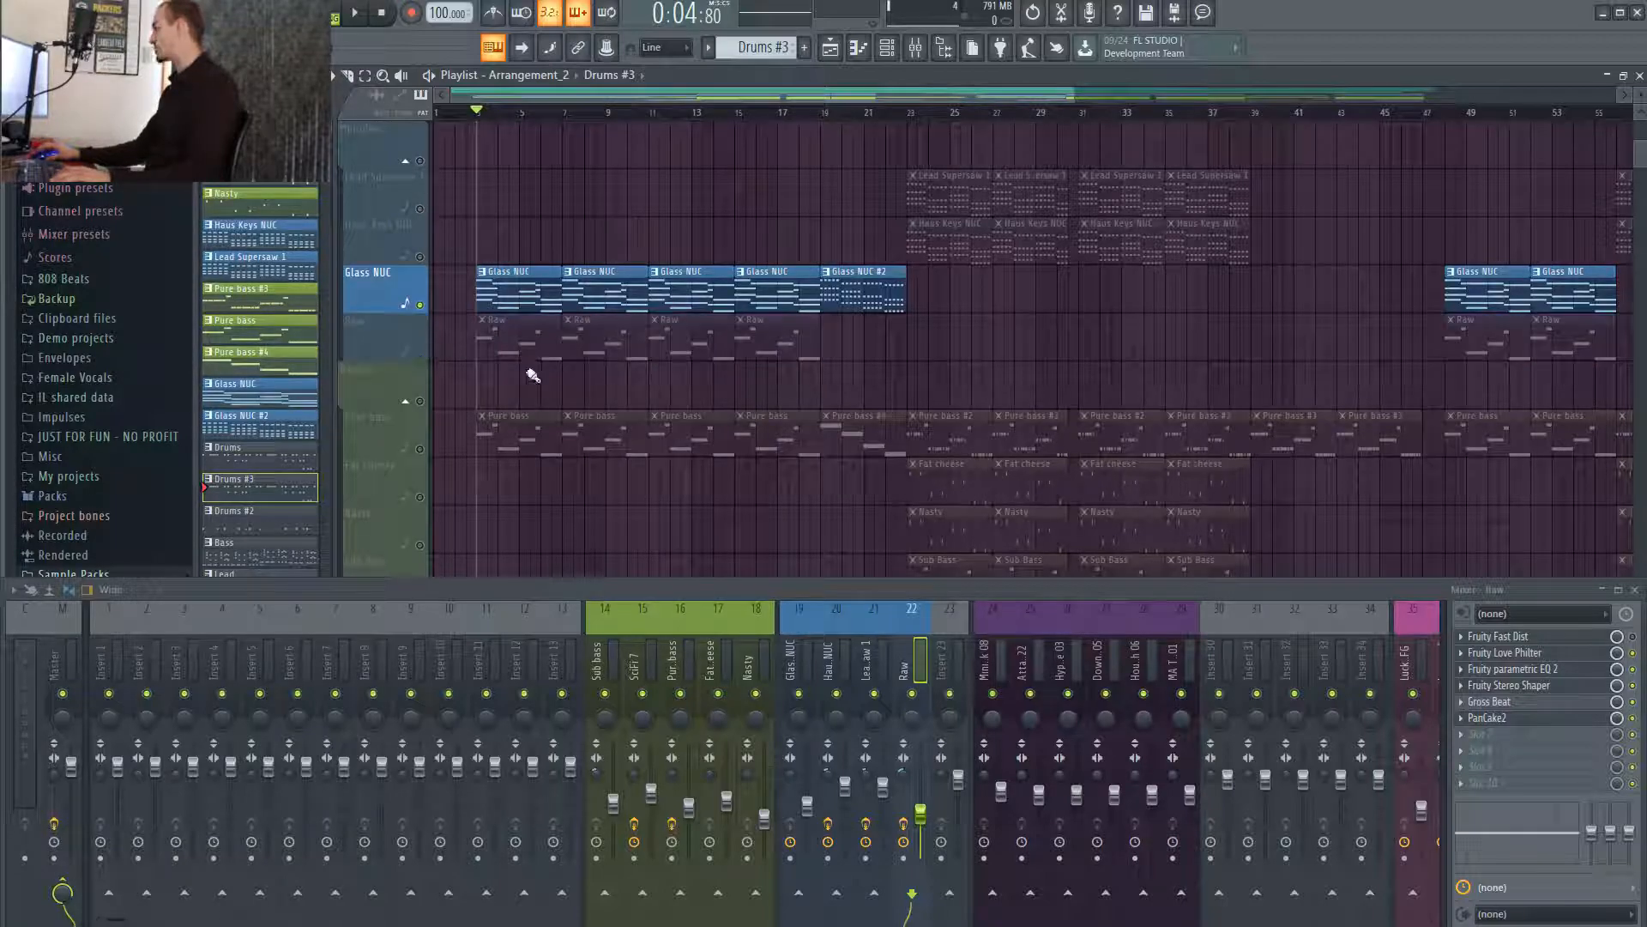
Select the Glass NUC mixer insert to check its effects and play the isolated Glass NUC clips from bar 3.
scroll(533, 369, "down", 10)
scroll(536, 412, "up", 10)
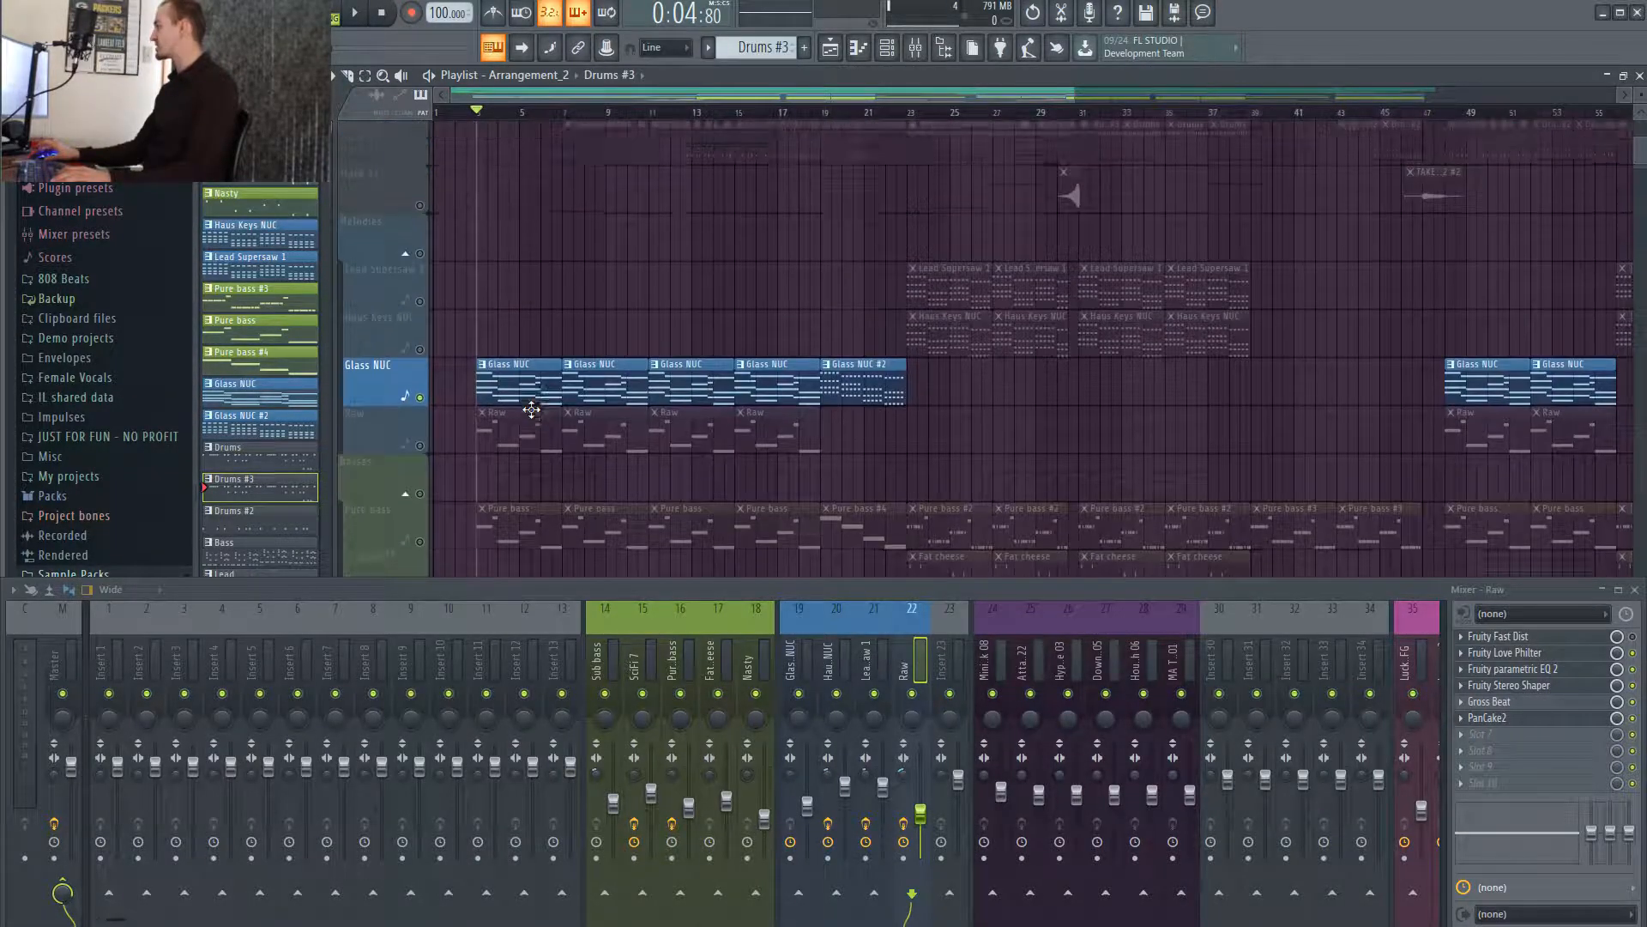
scroll(538, 412, "down", 3)
scroll(528, 410, "up", 3)
scroll(530, 409, "up", 2)
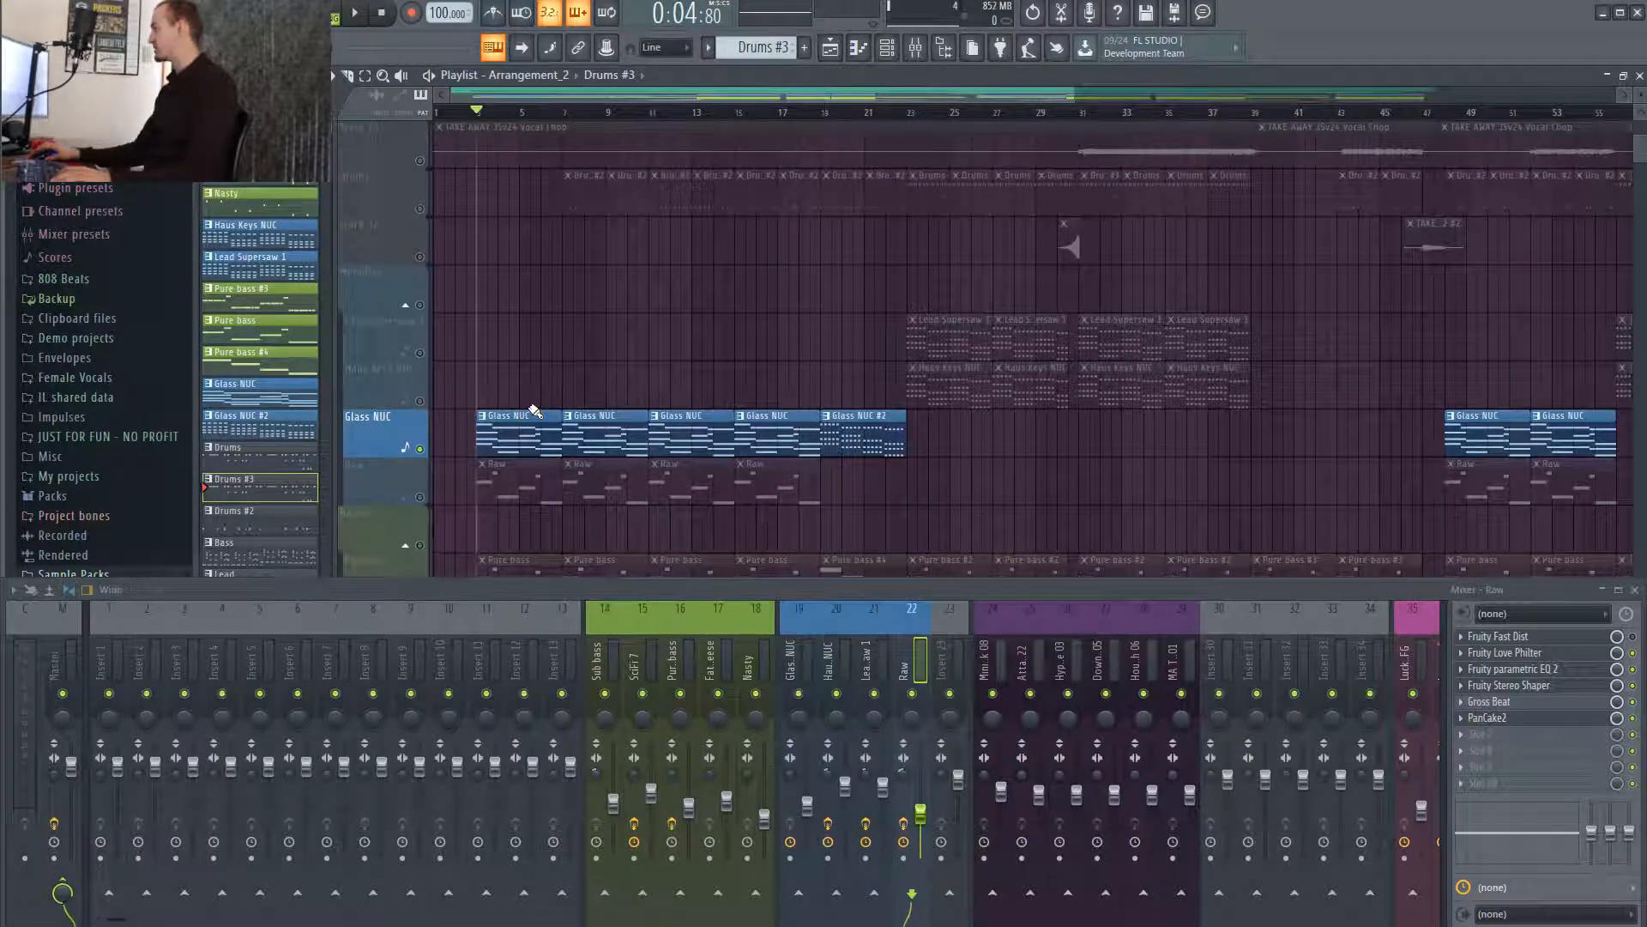
scroll(701, 386, "down", 1)
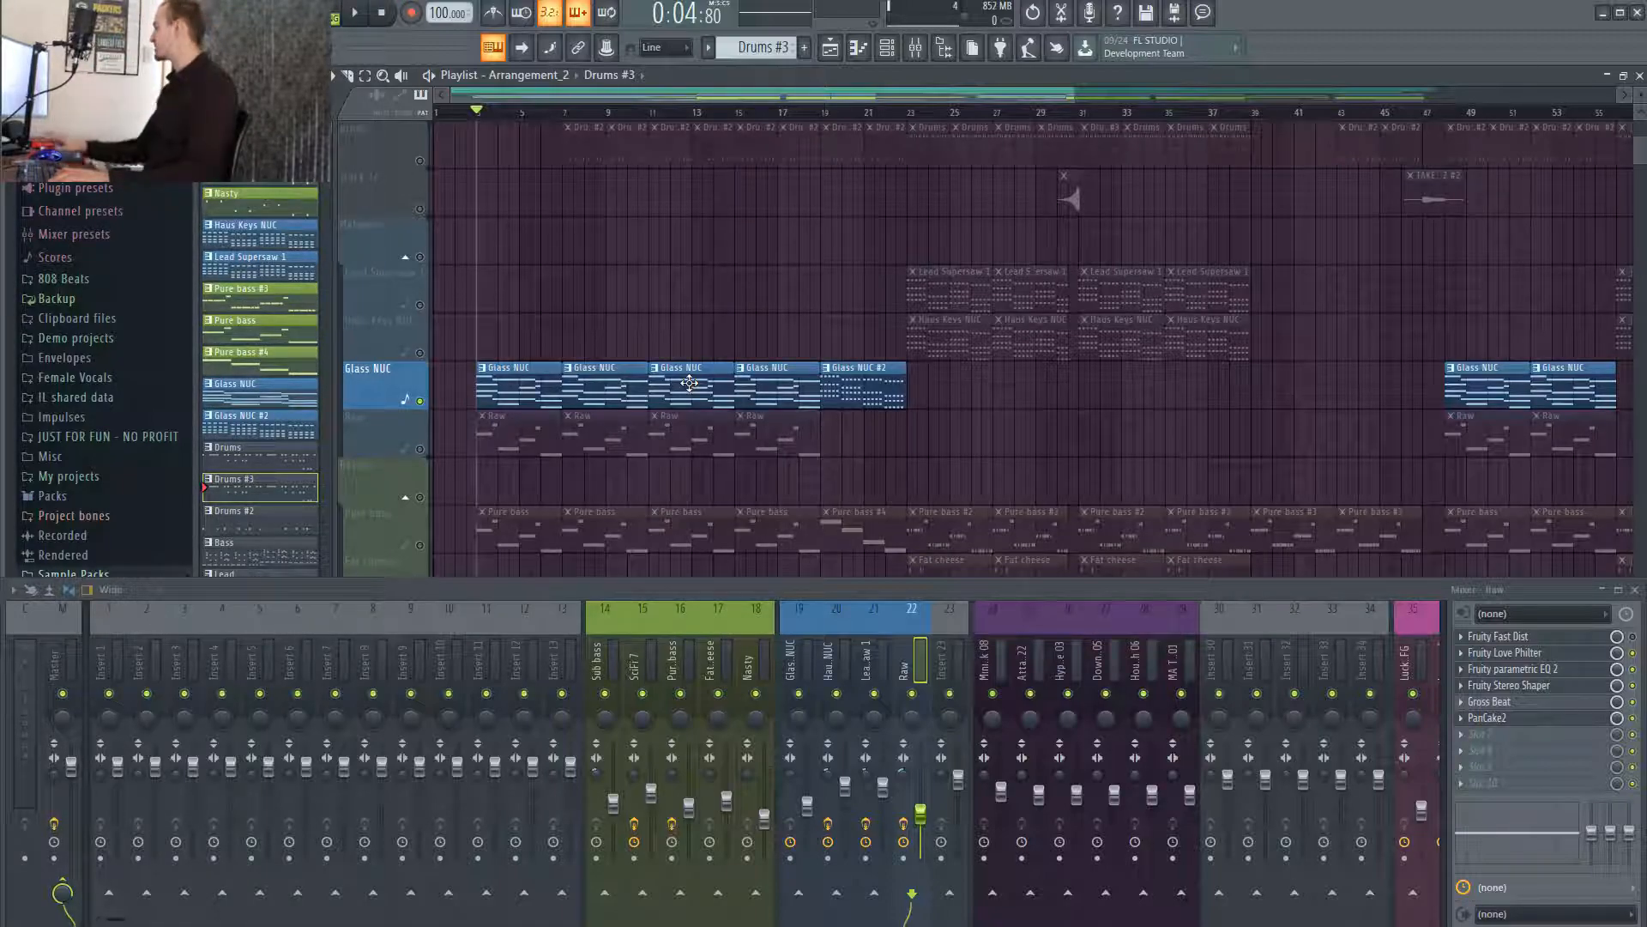
left_click(790, 664)
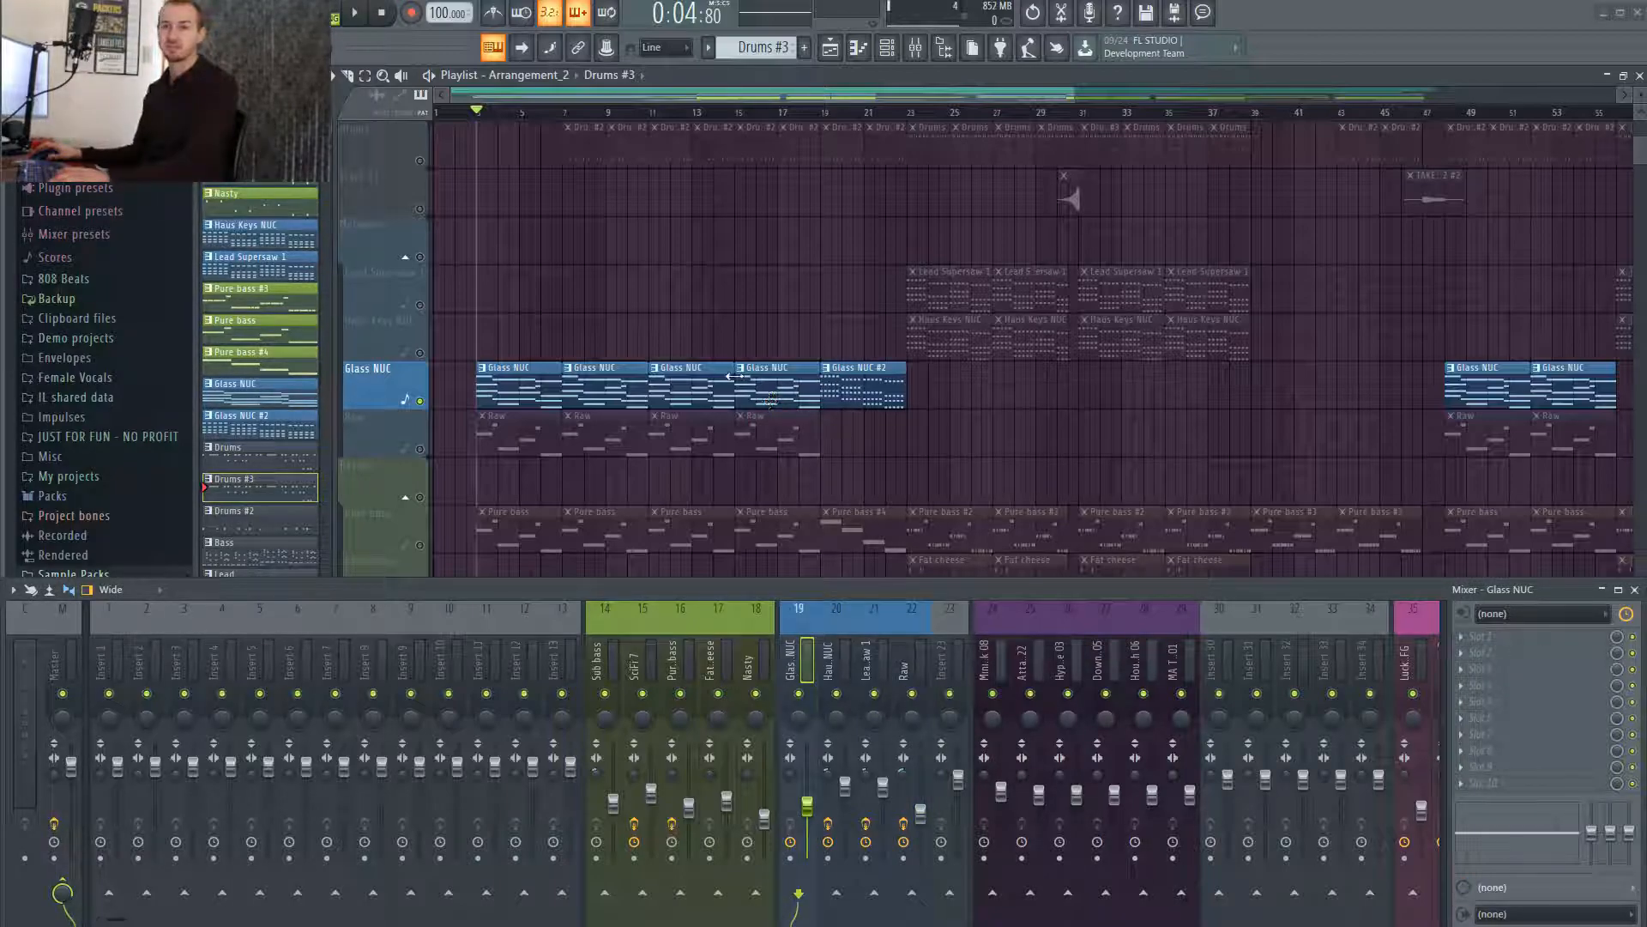
key("space")
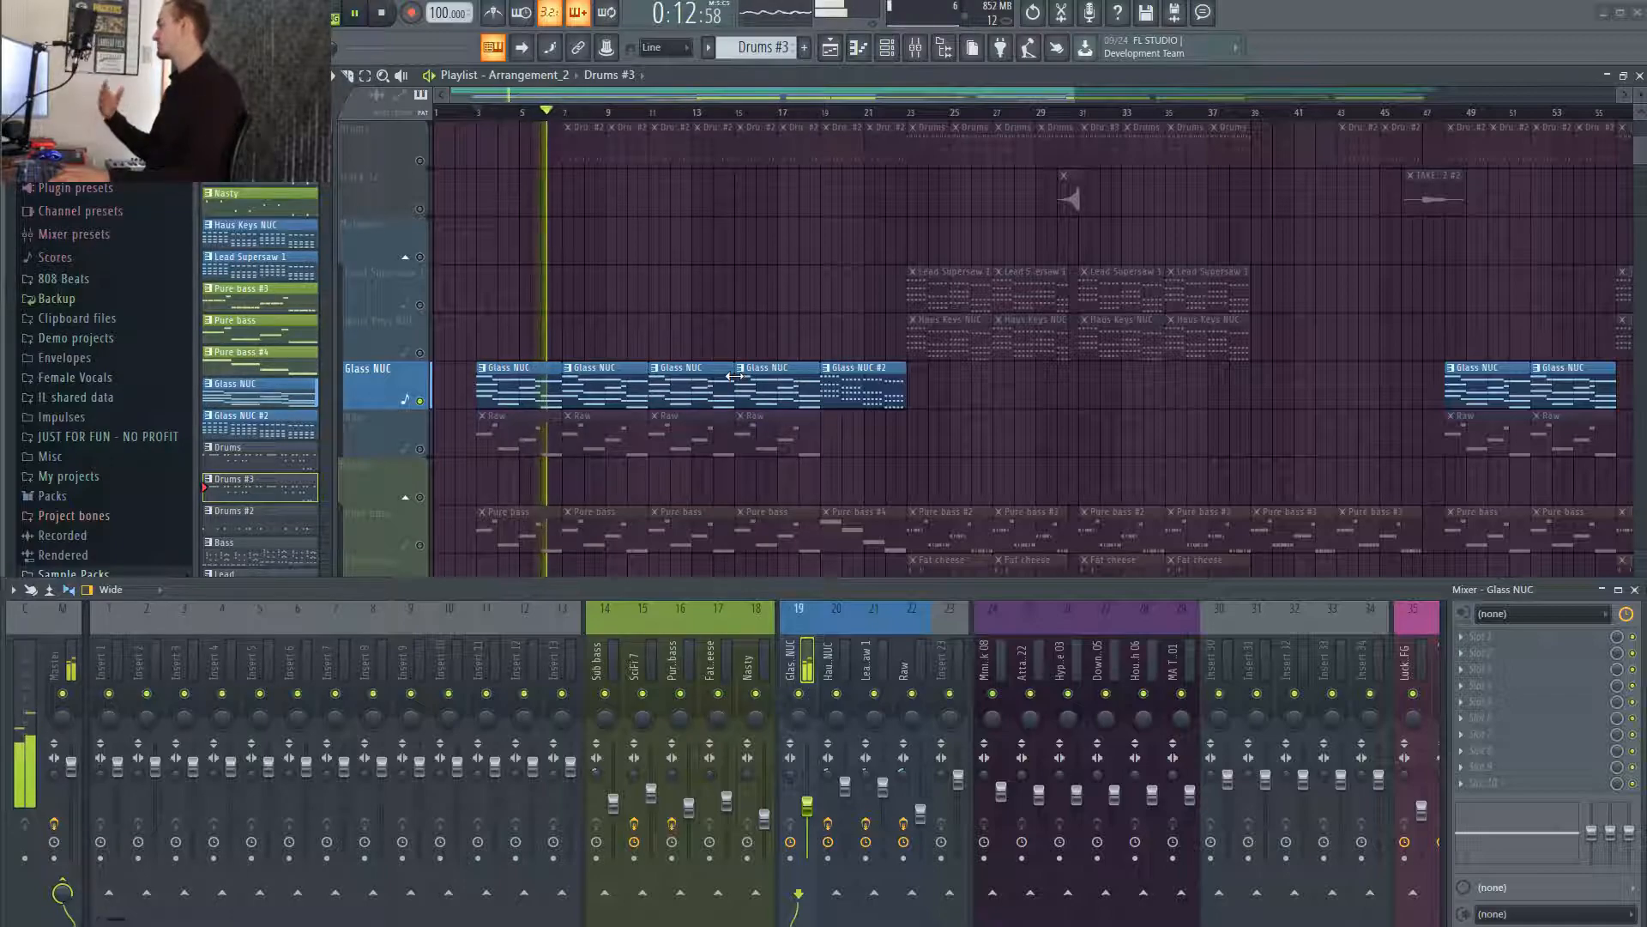
key("space")
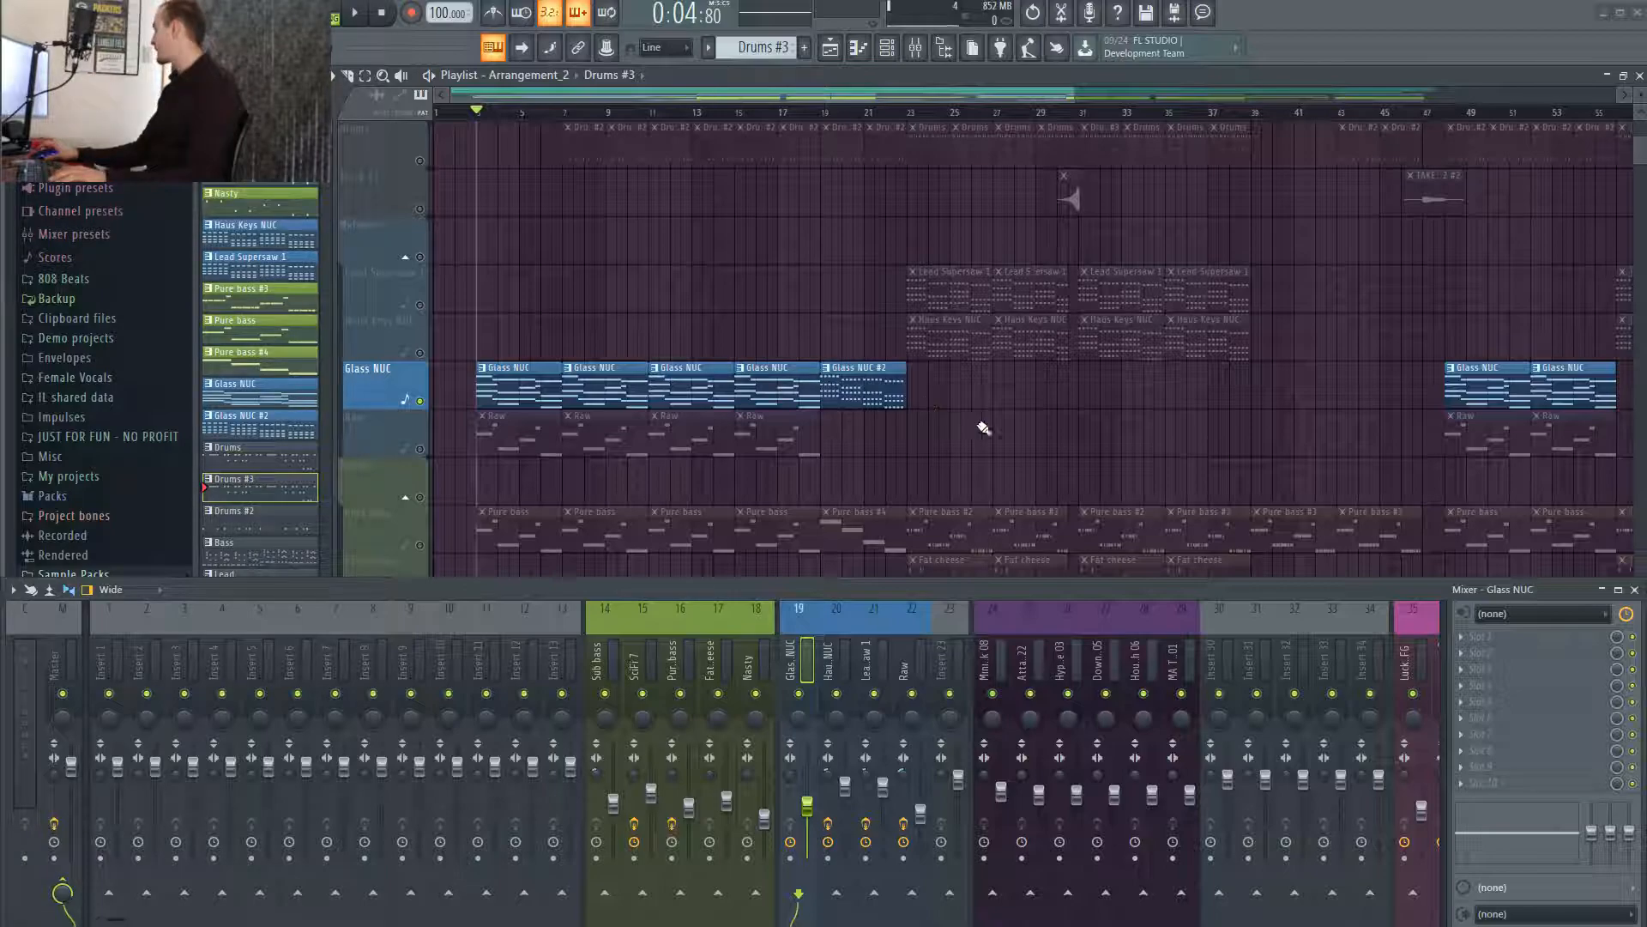
Play the isolated Glass NUC #2 clip from bar 19.
left_click(810, 113)
scroll(919, 415, "up", 5)
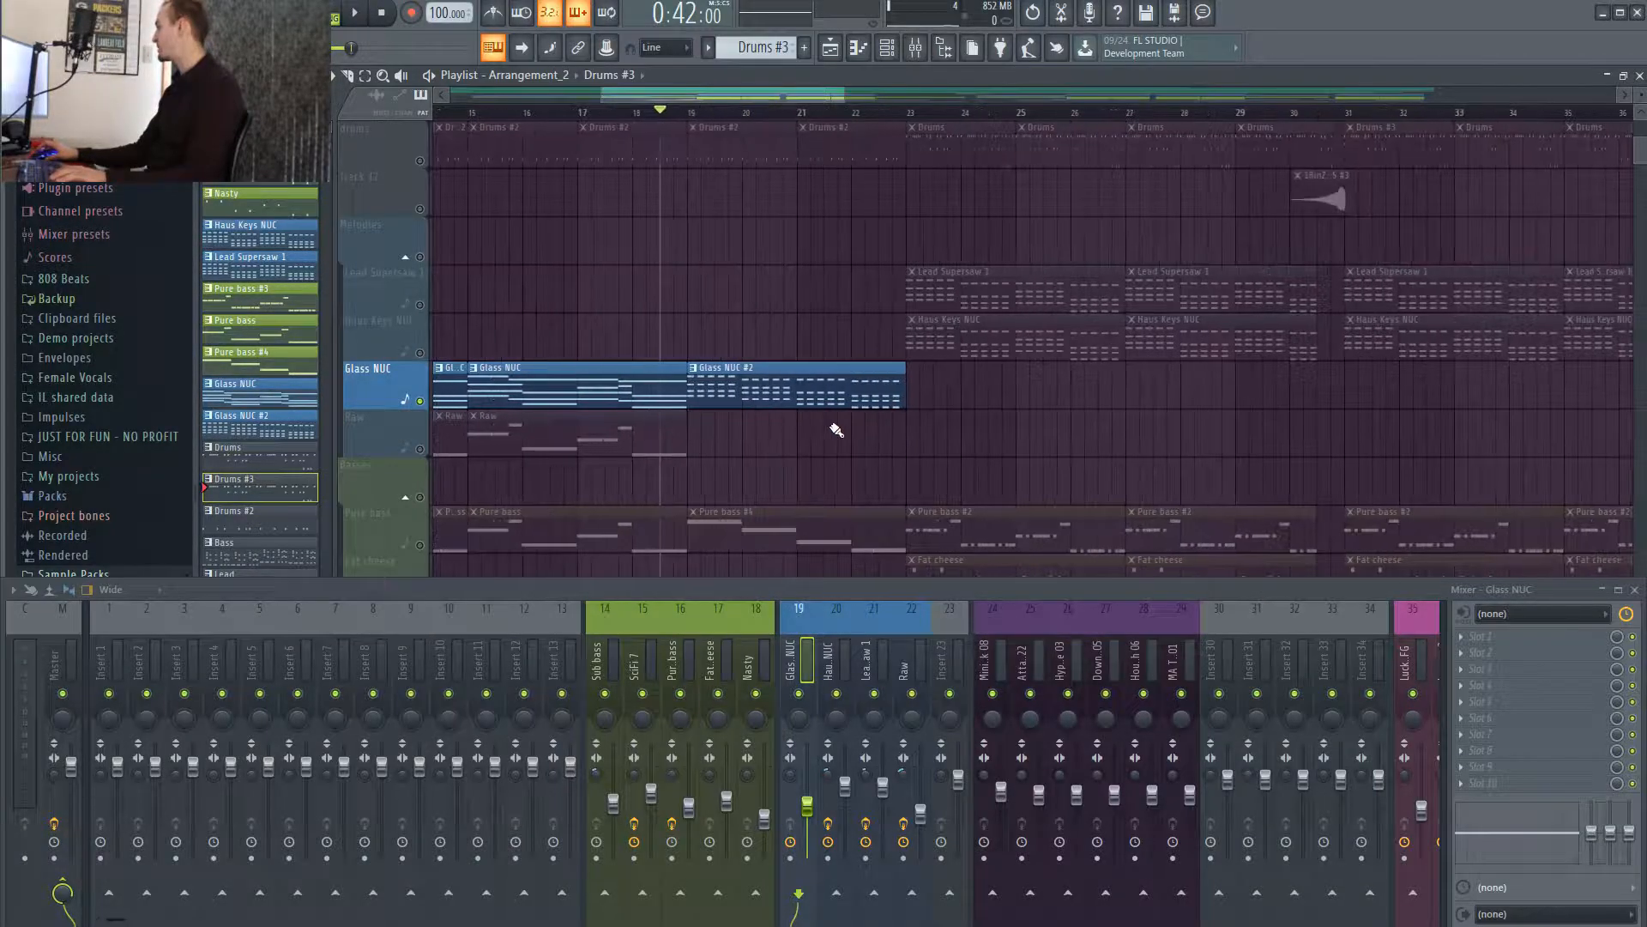
left_click(688, 113)
key("space")
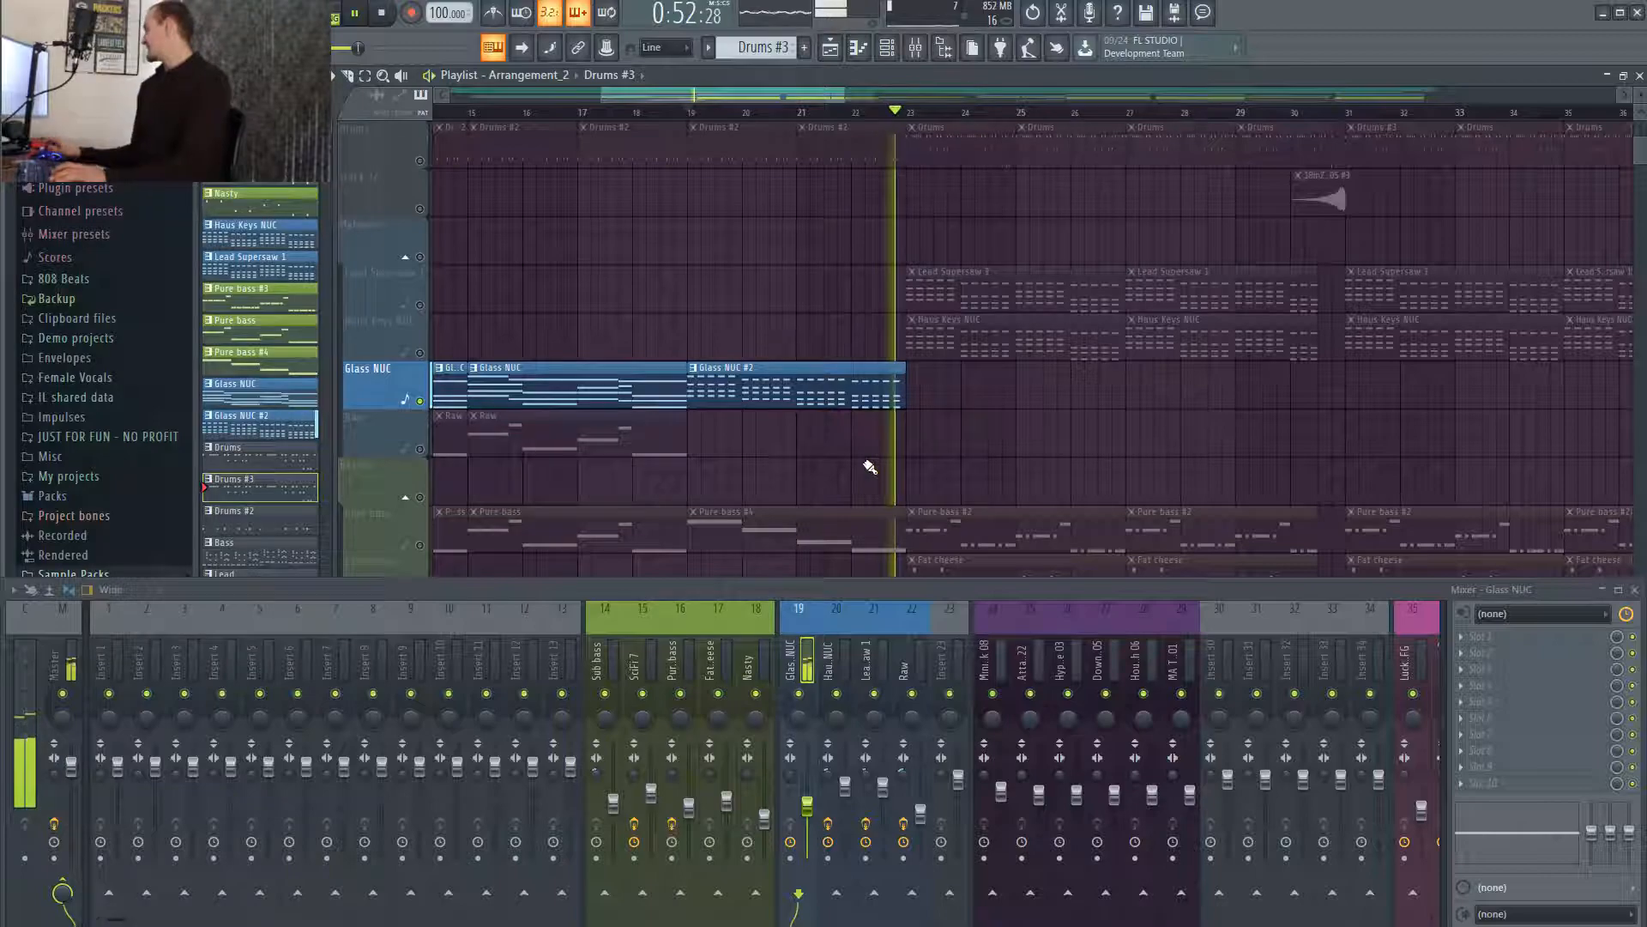
key("space")
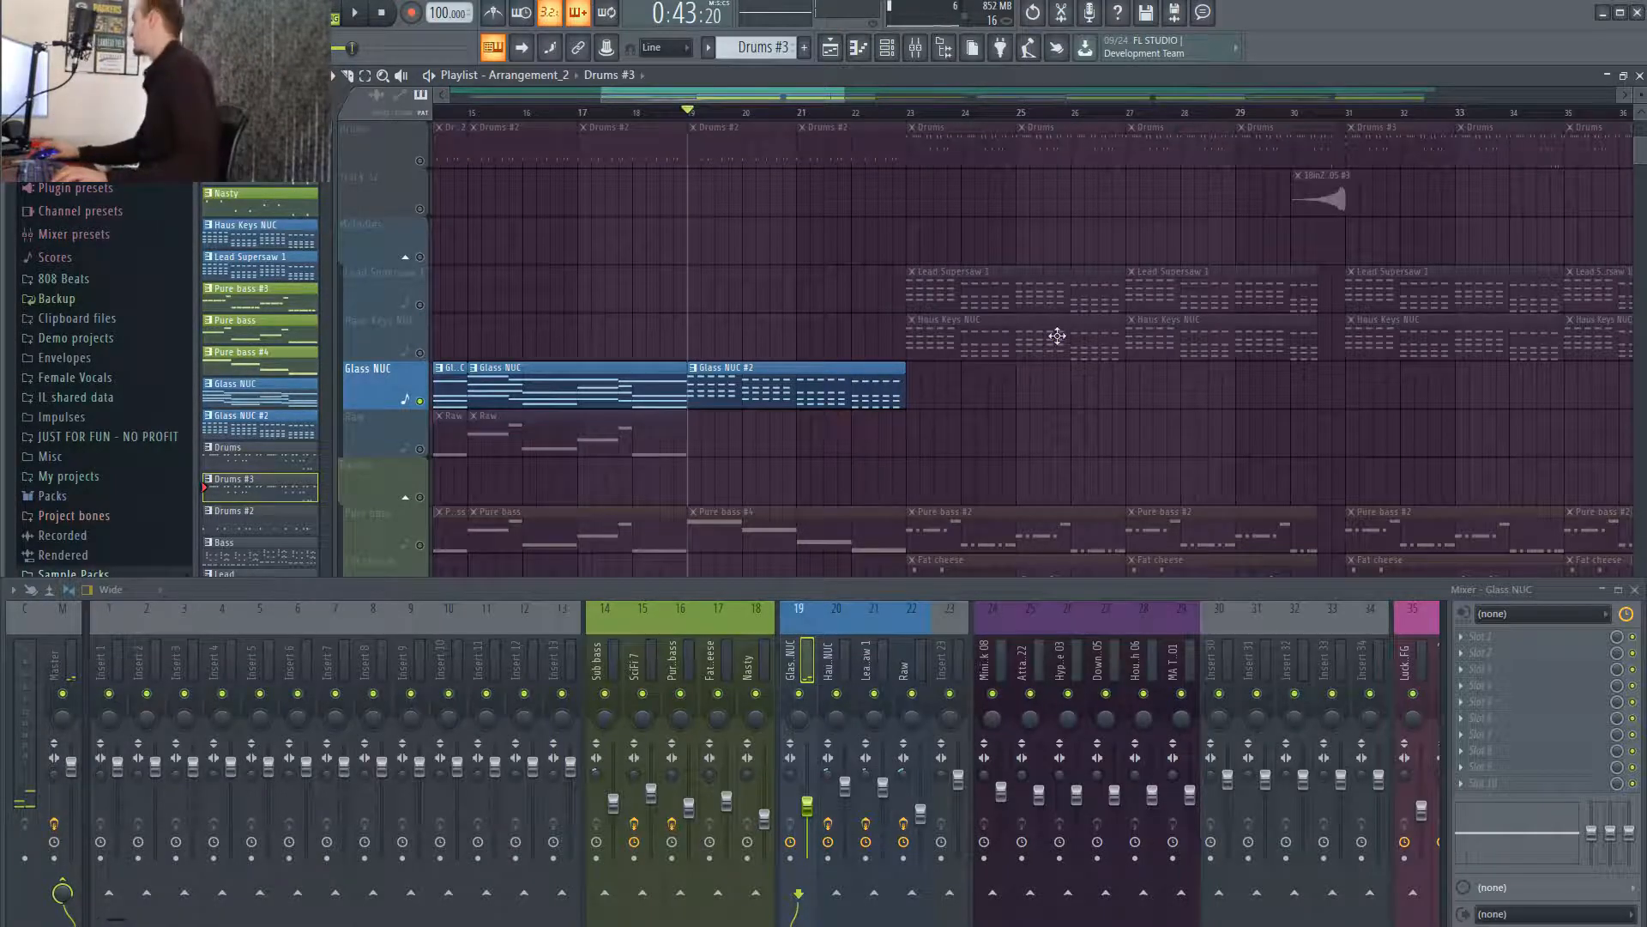
Examine where the Glass NUC clips recur across the whole arrangement.
scroll(984, 423, "down", 6)
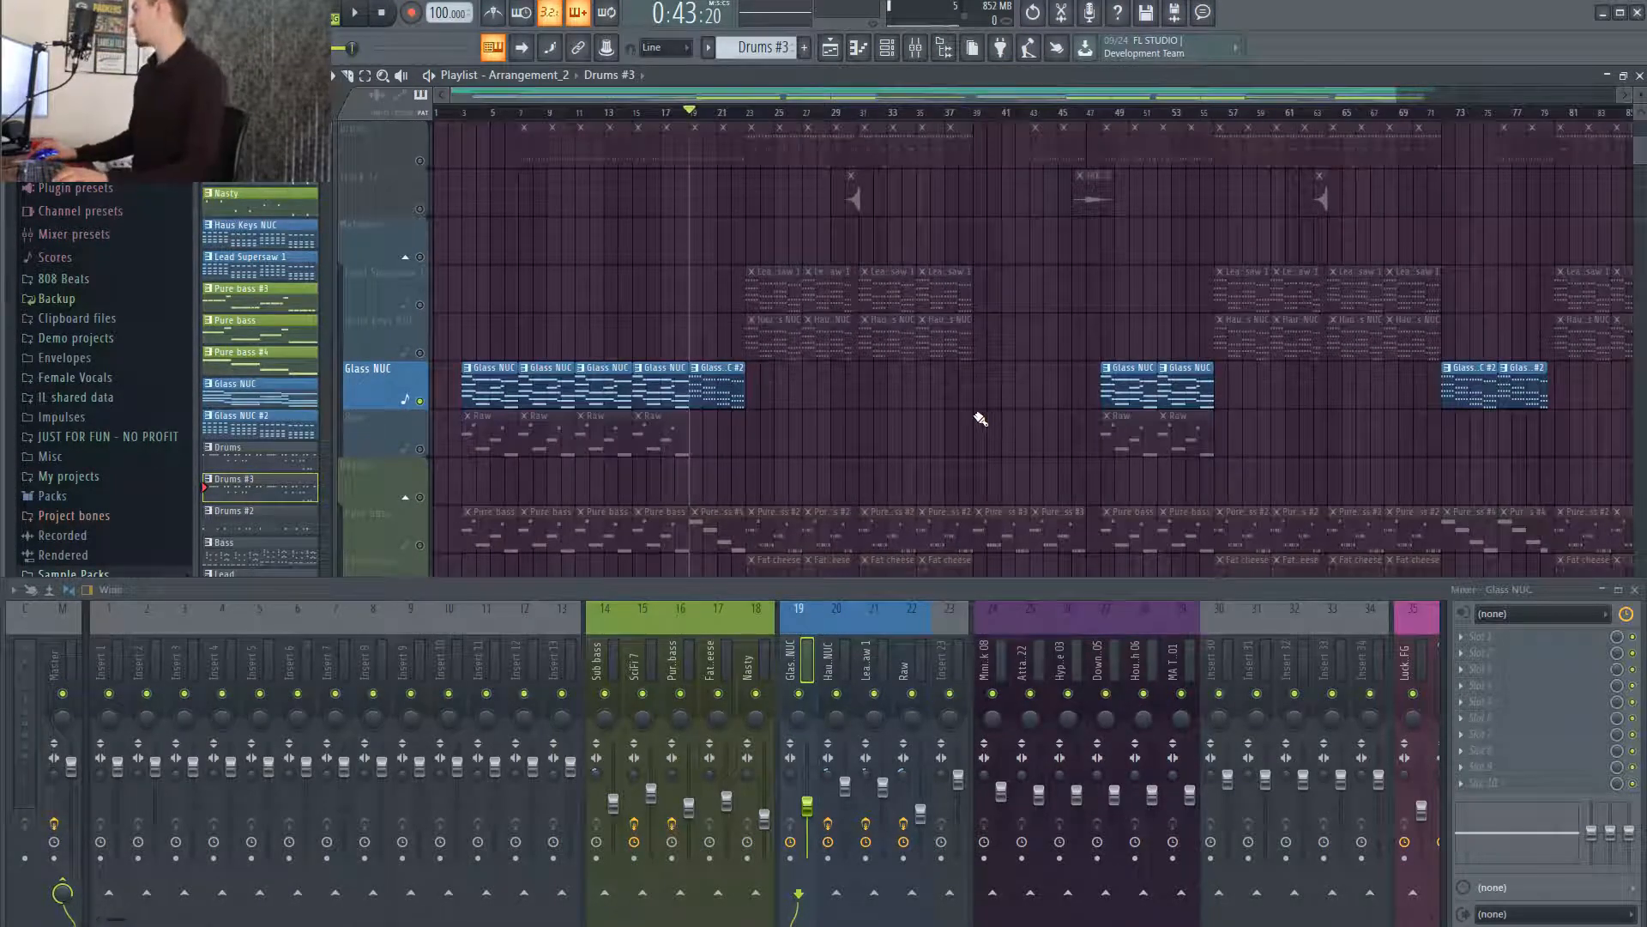
scroll(985, 421, "down", 4)
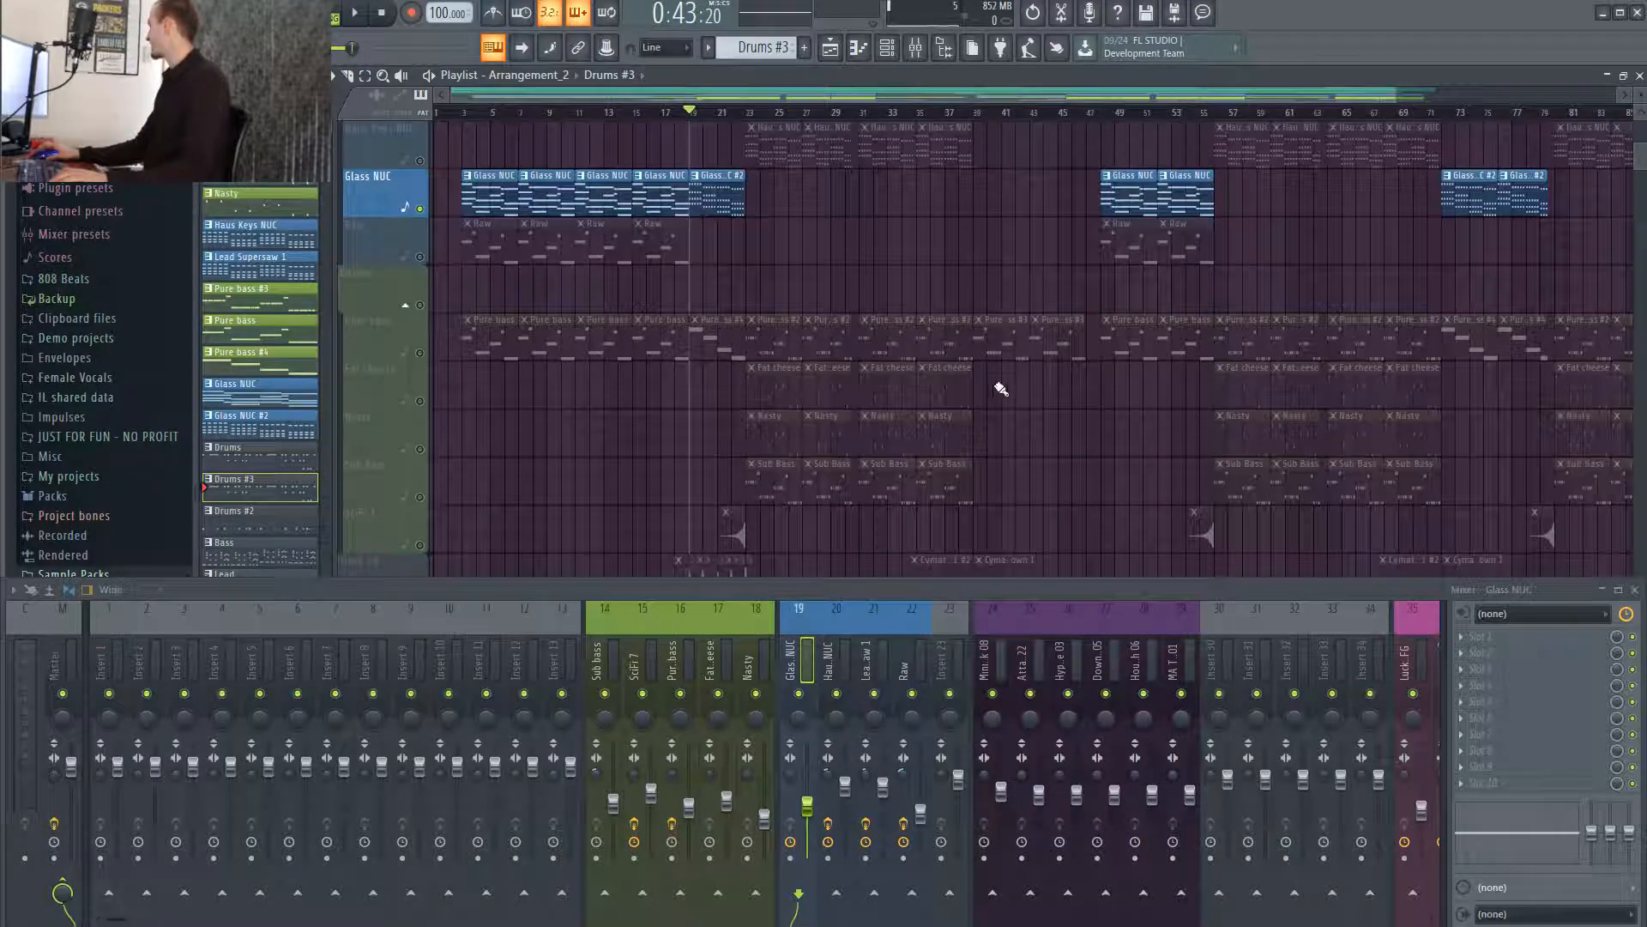
scroll(993, 379, "up", 2)
left_click_drag(768, 93, 1030, 103)
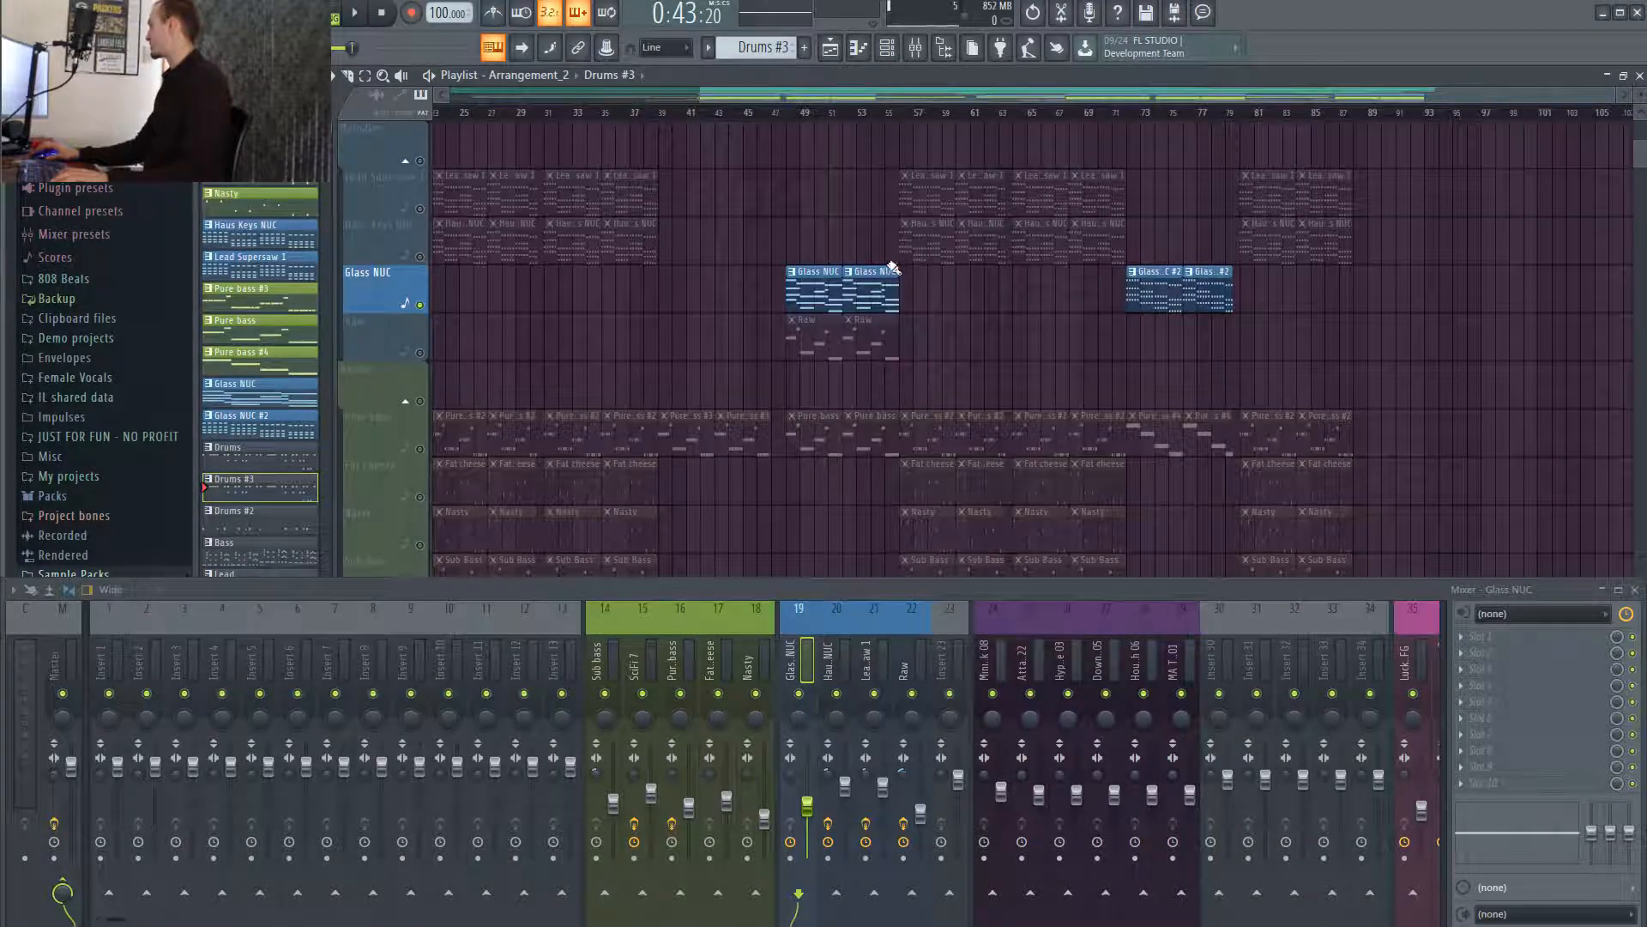
left_click_drag(775, 94, 371, 113)
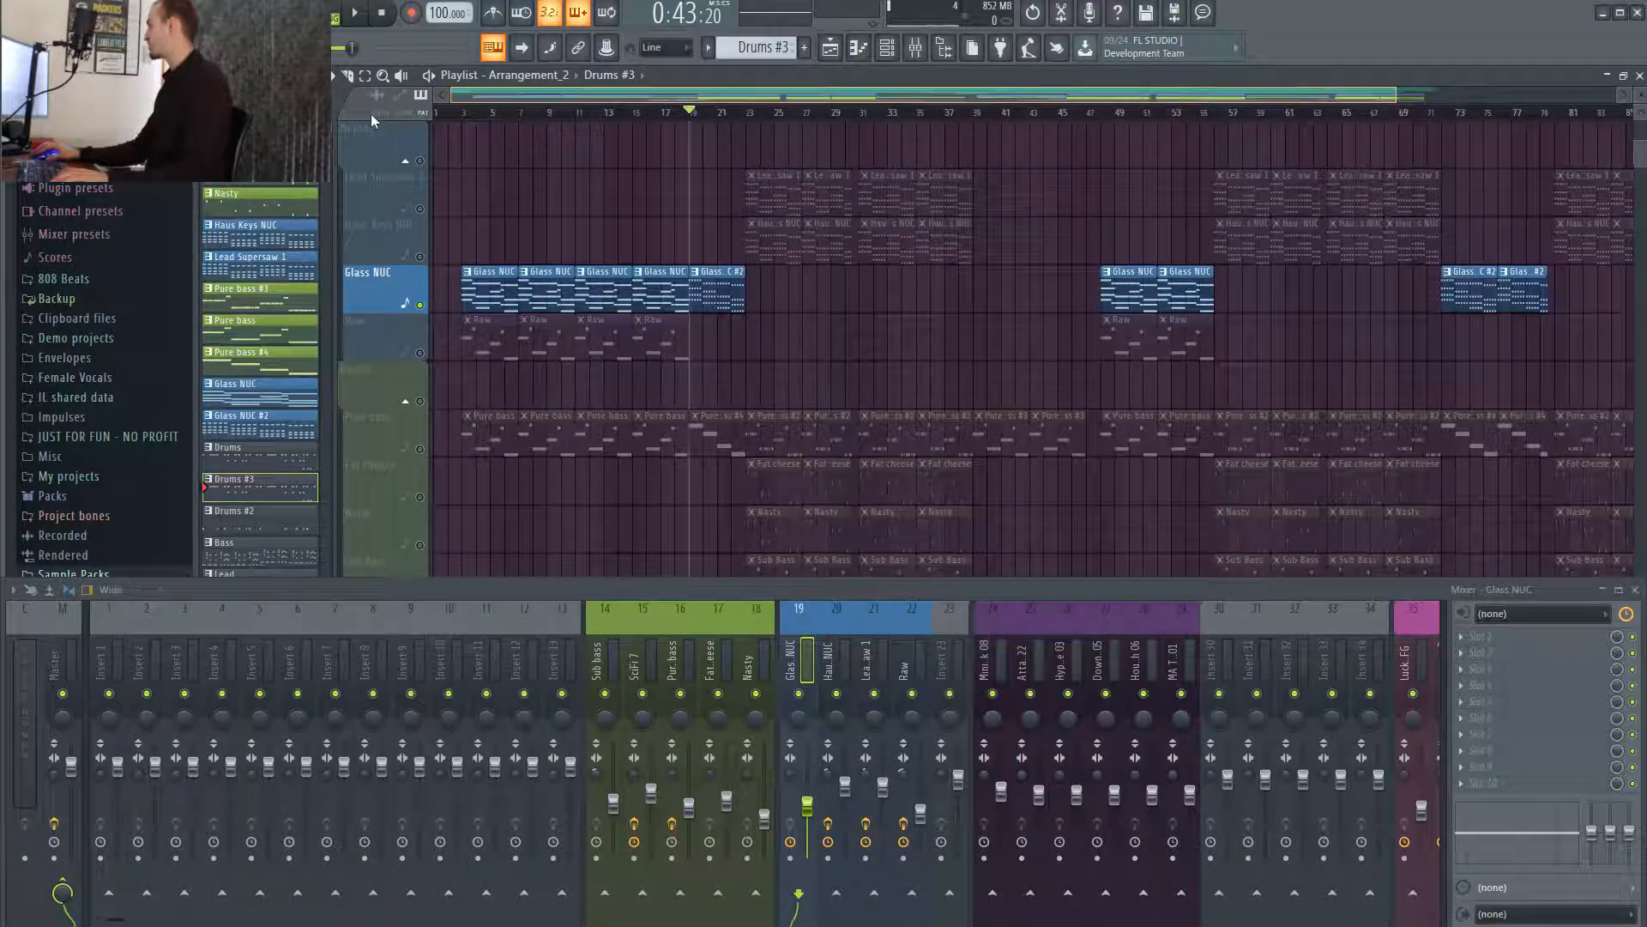
Return the playback position to bar 3 and unmute the Raw, Pure bass and drums tracks alongside Glass NUC.
scroll(633, 386, "up", 3)
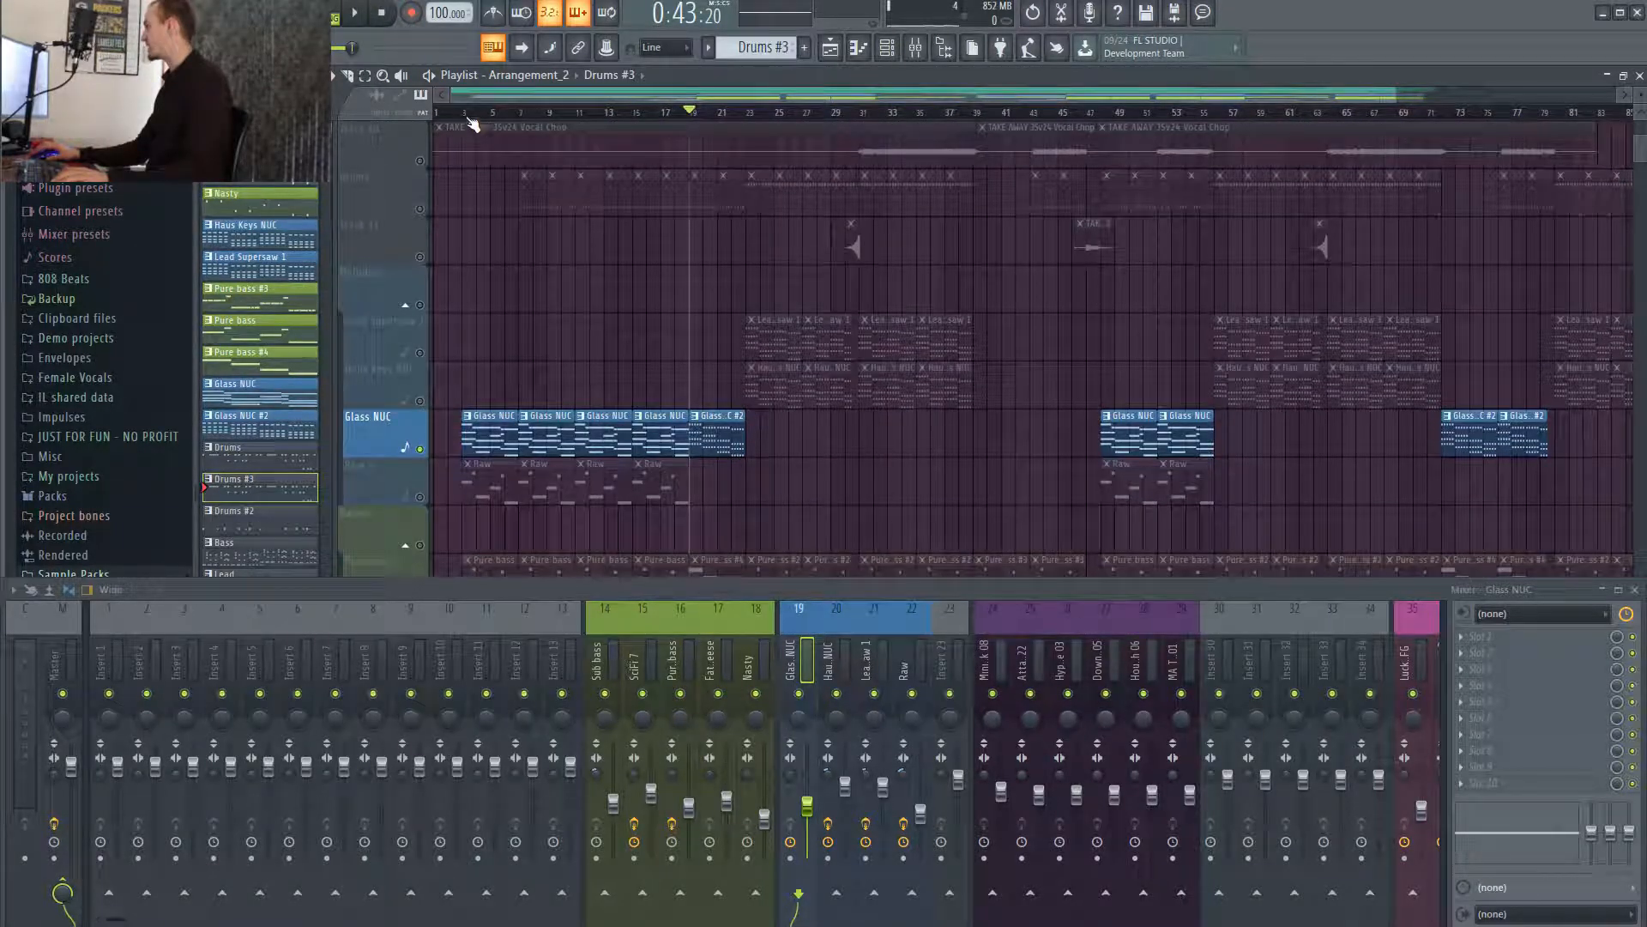
left_click(467, 114)
scroll(468, 393, "down", 2)
left_click(420, 400)
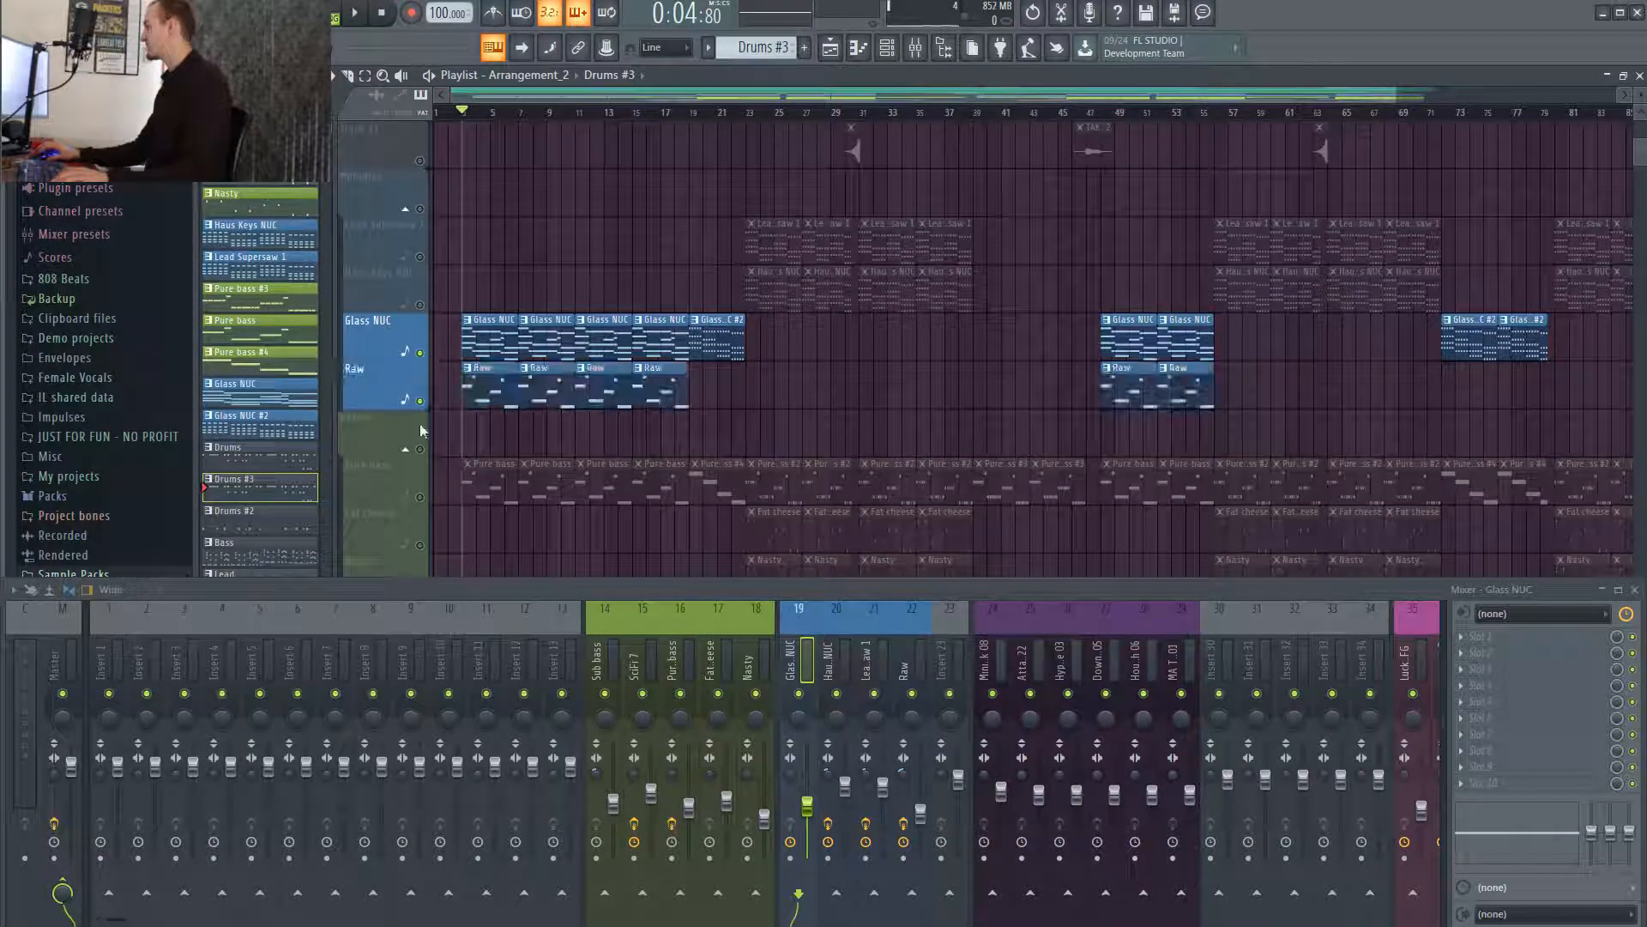
left_click(419, 497)
scroll(489, 434, "down", 3)
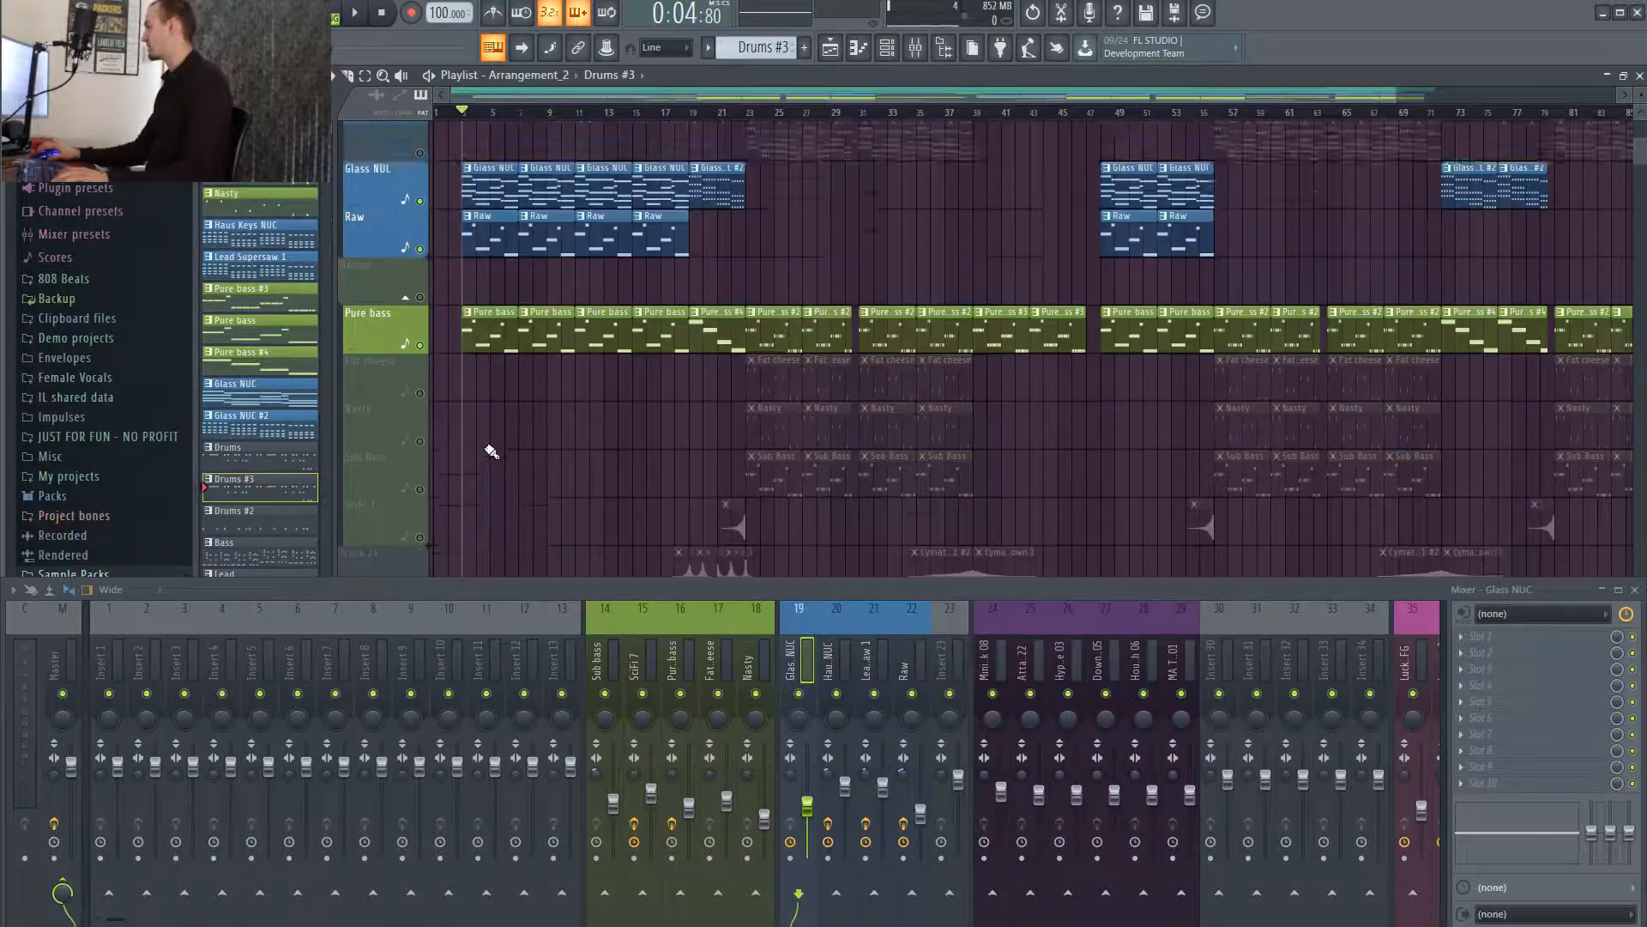
scroll(491, 449, "up", 7)
left_click(420, 401)
scroll(546, 441, "down", 3)
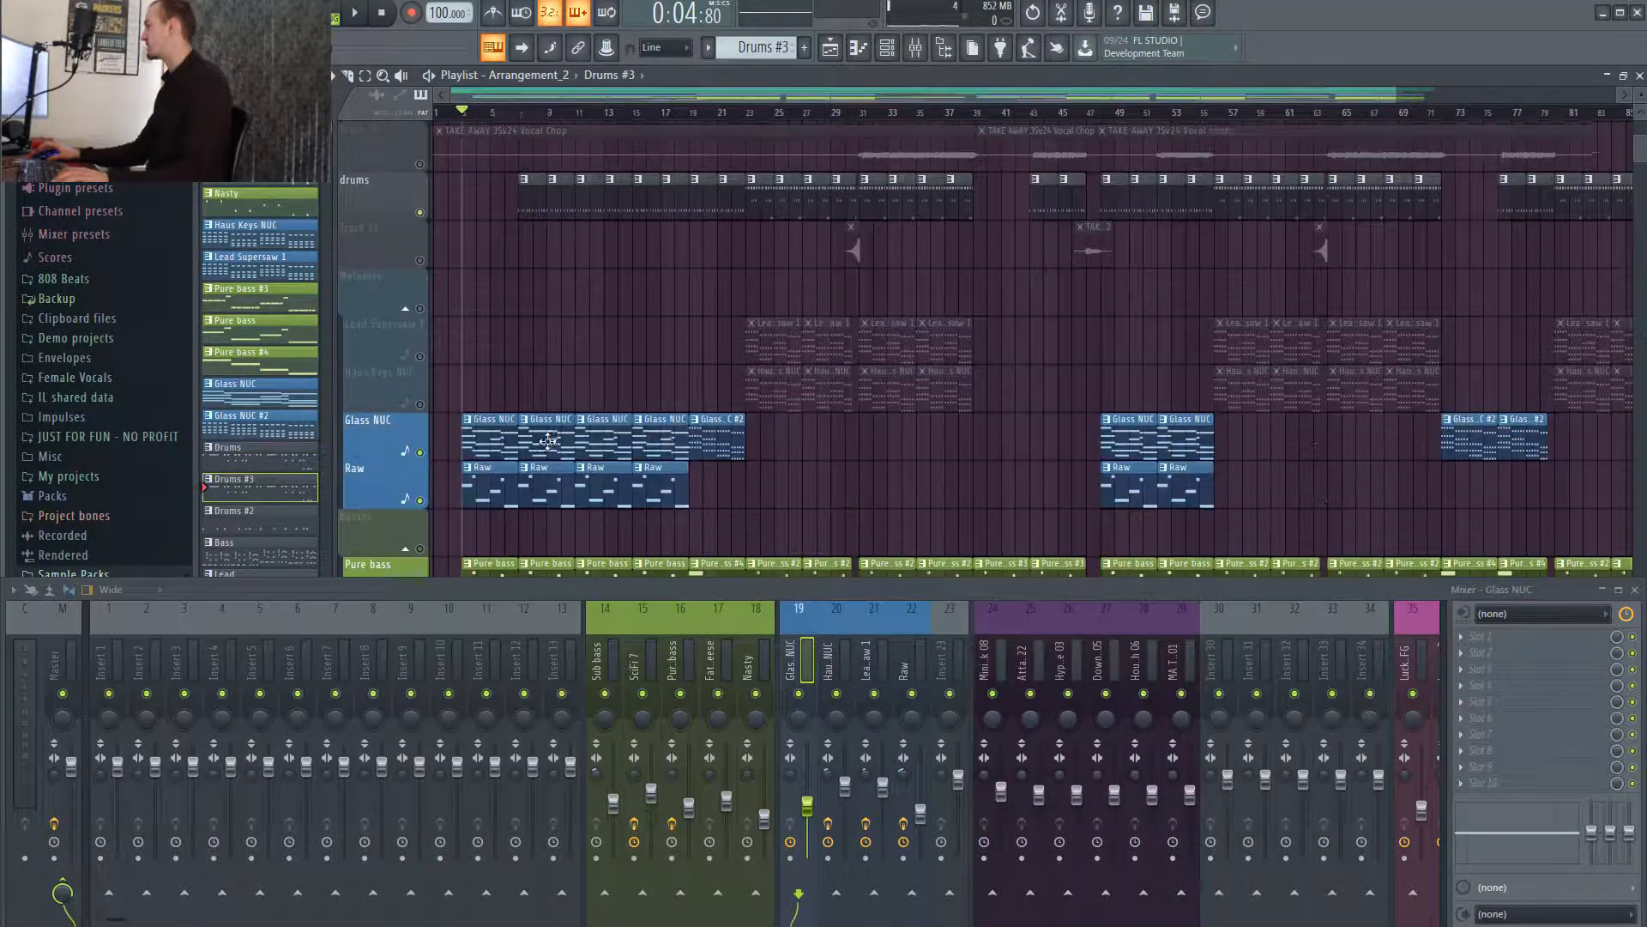
scroll(532, 342, "down", 3)
Play the combined Glass NUC, Raw, Pure bass and drums tracks from bar 3 and again from bar 7.
key("space")
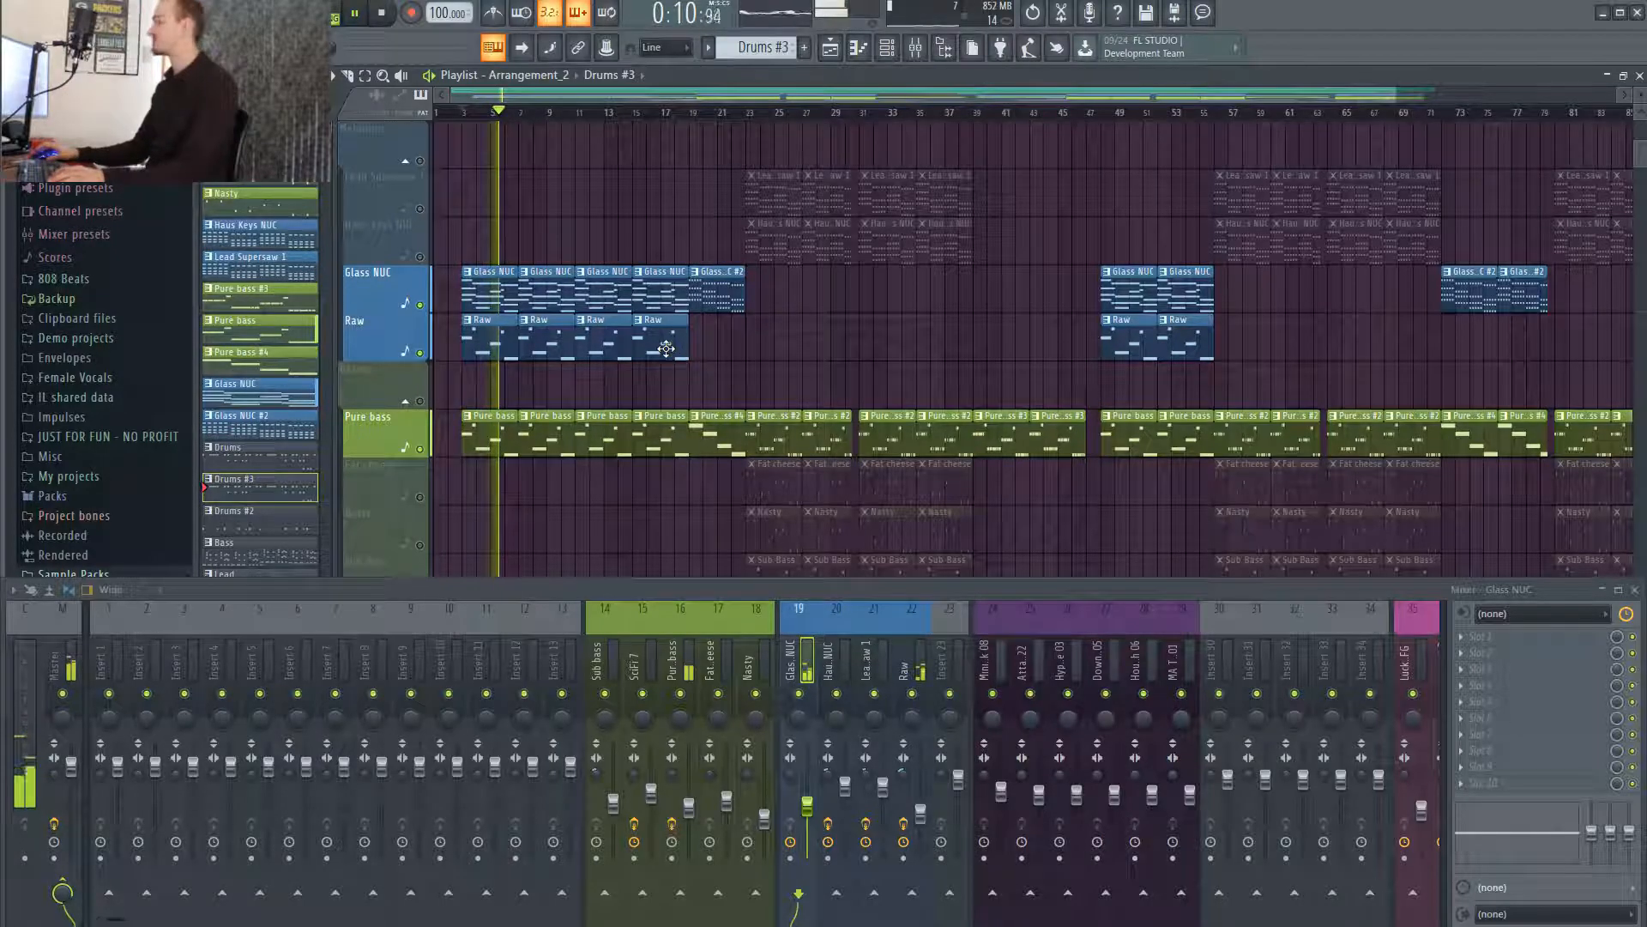
key("space")
left_click(550, 116)
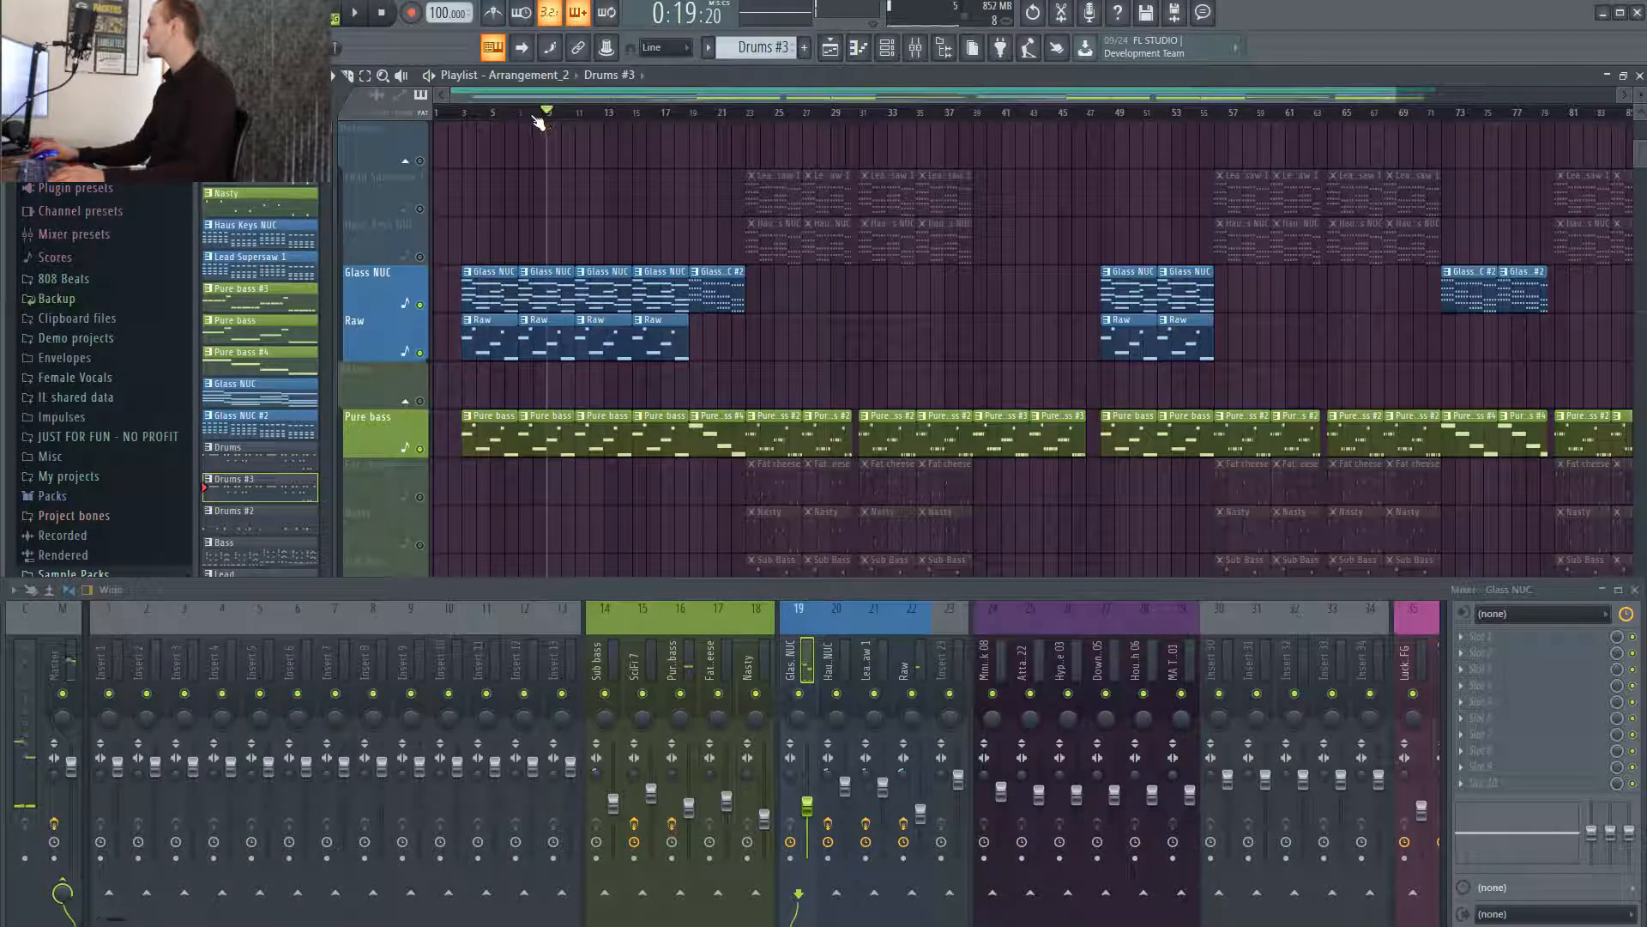
left_click(534, 118)
left_click(521, 117)
key("space")
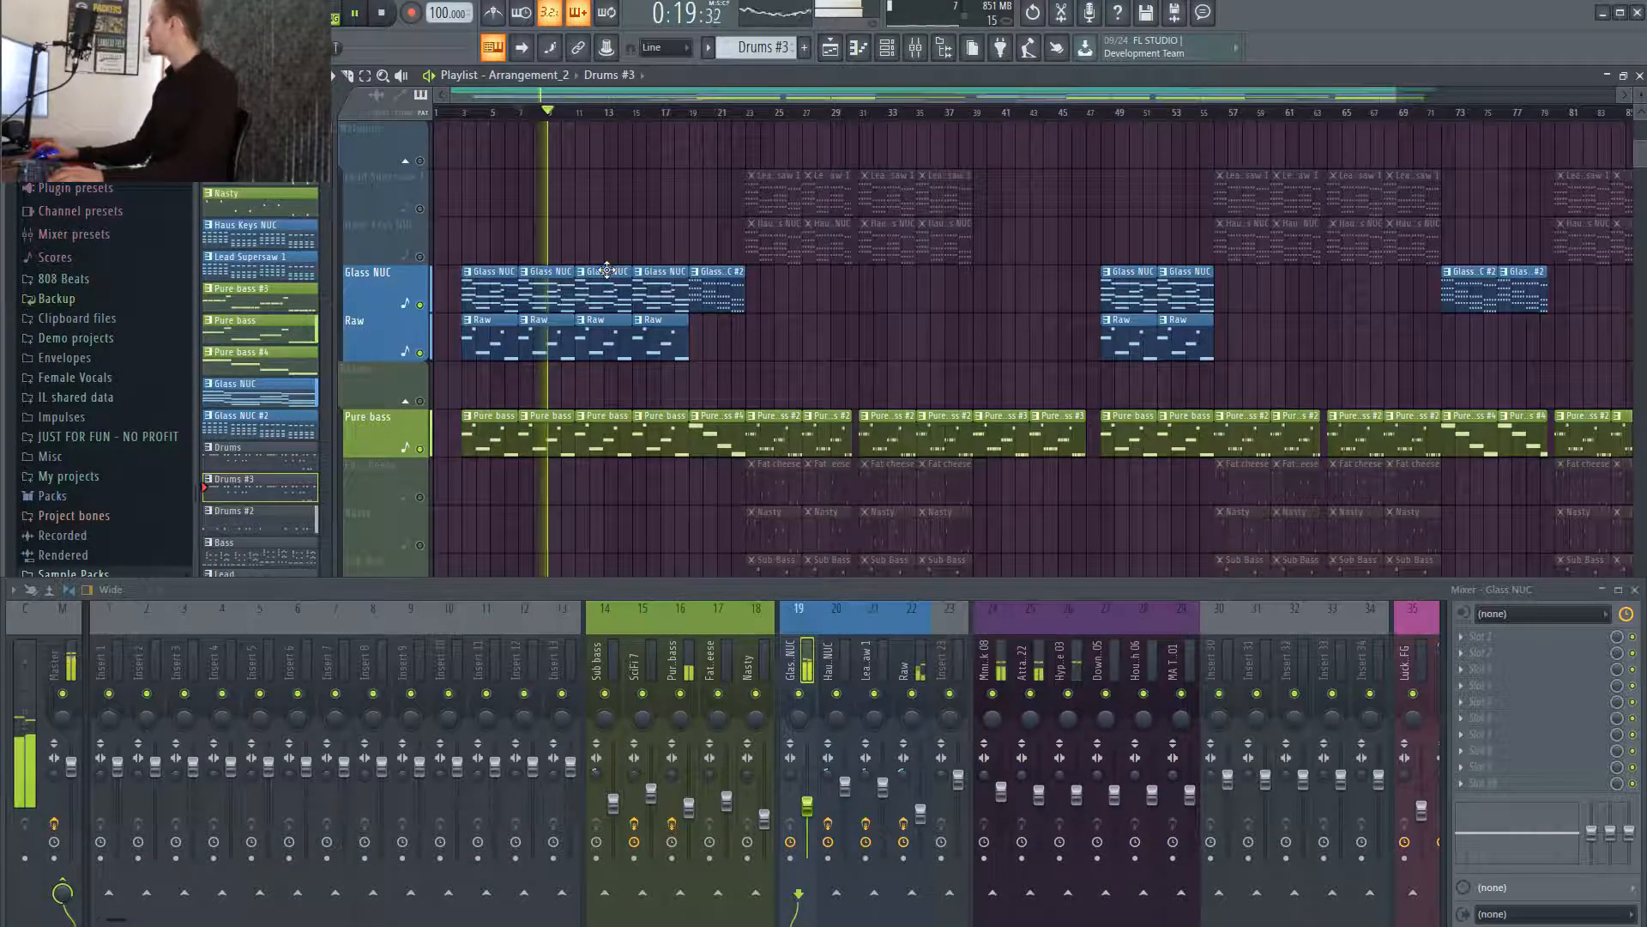
key("space")
Play Glass NUC #2 together with Pure bass #4 and the drums from bar 19.
left_click(691, 113)
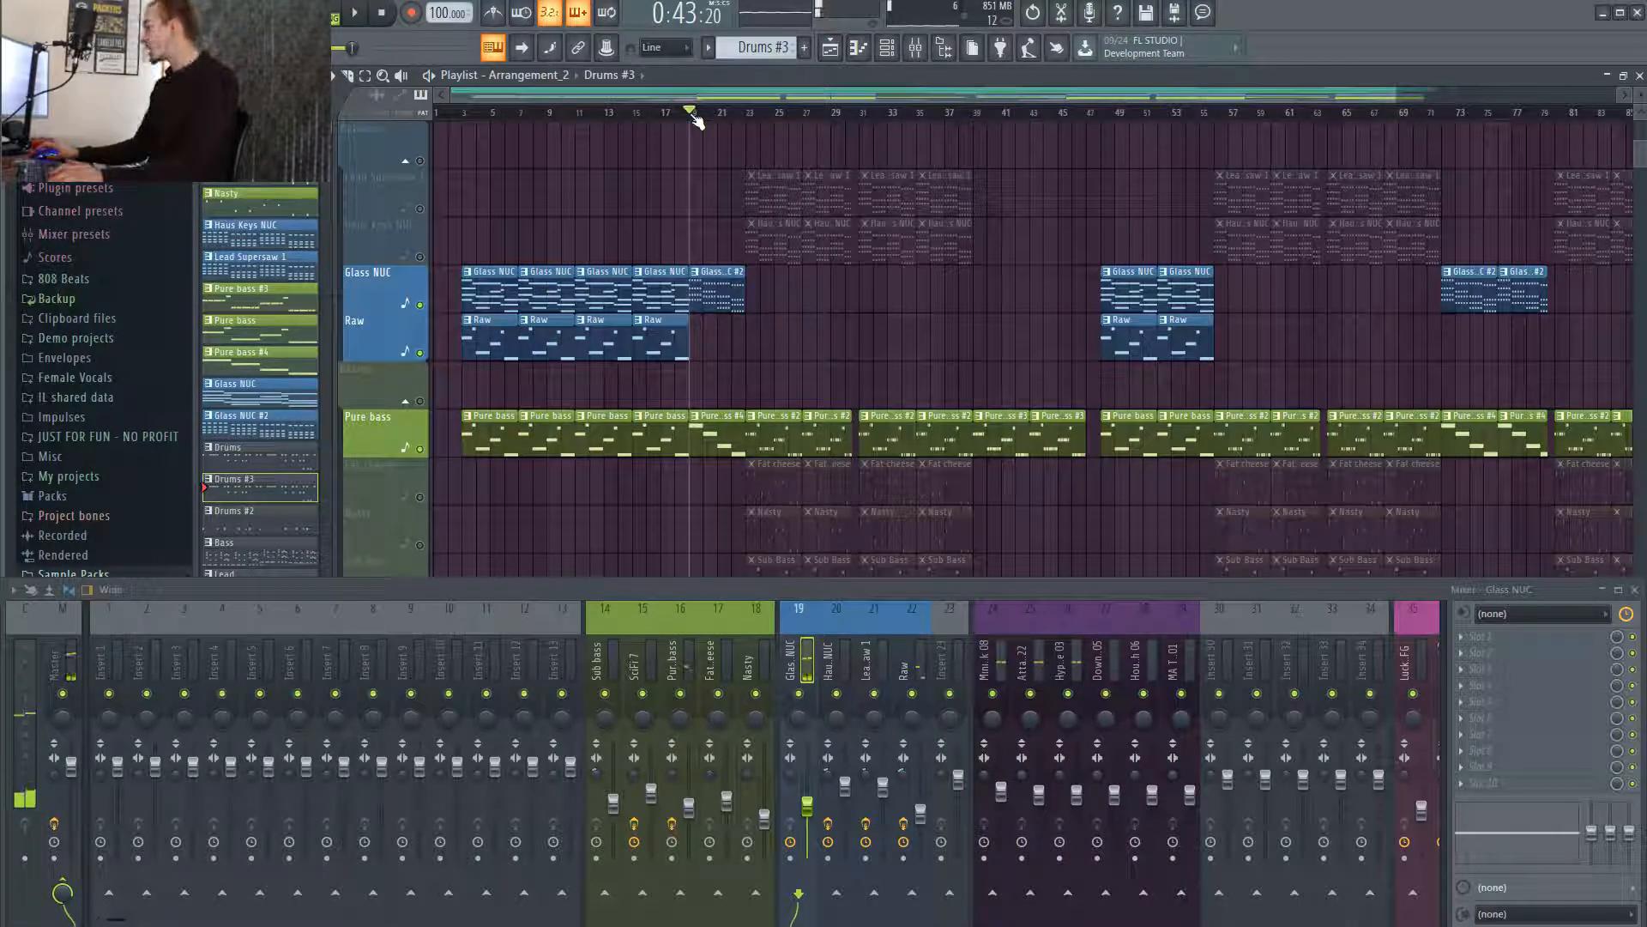
key("space")
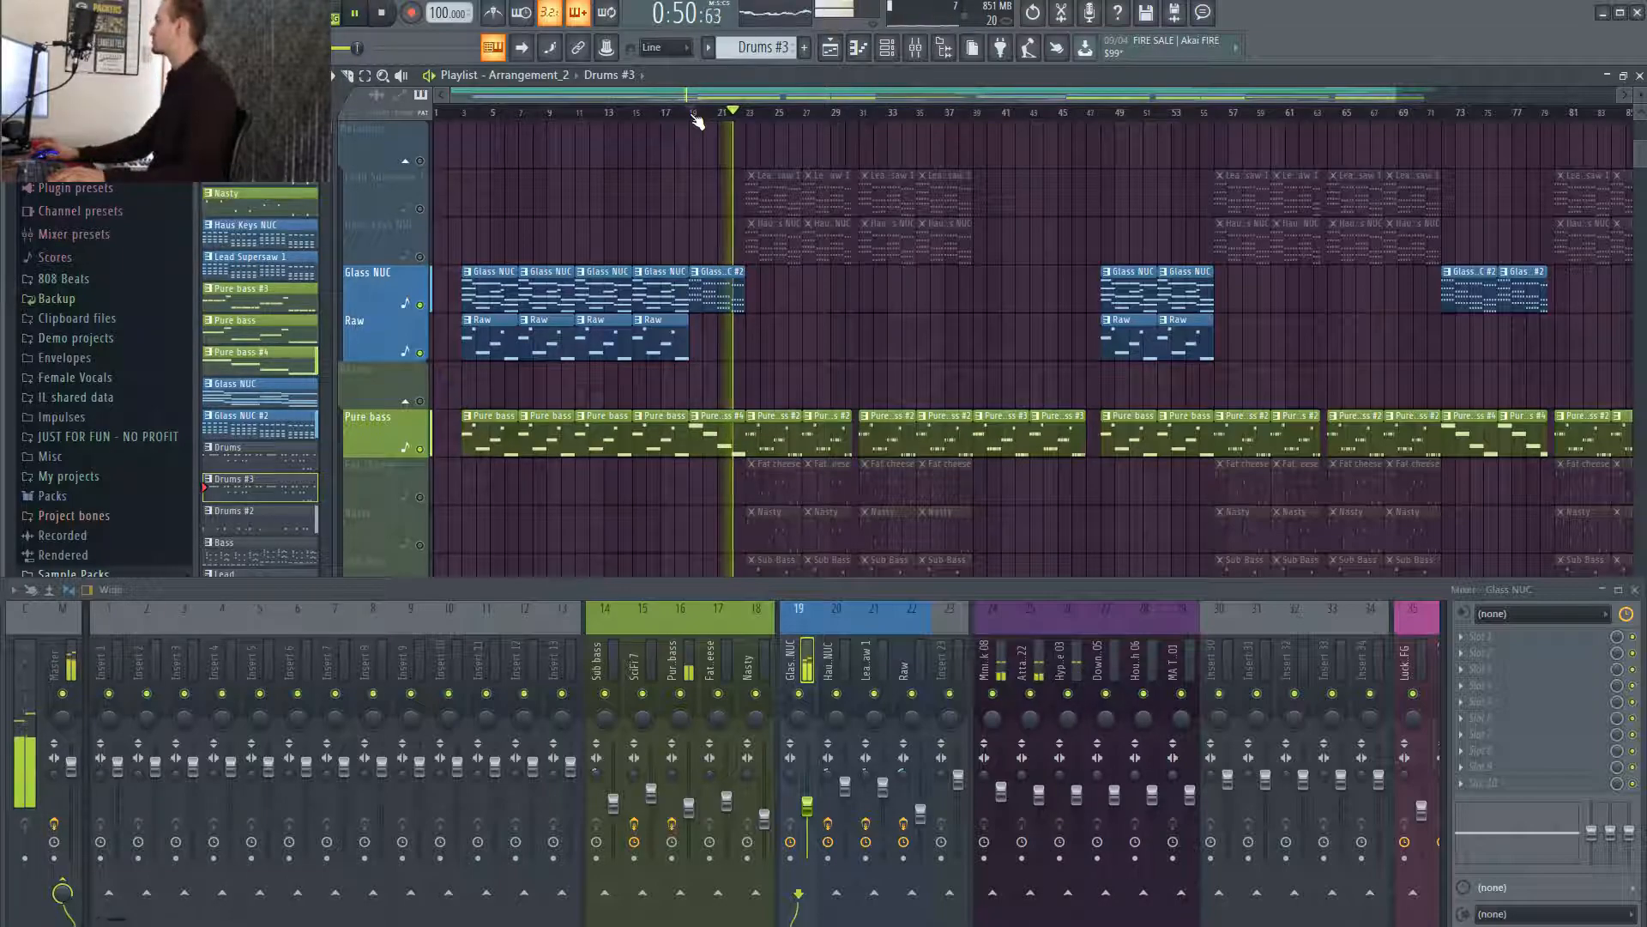
Stop playback and isolate the Pure bass track to look over its clips.
key("space")
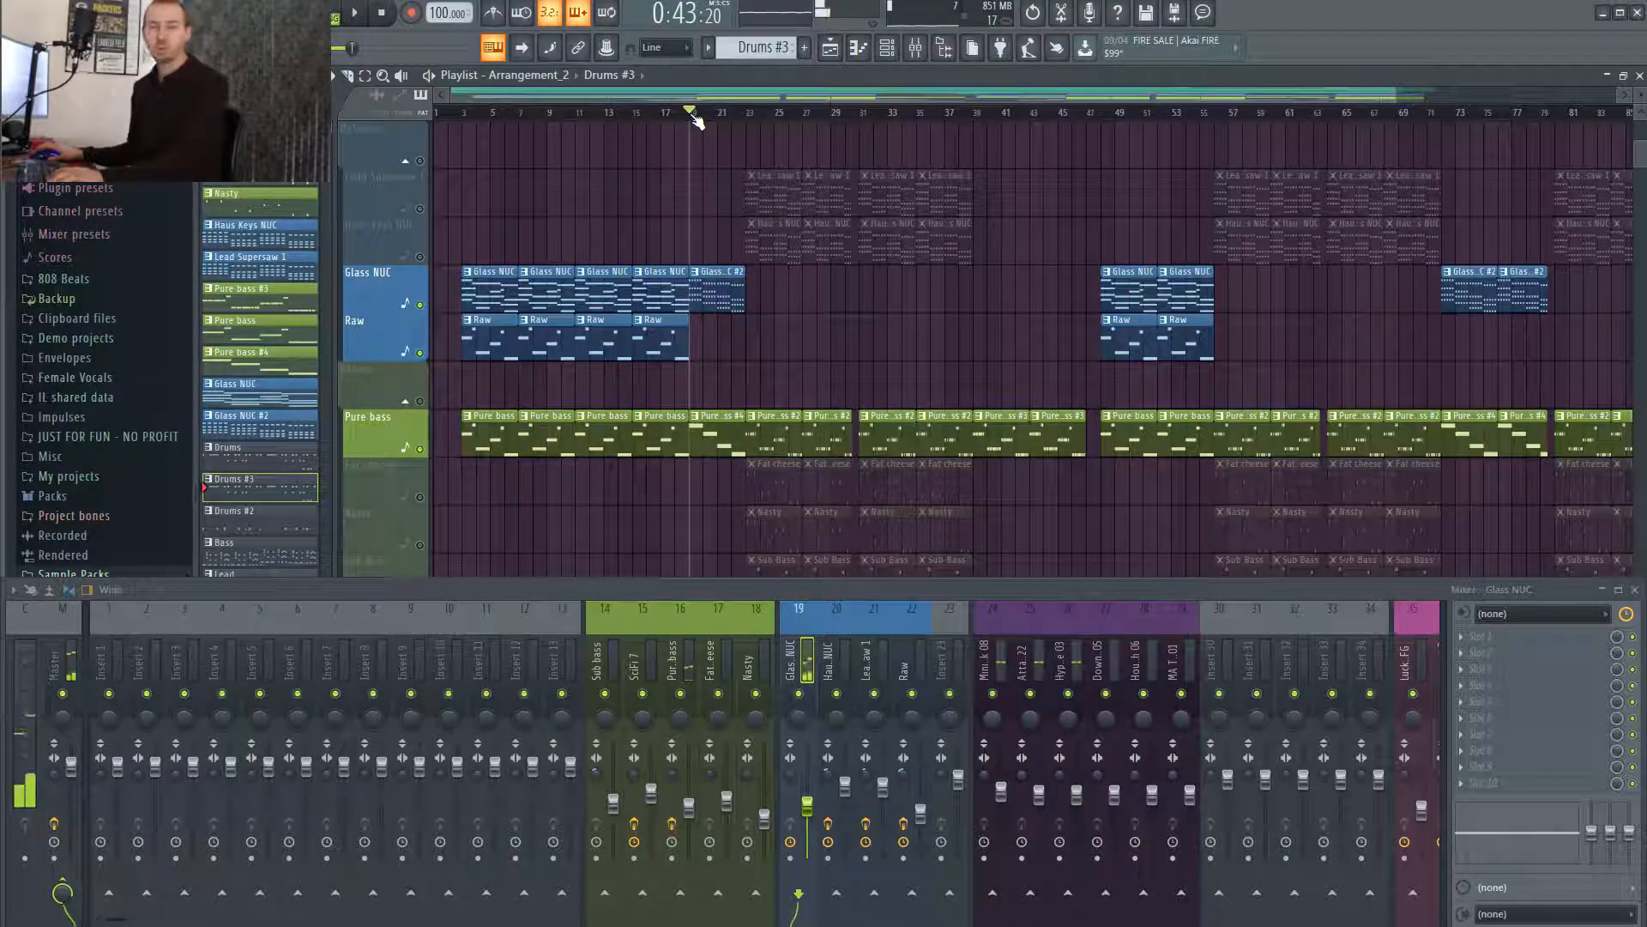
scroll(672, 478, "down", 3)
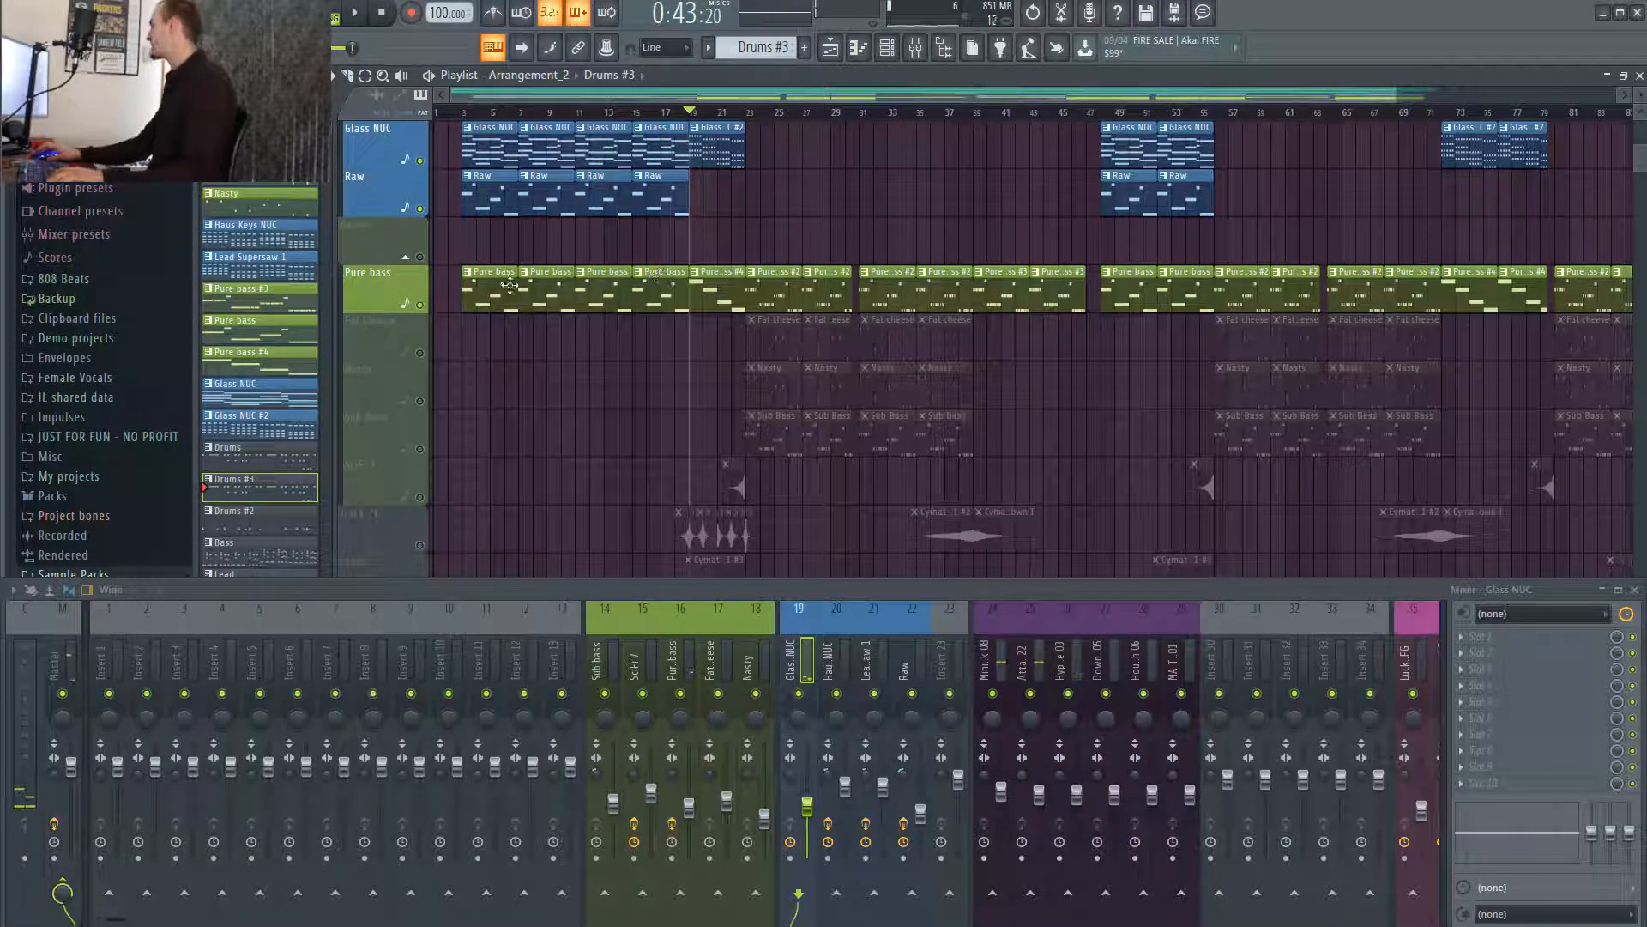
right_click(420, 306)
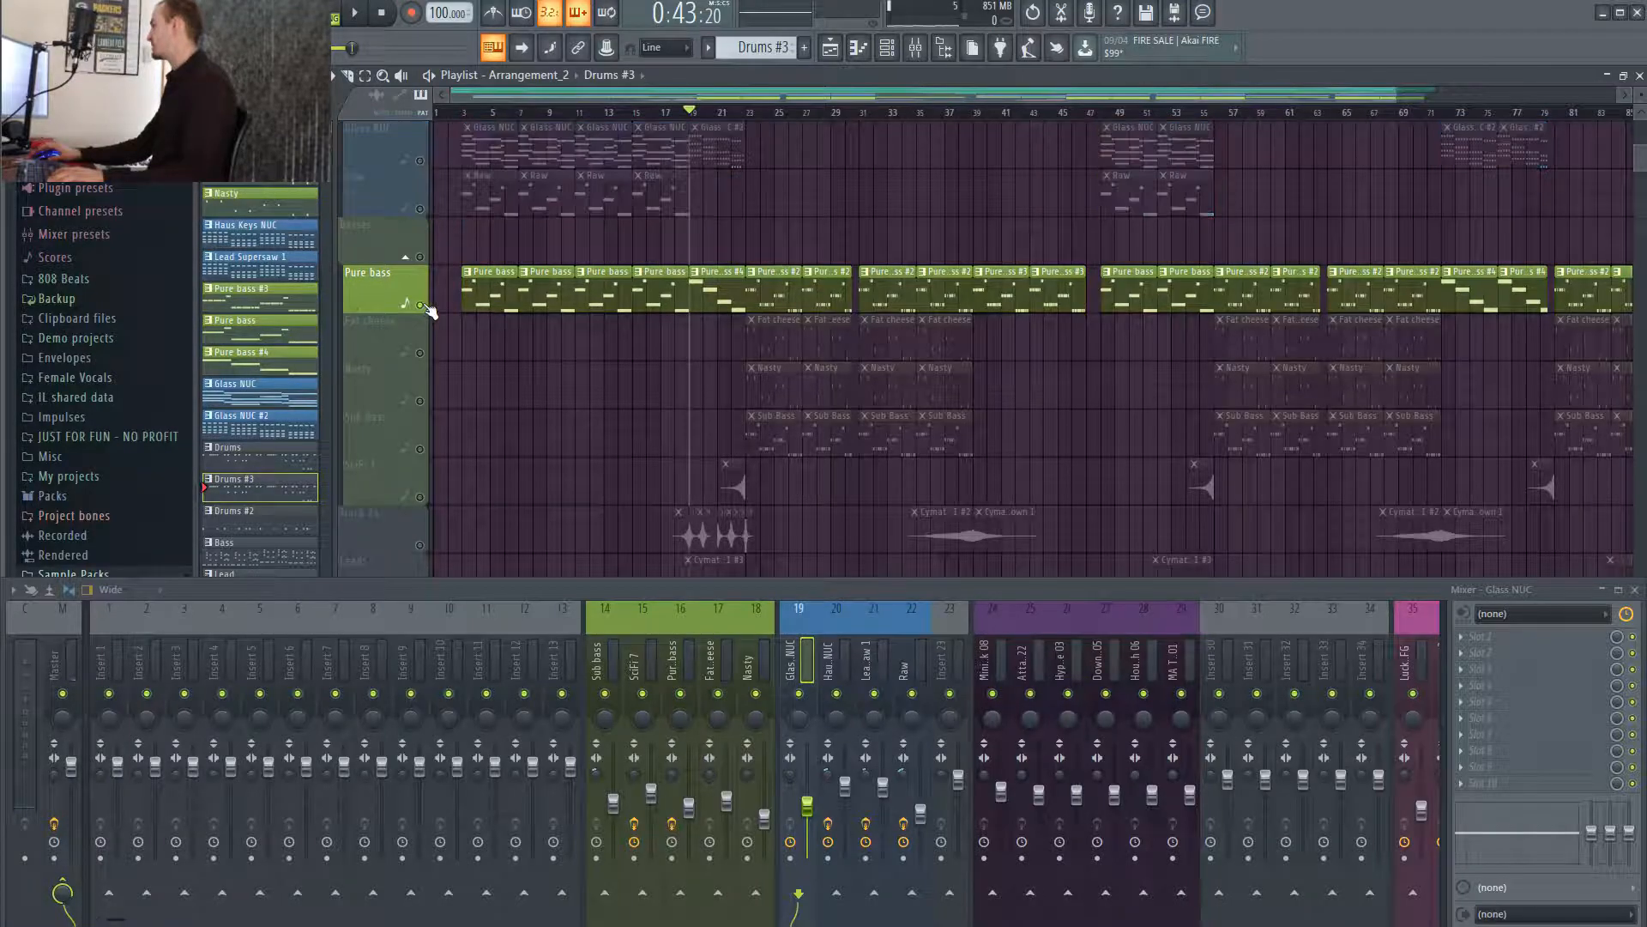
scroll(811, 420, "up", 3)
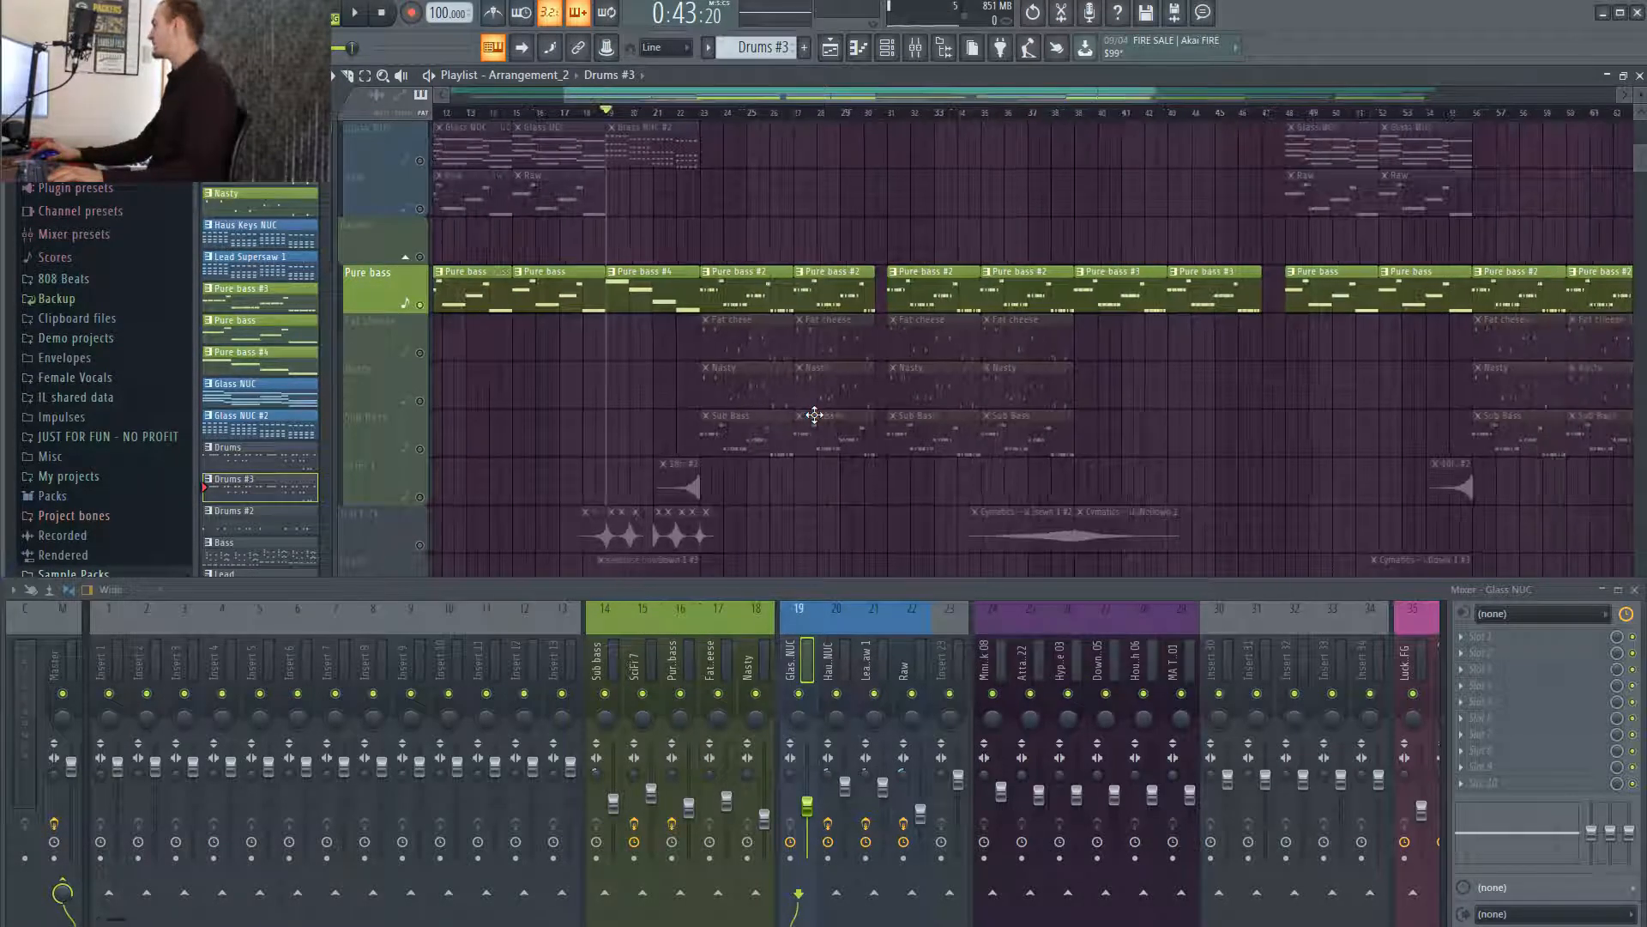
Isolate the Fat cheese bass track and play it briefly from bar 23.
right_click(421, 354)
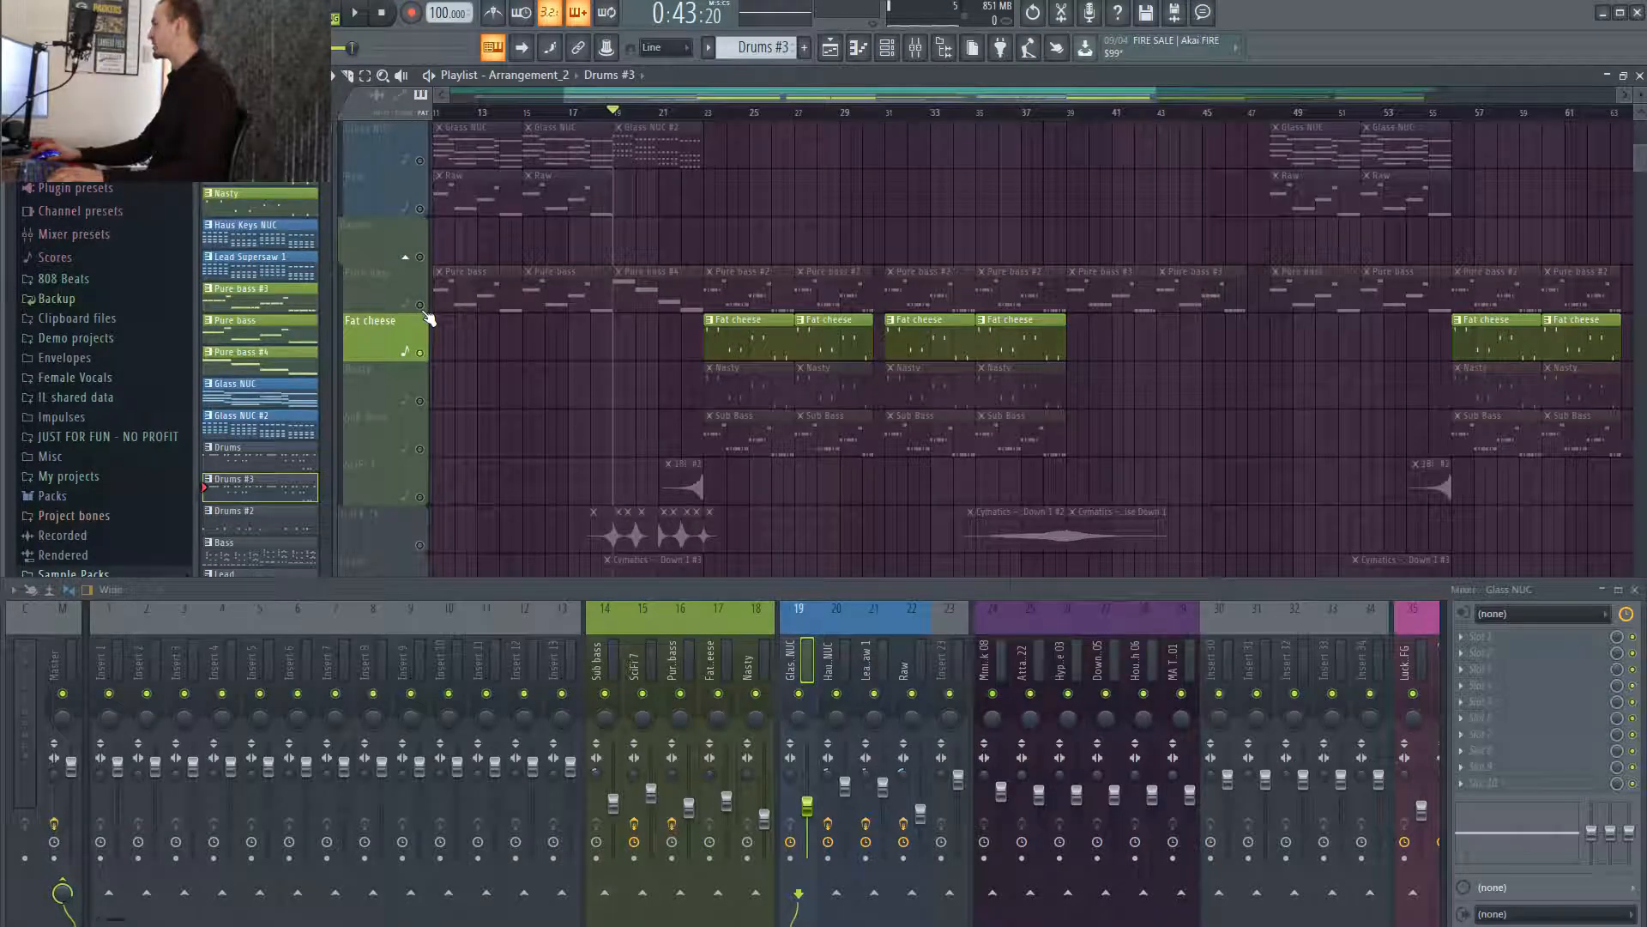
left_click(704, 112)
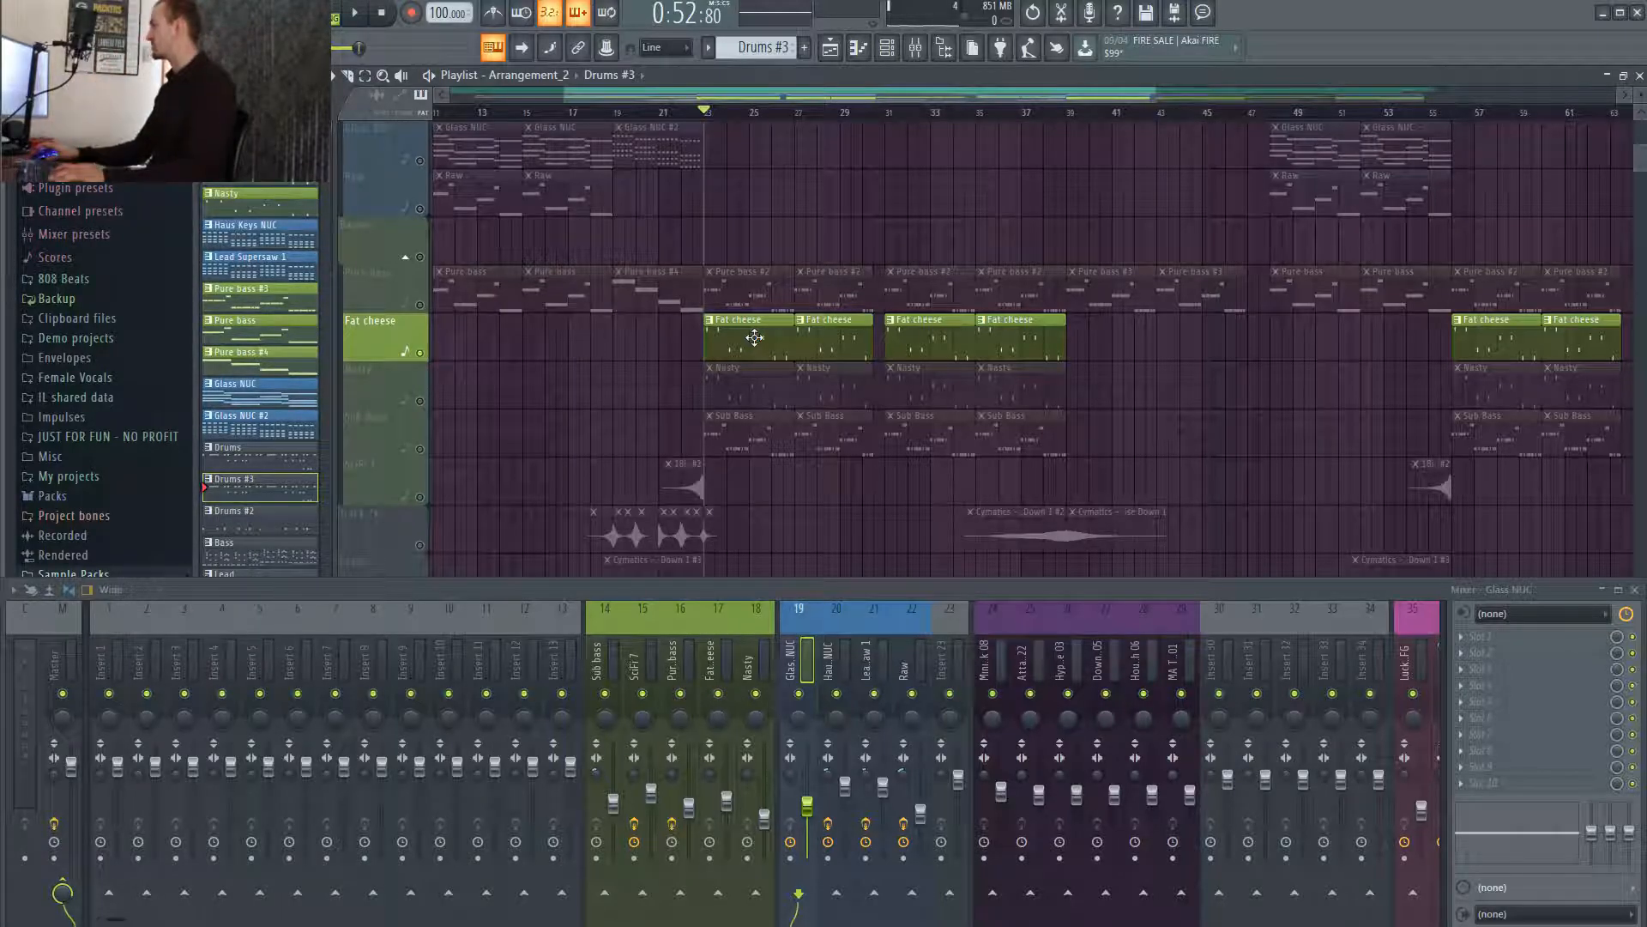
key("space")
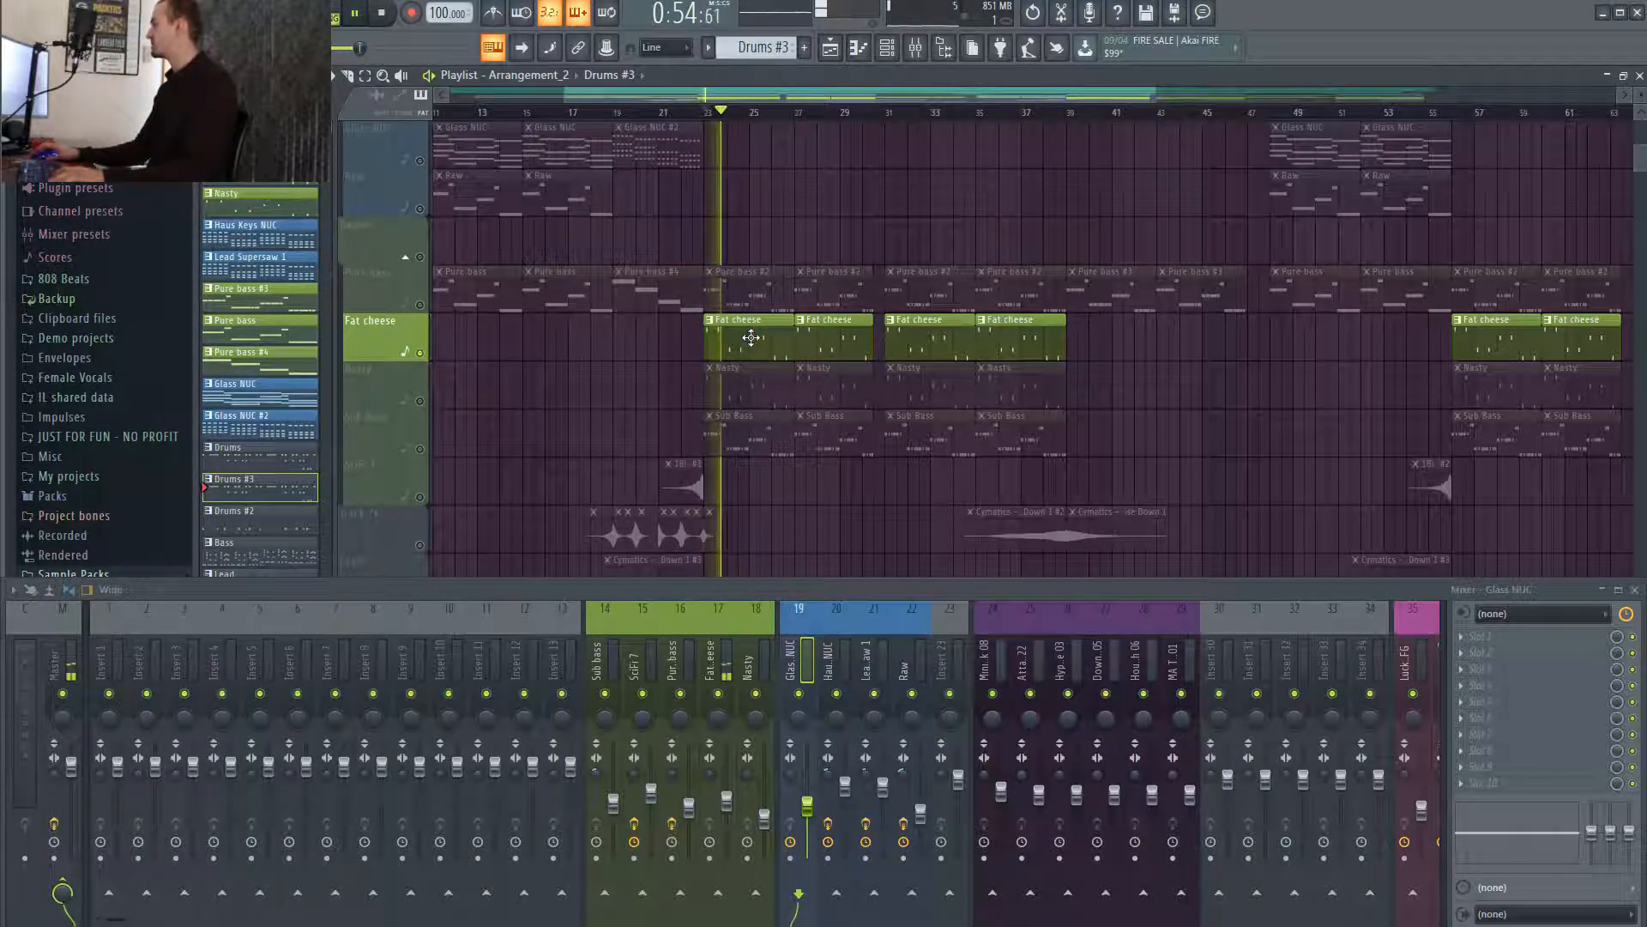
key("space")
Play the Nasty bass track alone from bar 23, and again together with Fat cheese.
left_click(429, 411)
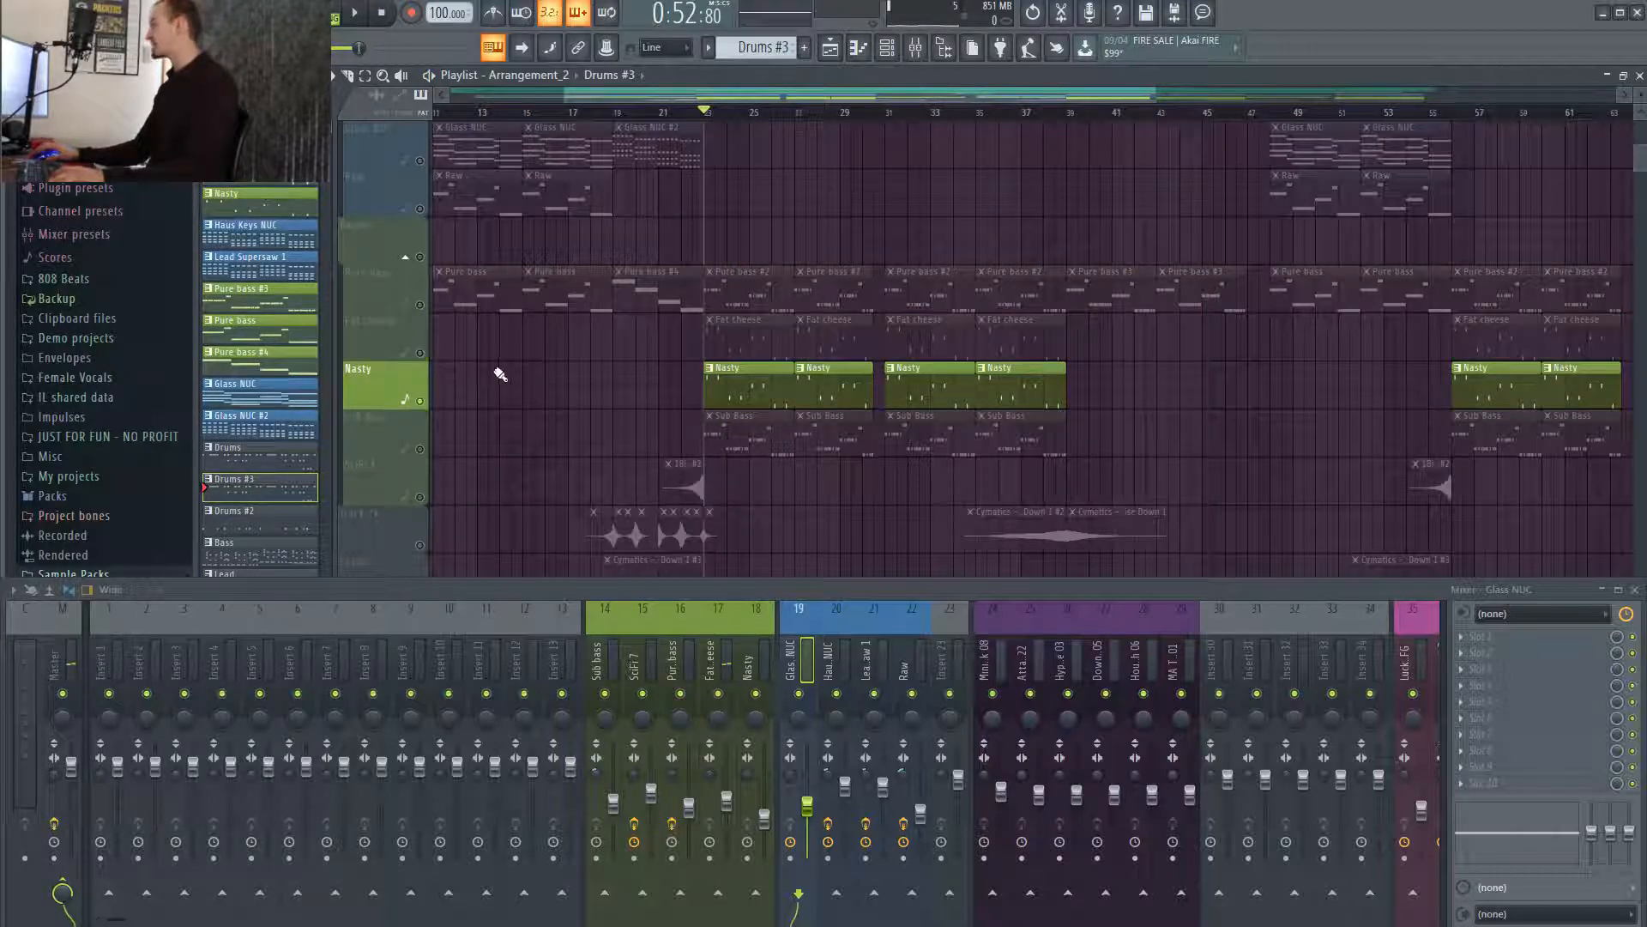
key("space")
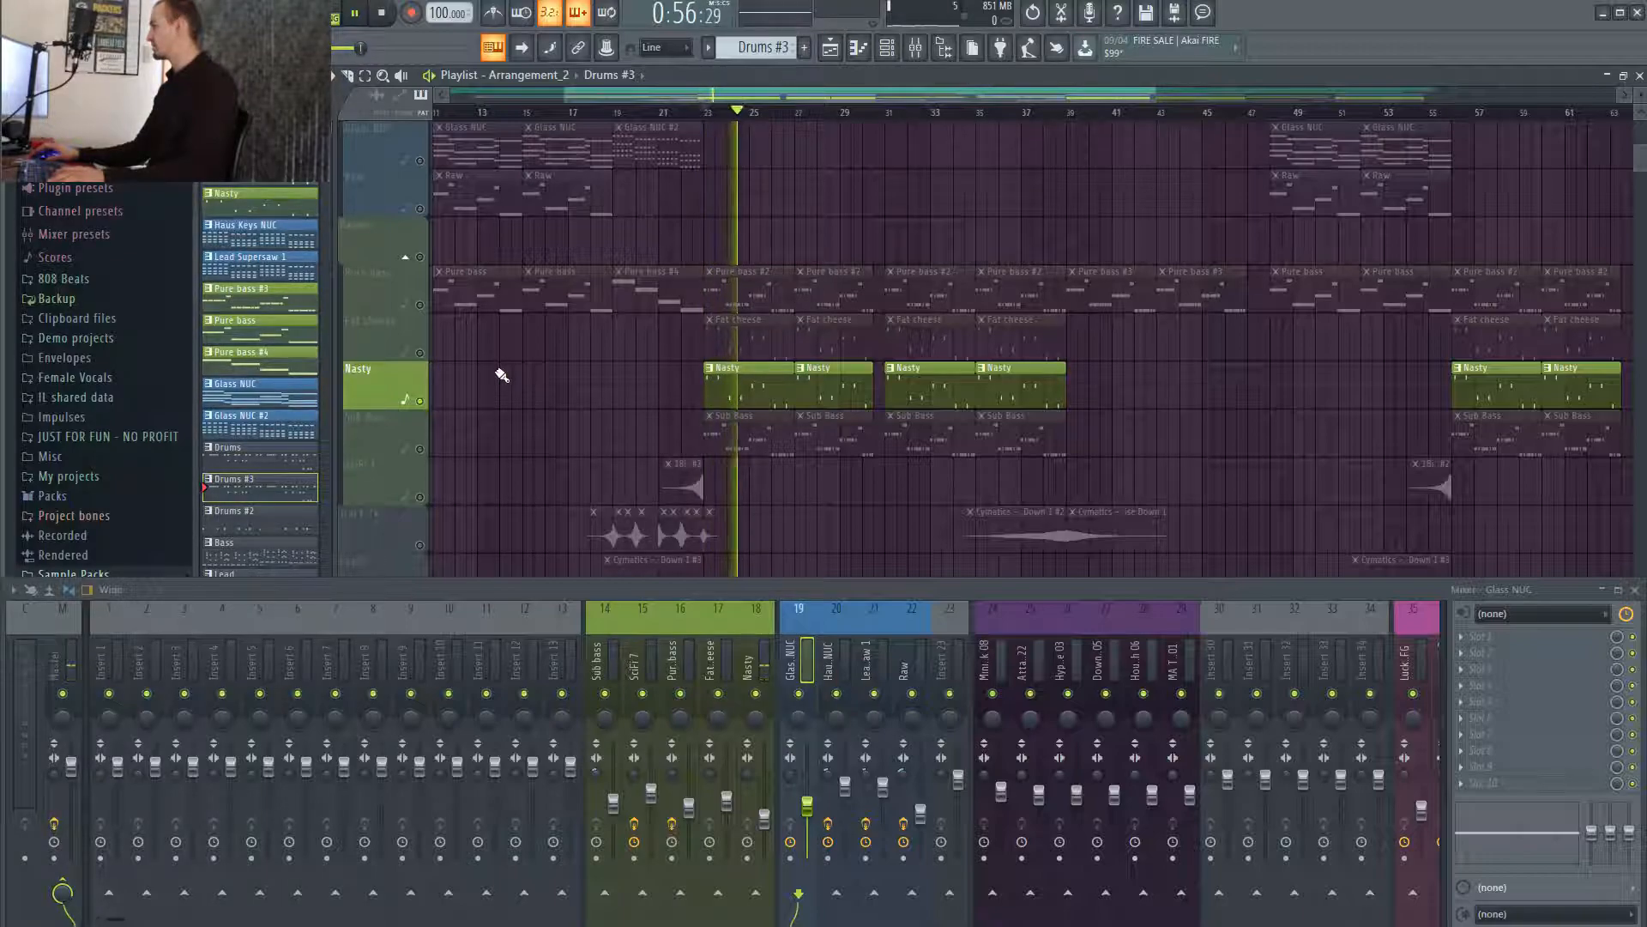
key("space")
left_click(421, 359, "ctrl")
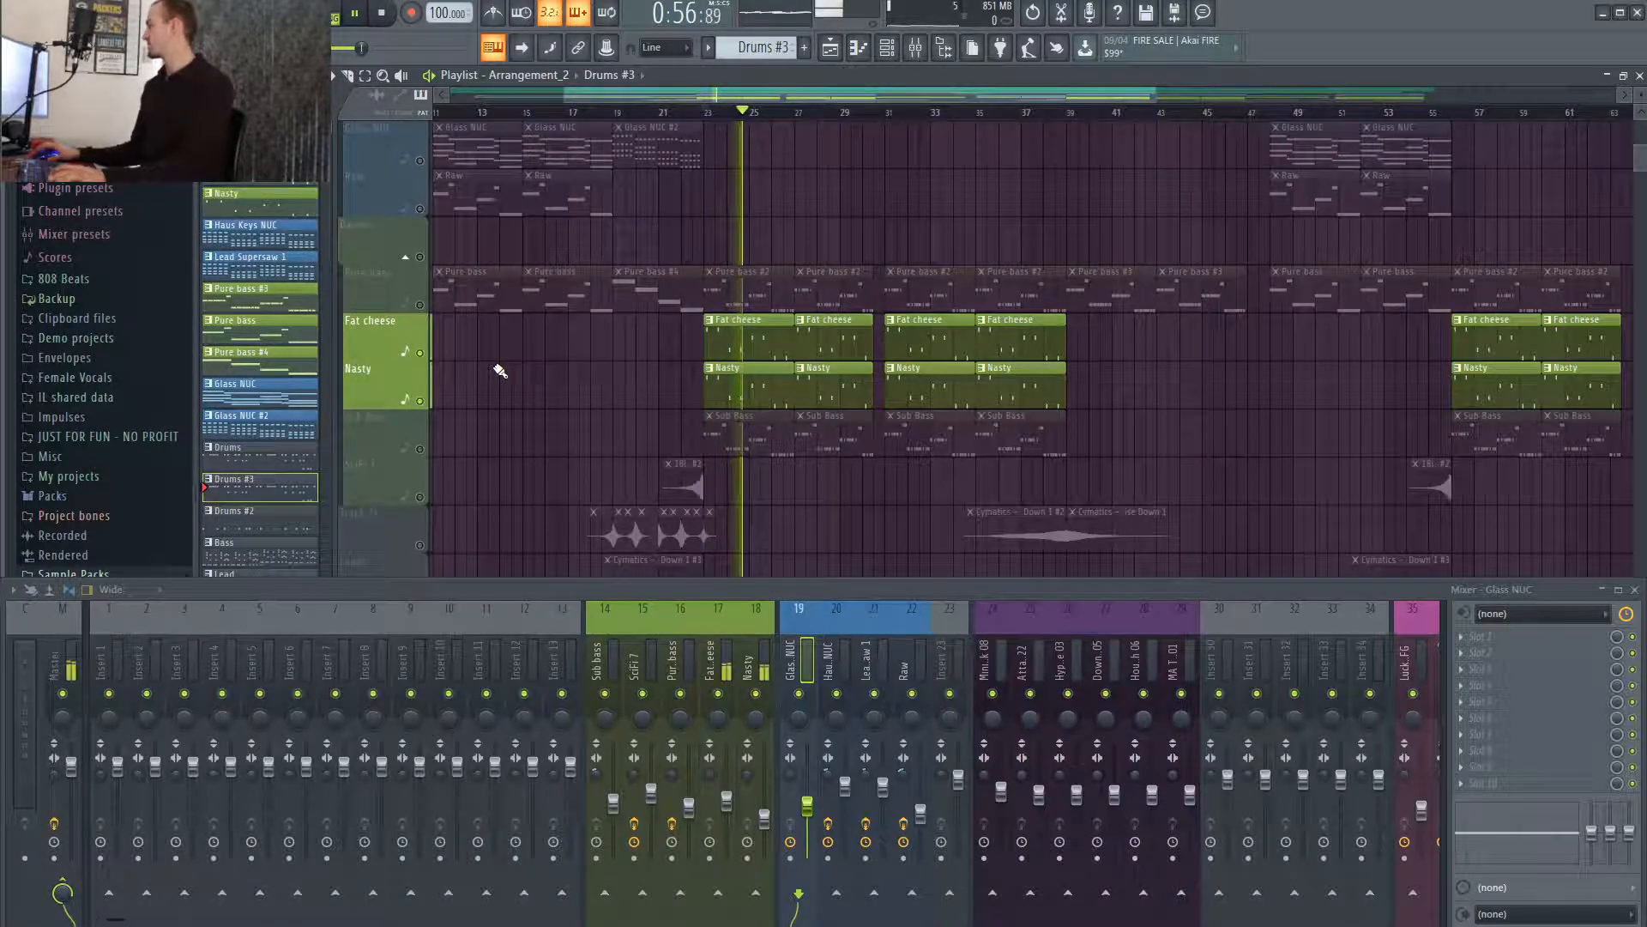
Leave only the Sub Bass track unmuted and play it from bar 23.
left_click(421, 448)
left_click(420, 401)
key("space")
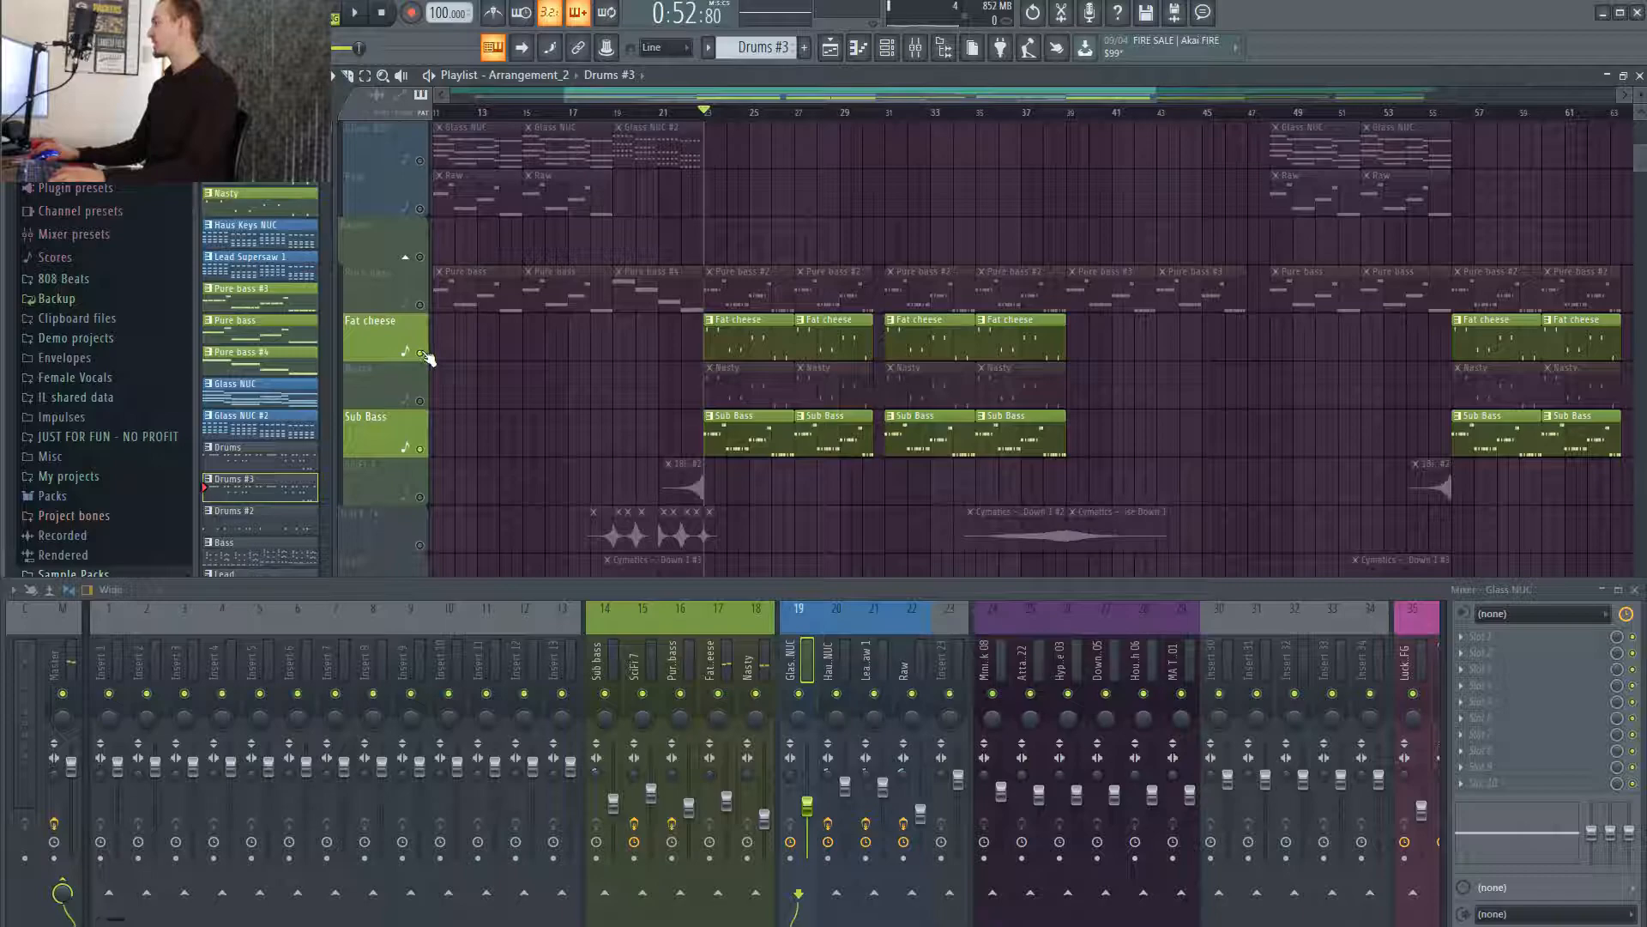
left_click(421, 353)
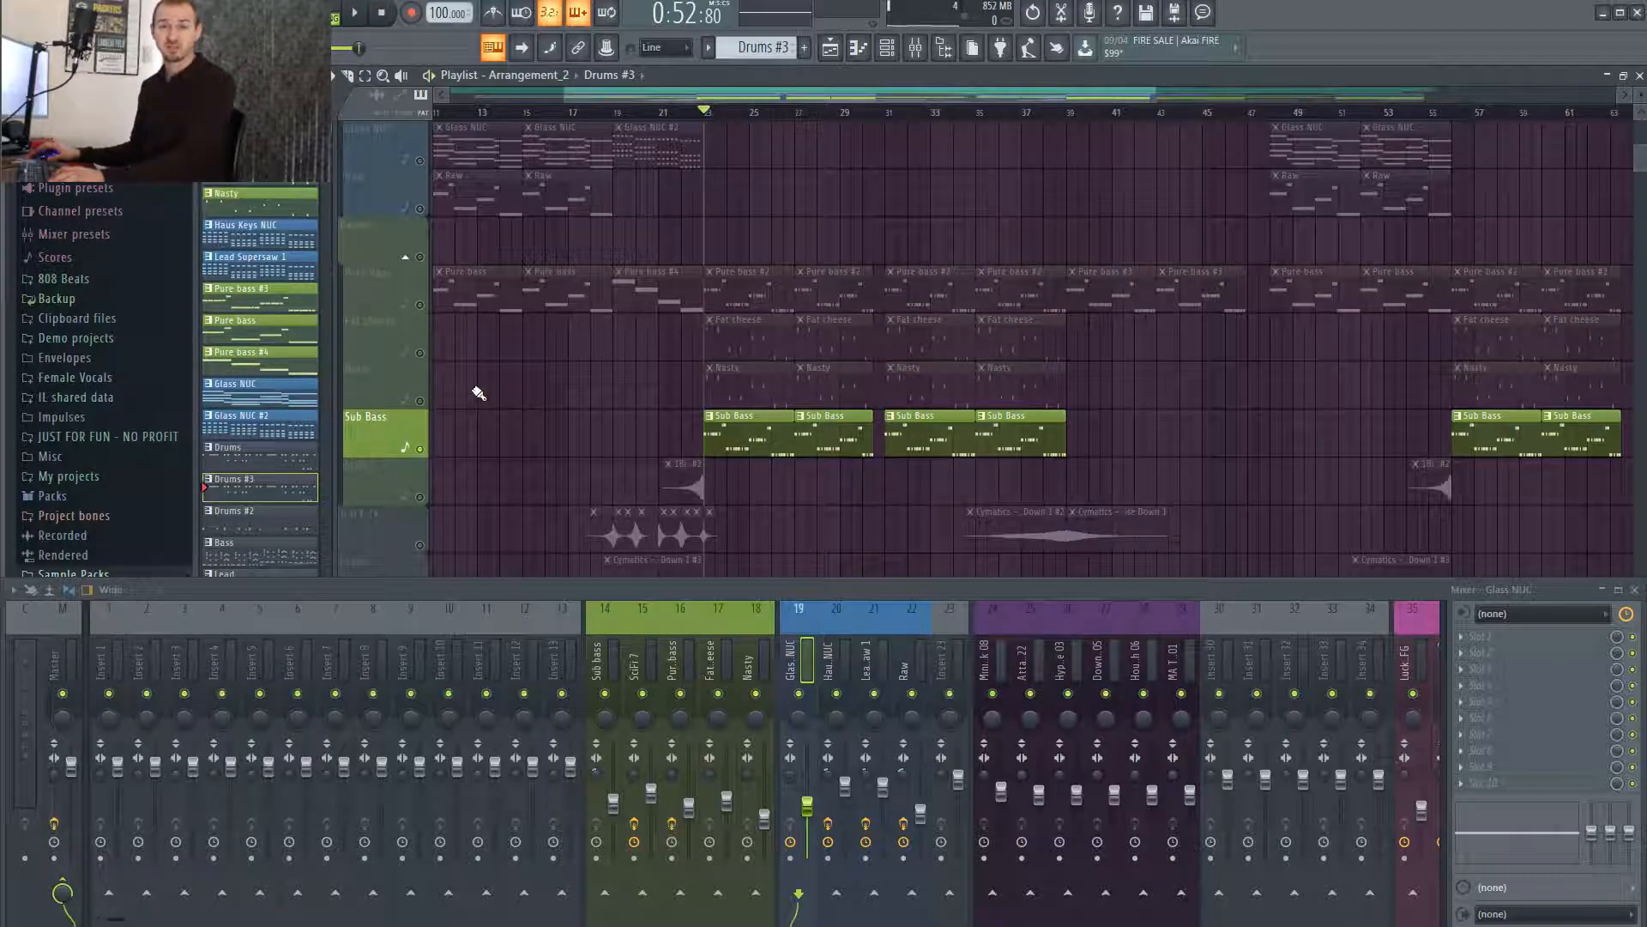
key("space")
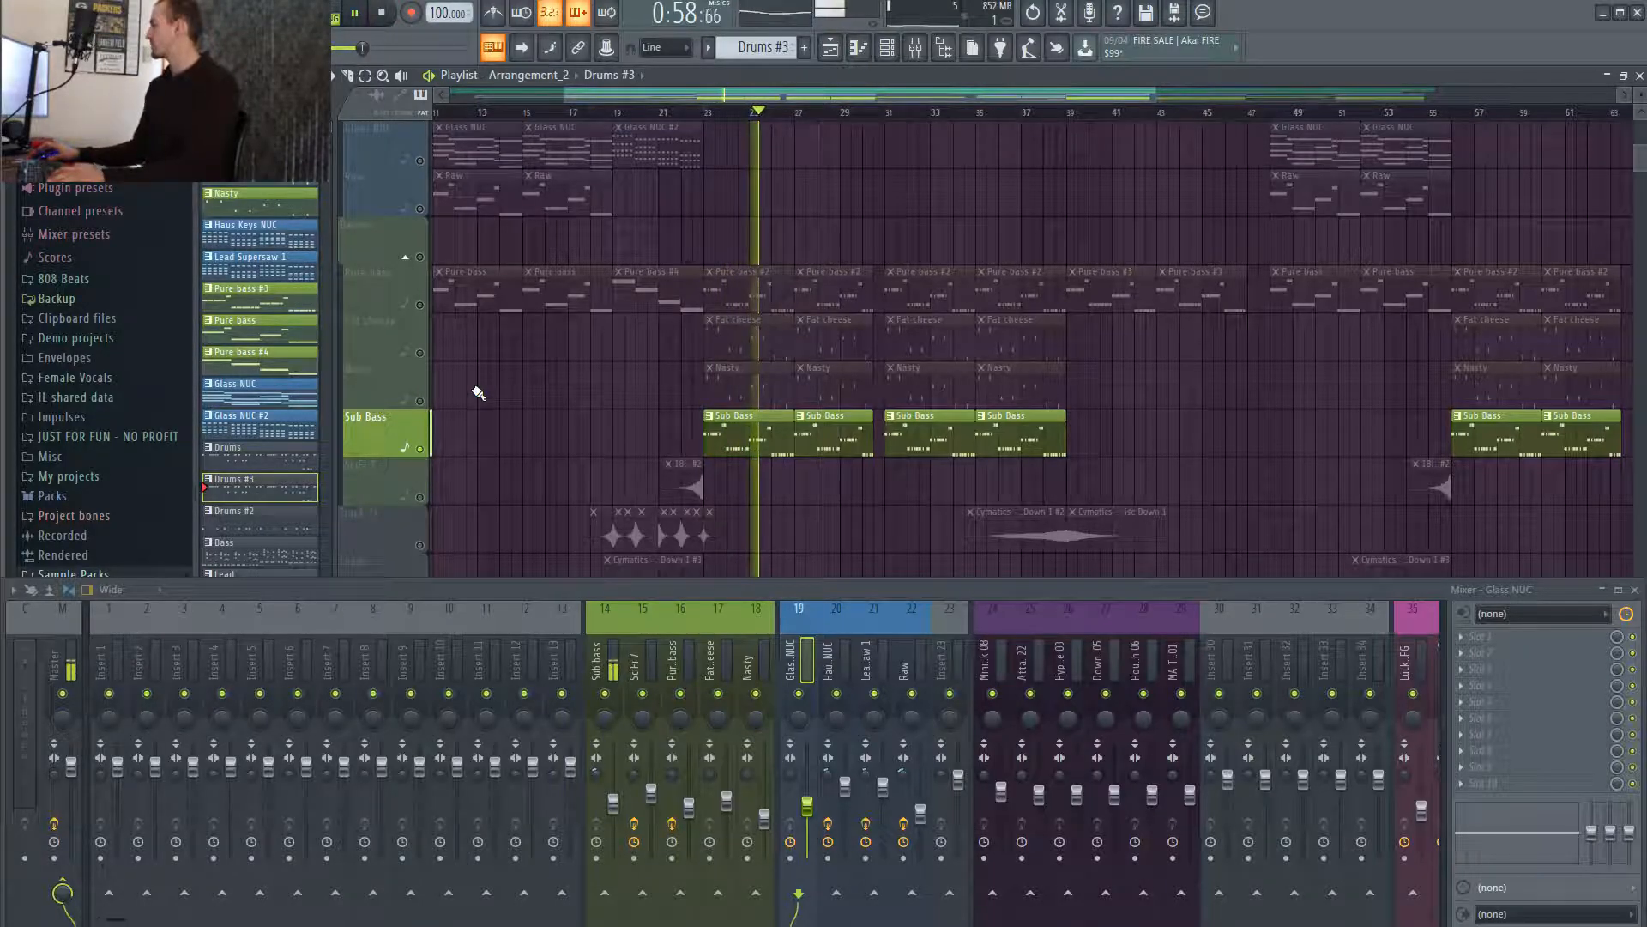
key("space")
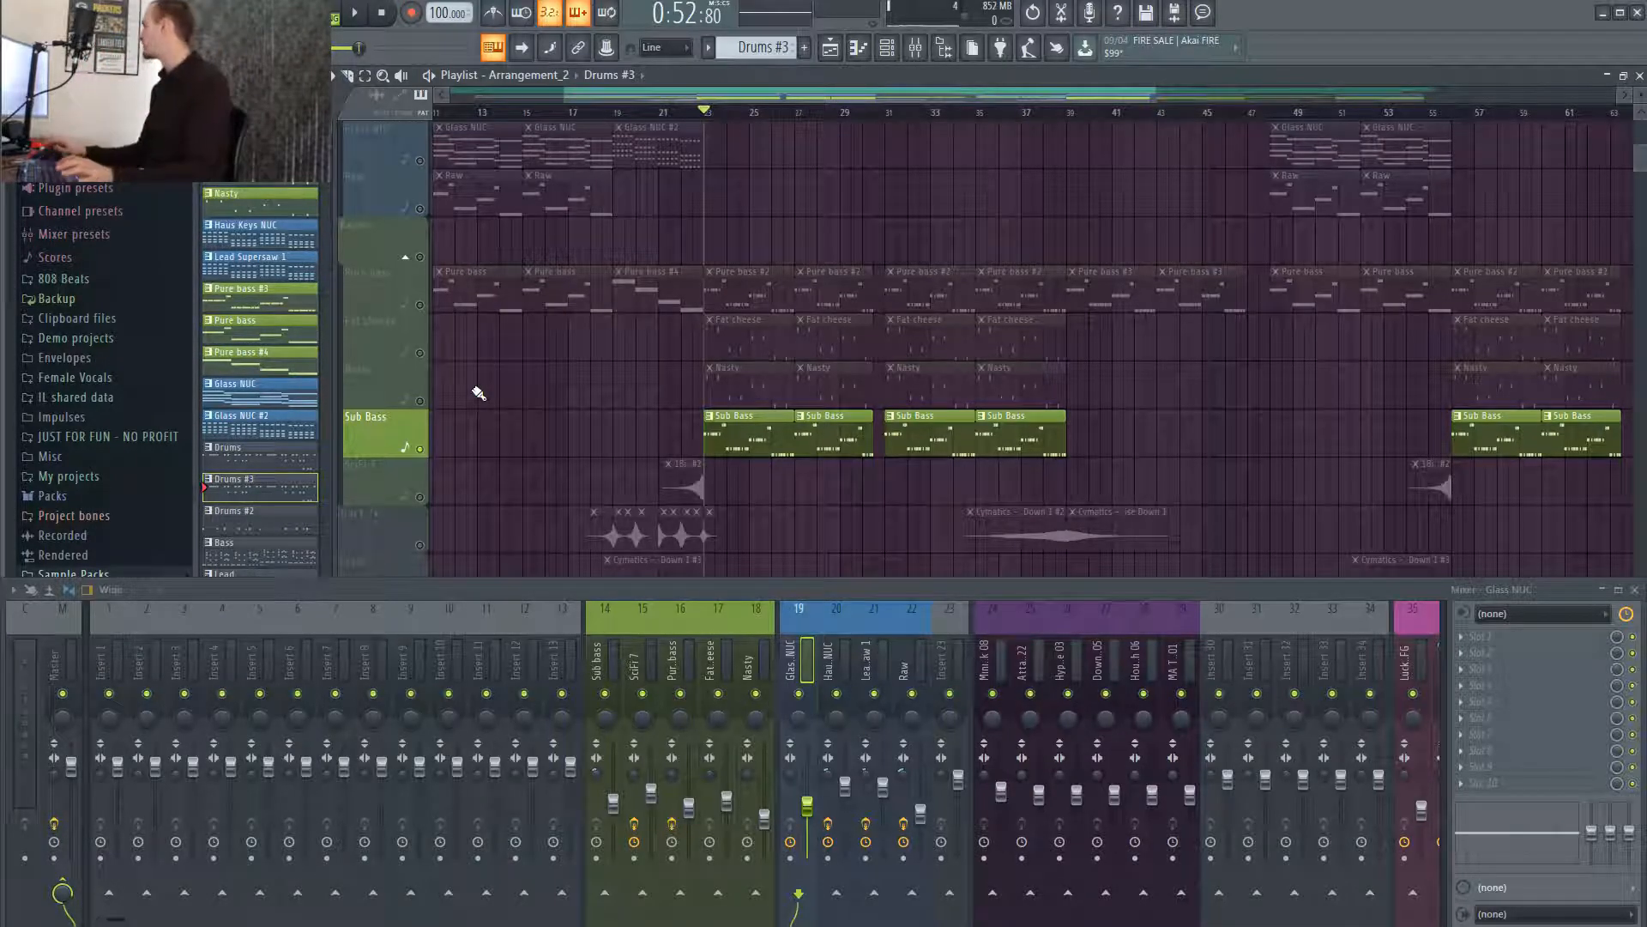
Unmute Nasty, Fat cheese and Pure bass alongside Sub Bass and play all four bass tracks from bar 23.
left_click(421, 400)
left_click(420, 353)
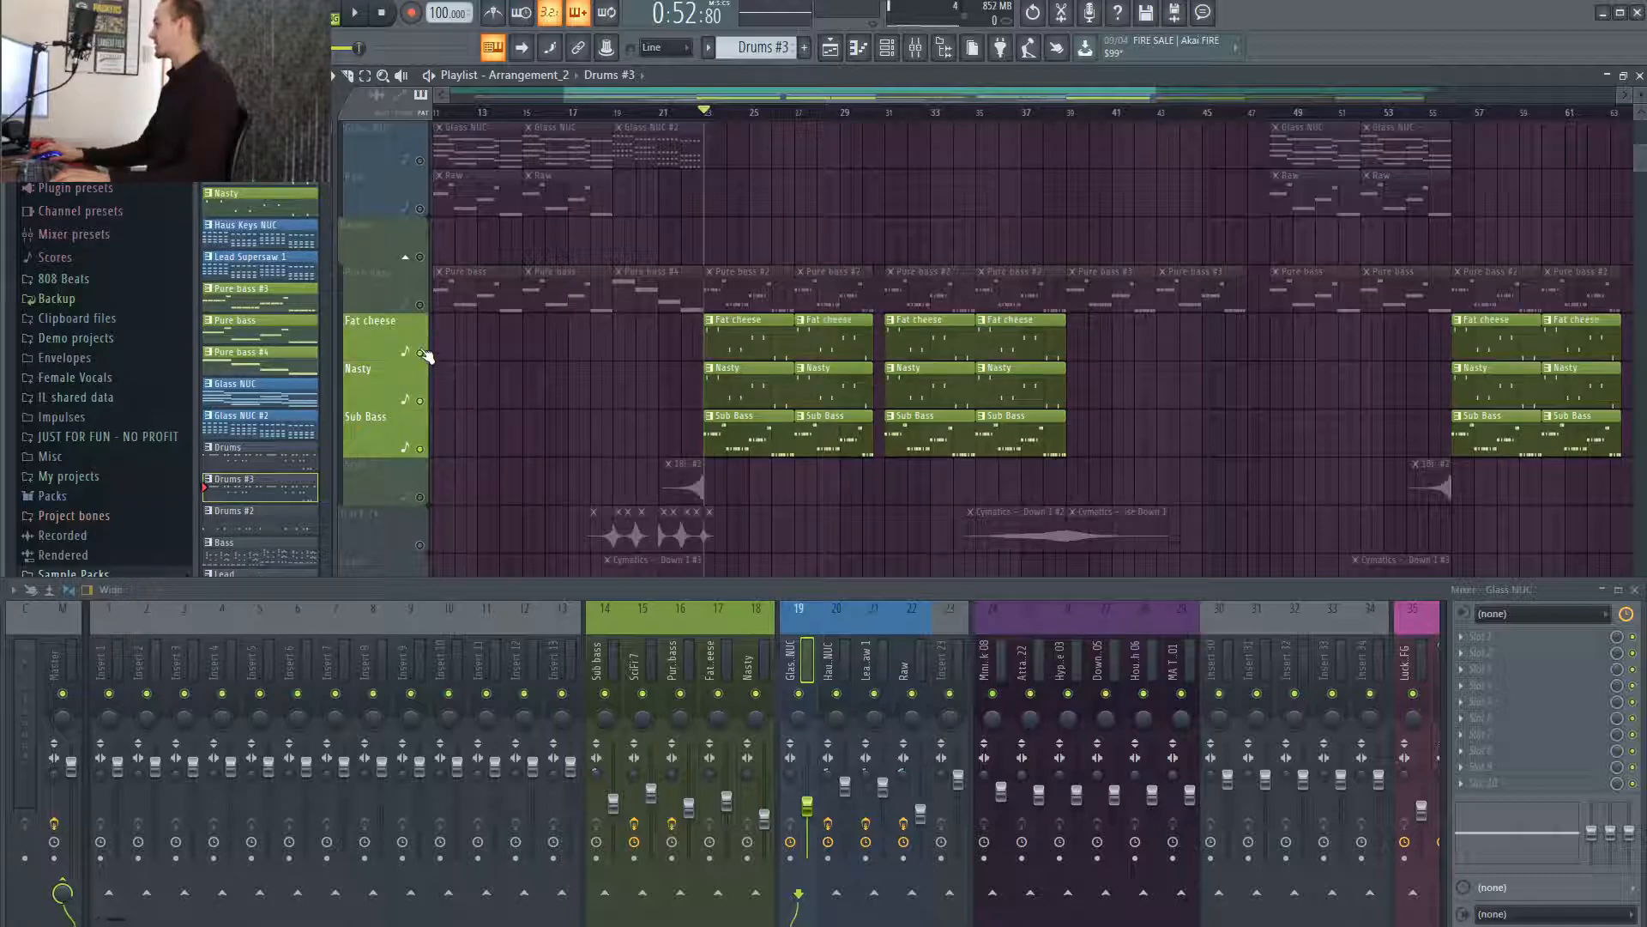
left_click(420, 304)
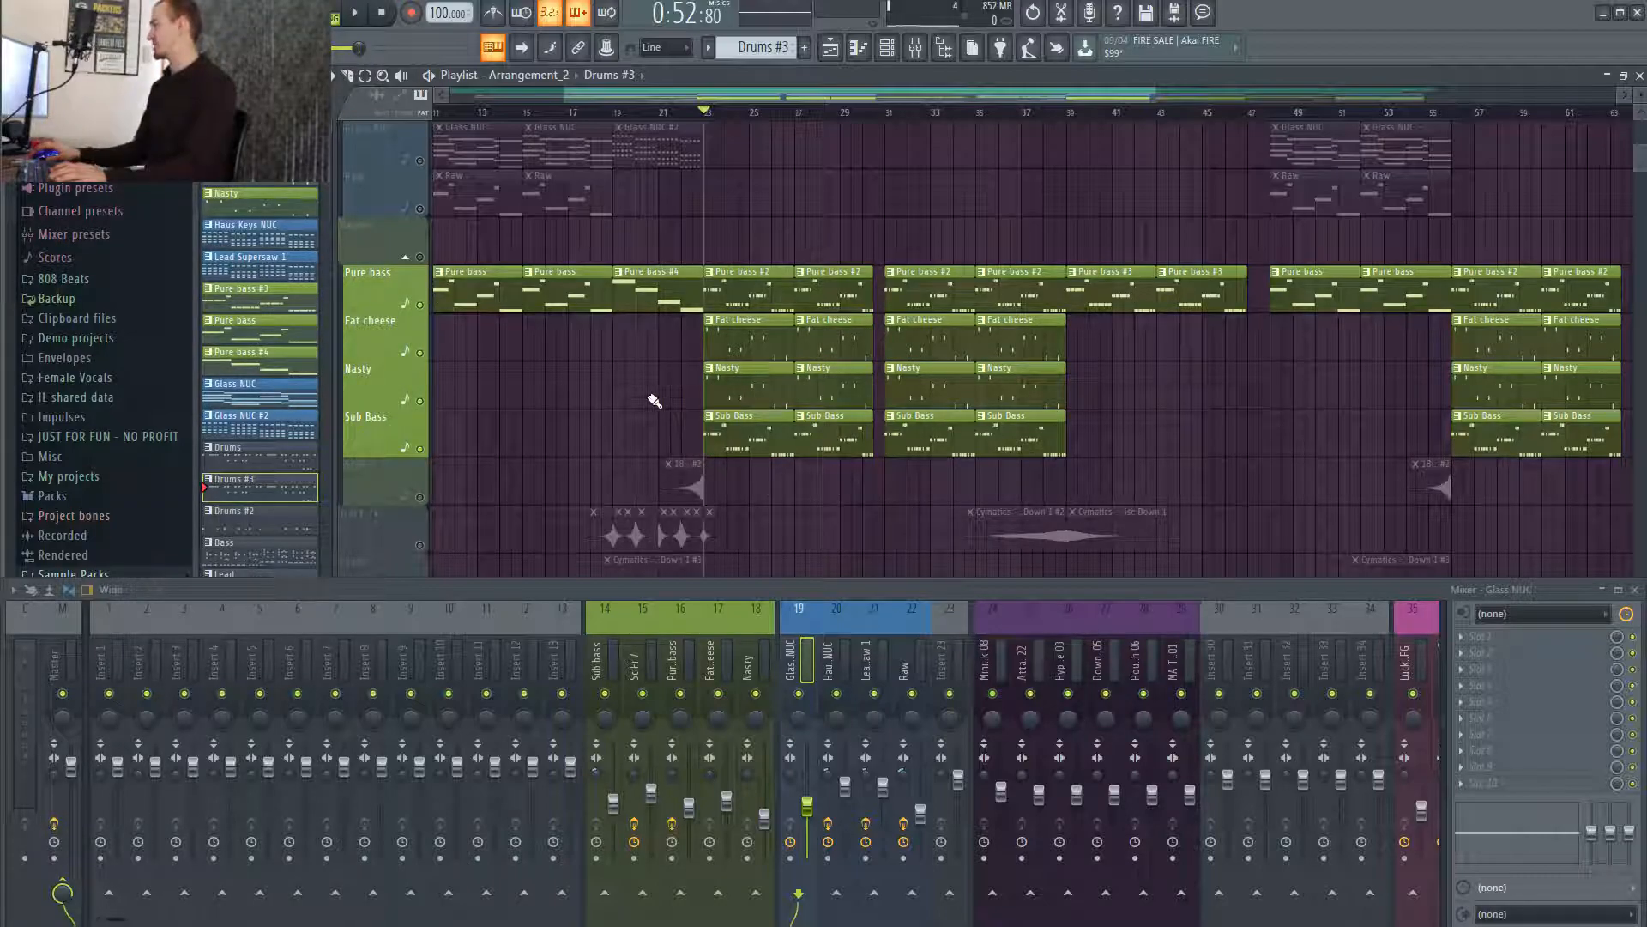
key("space")
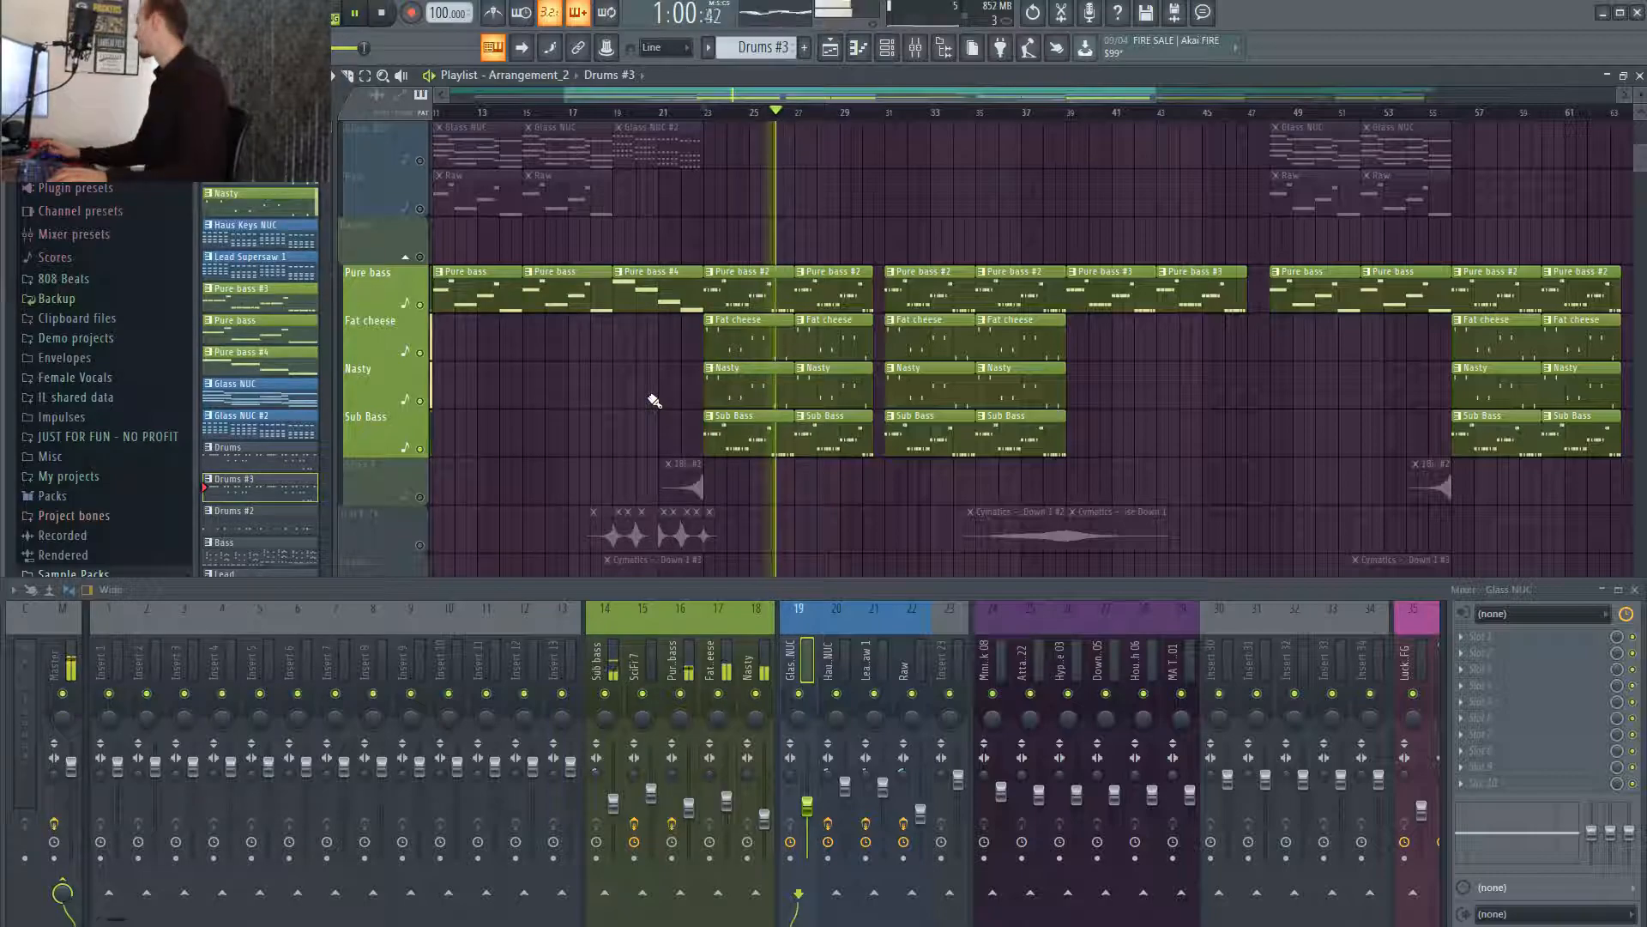
key("space")
Unmute the drums track and play it together with the four bass tracks from bar 23.
scroll(758, 429, "down", 1)
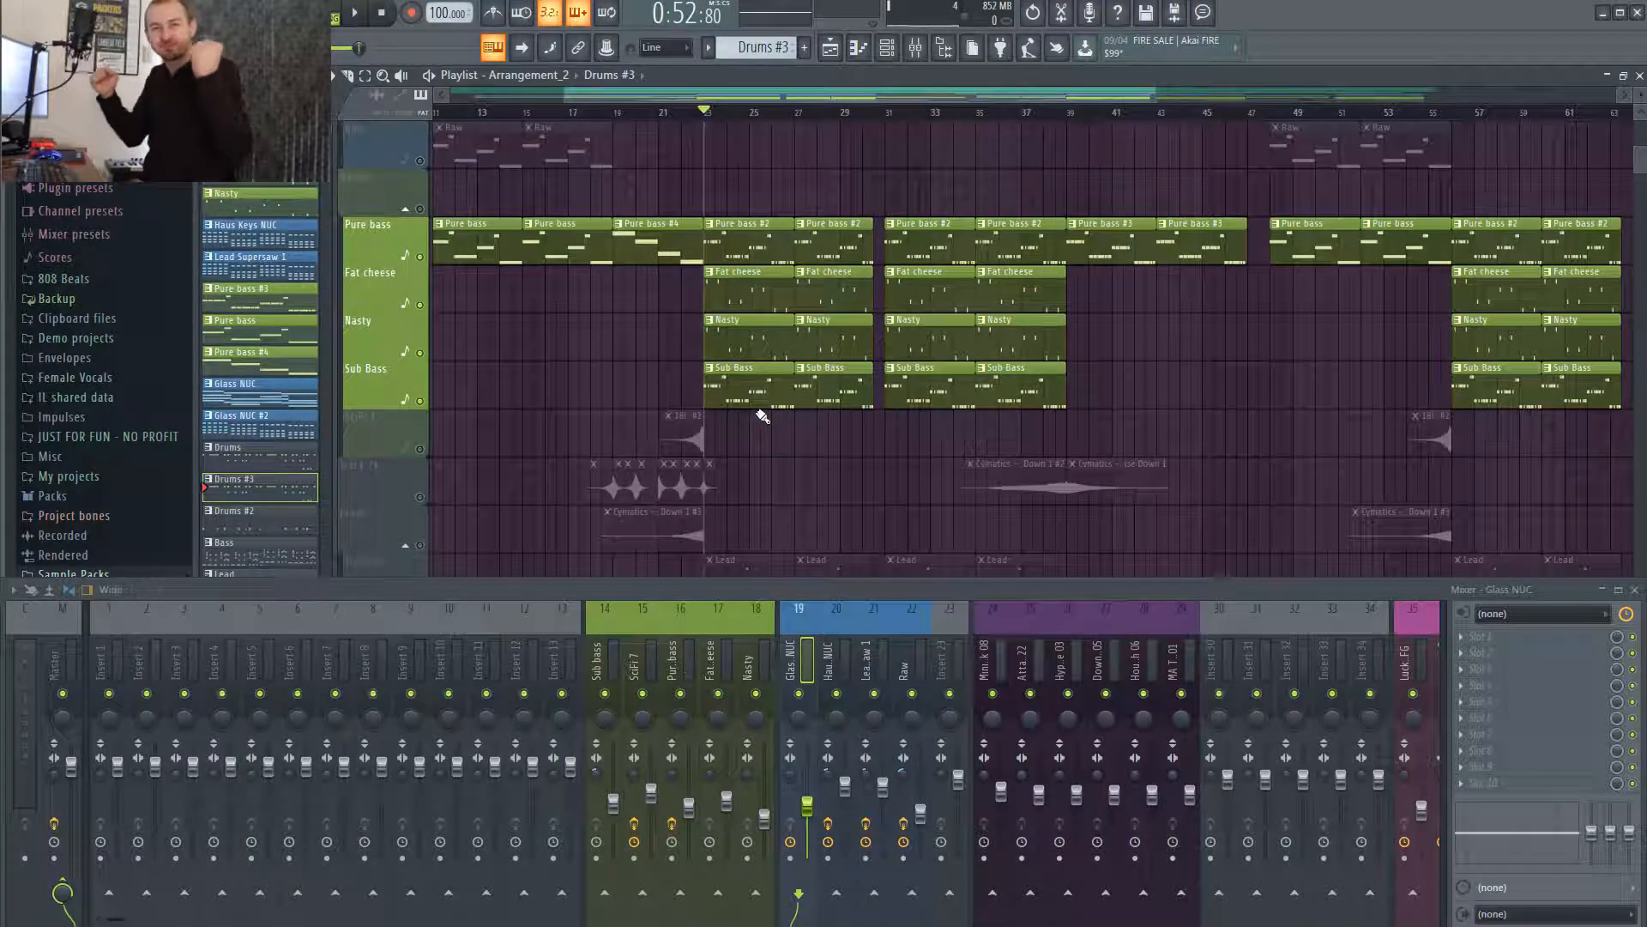
scroll(738, 412, "up", 2)
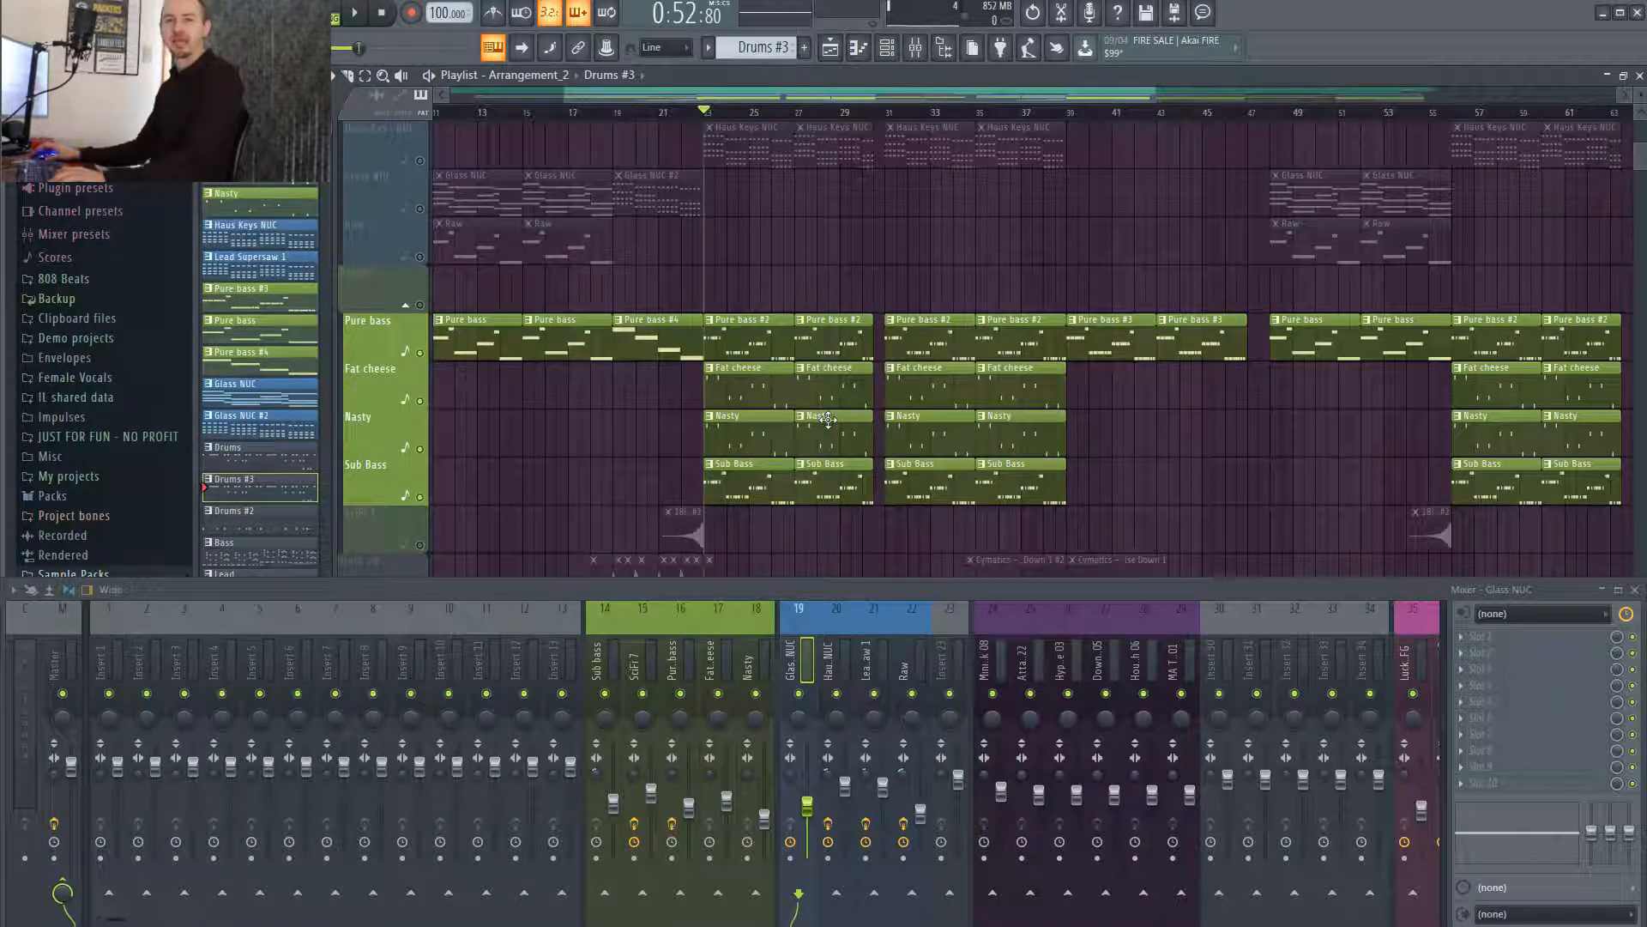
scroll(810, 488, "up", 4)
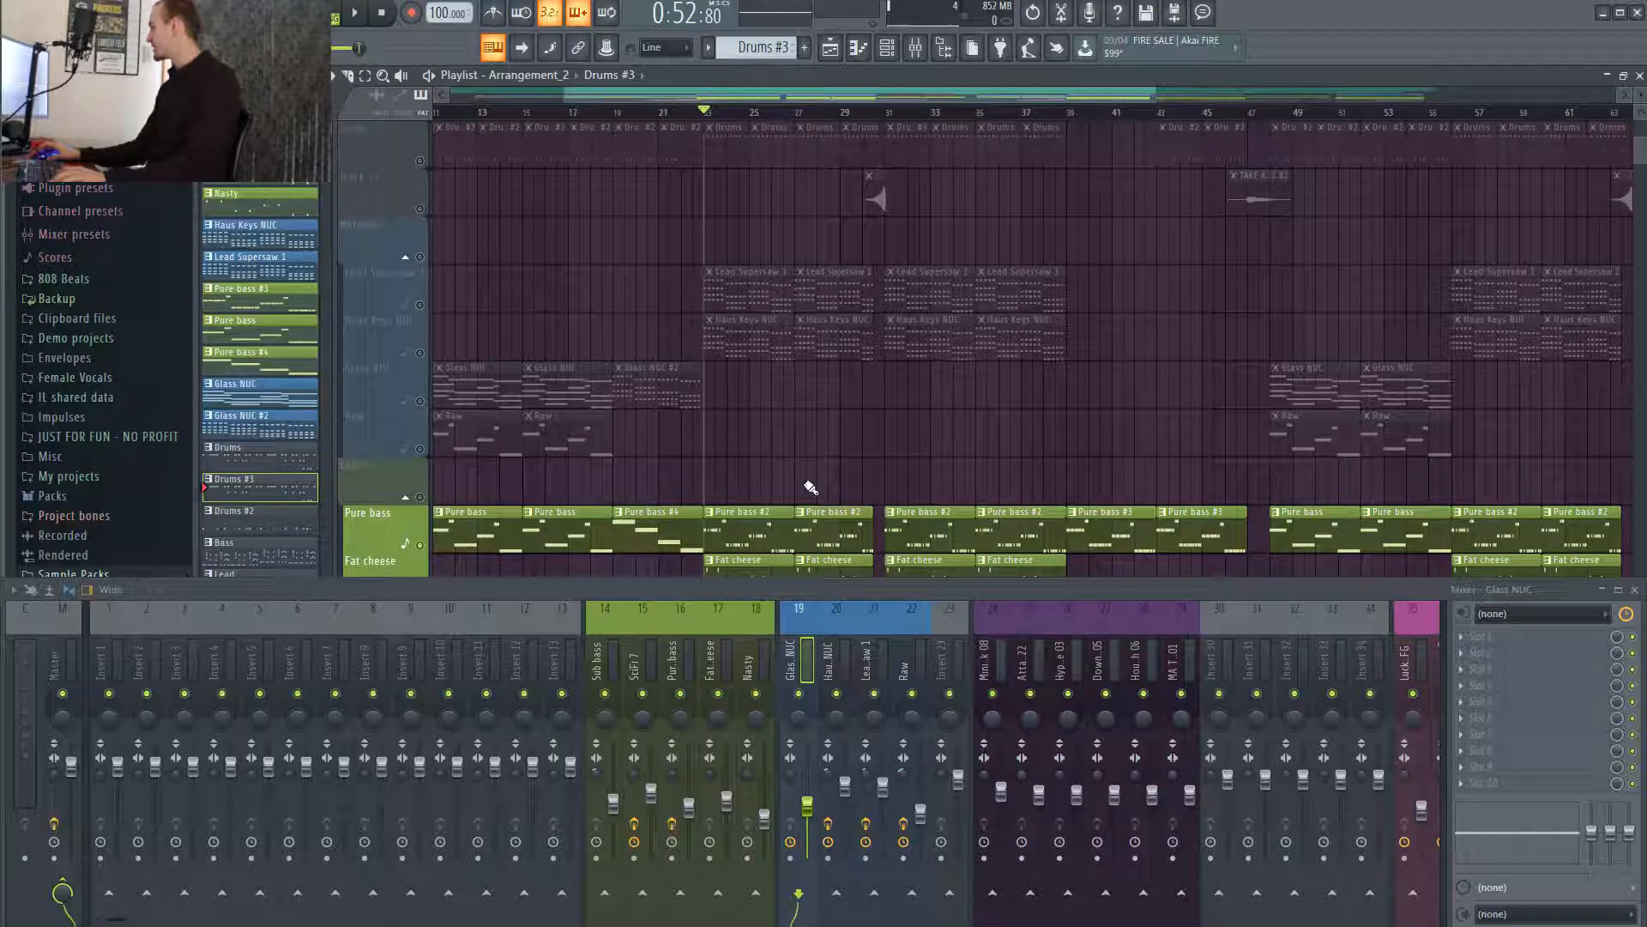
scroll(810, 487, "up", 2)
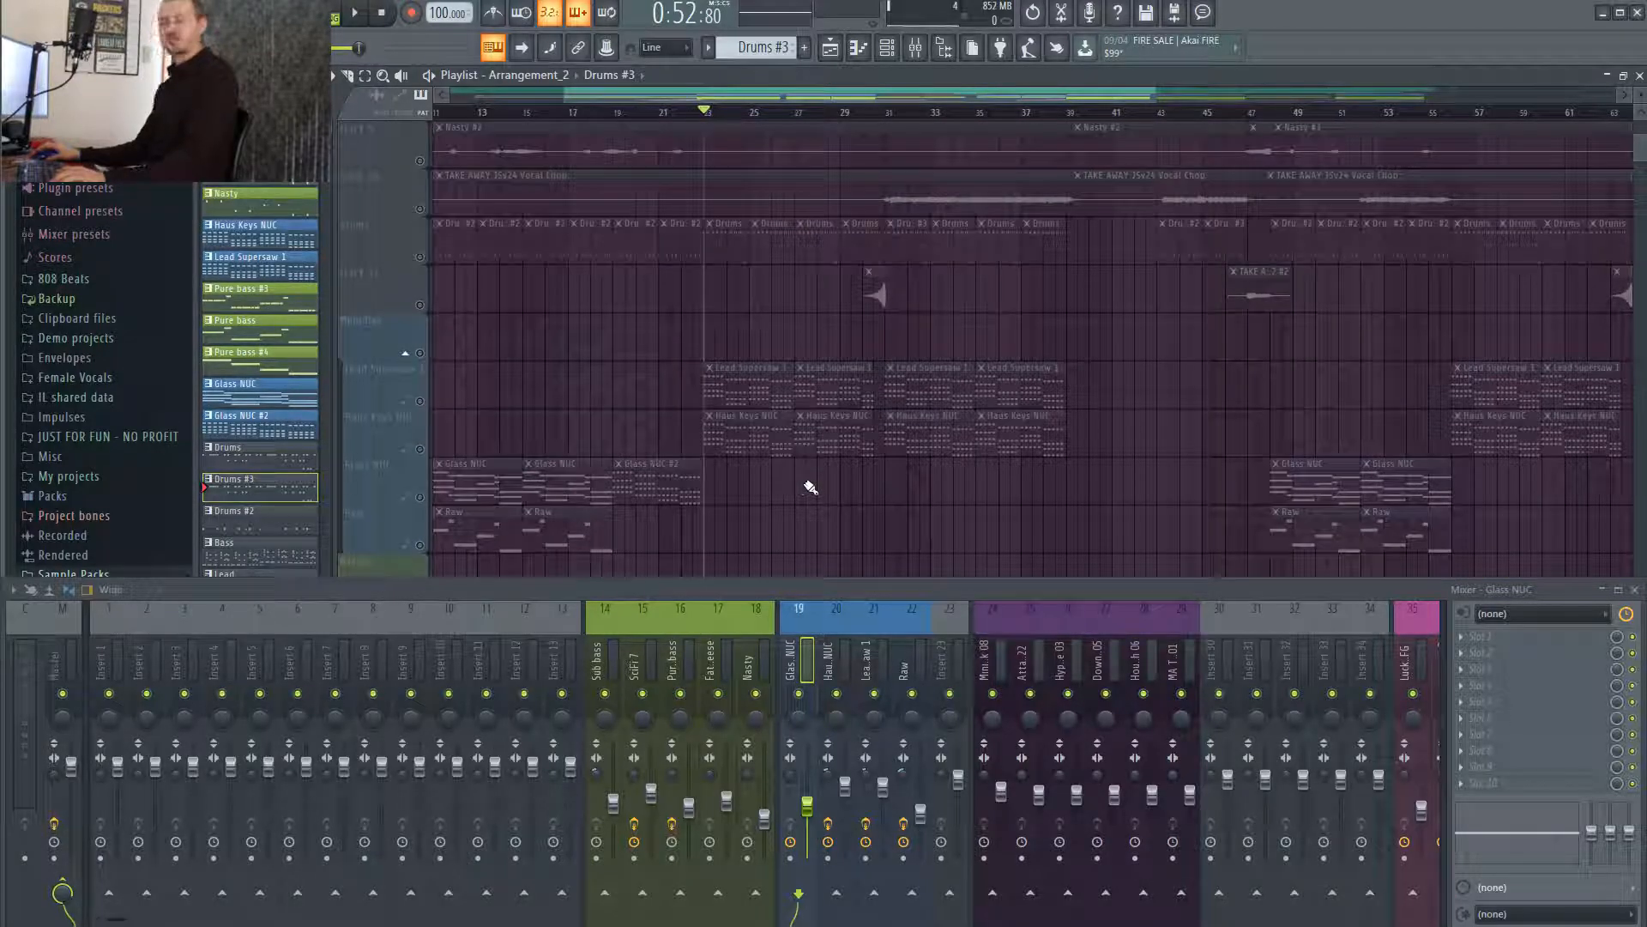
left_click(419, 257)
key("space")
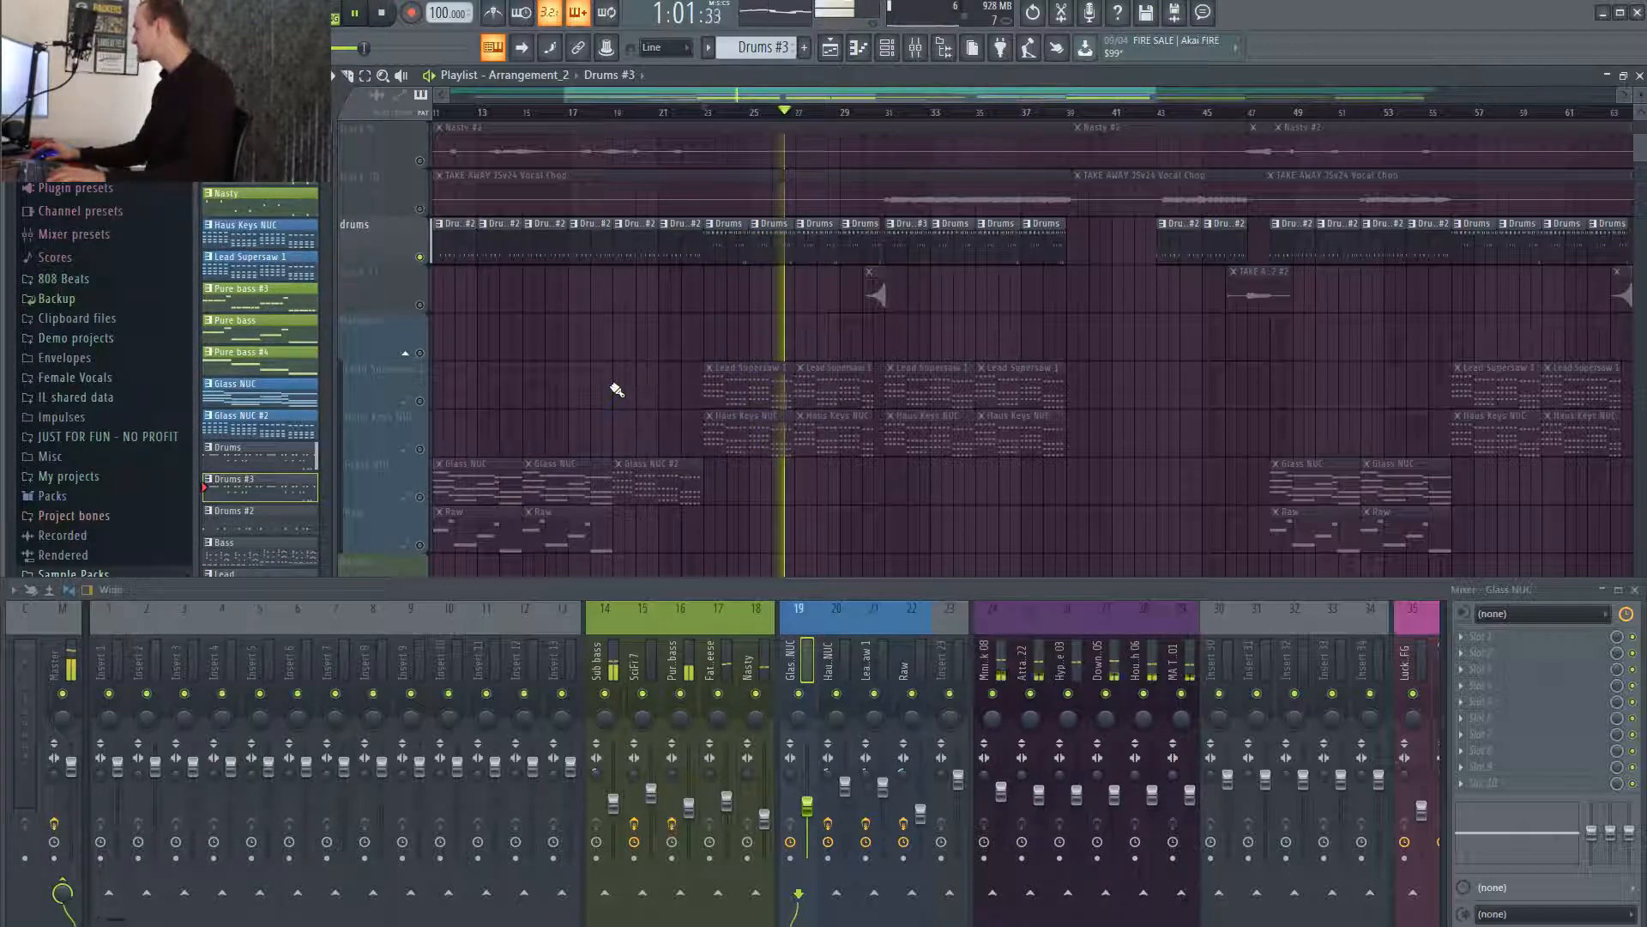
key("space")
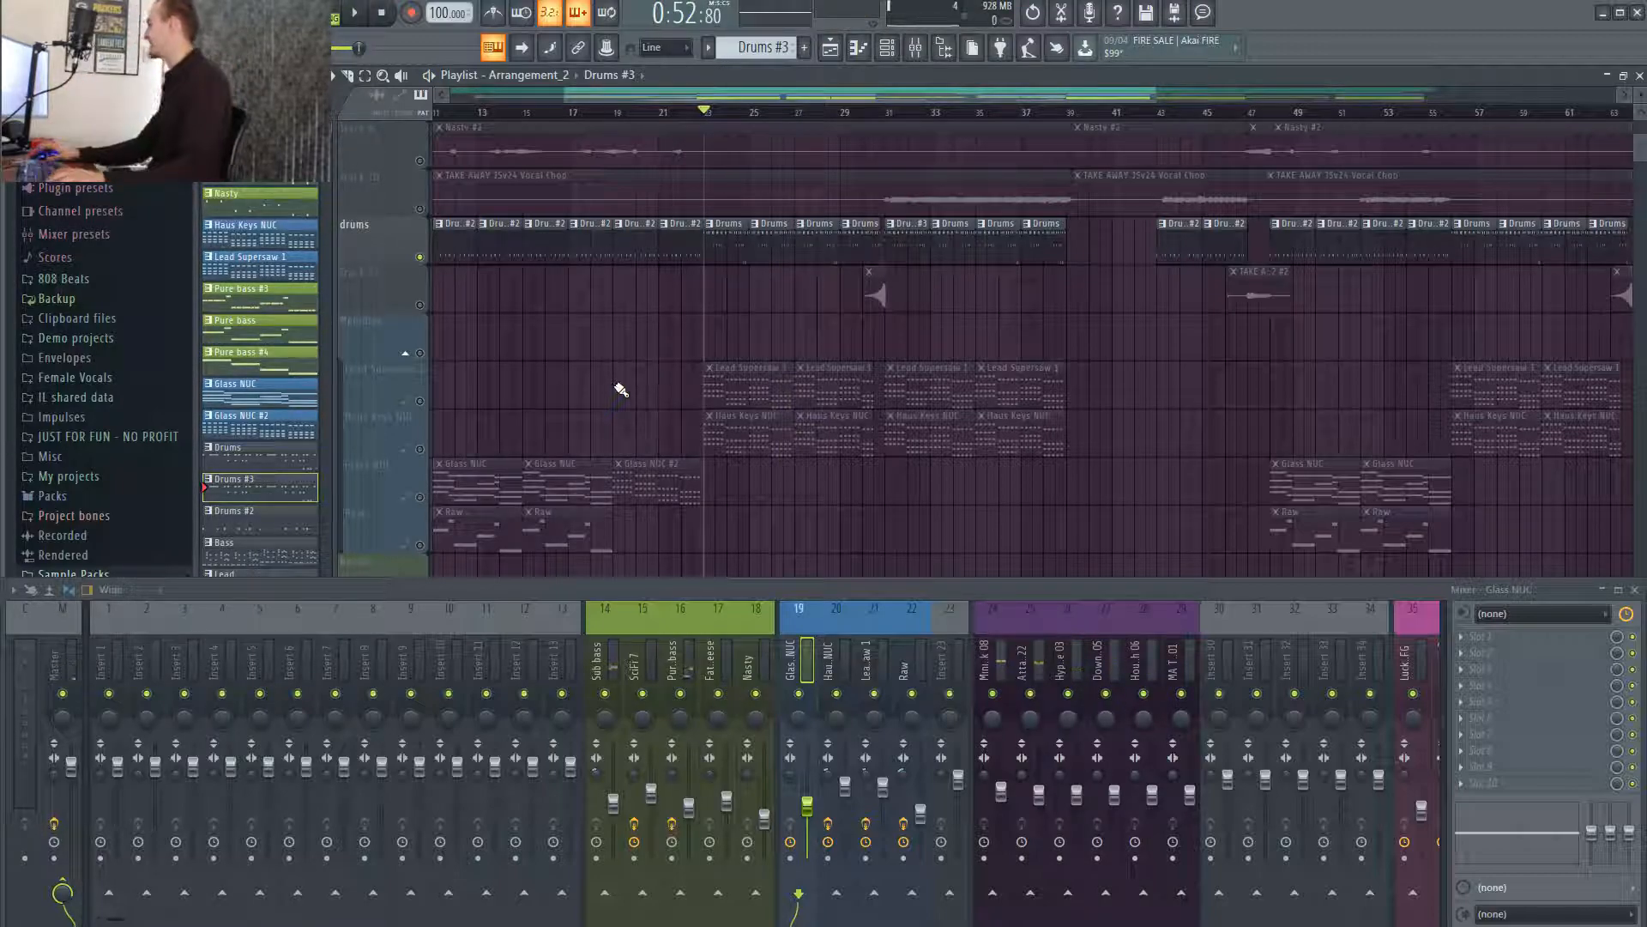
Isolate the Lead Supersaw 1 melody track and play it from bar 23.
left_click(421, 402, "ctrl")
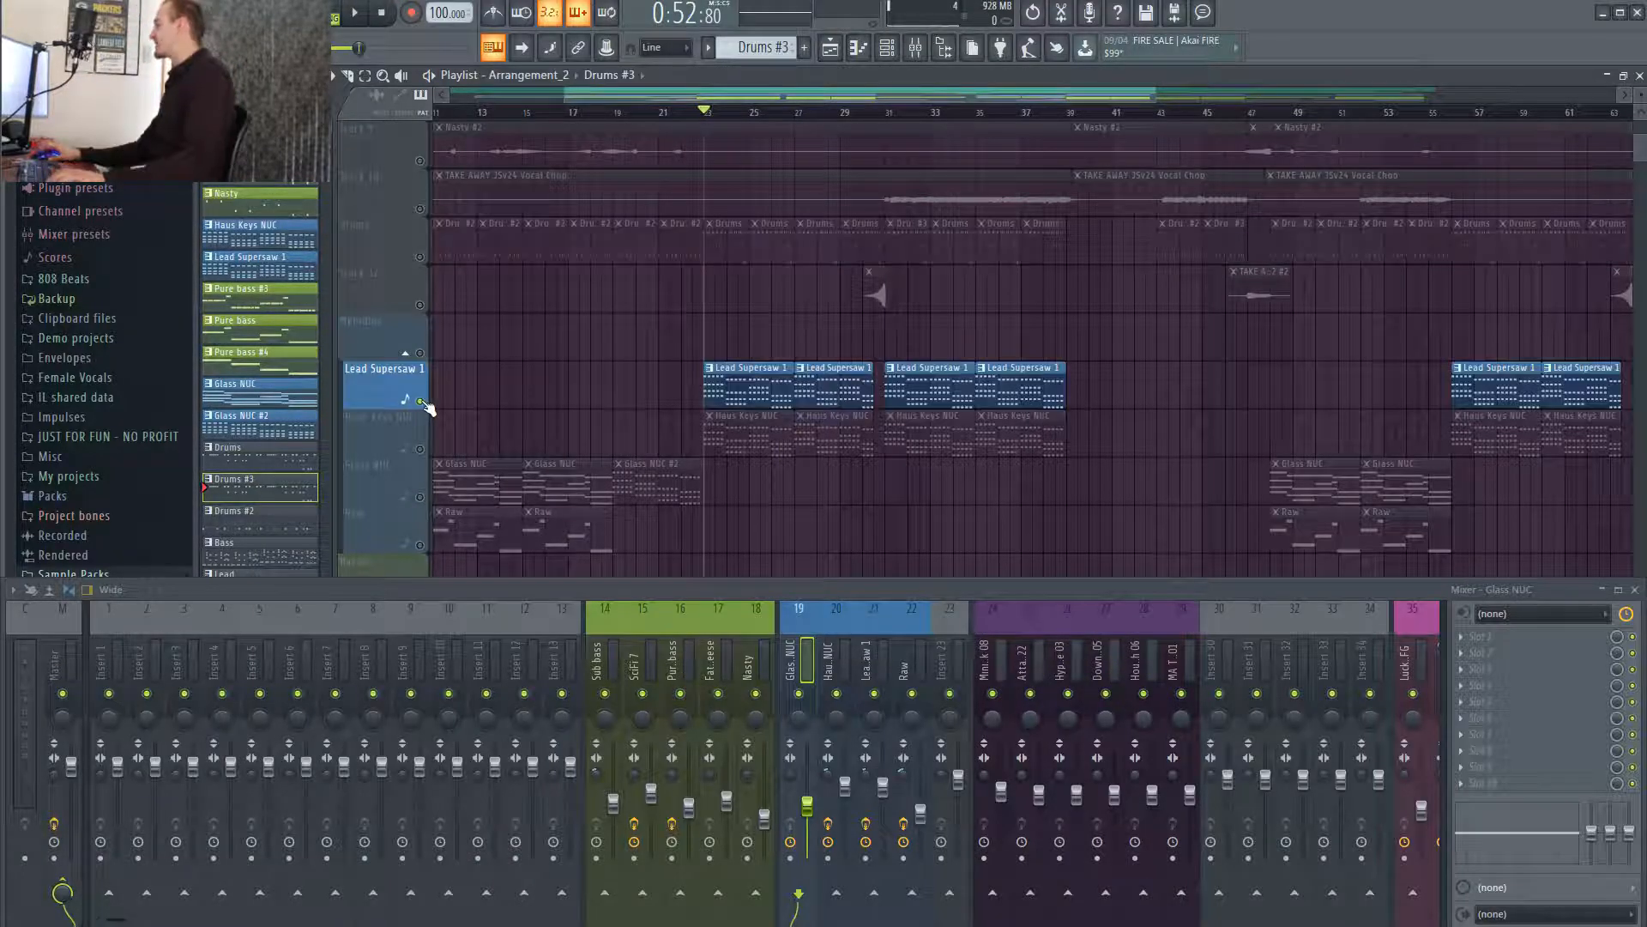
scroll(727, 416, "down", 1)
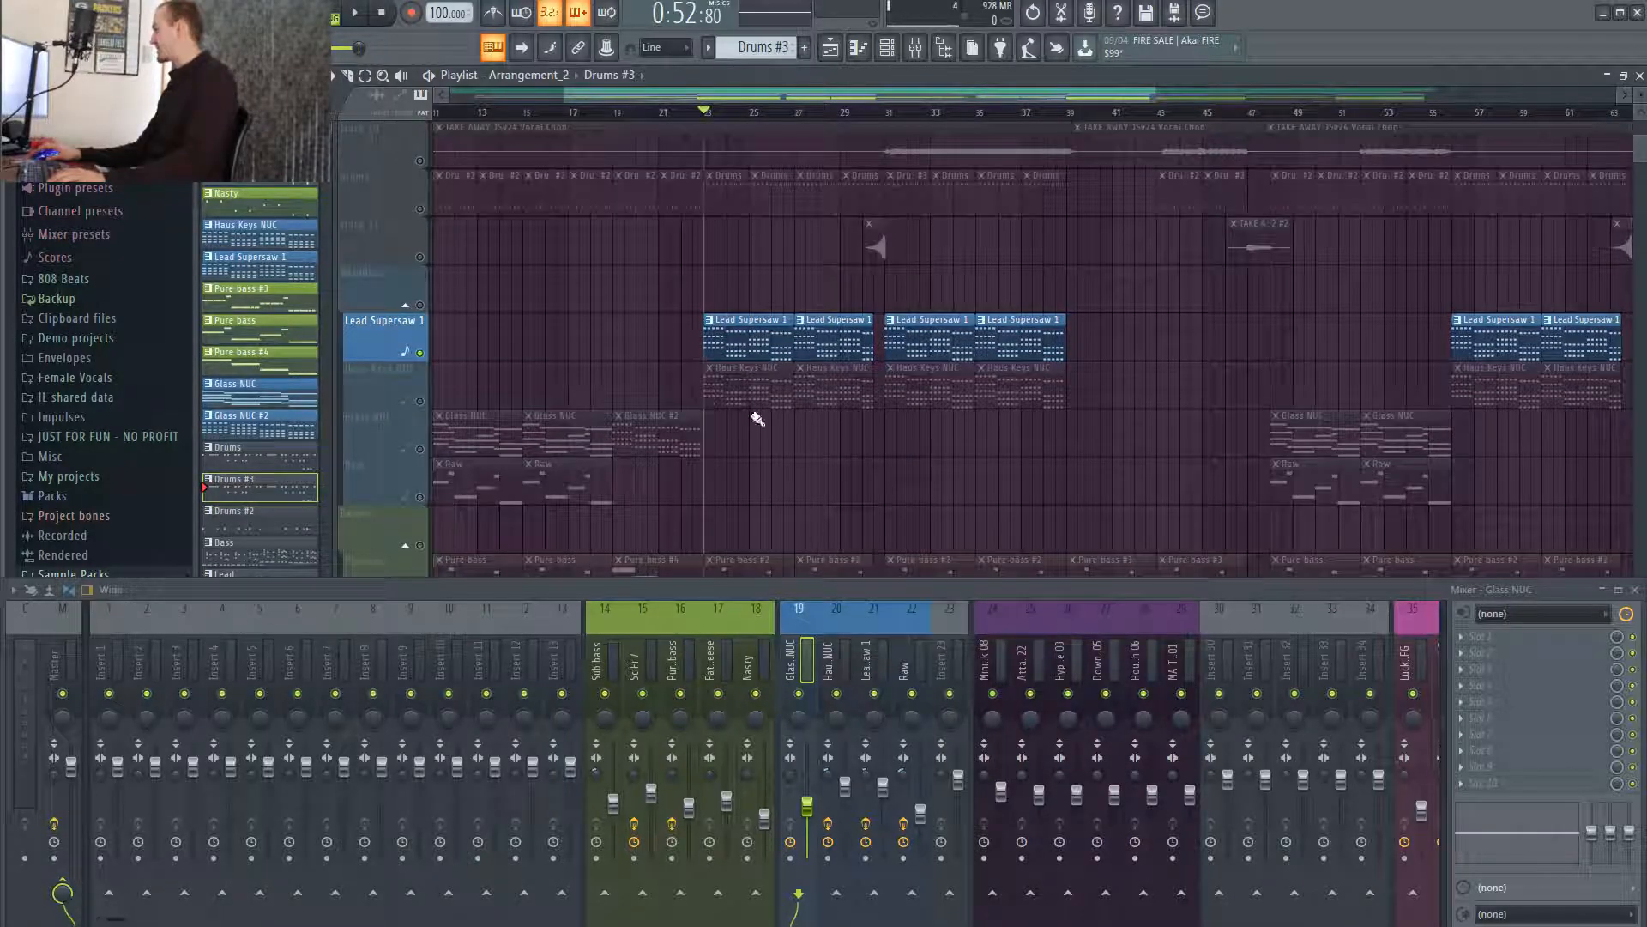
key("space")
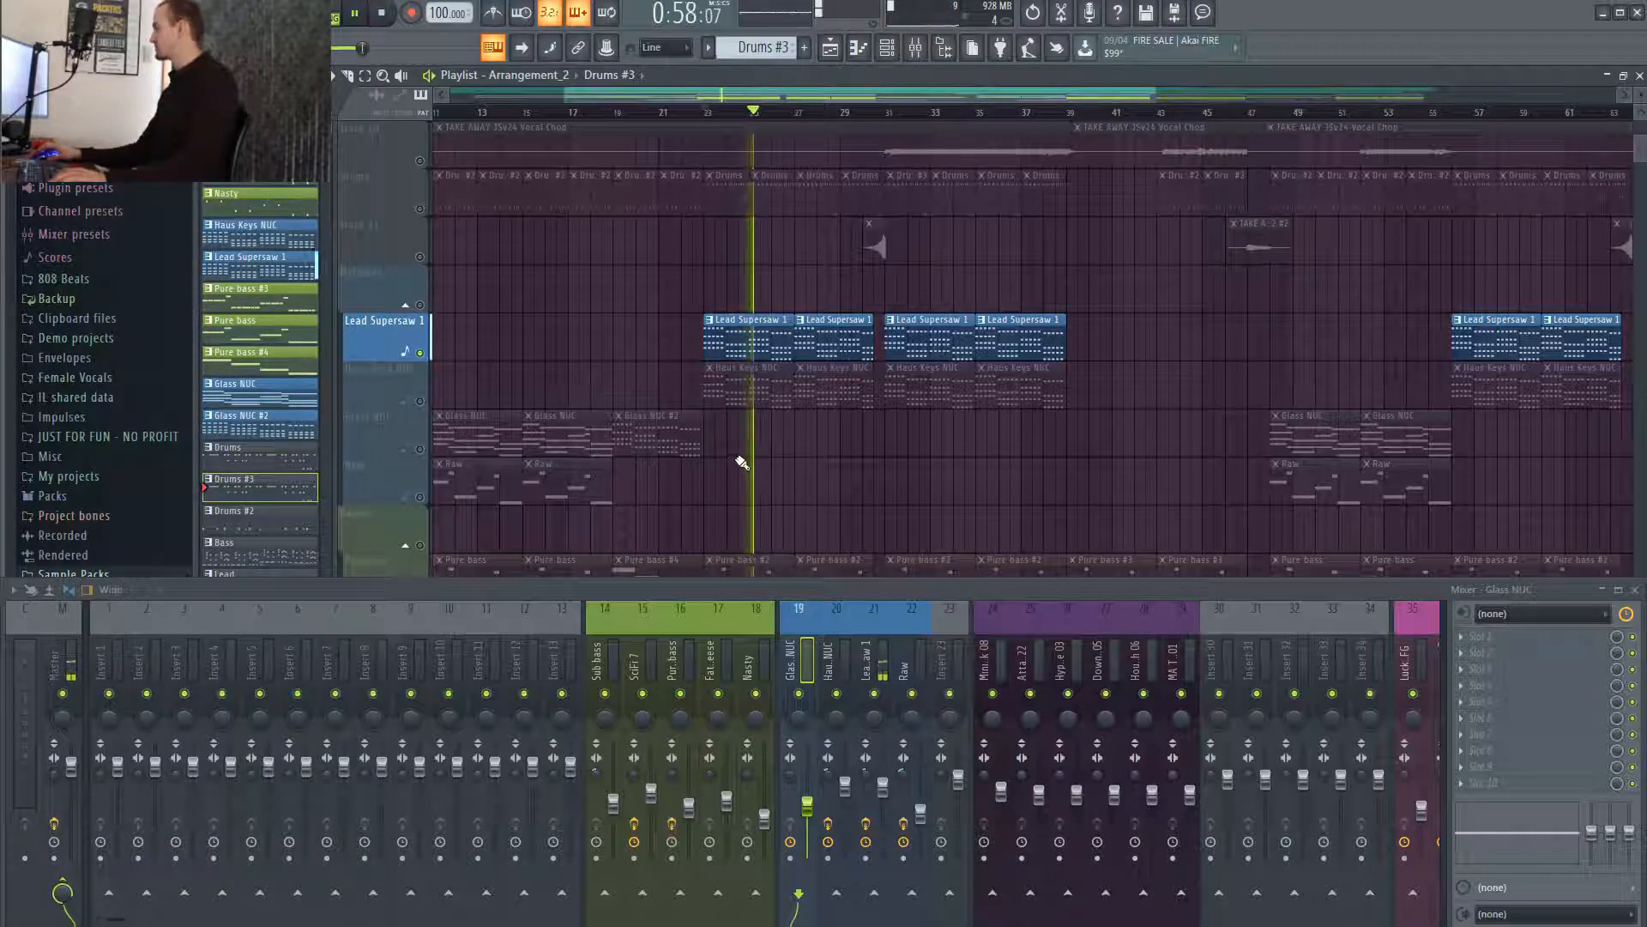
key("space")
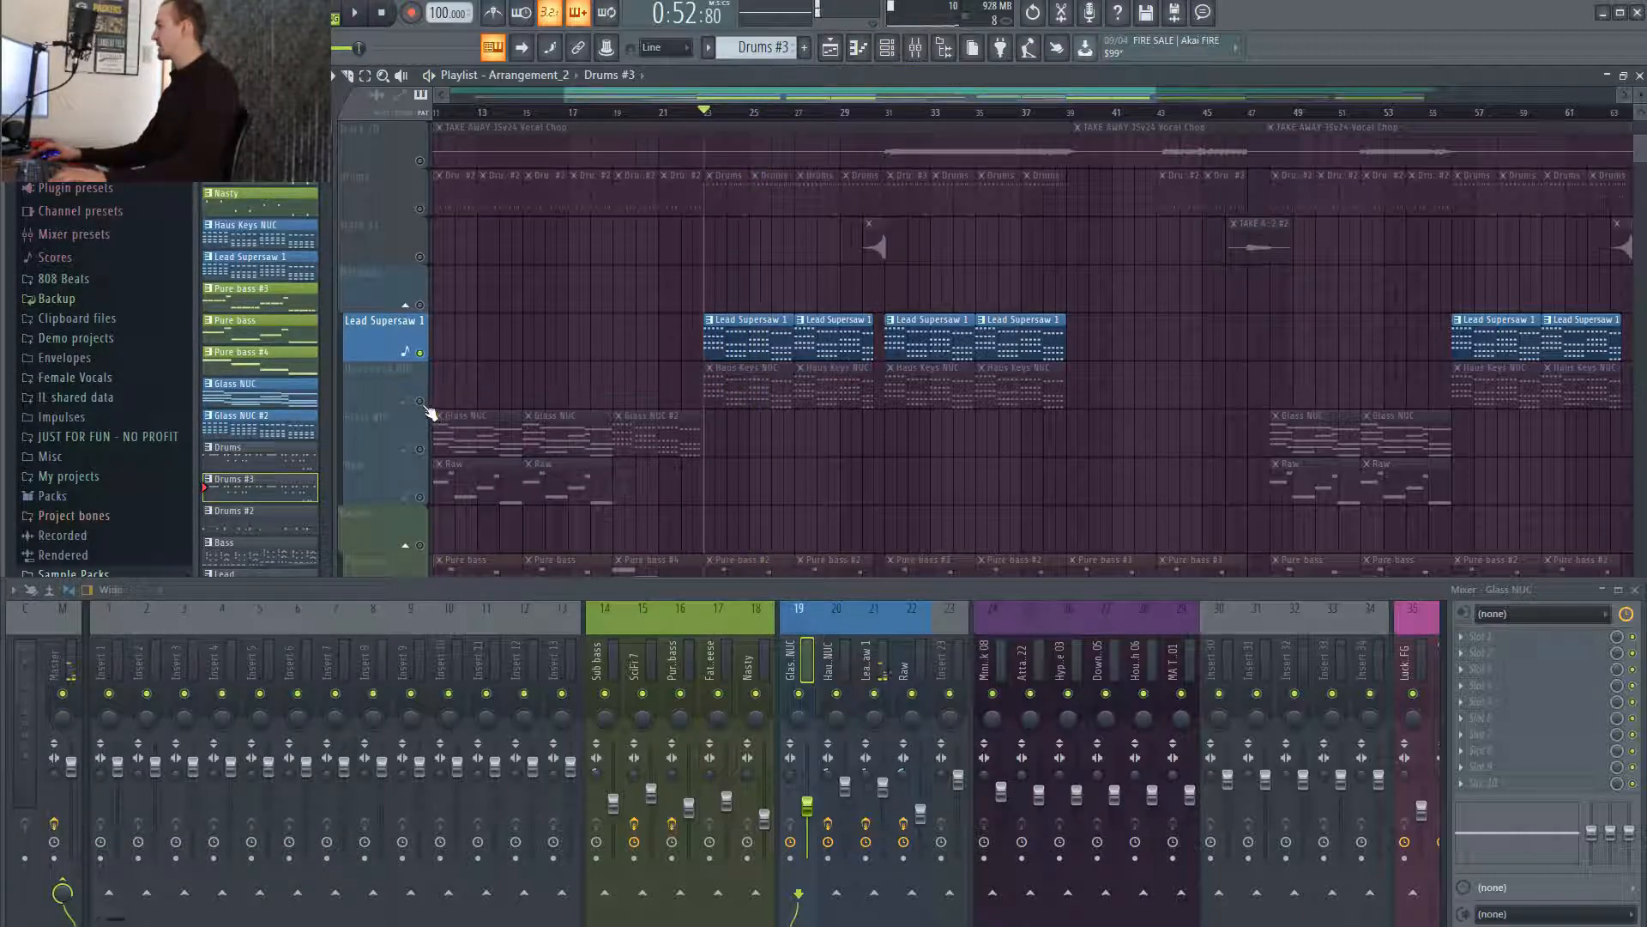
Isolate the Haus Keys NUC track and play it from bar 23.
left_click(420, 401)
right_click(420, 400)
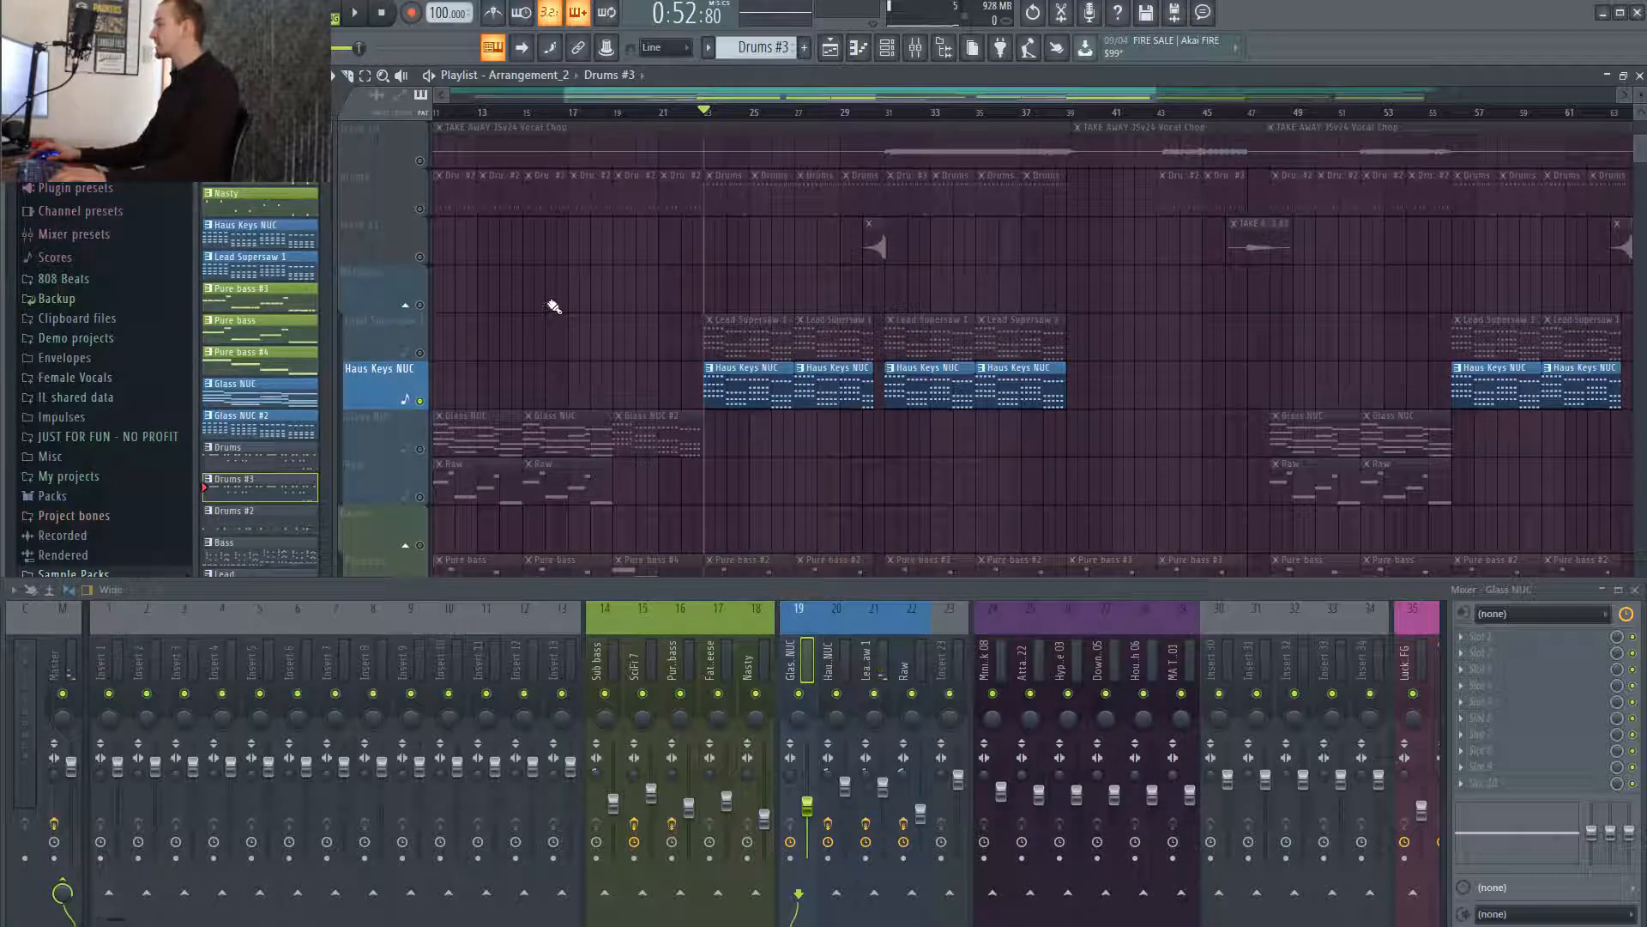
key("space")
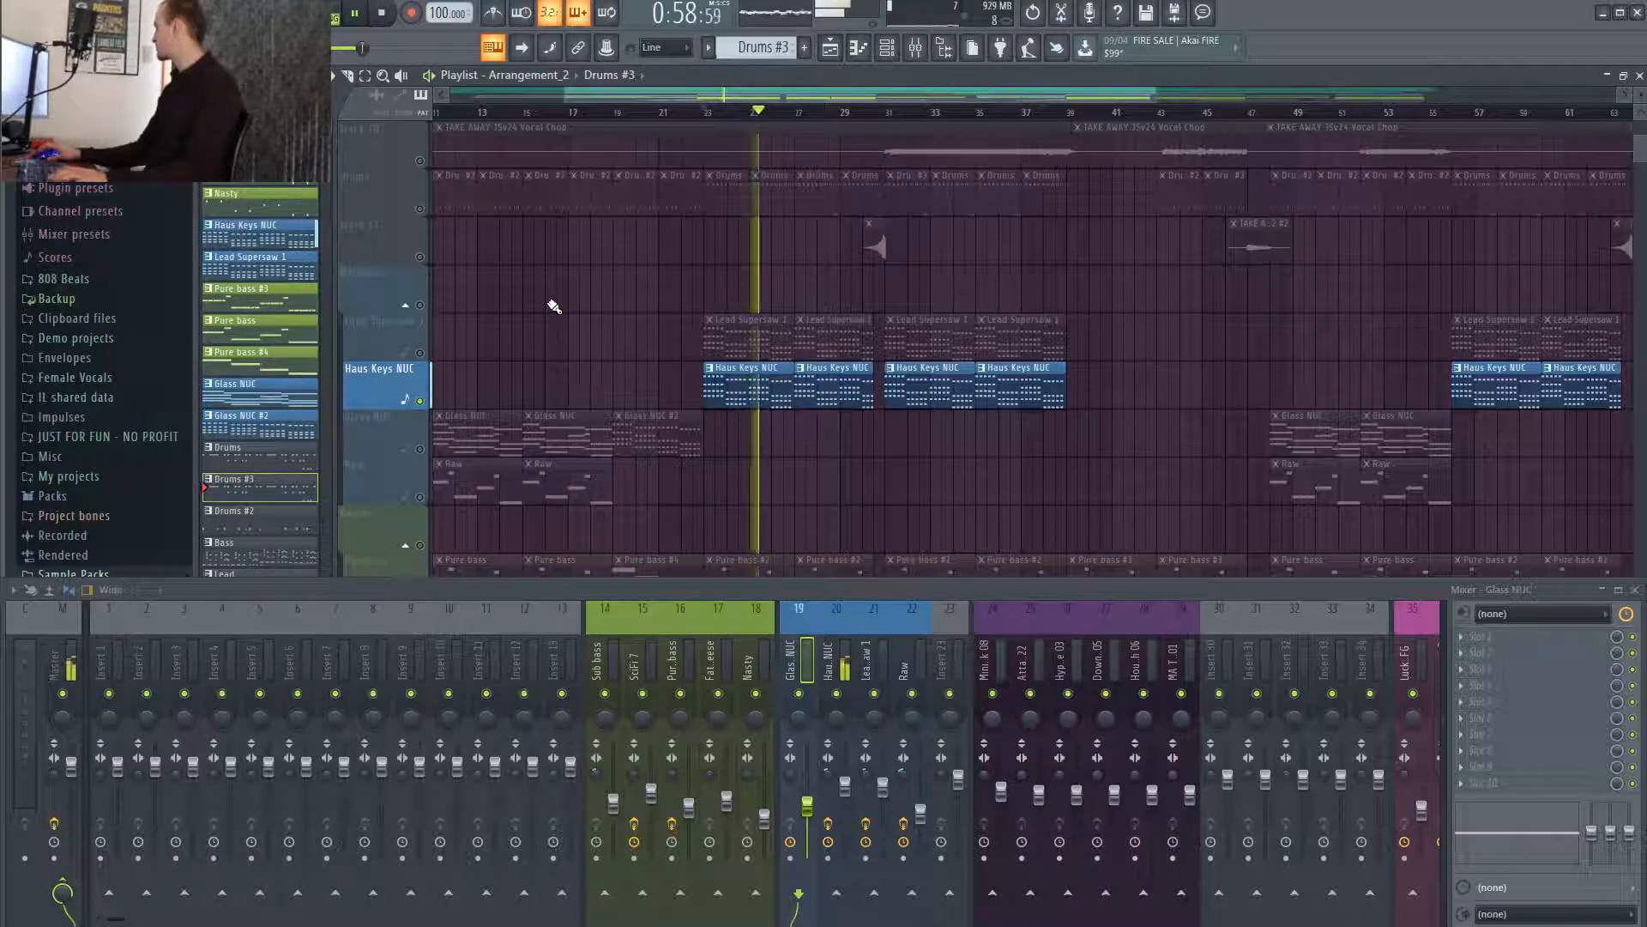
key("space")
Play Lead Supersaw 1 together with Haus Keys NUC from bar 23, and check the mixer effects of both tracks.
left_click(420, 353)
key("space")
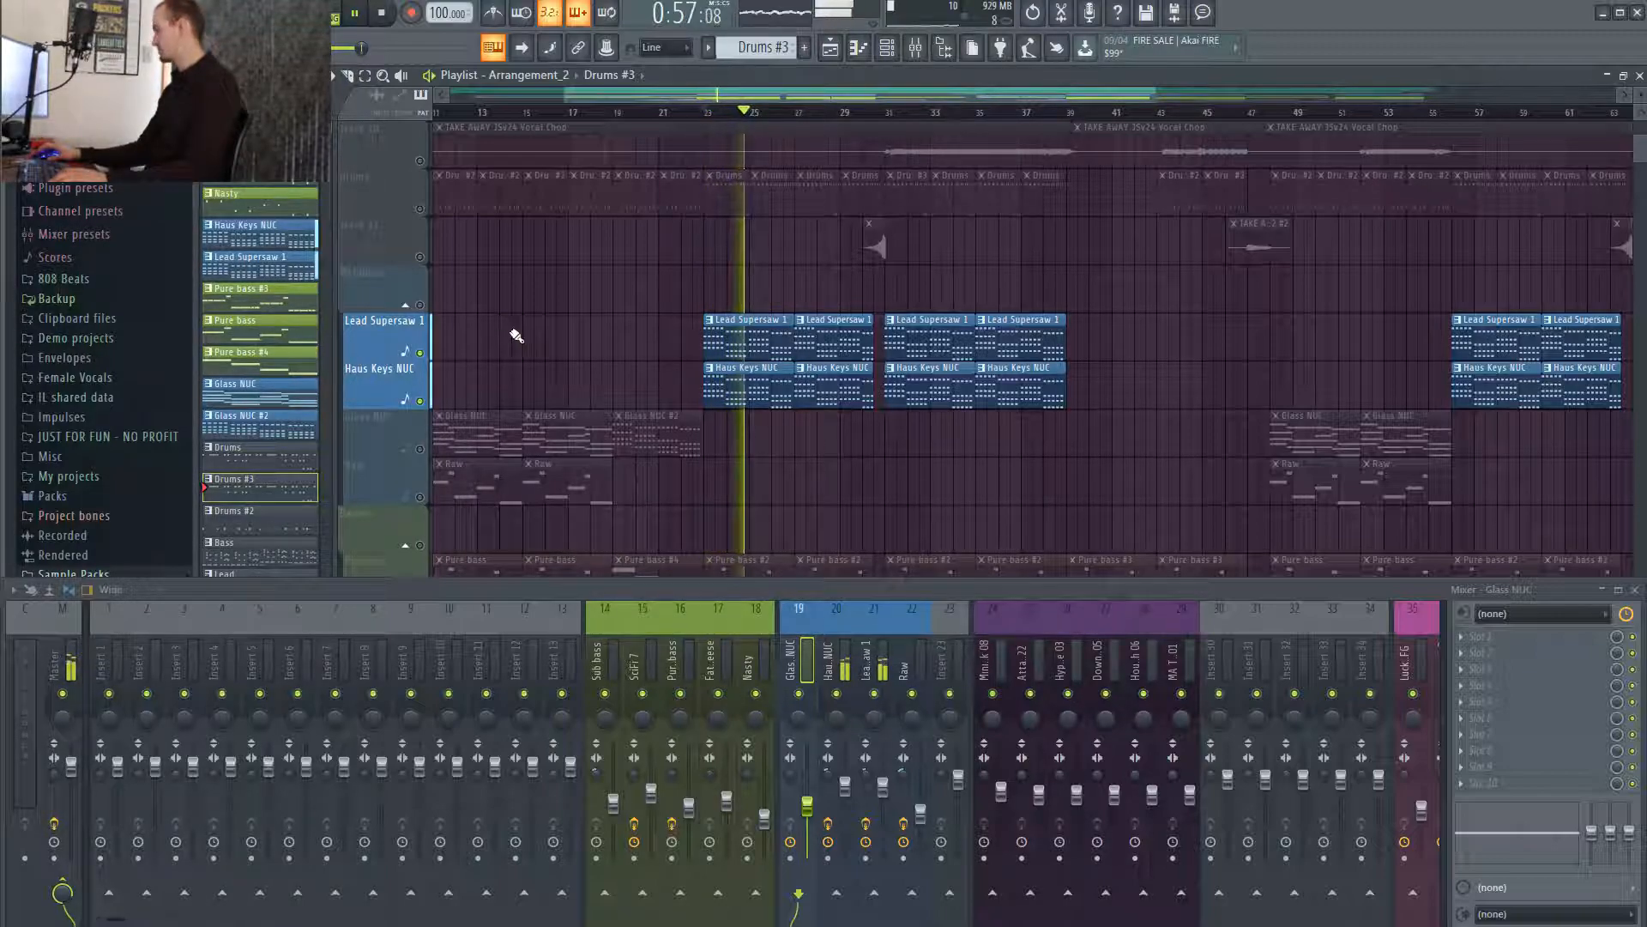
key("space")
left_click(826, 658)
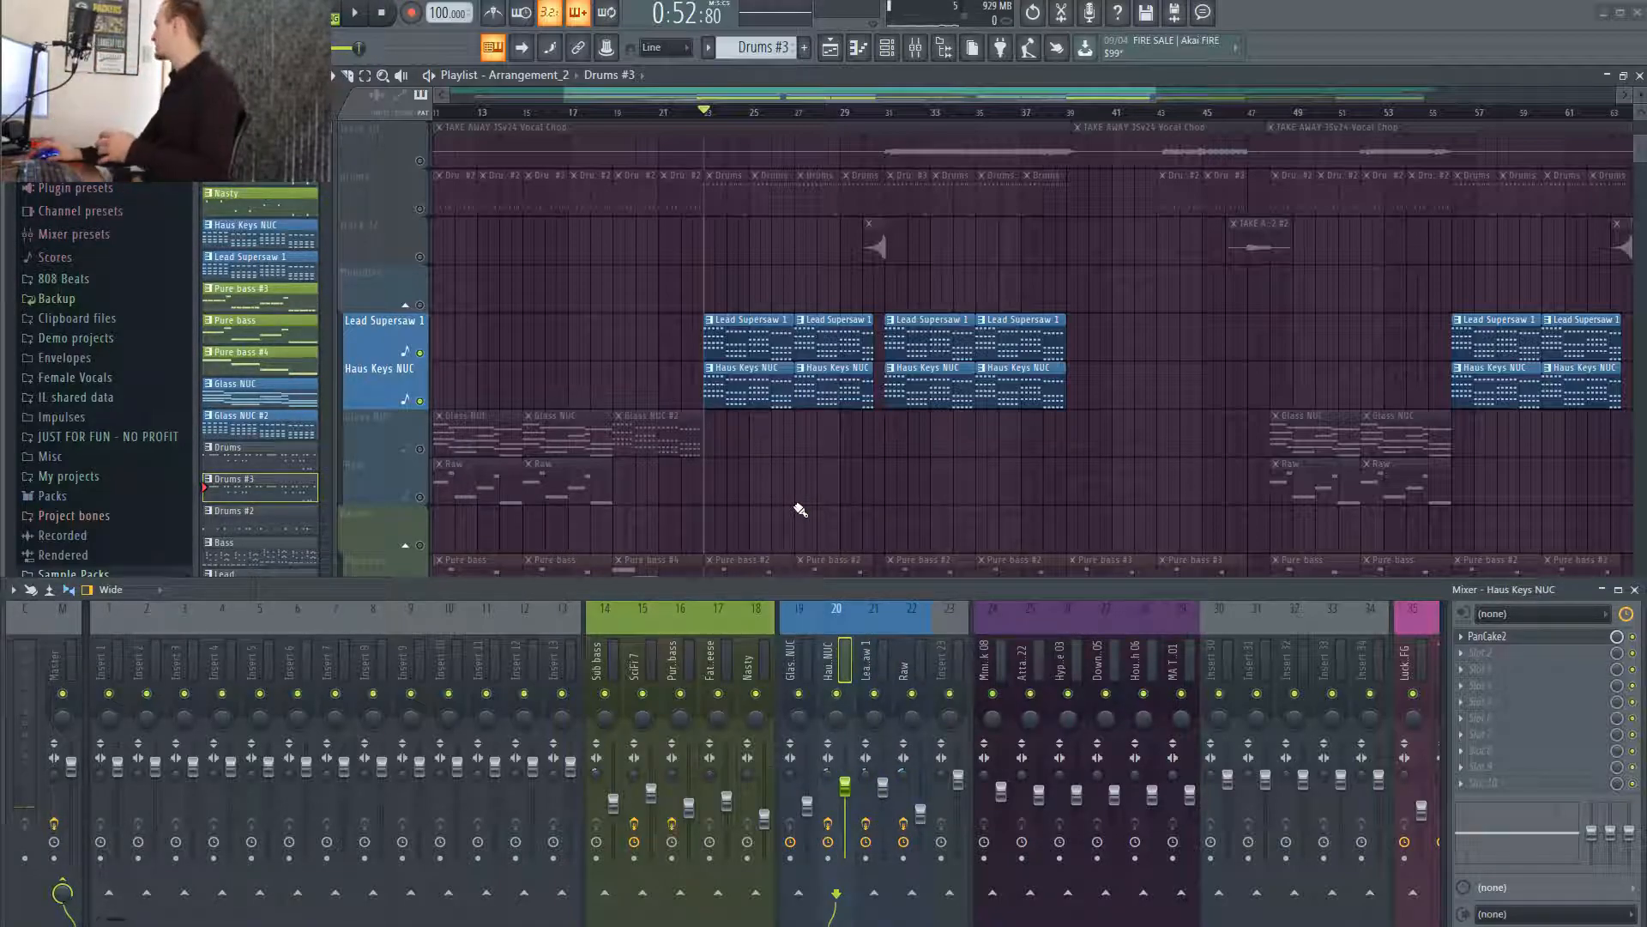
left_click(864, 669)
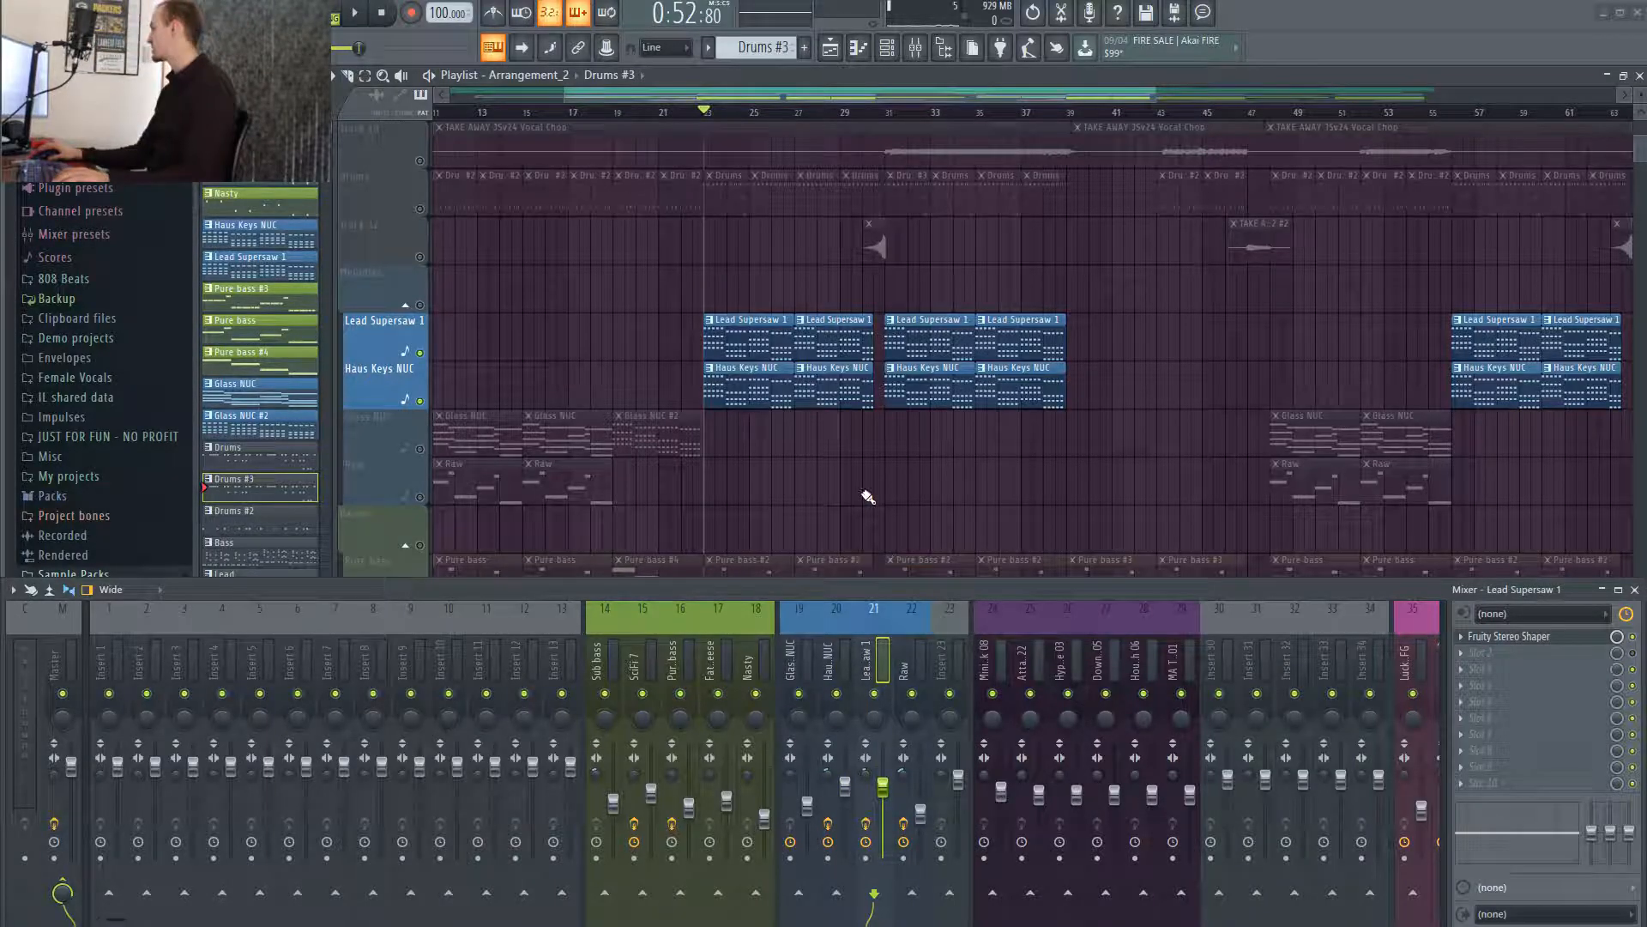
Isolate Track 26 with the Lead clips, play it from bar 23 and bring its mixer insert into view.
scroll(873, 459, "down", 3)
scroll(873, 459, "down", 9)
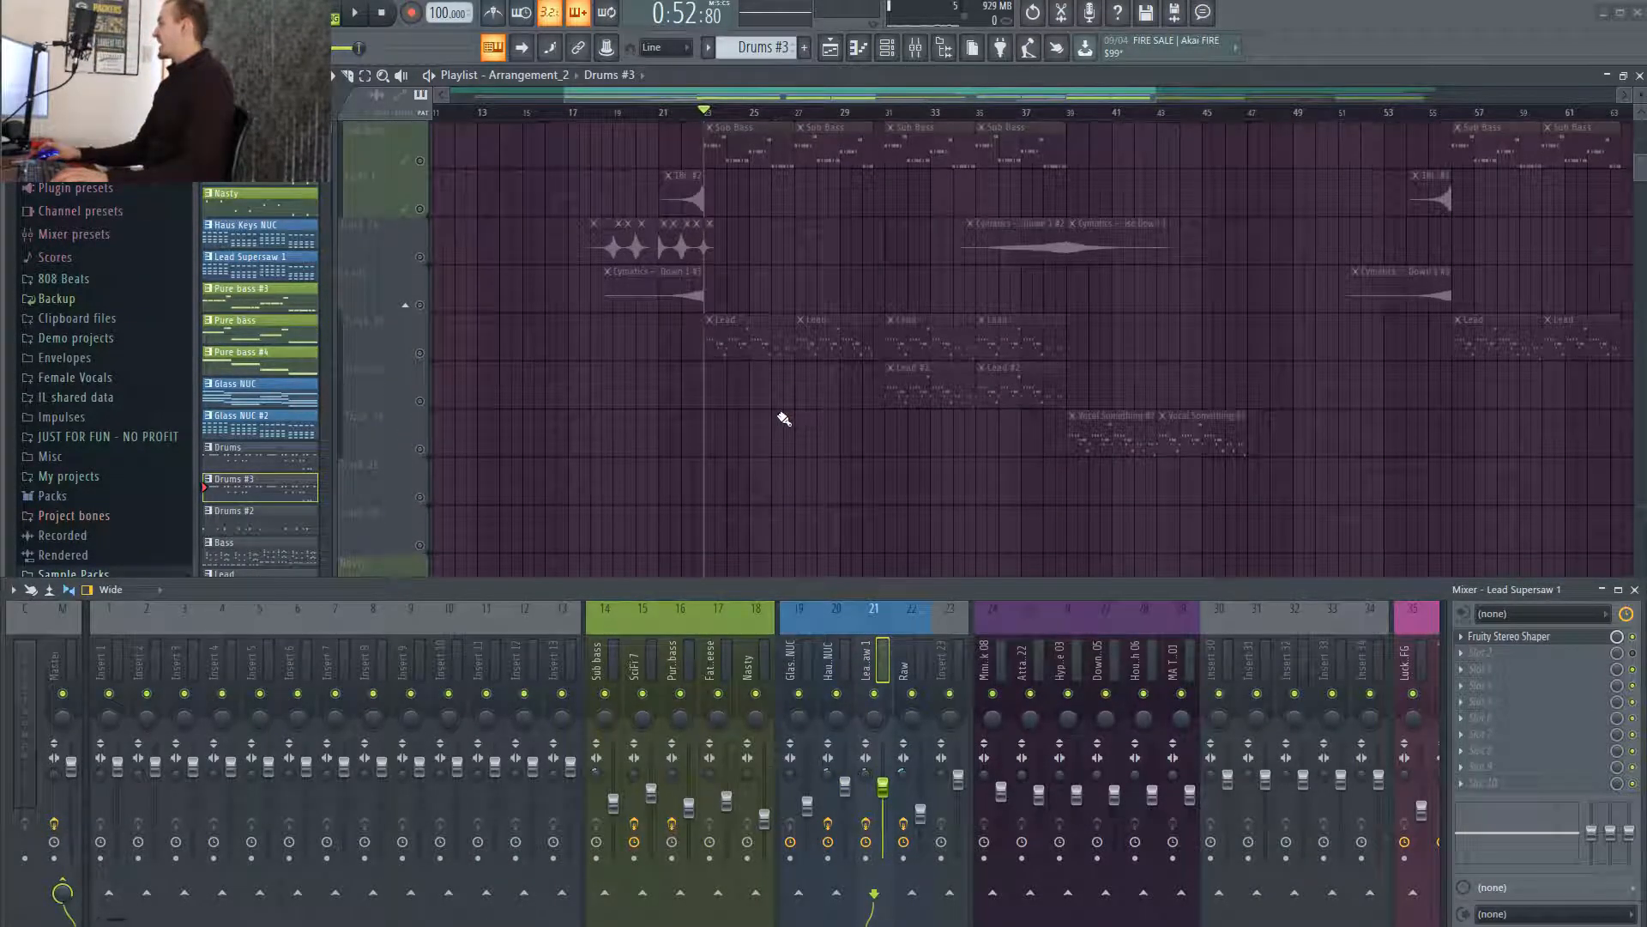
left_click(420, 353)
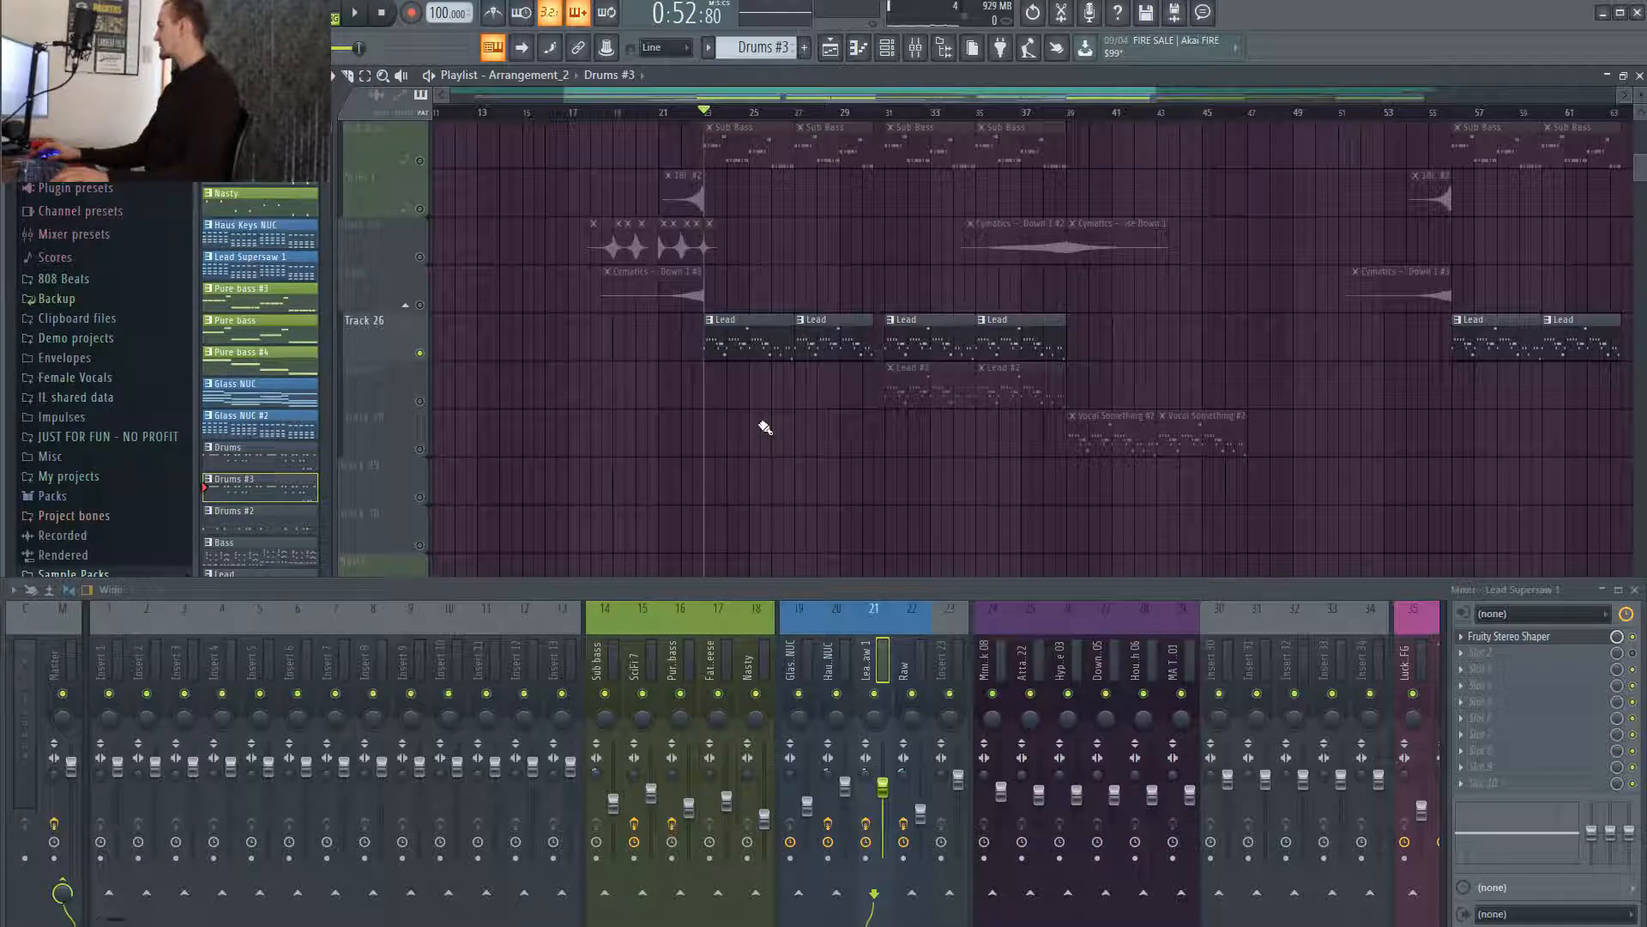
scroll(1016, 661, "down", 6)
key("space")
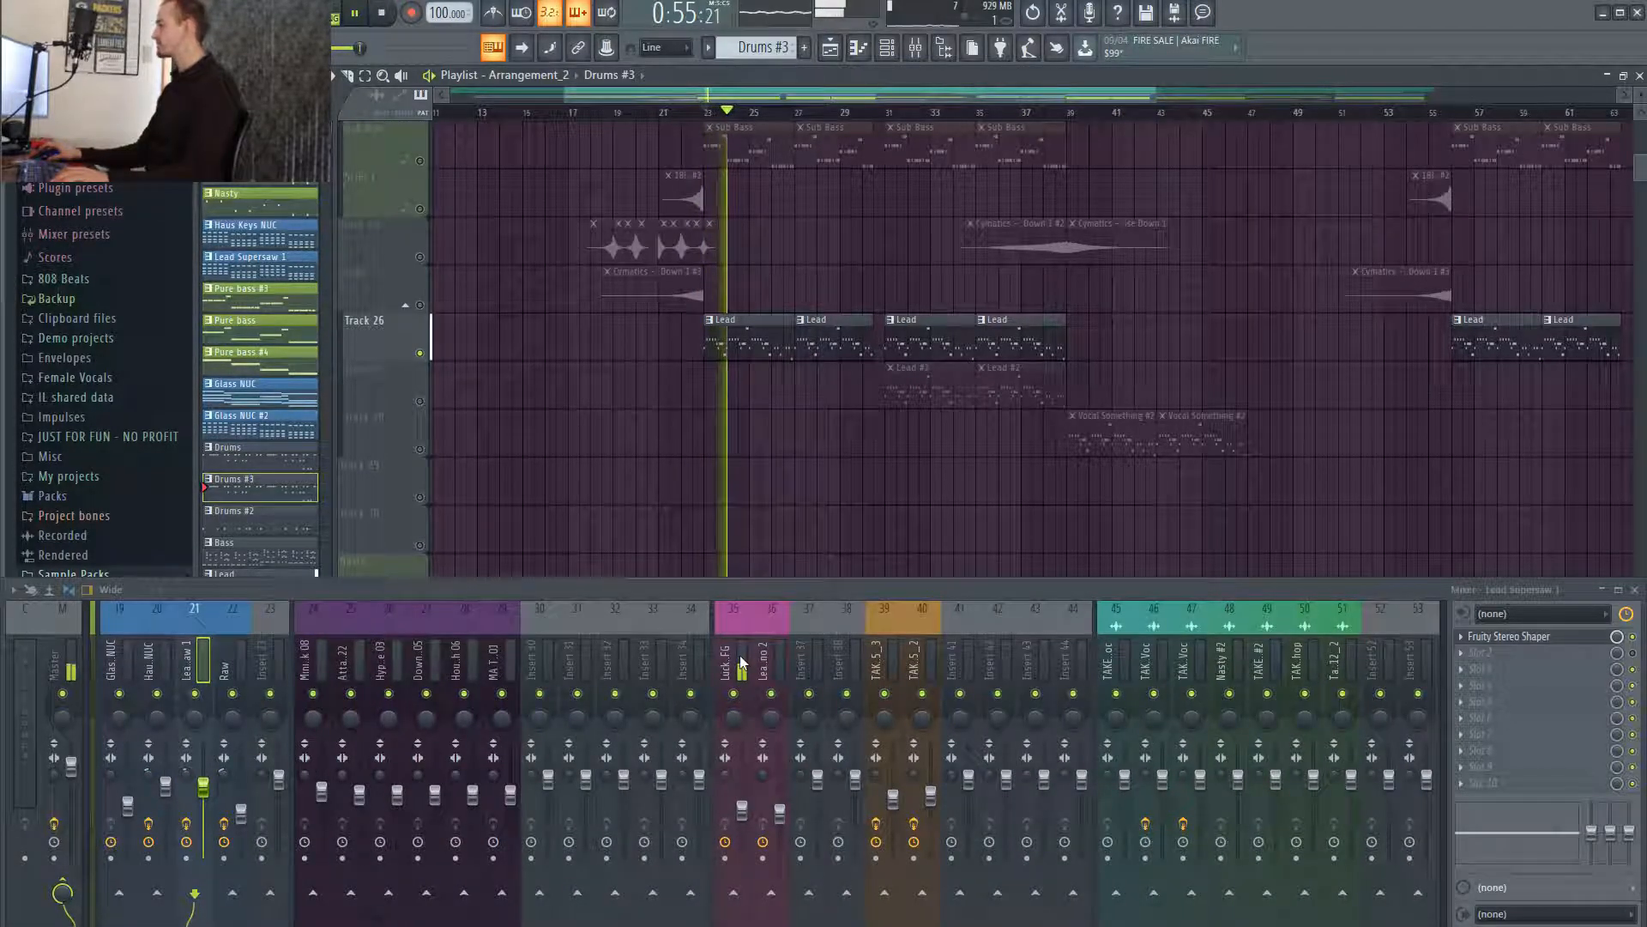
Select the mixer insert of the Lead clips to check its effects, and play Track 26 again from bar 27.
left_click(739, 662)
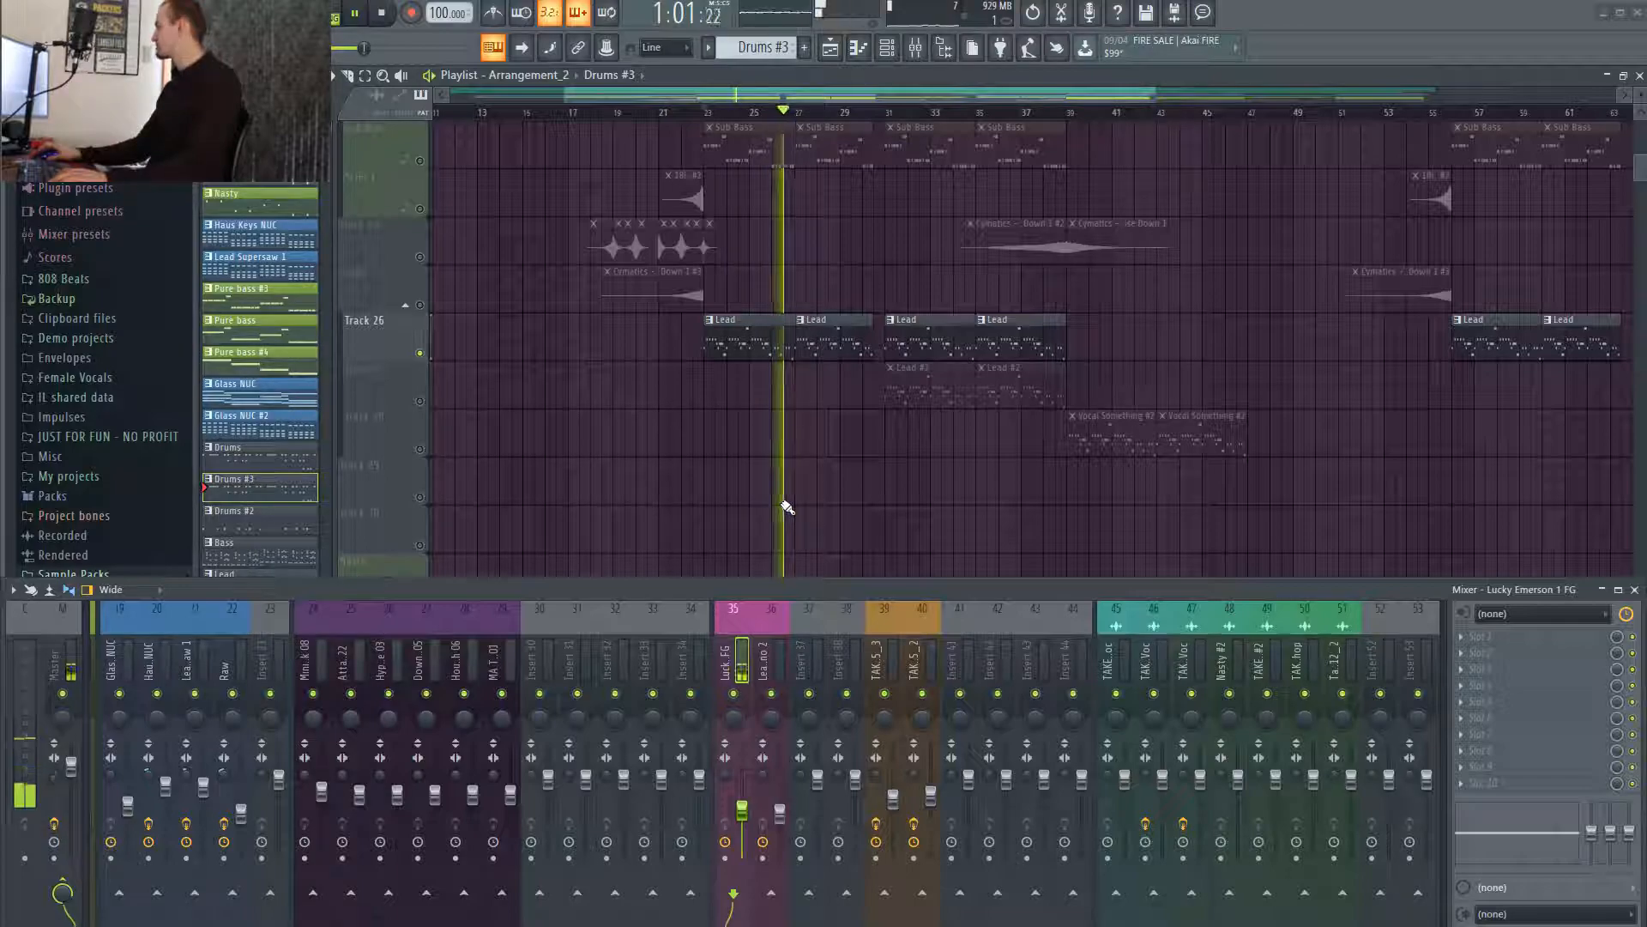
key("space")
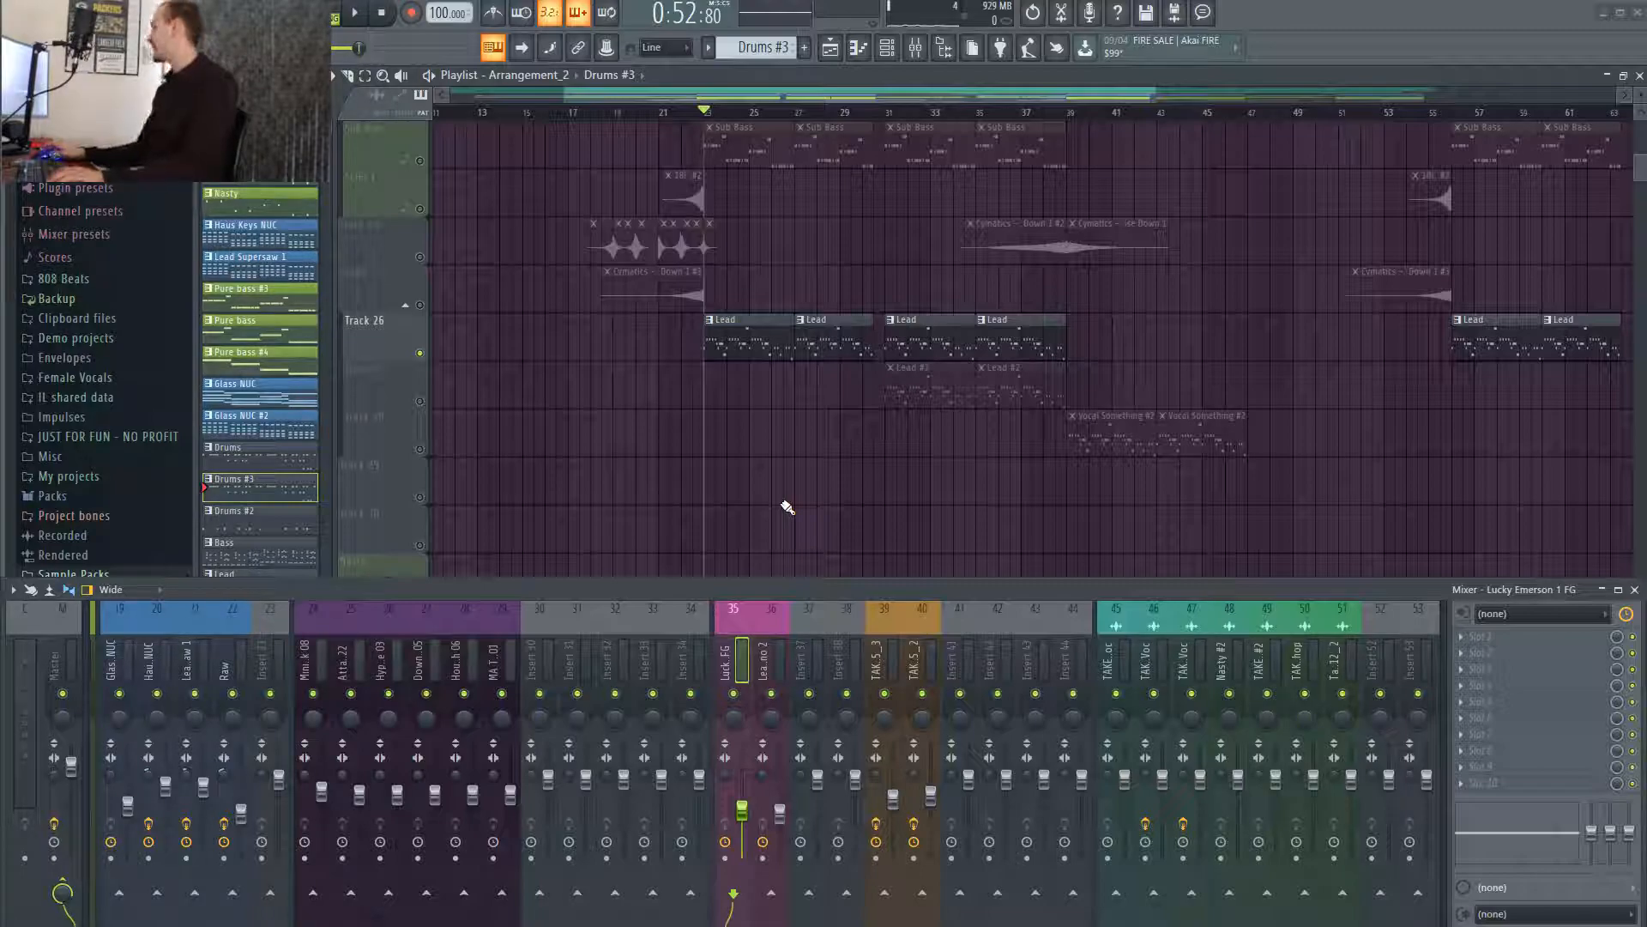
left_click(798, 116)
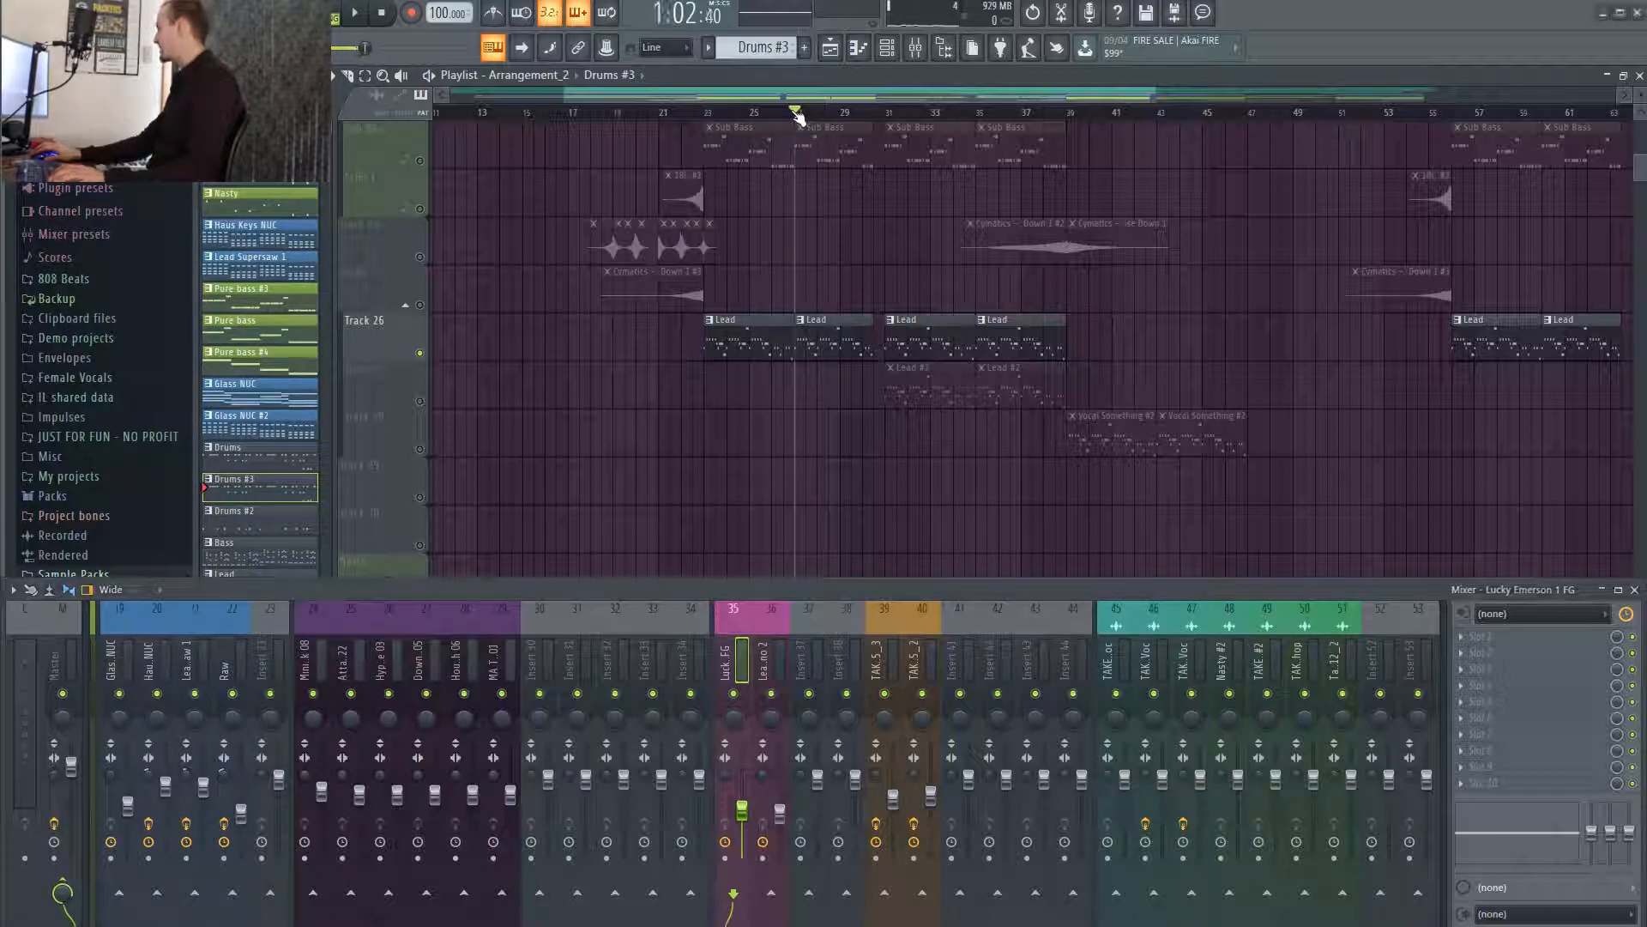
key("space")
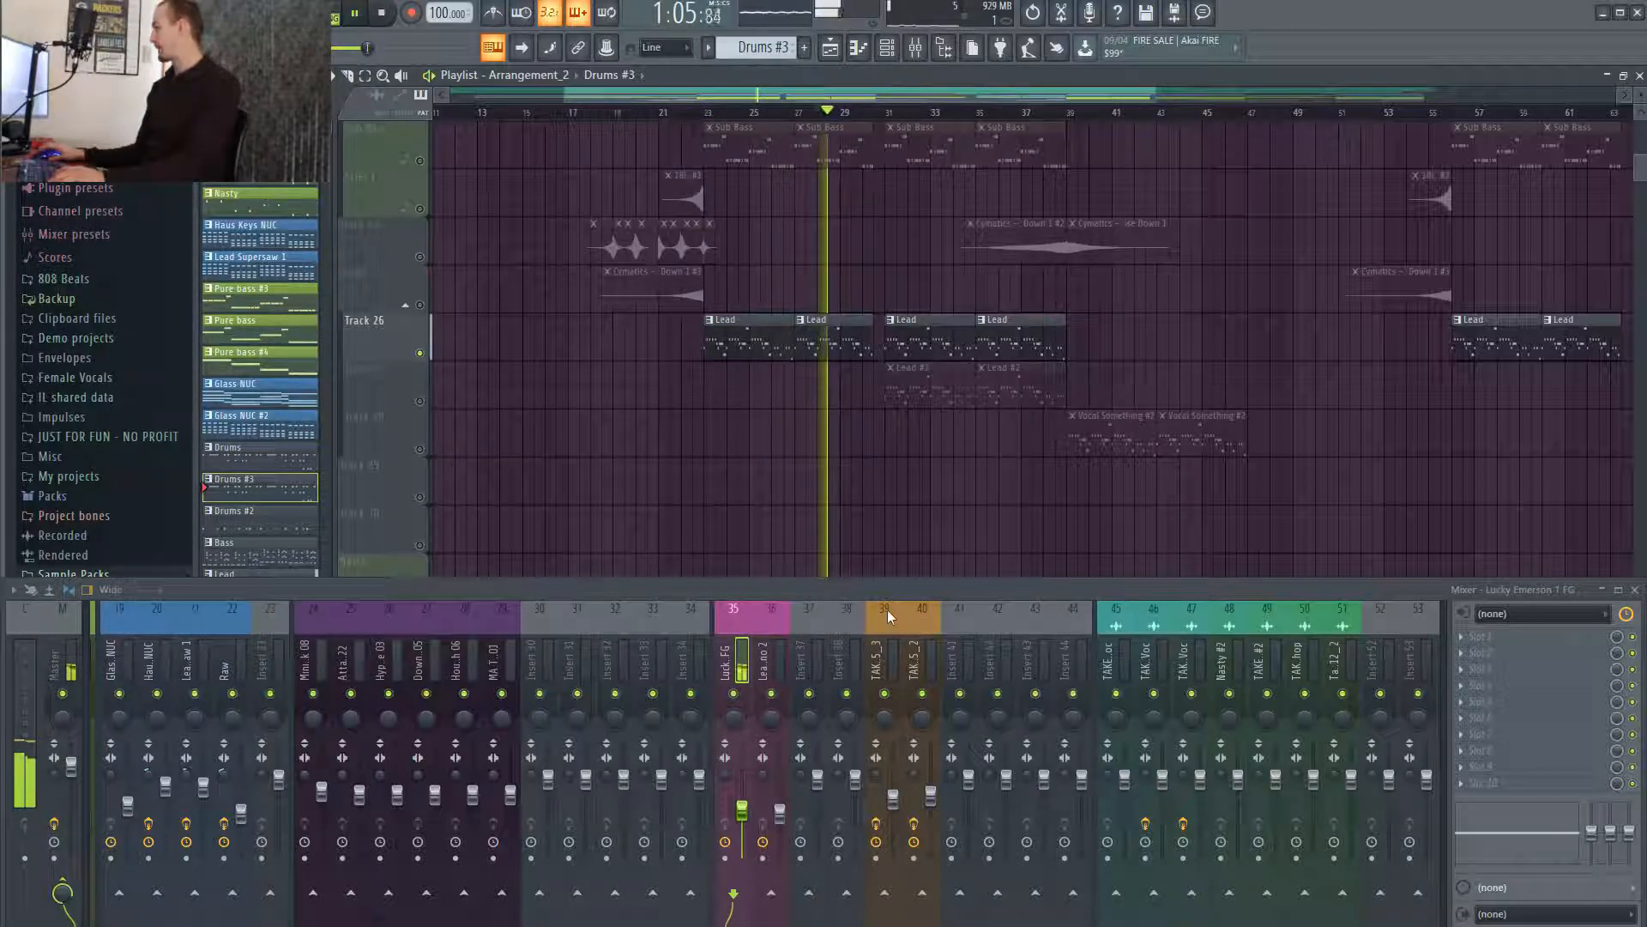
Isolate Track 27 with the Lead #2 clips, play it from bar 31 and check its mixer insert for effects.
left_click(420, 402)
left_click(420, 354)
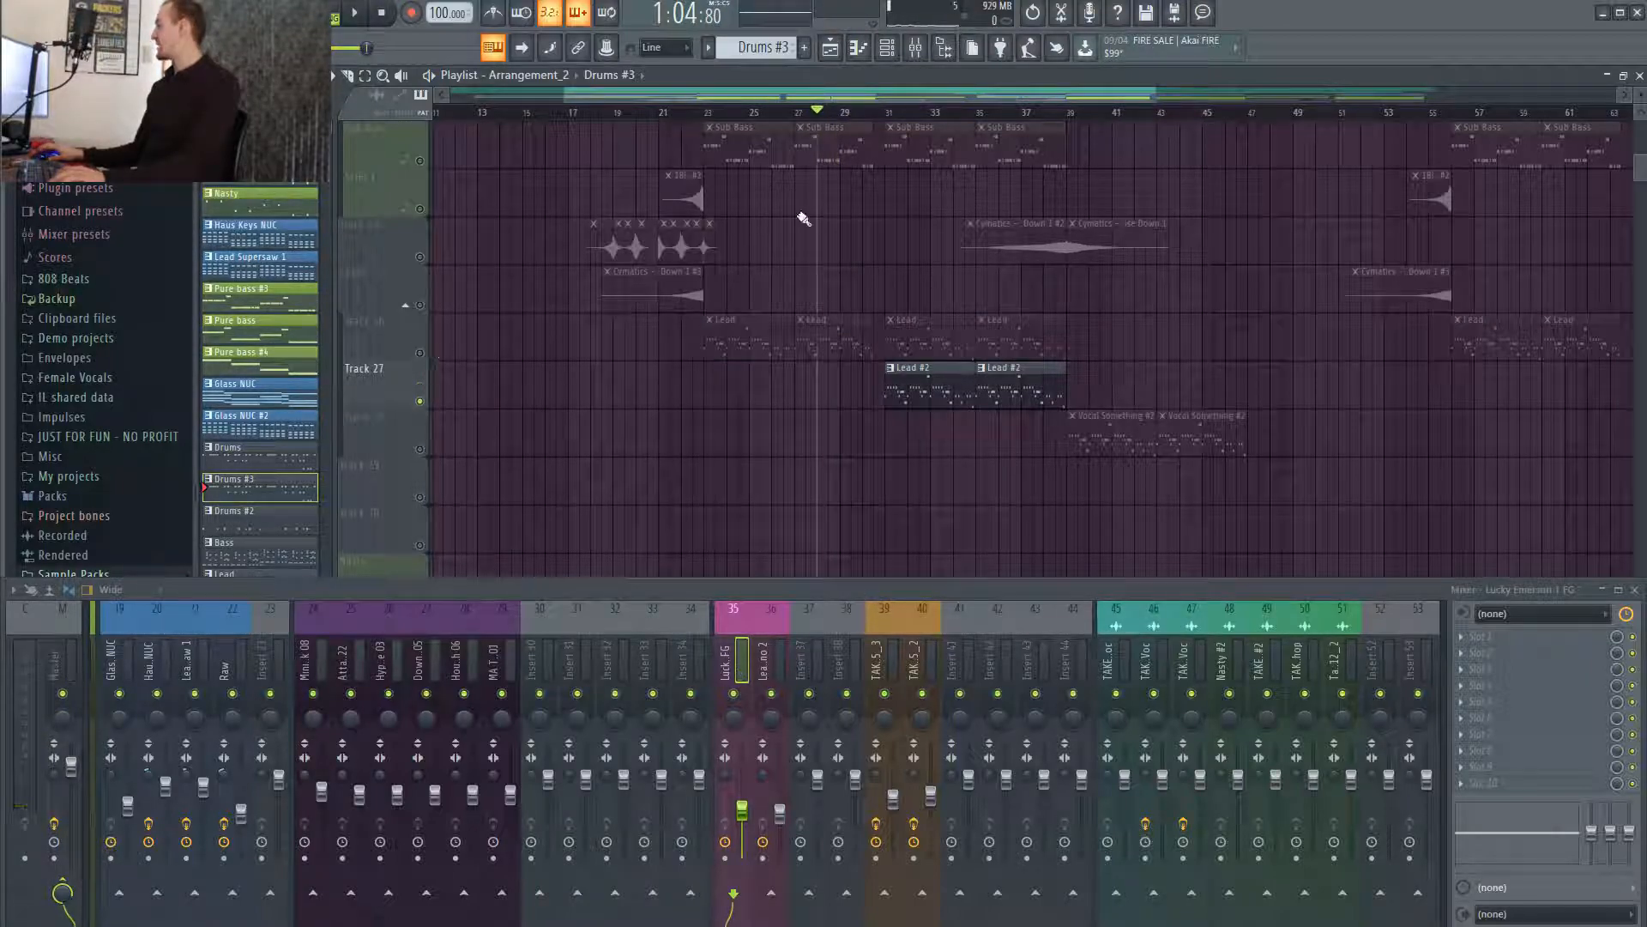
left_click(891, 113)
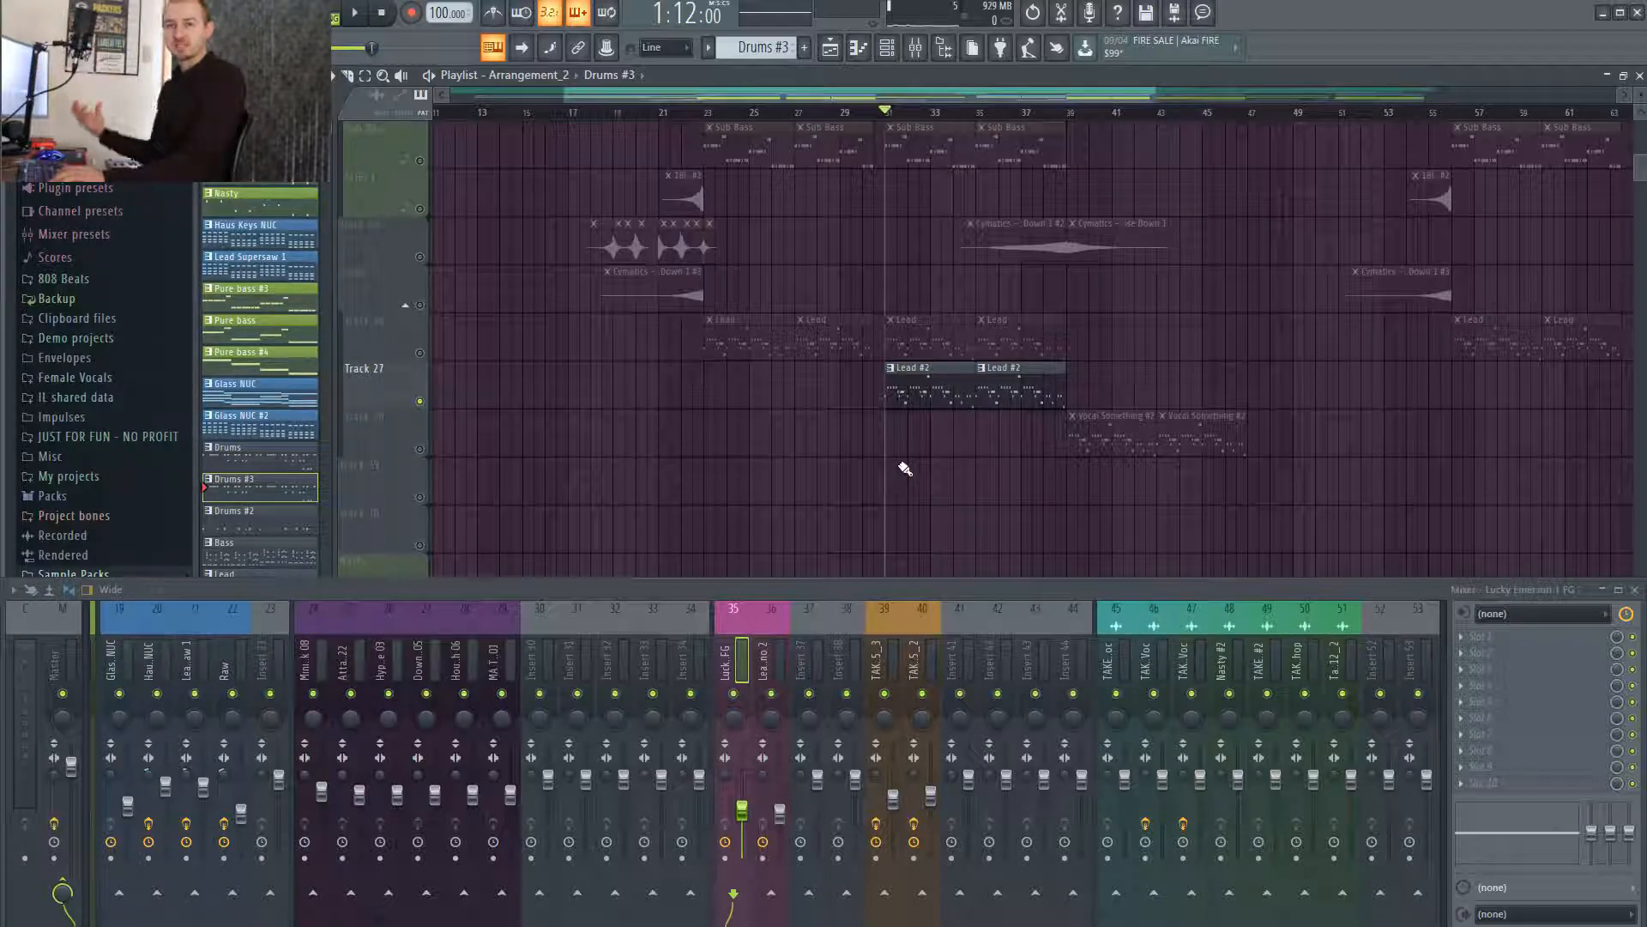
key("space")
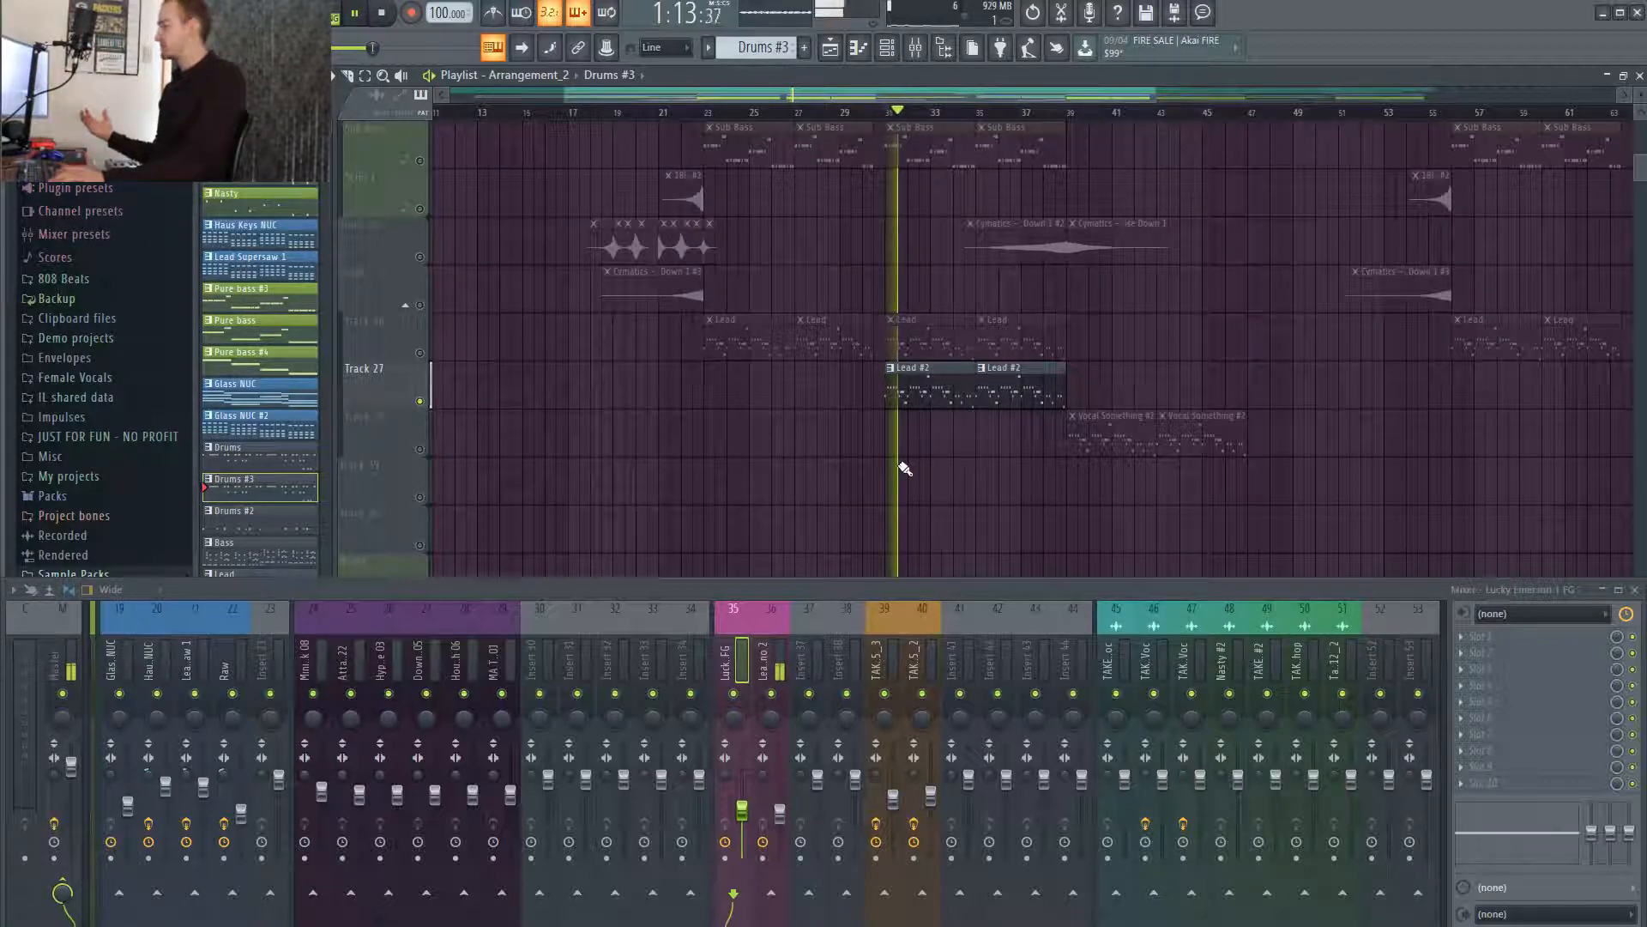
left_click(775, 657)
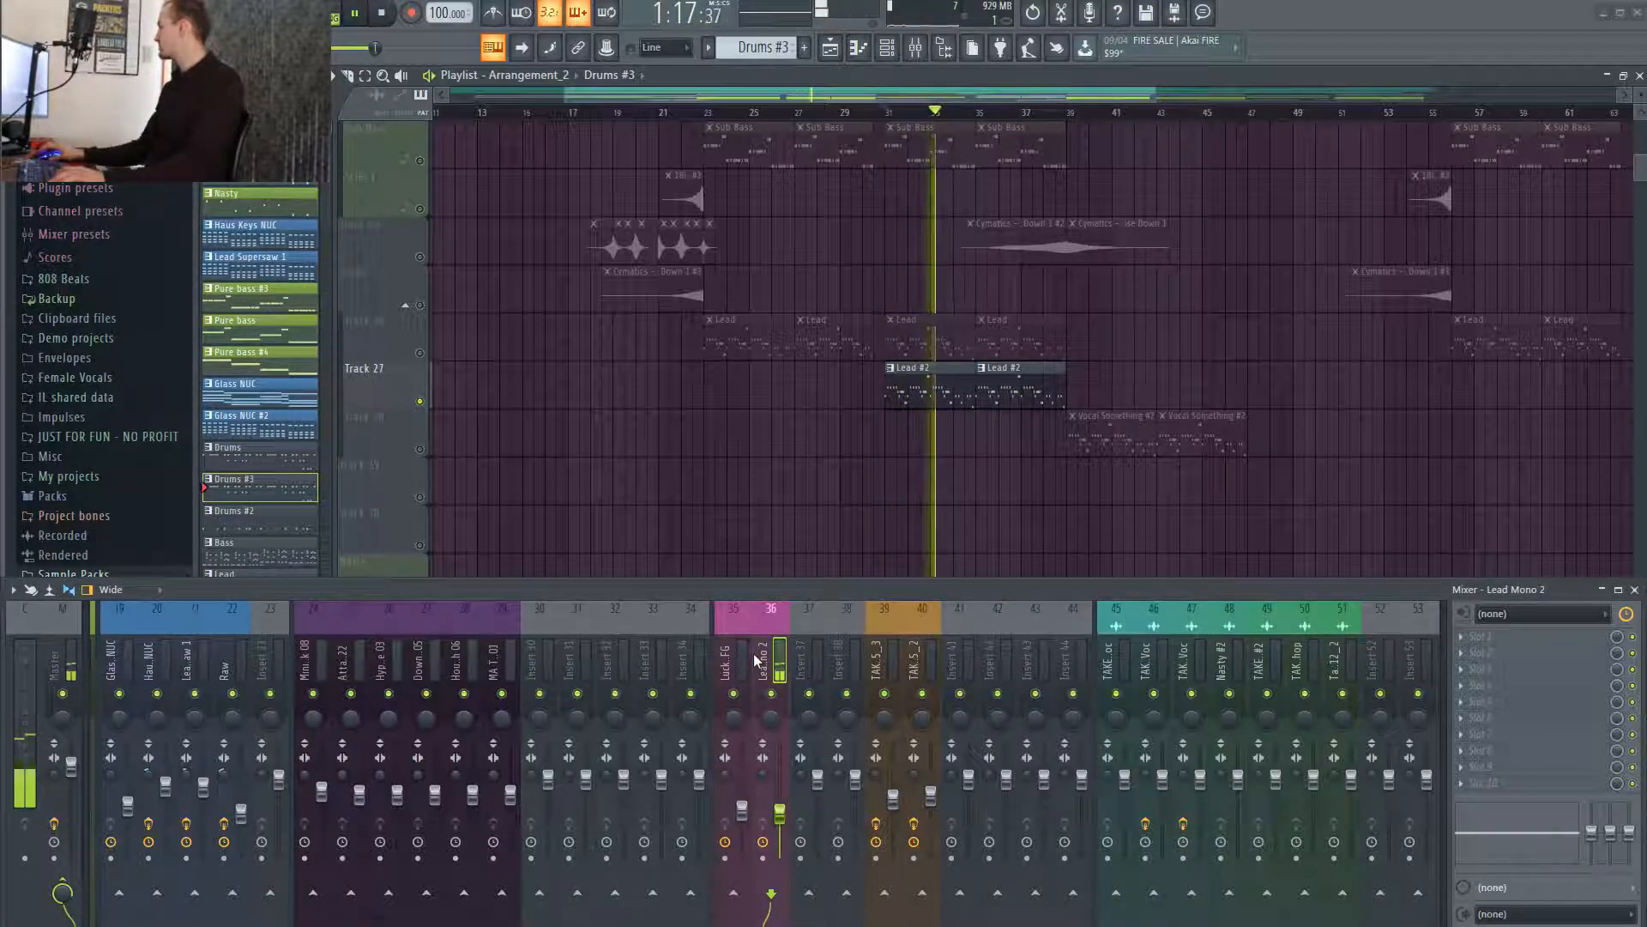
key("space")
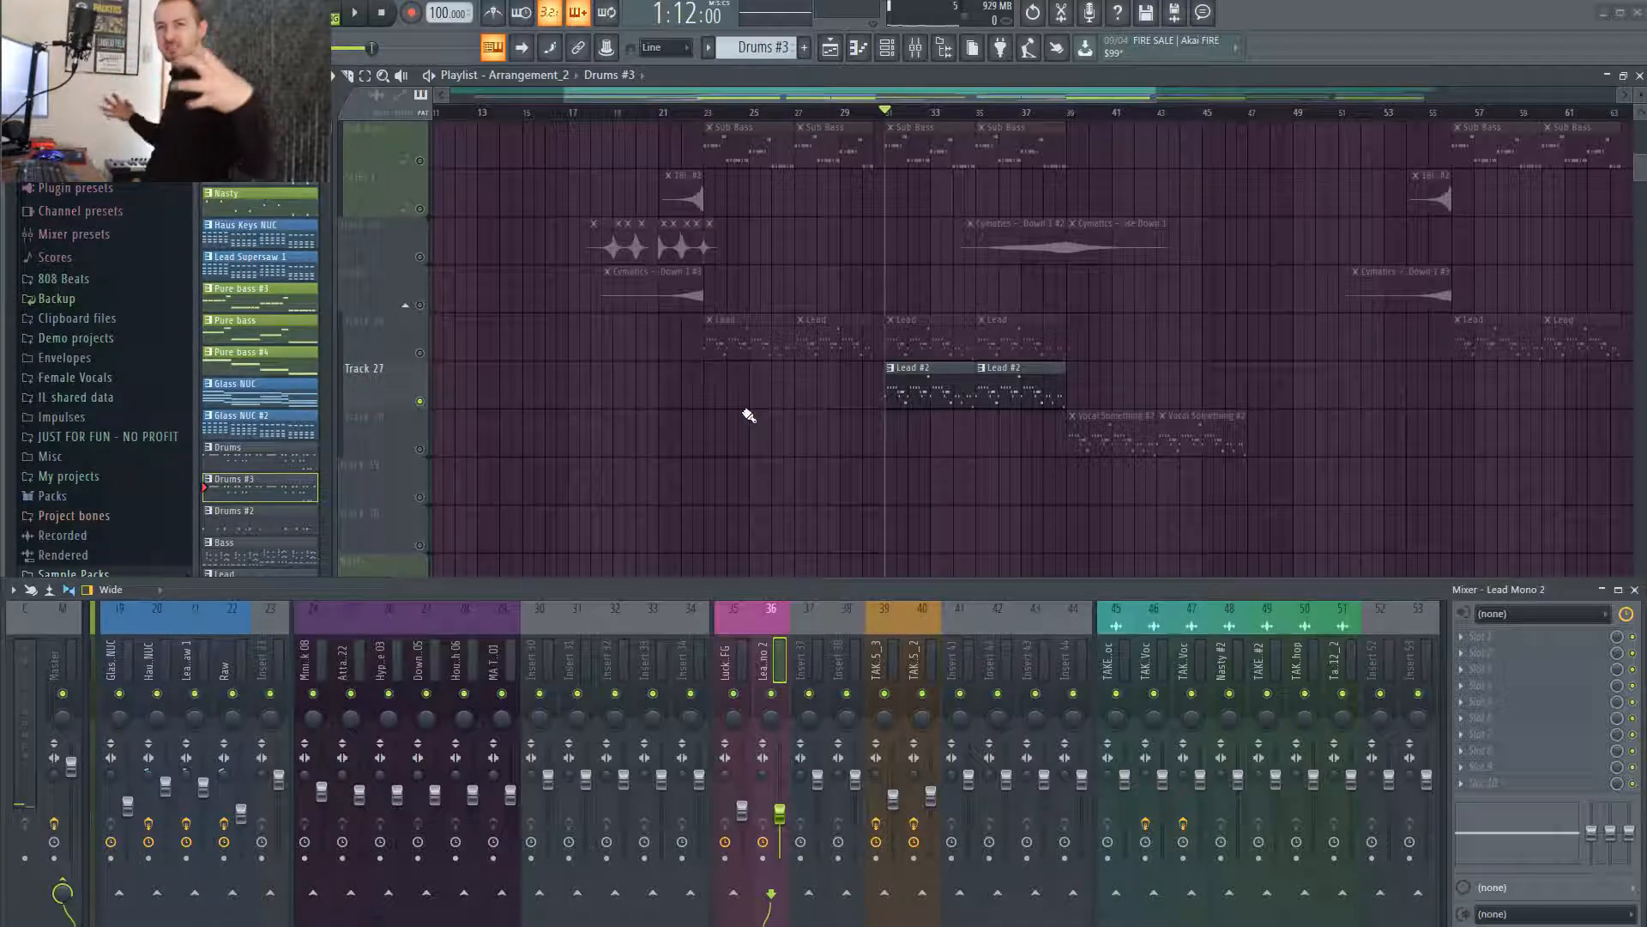
Set the song position to bar 27 and enable the drums, Track 12, Lead Supersaw 1, Haus Keys NUC, four bass tracks and Track 26 alongside Track 27.
scroll(944, 468, "down", 3)
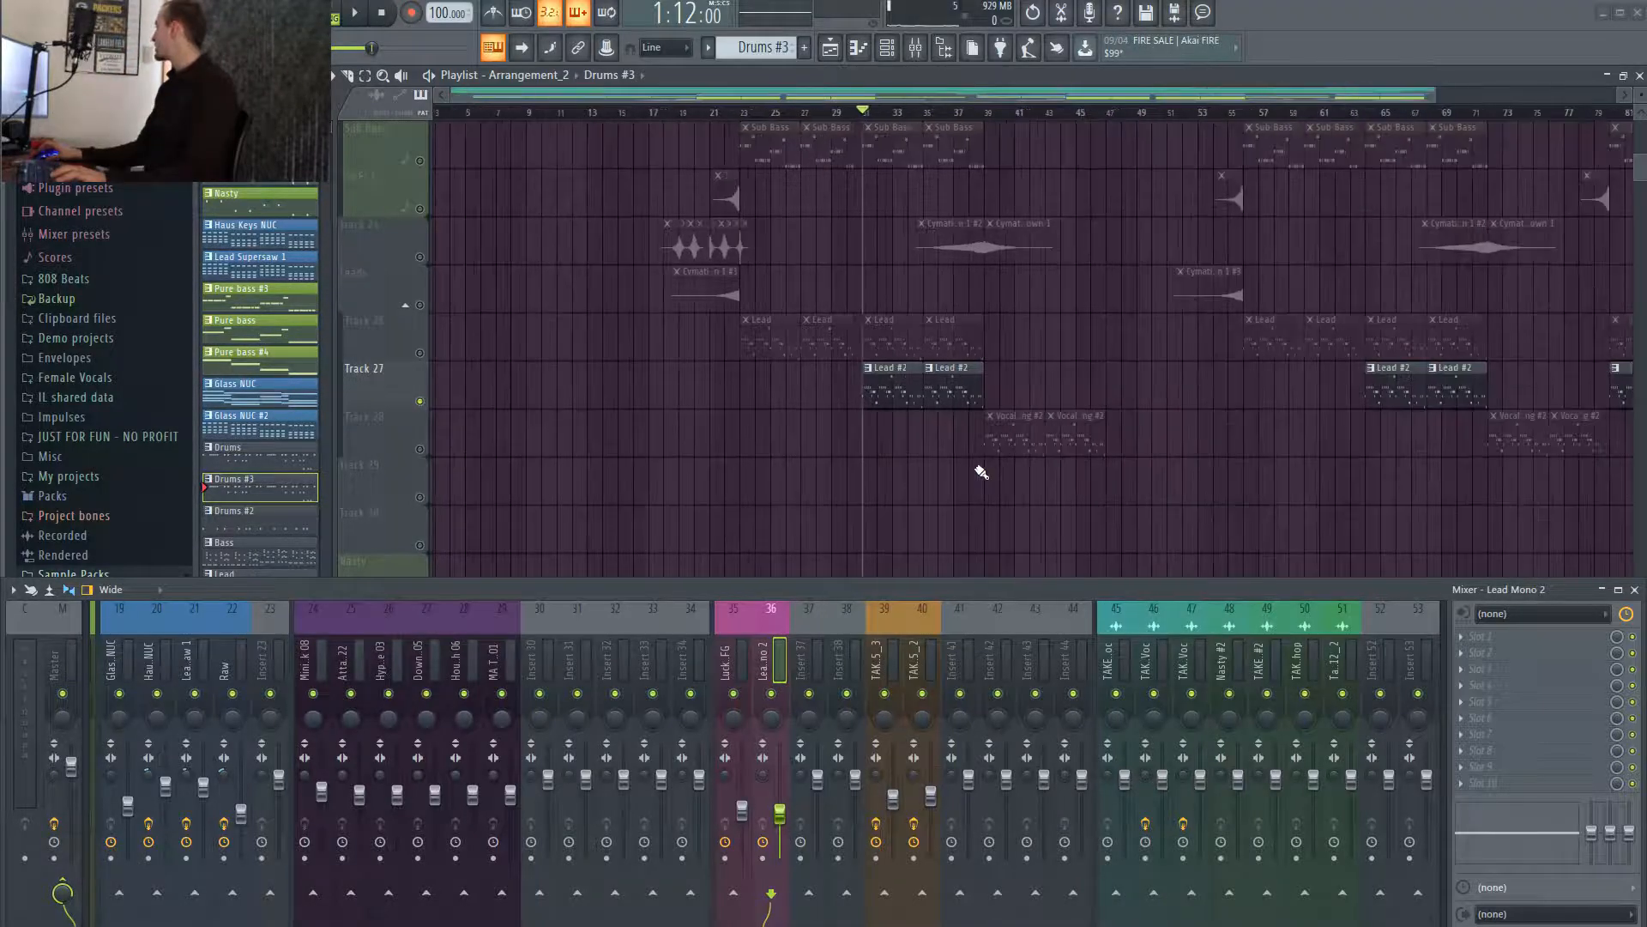
scroll(804, 502, "up", 3)
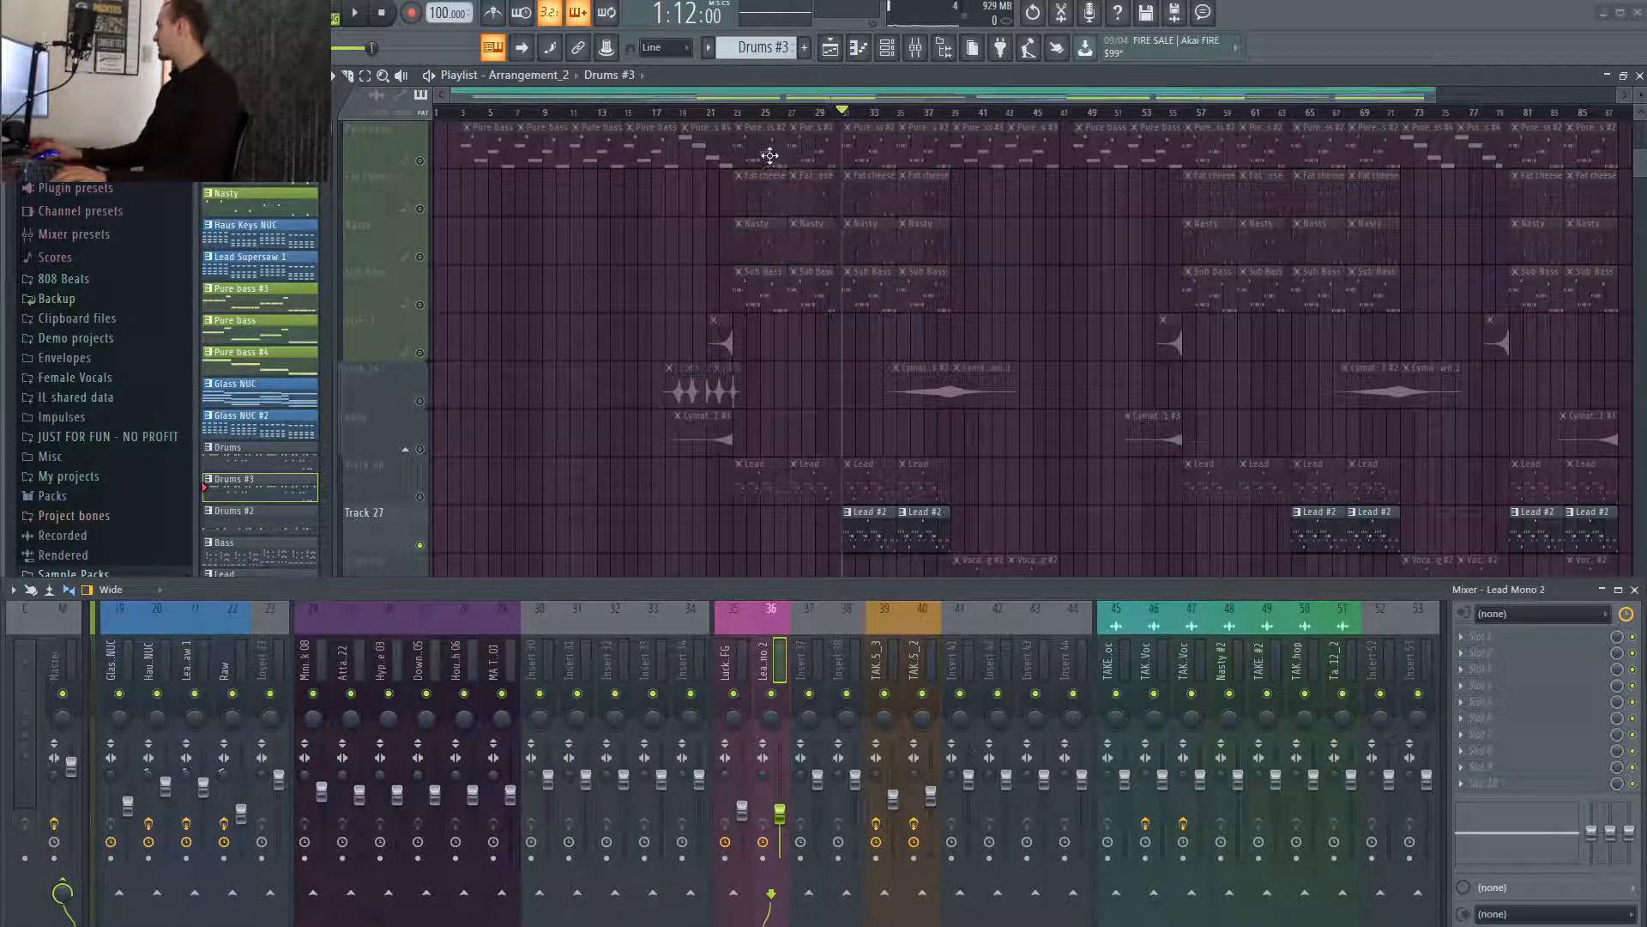
left_click(789, 118)
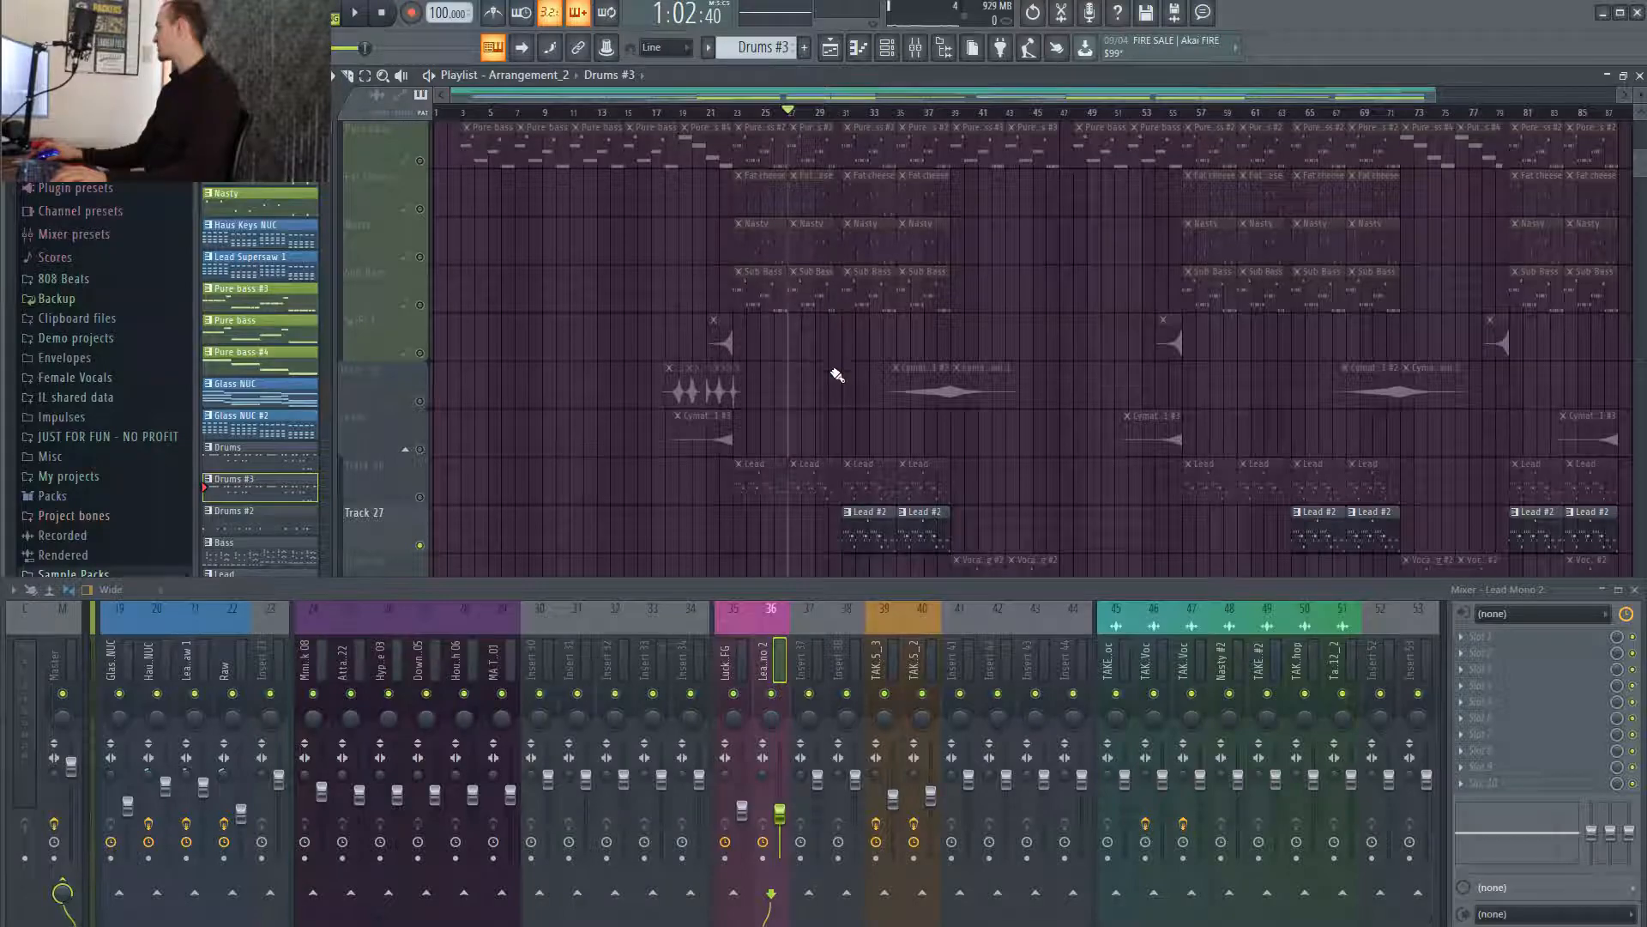
scroll(850, 421, "up", 9)
scroll(812, 290, "up", 5)
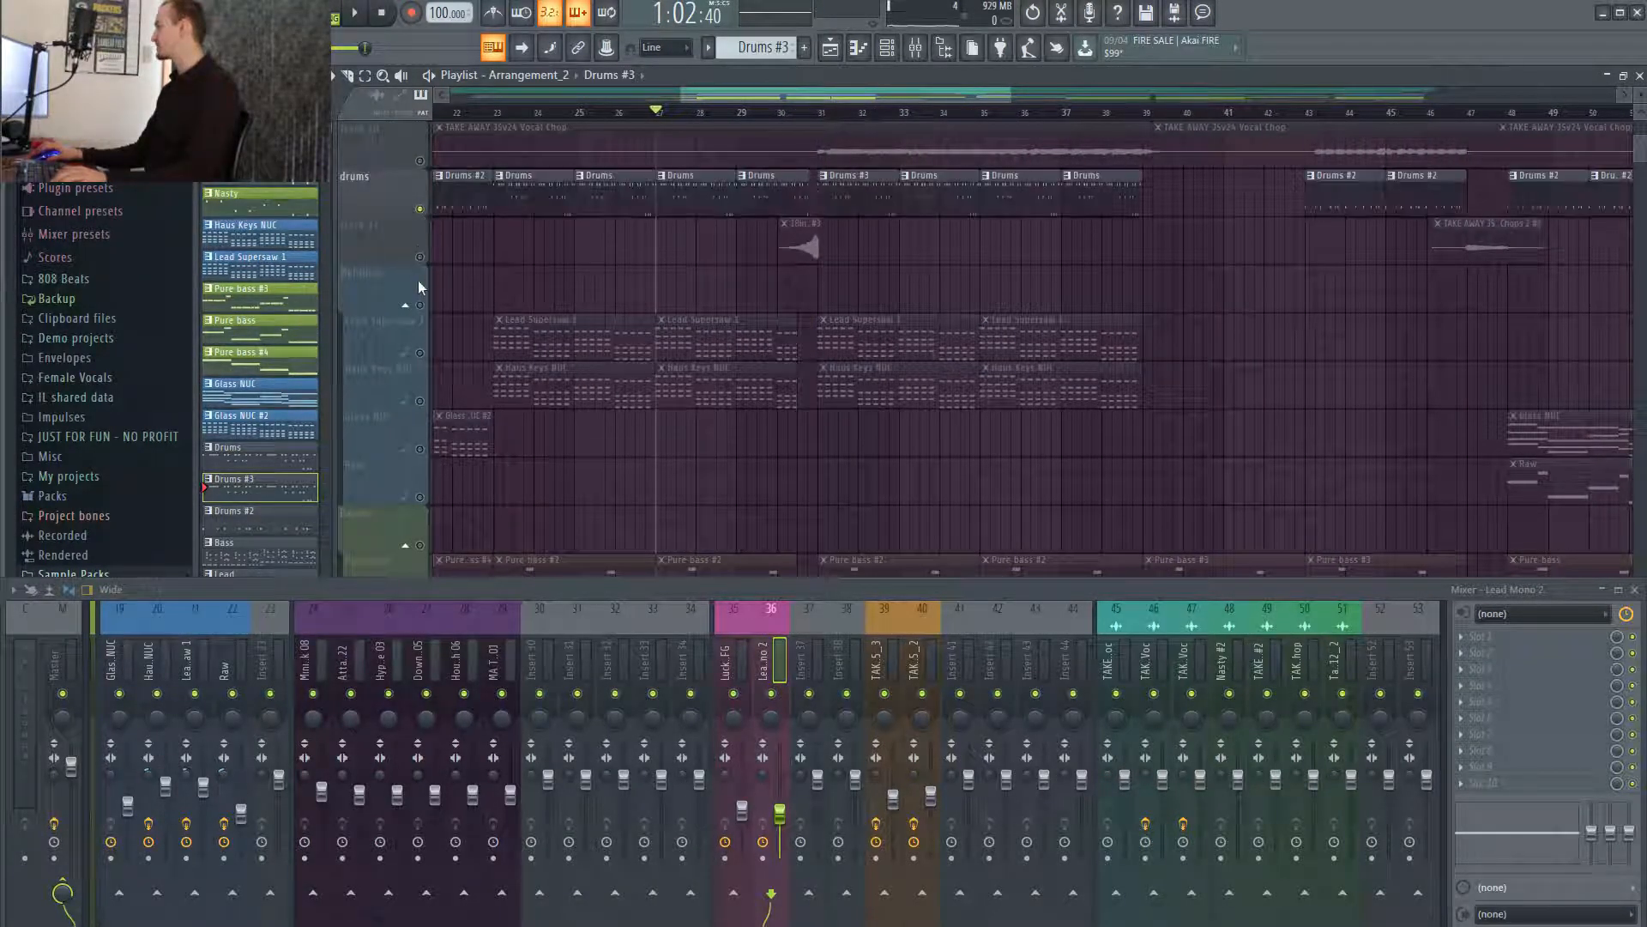
scroll(460, 268, "down", 3)
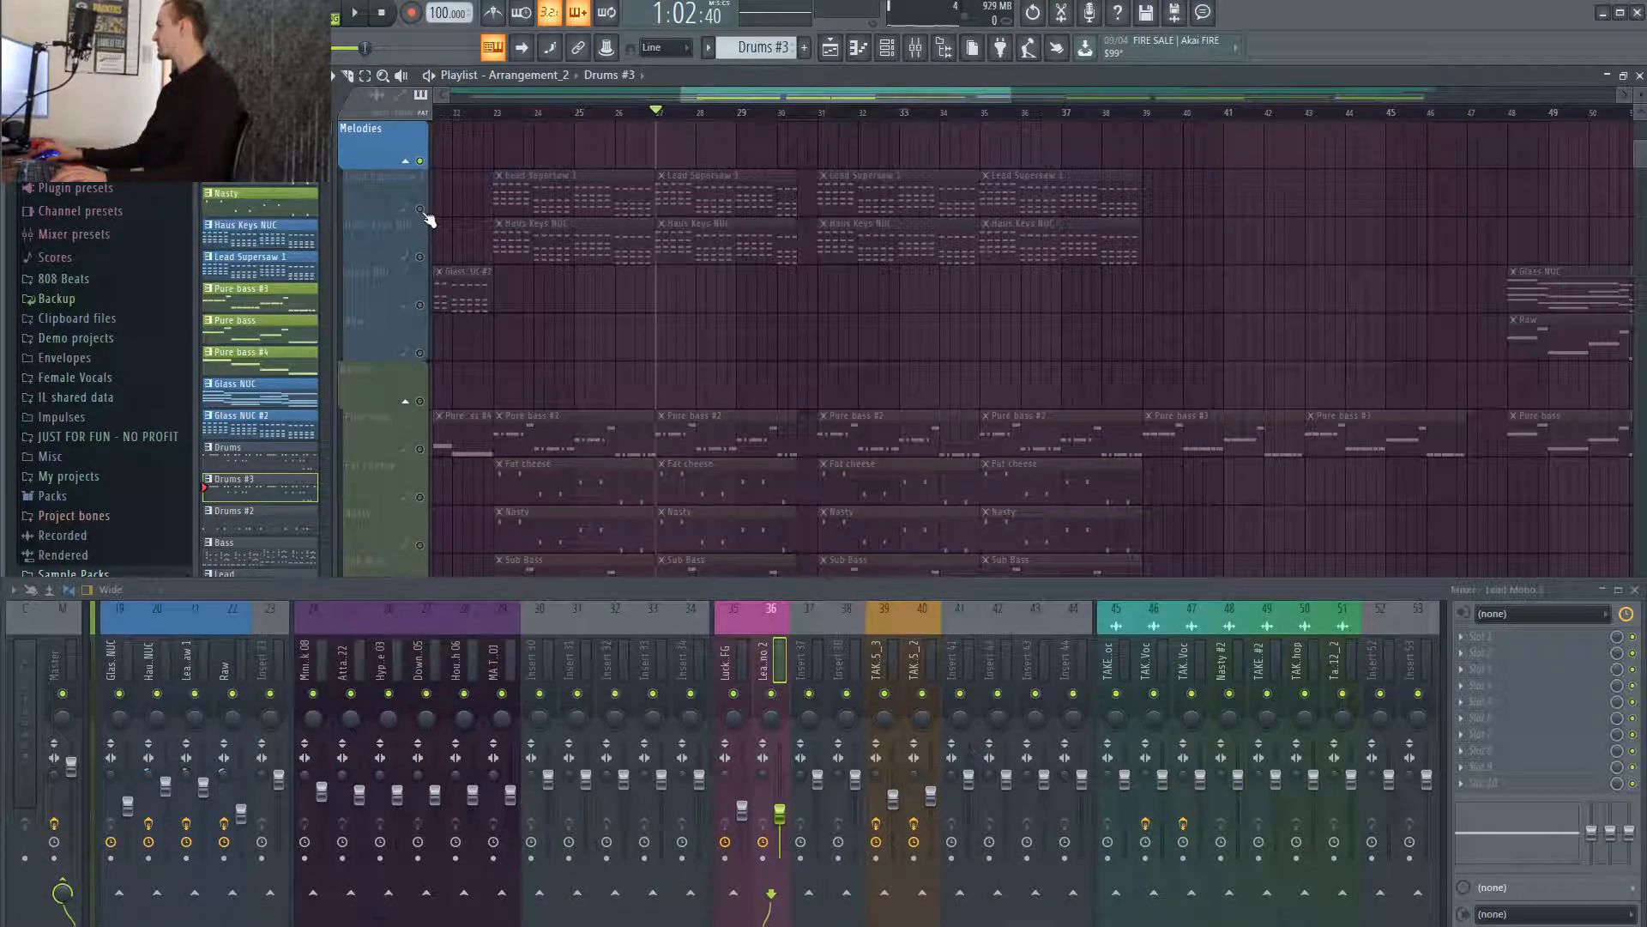
scroll(433, 270, "down", 3)
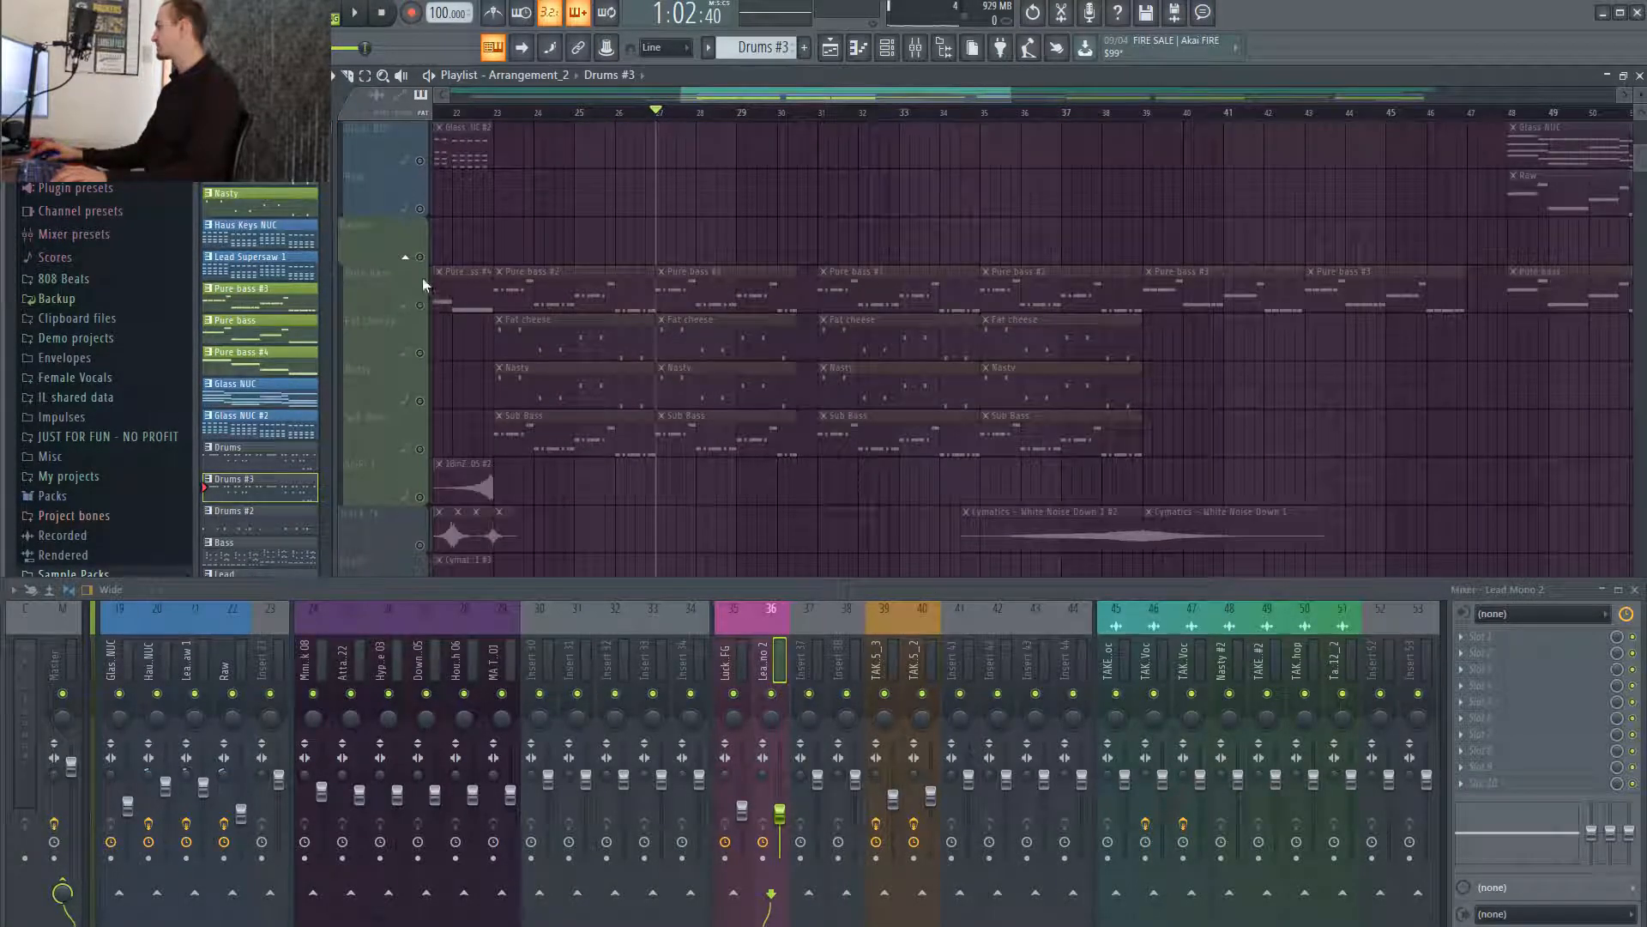
mouse_move(422, 278)
left_mouse_down()
mouse_move(426, 412)
mouse_move(471, 429)
left_mouse_up()
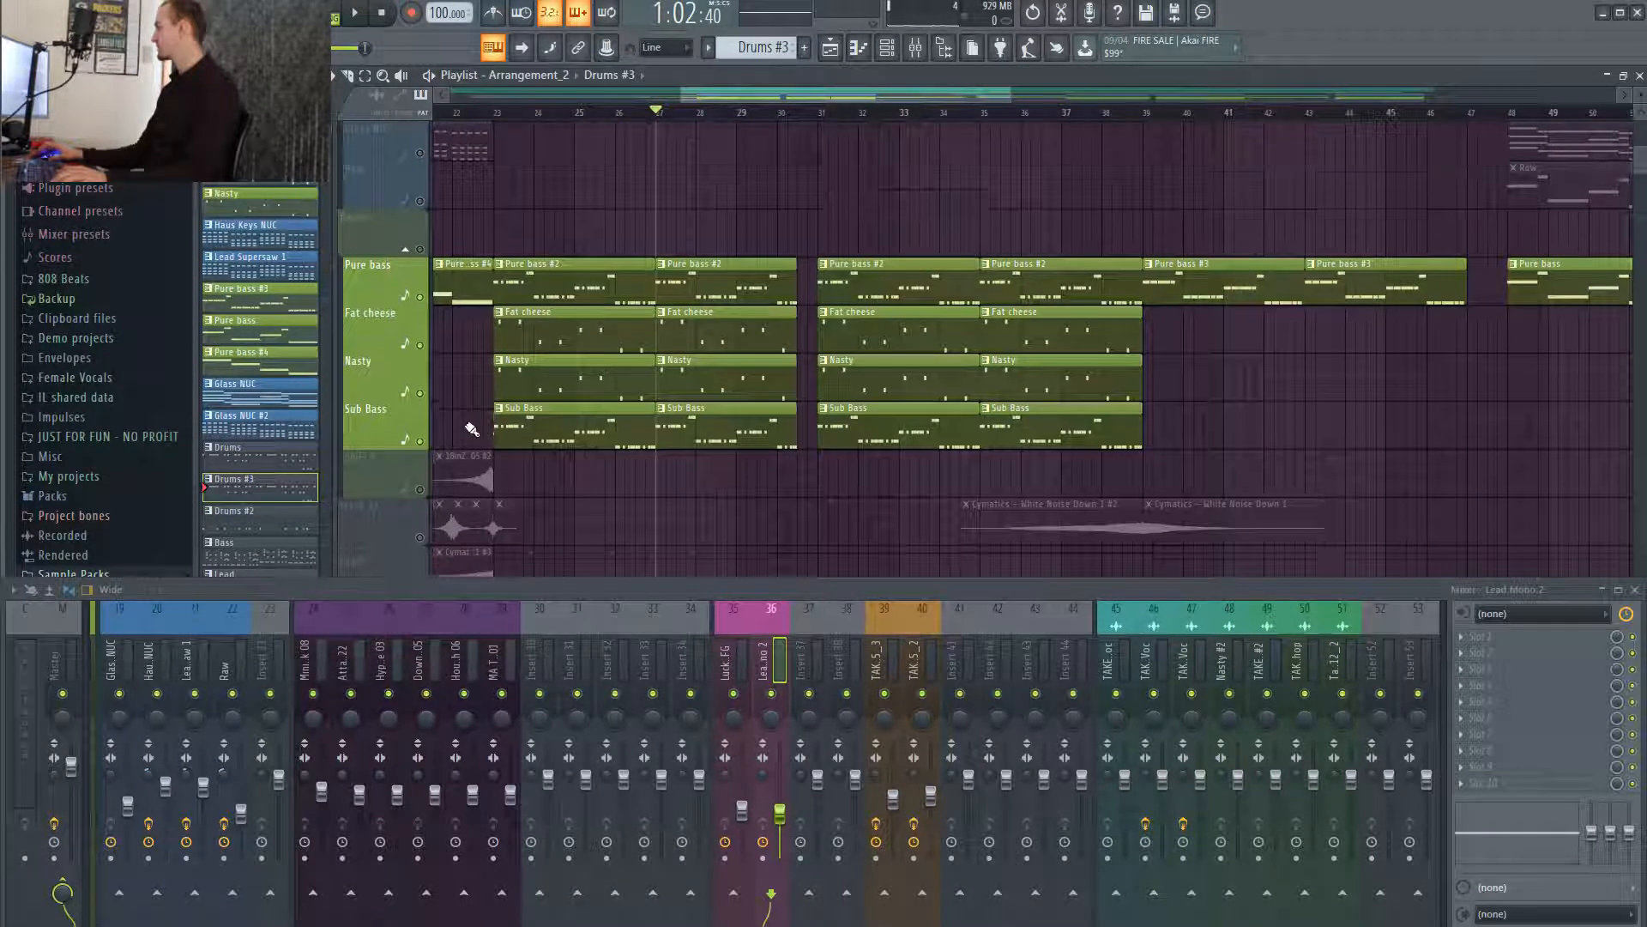
scroll(468, 425, "down", 5)
scroll(429, 383, "down", 5)
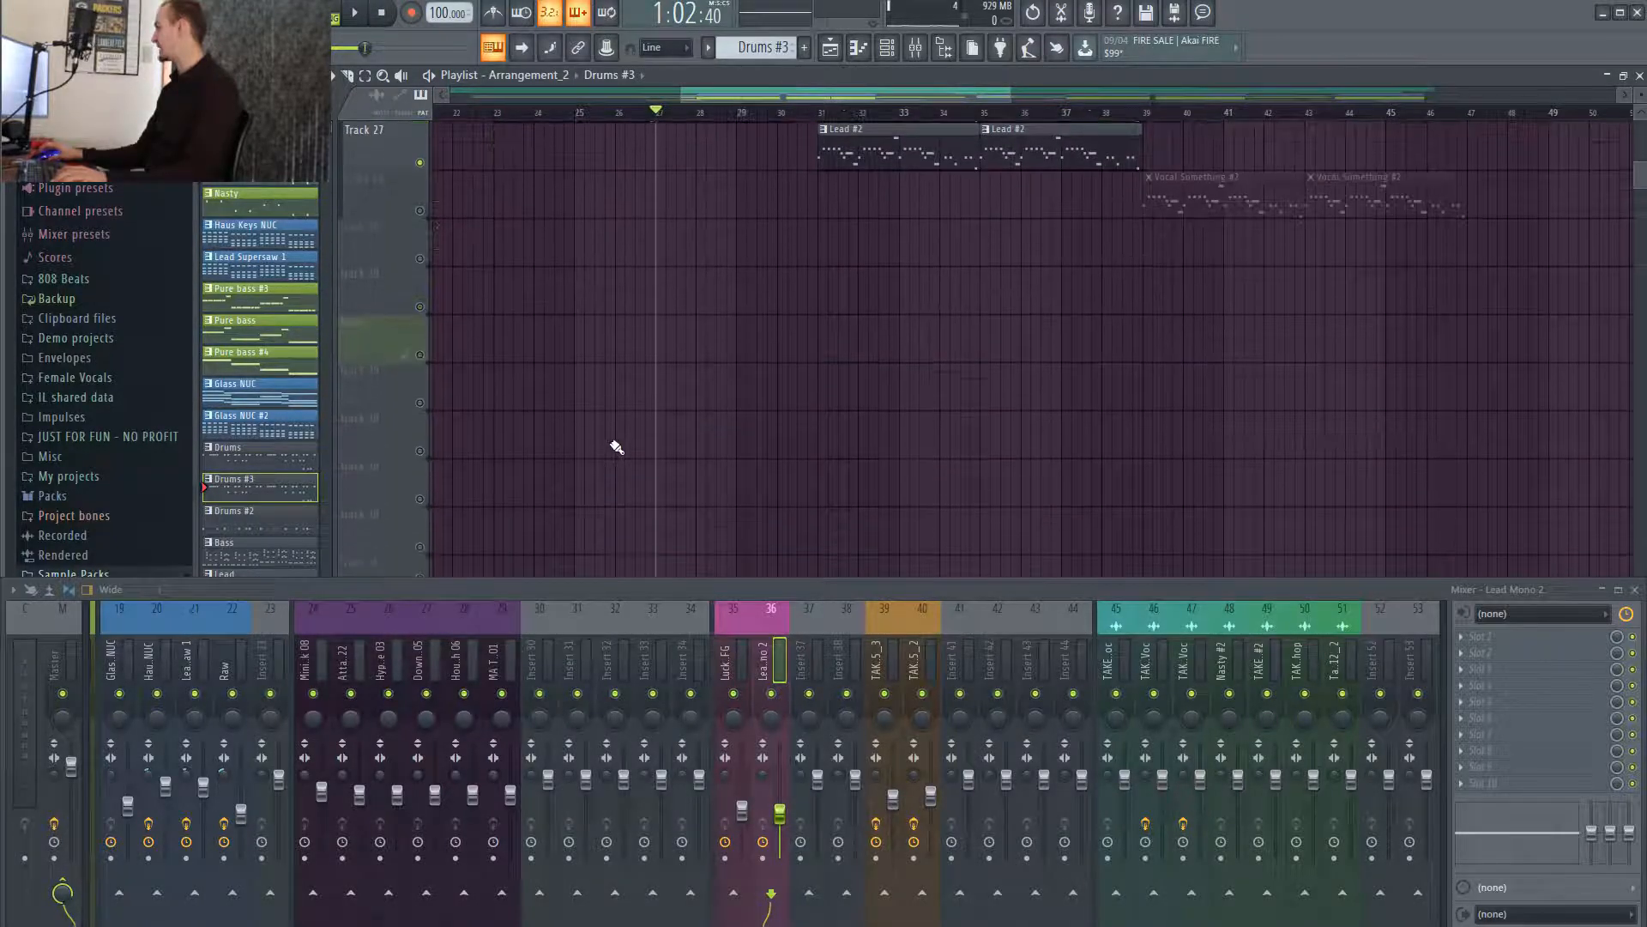
scroll(617, 445, "up", 15)
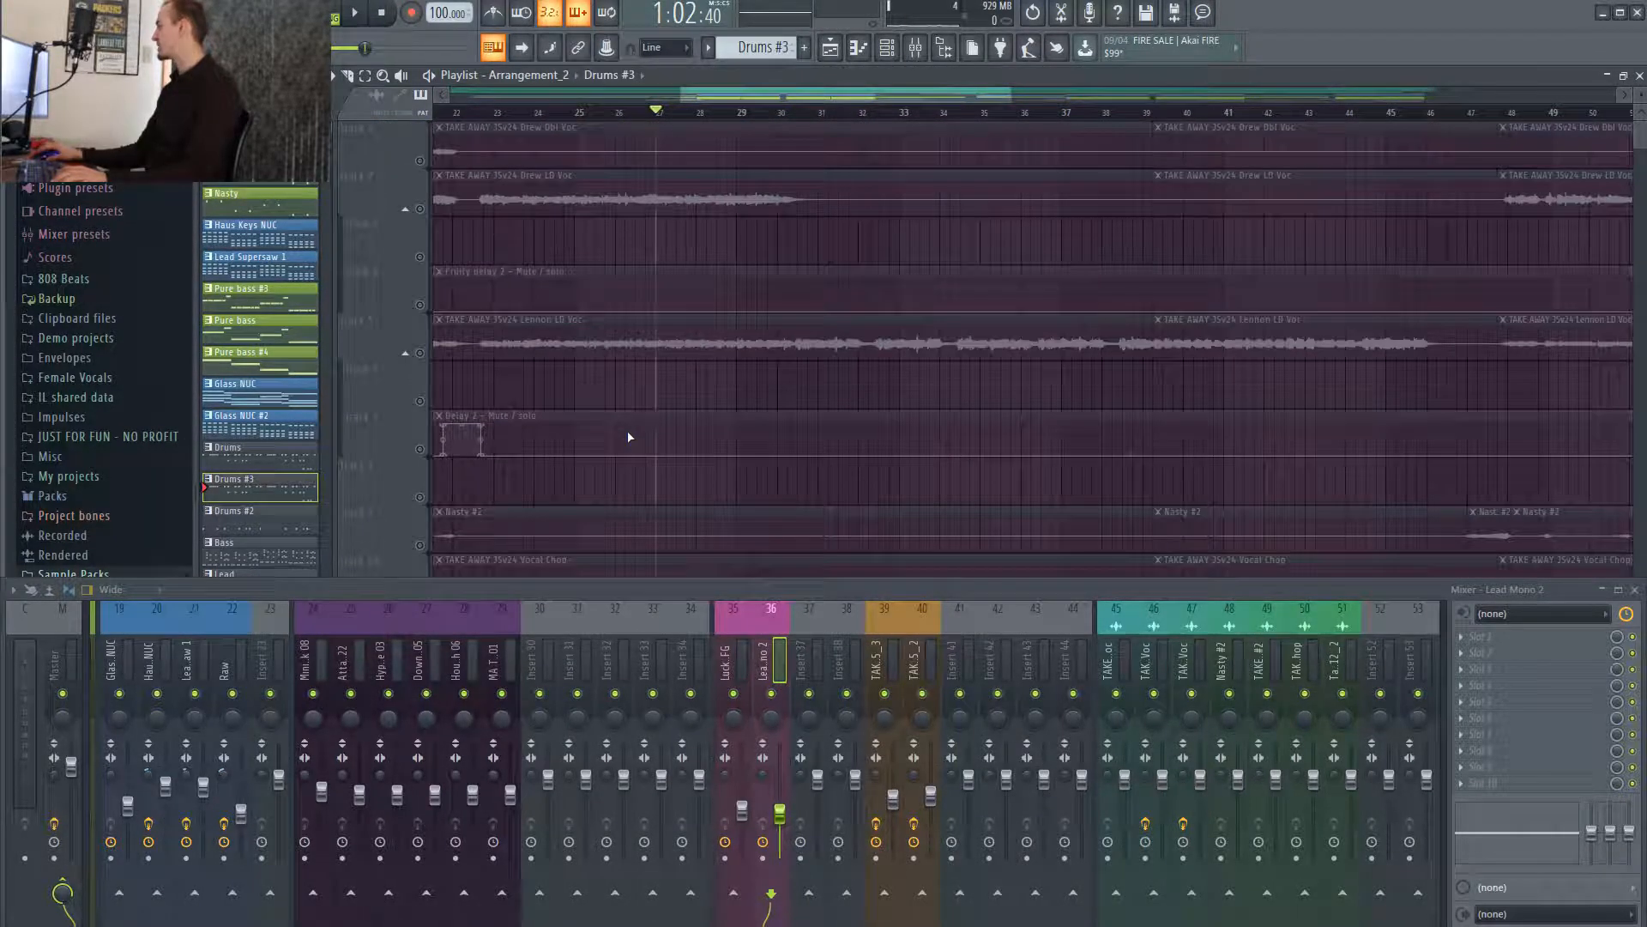
Play the combined drums, melodies, basses and leads from bar 27, hiding the mixer during playback to view all the tracks.
scroll(627, 437, "down", 11)
scroll(627, 442, "up", 2)
key("space")
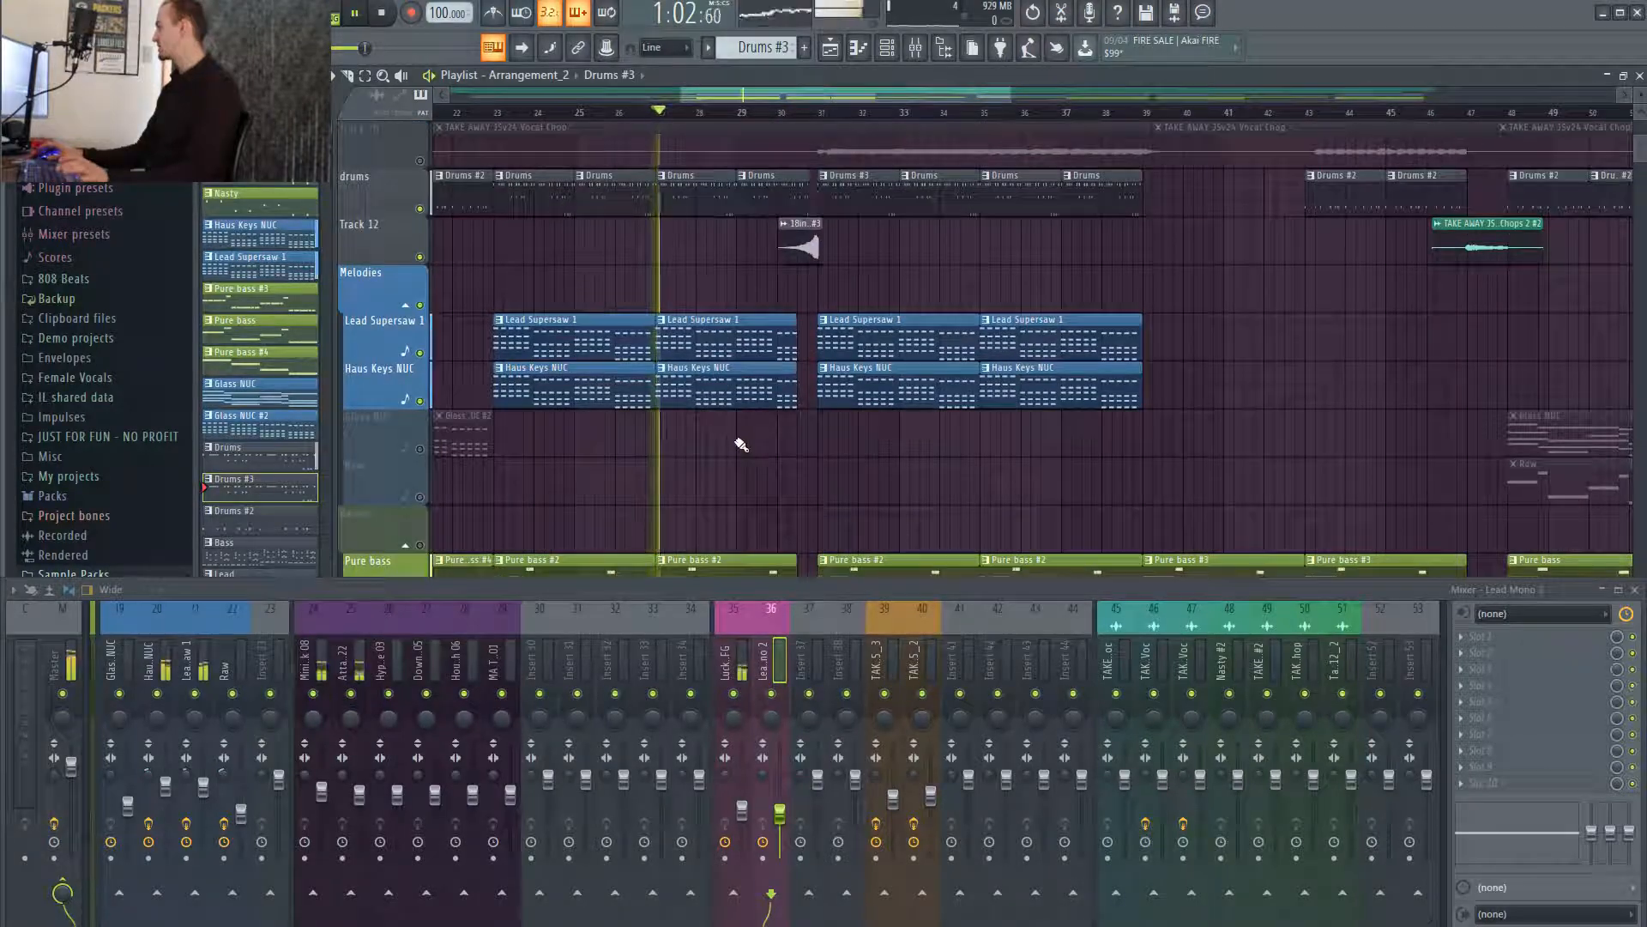
scroll(816, 471, "down", 3, "ctrl")
scroll(817, 476, "down", 1)
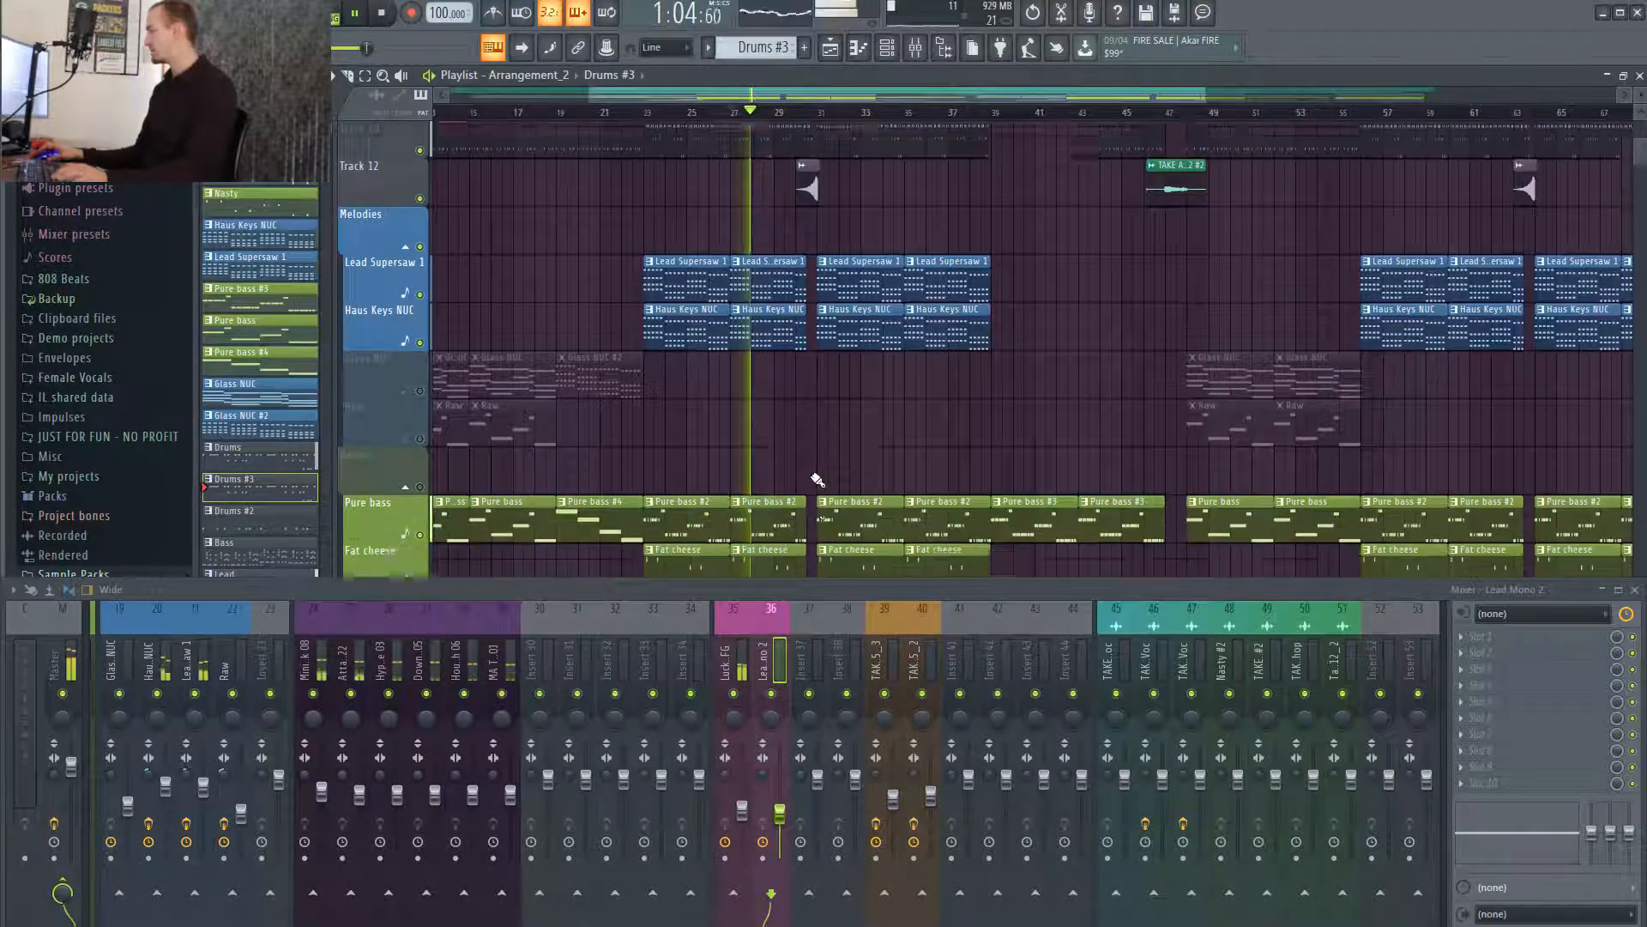
scroll(817, 479, "down", 1)
key("F9")
scroll(814, 477, "down", 3)
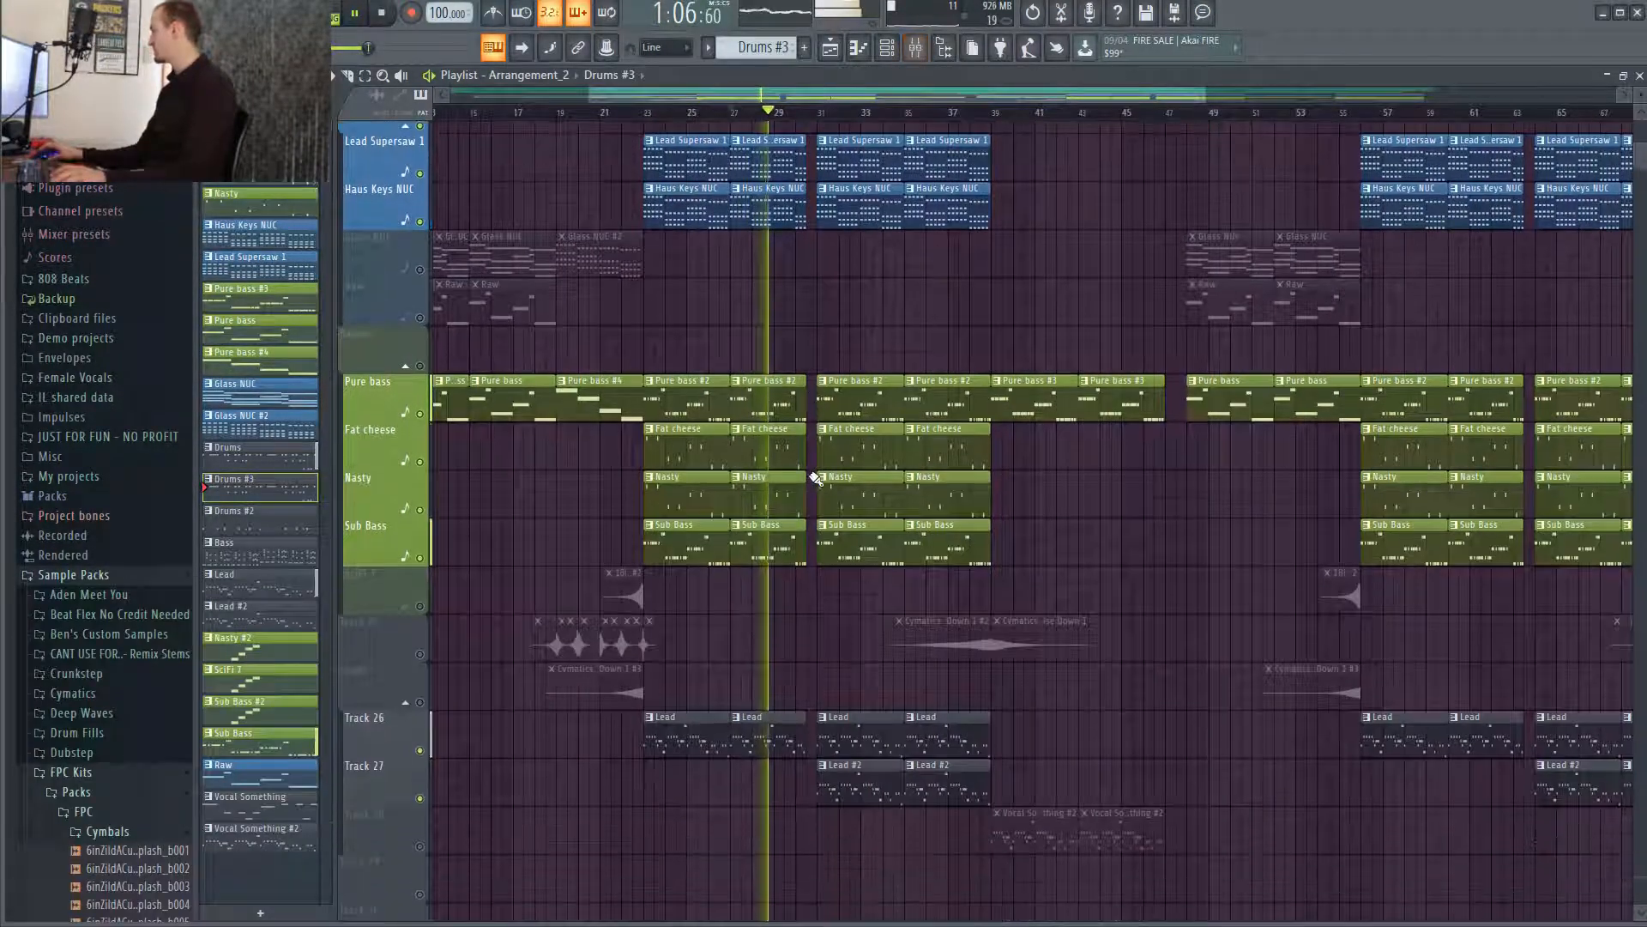
scroll(1030, 590, "up", 2)
scroll(1033, 592, "up", 3)
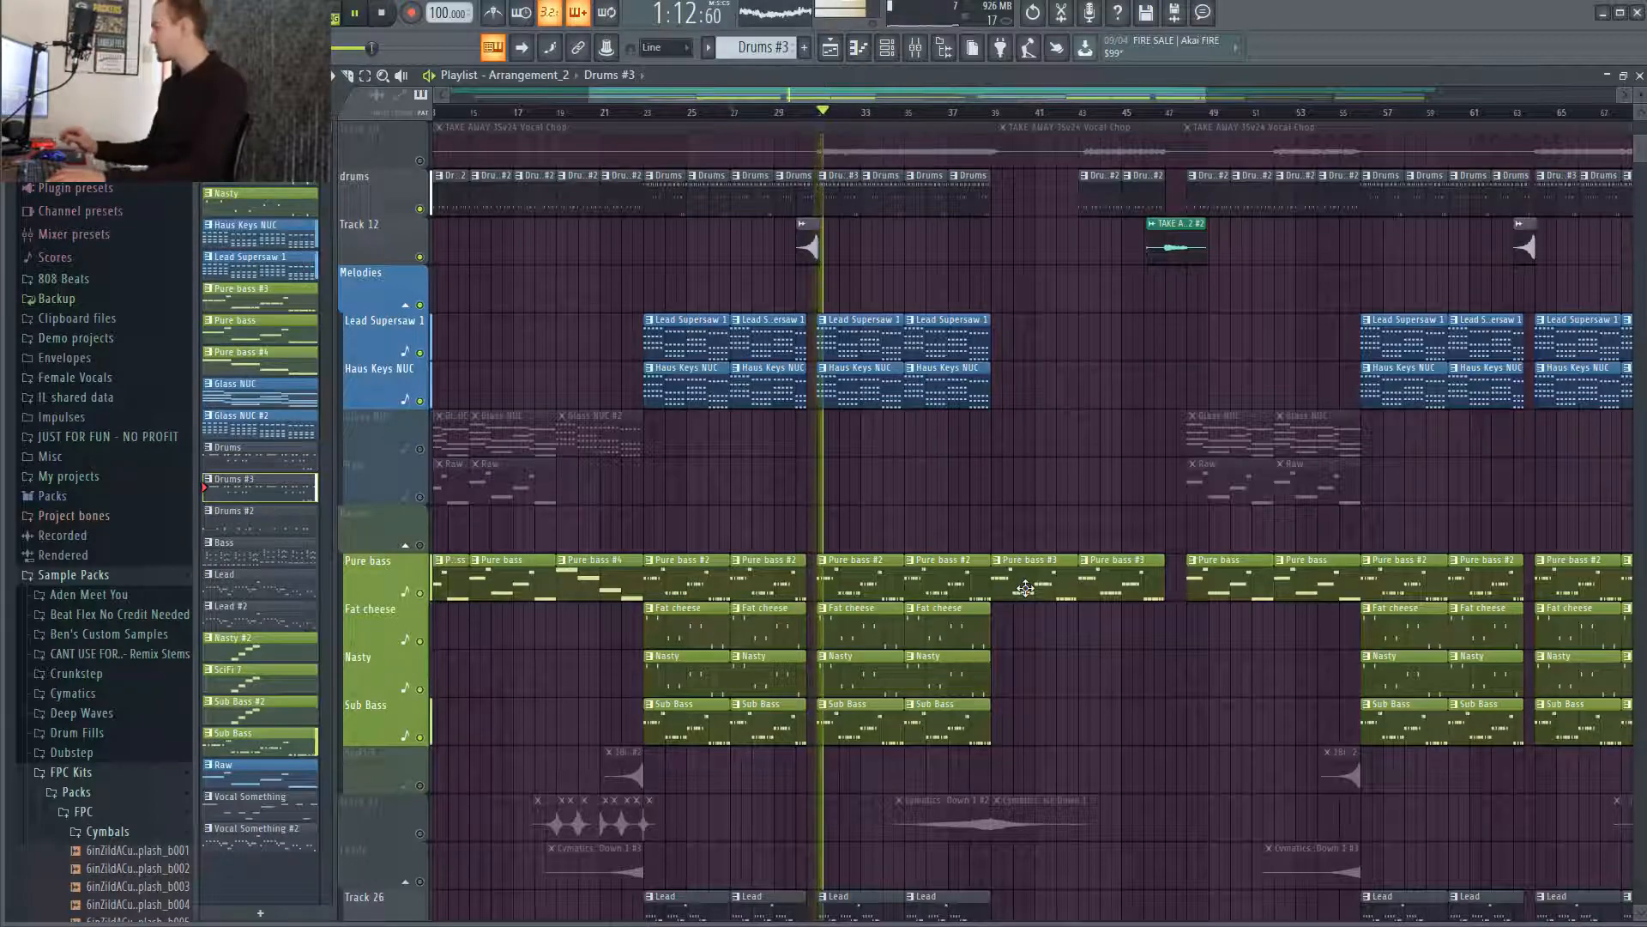
scroll(1003, 733, "down", 3)
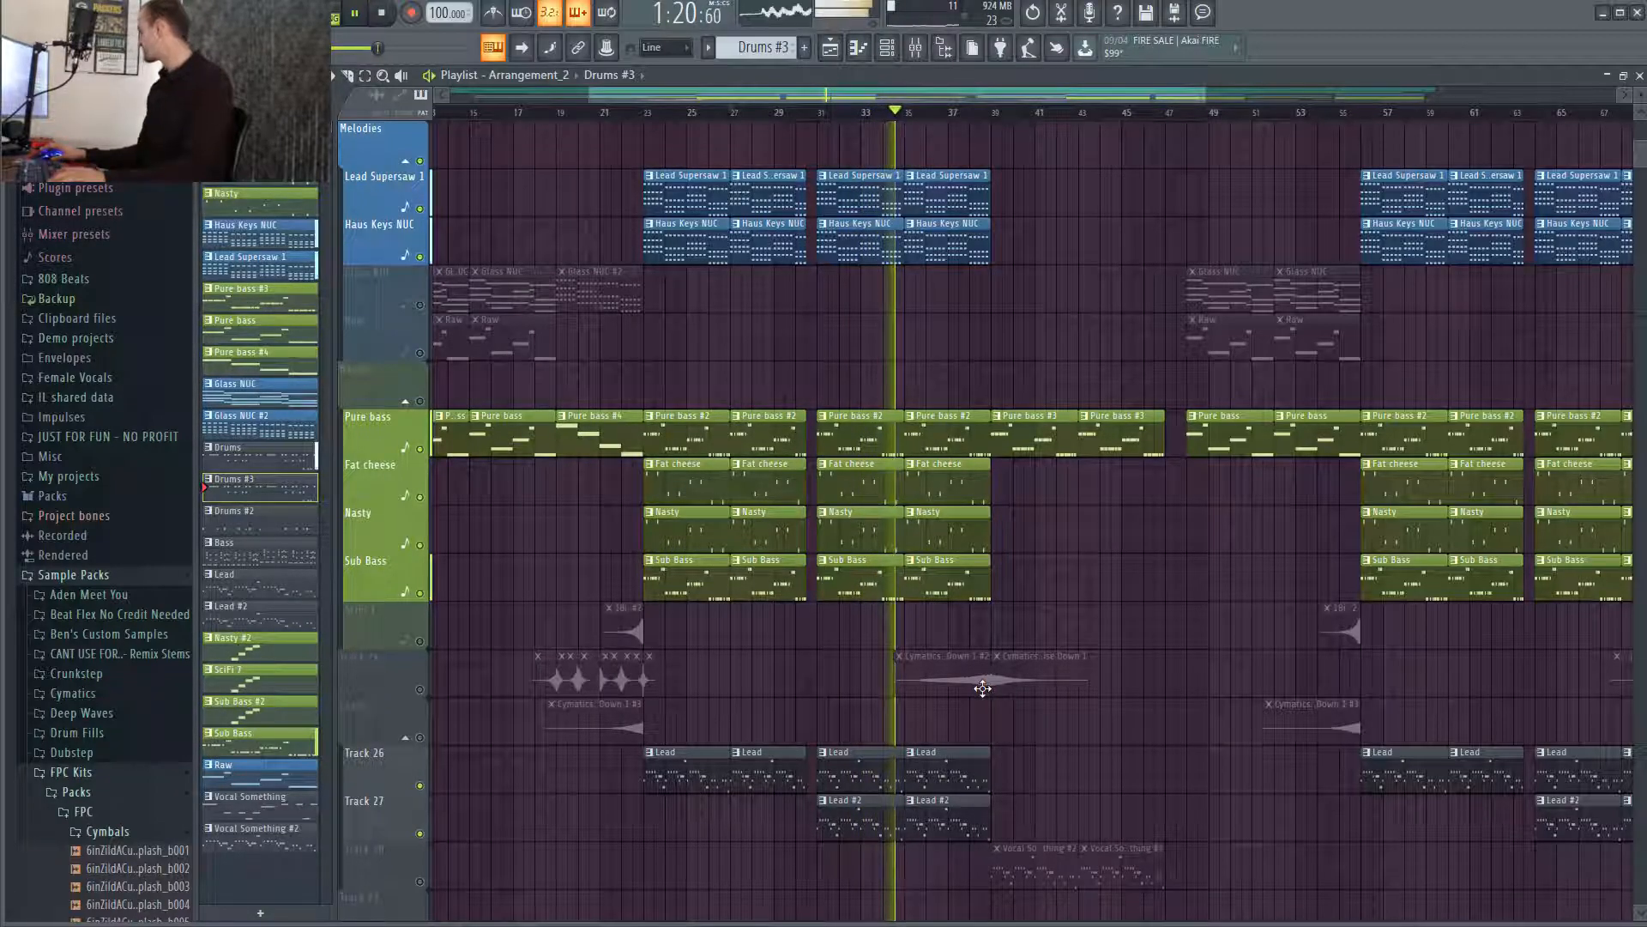
key("space")
key("F9")
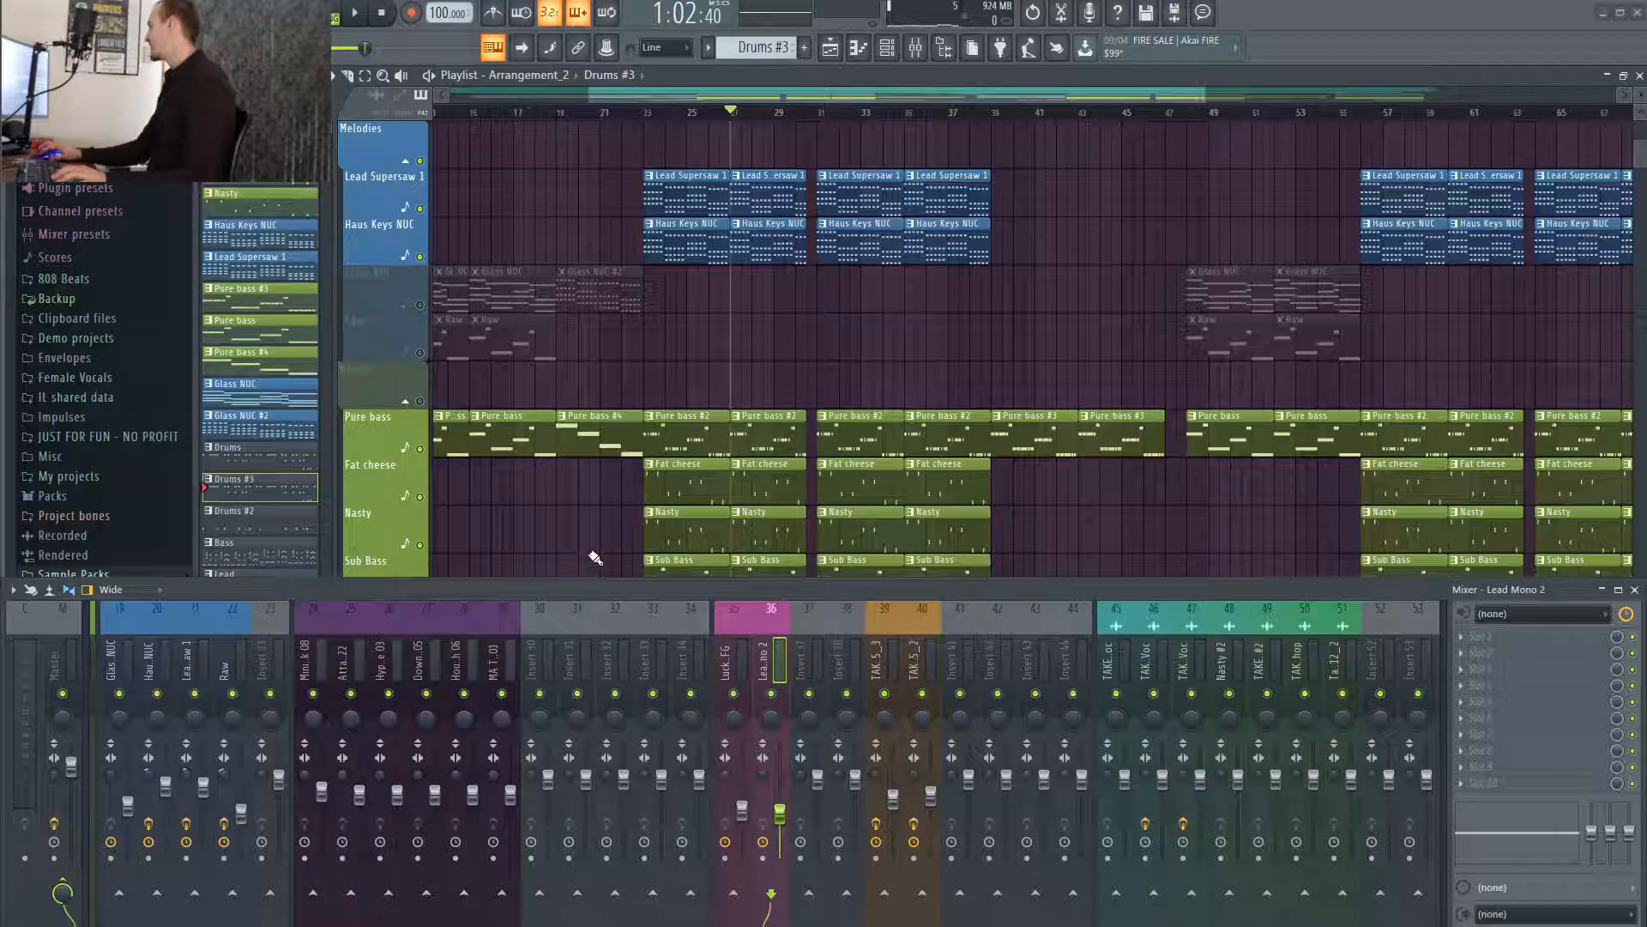
Isolate the Leads track with the Cymatics Down clips and play it from bar 21.
scroll(594, 558, "down", 3)
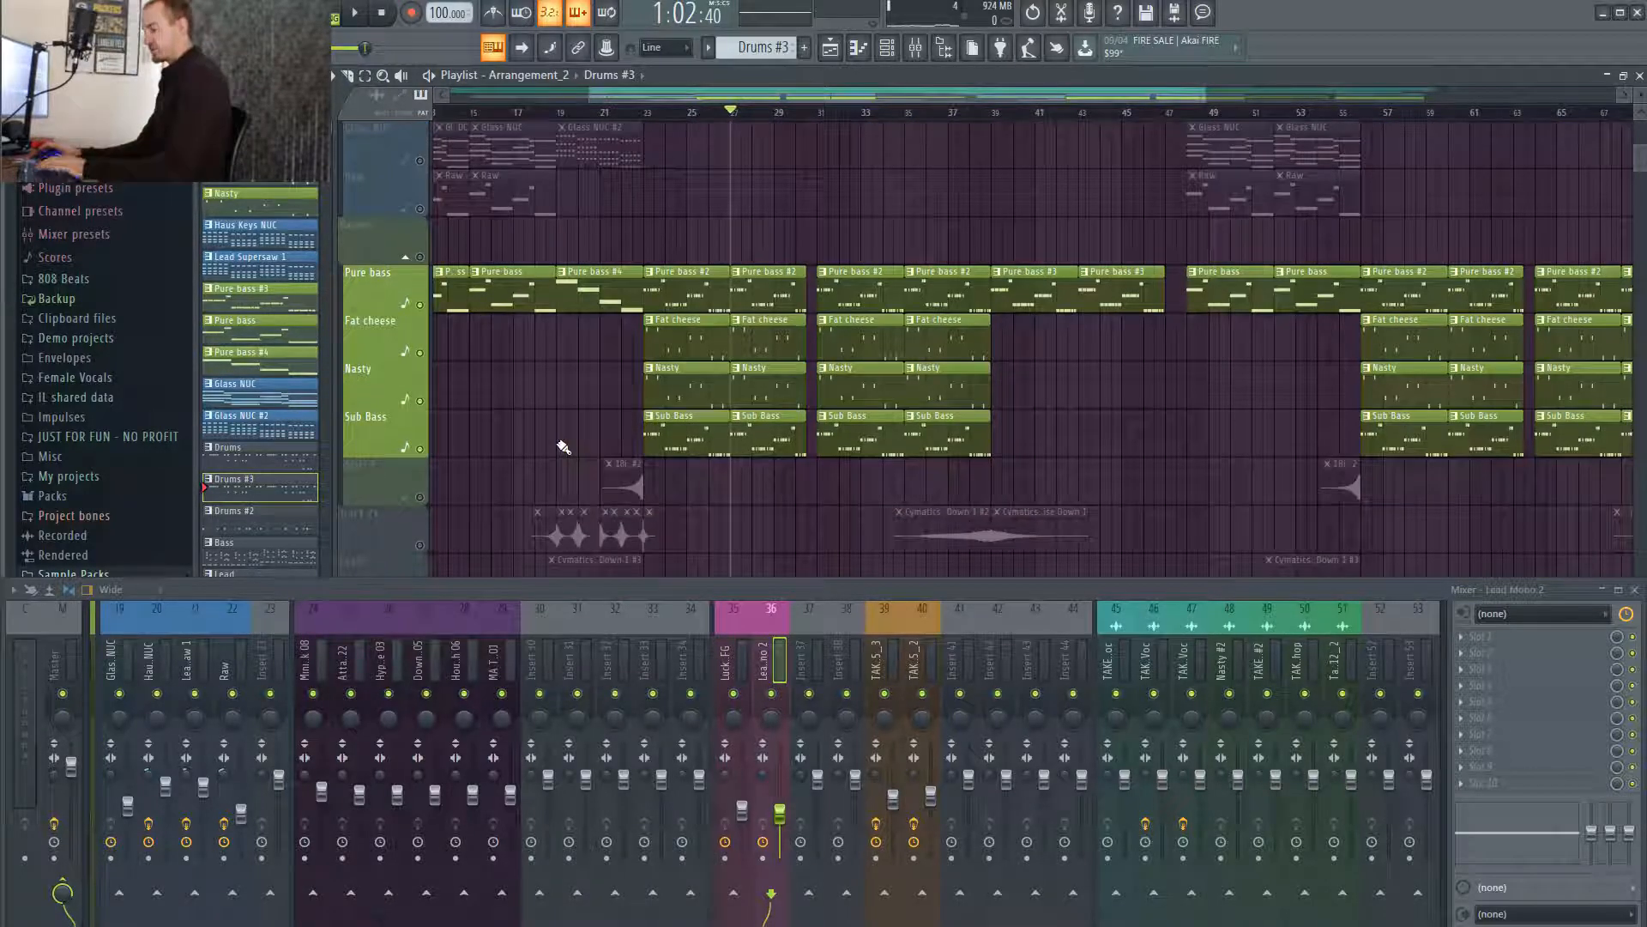
scroll(571, 446, "down", 3)
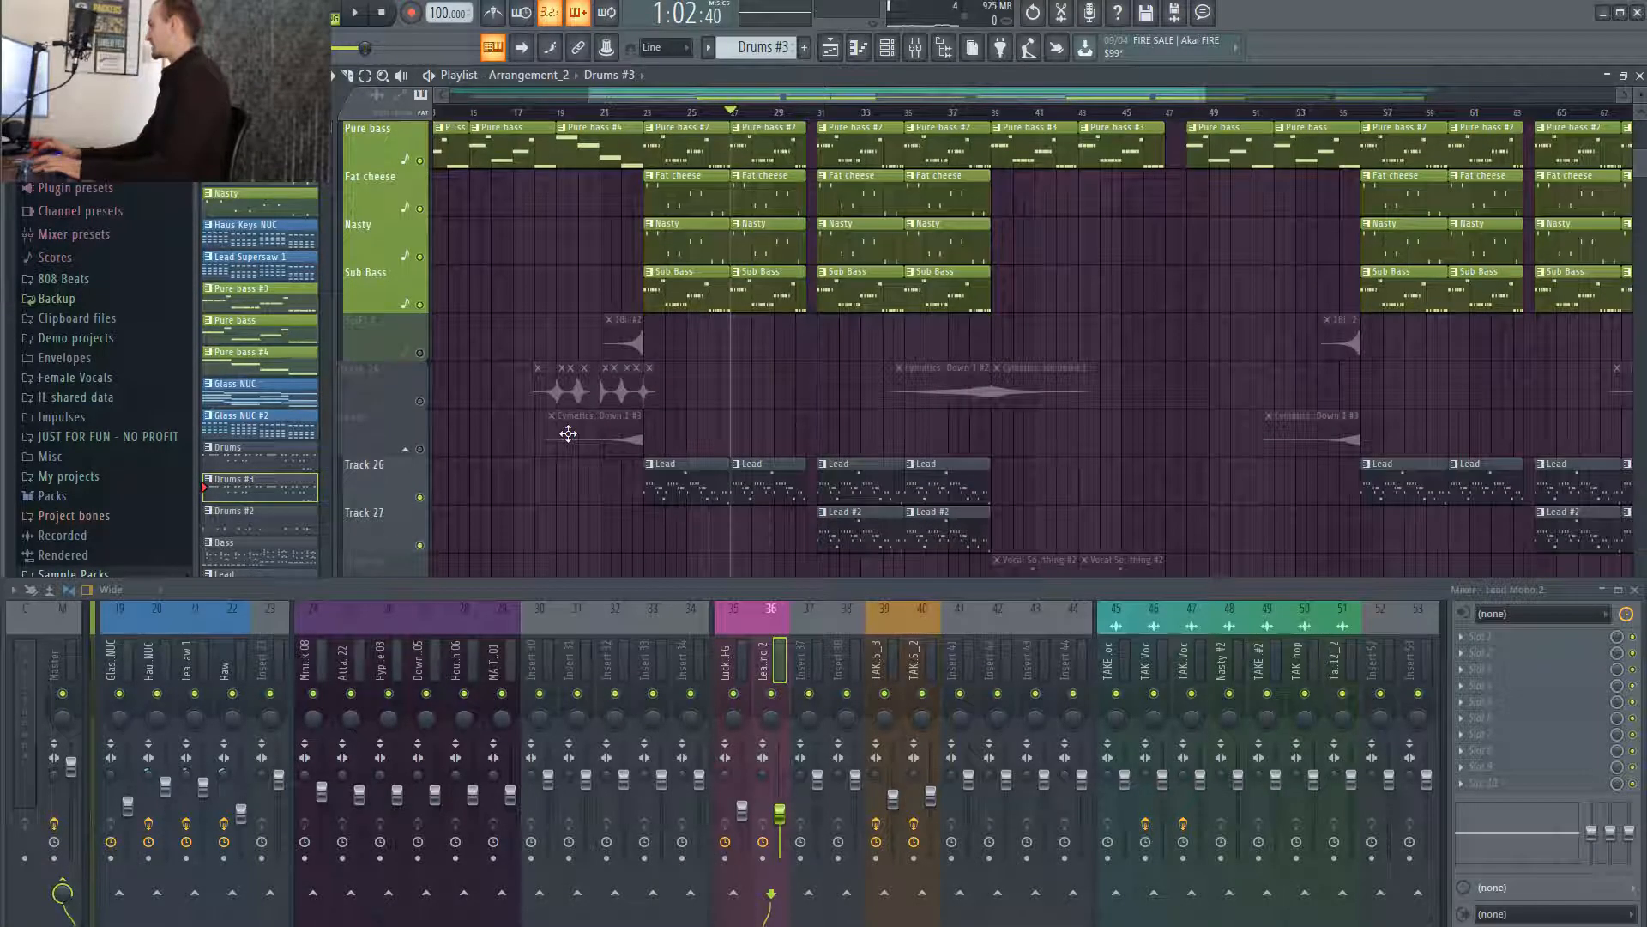
left_click(524, 112)
right_click(419, 449)
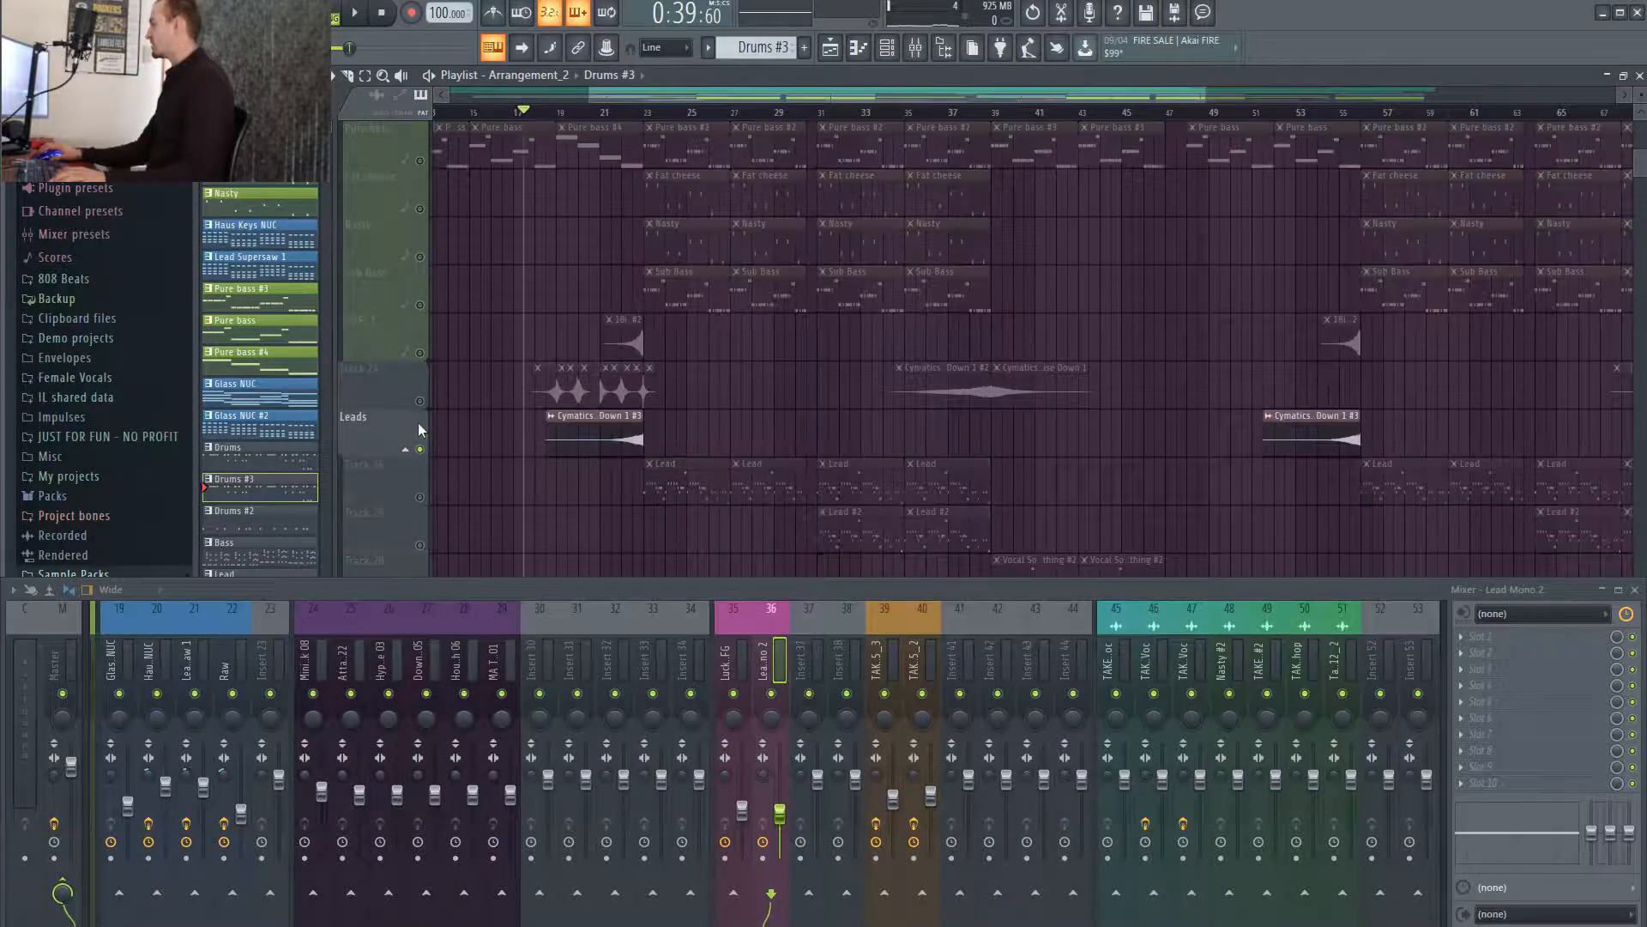
left_click(605, 113)
key("space")
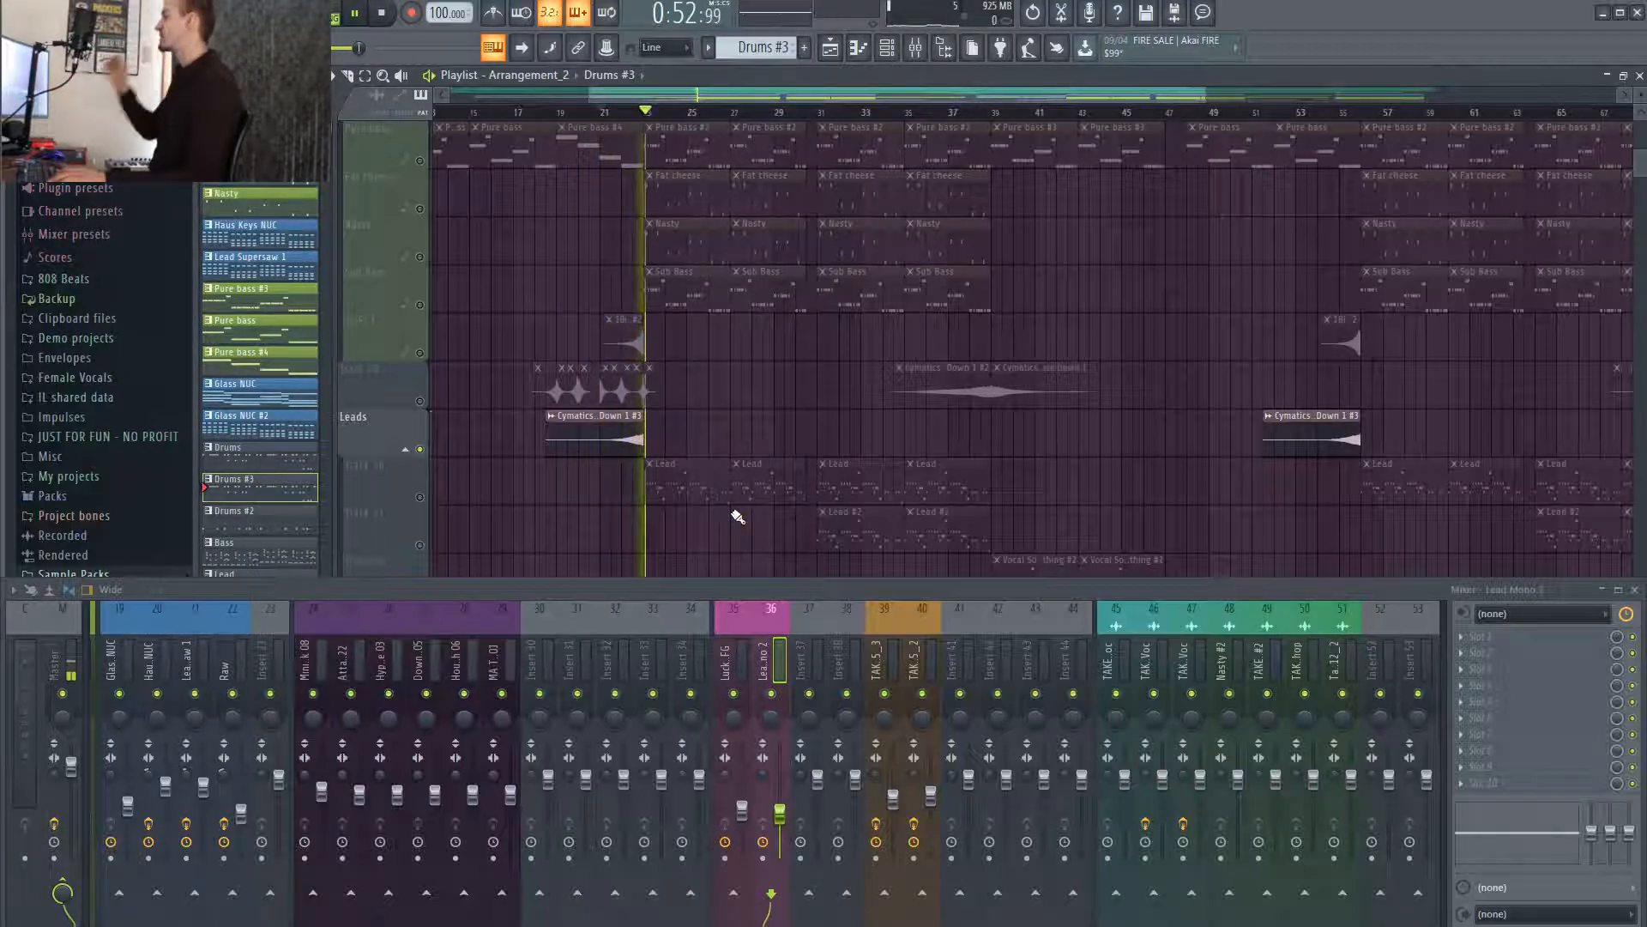
key("space")
Isolate the SciFi 7 track instead of the Leads track and play it from bar 21.
left_click(422, 354)
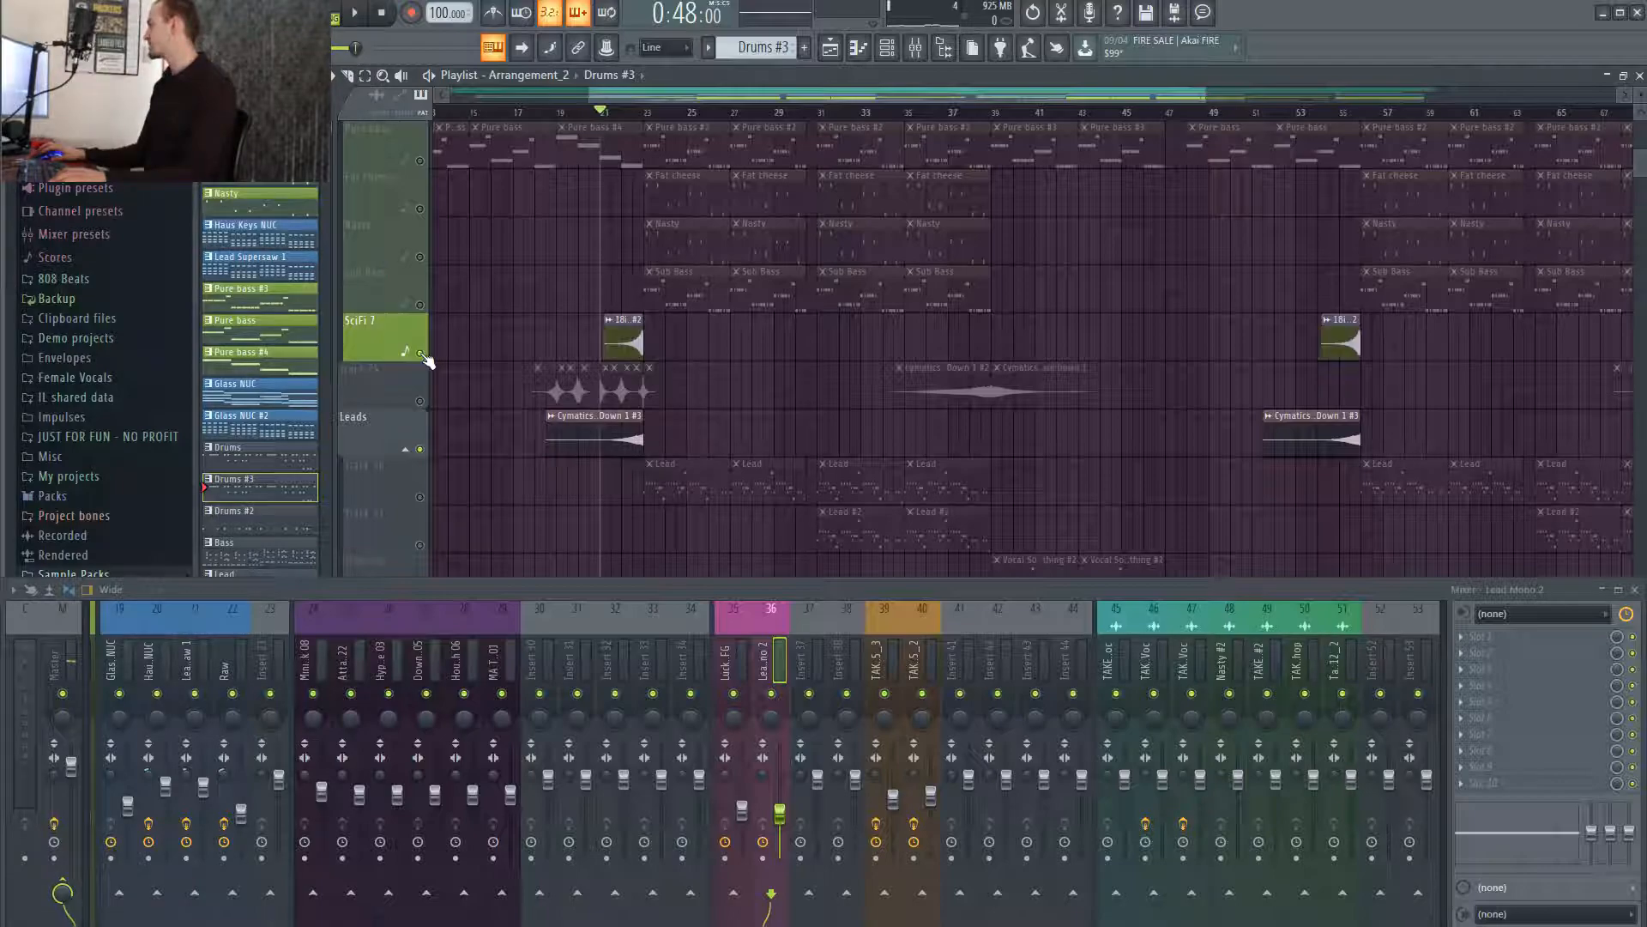
left_click(421, 447)
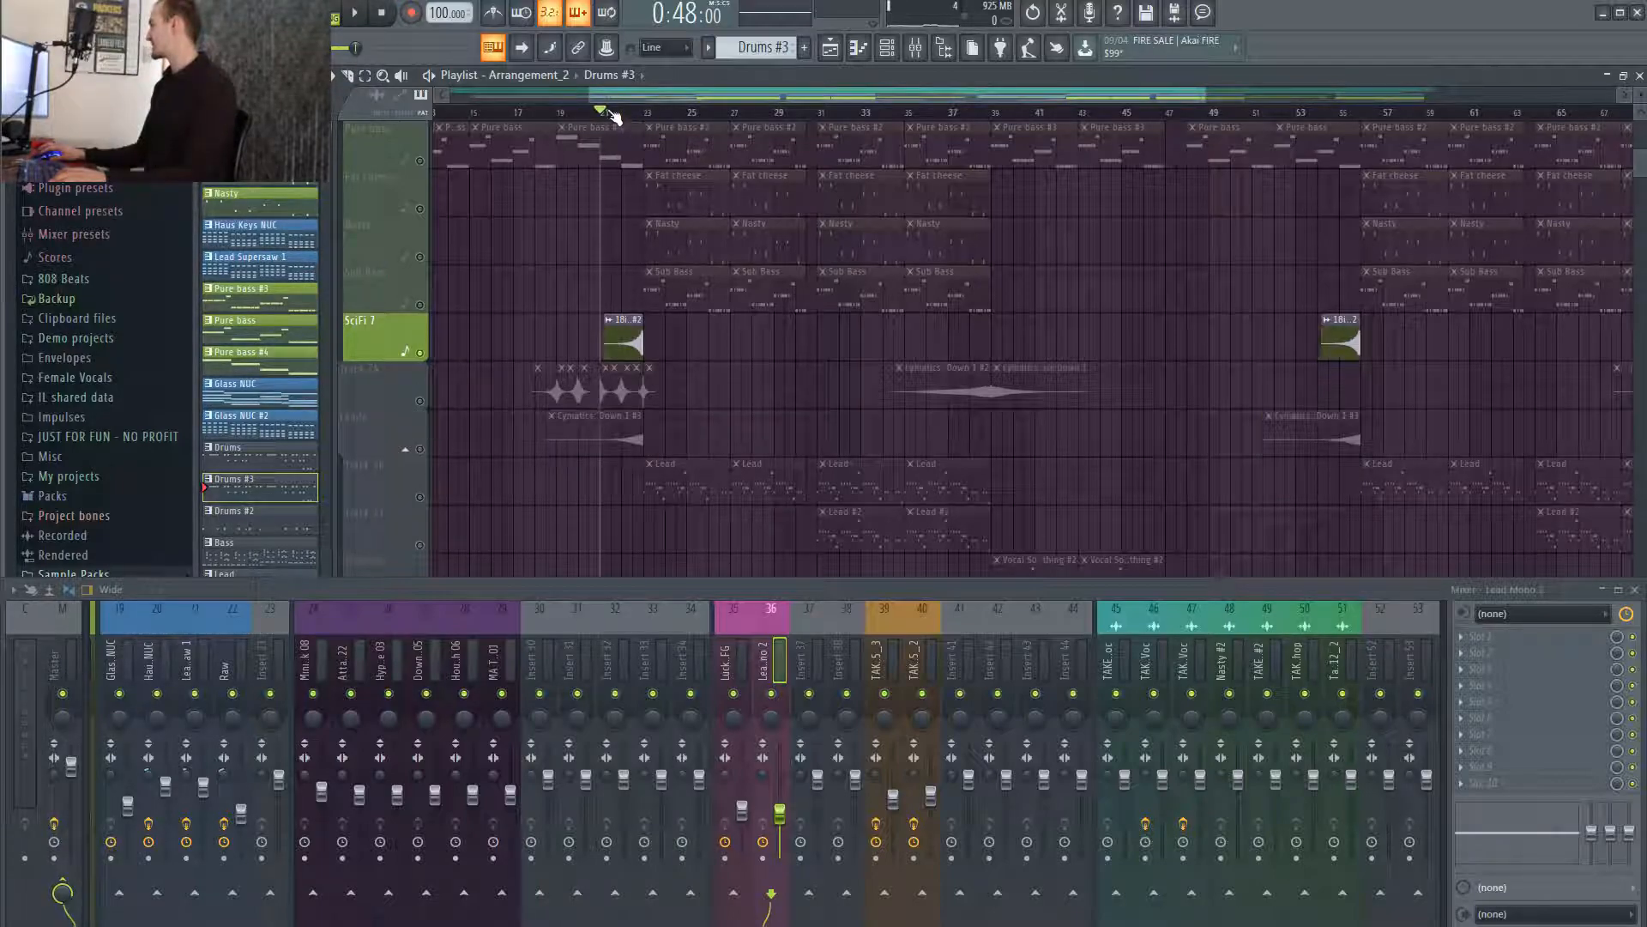
key("space")
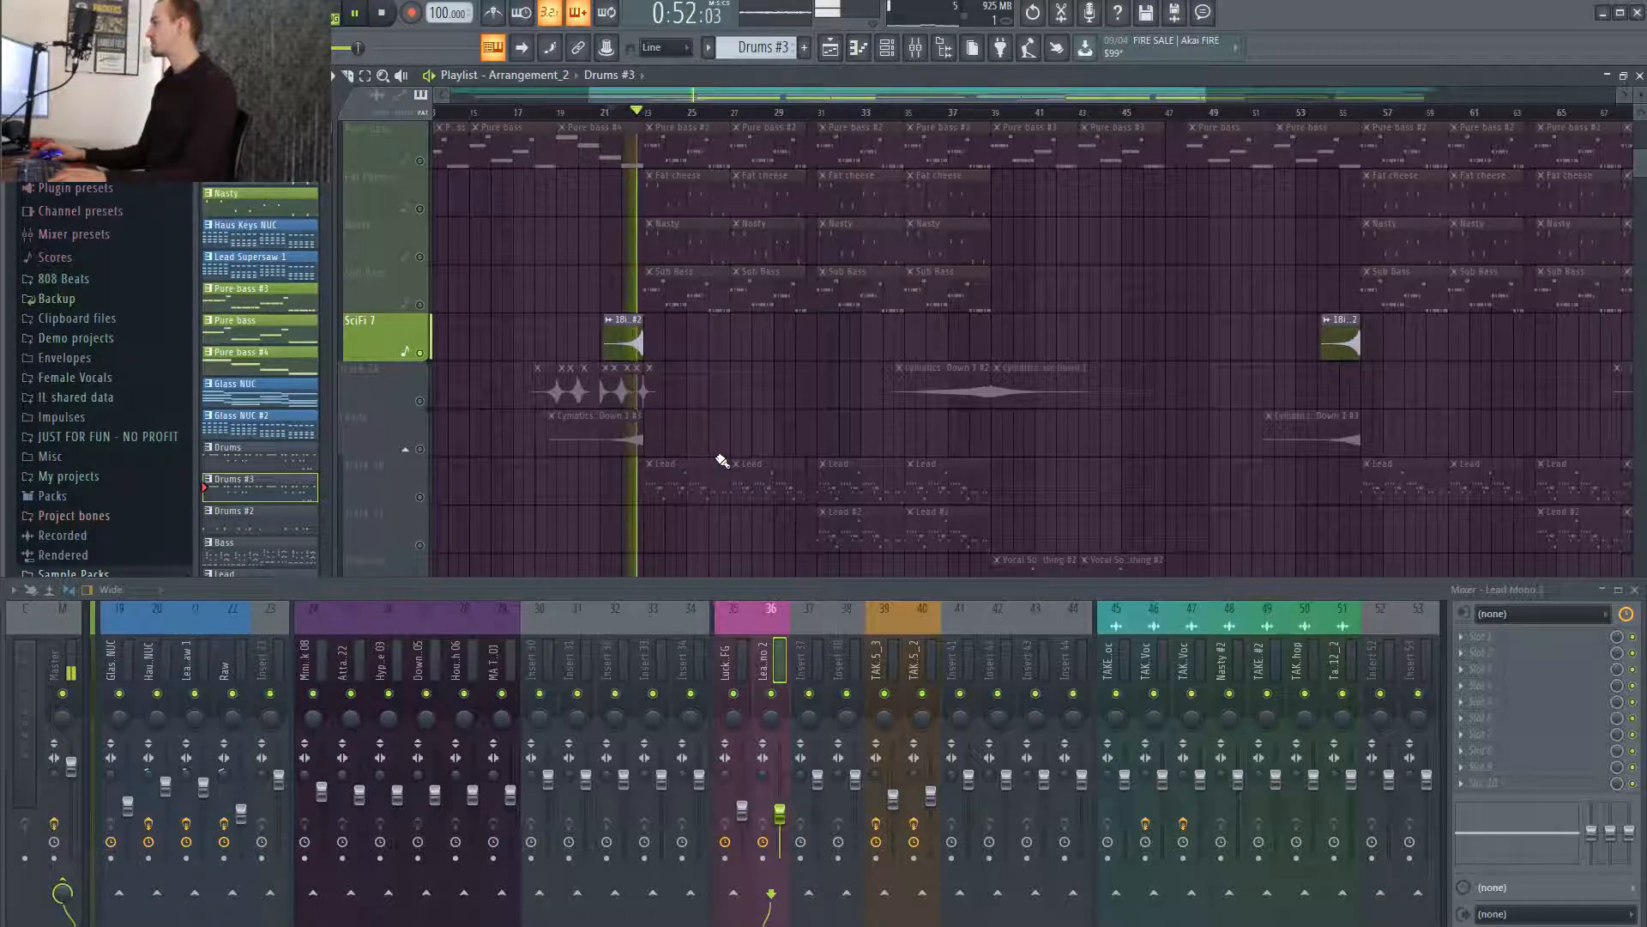
key("space")
Isolate Track 24 instead of the SciFi 7 track and play its effect clips from bar 18.
scroll(869, 464, "up", 5)
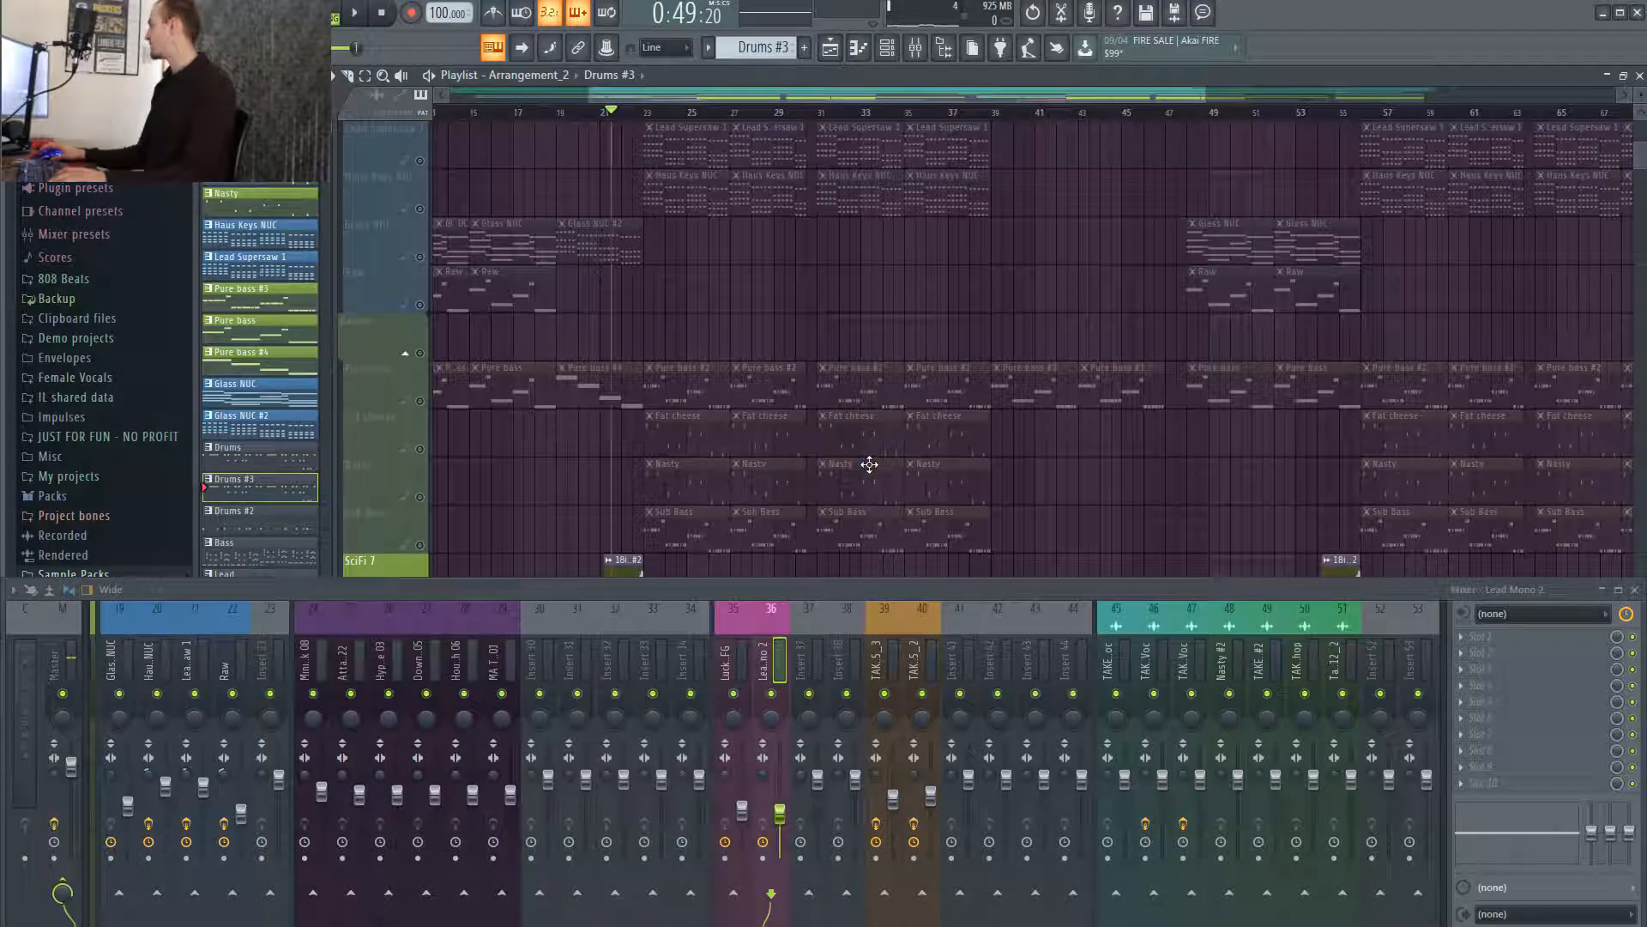
scroll(862, 455, "up", 4)
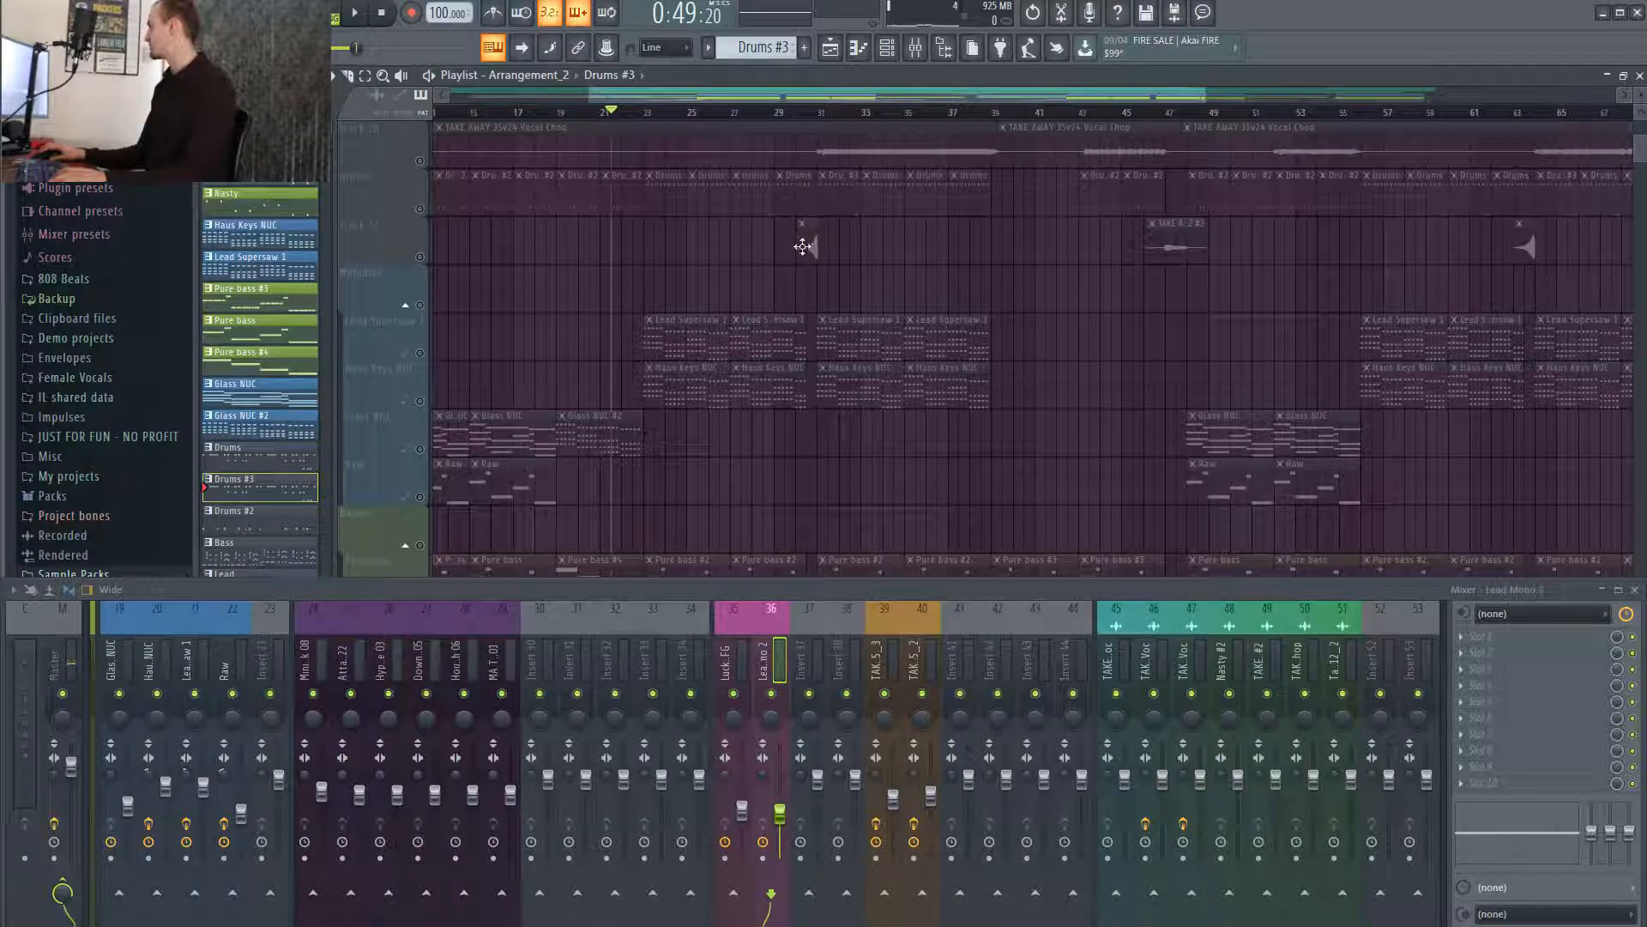
scroll(807, 244, "down", 7)
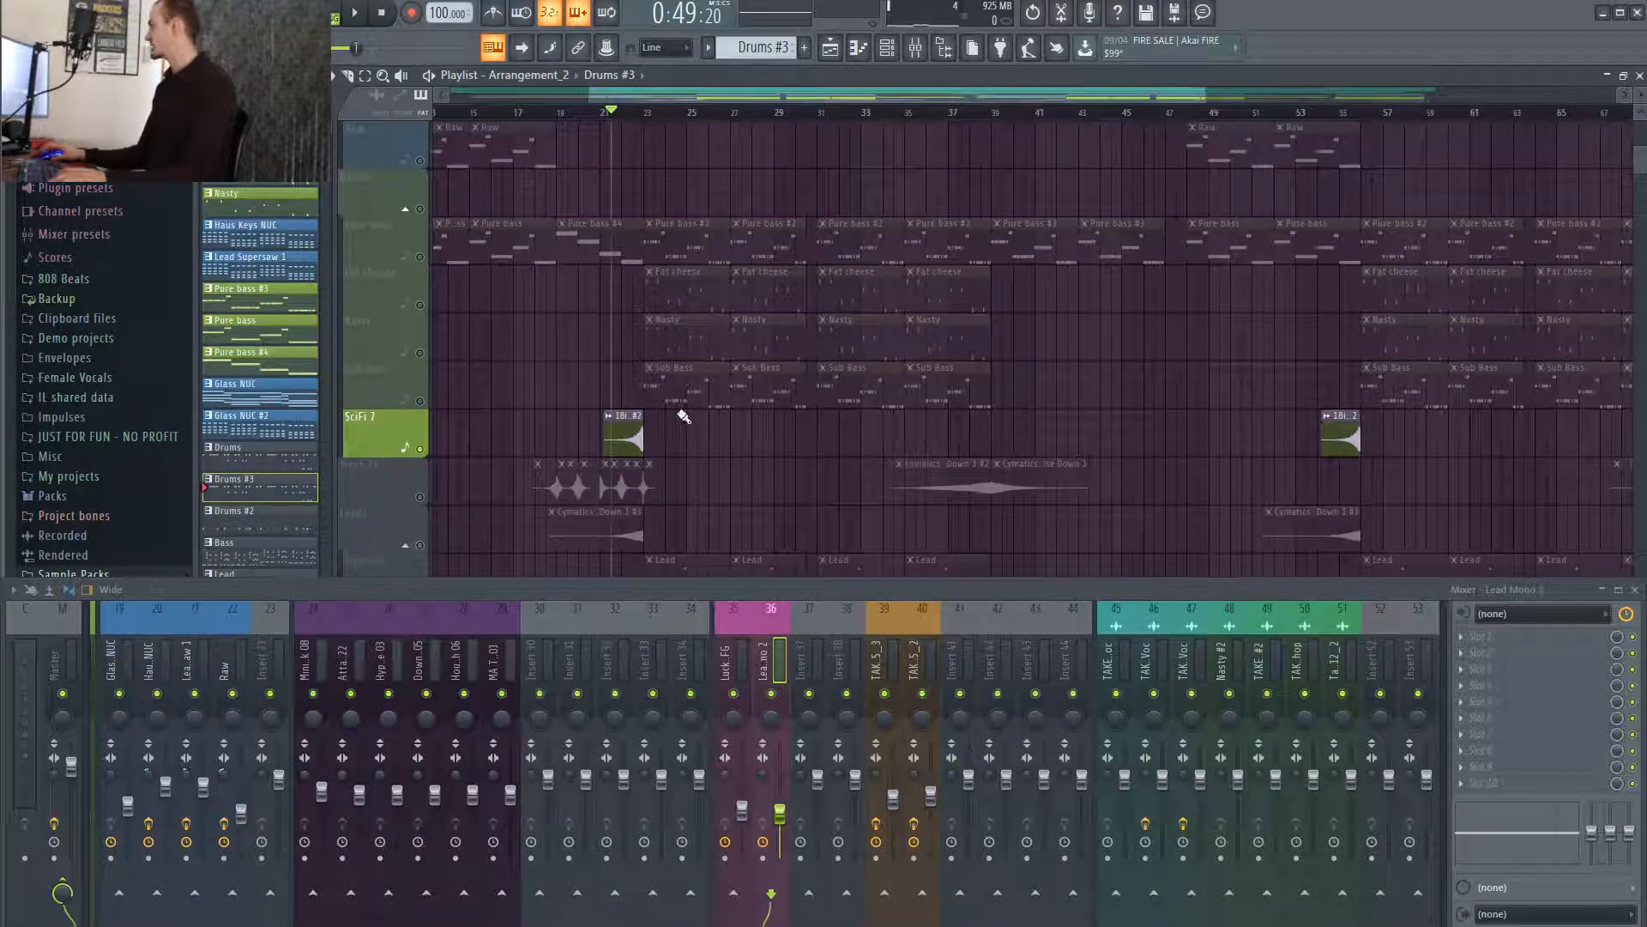
scroll(684, 416, "down", 1)
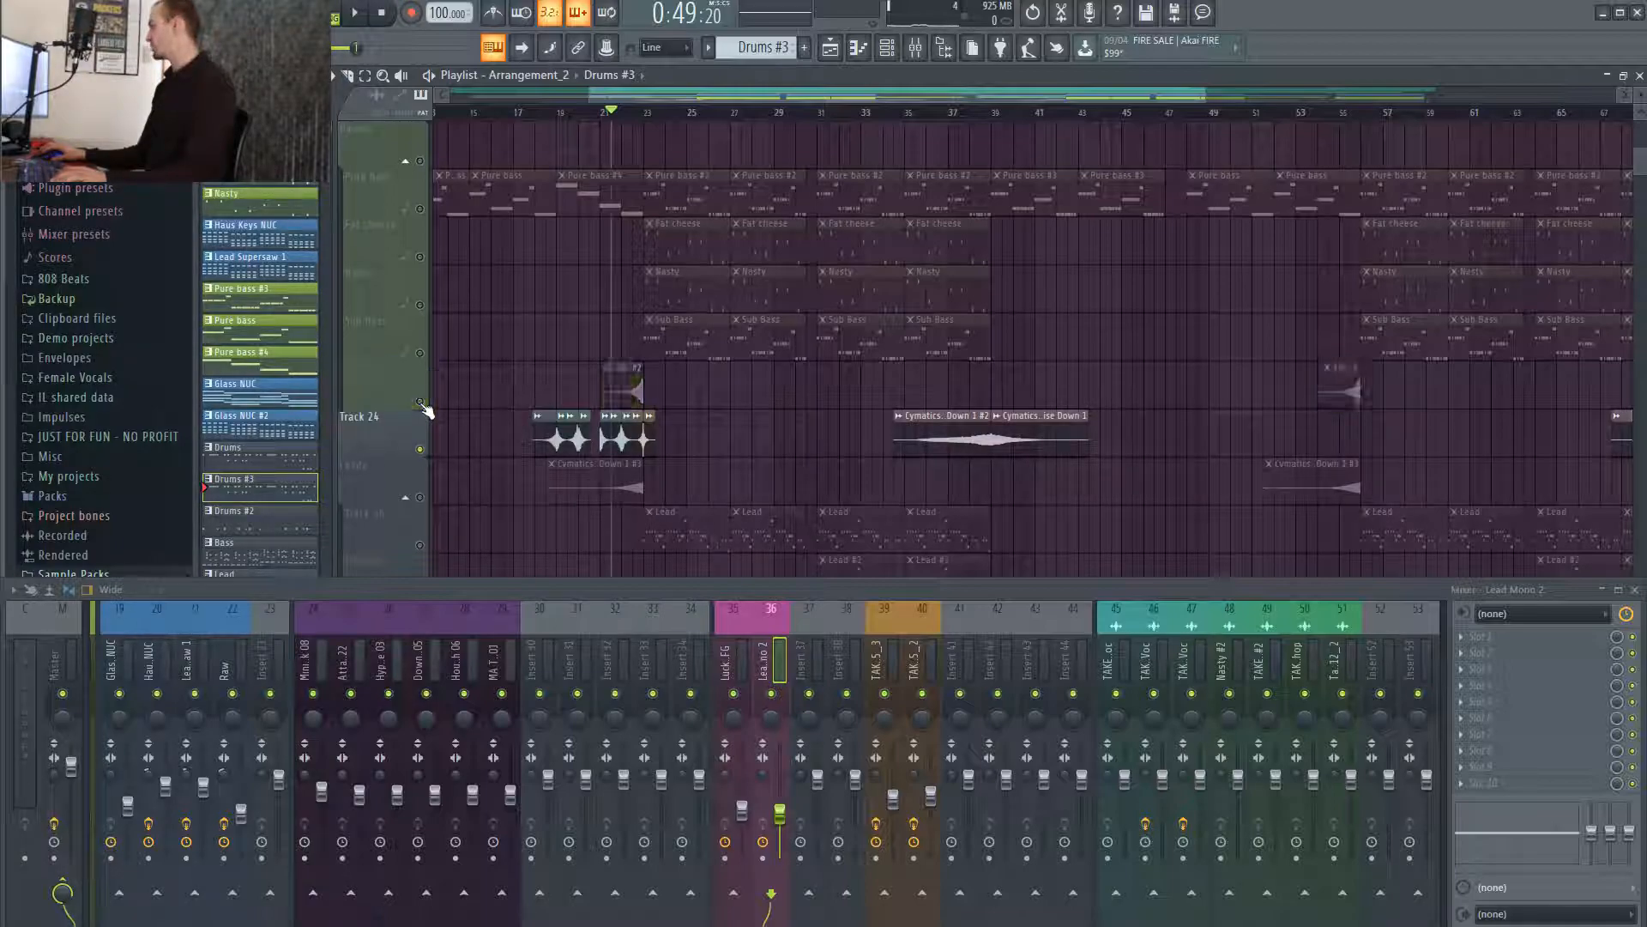
scroll(478, 471, "up", 4)
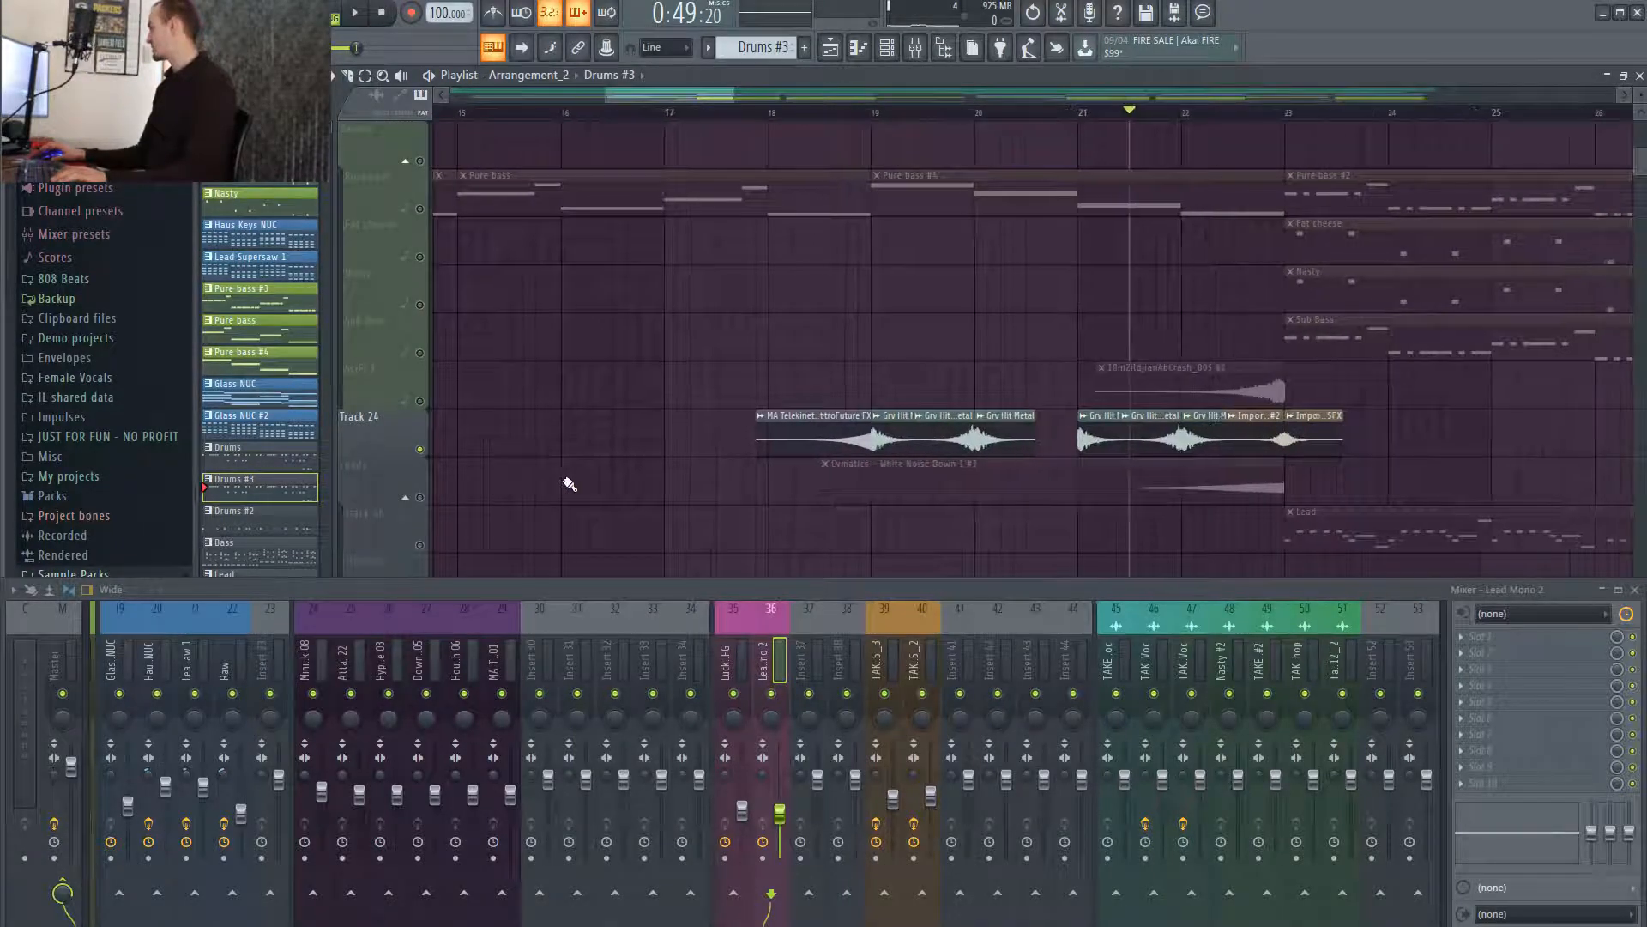
left_click(808, 112)
key("space")
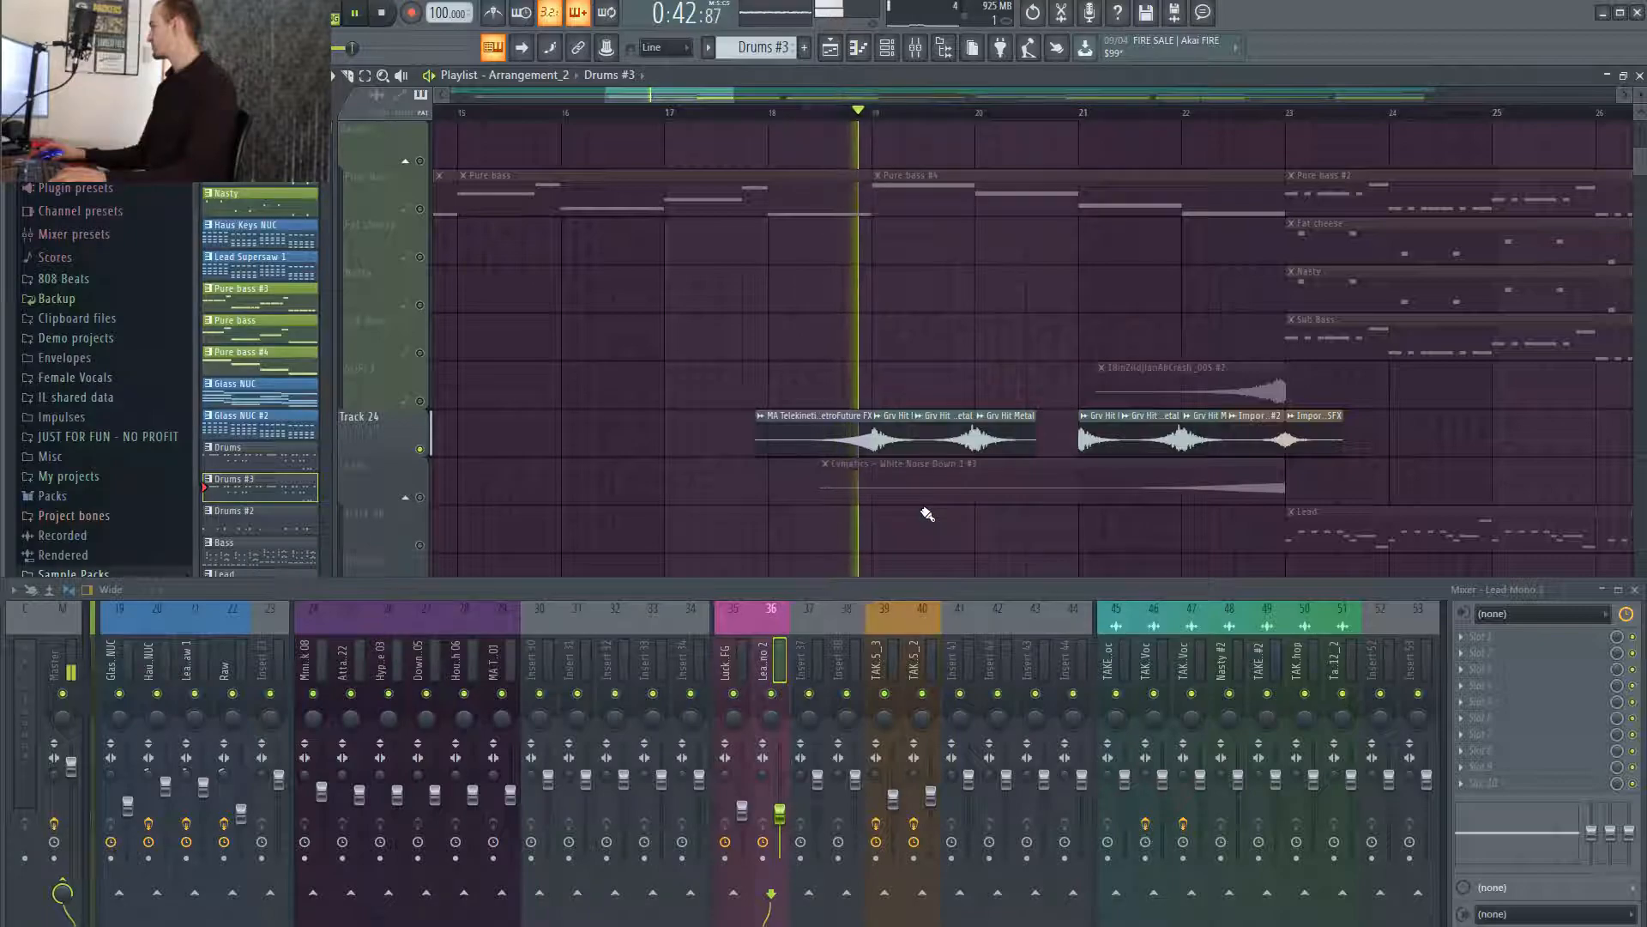
key("space")
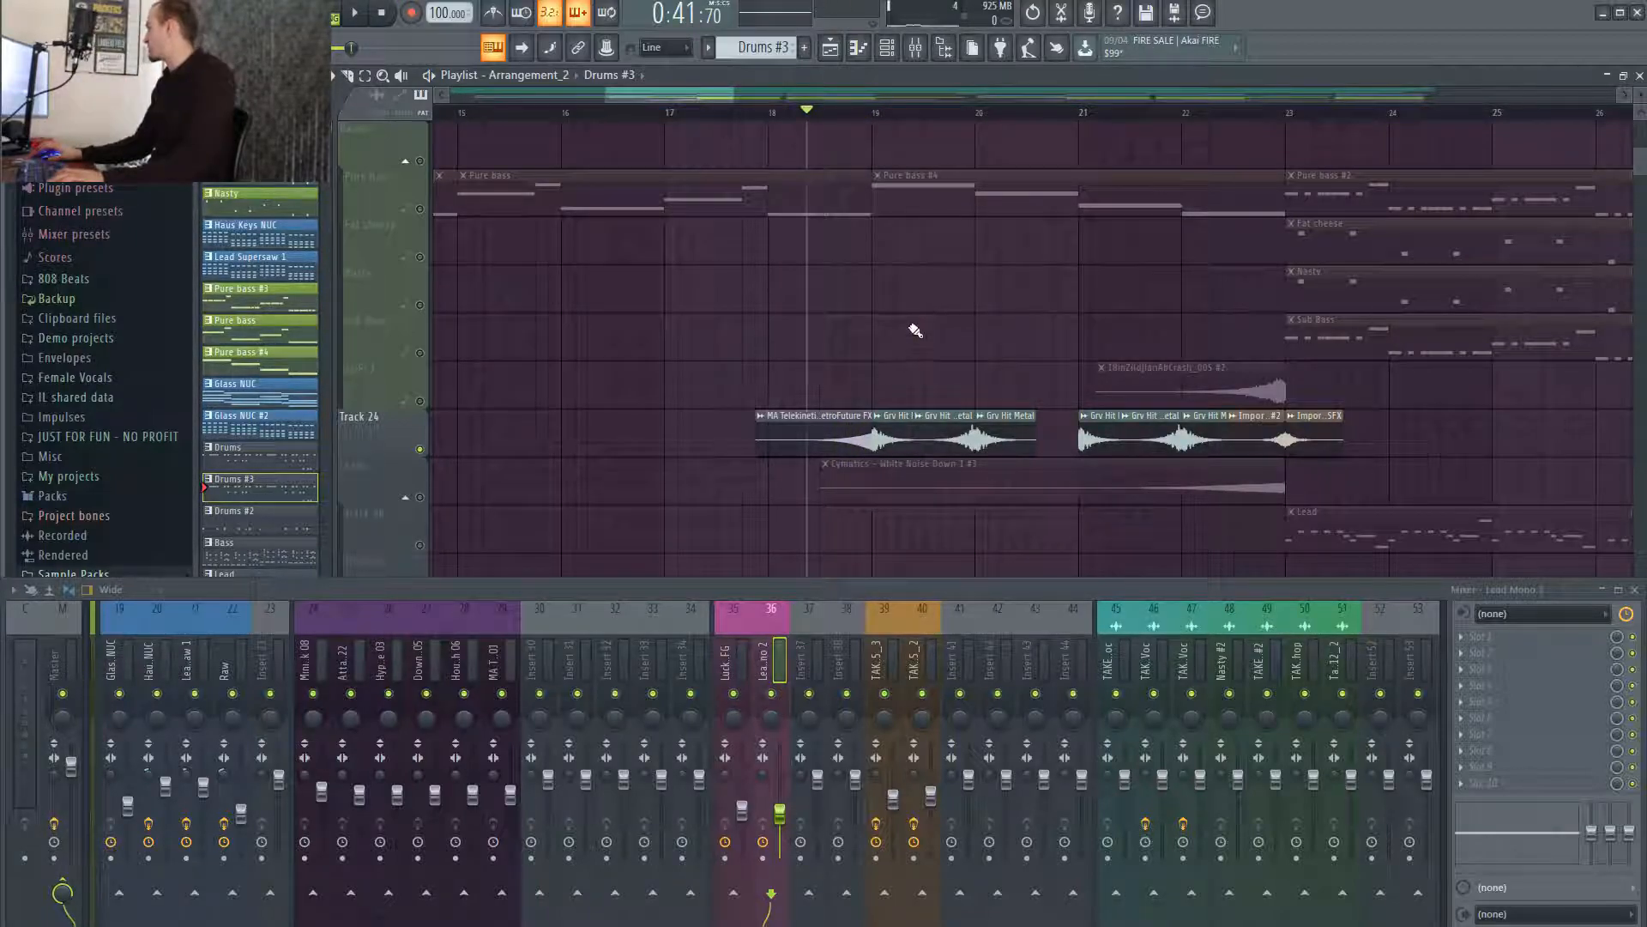
Play Track 24's effect hits from bar 19 and again from just before bar 23.
left_click(875, 113)
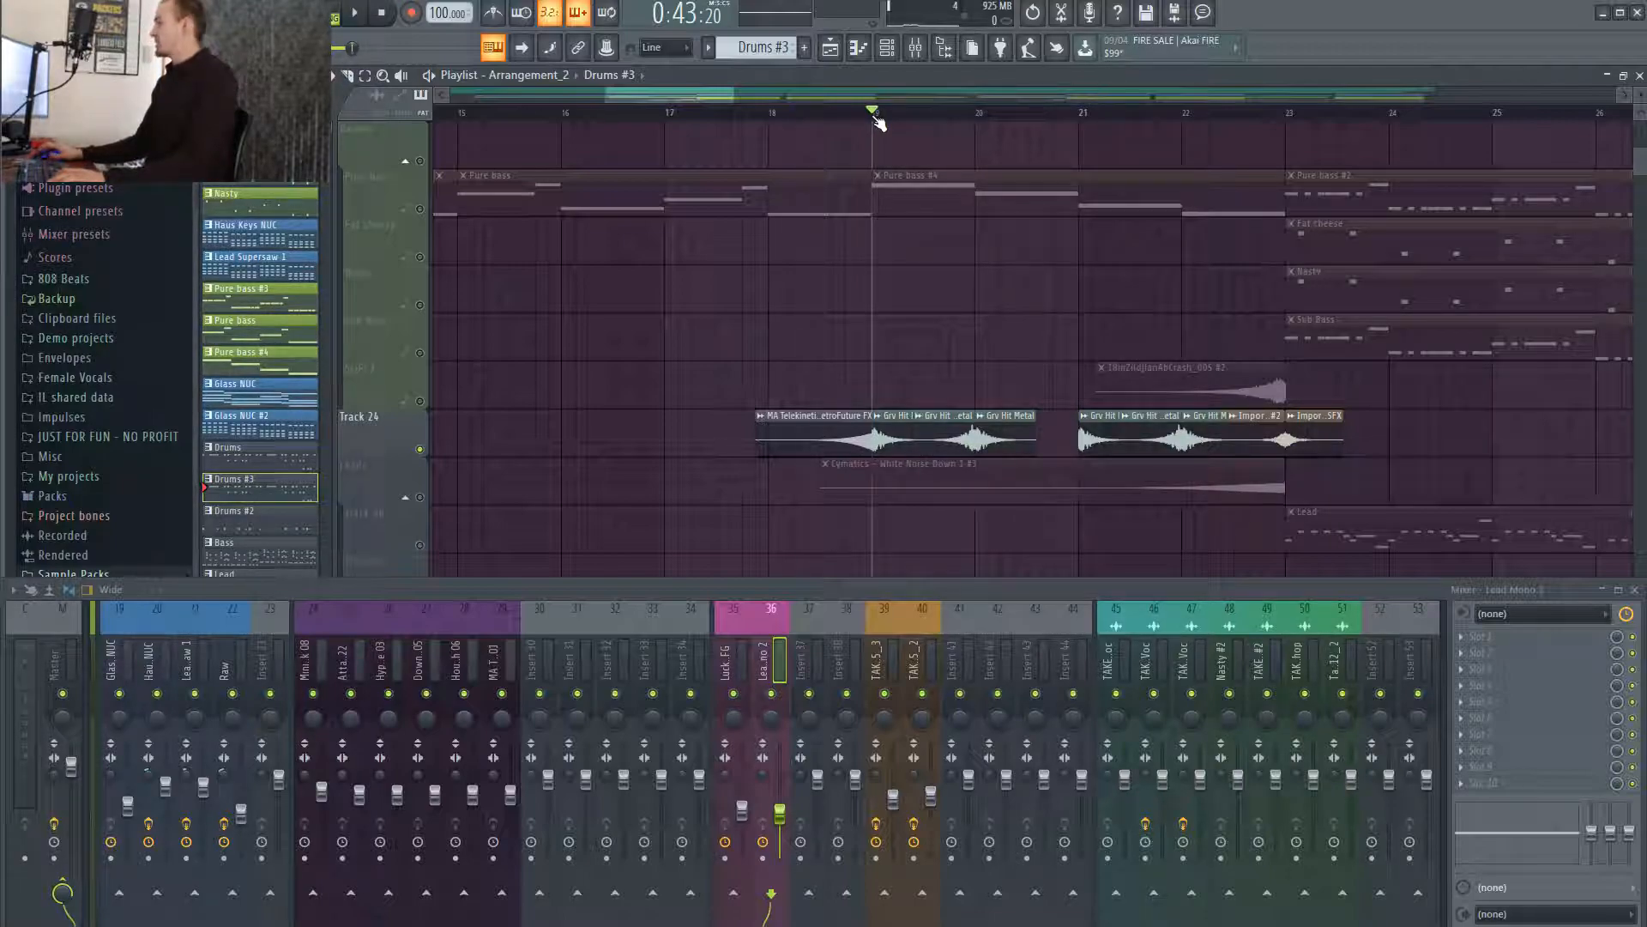
key("space")
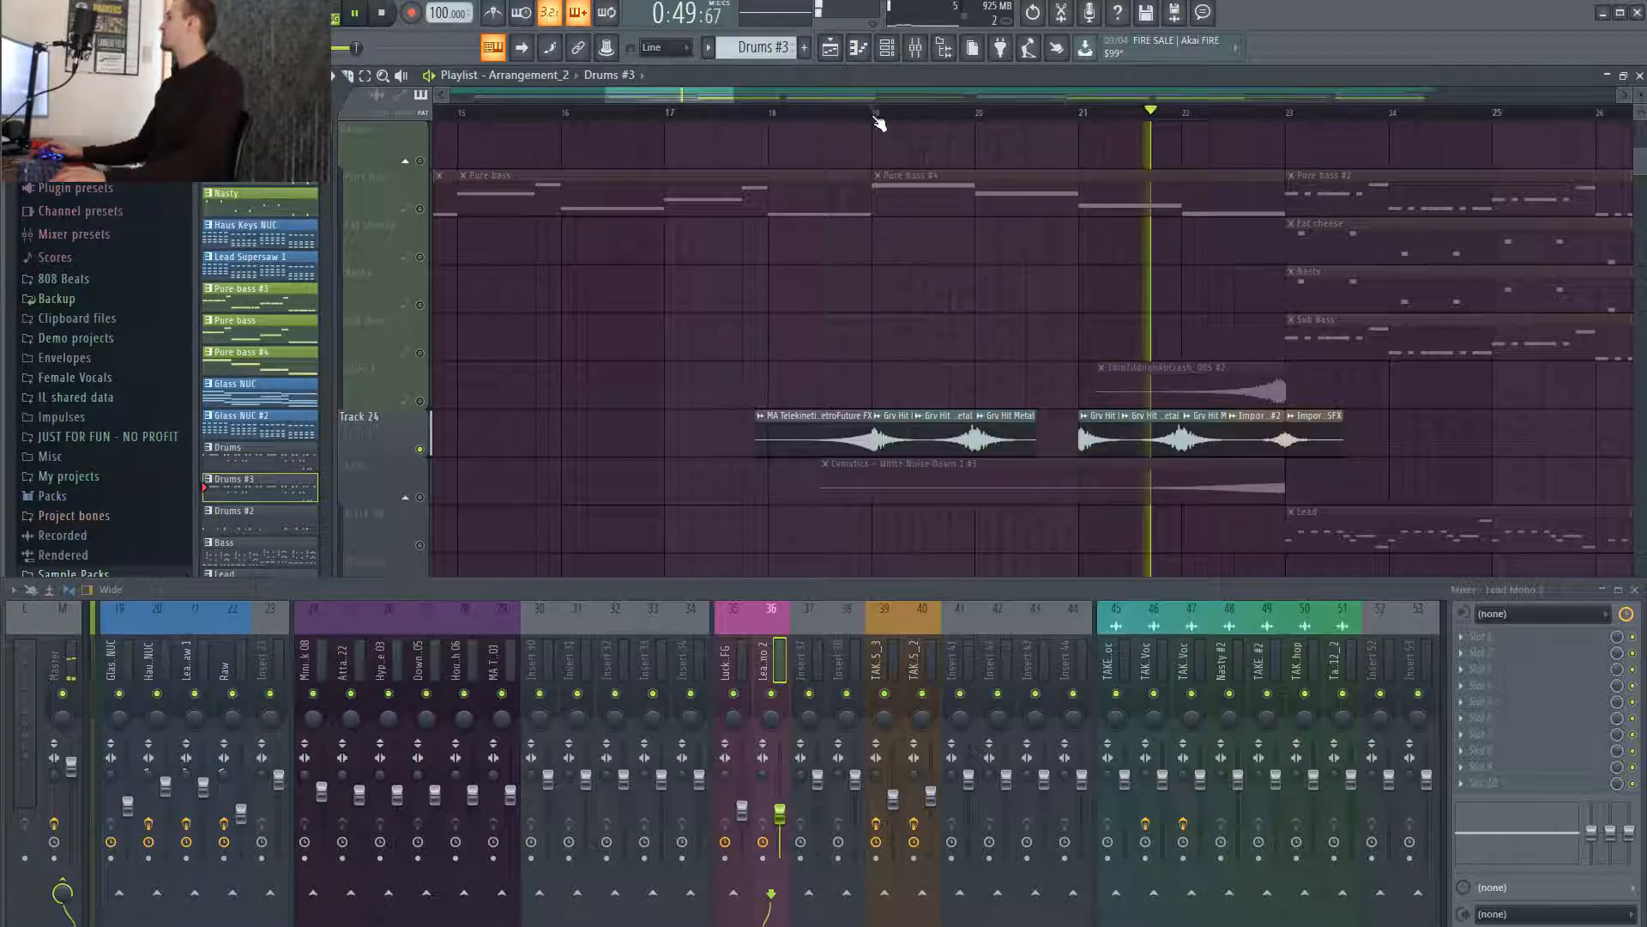
key("space")
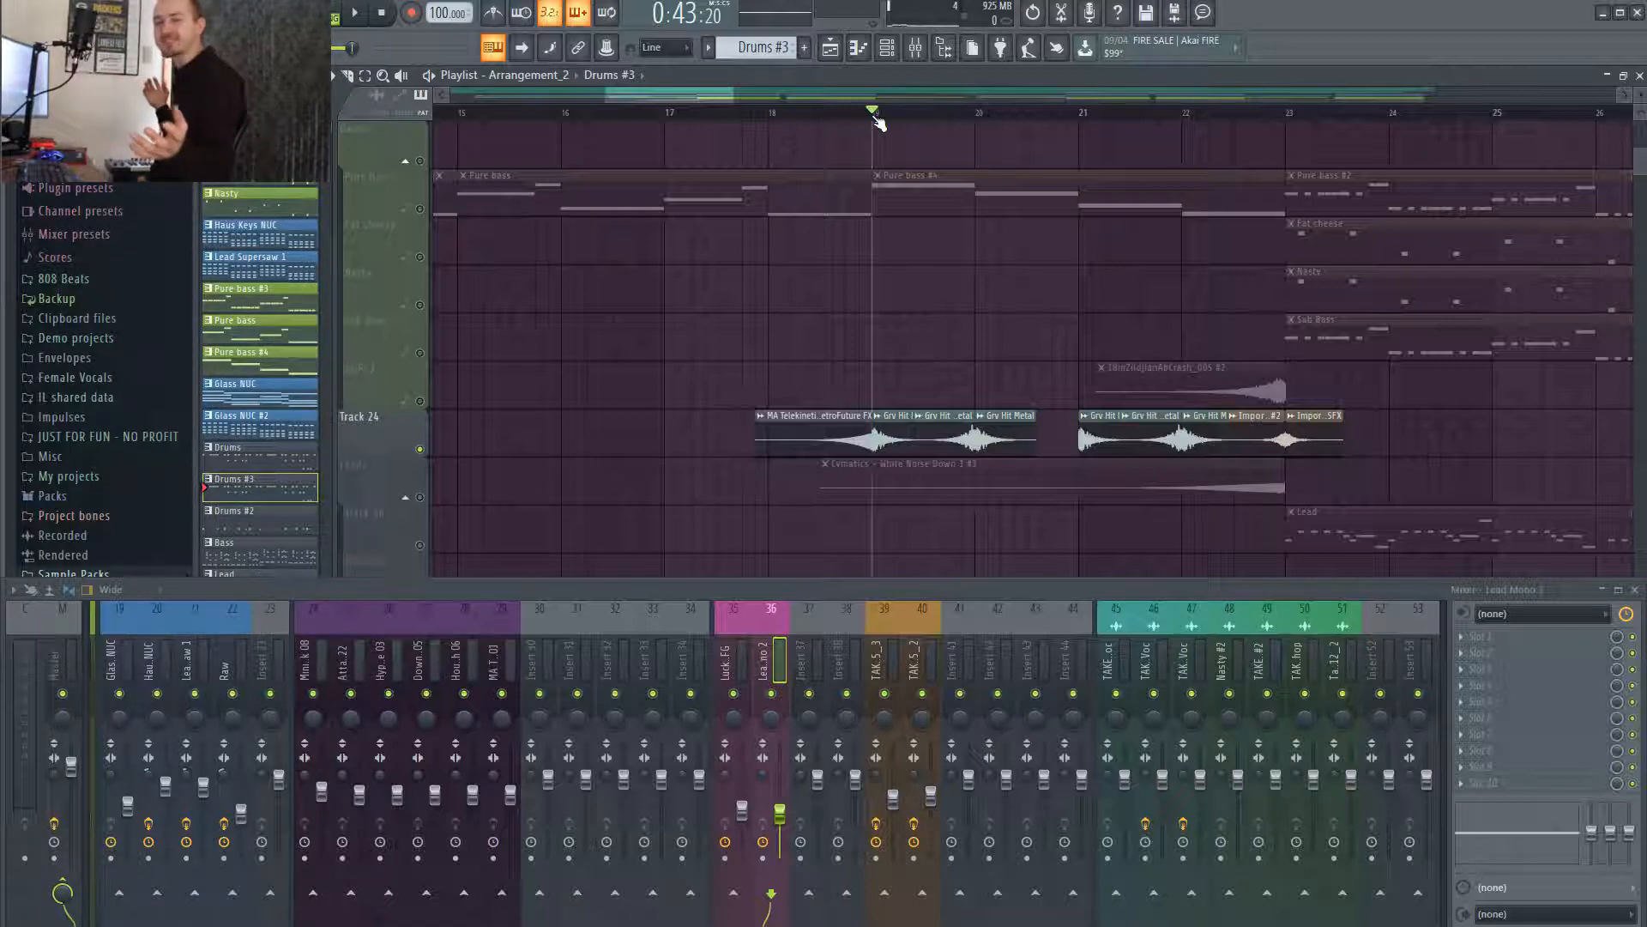
left_click(1248, 119)
key("space")
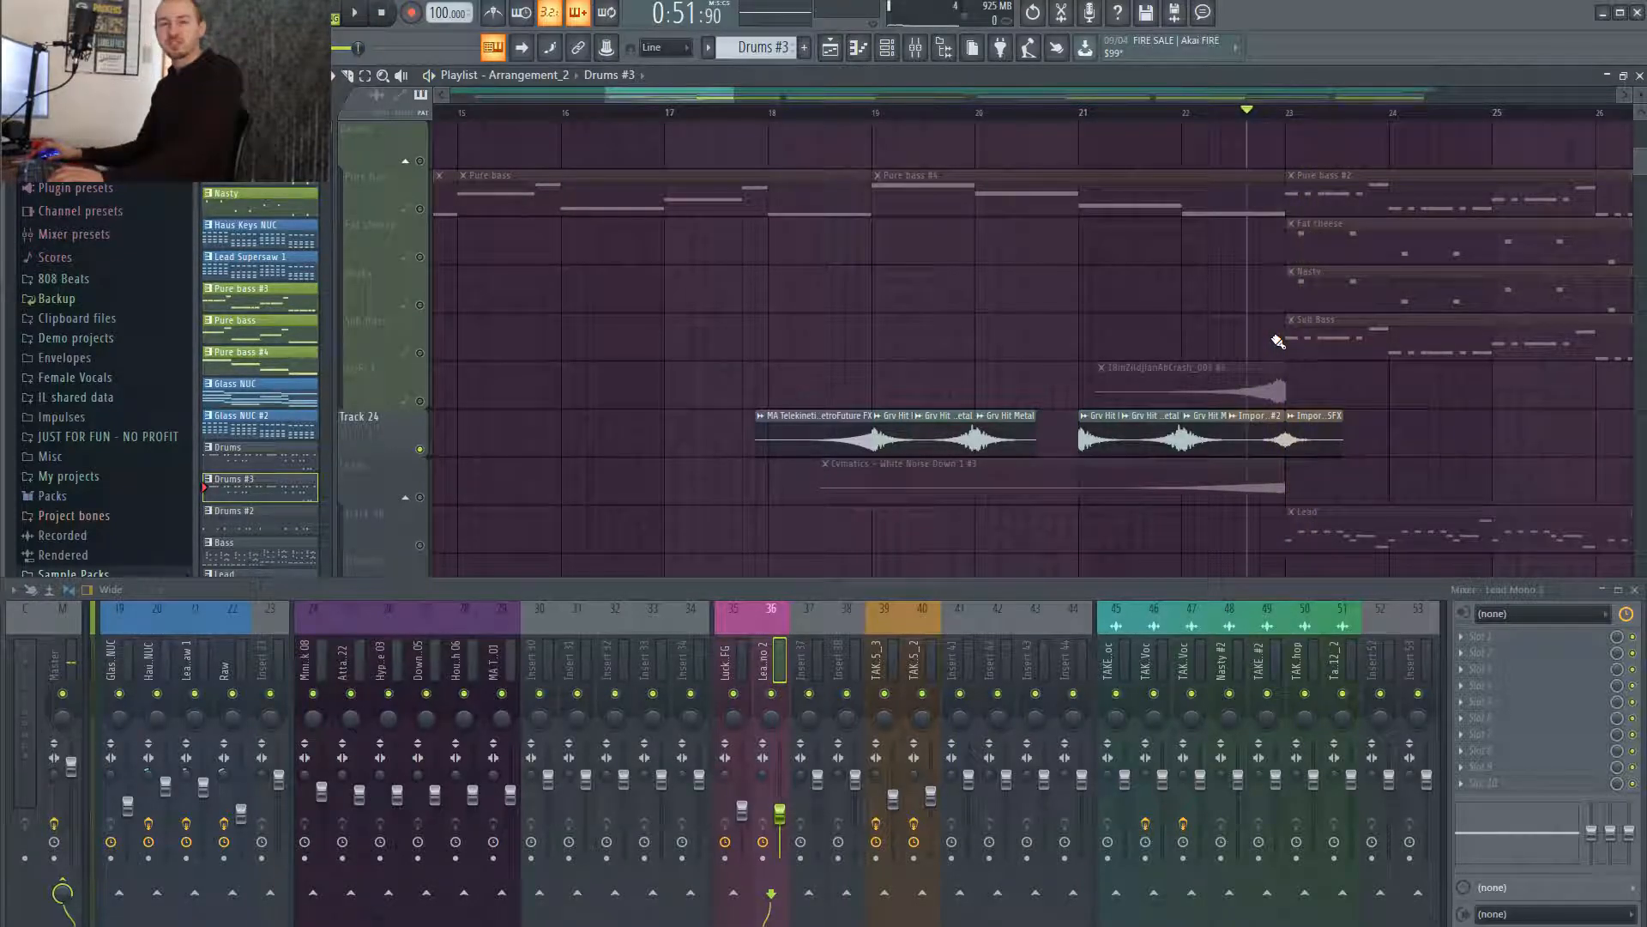
Play Track 24's Cymatics - White Noise Down clips from bar 35.
scroll(1428, 444, "down", 5)
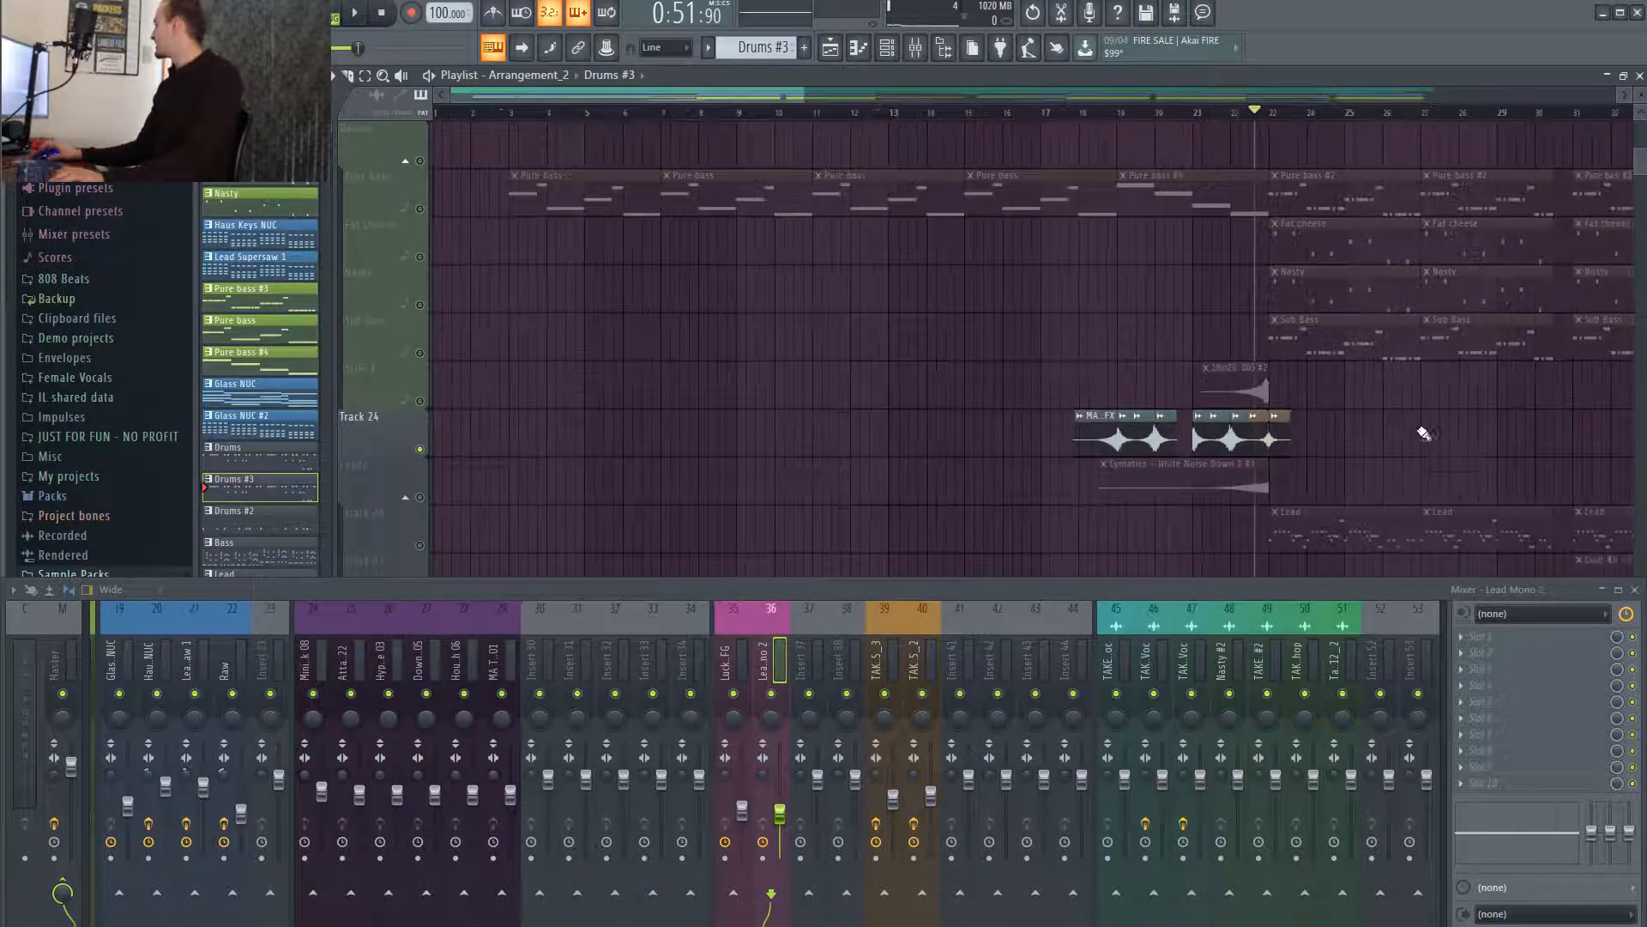
left_click_drag(774, 113, 938, 95)
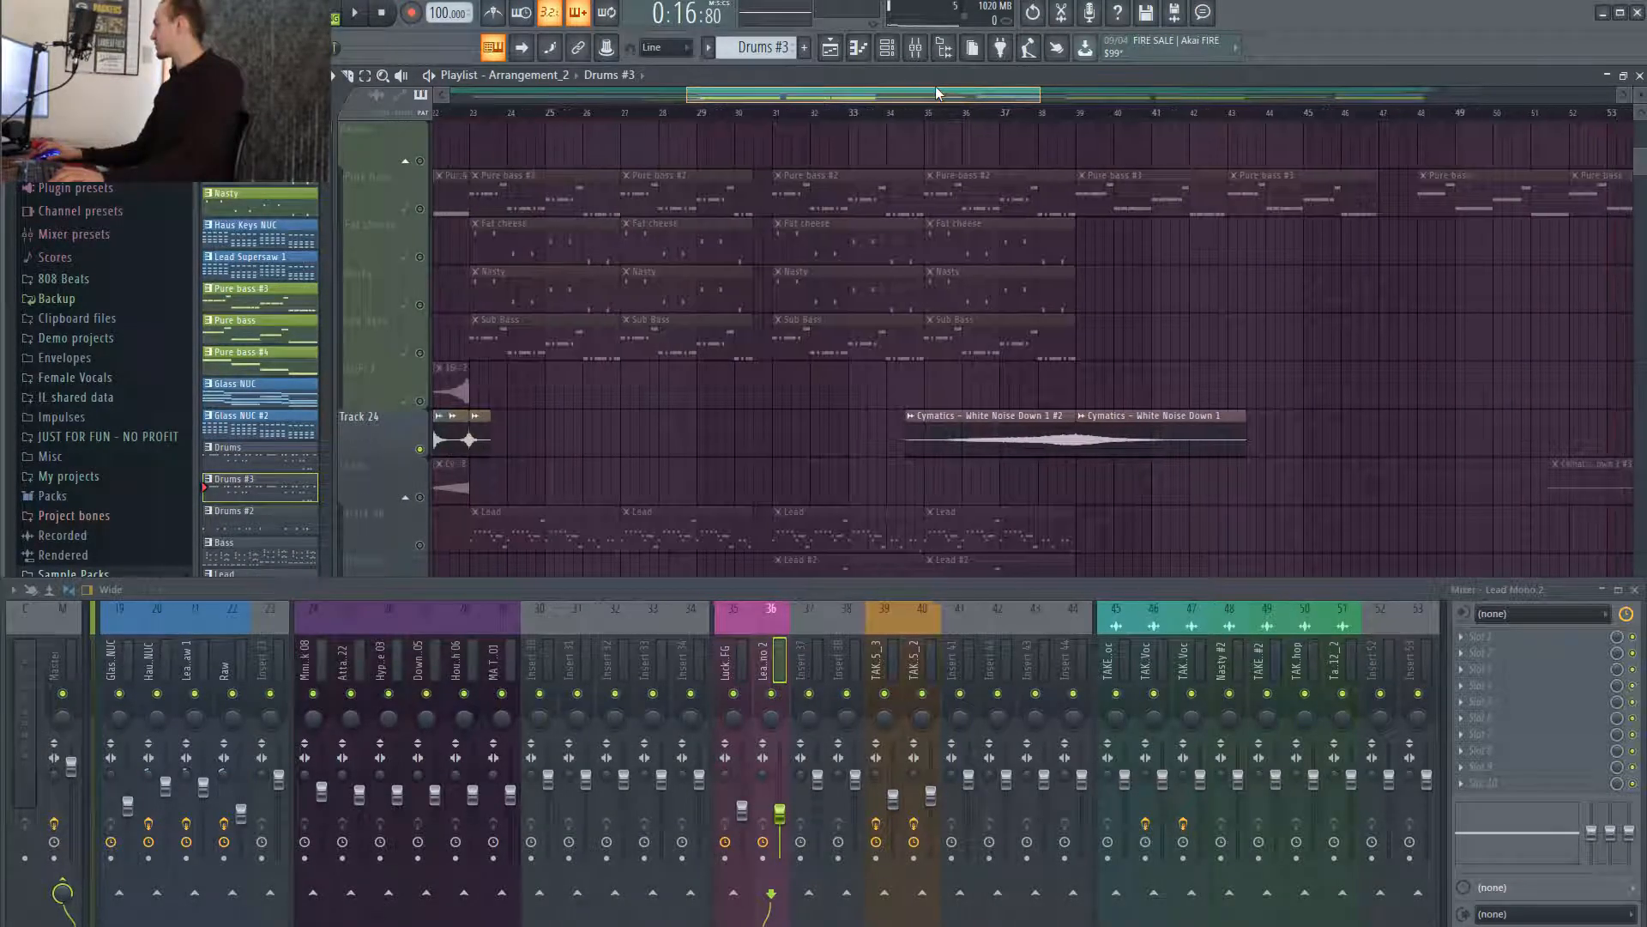
scroll(810, 357, "down", 3)
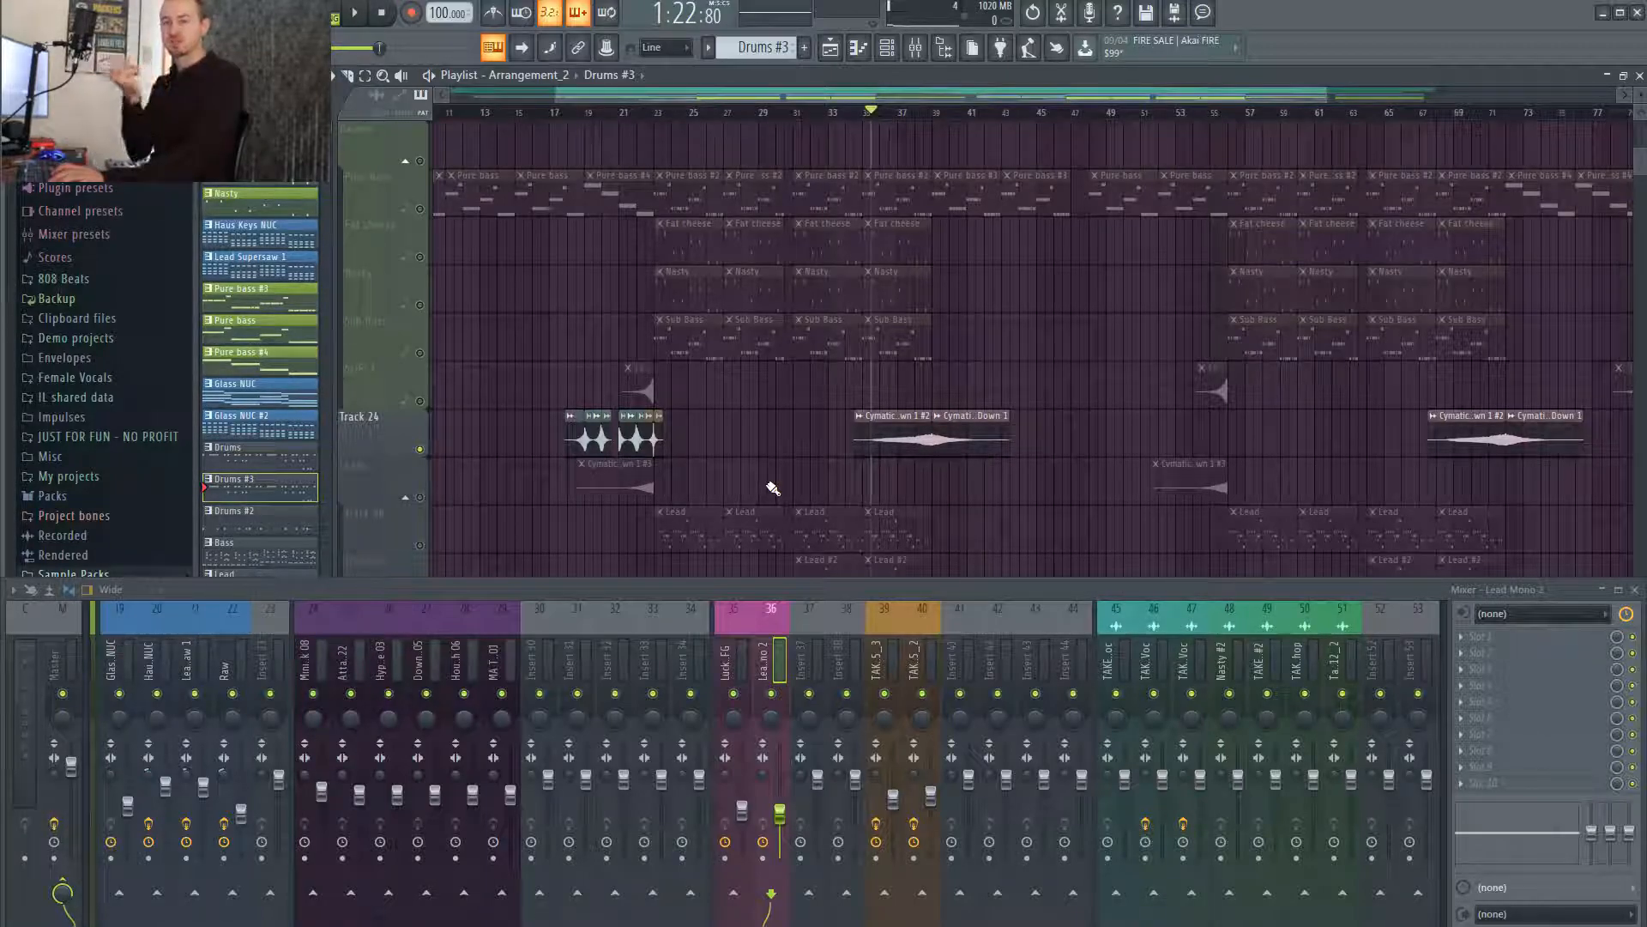
key("space")
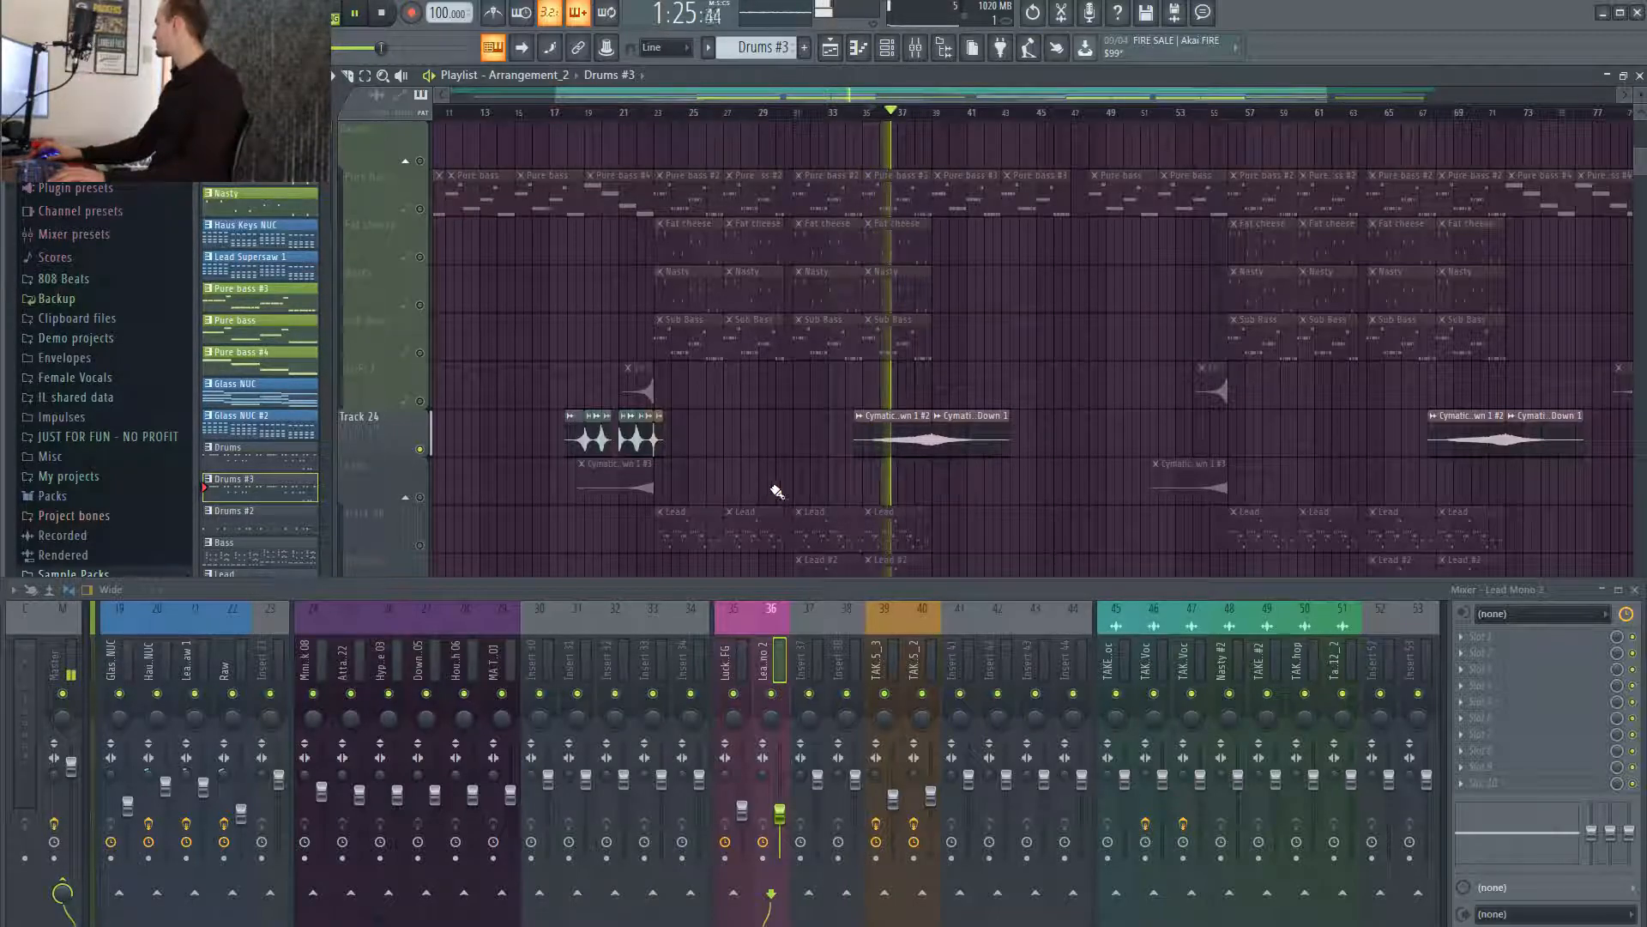
scroll(1045, 463, "down", 2)
scroll(1044, 464, "up", 2)
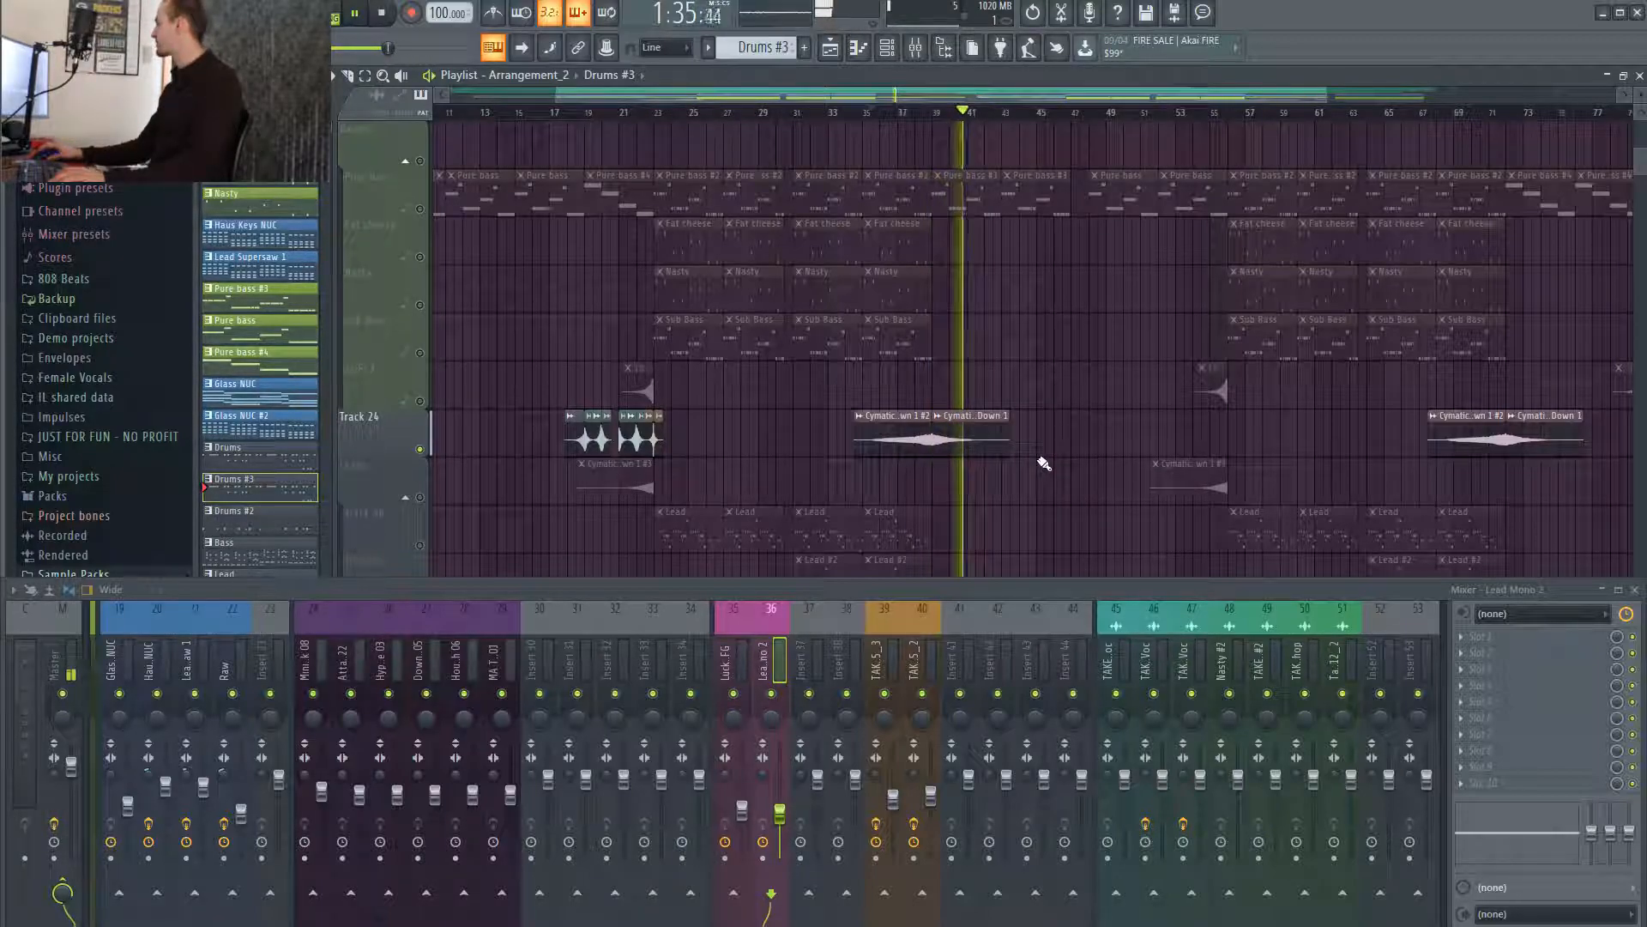
key("space")
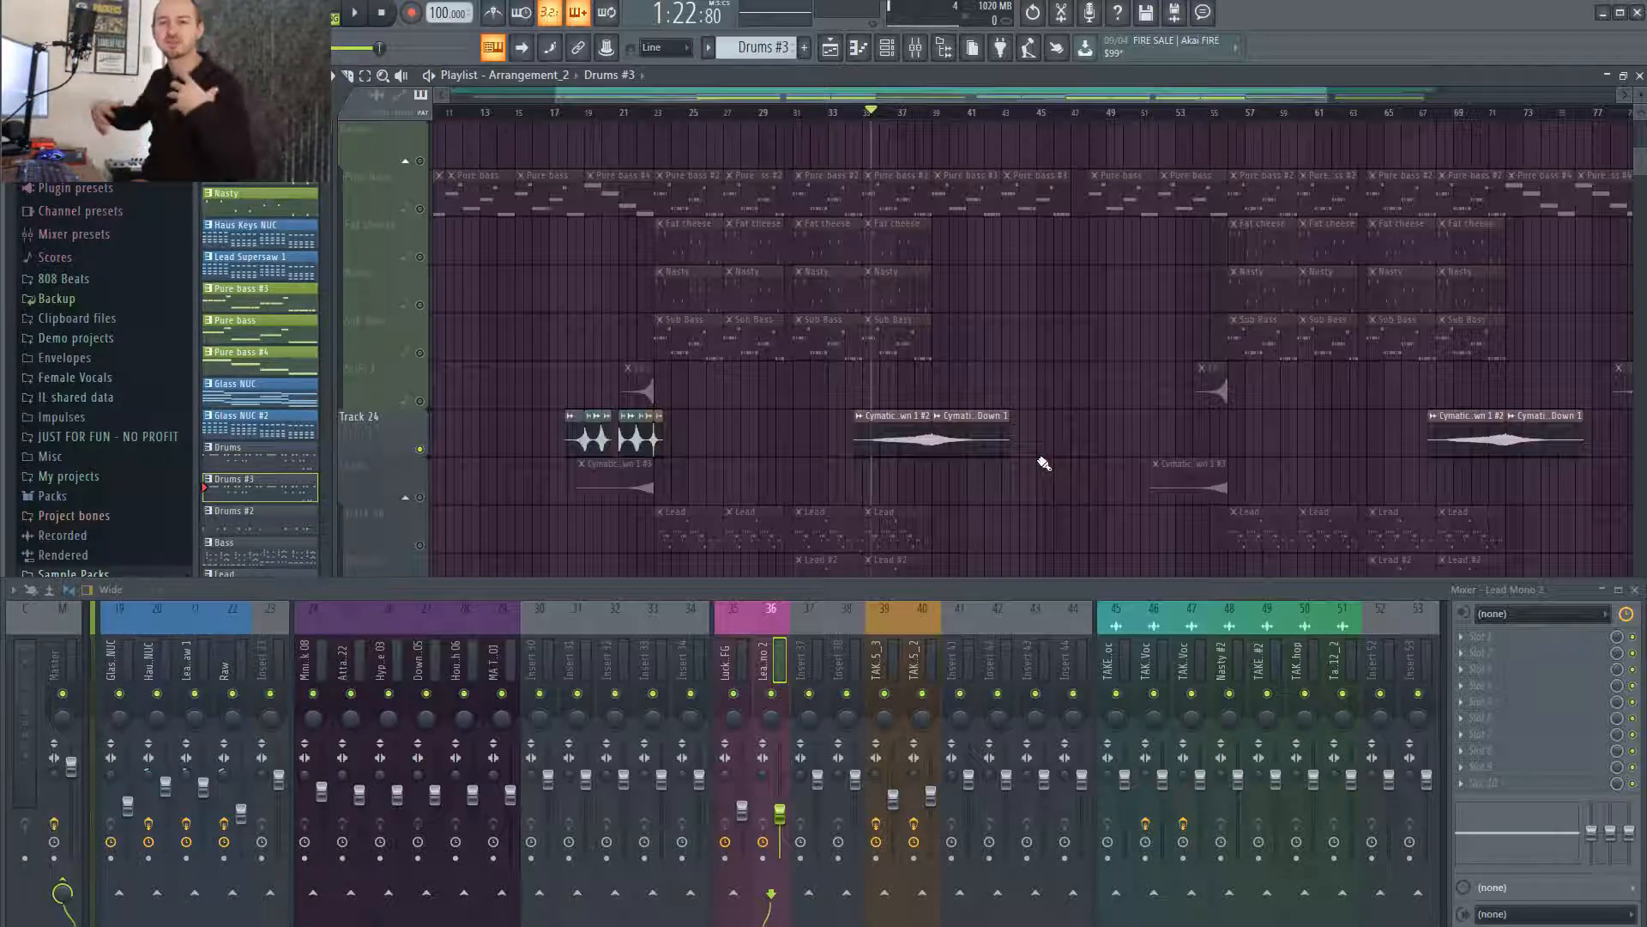
Isolate Track 28 with the Vocal Something #2 clips and set the song position to bar 39.
scroll(1099, 452, "down", 2)
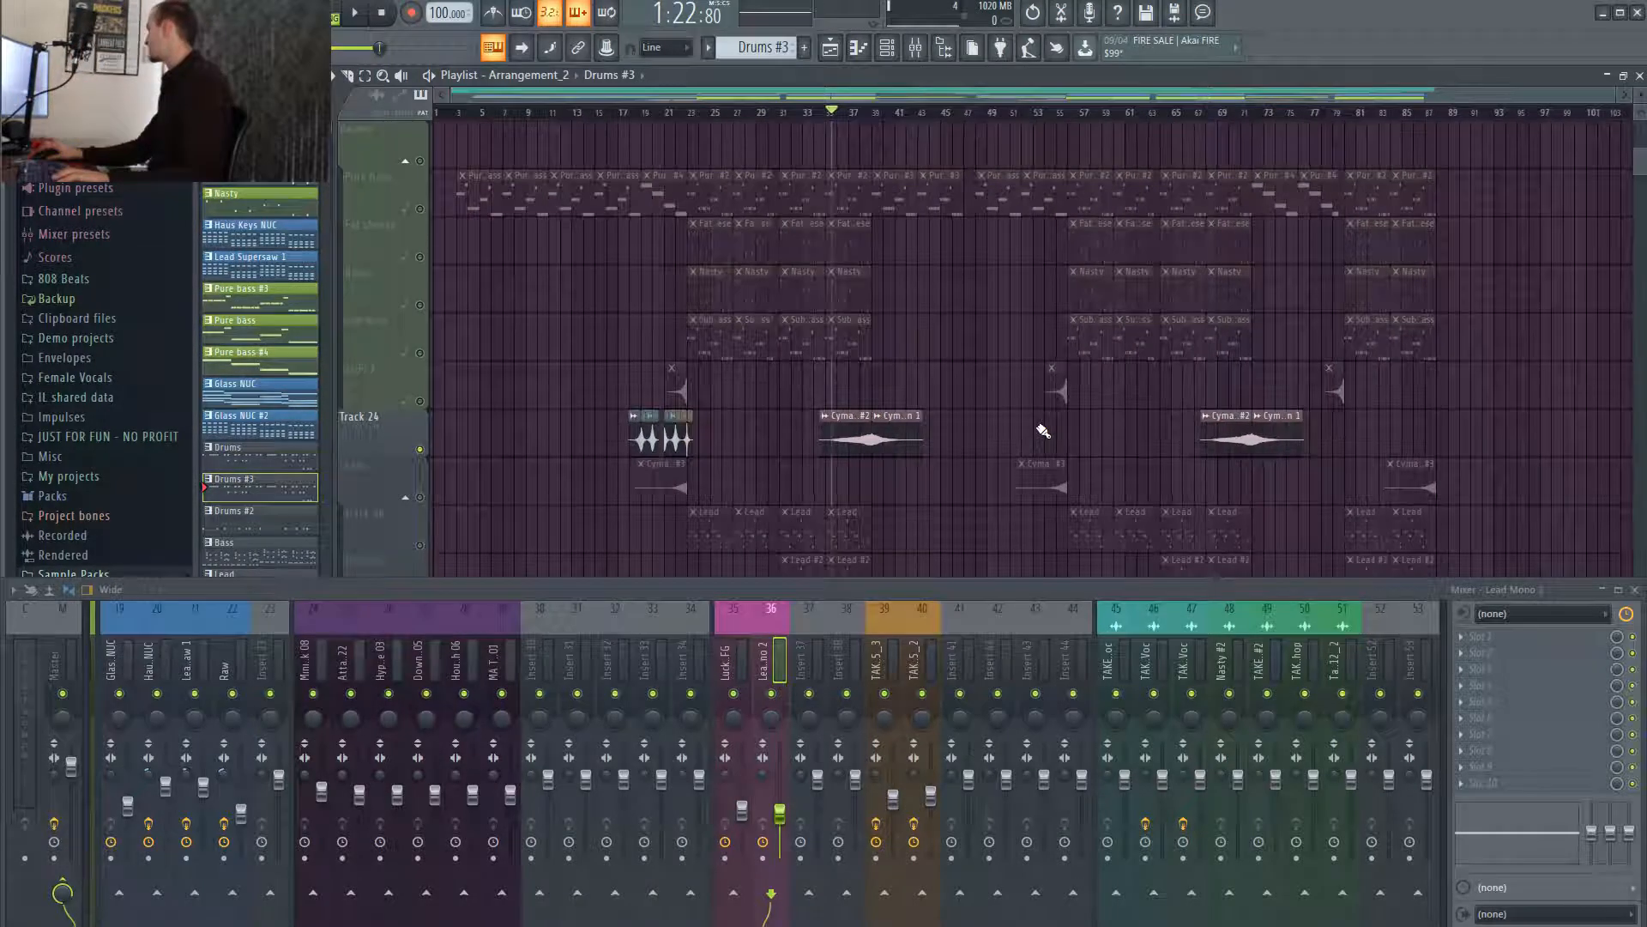
scroll(986, 433, "down", 3)
scroll(970, 451, "up", 8)
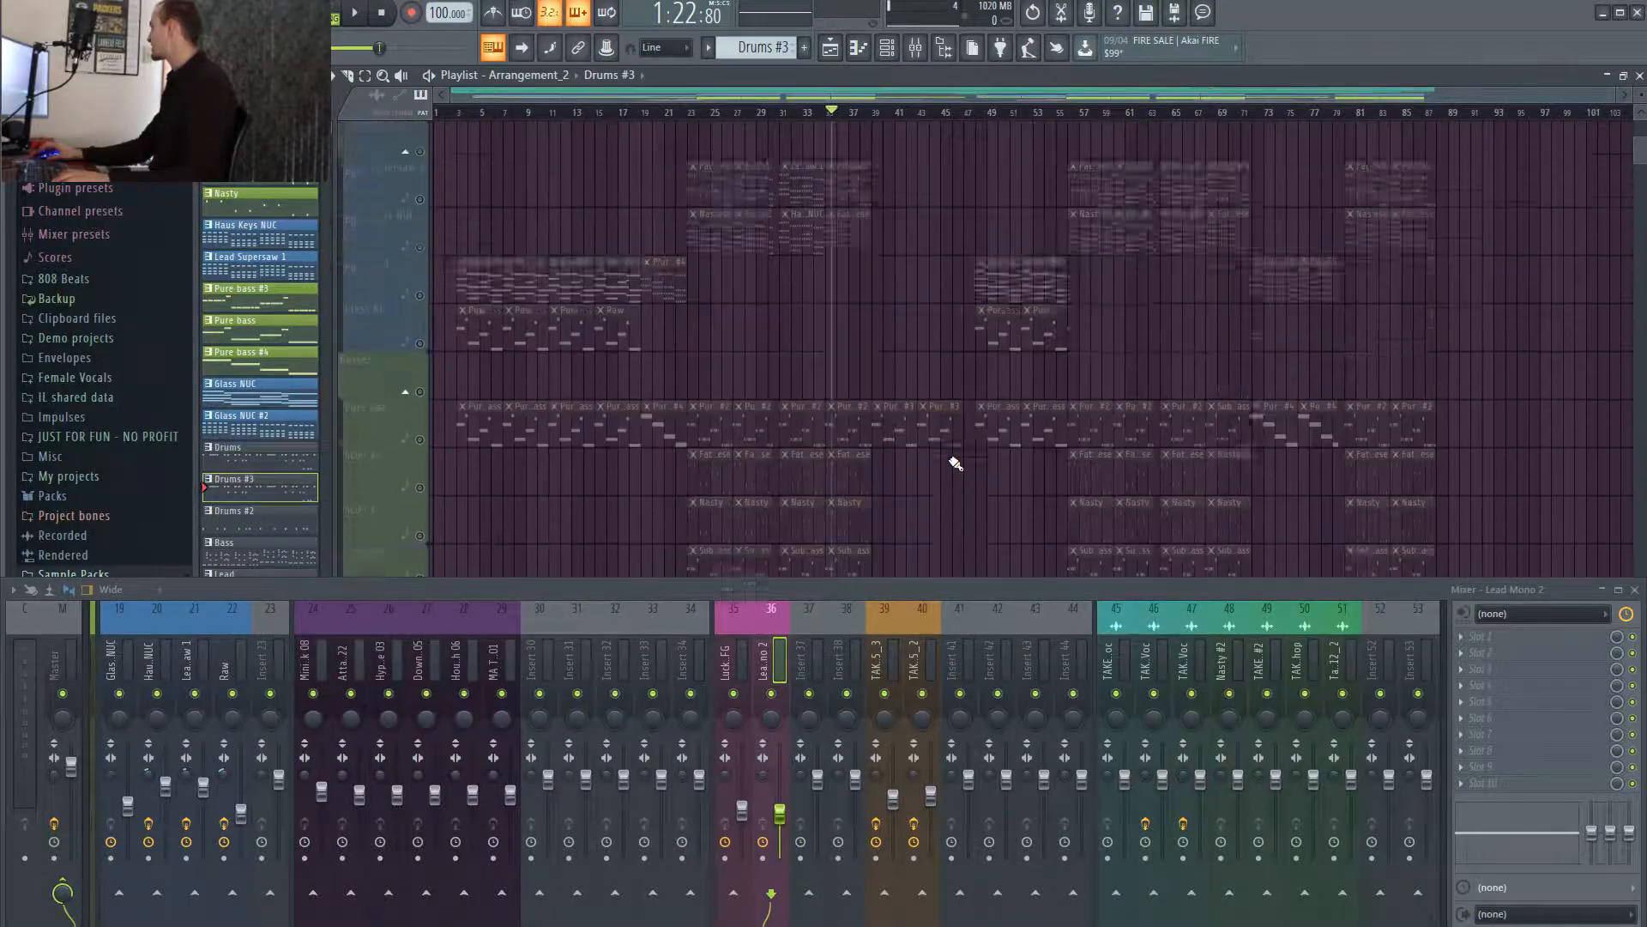
scroll(958, 481, "up", 5)
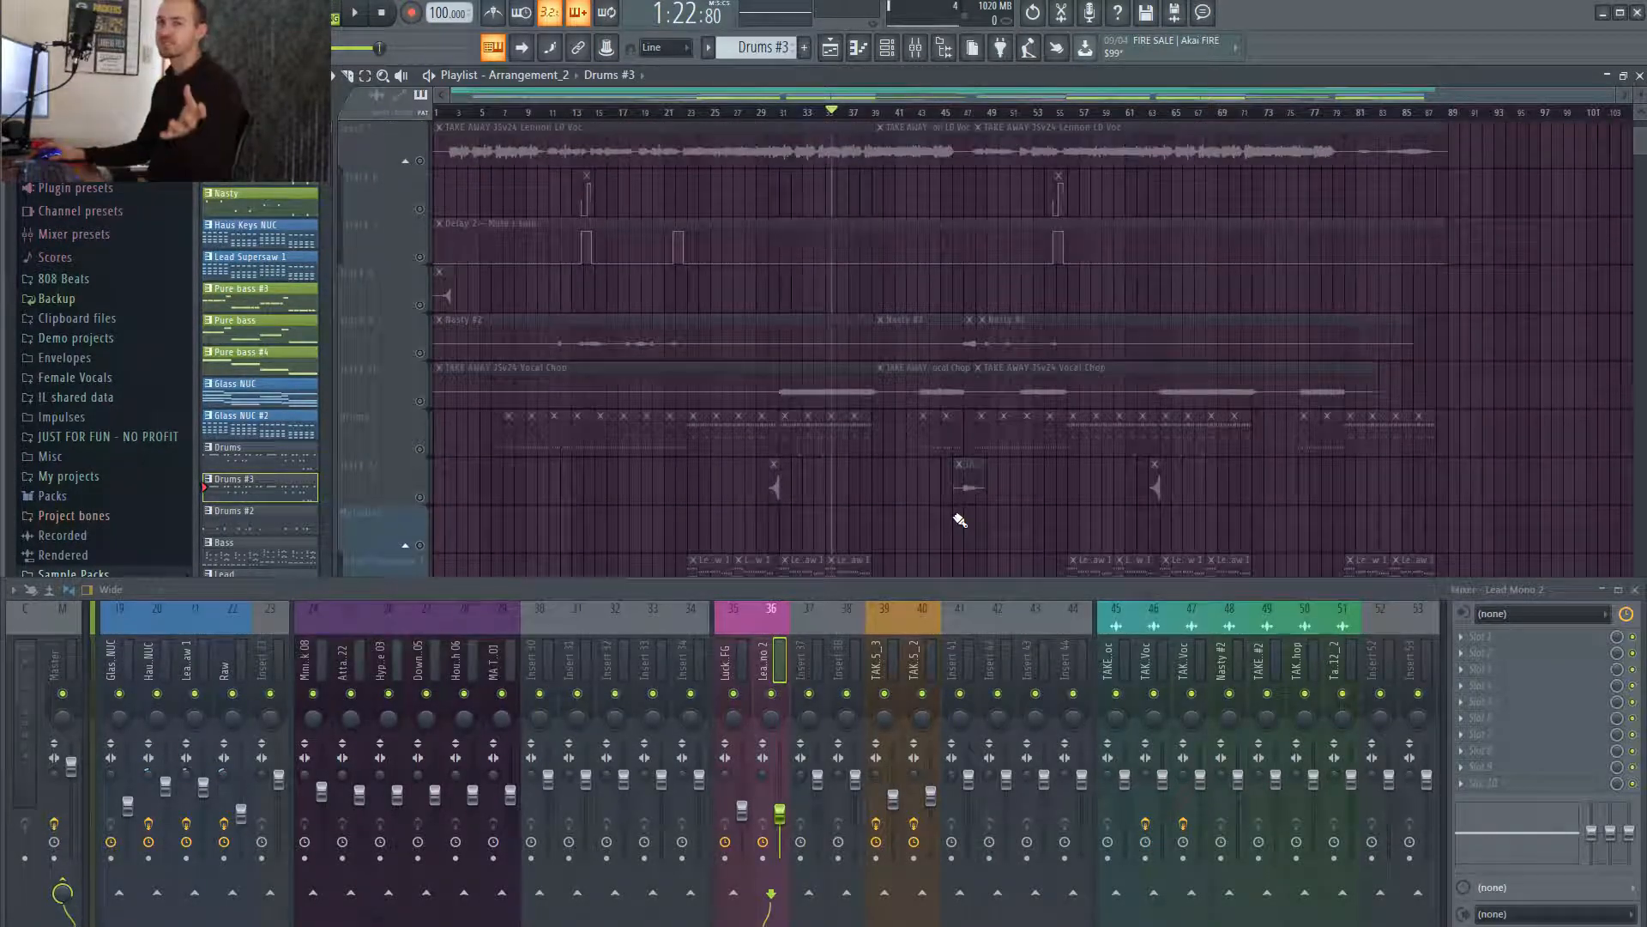
scroll(953, 498, "down", 8)
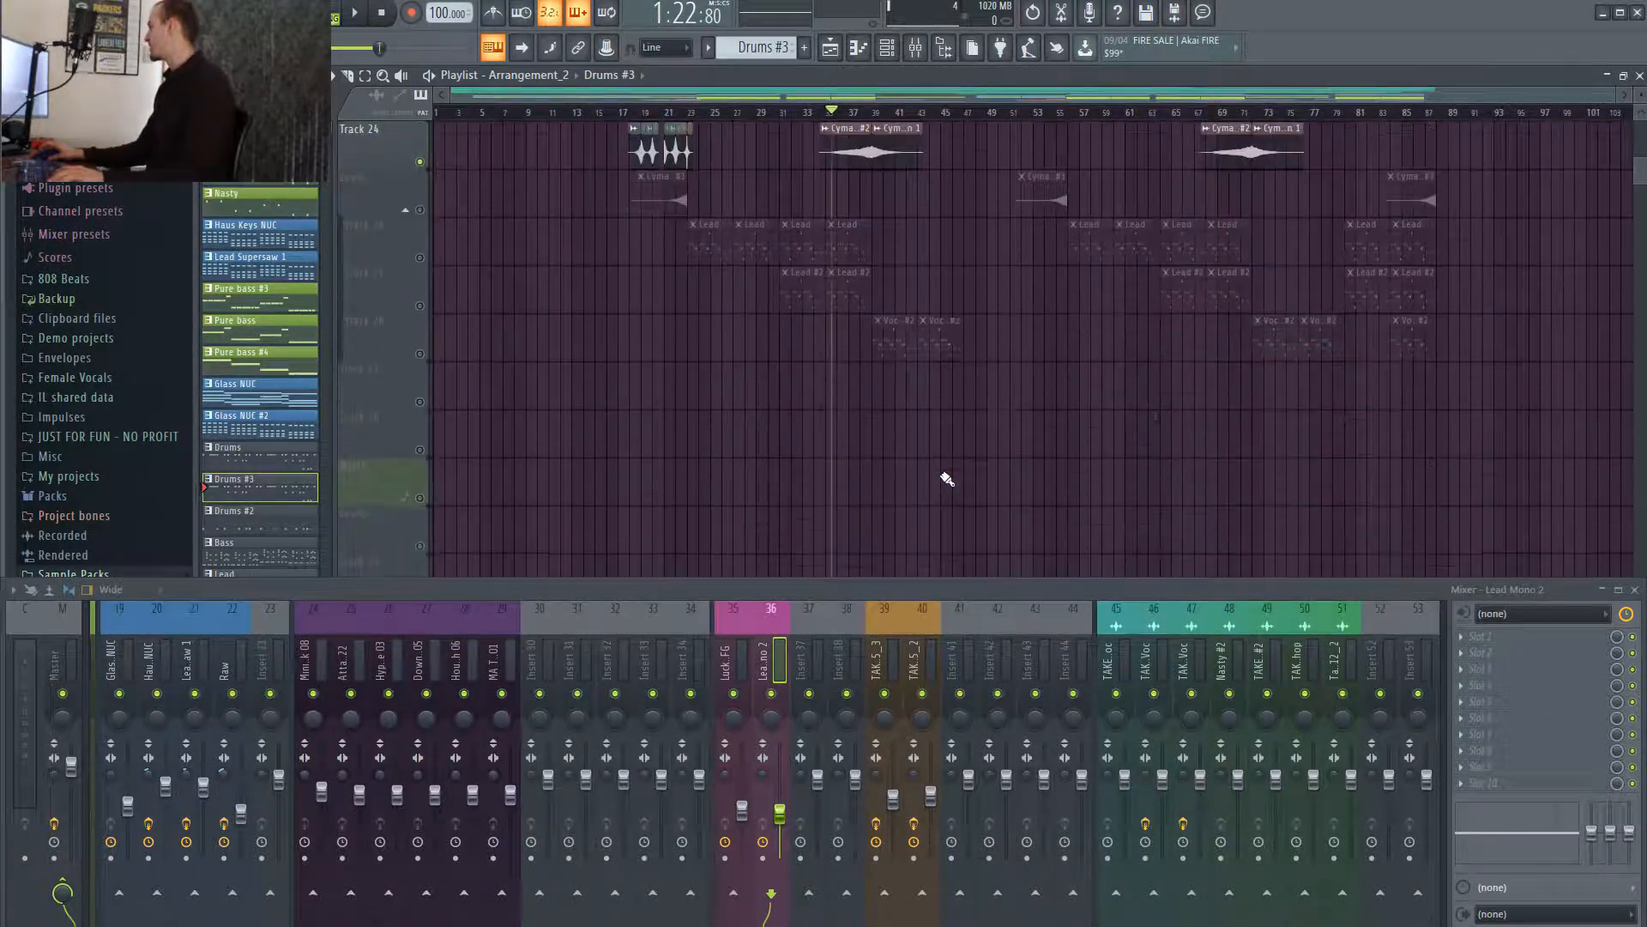
scroll(509, 515, "up", 4)
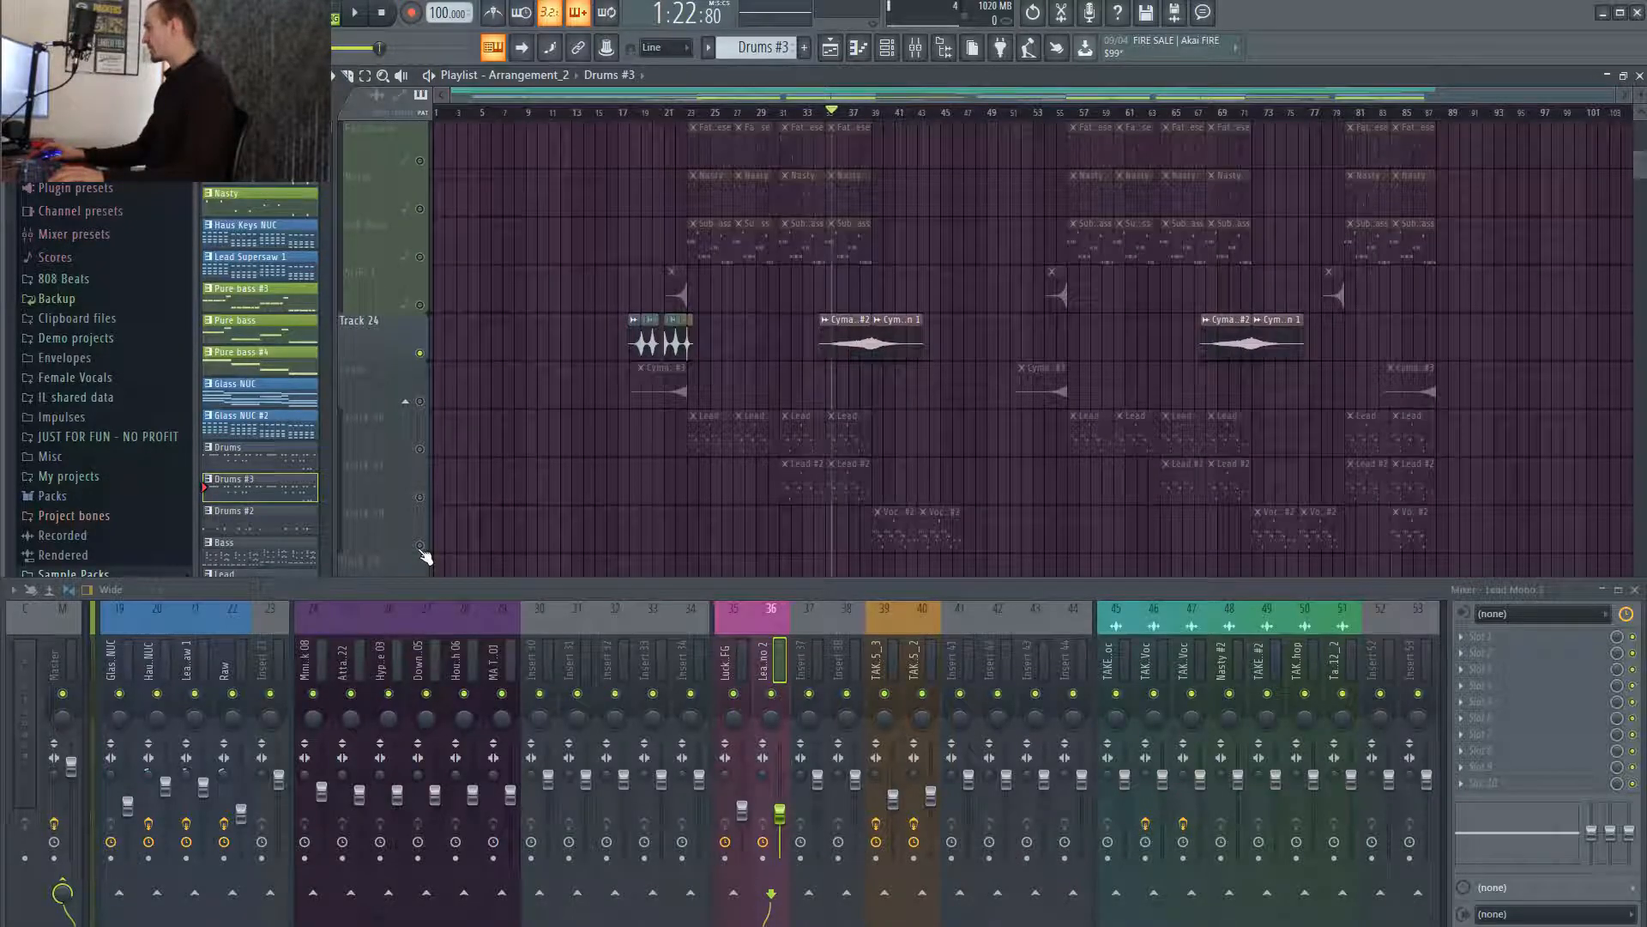
scroll(893, 437, "down", 3)
scroll(996, 453, "up", 3)
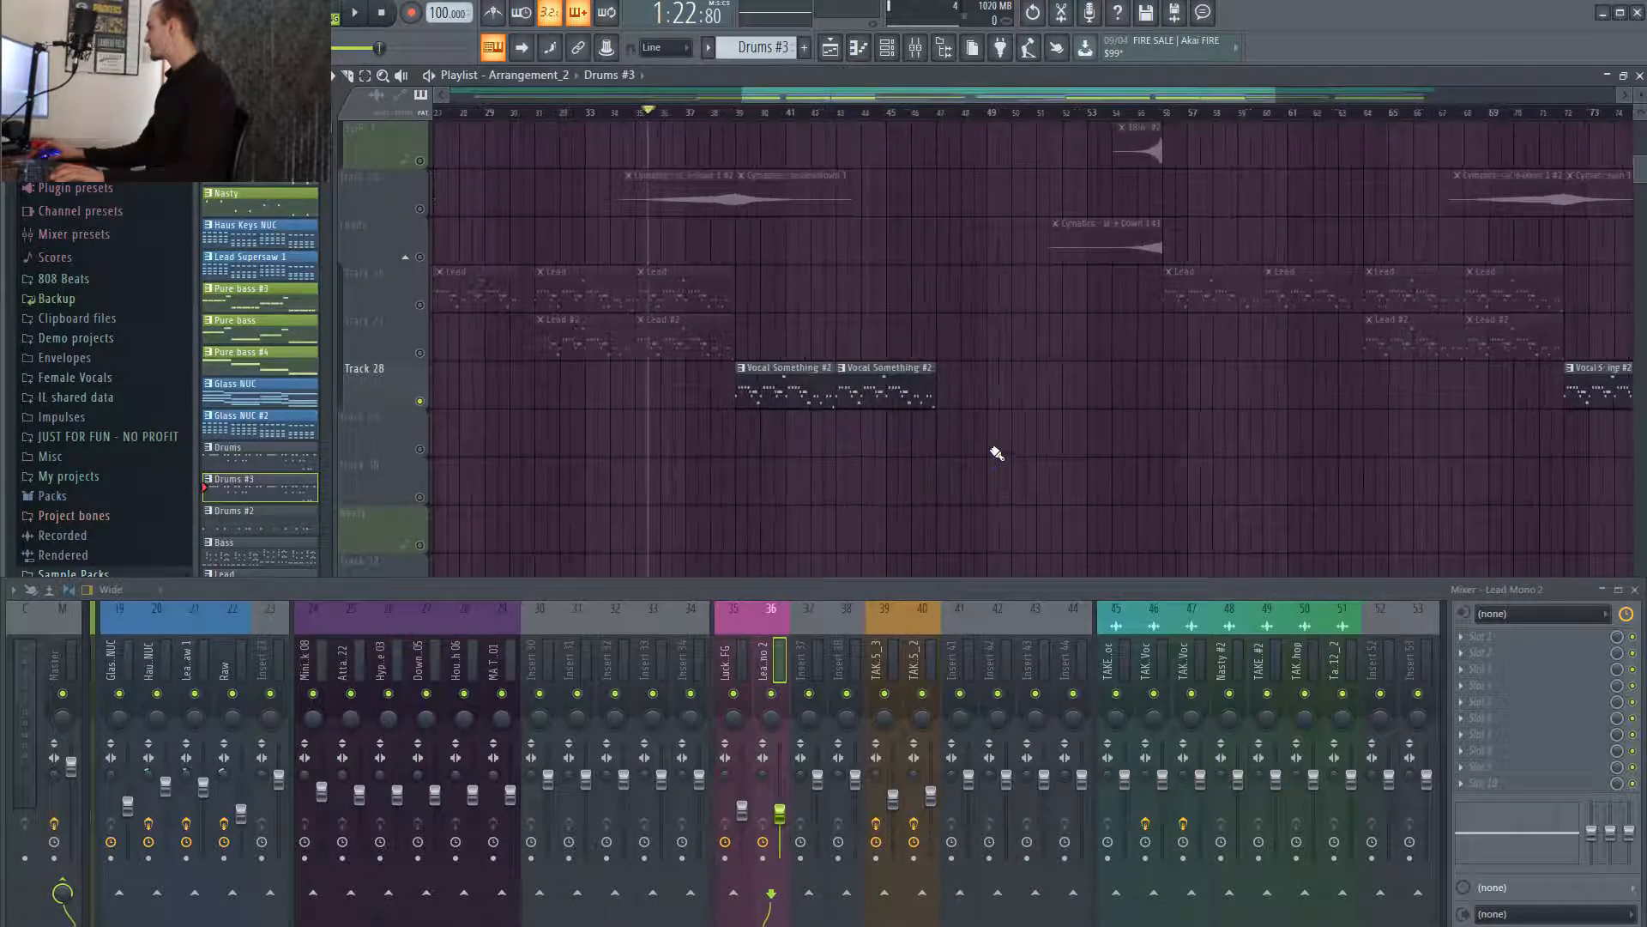
scroll(996, 453, "up", 2)
left_click(588, 114)
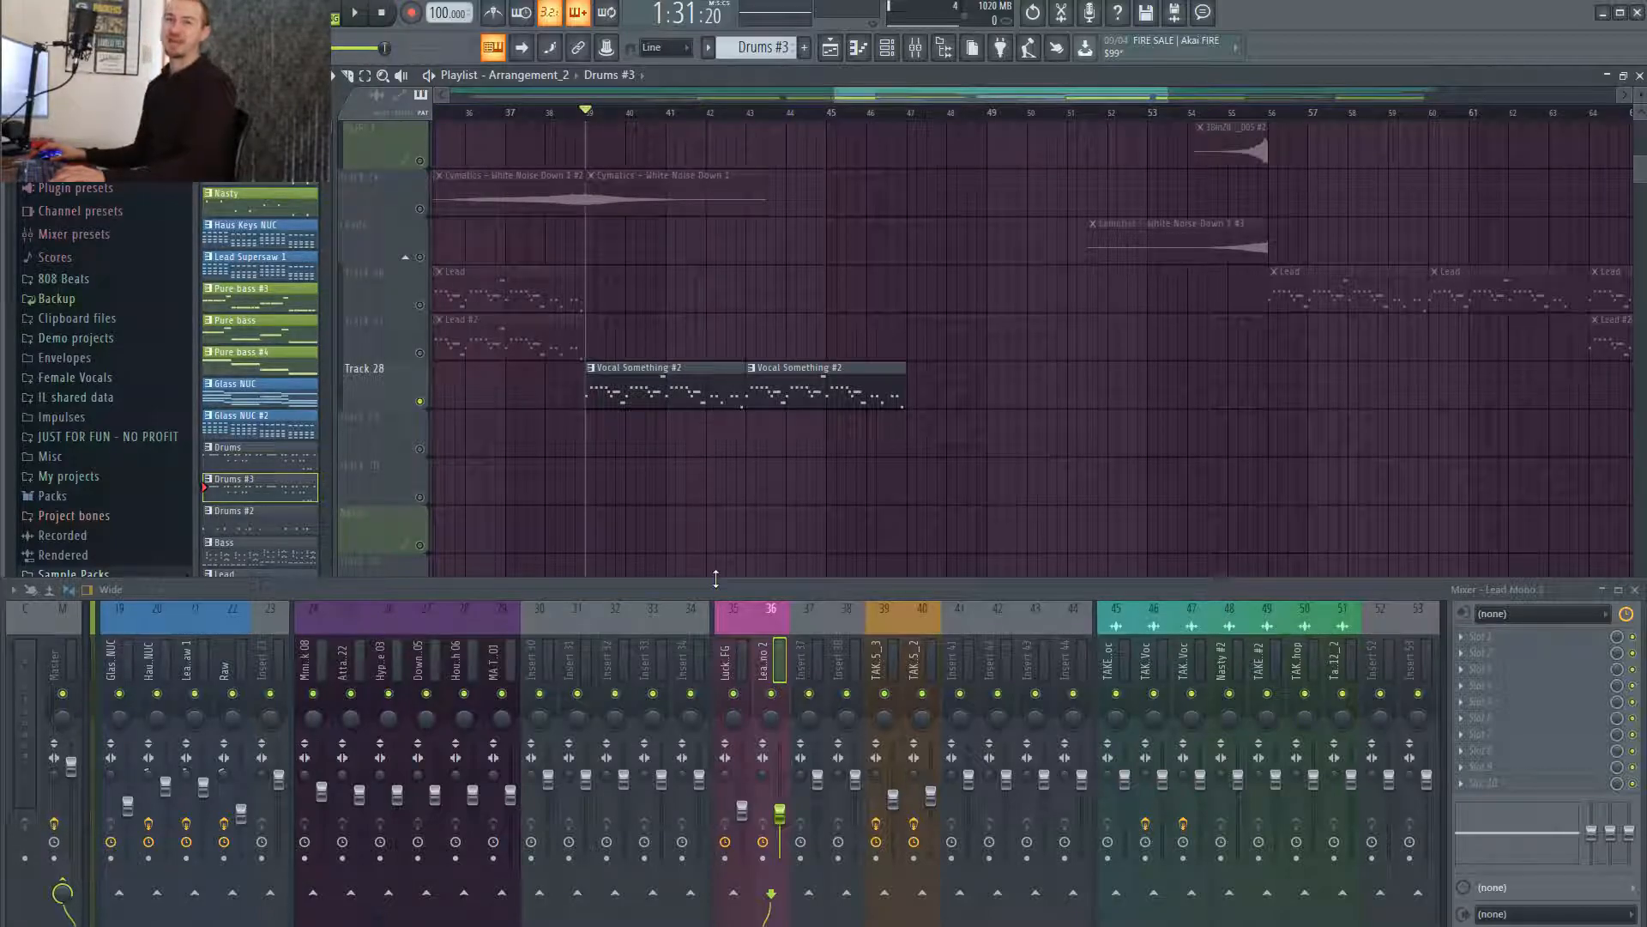
Play the Vocal Something #2 clips from bar 39 while watching their mixer channels.
scroll(793, 667, "down", 5)
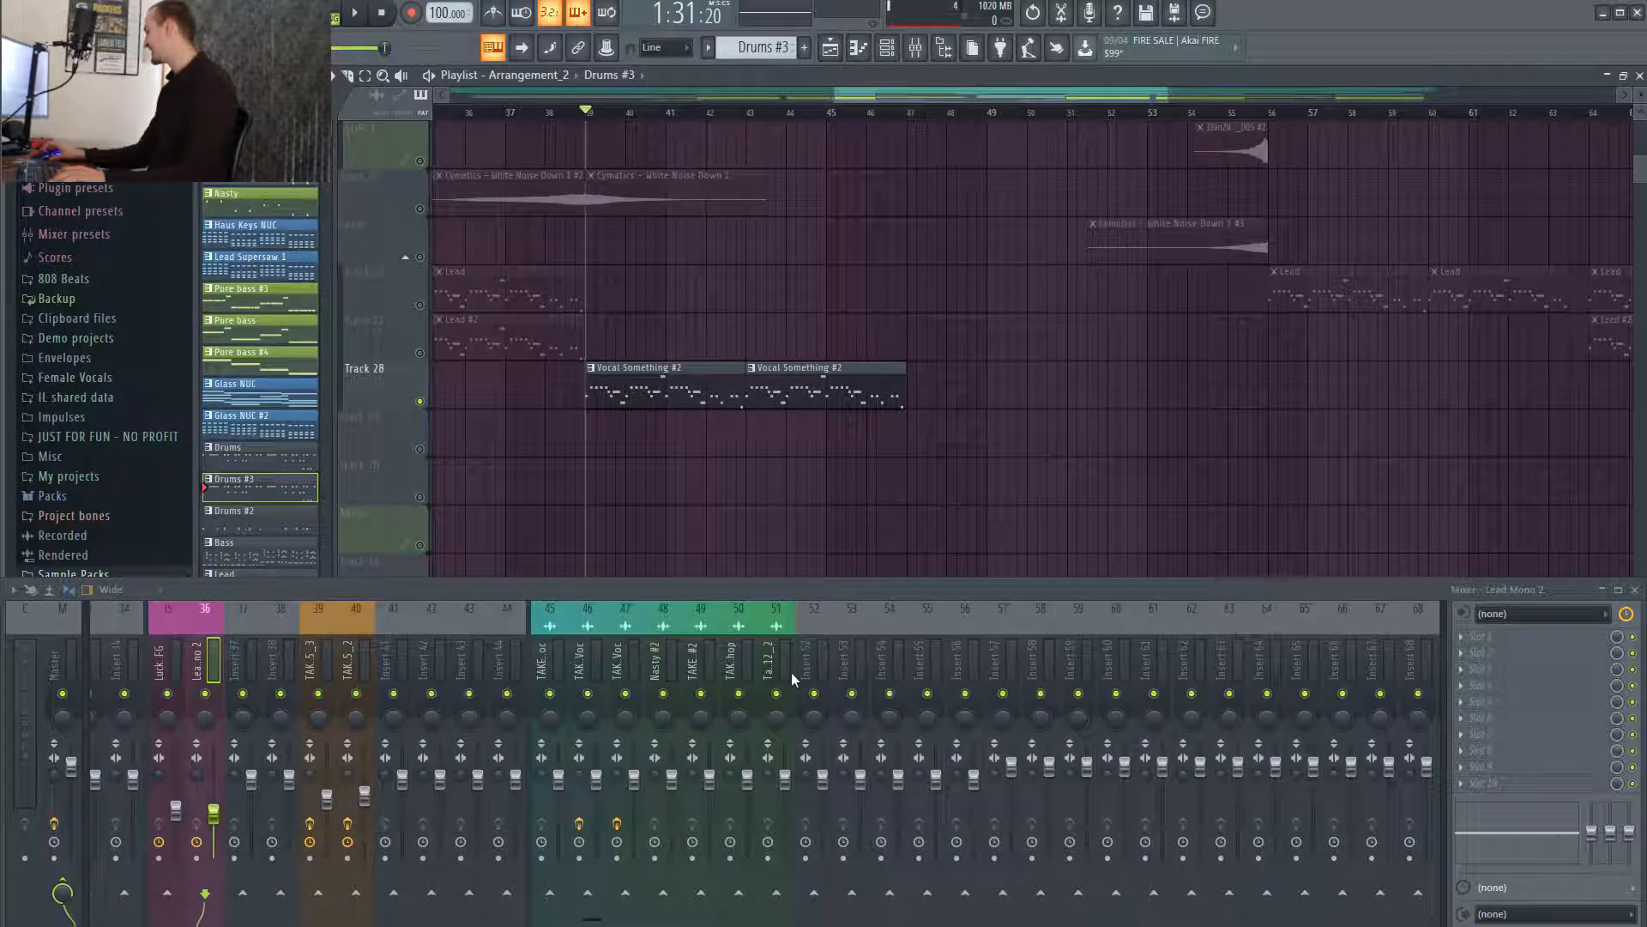
scroll(791, 672, "up", 9)
scroll(791, 672, "down", 3)
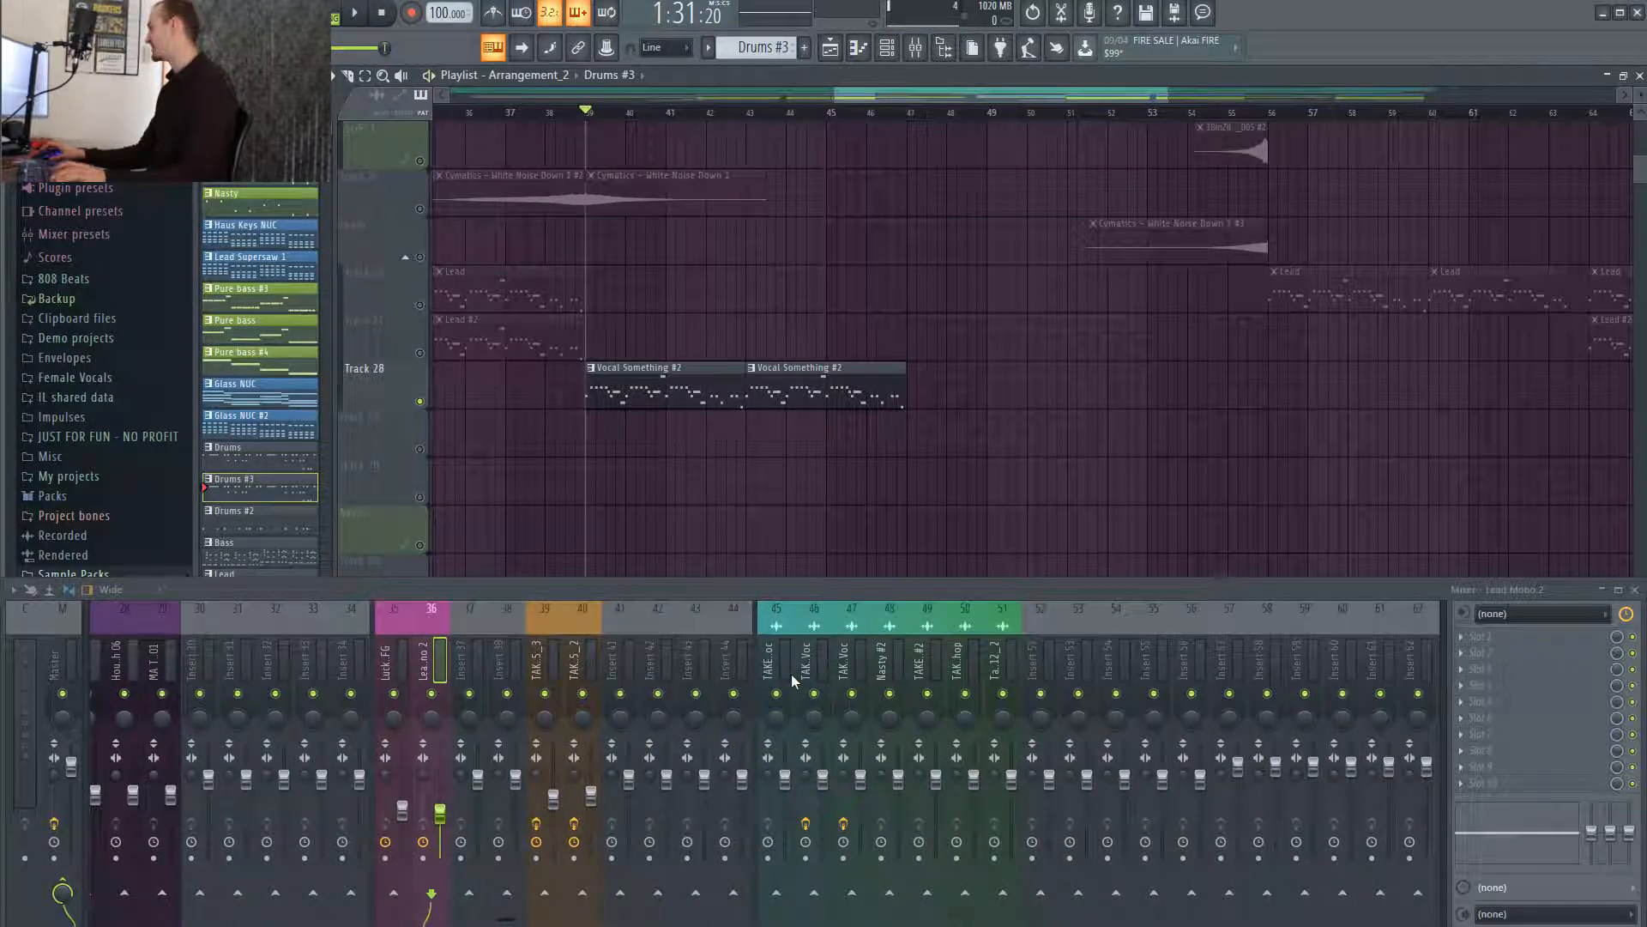
key("space")
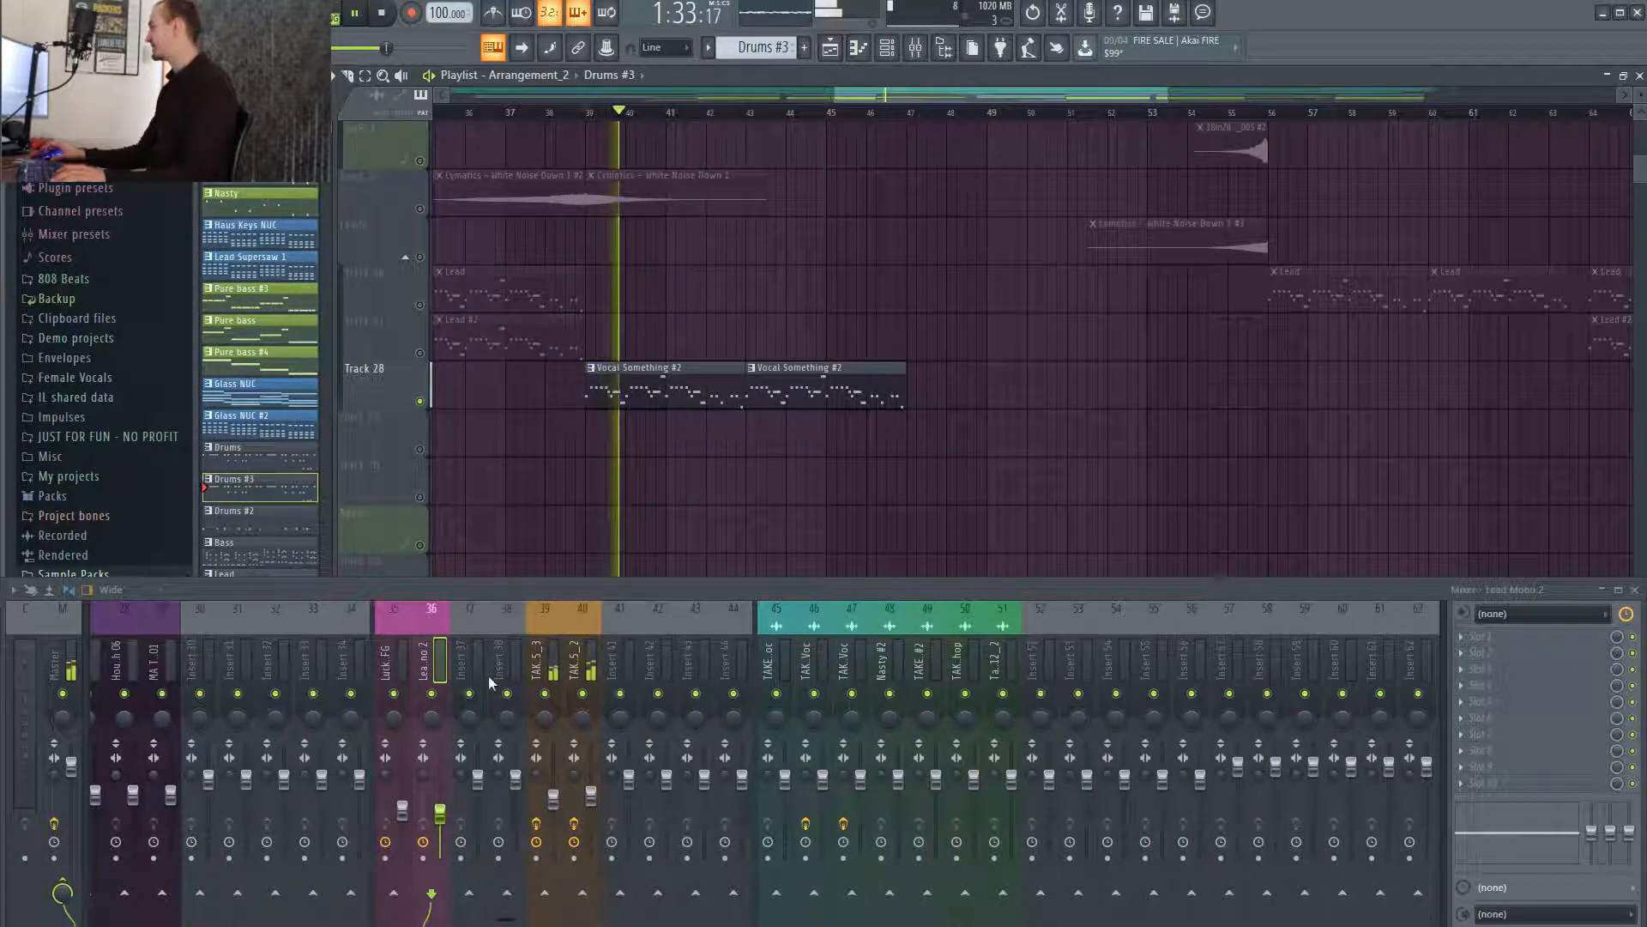
scroll(481, 677, "up", 2)
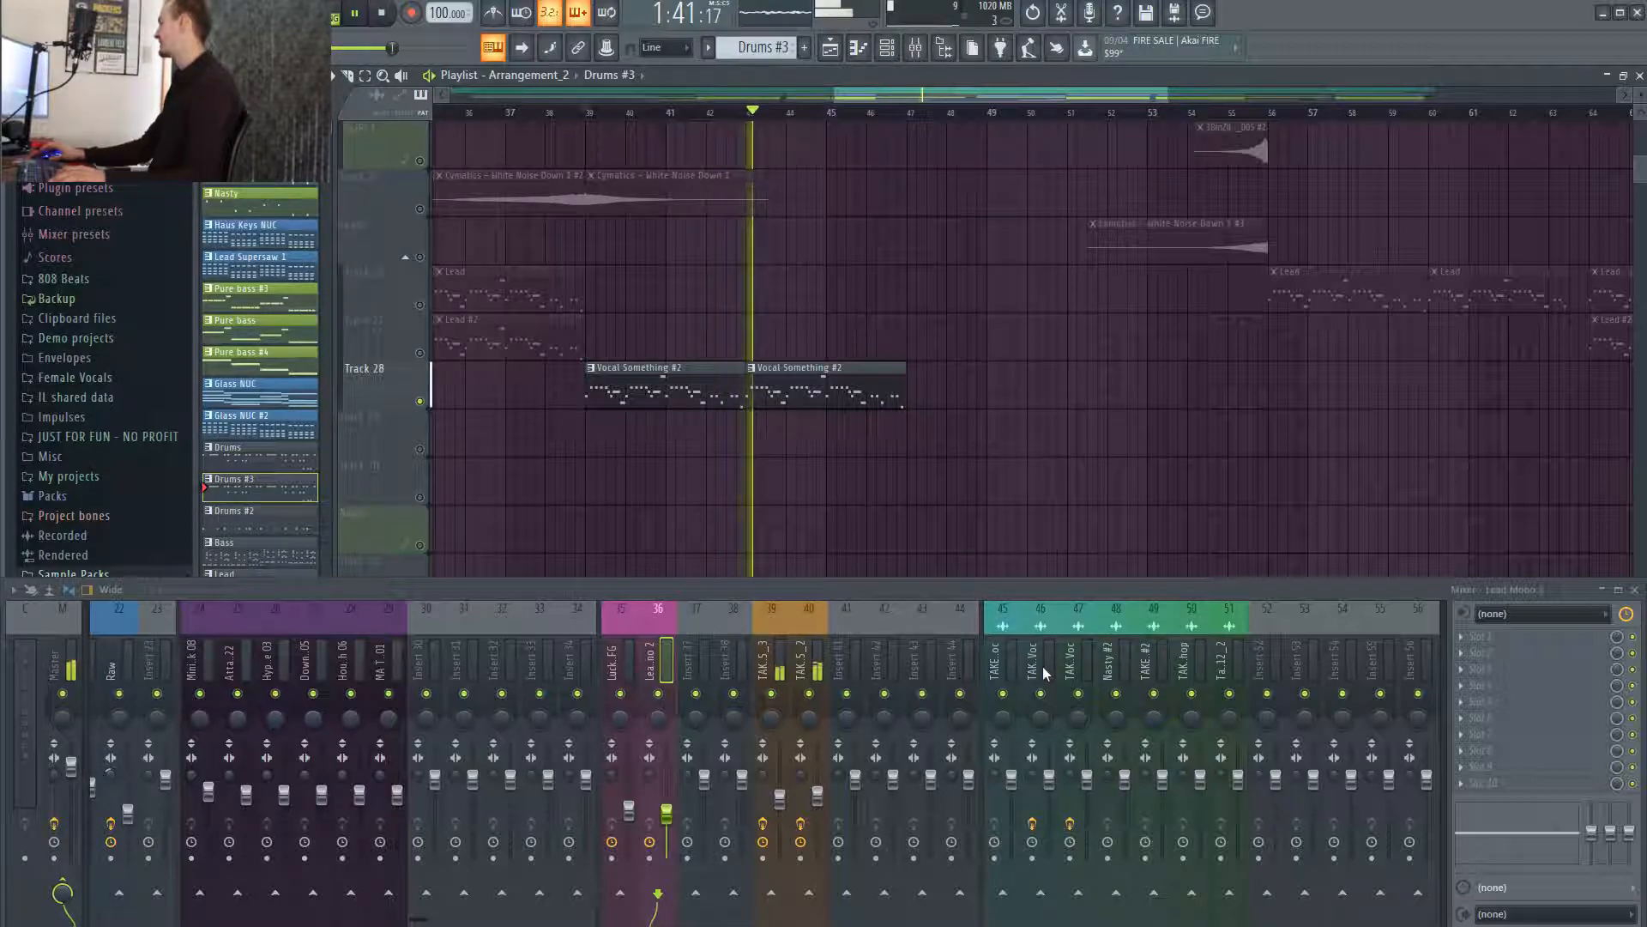
key("space")
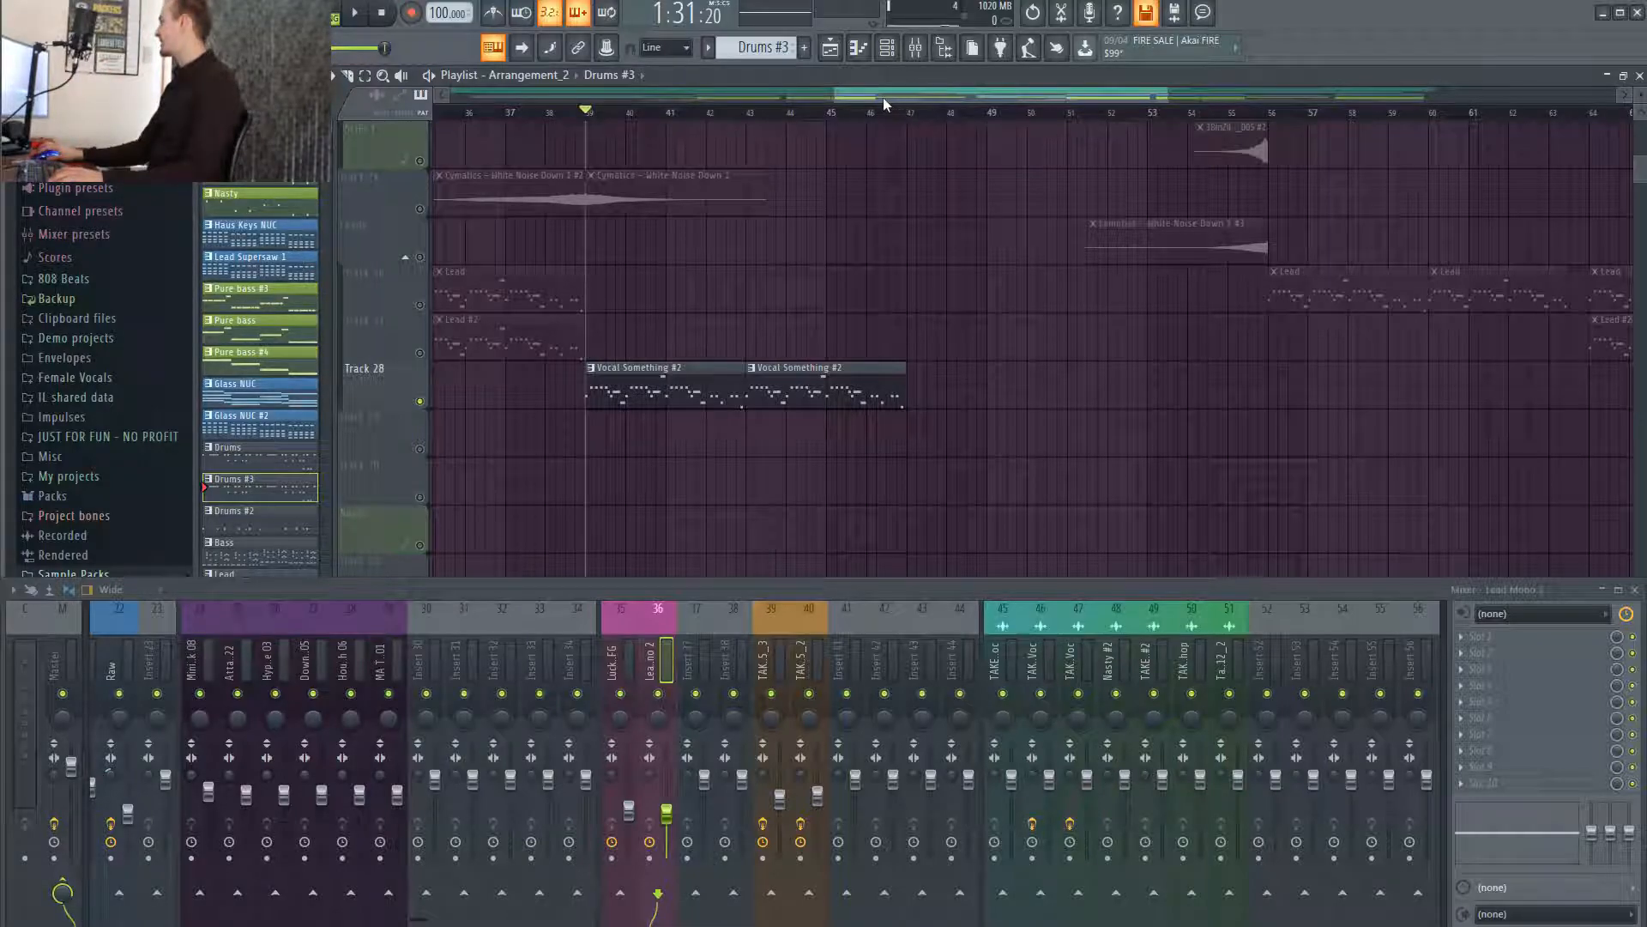
Inspect the Gross Beat effect on mixer insert 39, then close its window.
left_click_drag(883, 96, 836, 96)
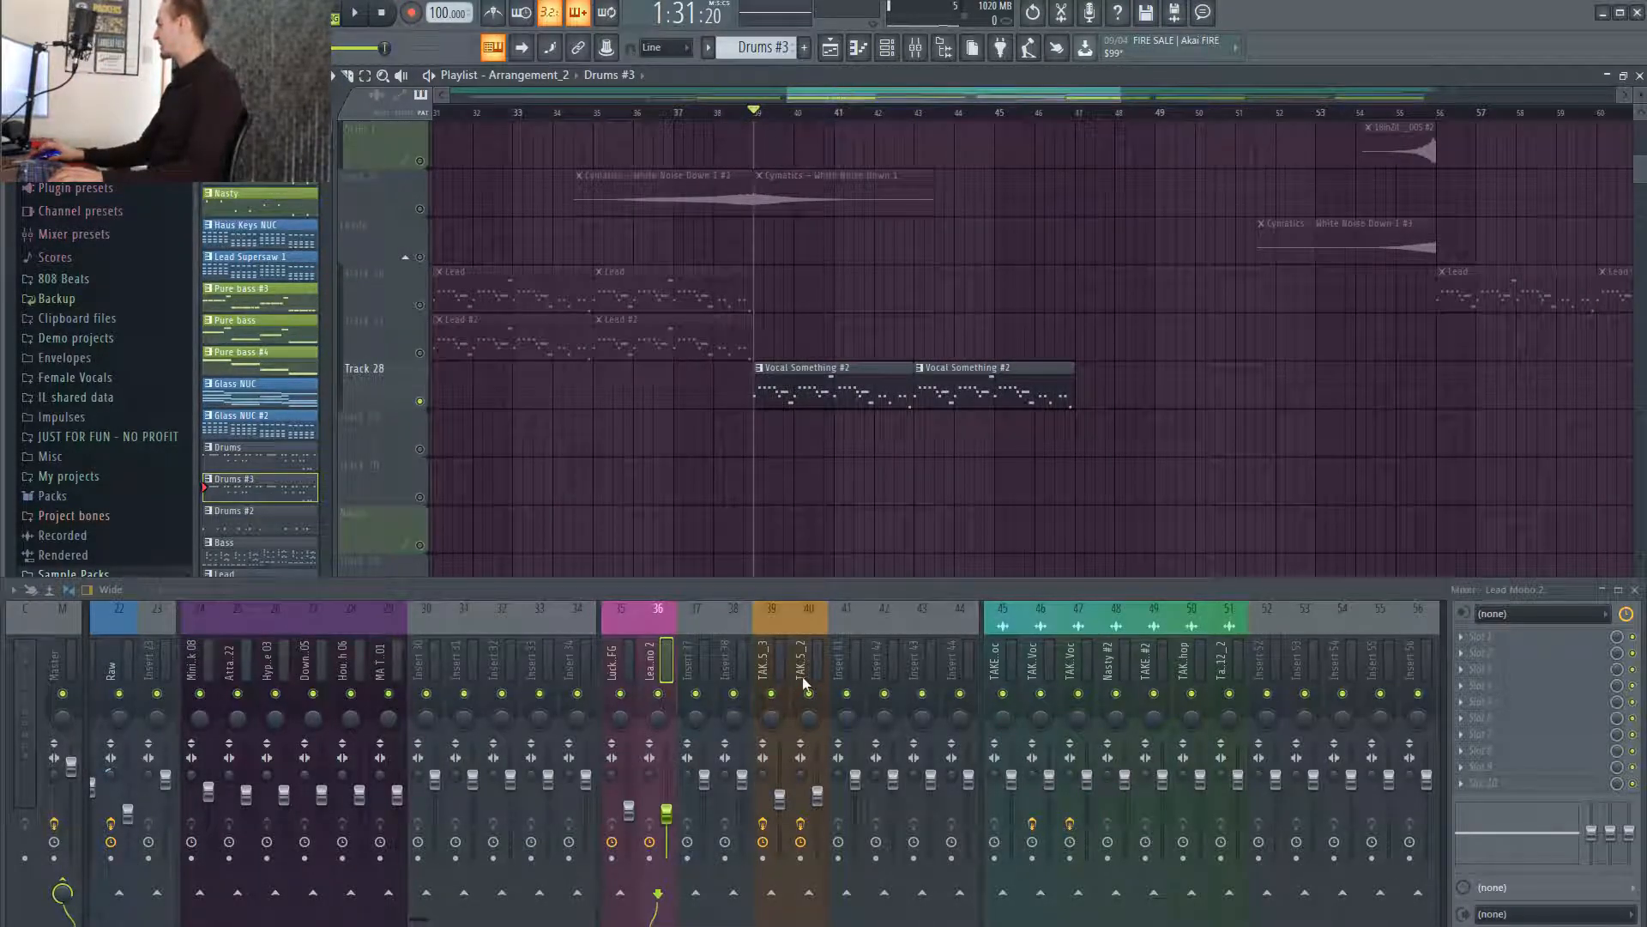
left_click(761, 672)
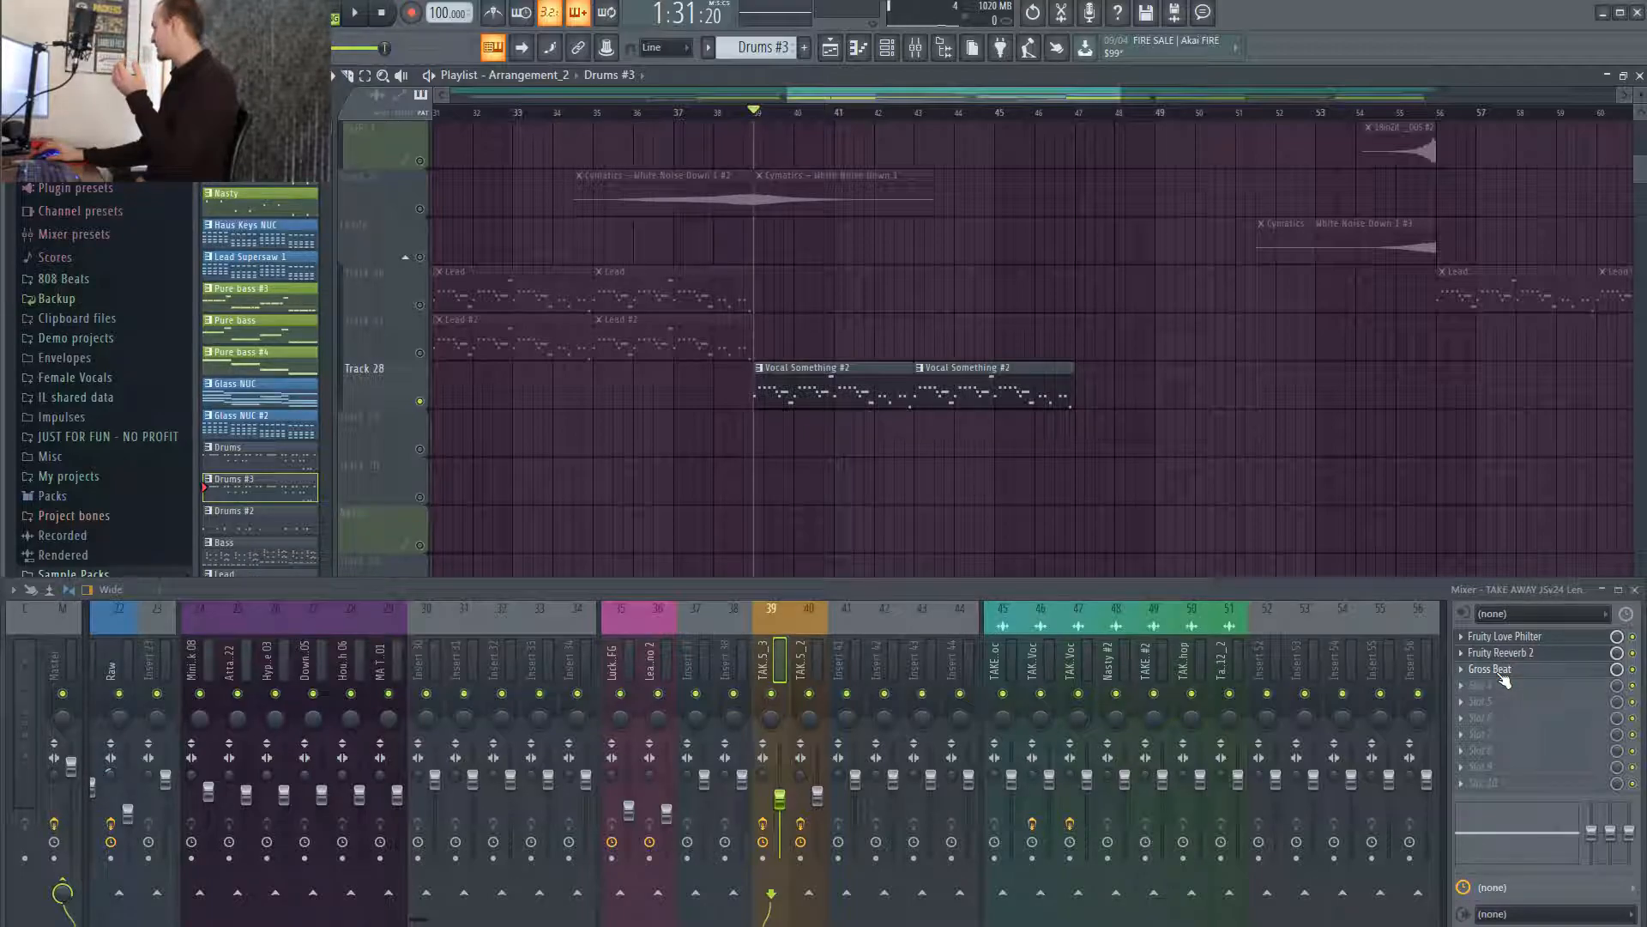
left_click(1501, 675)
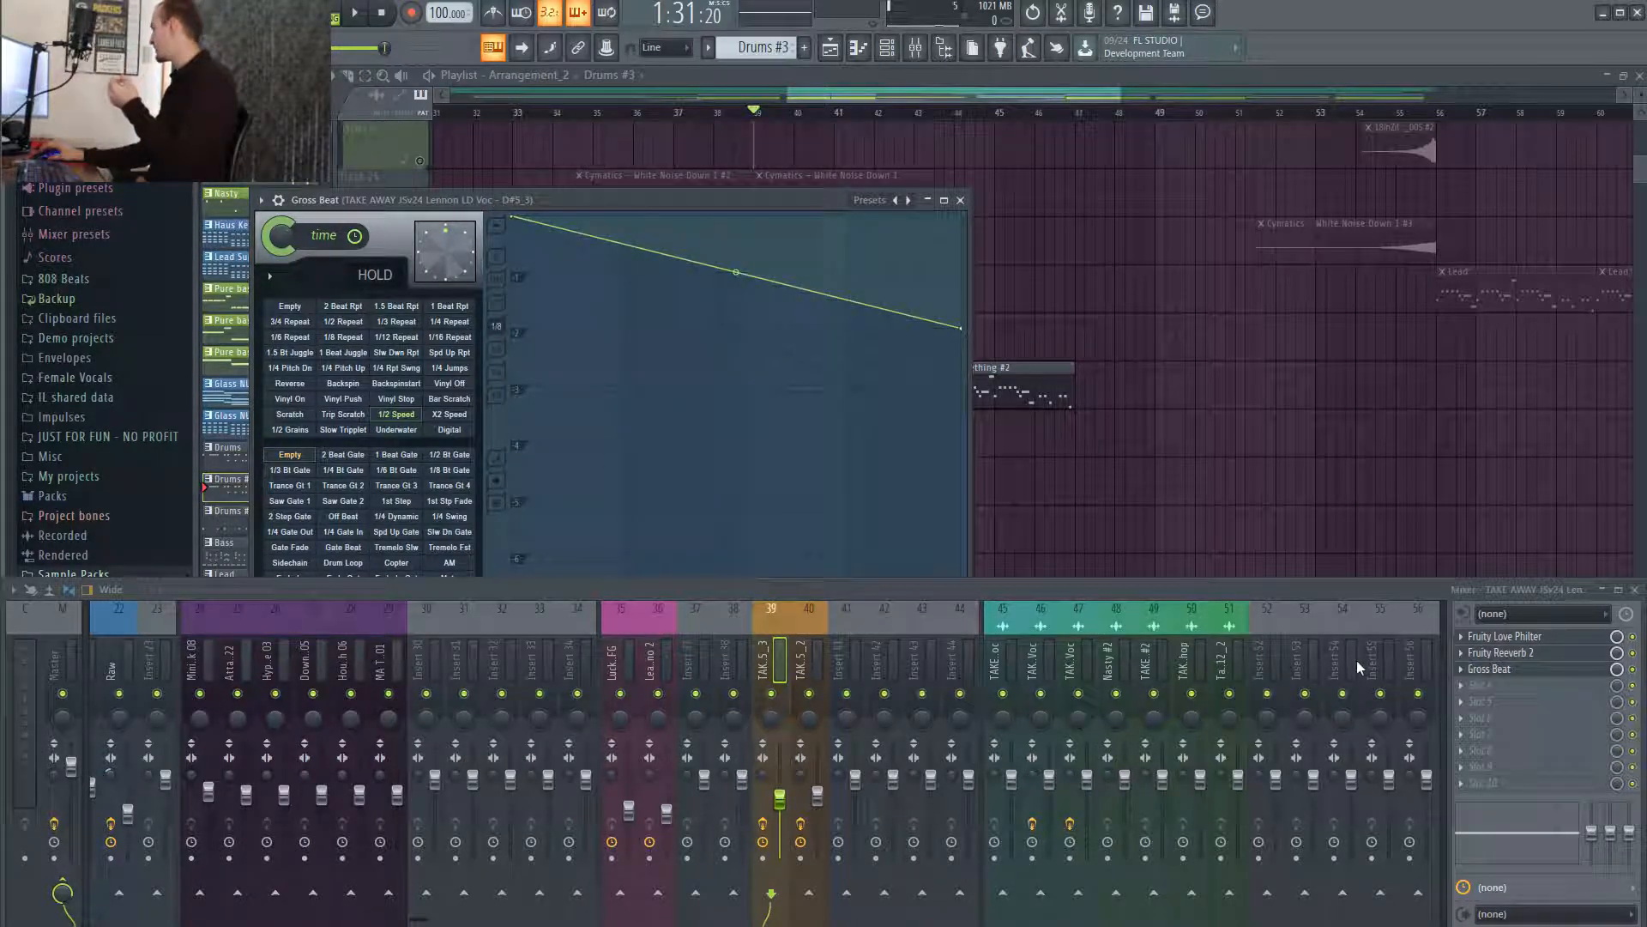
left_click(1495, 675)
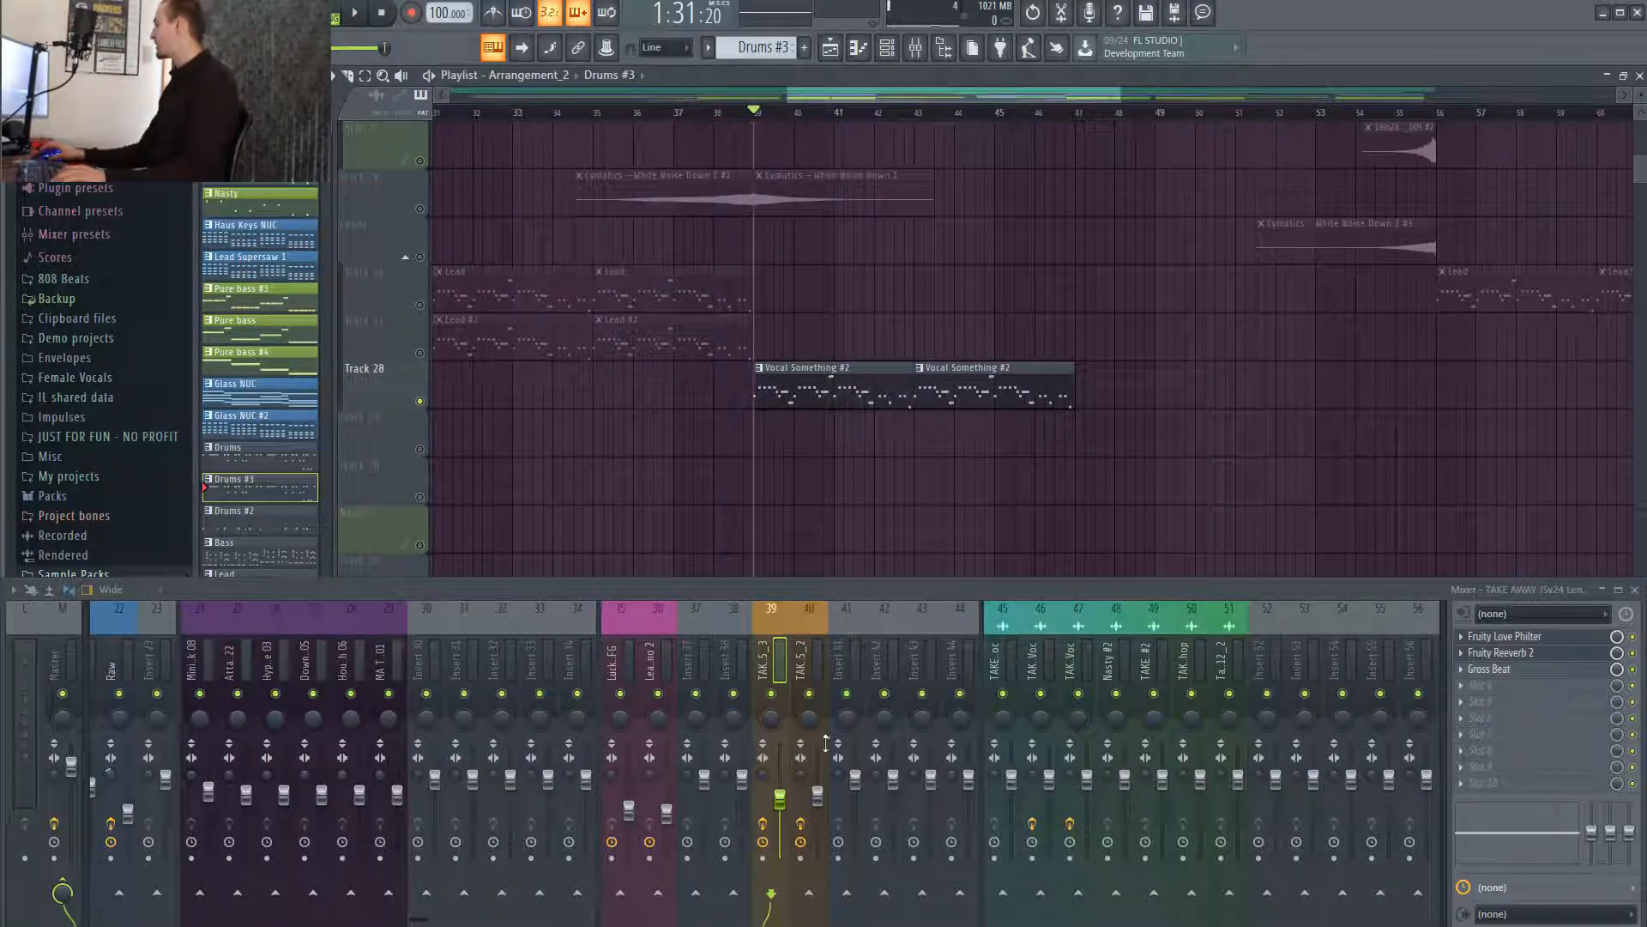
Play Track 28's Vocal Something #2 clips from bar 39 once more, then stop playback.
left_click(764, 823)
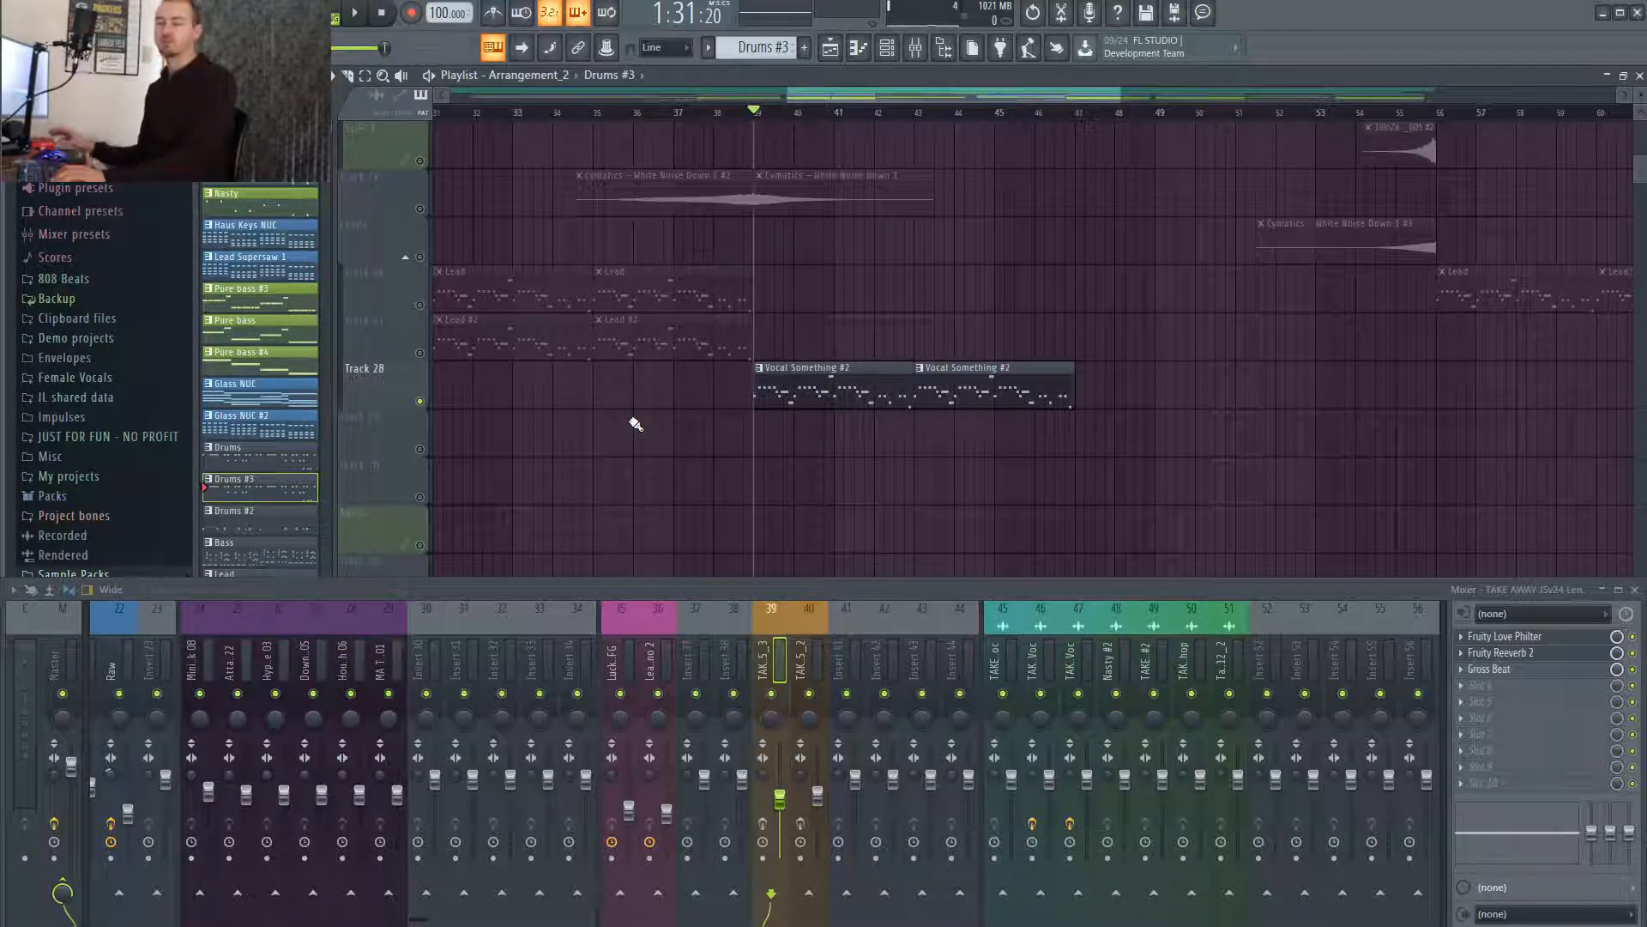
key("space")
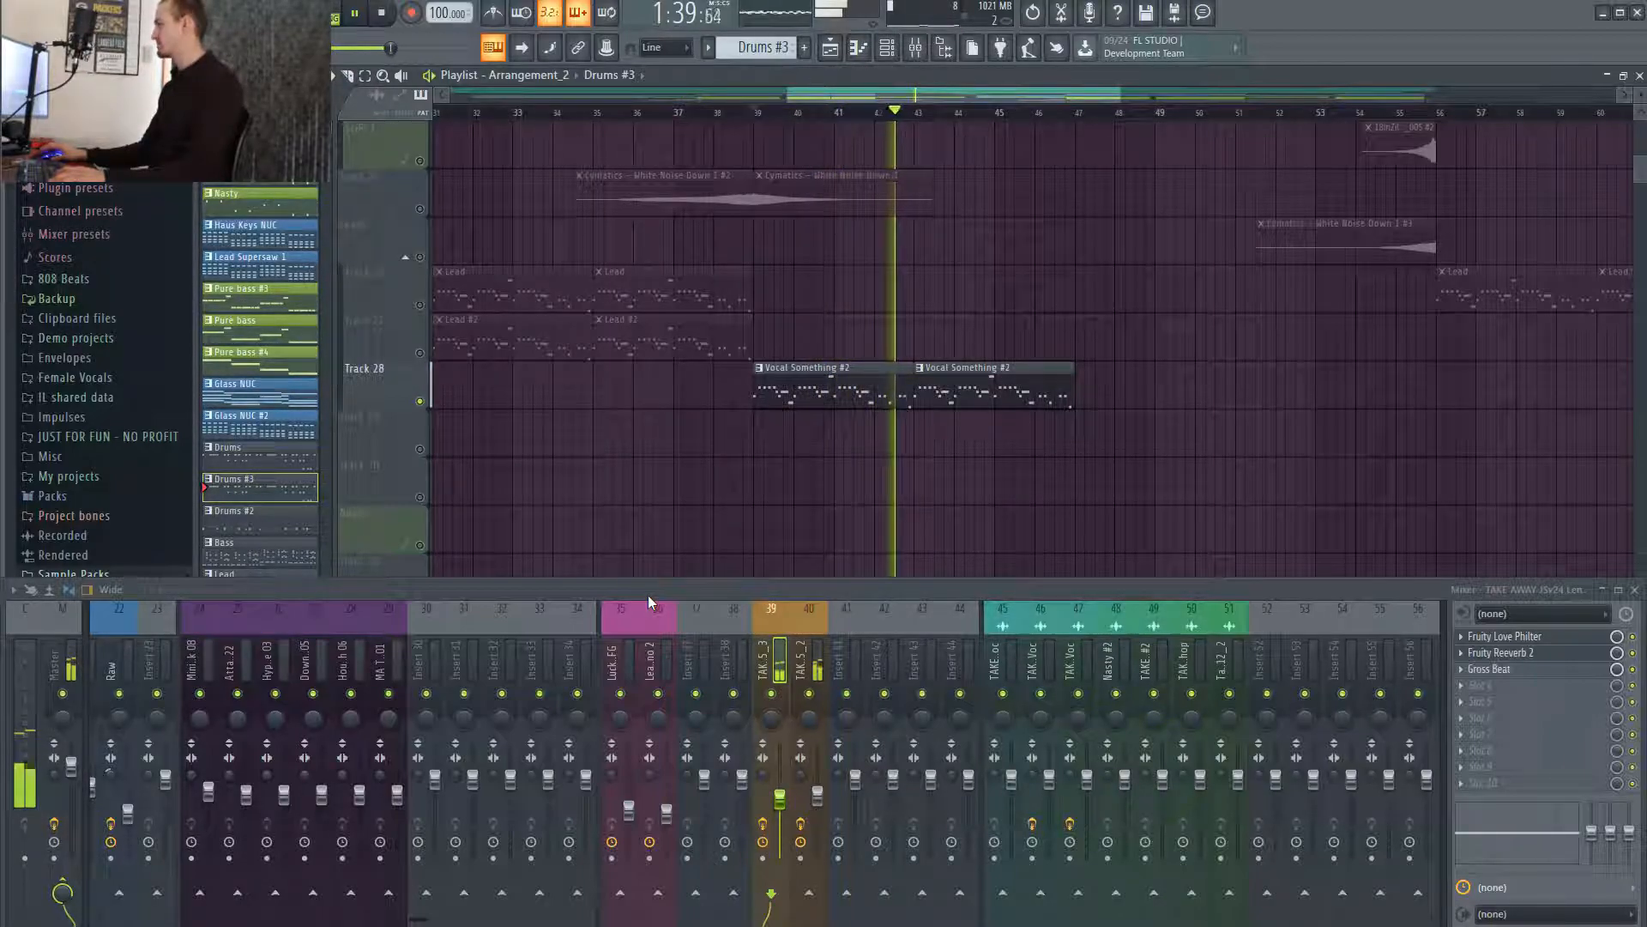
key("space")
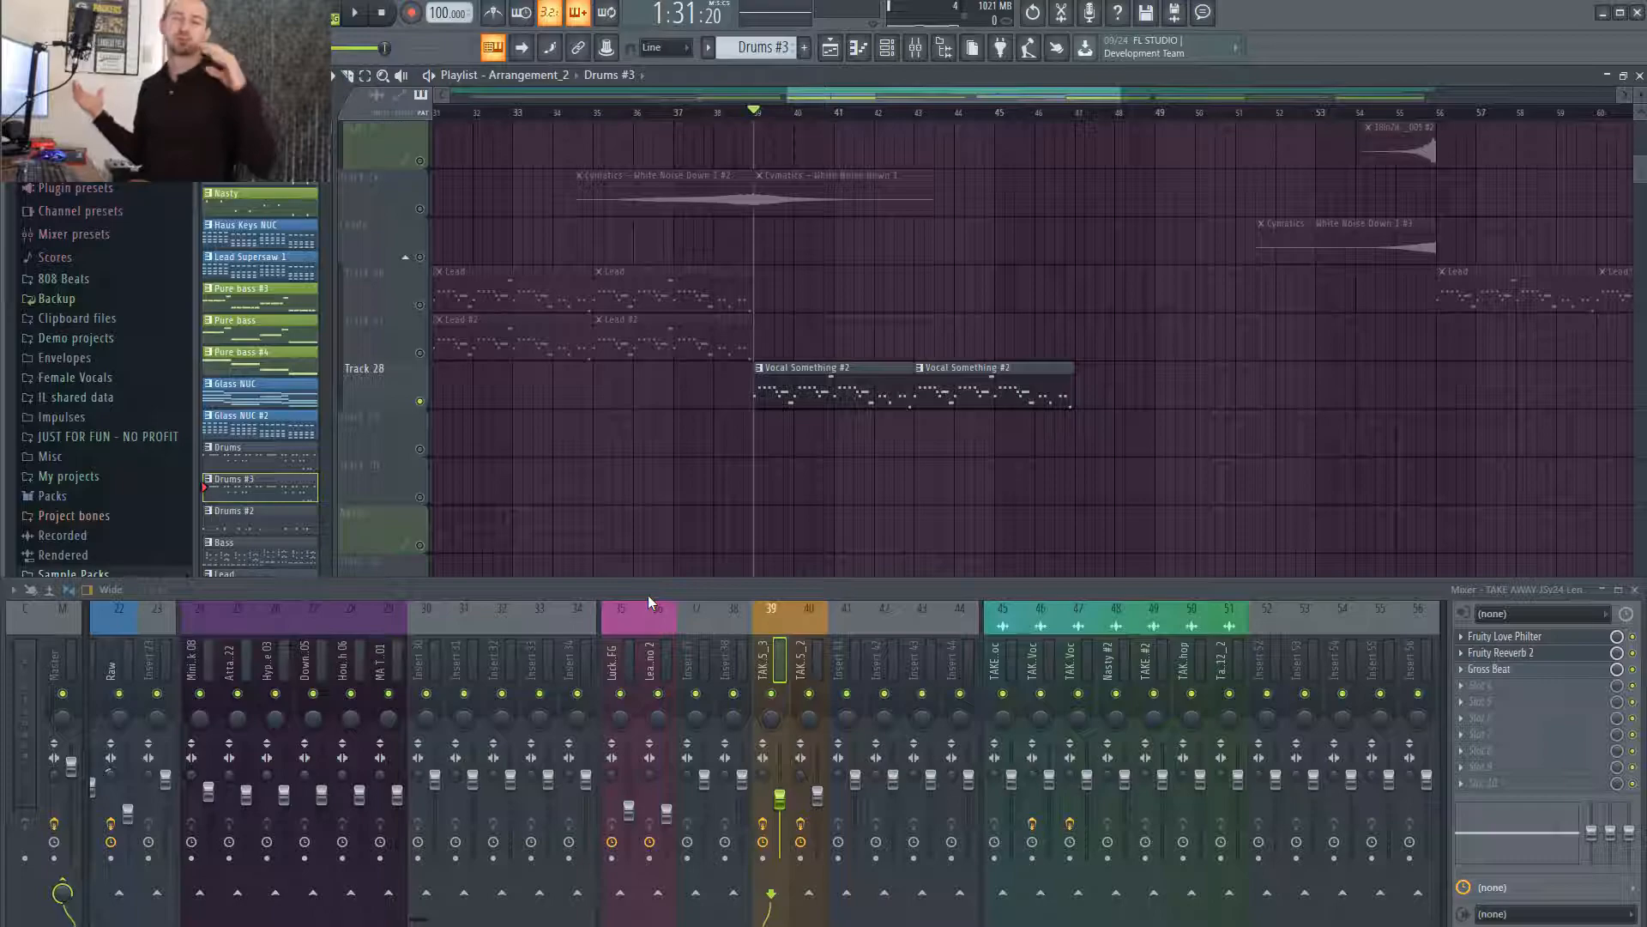
Unmute the Pure bass, drums and Track 24 tracks alongside the Track 28 vocal chops.
scroll(1028, 433, "down", 5)
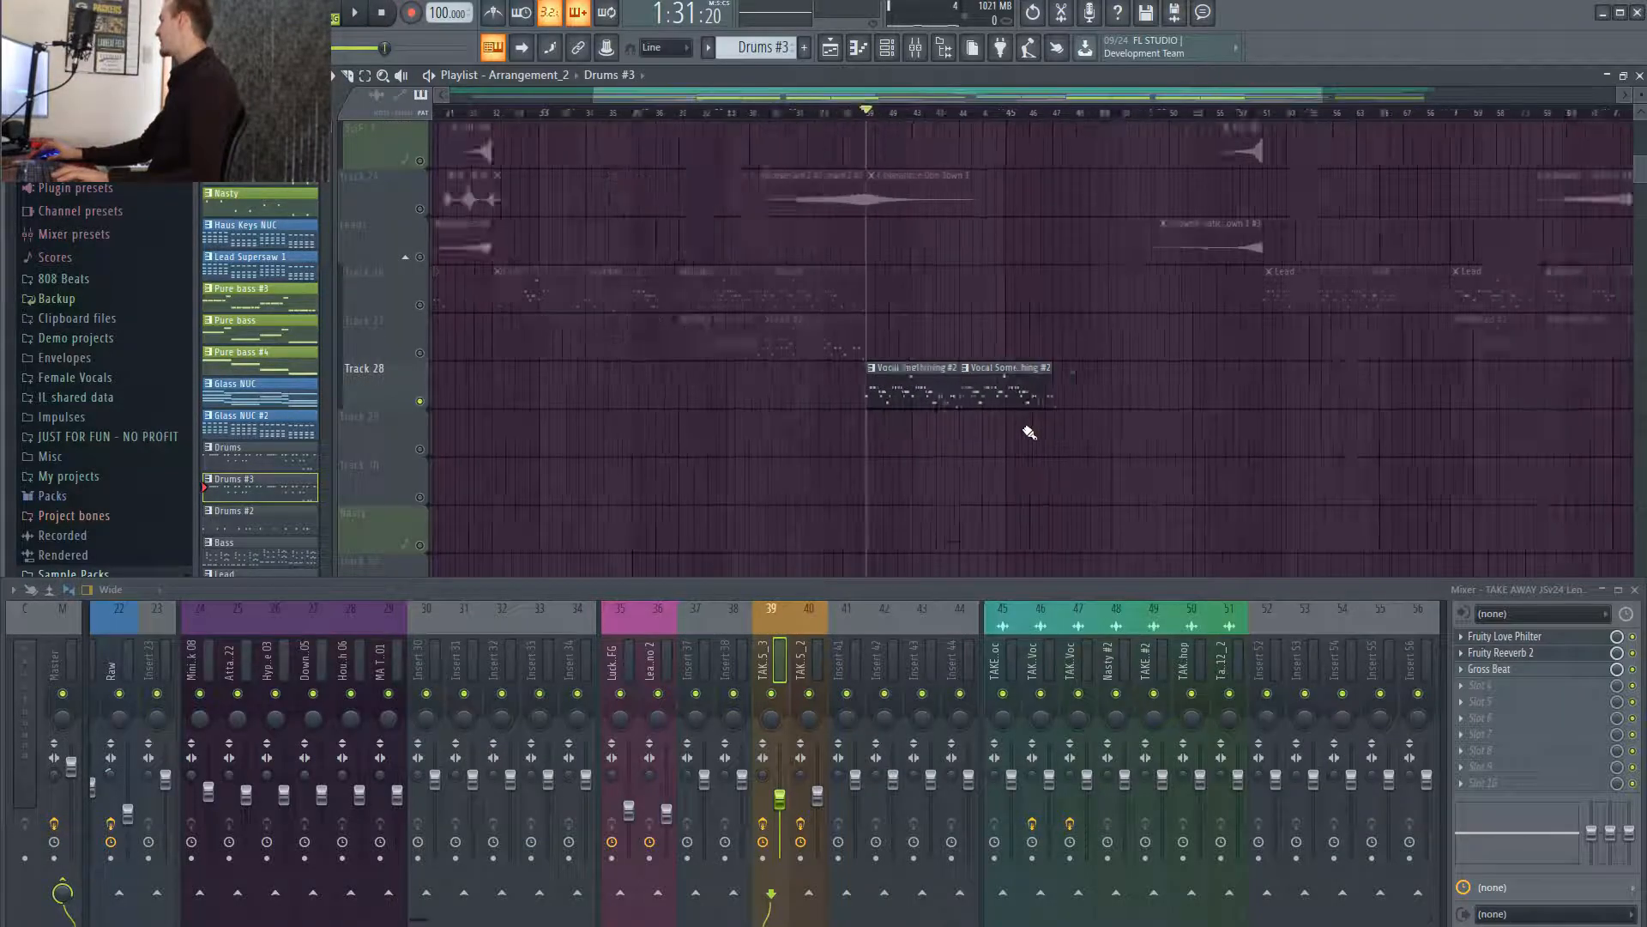
scroll(1115, 453, "up", 5)
scroll(806, 388, "up", 3)
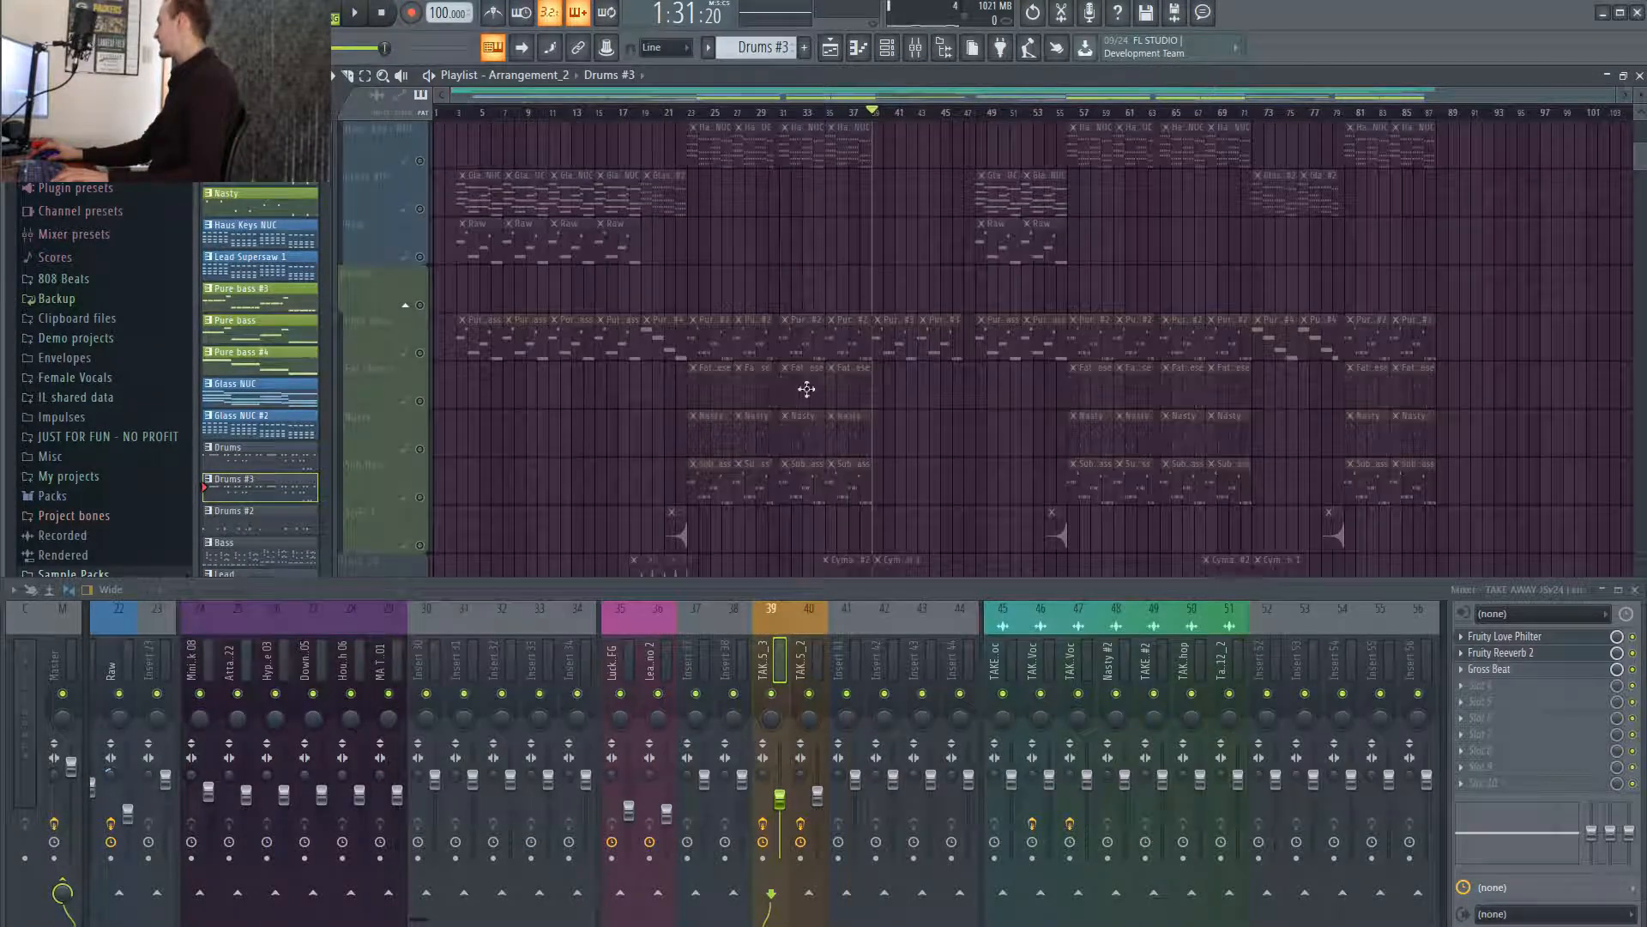
left_click(421, 353)
scroll(447, 365, "down", 2)
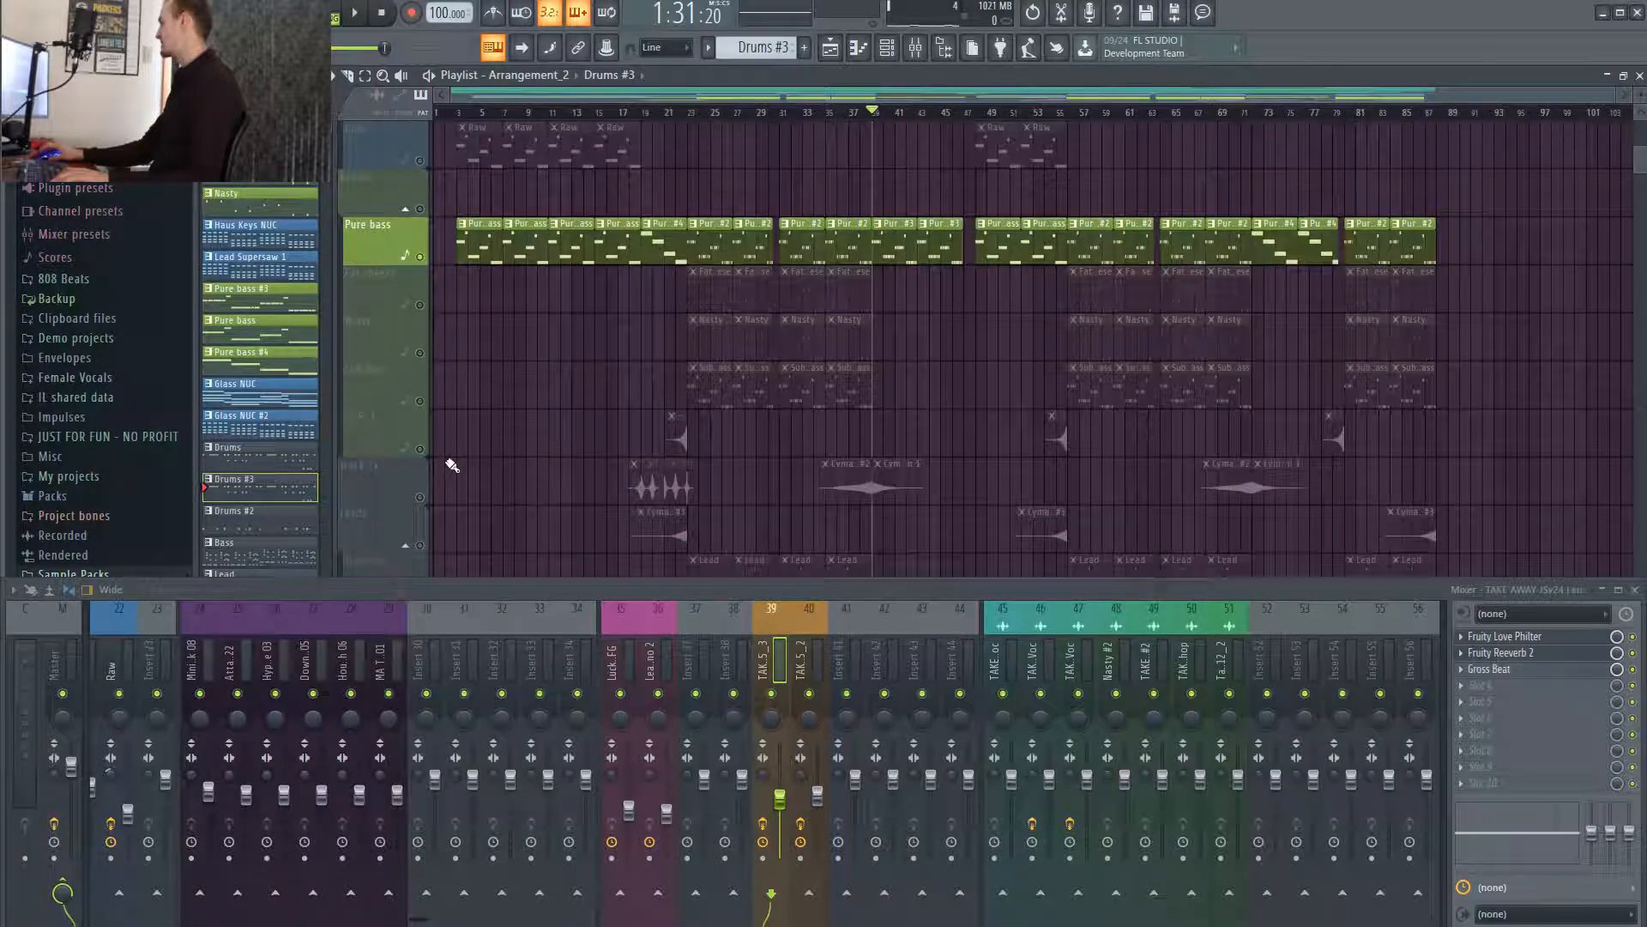
scroll(532, 412, "up", 8)
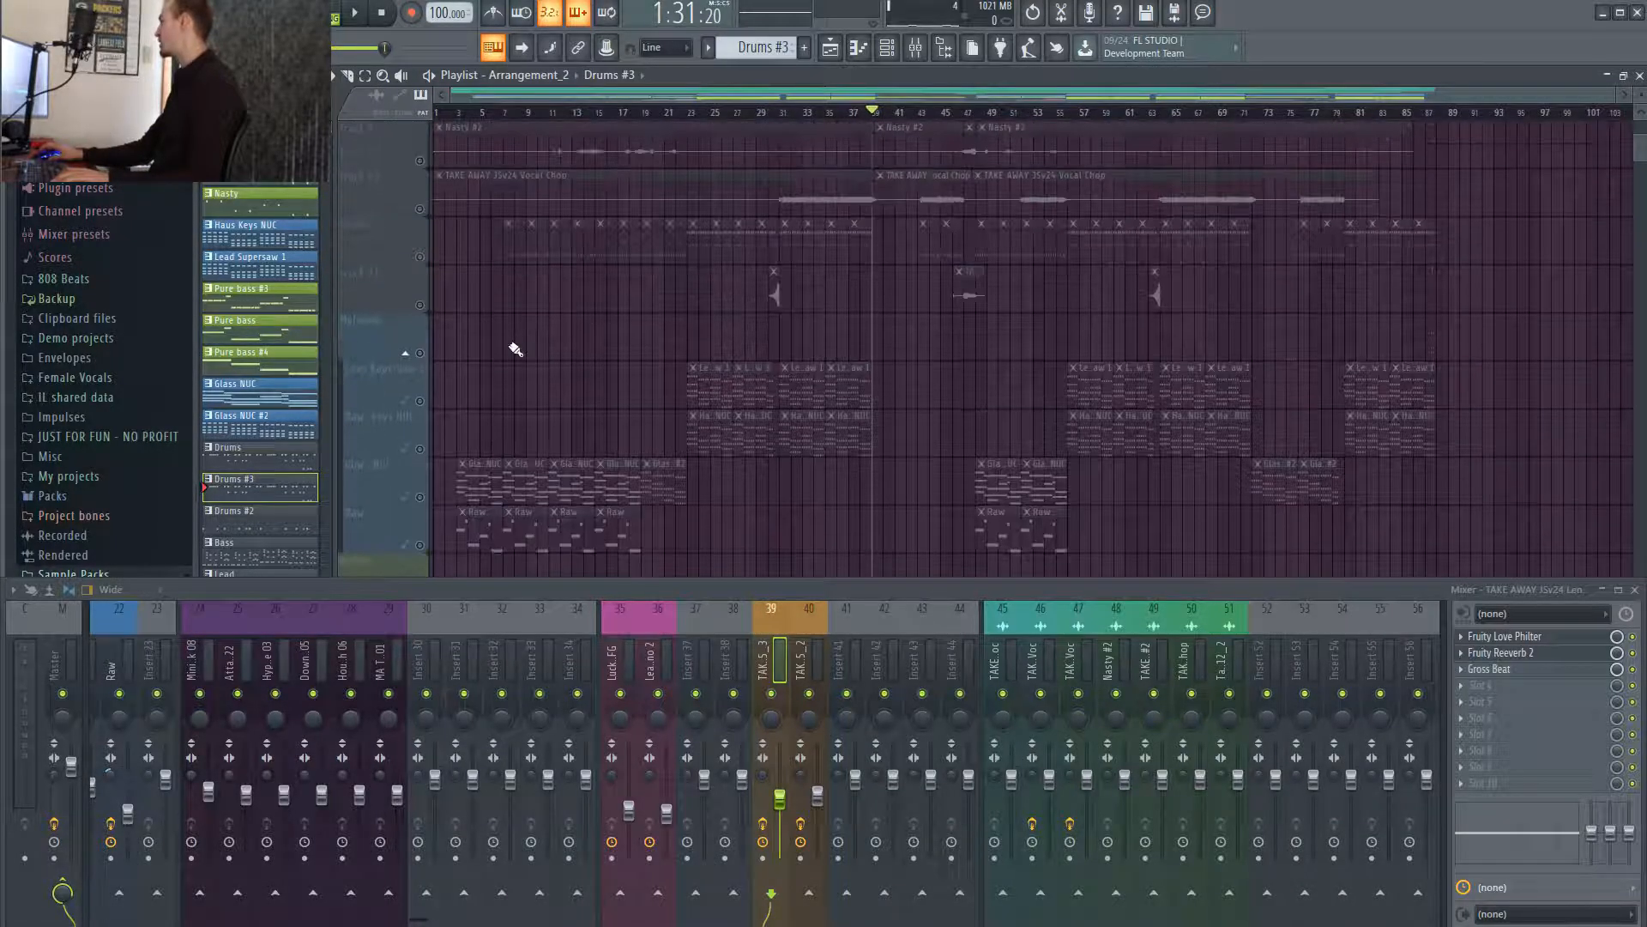
left_click(419, 257)
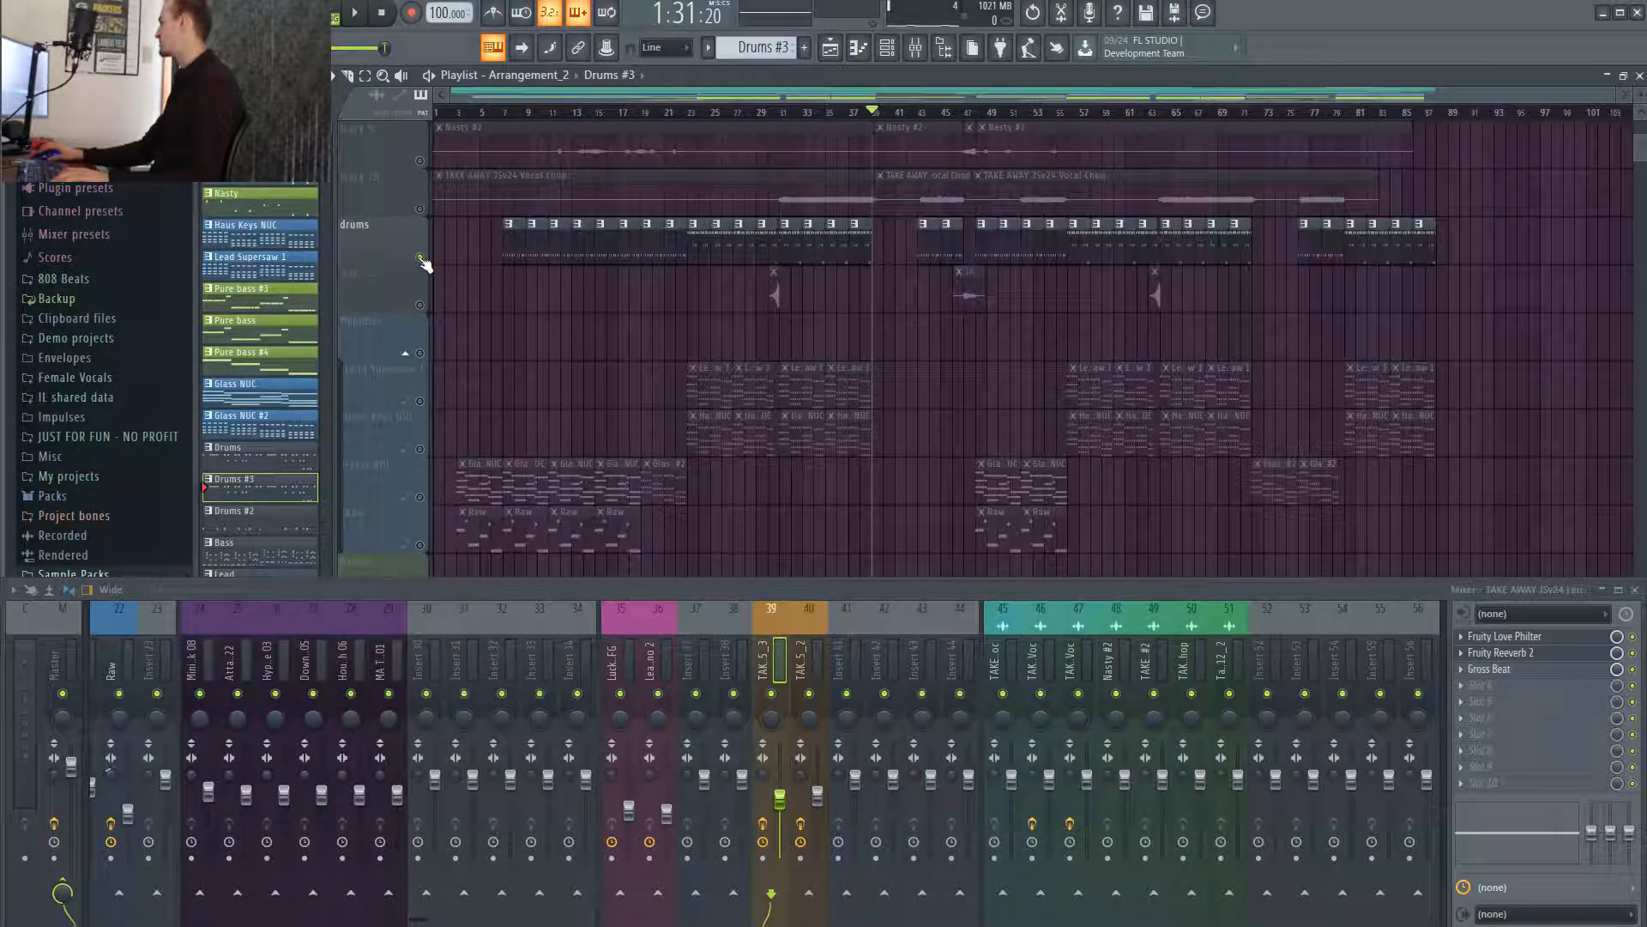
scroll(897, 415, "down", 3)
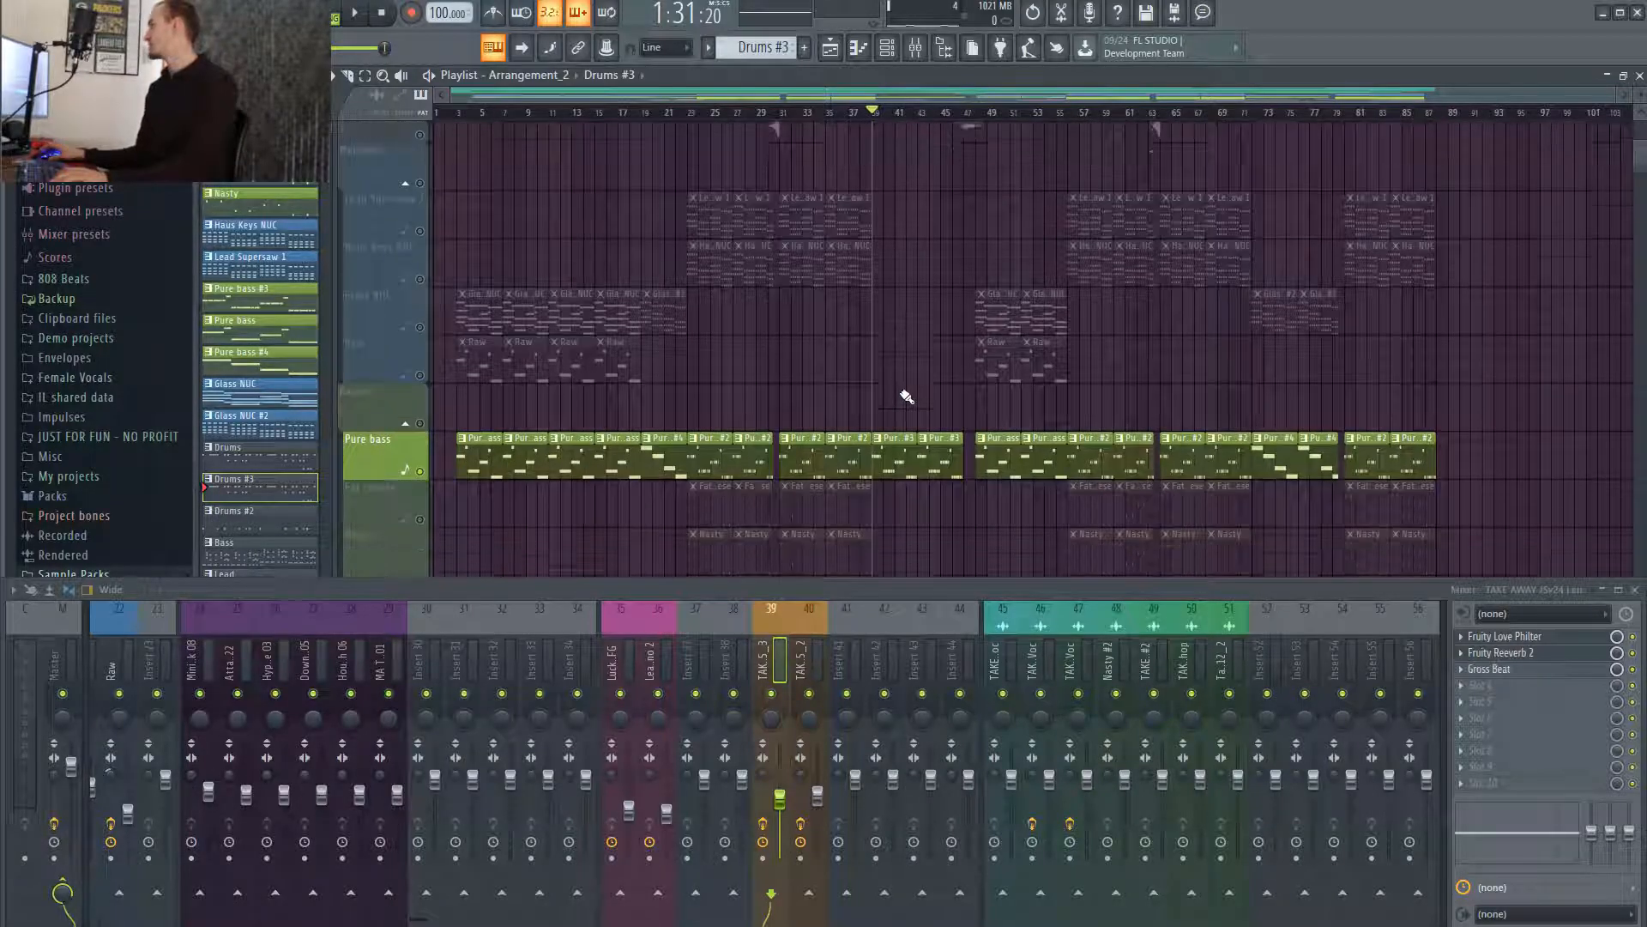
Play the vocal chops with the Pure bass, drums and white noise from bar 39 while following their clips, then stop.
scroll(904, 389, "up", 2)
key("space")
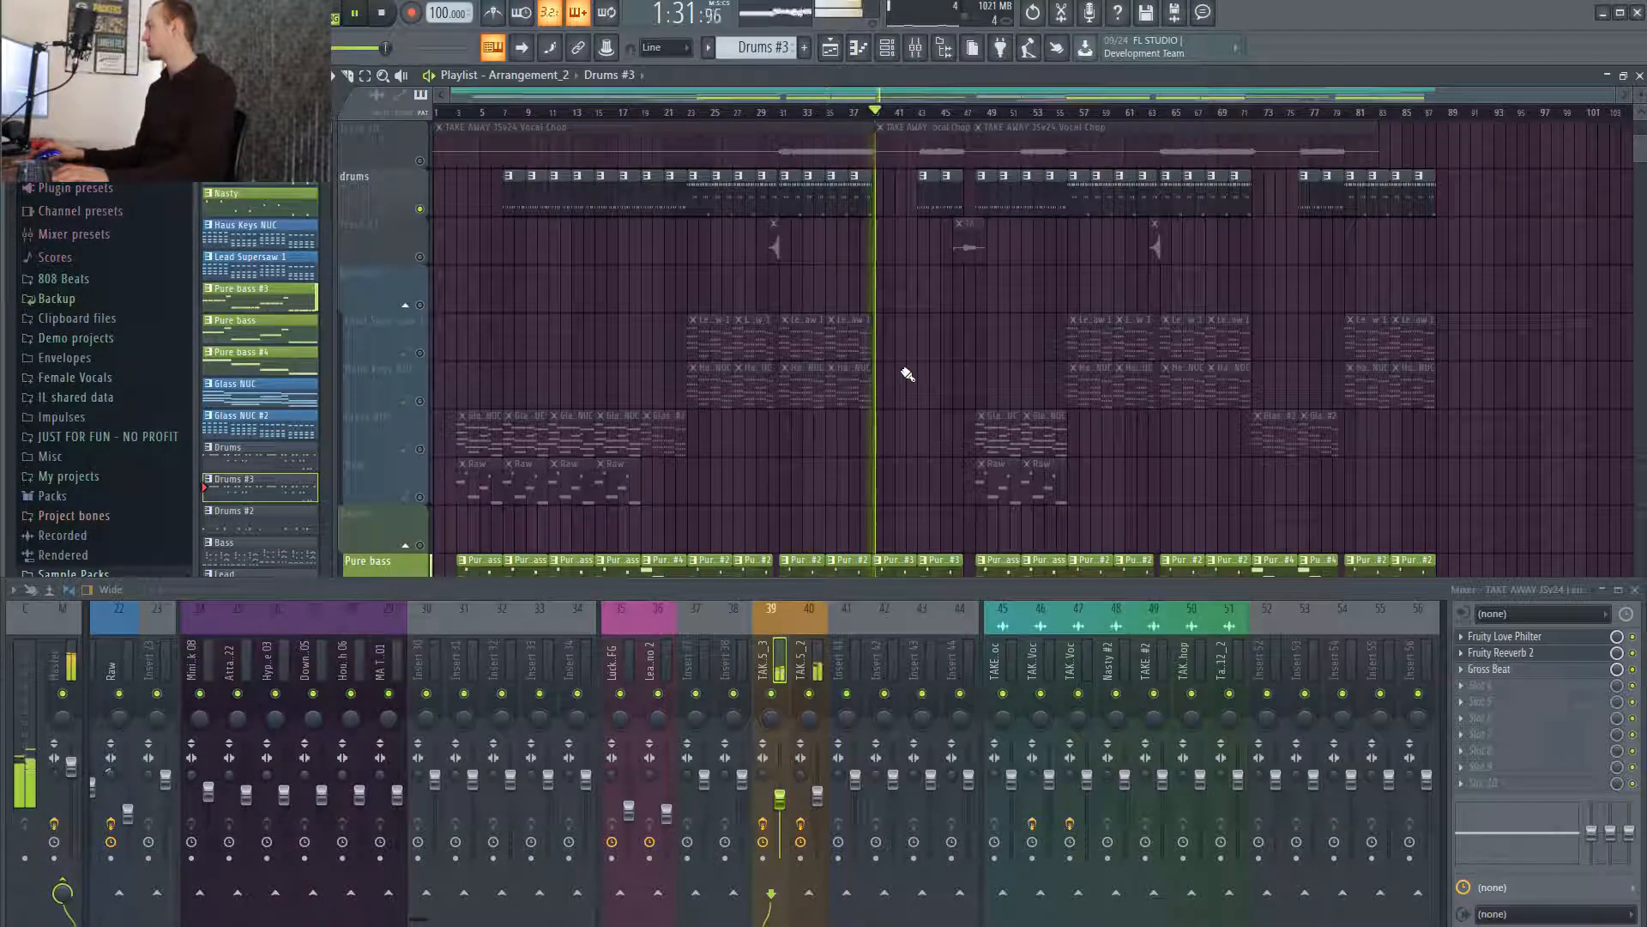
scroll(905, 369, "down", 3)
scroll(978, 450, "down", 5)
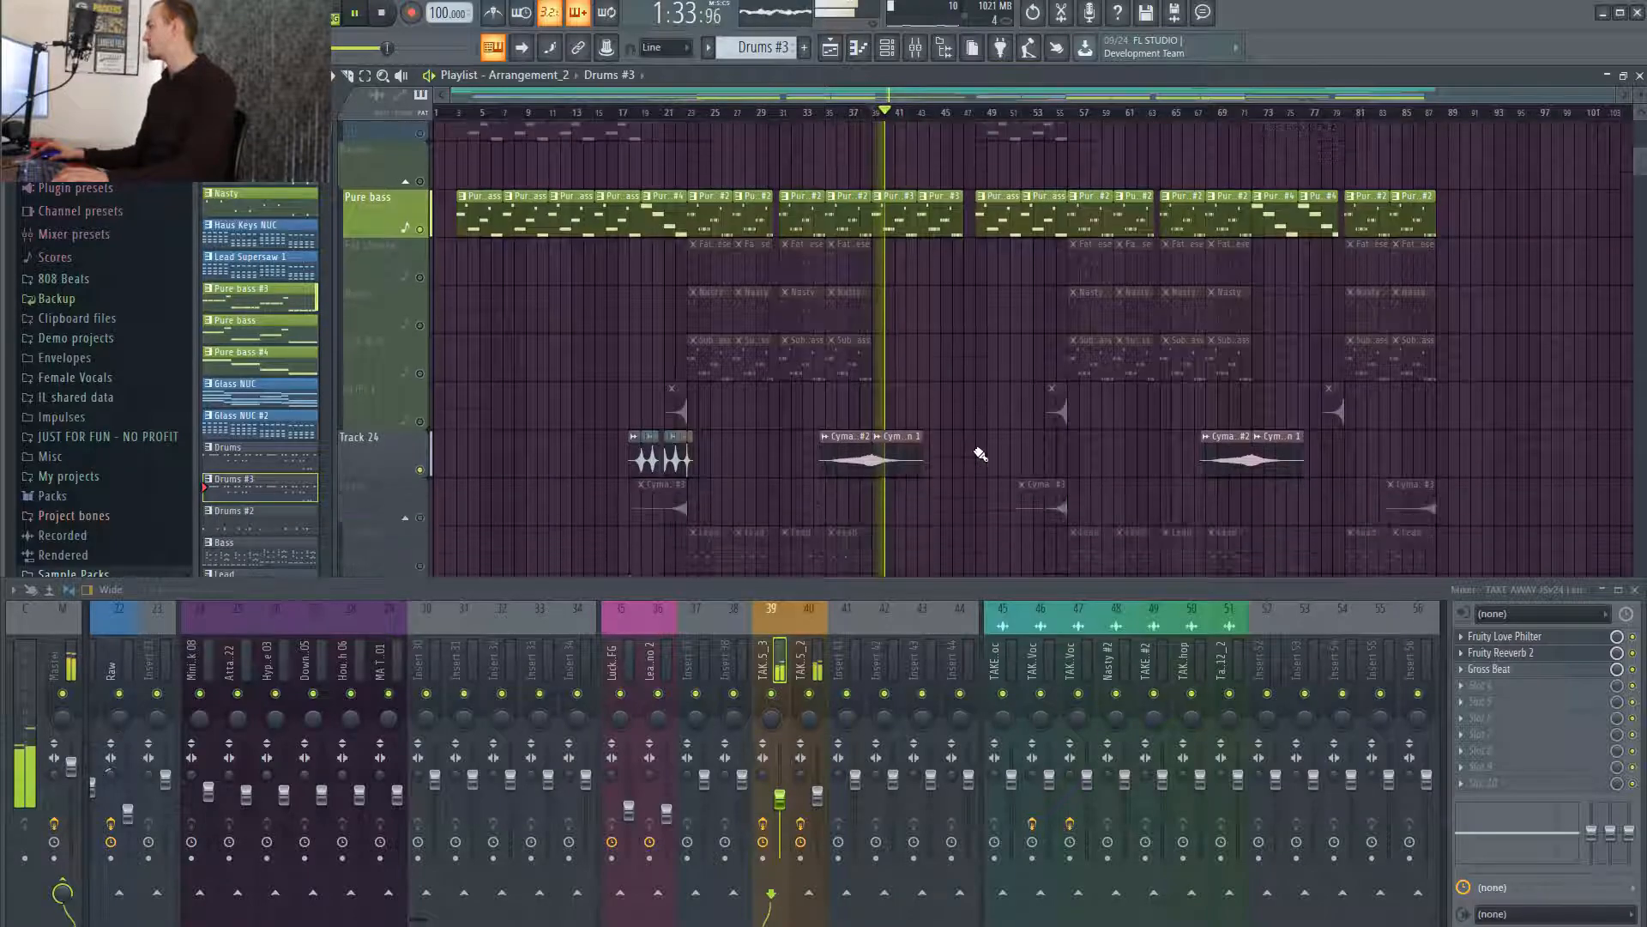
left_click_drag(691, 96, 779, 98)
scroll(893, 288, "down", 4)
scroll(918, 343, "up", 7)
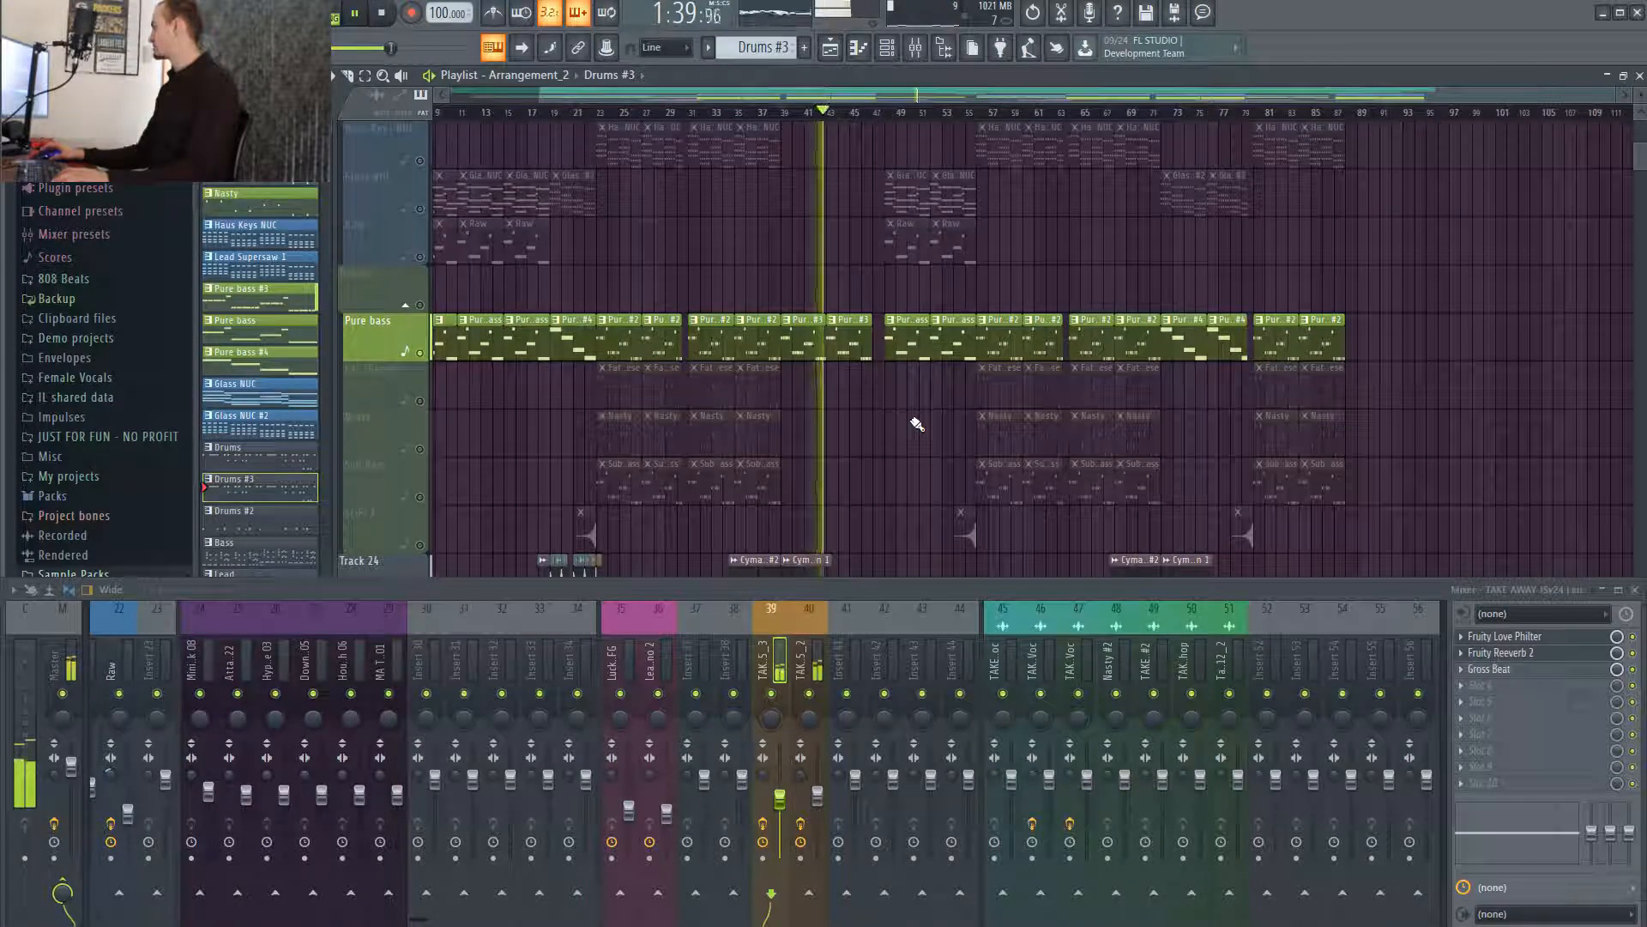
scroll(915, 425, "down", 2)
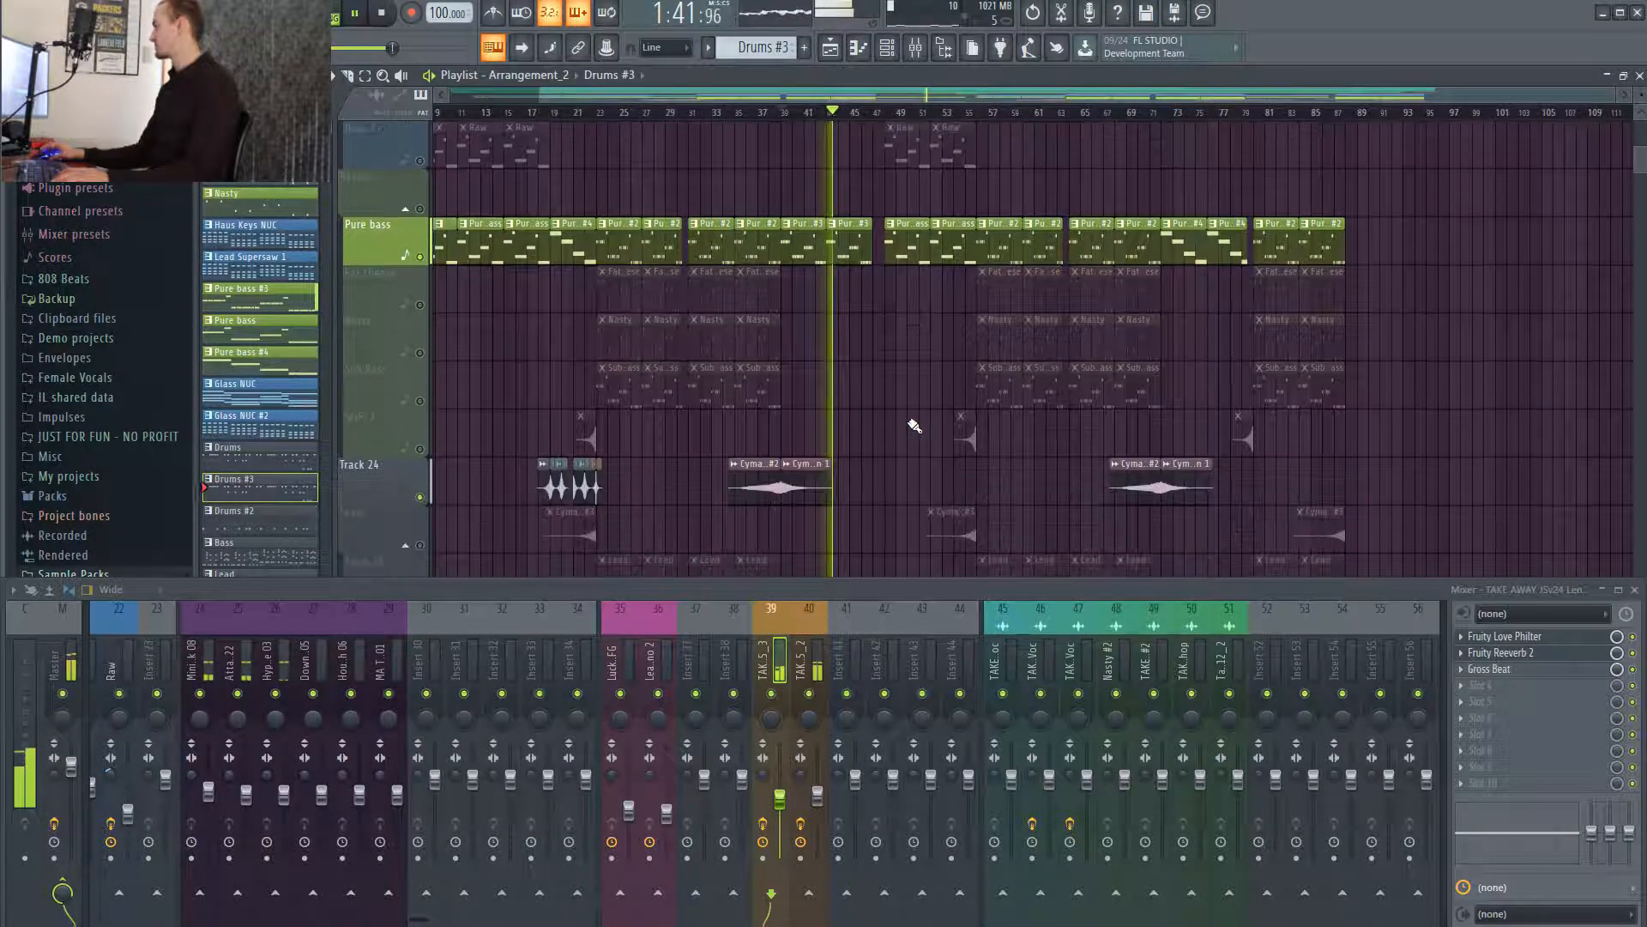
scroll(915, 426, "down", 5)
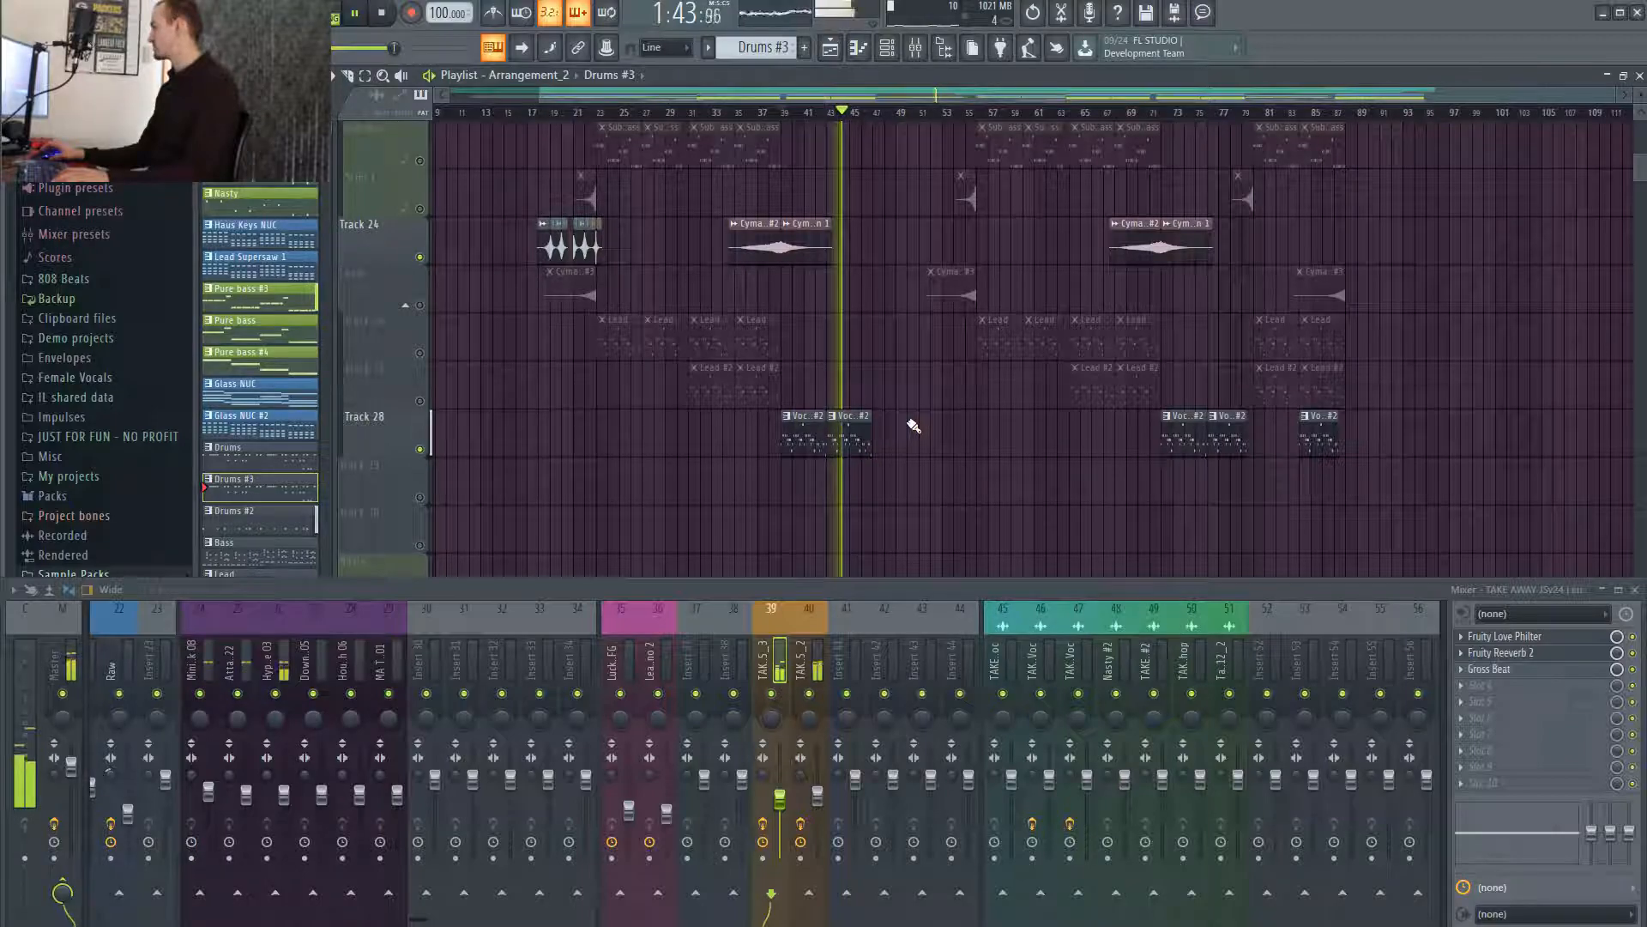
scroll(913, 426, "up", 2)
scroll(914, 426, "up", 3)
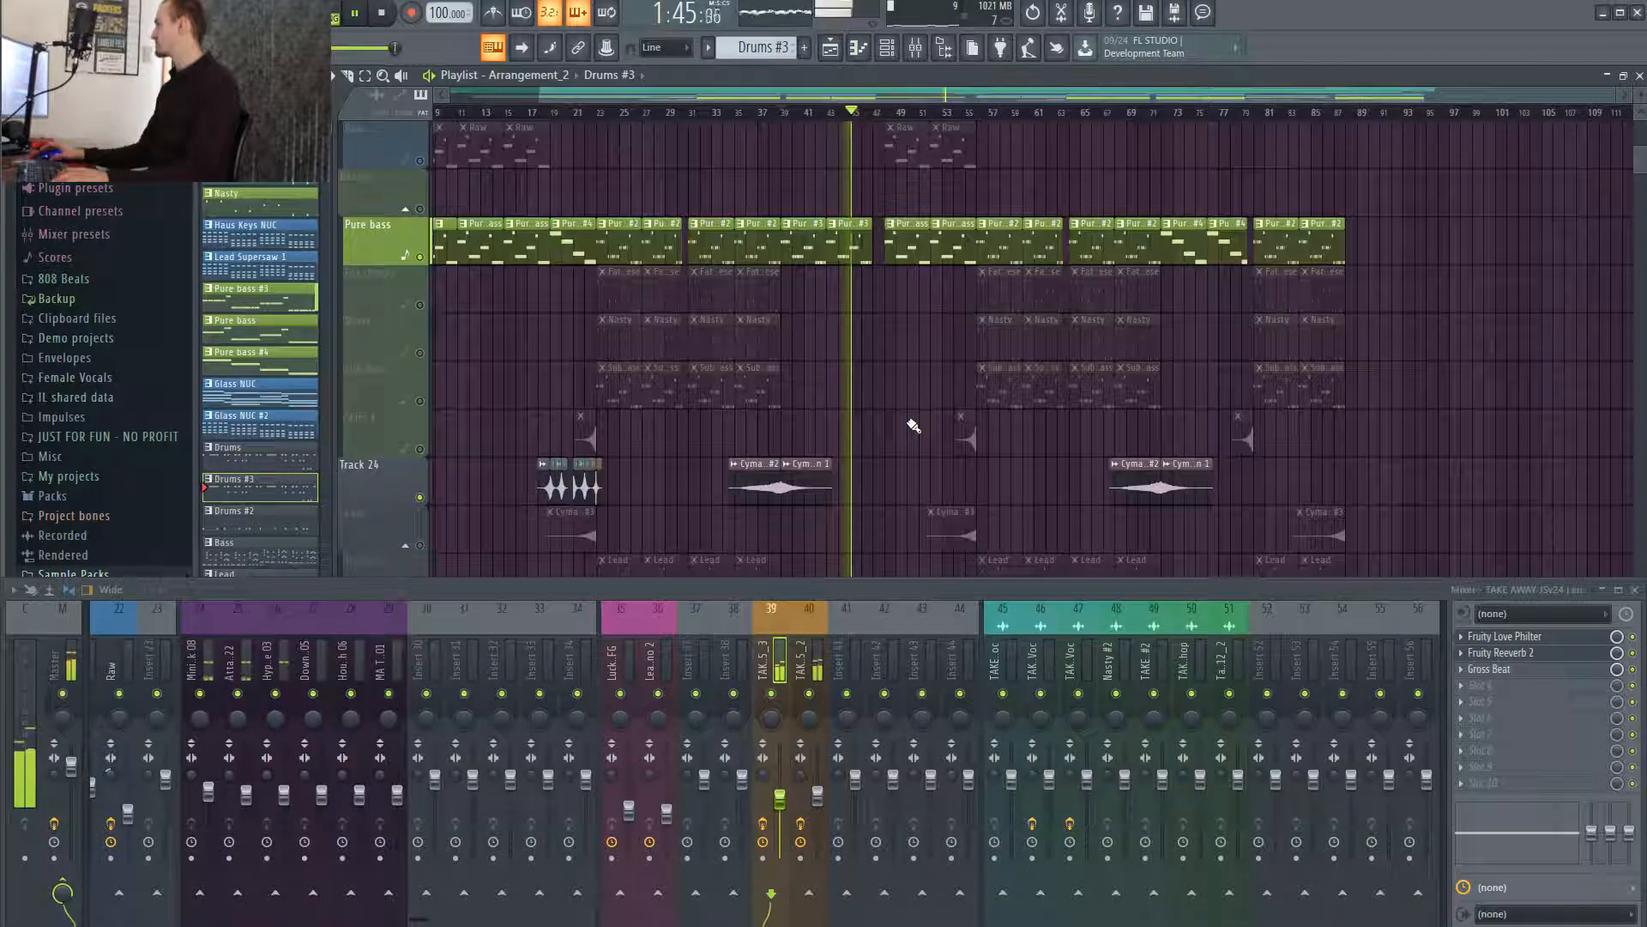
scroll(912, 424, "up", 5)
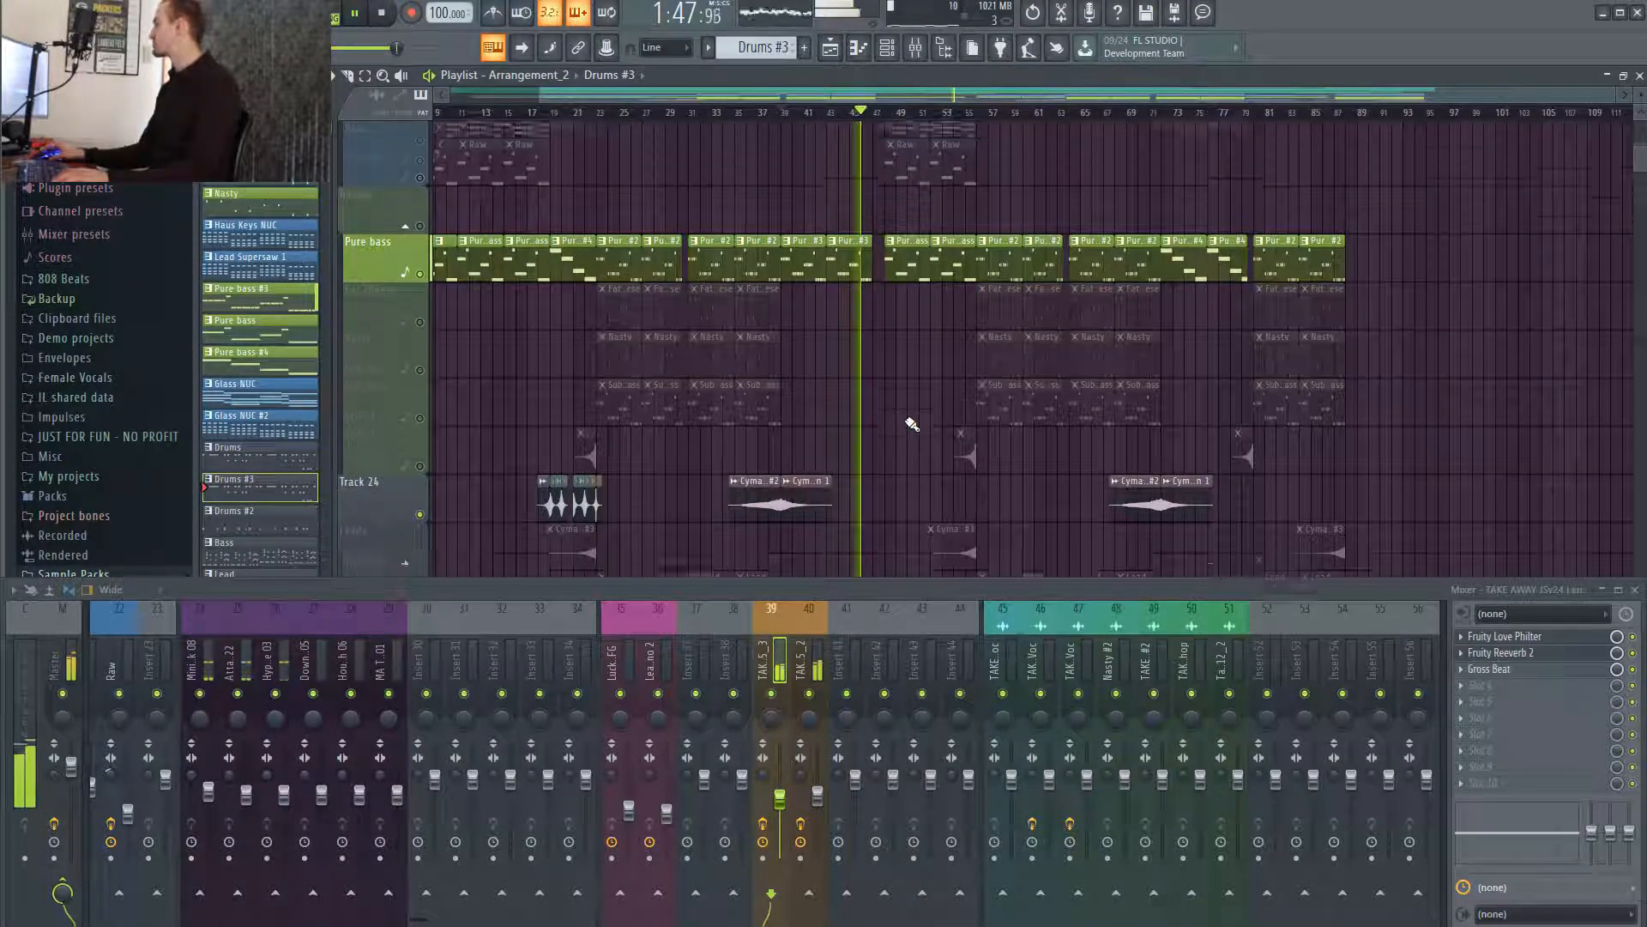
scroll(900, 469, "up", 3)
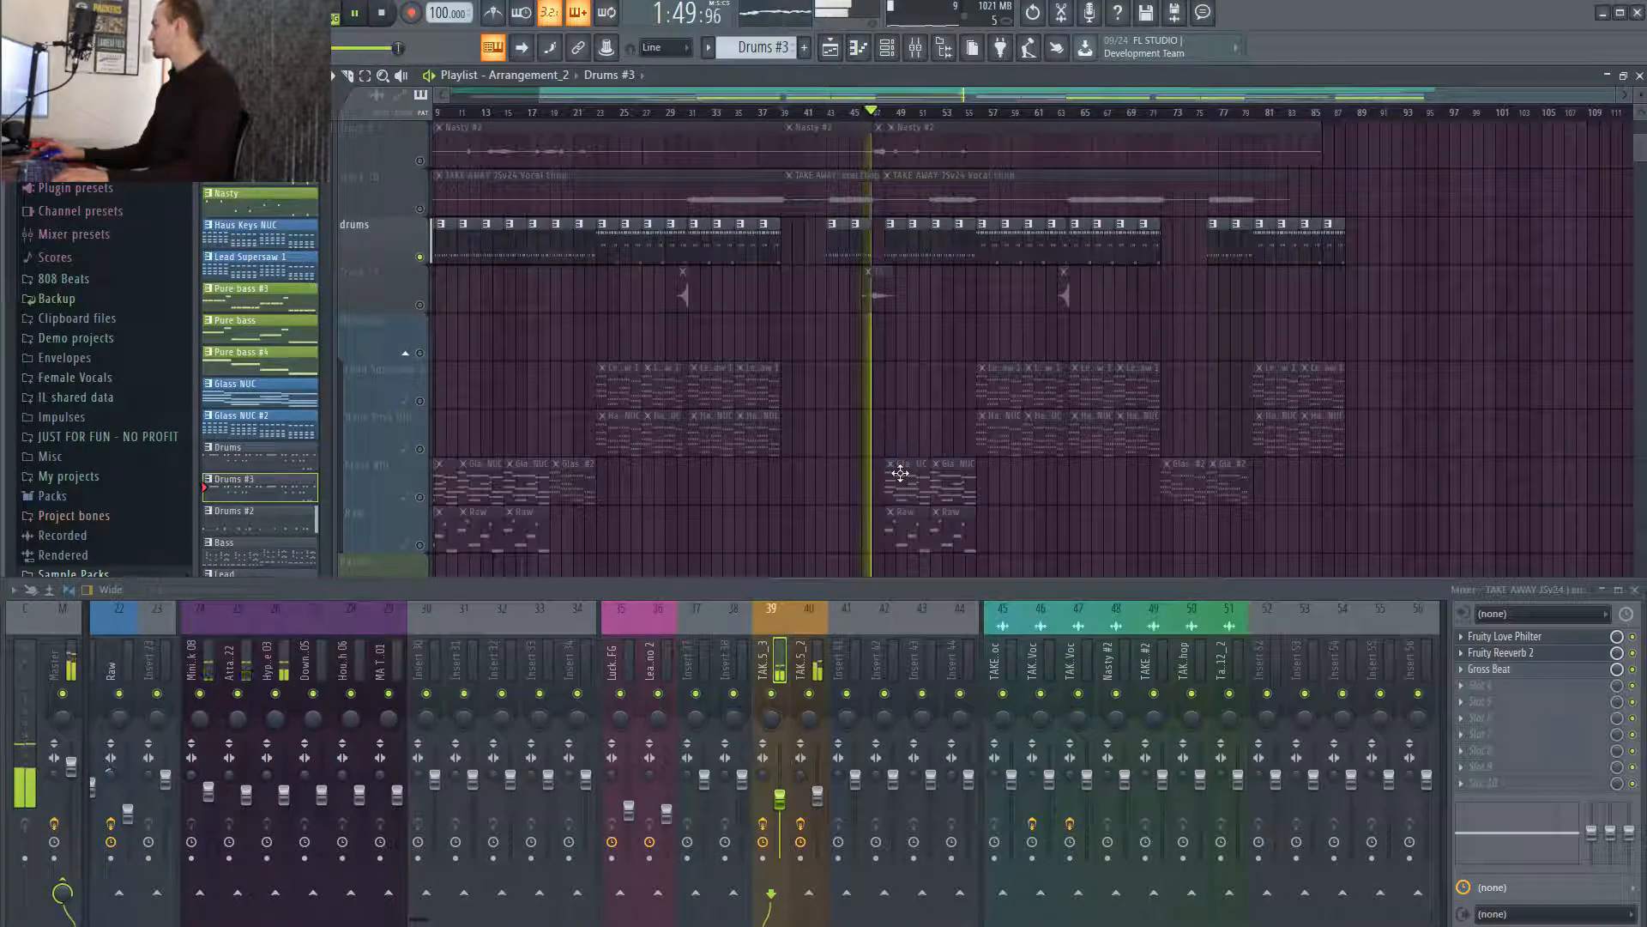
scroll(901, 472, "down", 11)
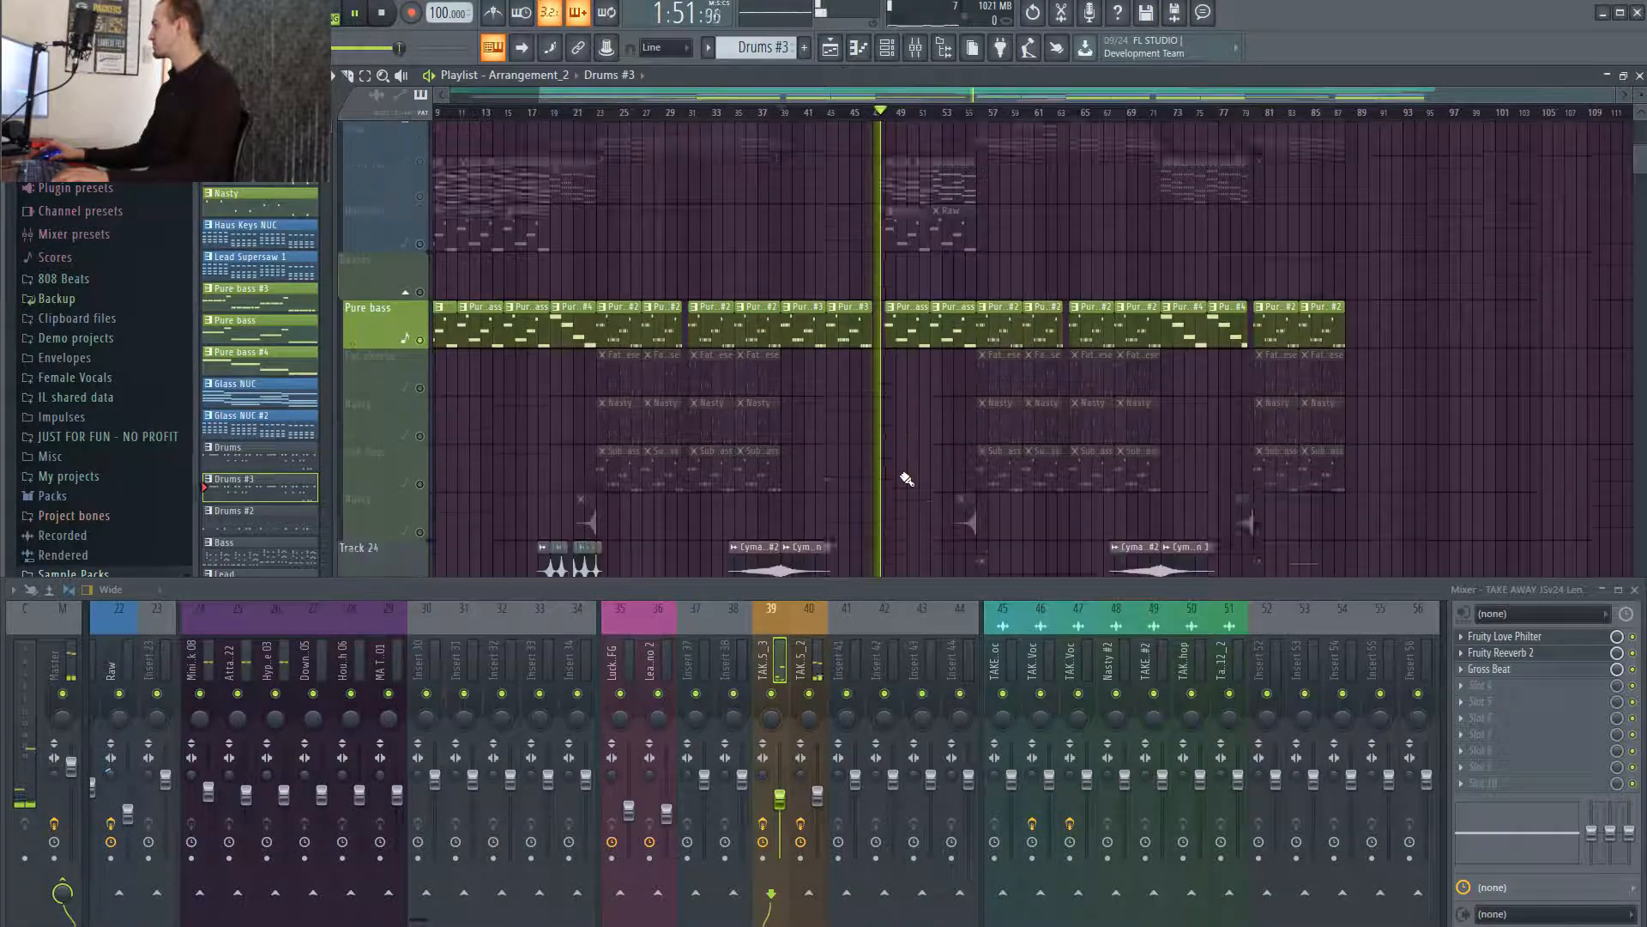
key("space")
Set the song position to bar 72, at the second group of Vocal Something #2 clips.
scroll(907, 479, "up", 6)
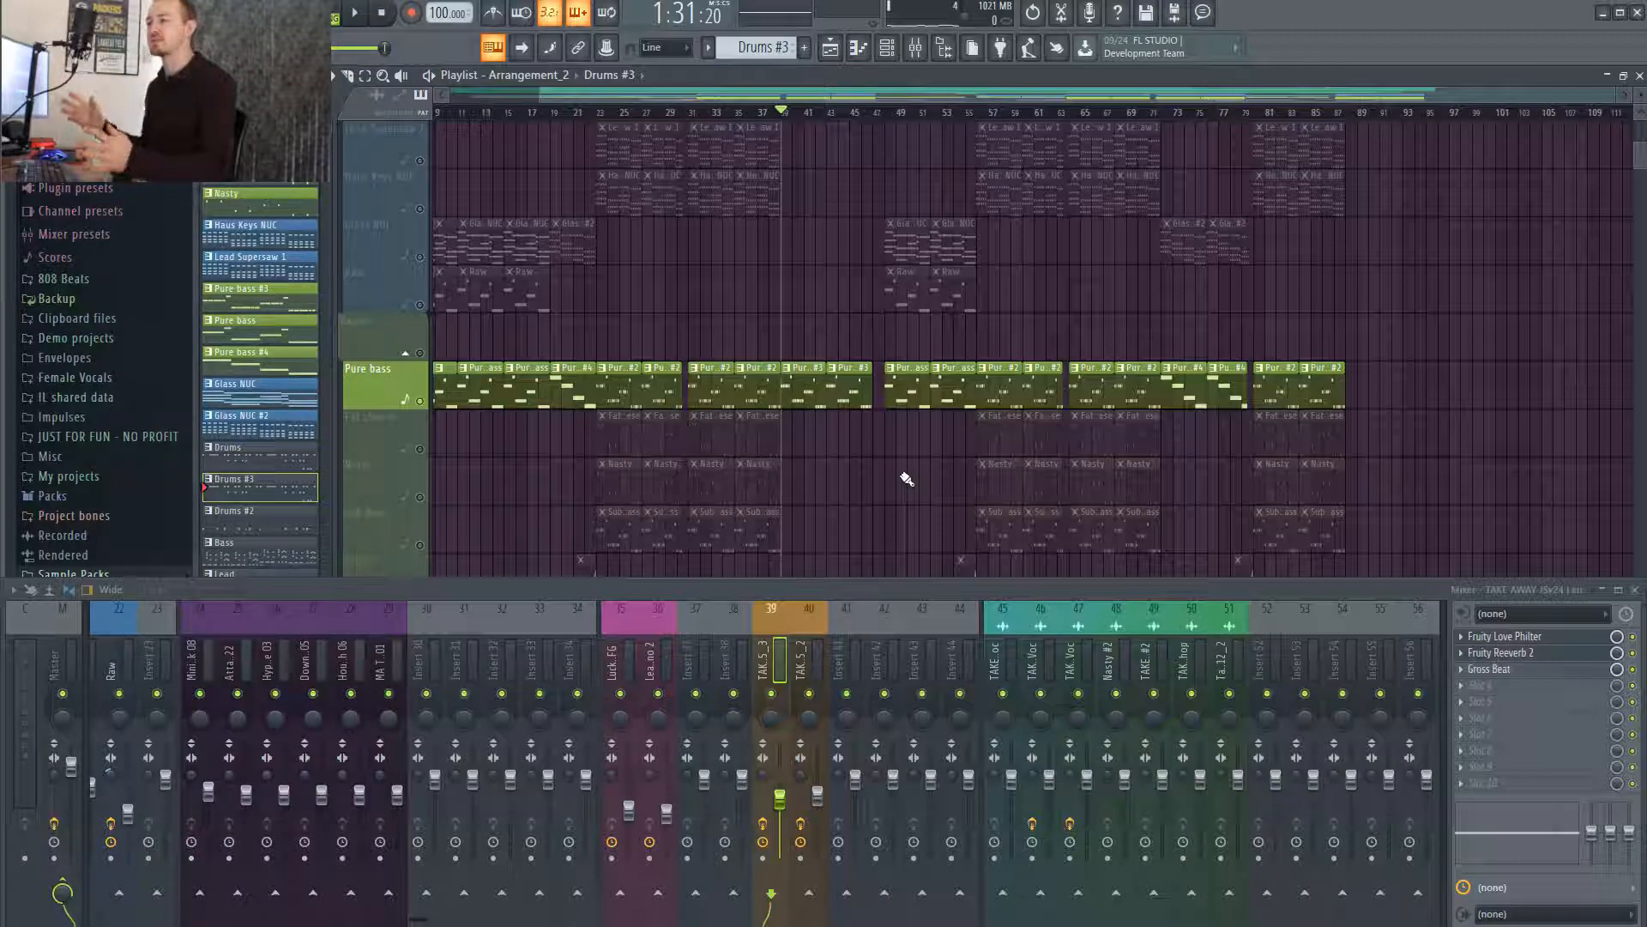
scroll(993, 455, "down", 4)
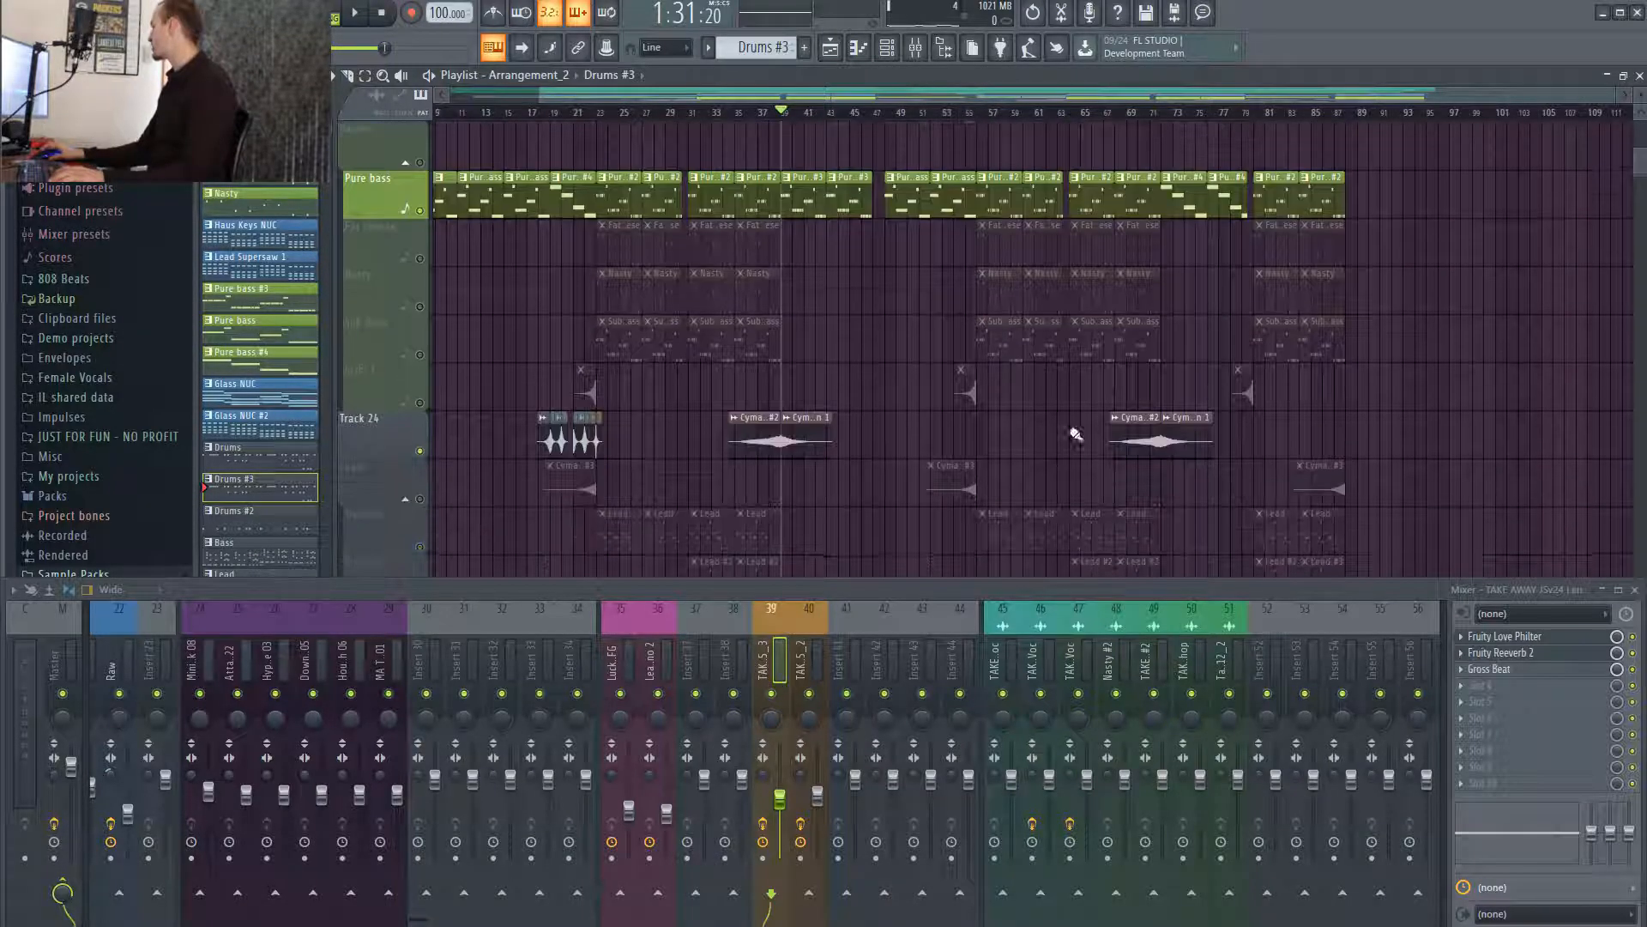
scroll(1201, 455, "left", 2)
scroll(1384, 453, "down", 5)
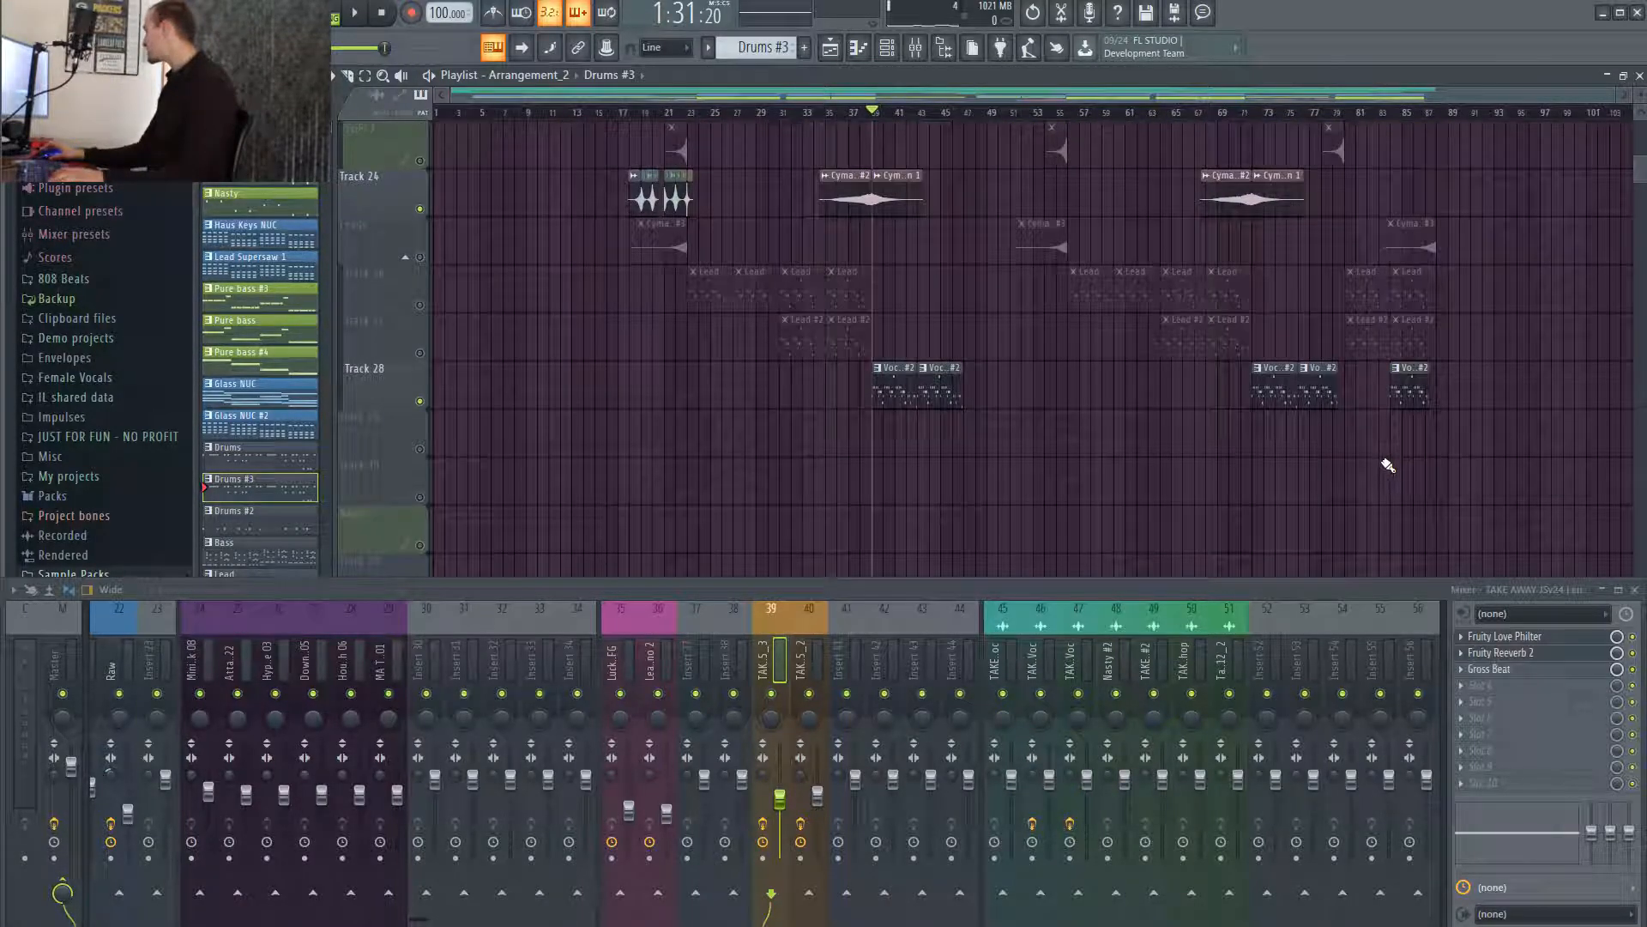
scroll(1386, 459, "up", 6)
scroll(1390, 468, "down", 6)
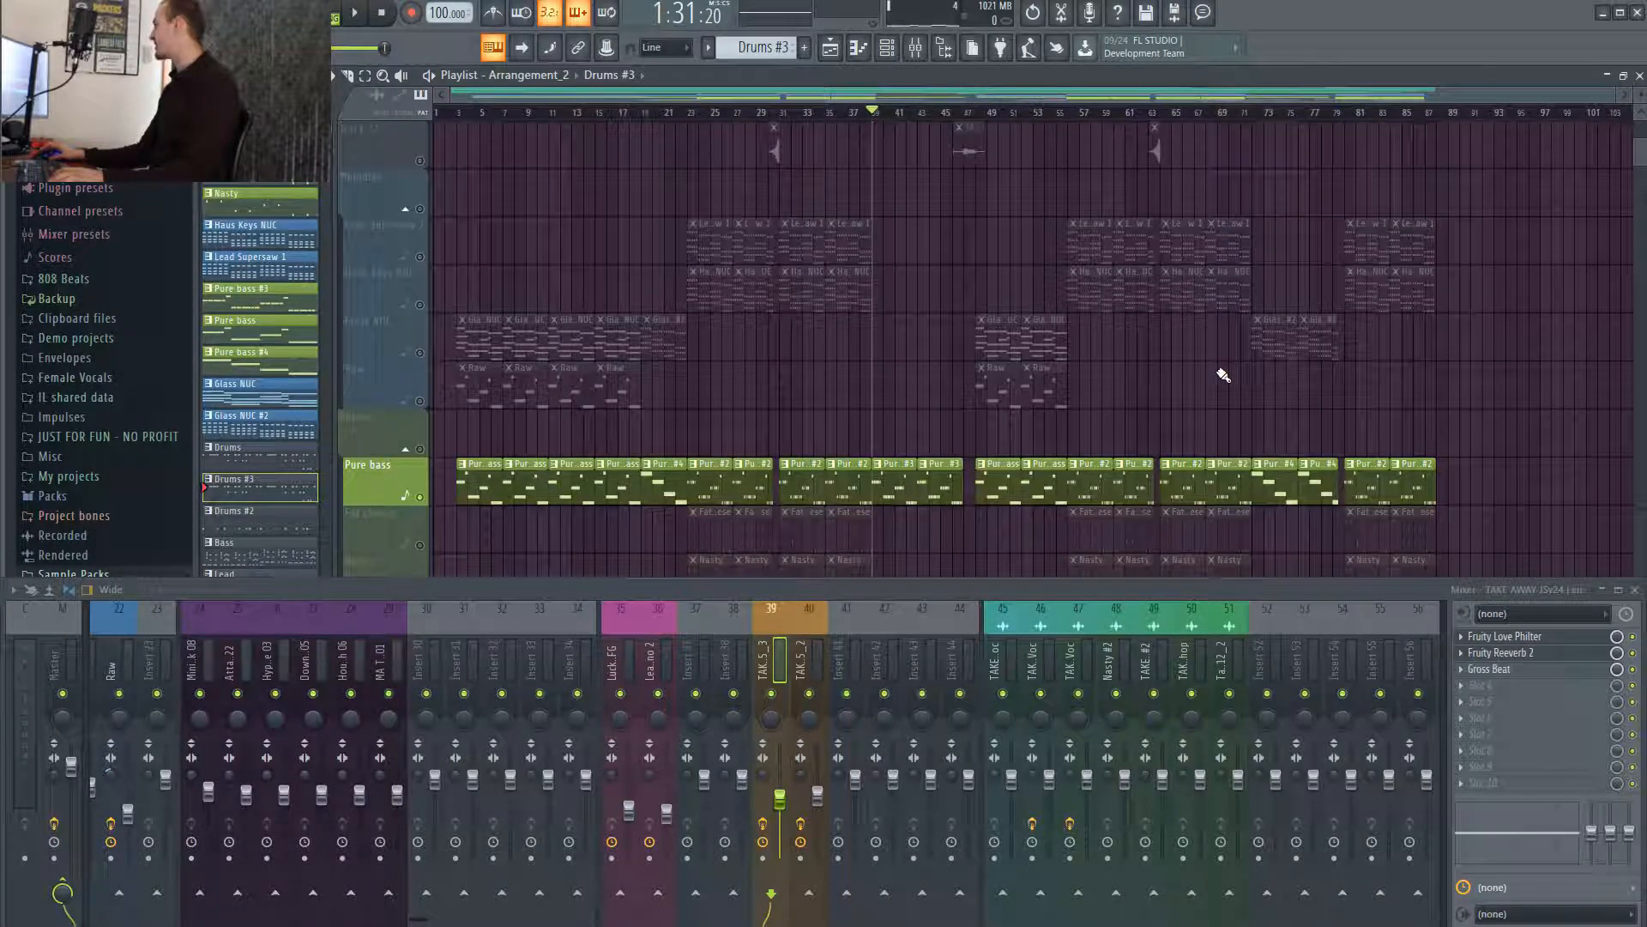
left_click_drag(859, 94, 1149, 103)
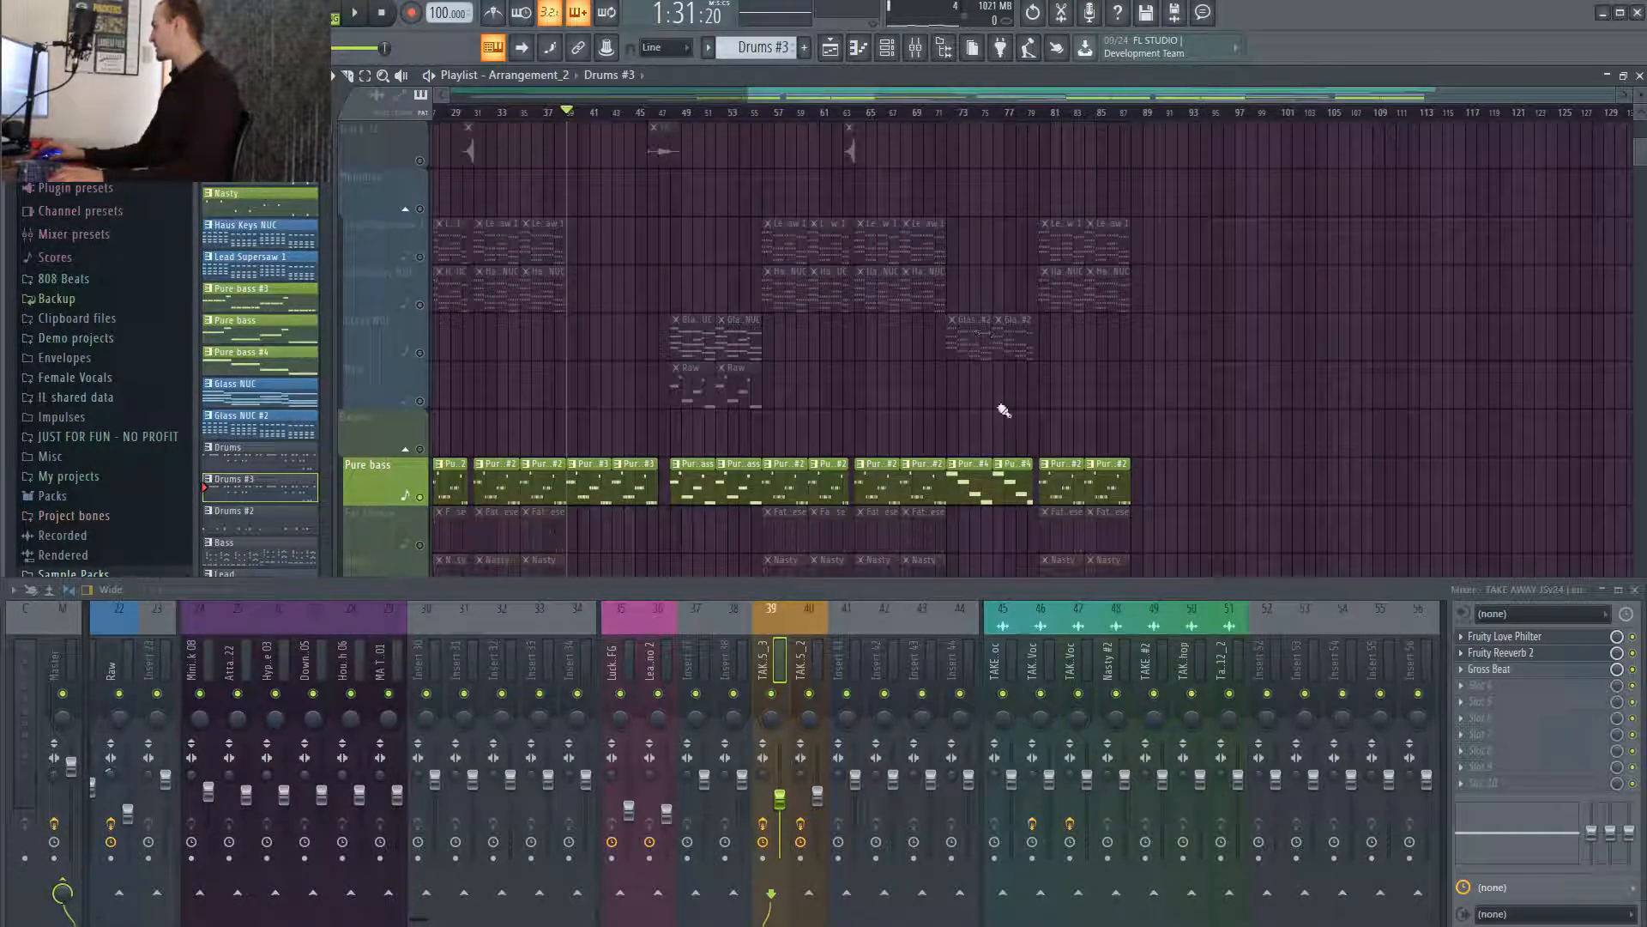
left_click(957, 114)
Compare the melody, Pure bass, white noise and vocal chop clips in the sections starting at bars 39 and 72.
scroll(955, 266, "down", 7)
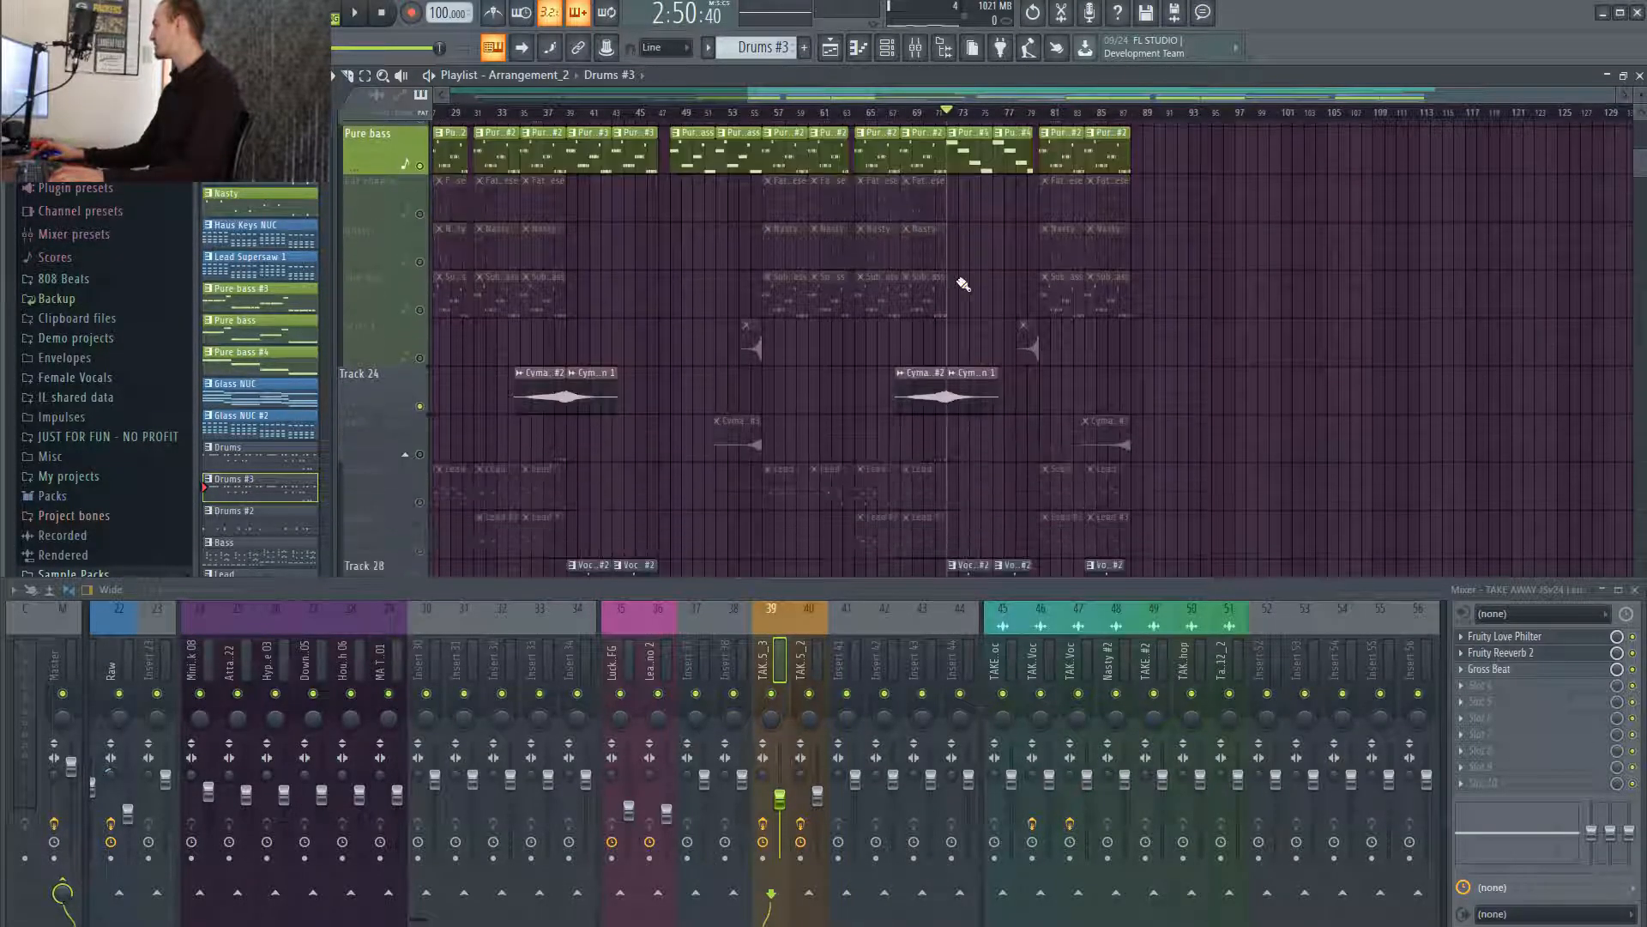
scroll(986, 403, "up", 3)
scroll(986, 403, "up", 3)
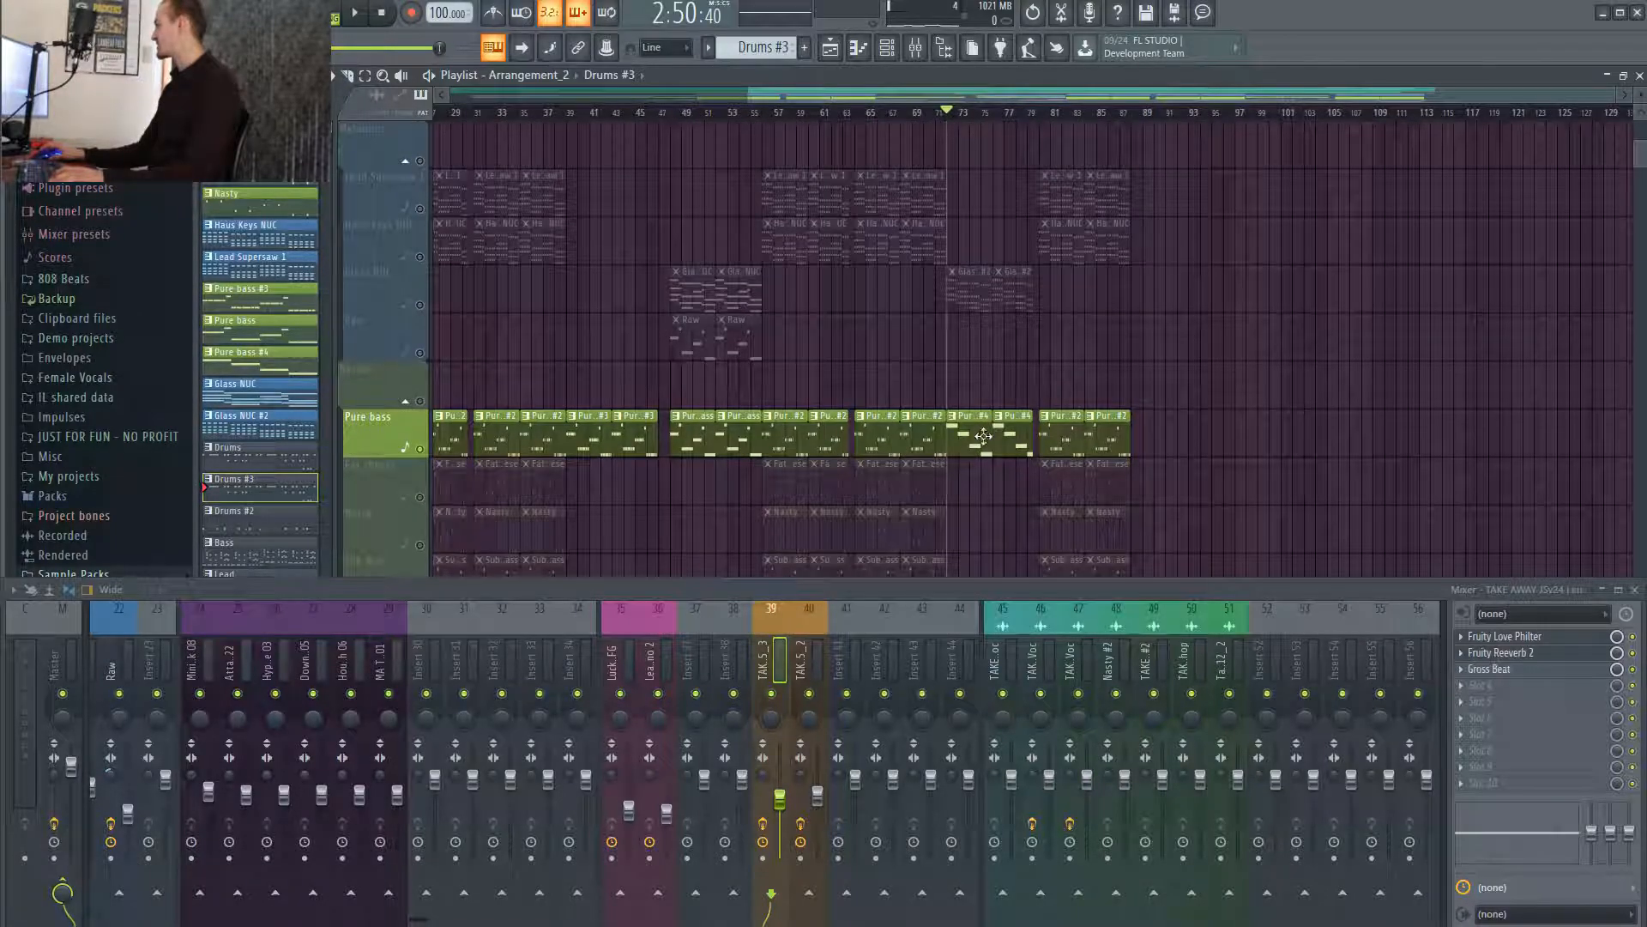
left_click_drag(961, 103, 754, 104)
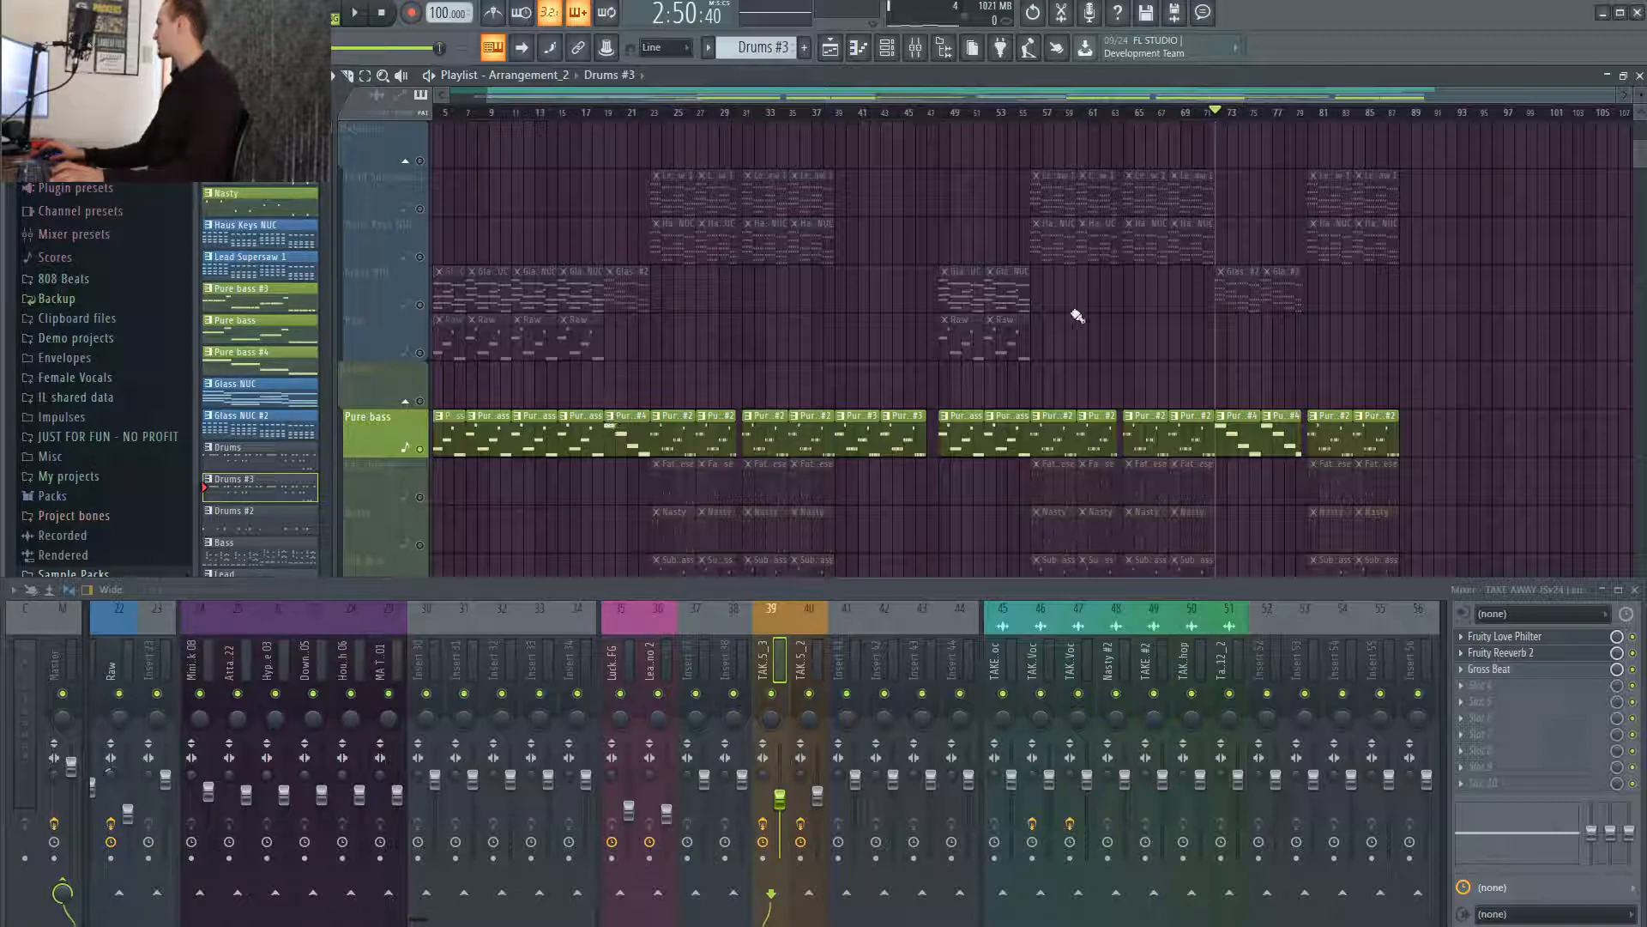
scroll(1241, 408, "down", 7)
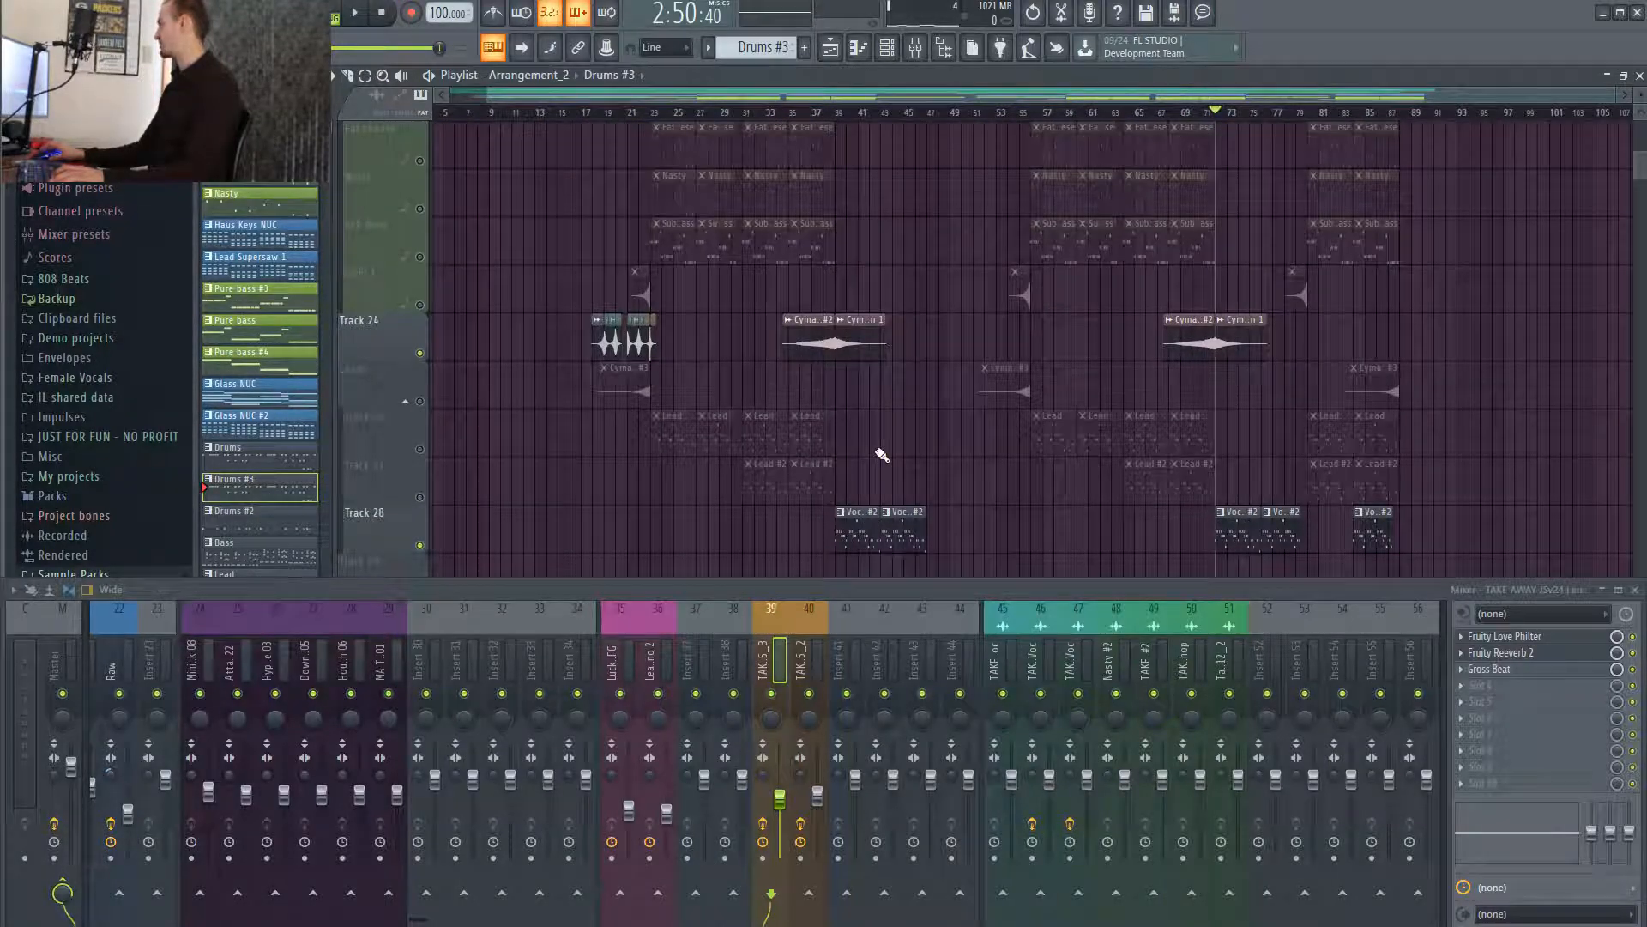
scroll(881, 455, "up", 6)
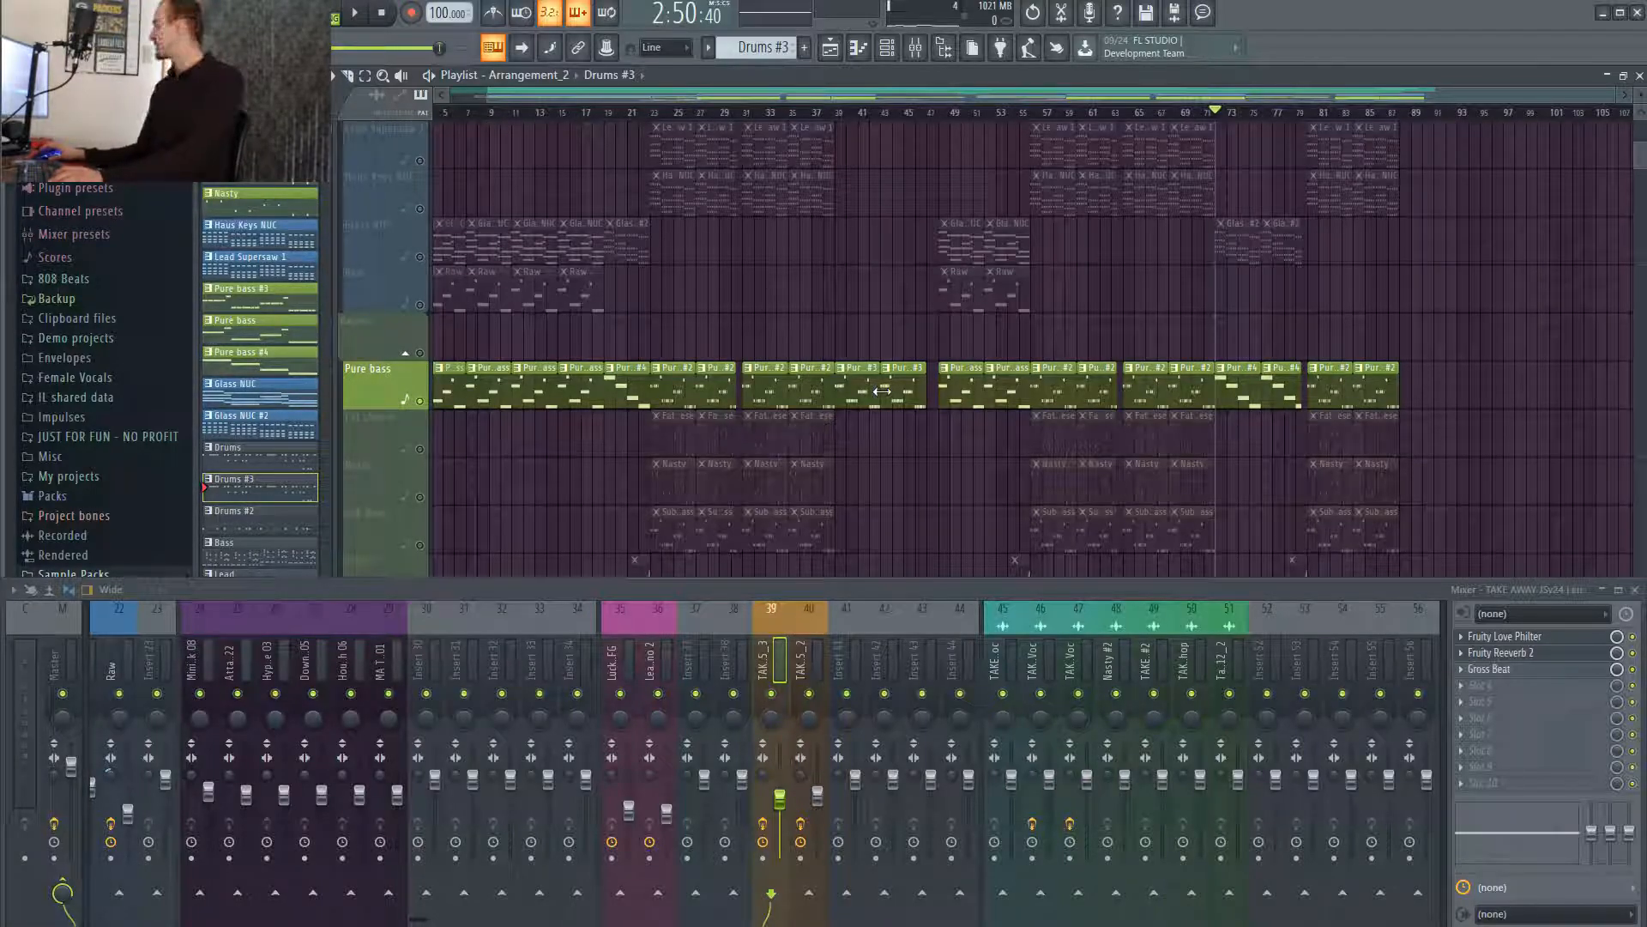
scroll(1244, 431, "down", 6)
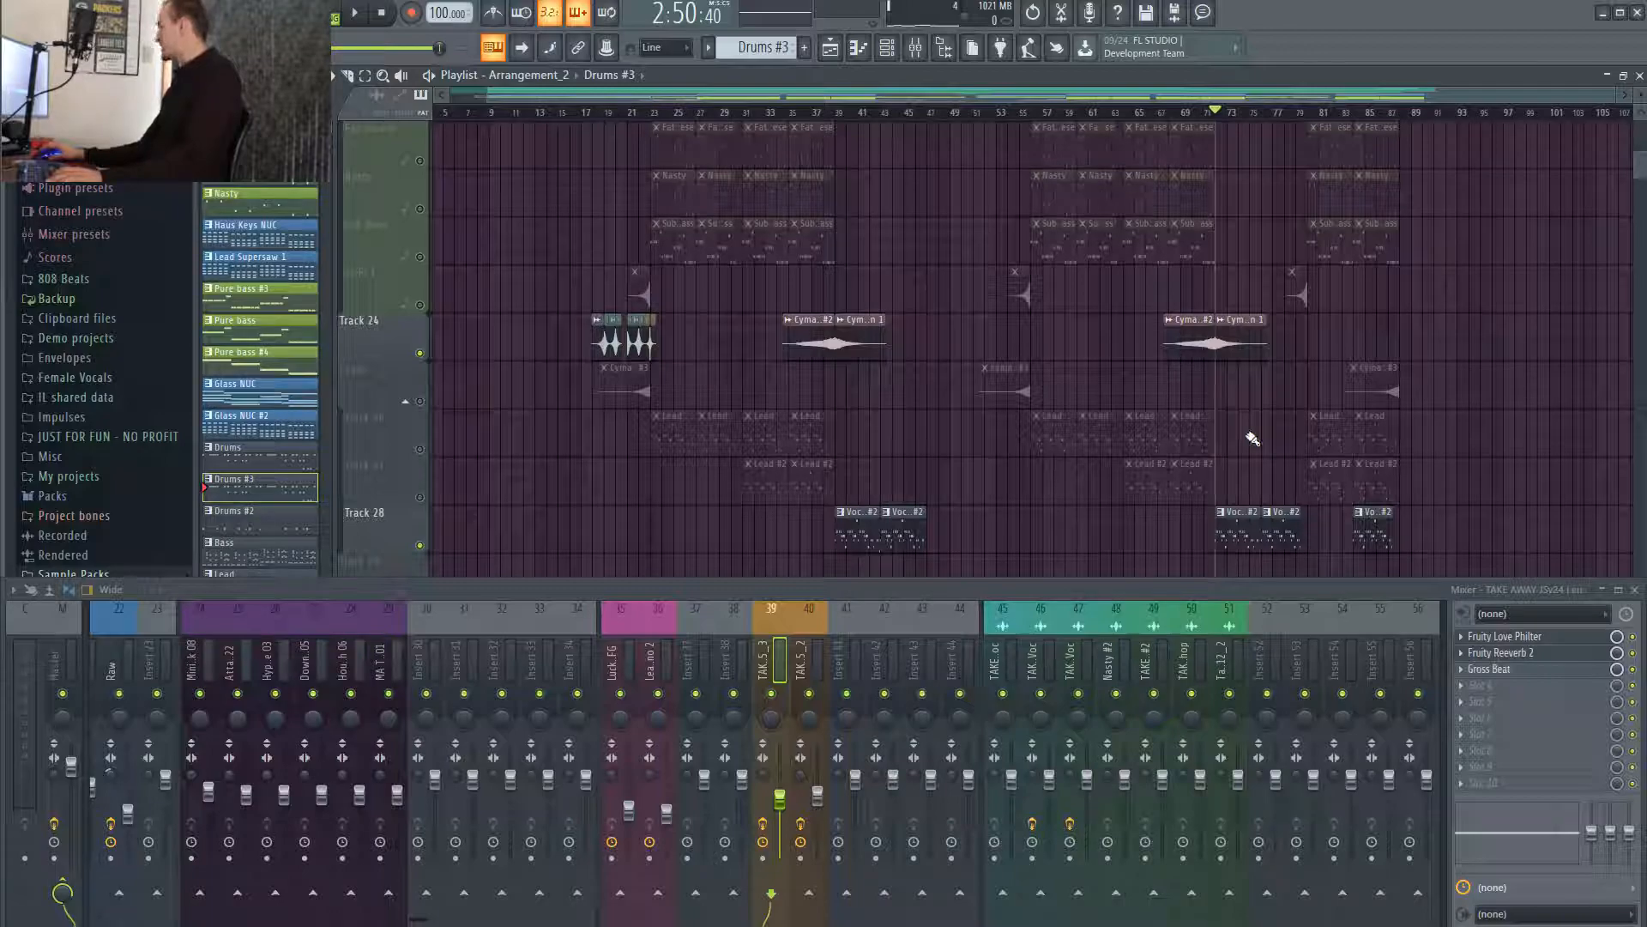
Set the song position to bar 85 at the last Vocal Something #2 clip and examine the tracks layered there.
scroll(944, 343, "right", 5)
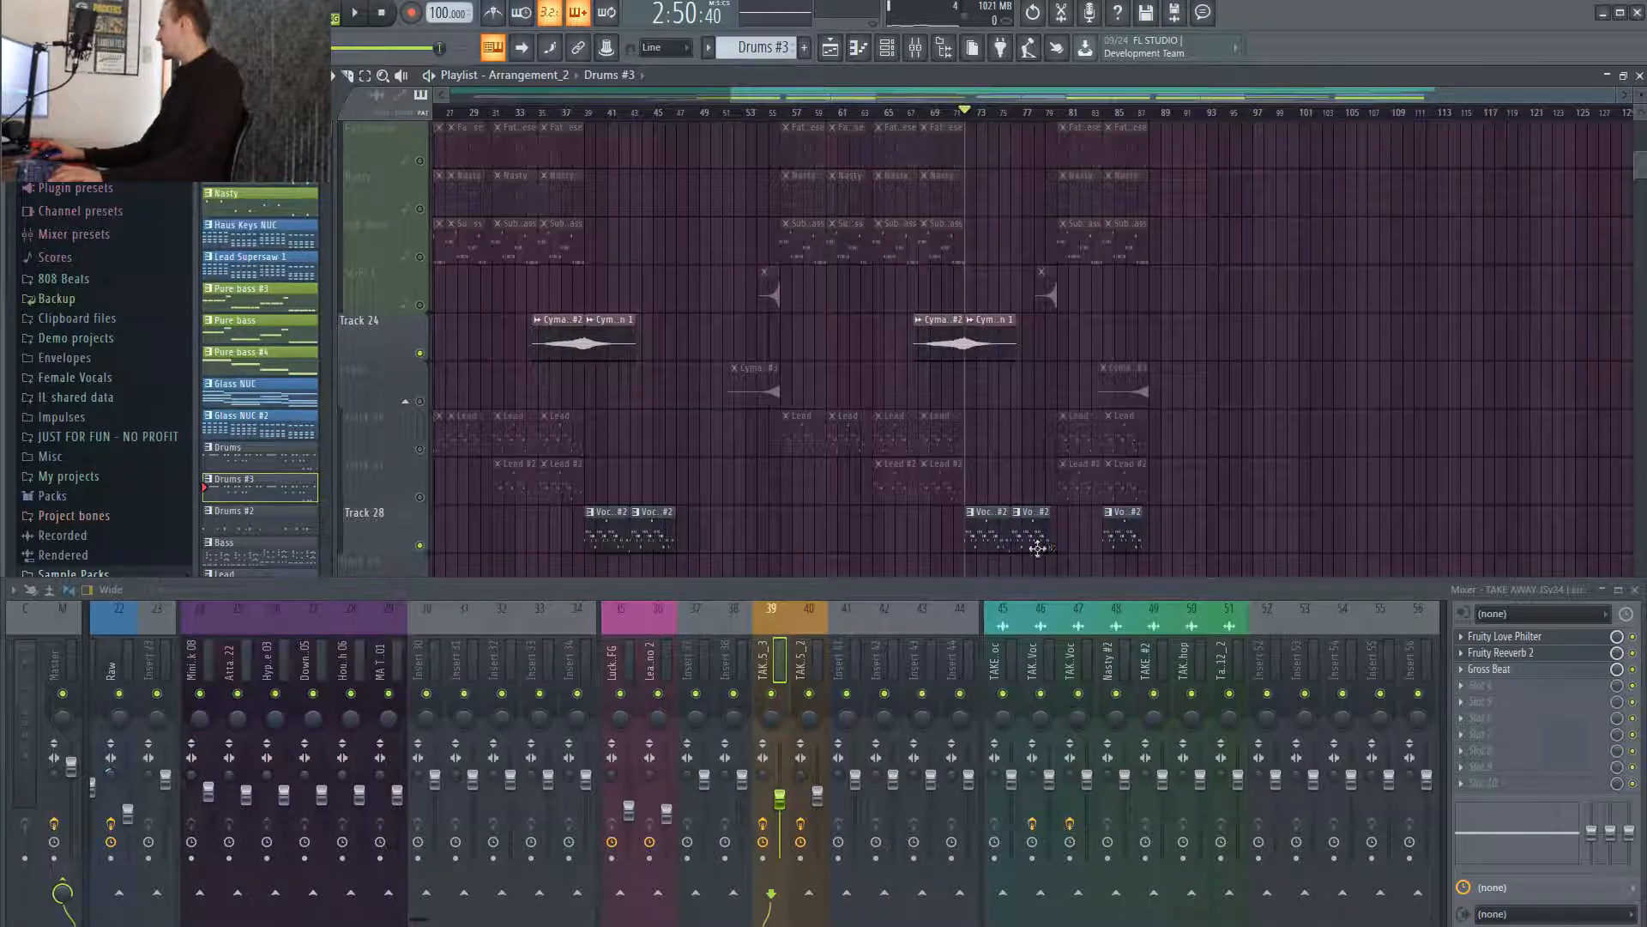
left_click(1115, 112)
scroll(1228, 367, "up", 7)
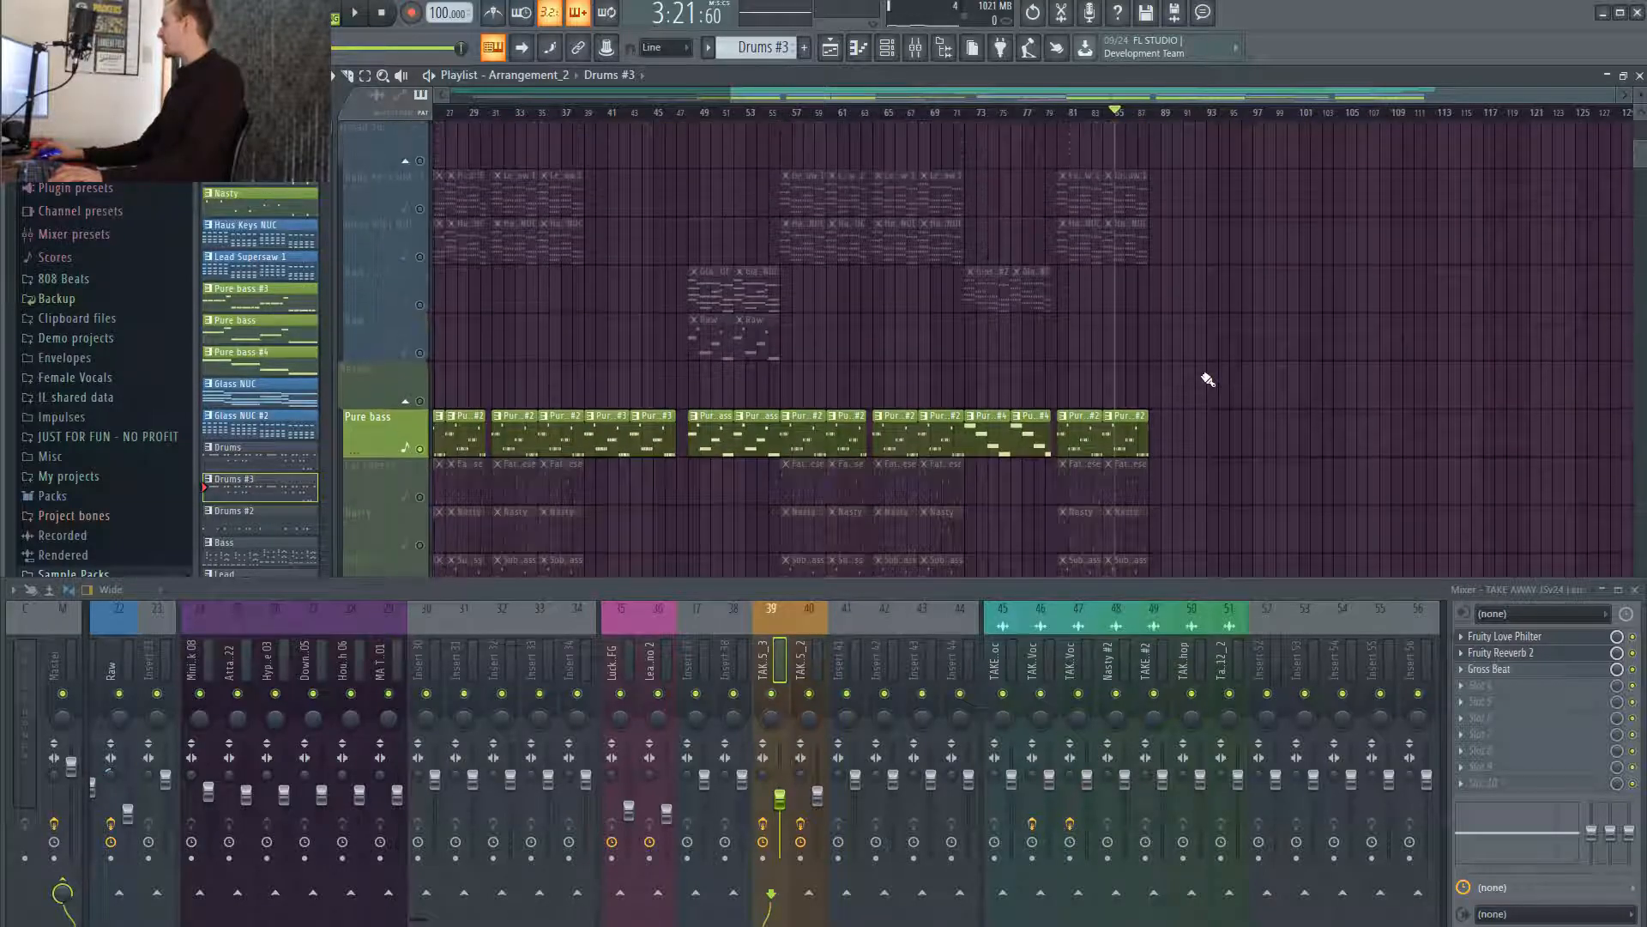
scroll(1206, 376, "down", 4)
scroll(1158, 301, "up", 6)
scroll(1125, 228, "down", 4)
scroll(1128, 358, "down", 7)
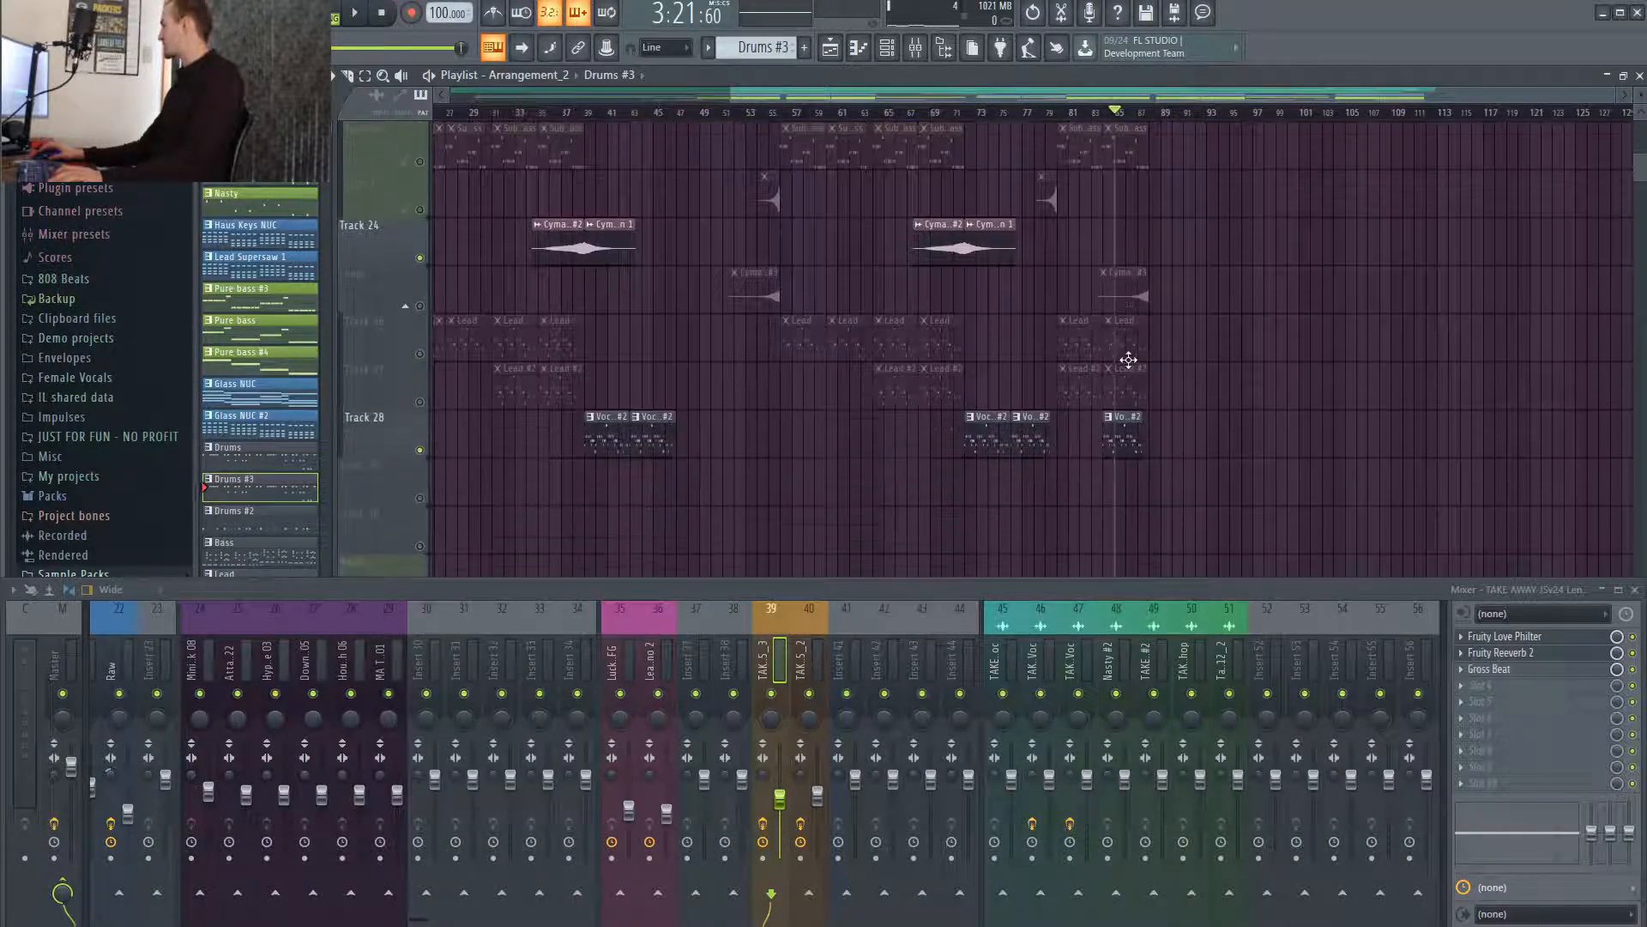